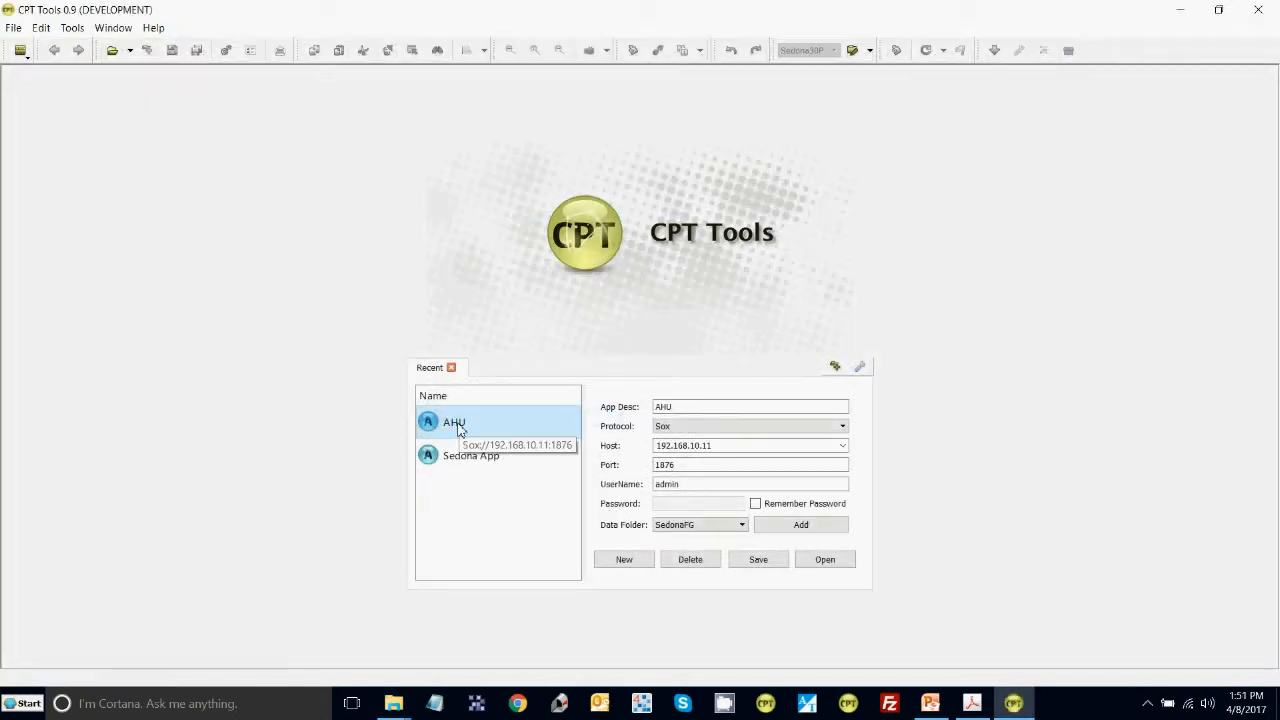
Examine the AHU application's Graphics folder under cpt-dev_20170227\files\Recent in File Explorer and close that window.
left_click(397, 705)
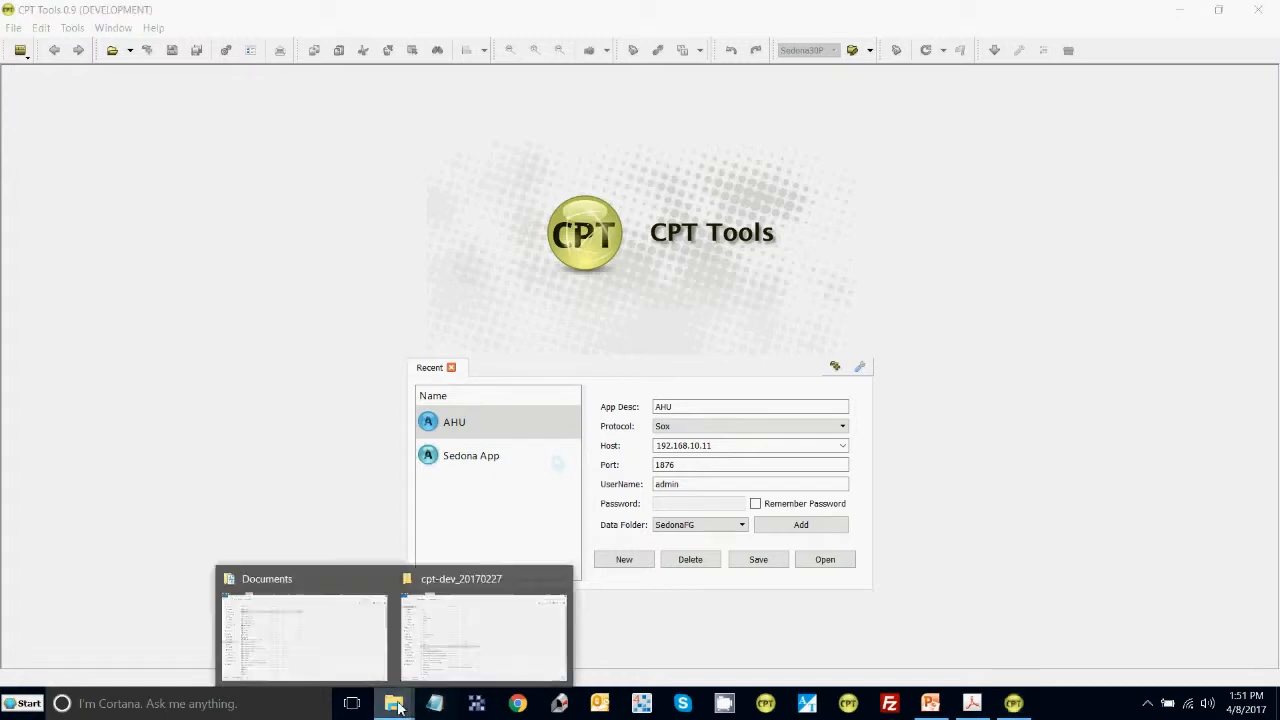
left_click(434, 645)
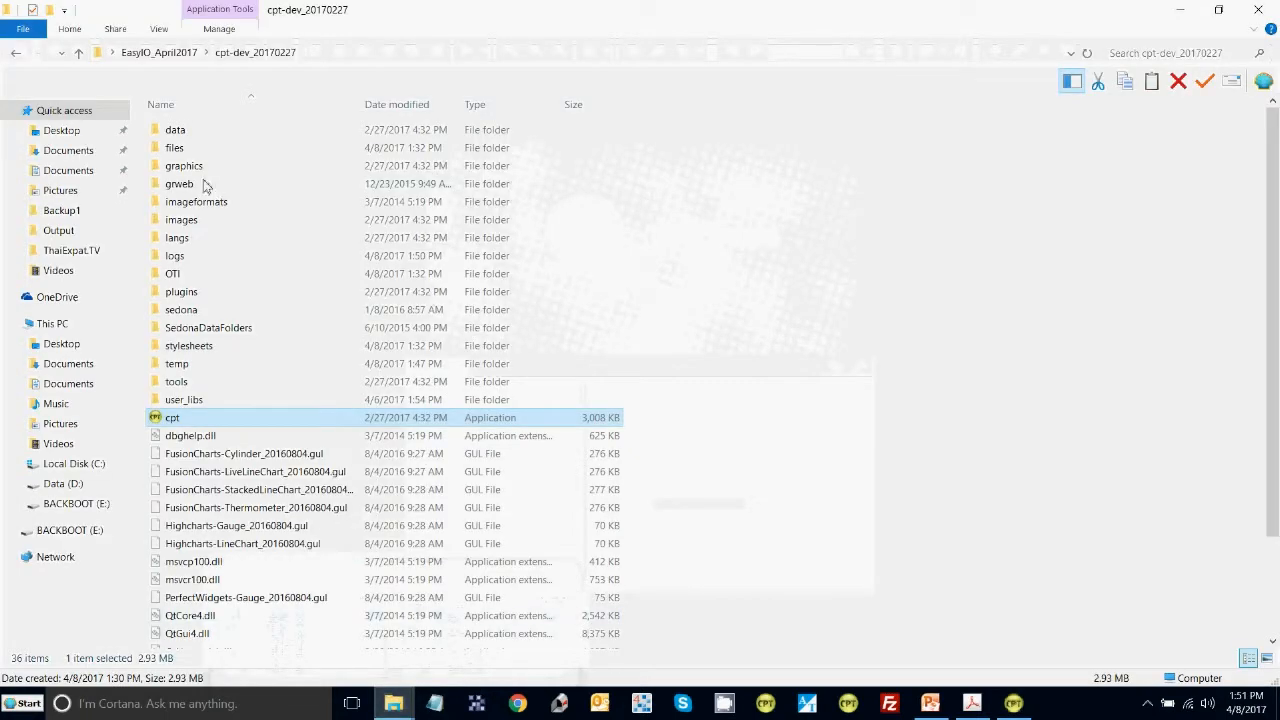
double_click(177, 150)
double_click(177, 130)
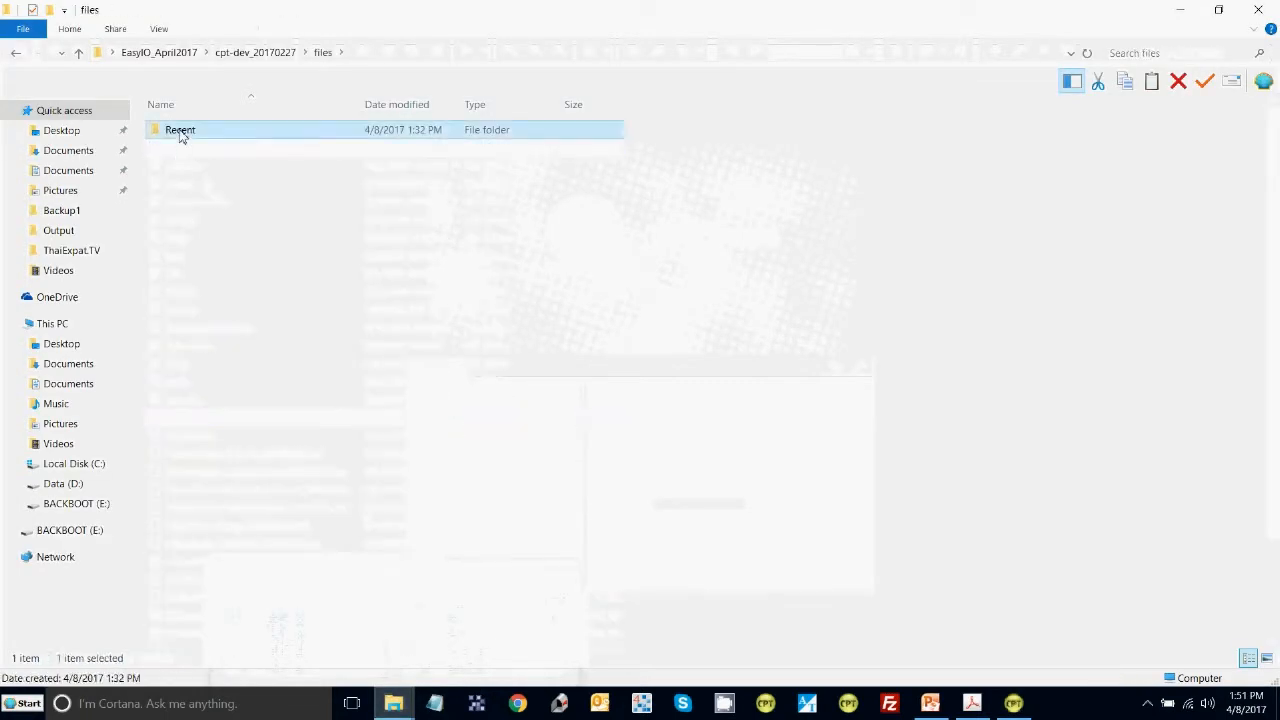
double_click(177, 130)
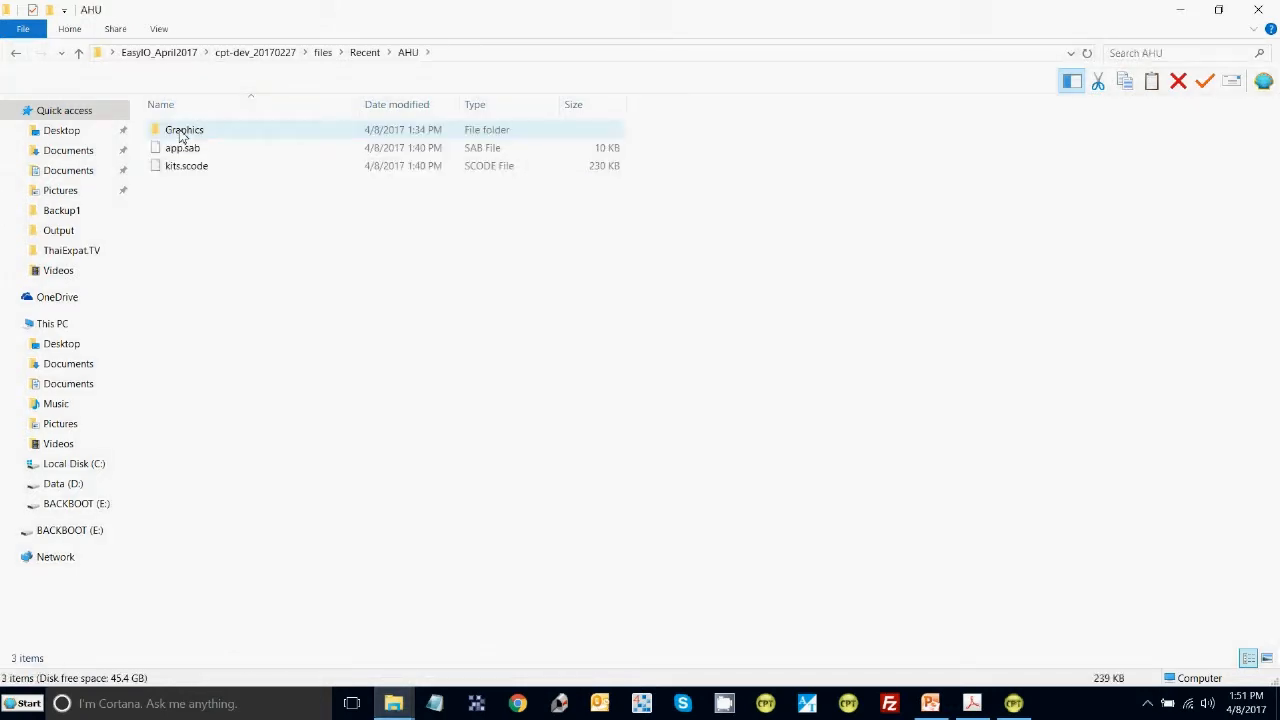
double_click(183, 137)
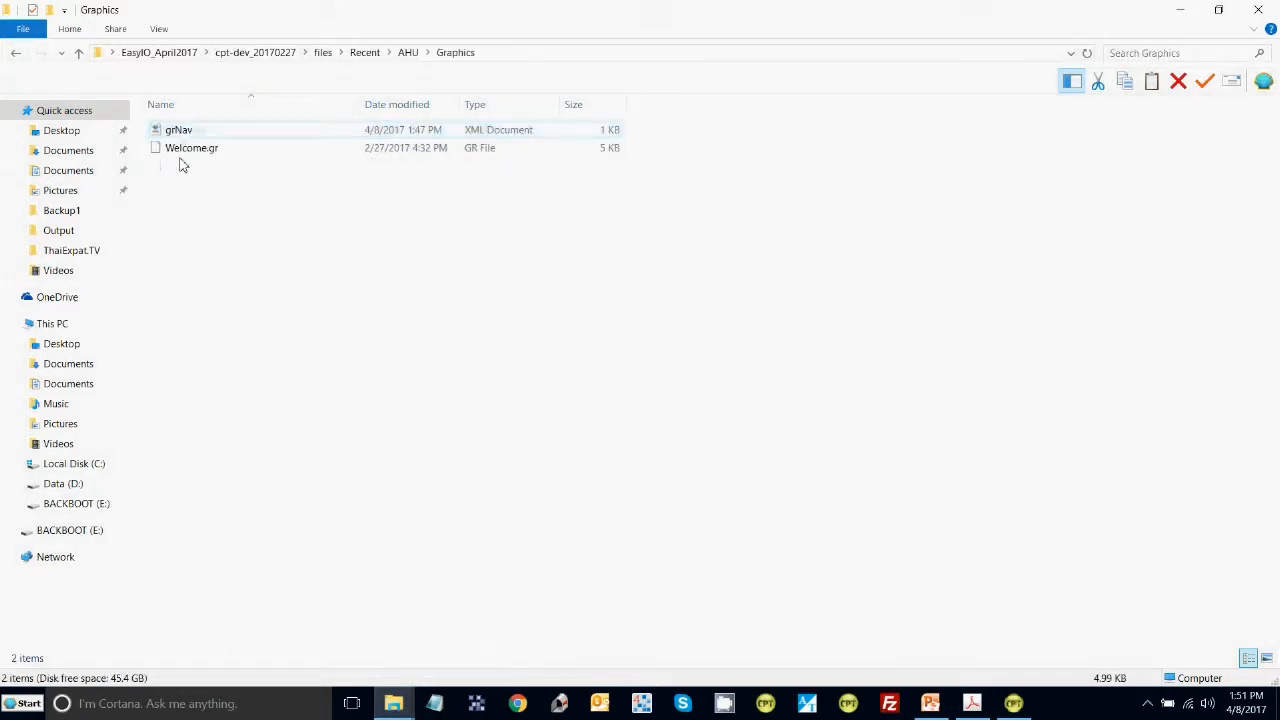
left_click(1266, 12)
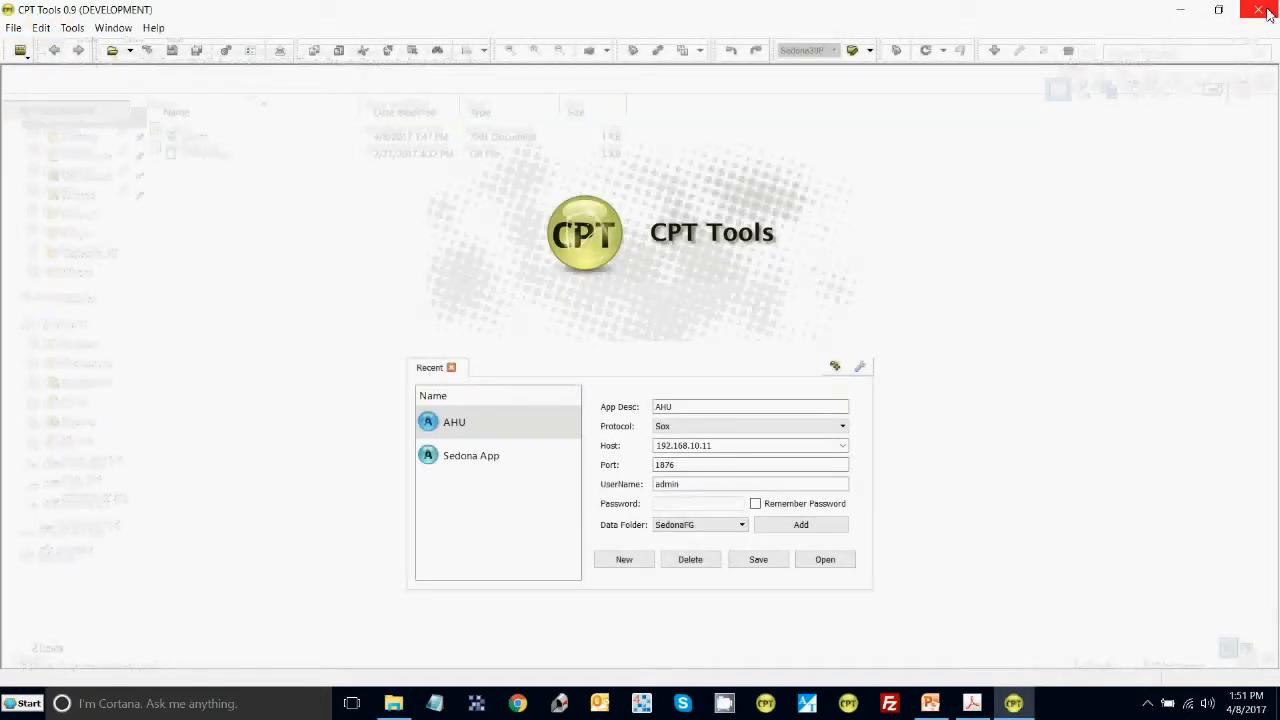
Open the AHU application using the account password and display its Welcome graphic page.
left_click(820, 562)
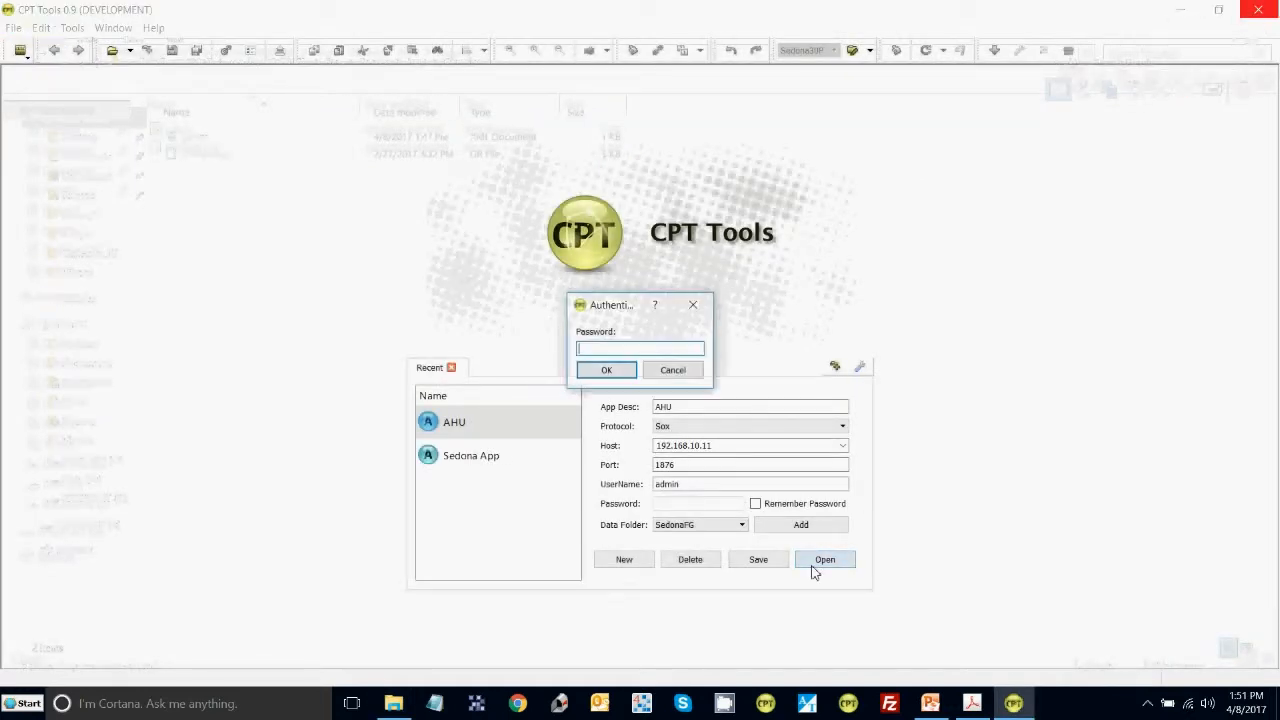
left_click(588, 371)
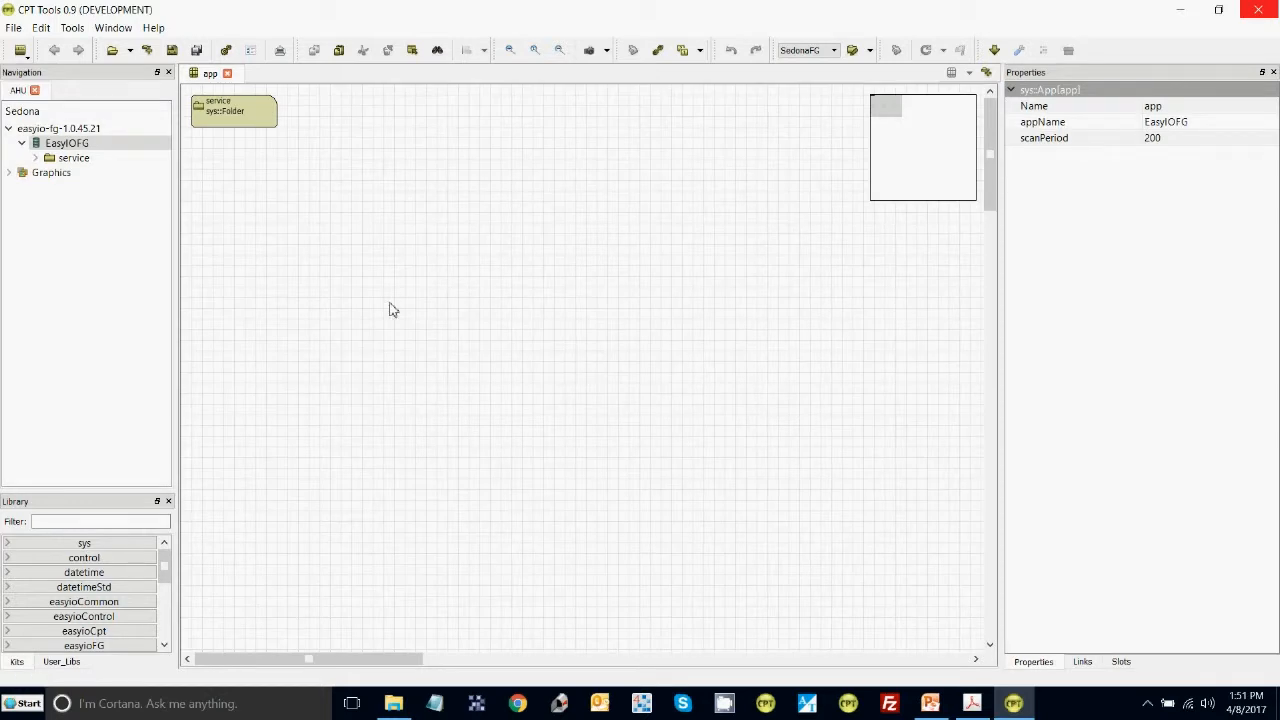
left_click(9, 175)
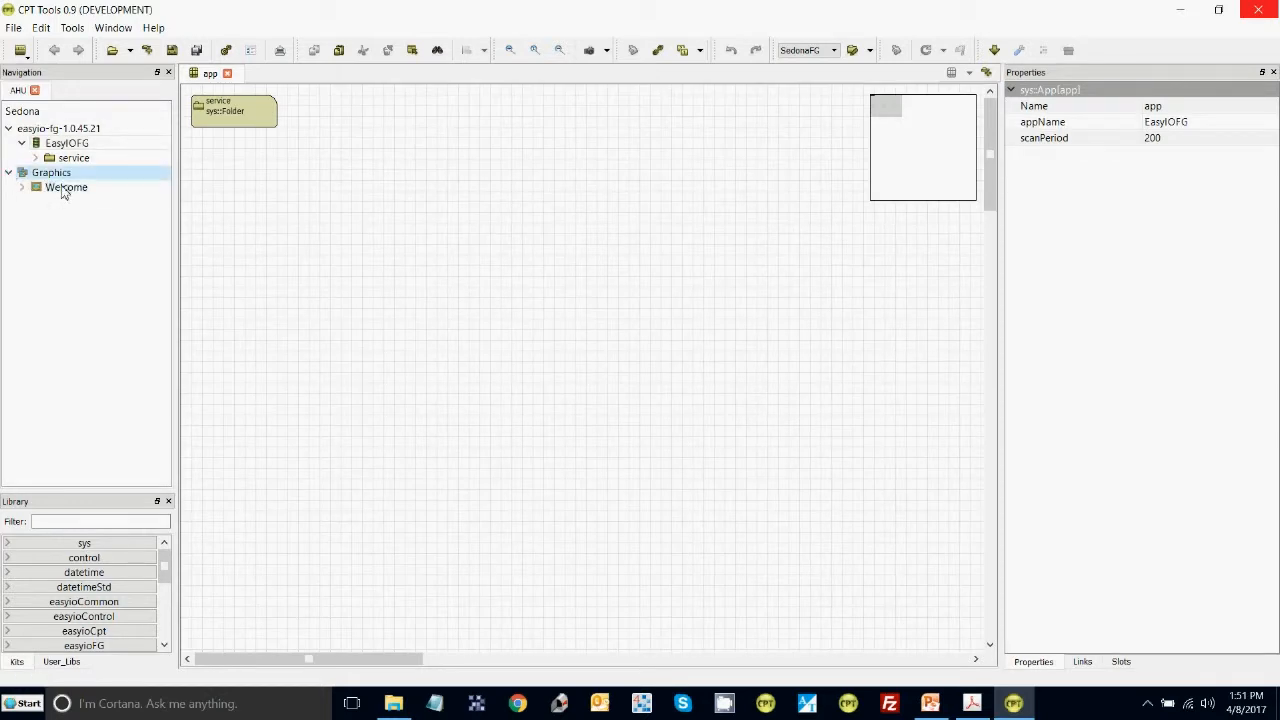
double_click(64, 190)
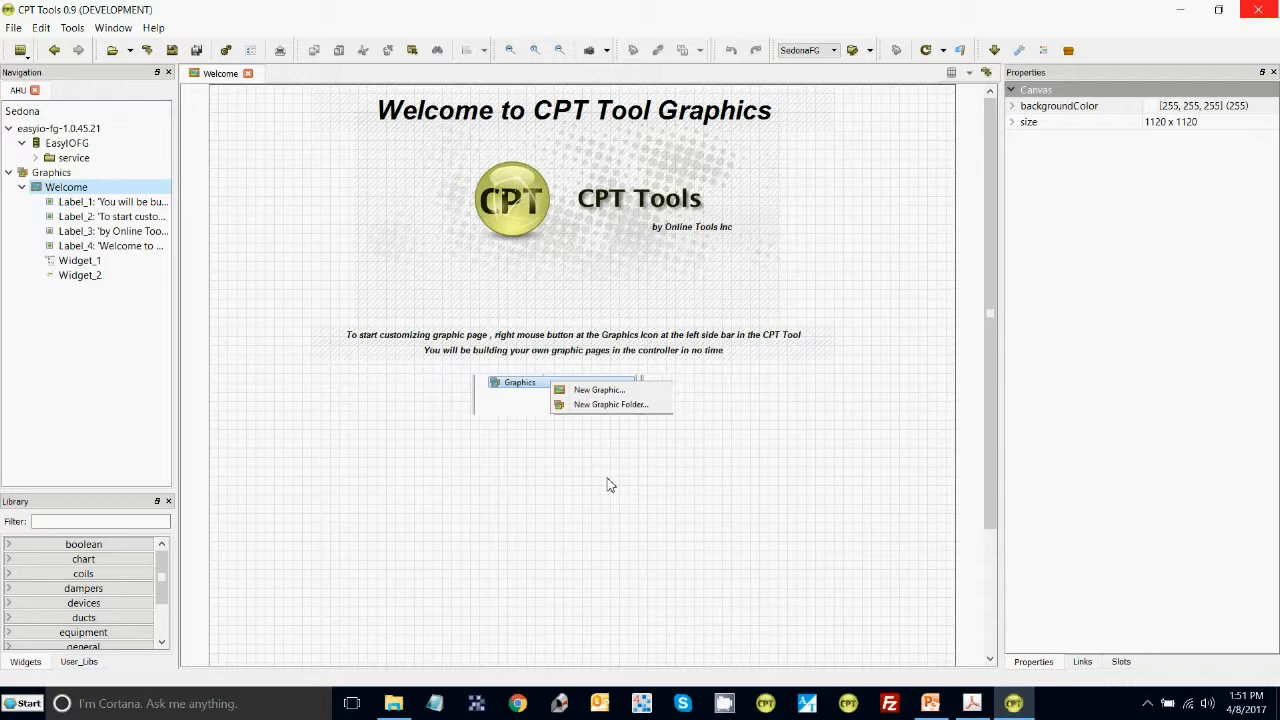
Close the Documents window and browse from the EasyIO_April2017 desktop folder to cpt-dev_20170227\files\Recent\AHU\Graphics to examine its files.
left_click(394, 703)
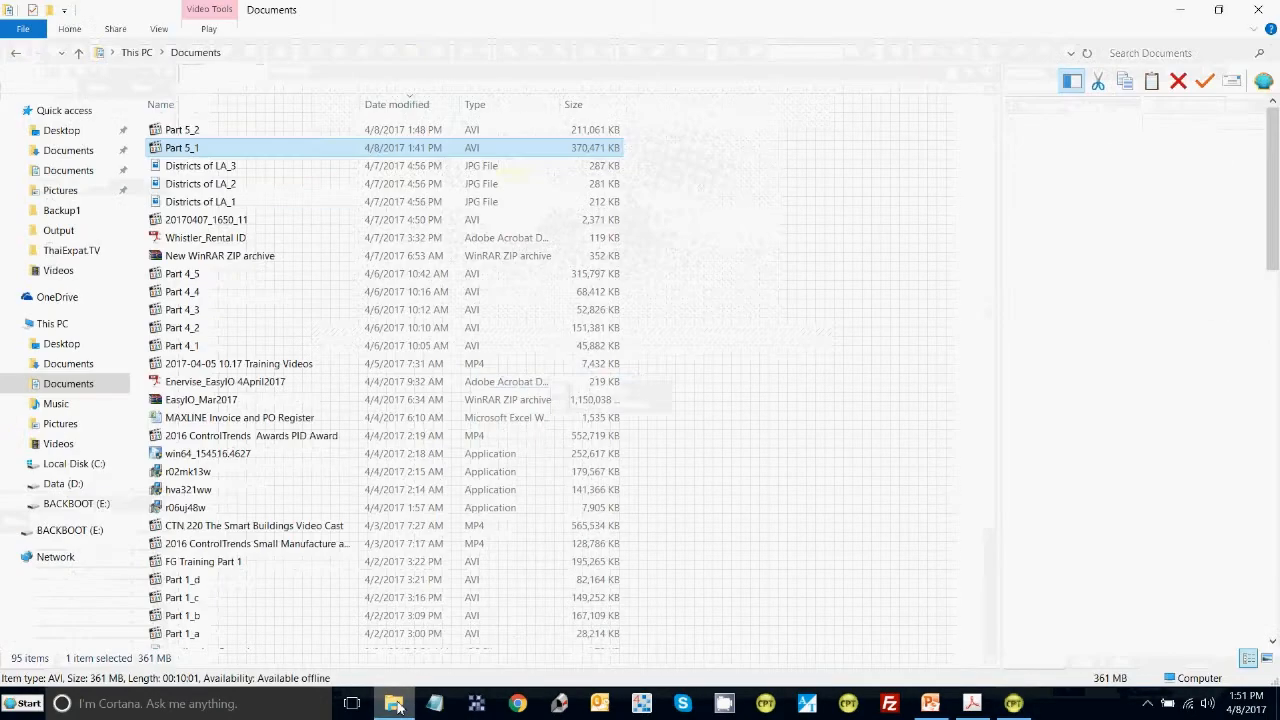
left_click(1263, 8)
left_click(1264, 9)
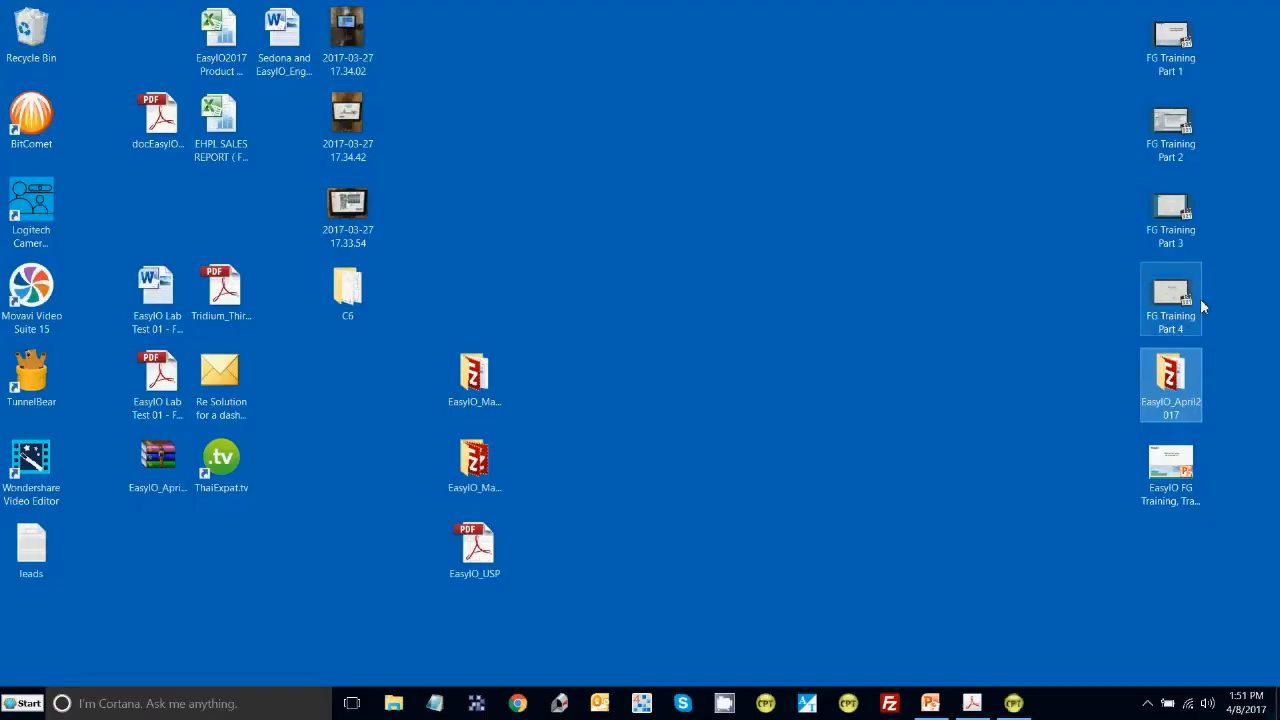
double_click(1157, 418)
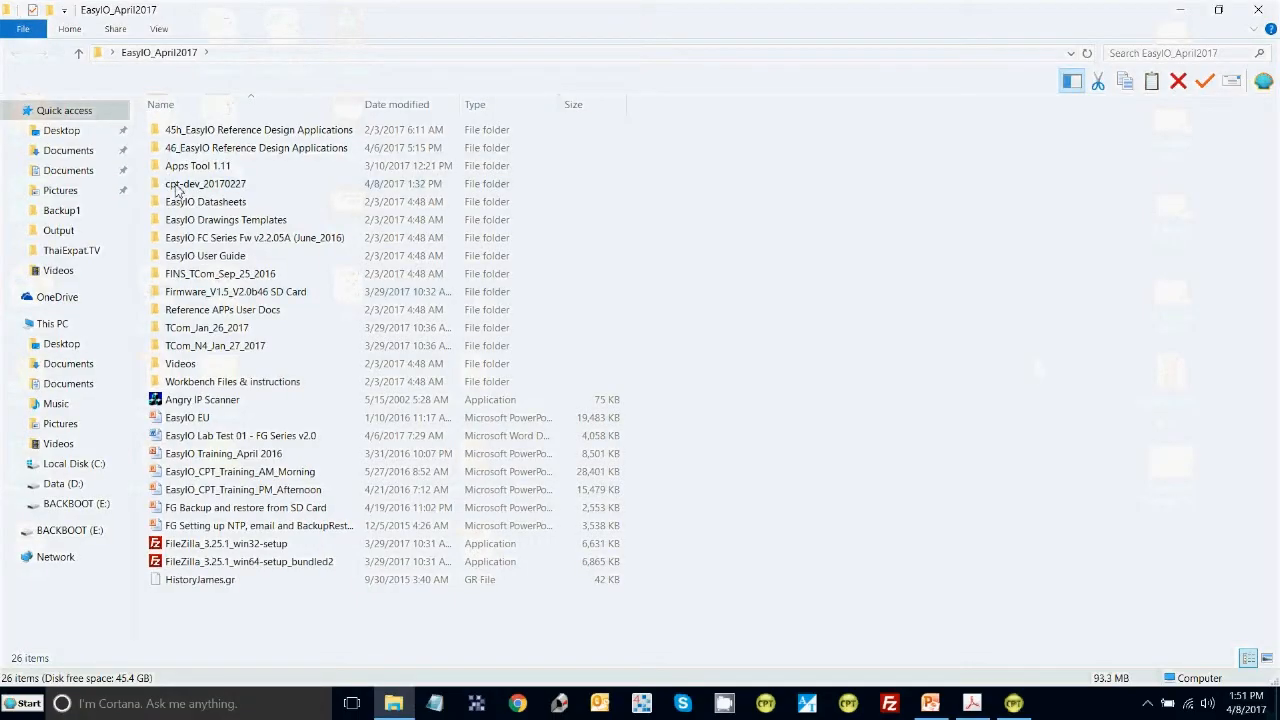
double_click(178, 186)
double_click(177, 148)
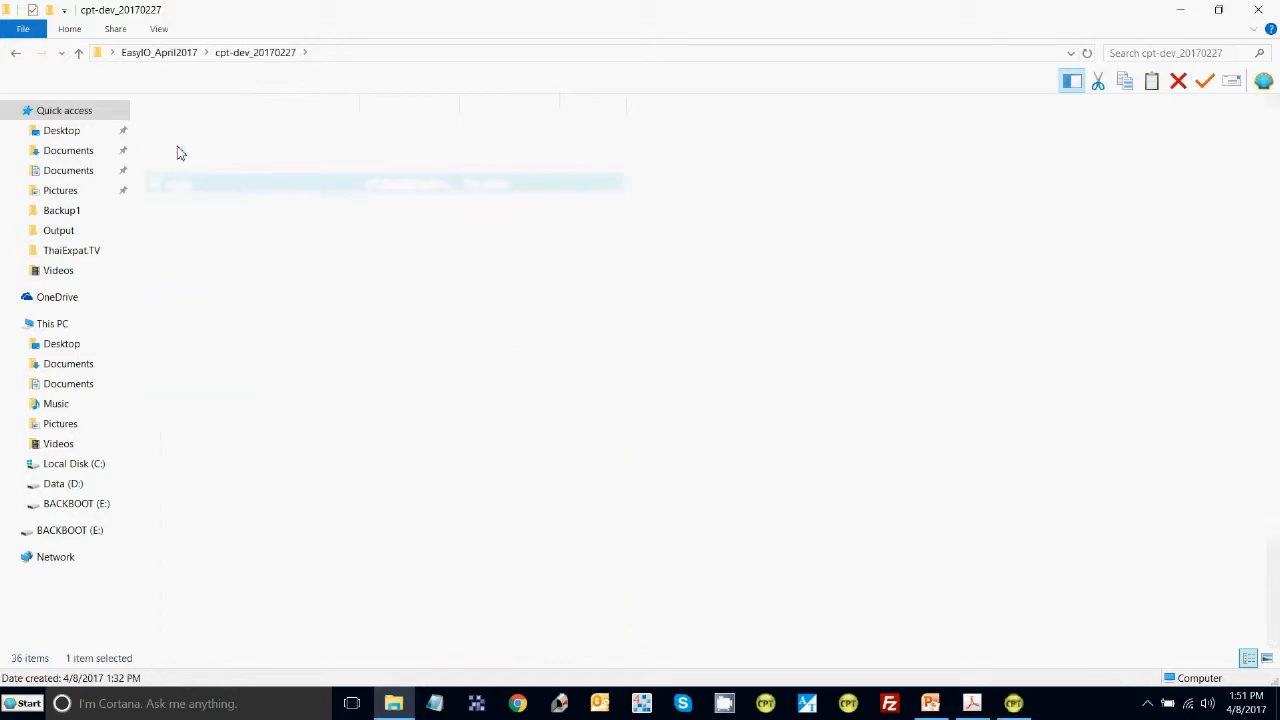
double_click(178, 132)
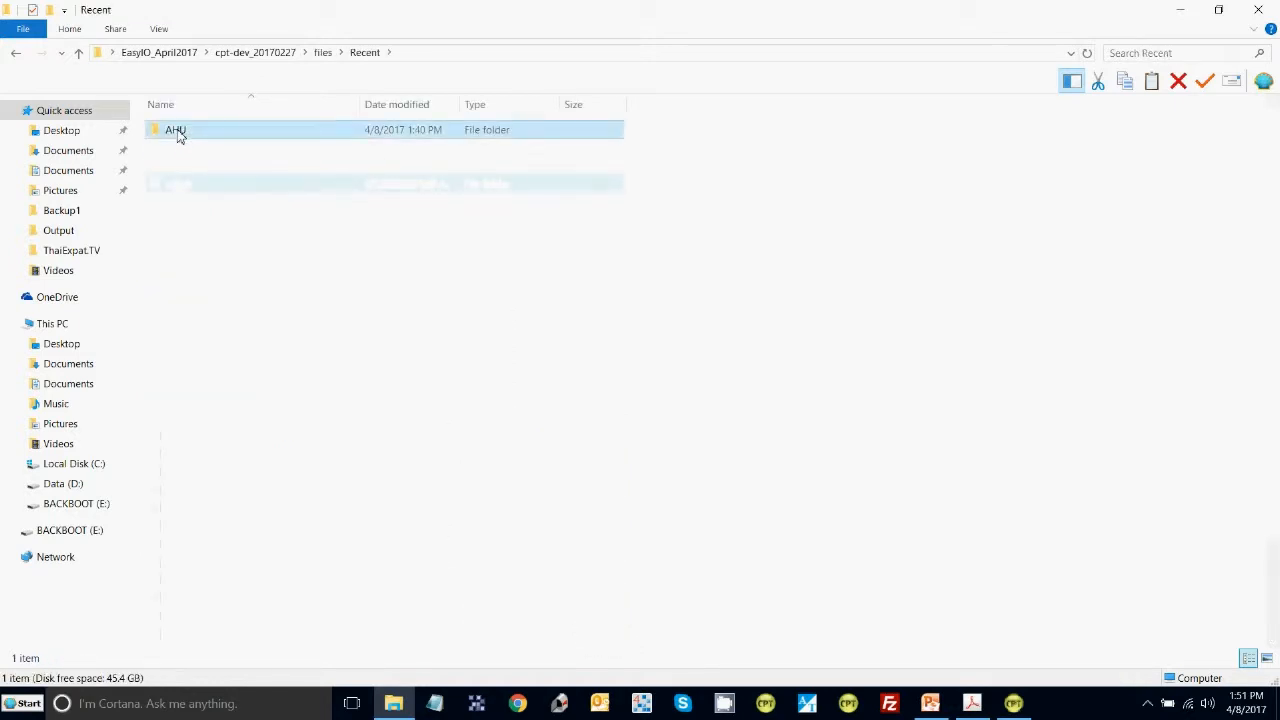
double_click(178, 132)
double_click(178, 132)
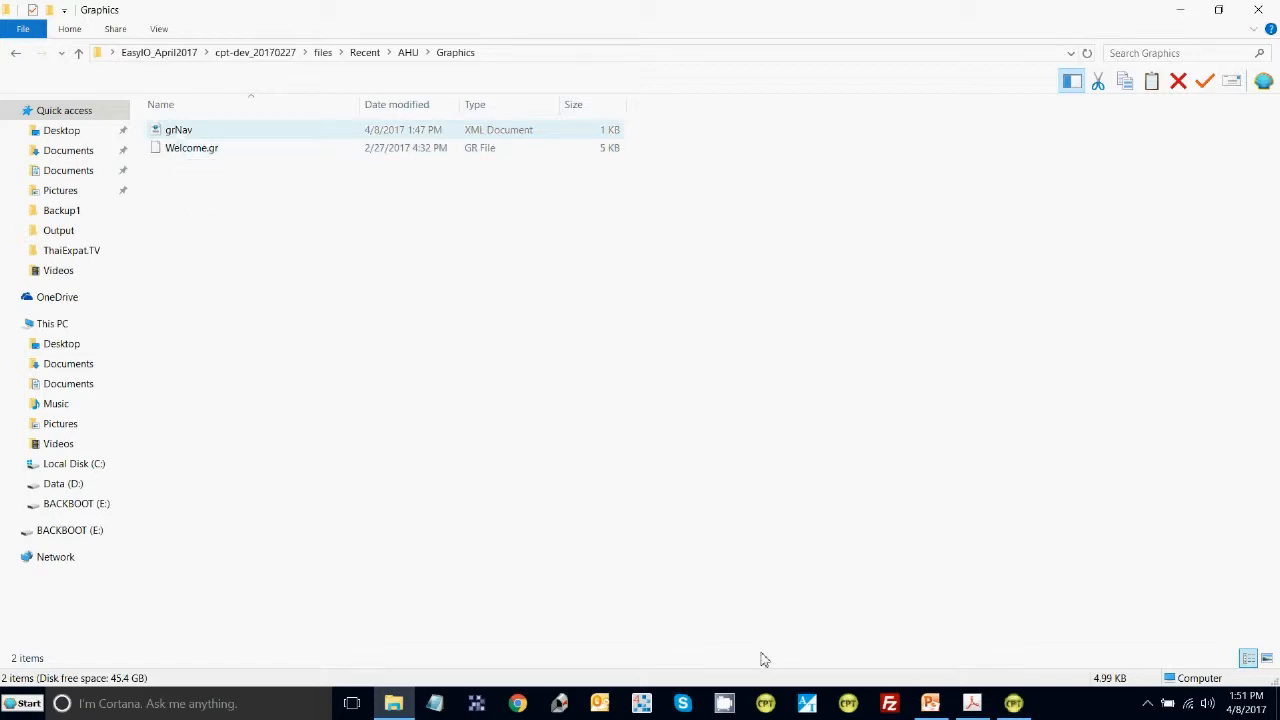
Switch back to CPT Tools and run a Full Deploy of the graphics to the device, accepting the existing login and port settings.
left_click(1014, 705)
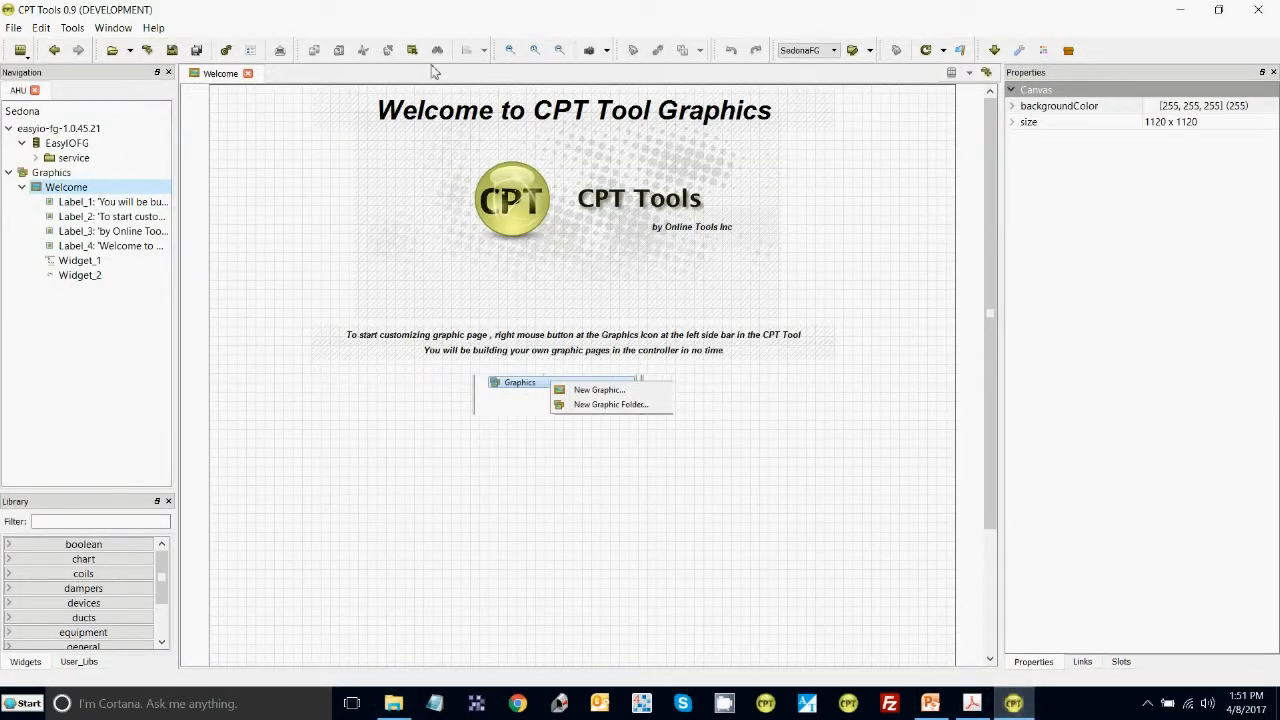
left_click(942, 51)
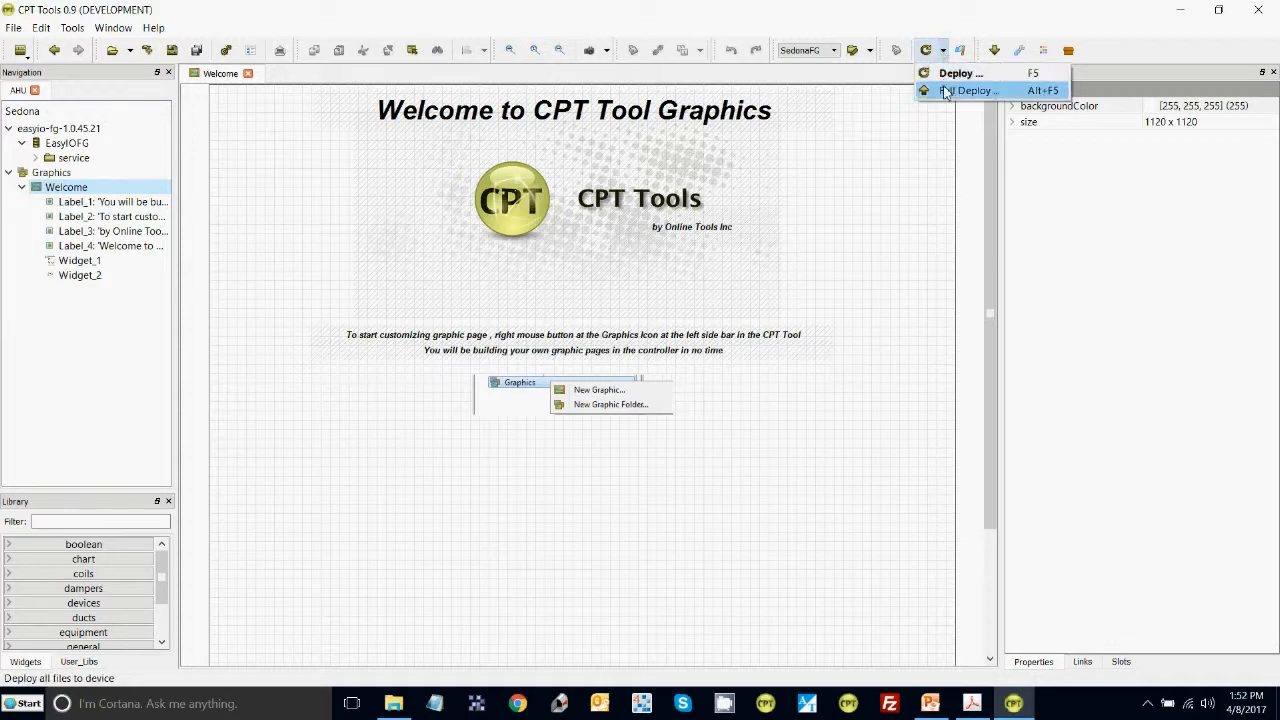
left_click(946, 91)
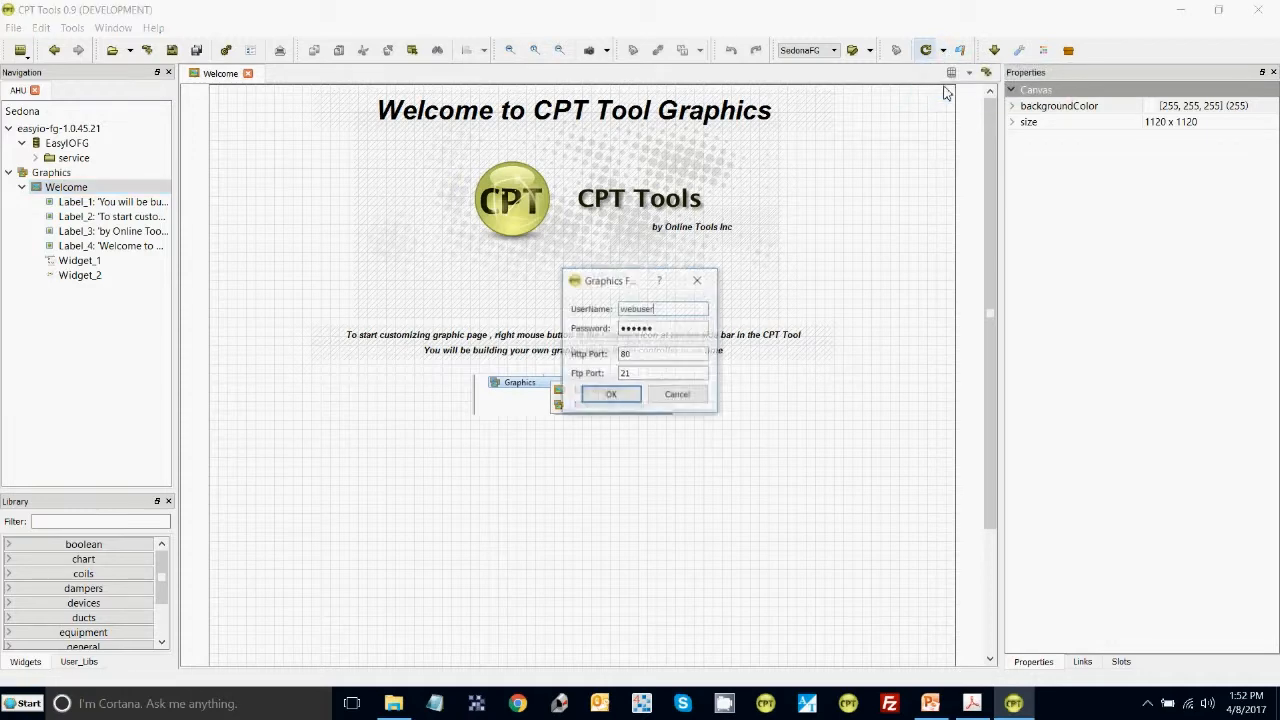
left_click(611, 396)
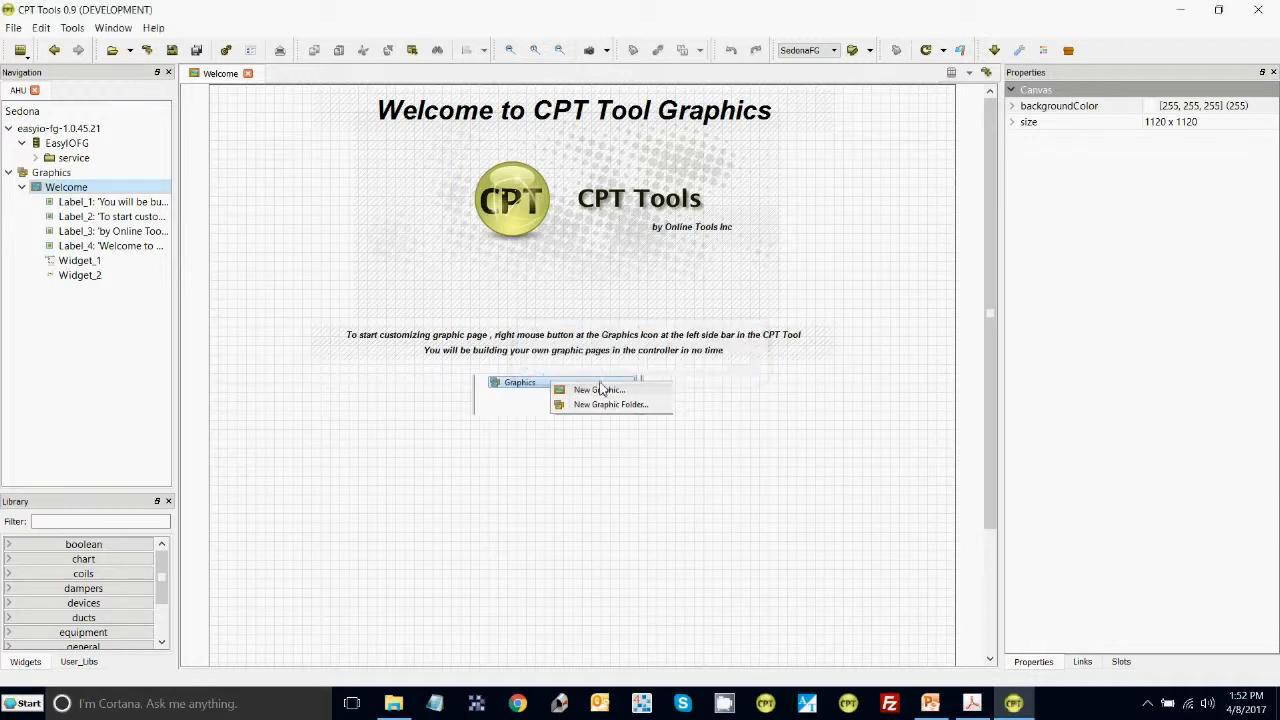
Preview the graphics in the default browser and sign in as admin with the account password, enabling Remember me.
left_click(962, 52)
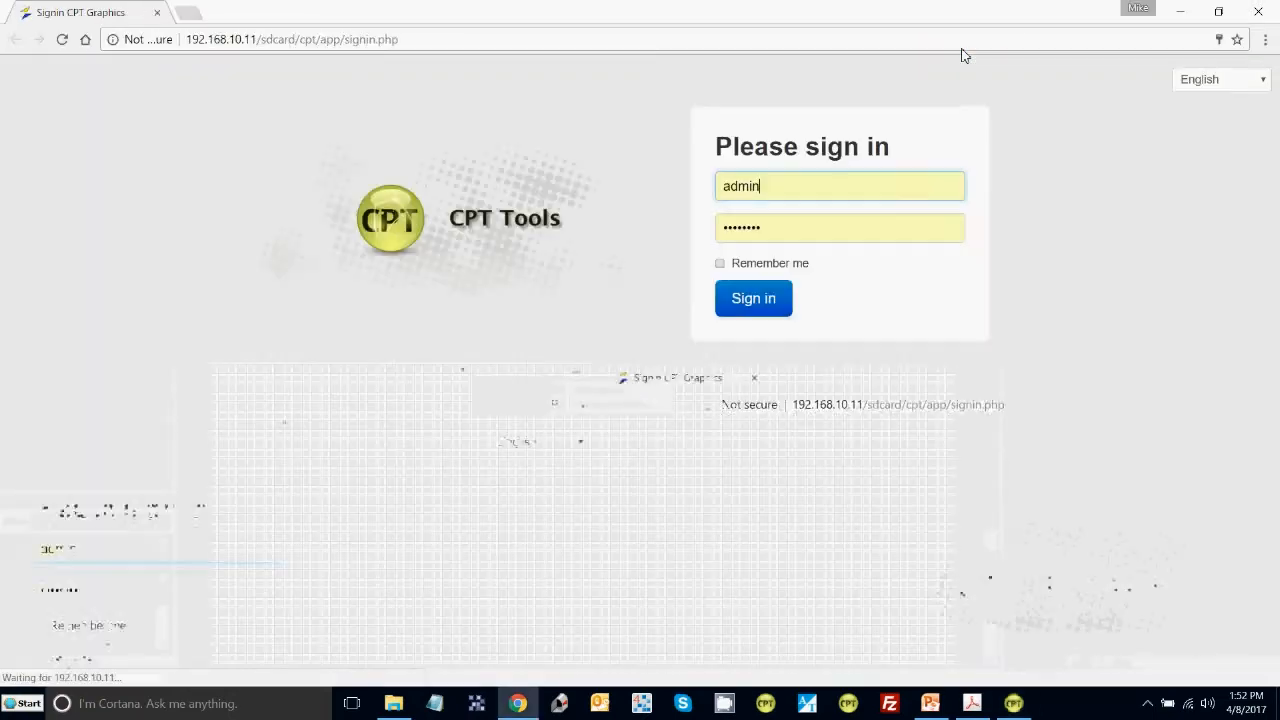
double_click(750, 187)
type("adm")
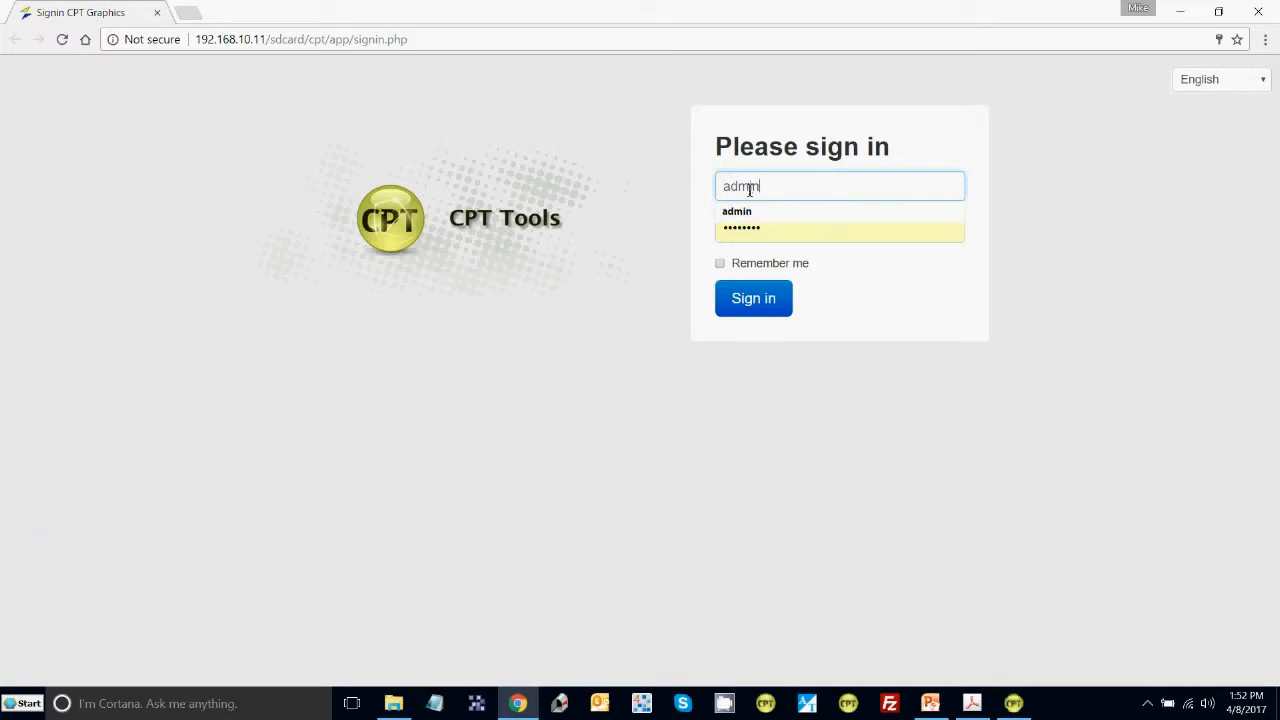
type("in")
key("Tab")
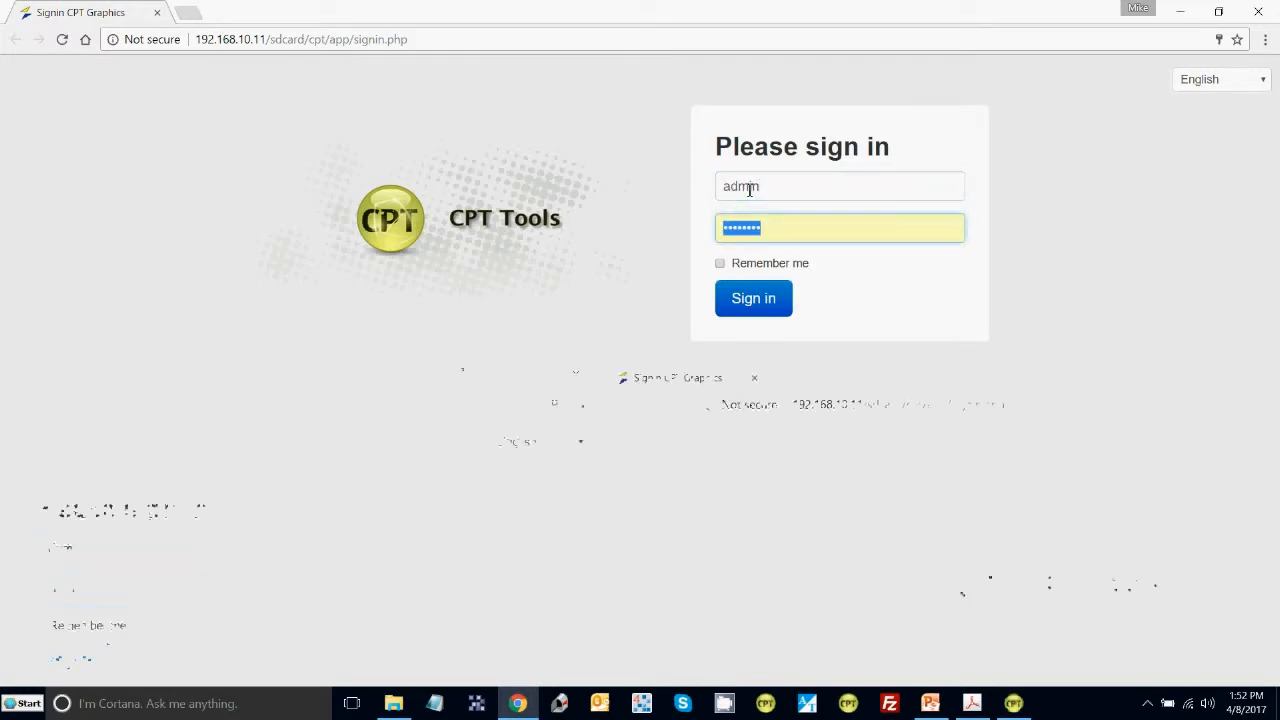
type("pa")
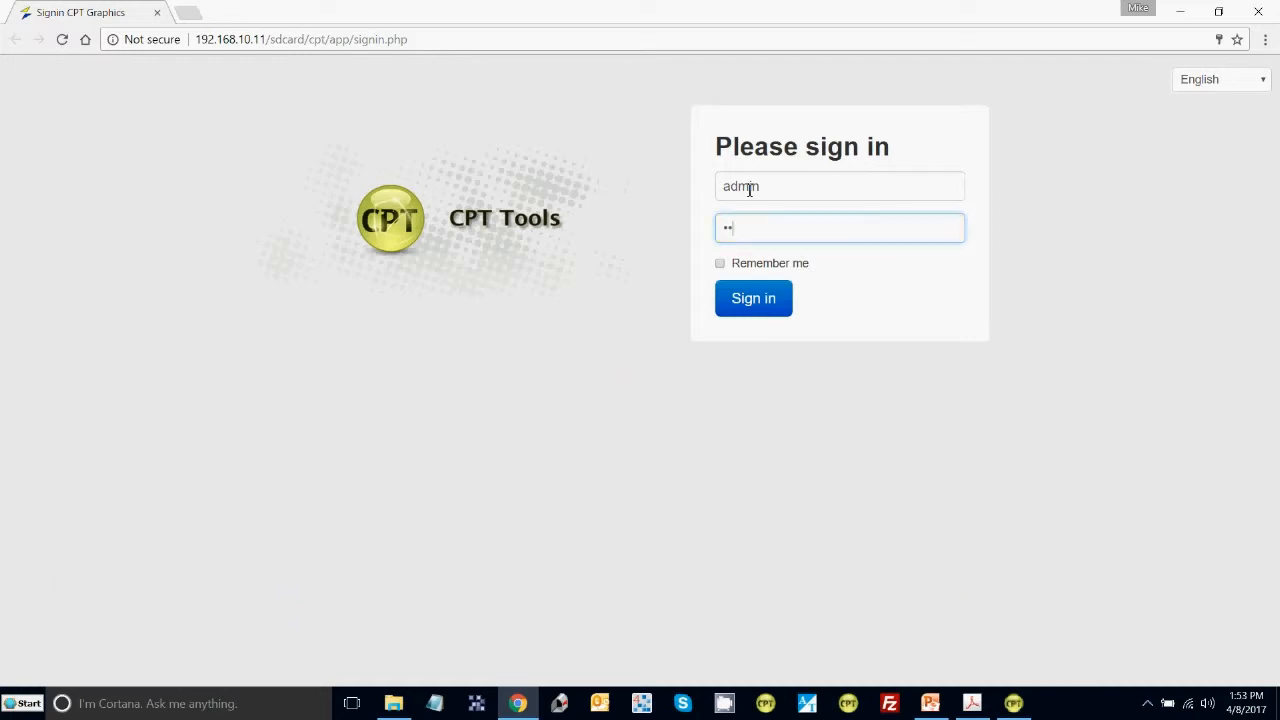
type("ssword")
left_click(783, 272)
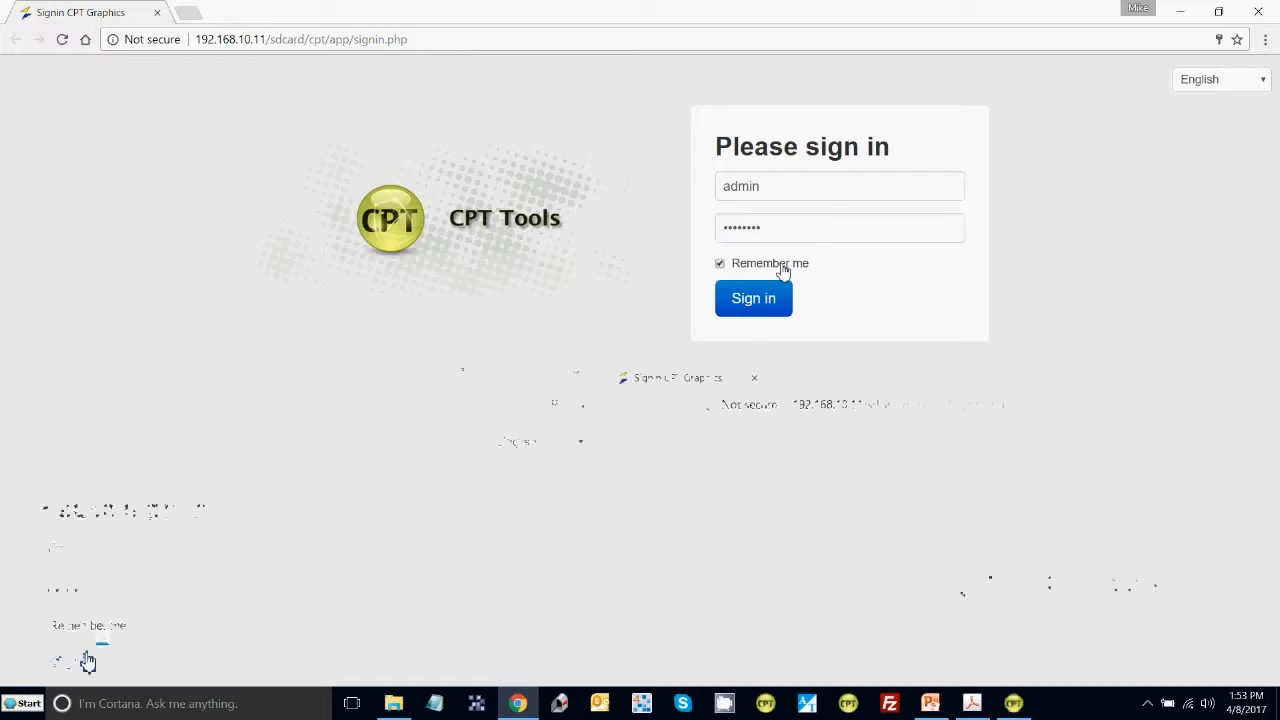
left_click(768, 304)
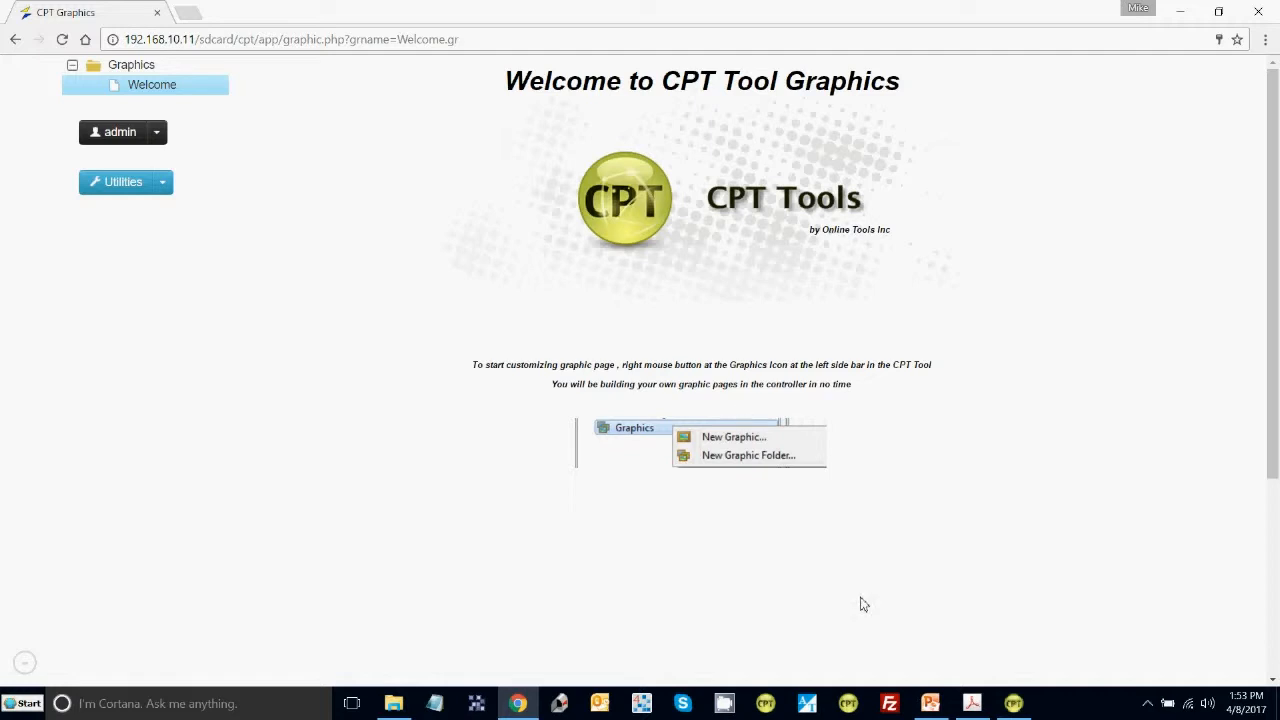
Switch back to CPT Tools and delete everything on the Welcome page except the "Welcome to CPT Tool Graphics" title.
left_click(1016, 705)
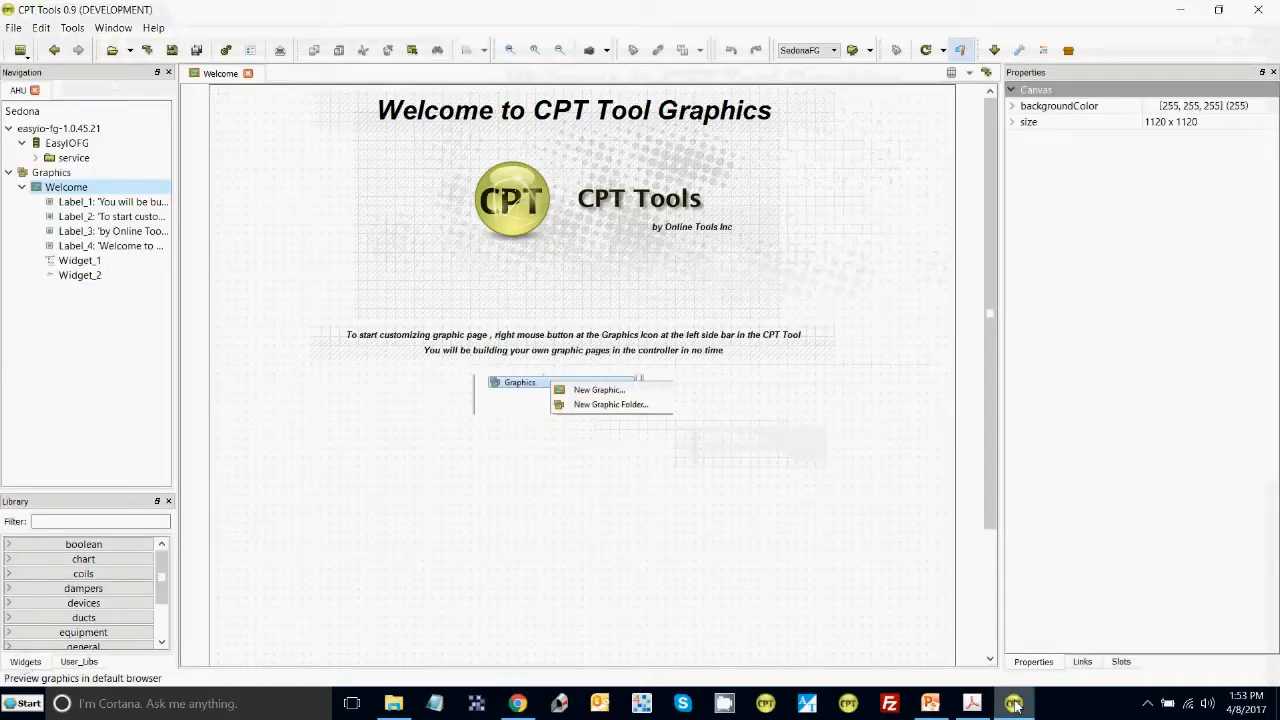
left_click(519, 273)
key("Delete")
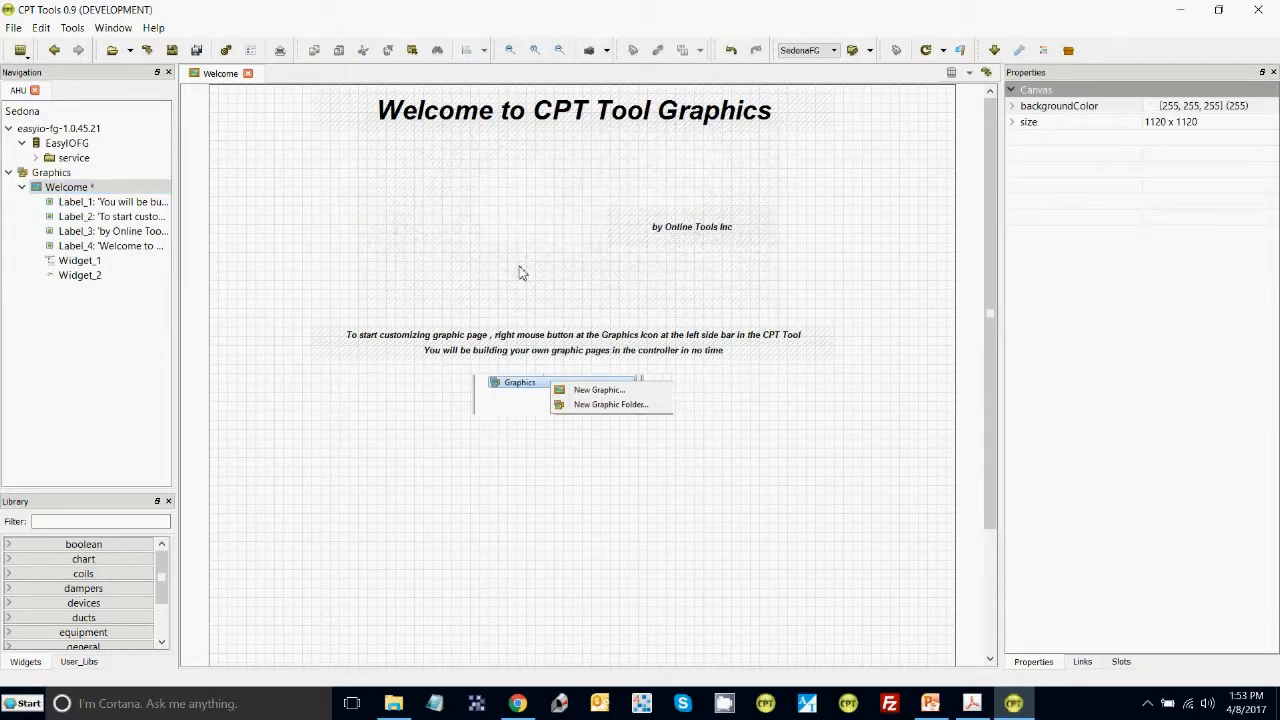
left_click_drag(305, 170, 918, 502)
key("Delete")
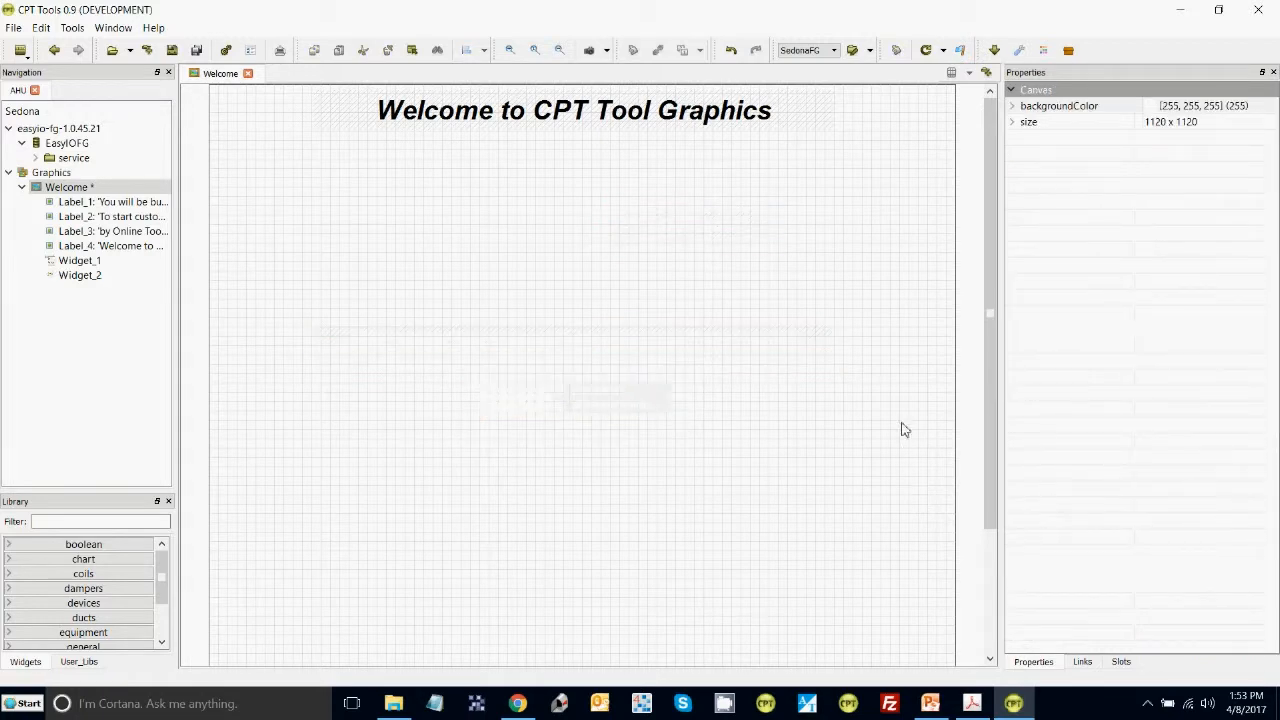
Deploy the changes to the device and preview the updated Welcome page in the browser, closing the older tab and returning to CPT Tools.
left_click(927, 55)
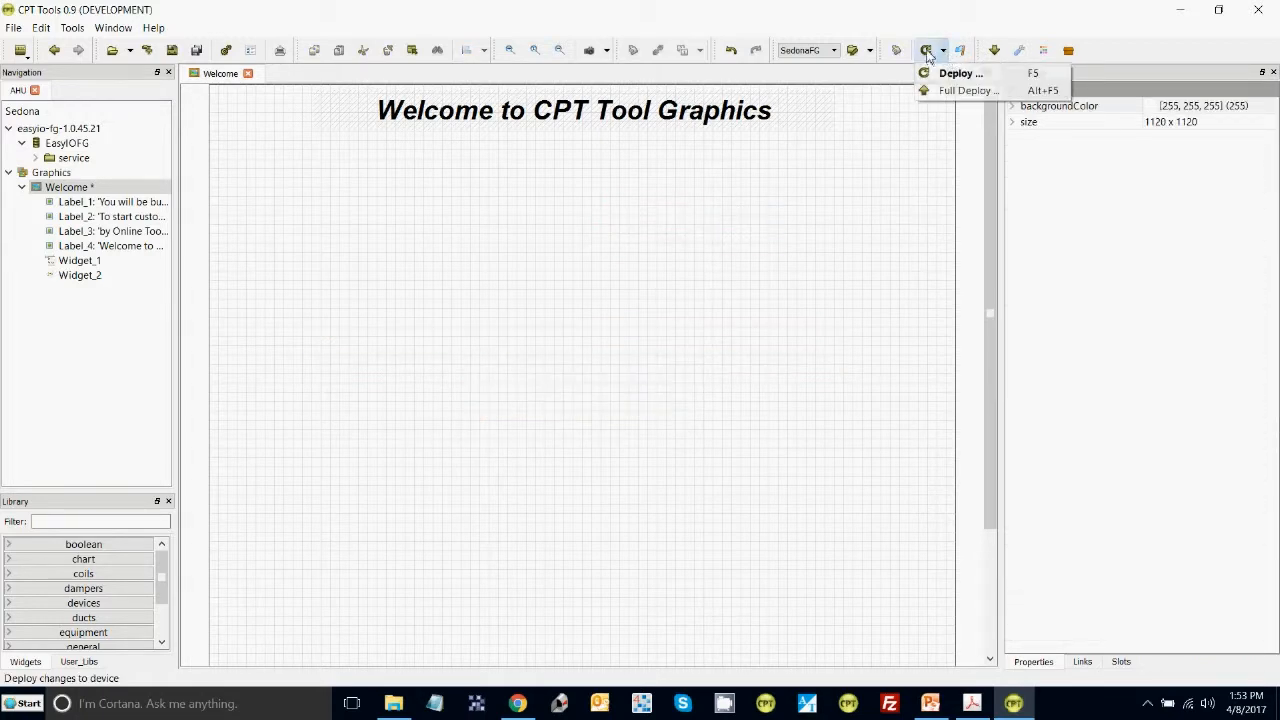
left_click(927, 55)
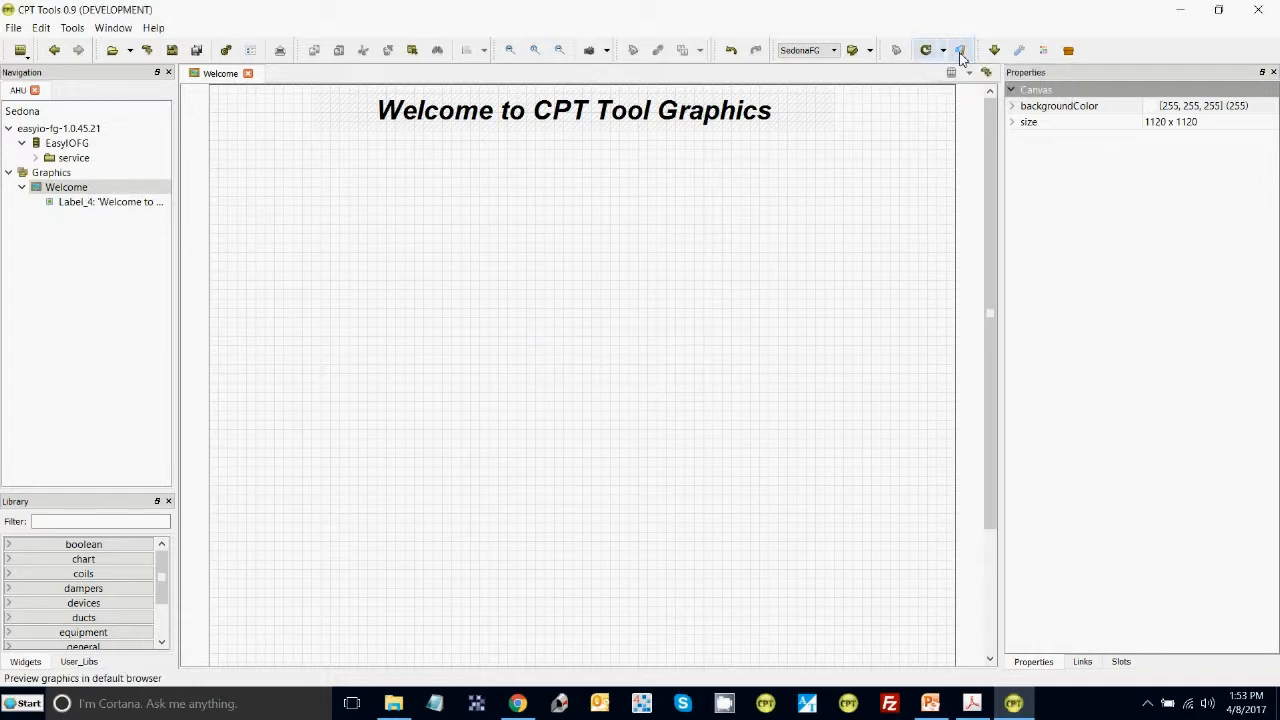
left_click(960, 57)
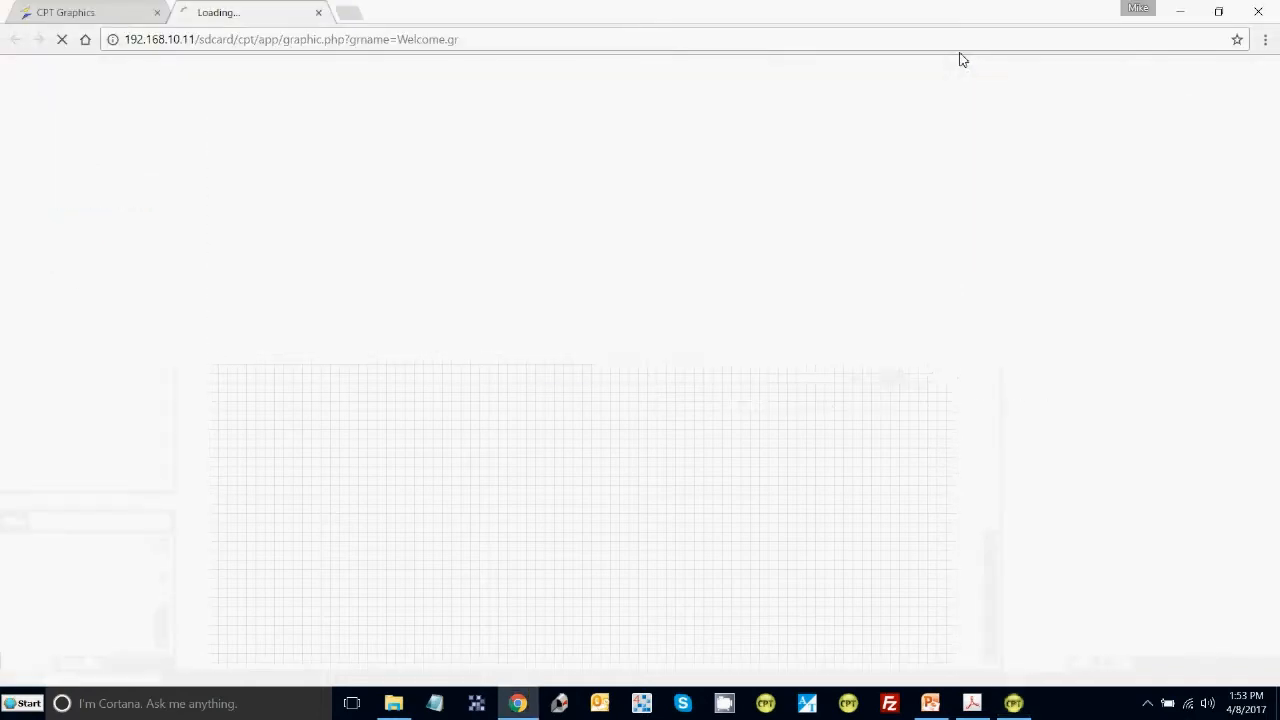
left_click(157, 13)
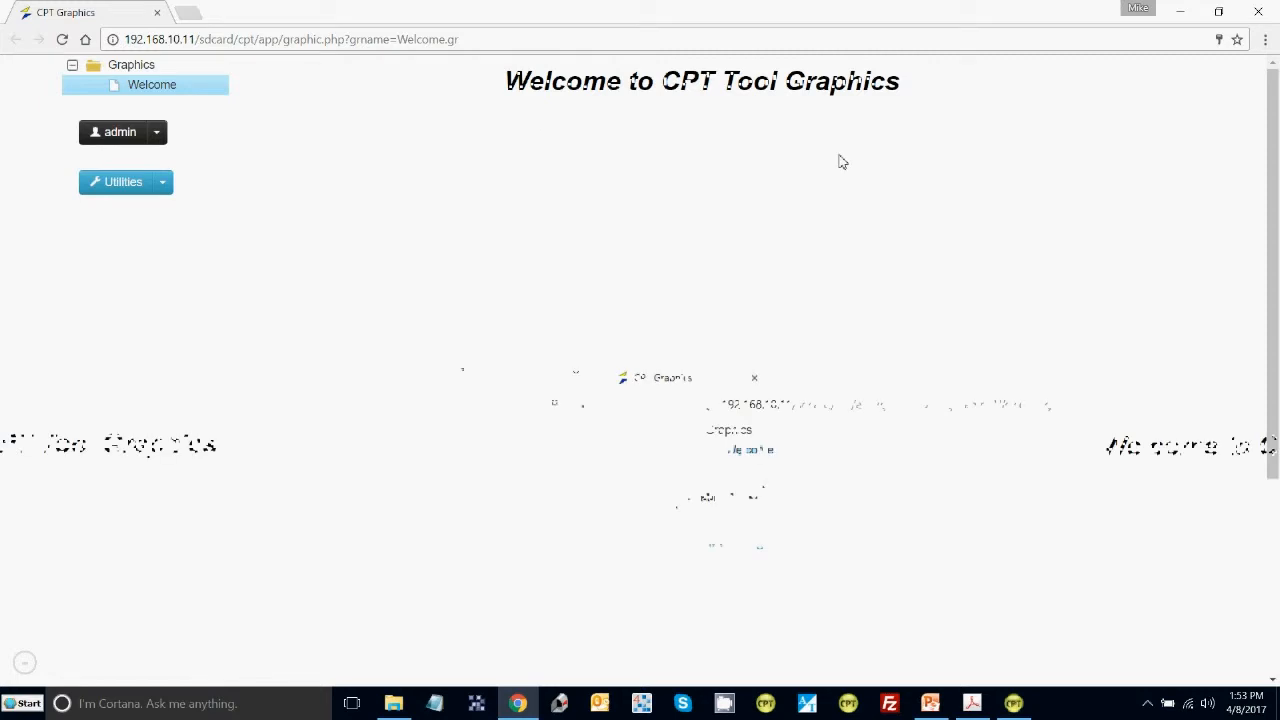
mouse_move(1013, 705)
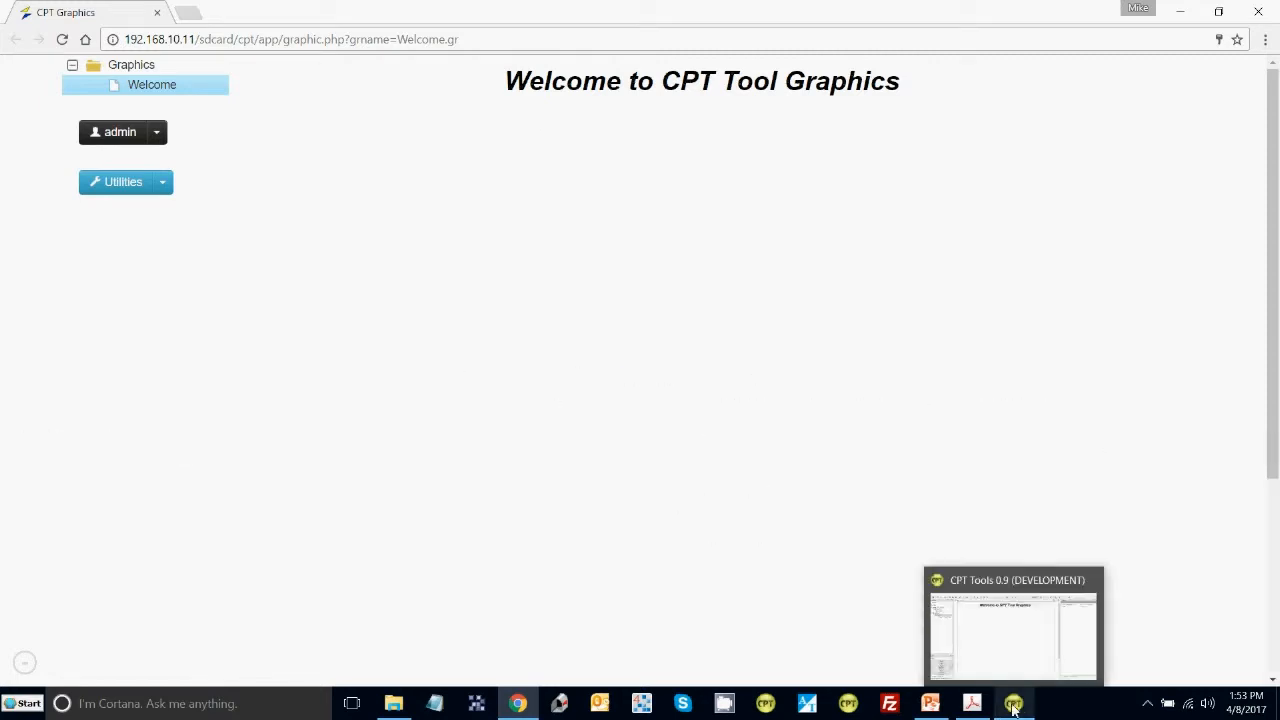
left_click(1013, 705)
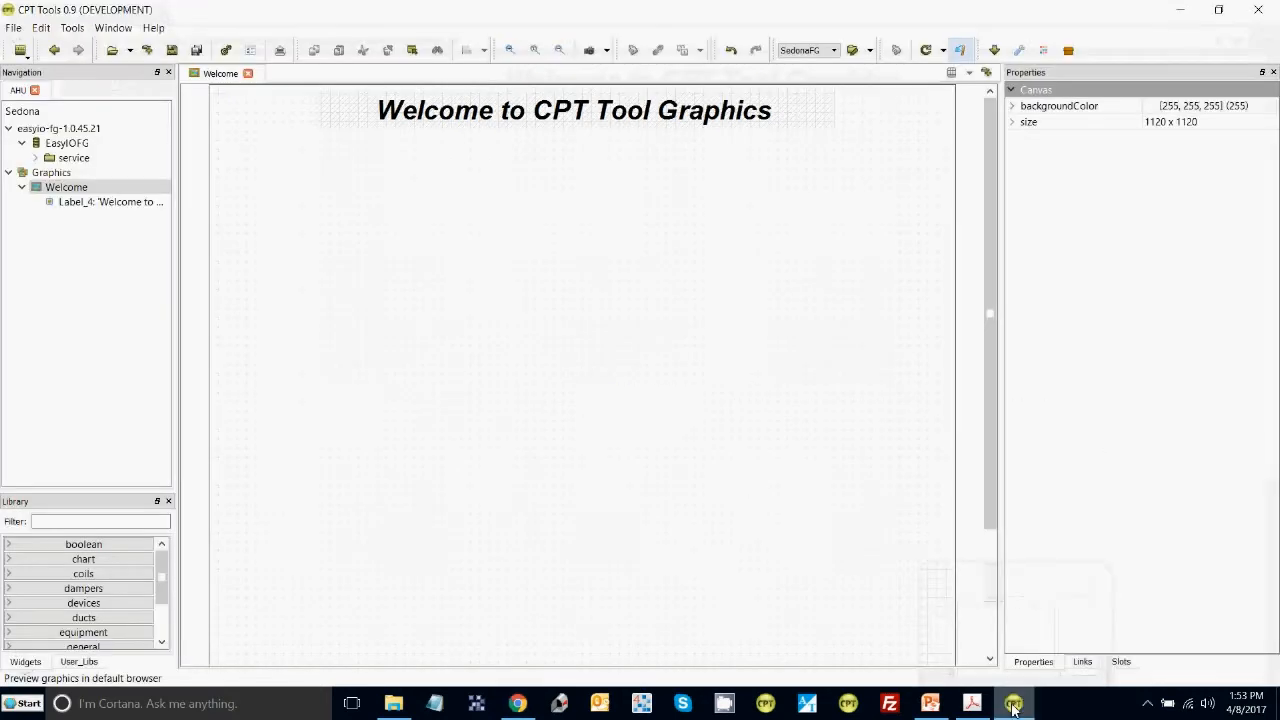
Change the Welcome page's title label text to "Air Handling Unit Control with Exhaust".
left_click(608, 113)
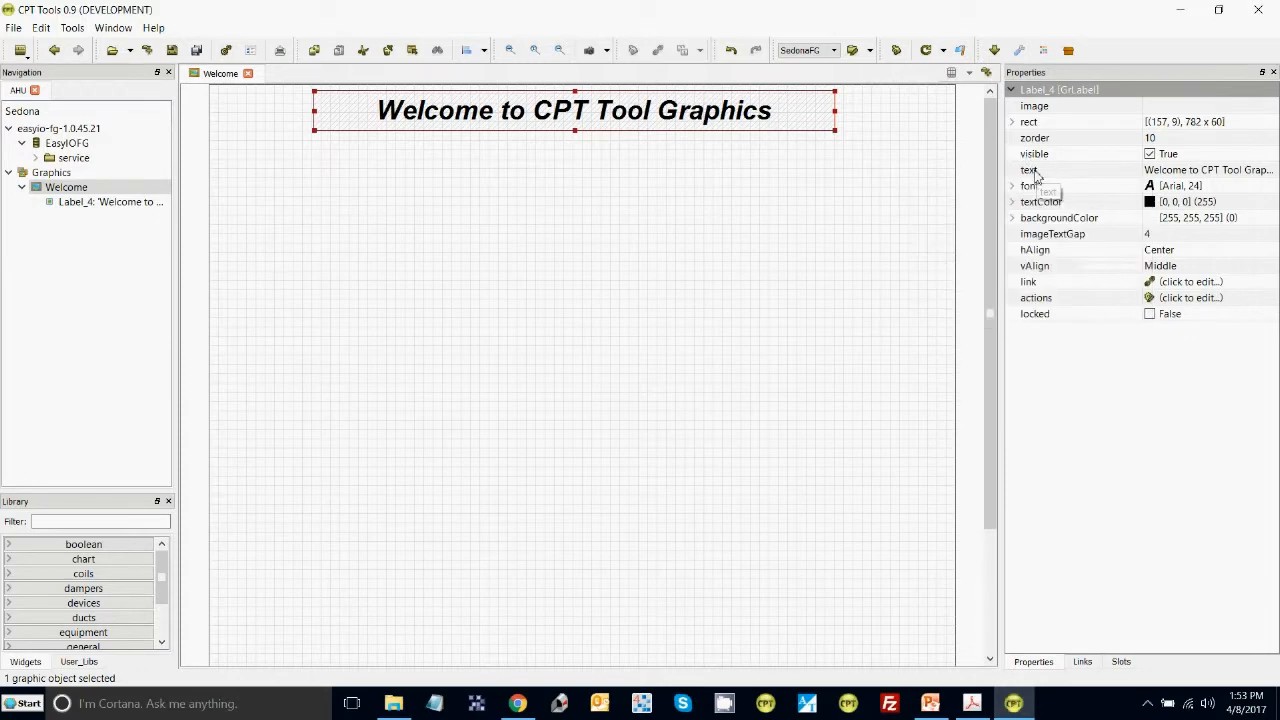
left_click(1180, 171)
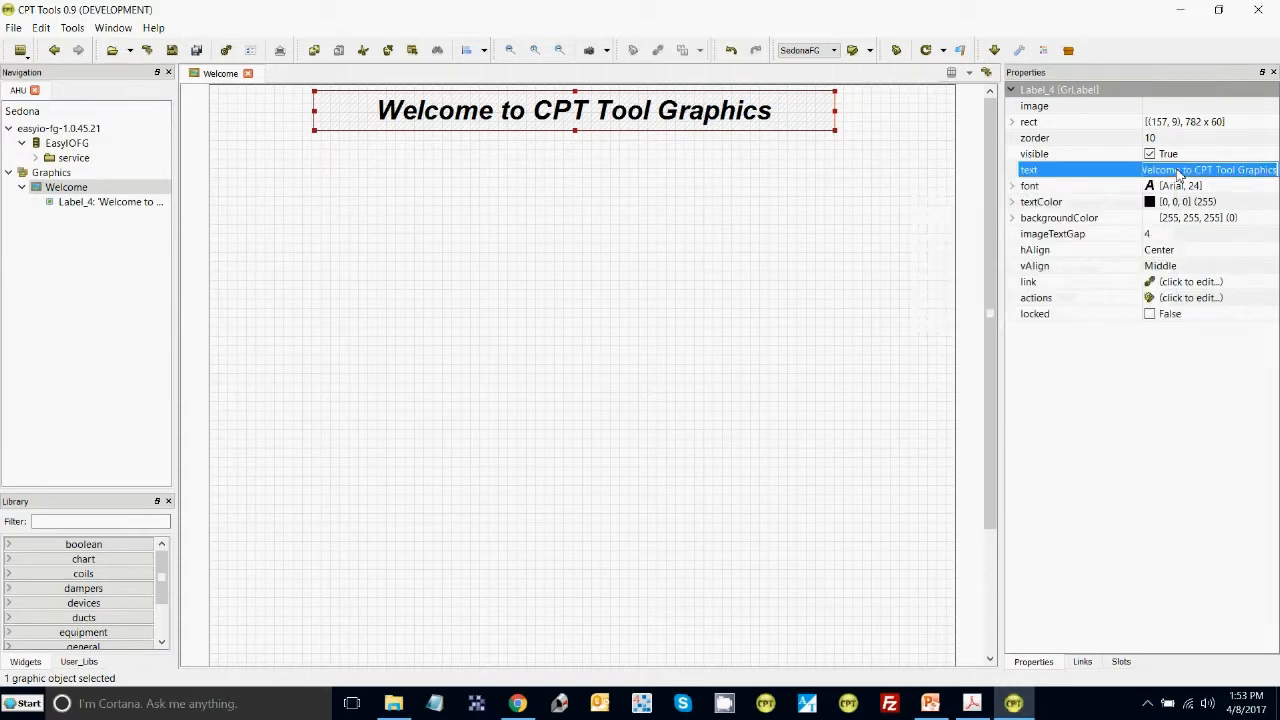
type("Air Handling Unit C")
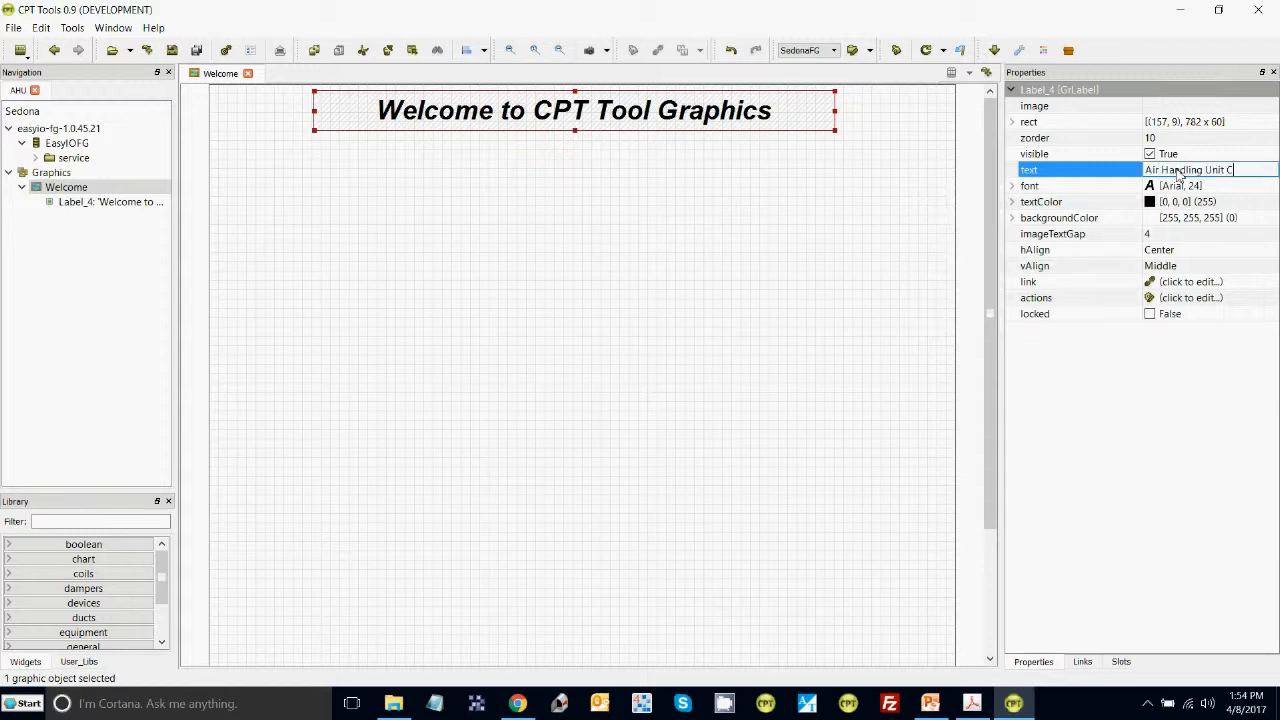
type("ontrol with Exhaust")
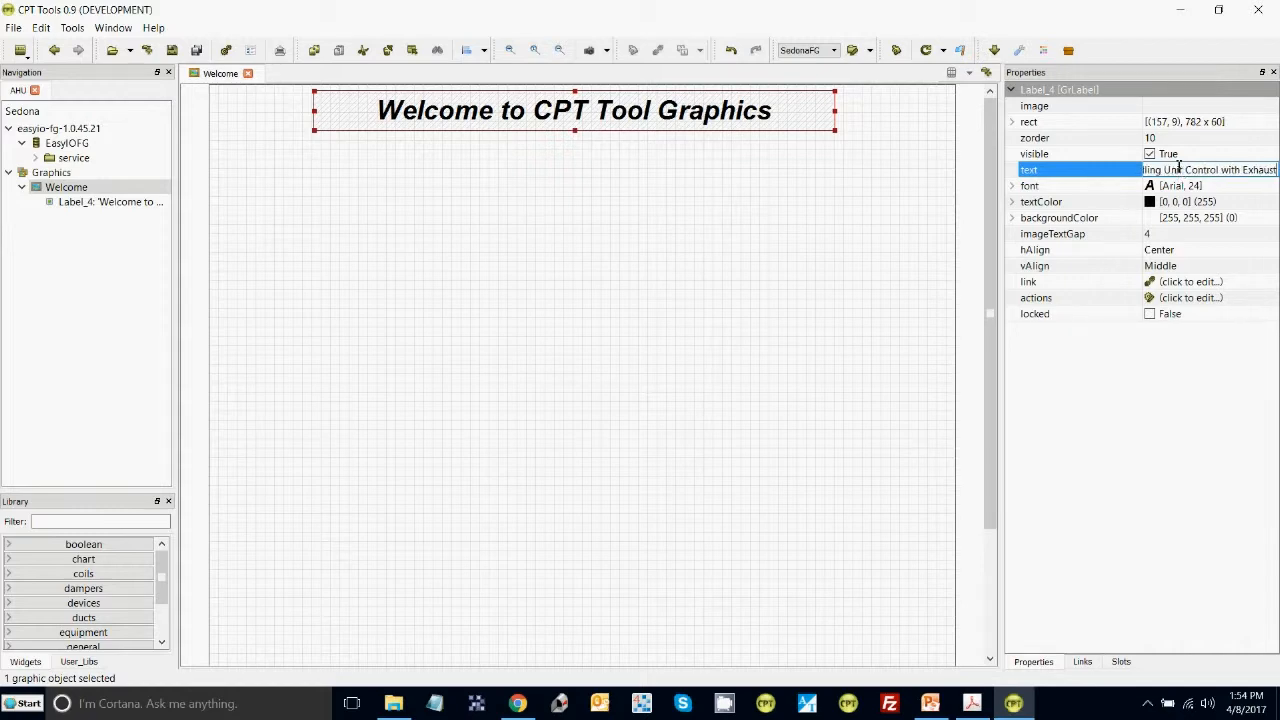
left_click(1192, 190)
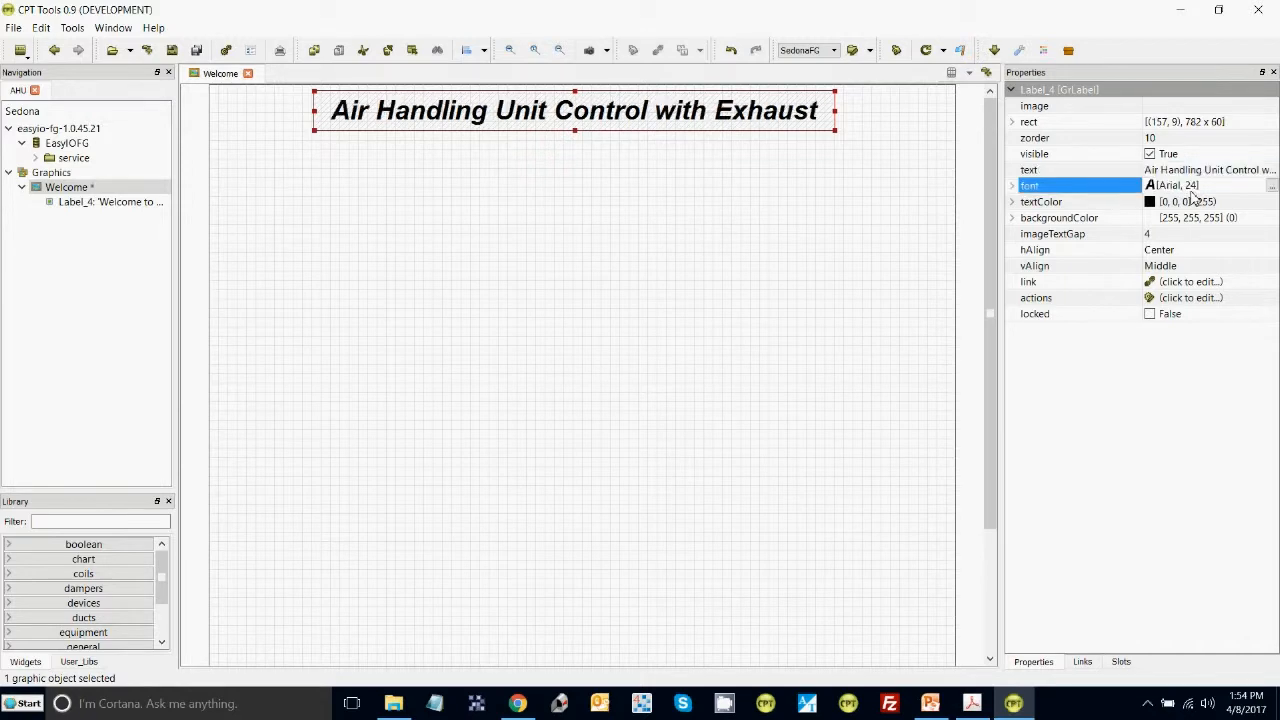
Deploy the retitled page to the device and preview it in the browser, closing the older tab and returning to CPT Tools.
left_click(926, 51)
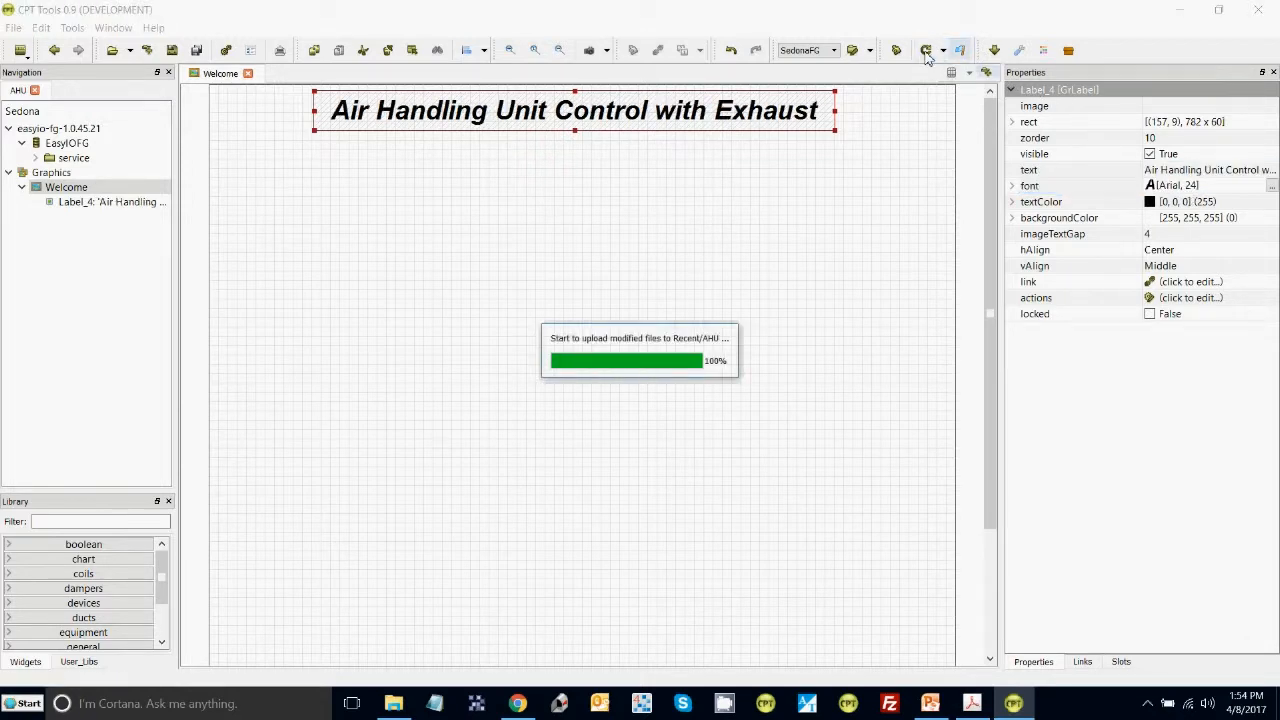
left_click(960, 50)
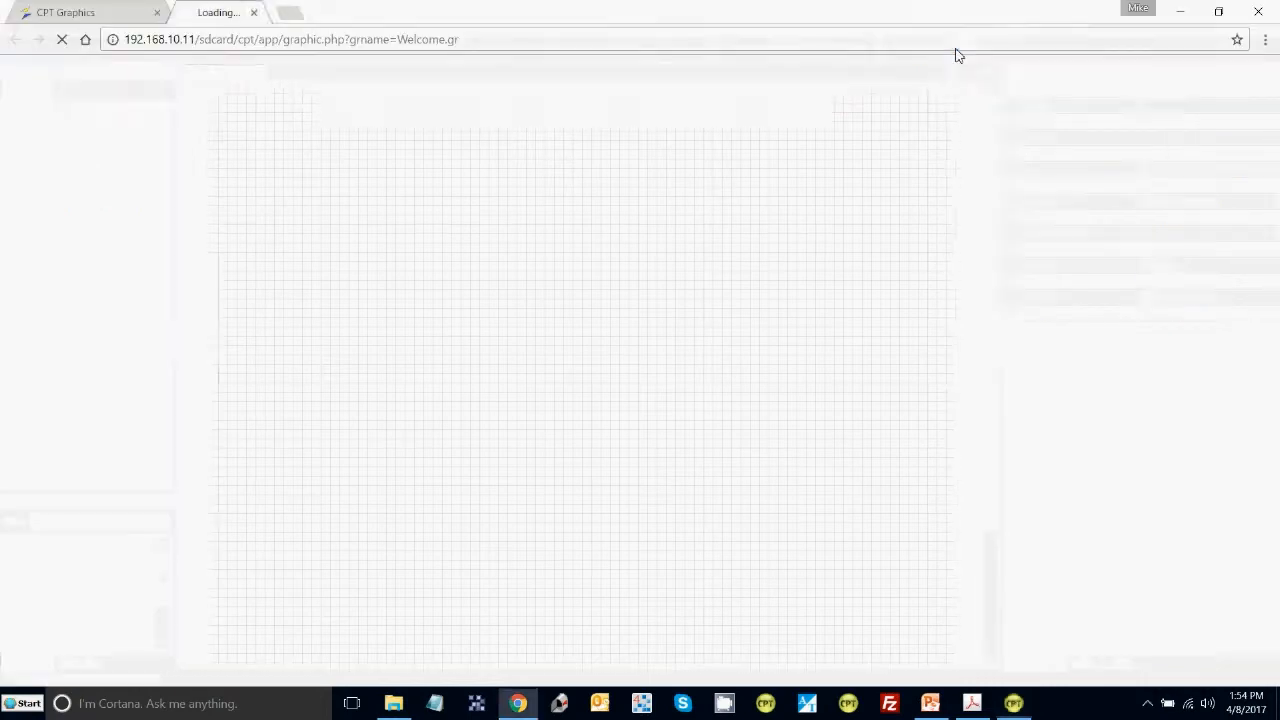
left_click(157, 12)
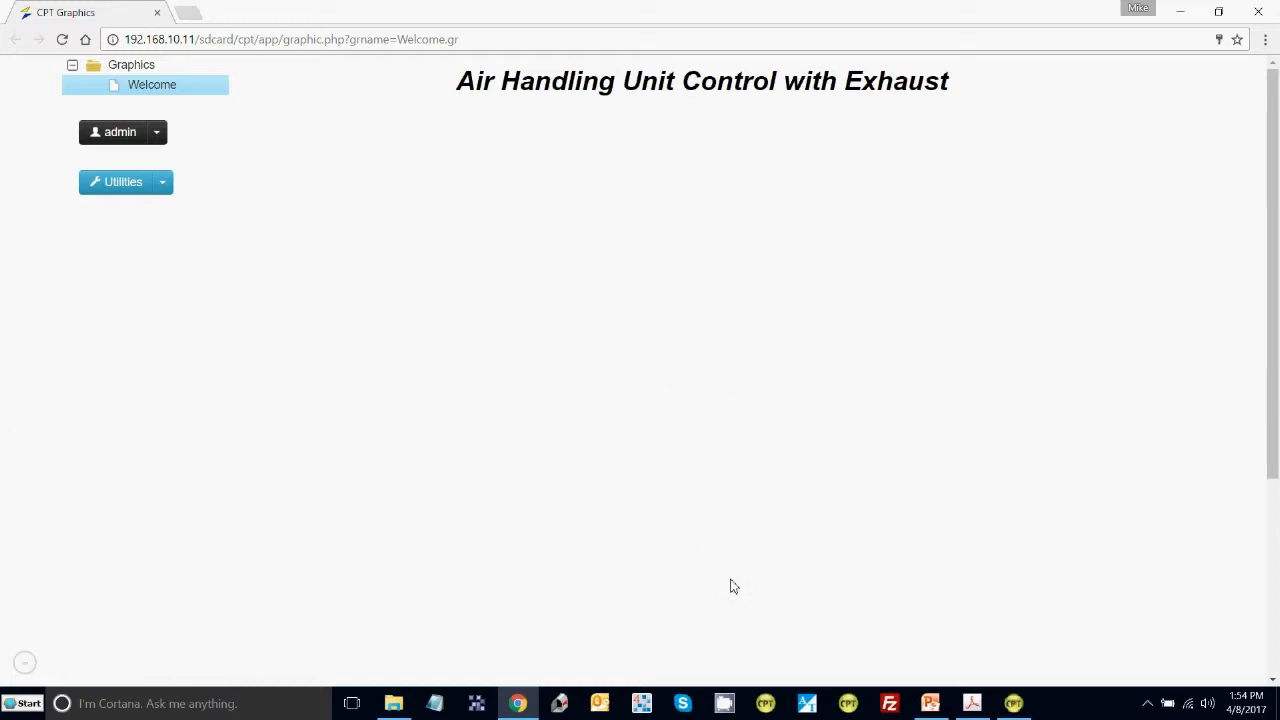
left_click(1024, 707)
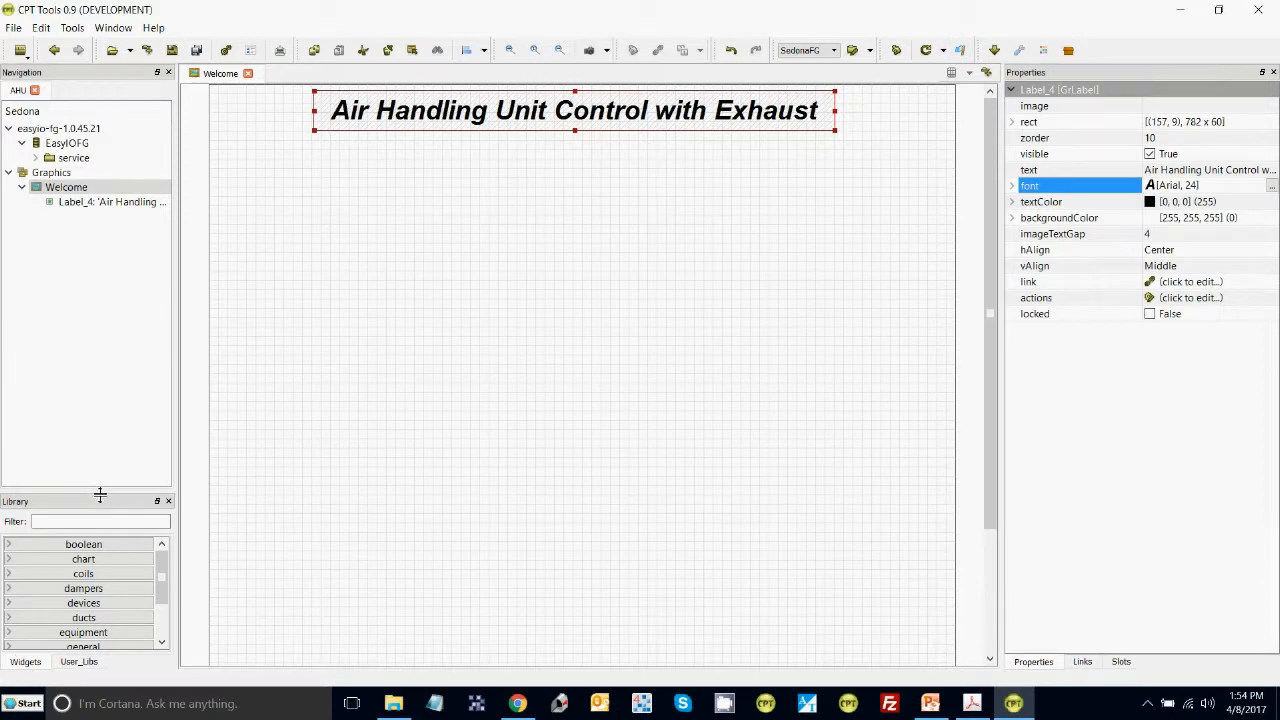
Enlarge the widget library, place the ductA widget from ducts beneath the title at about (140, 252), and deploy the change.
left_click_drag(100, 492, 100, 352)
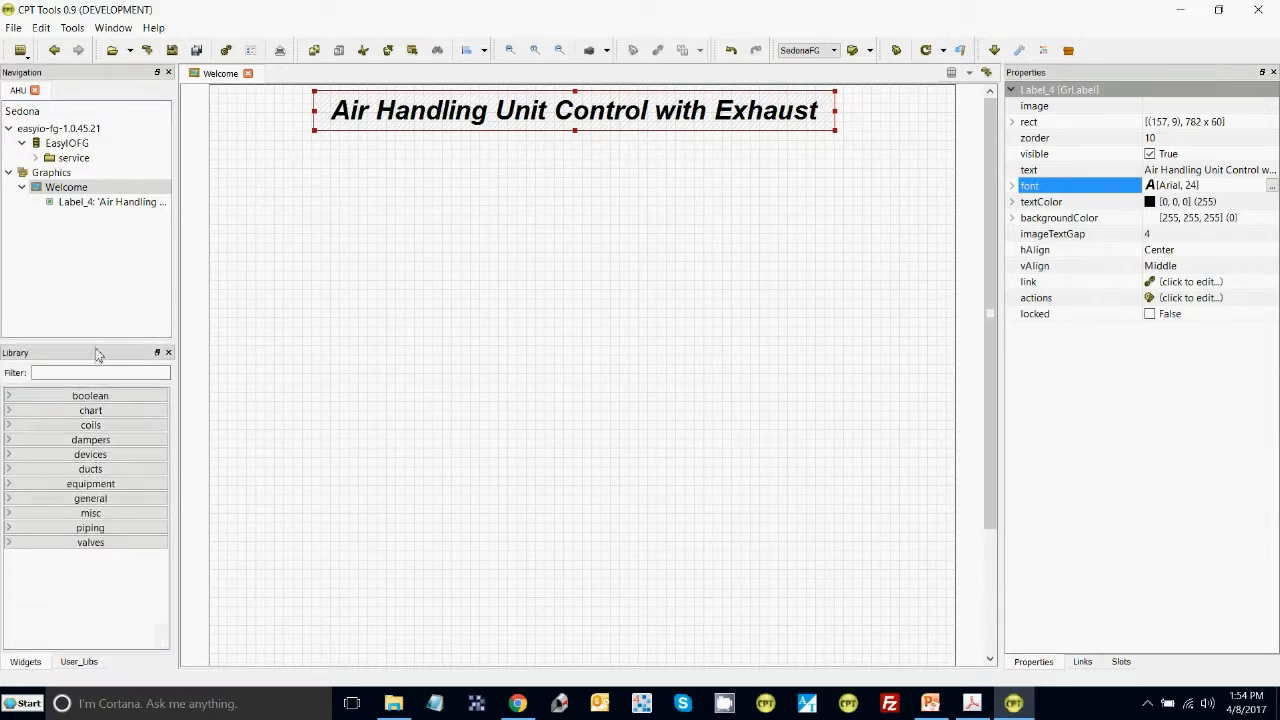
left_click(10, 470)
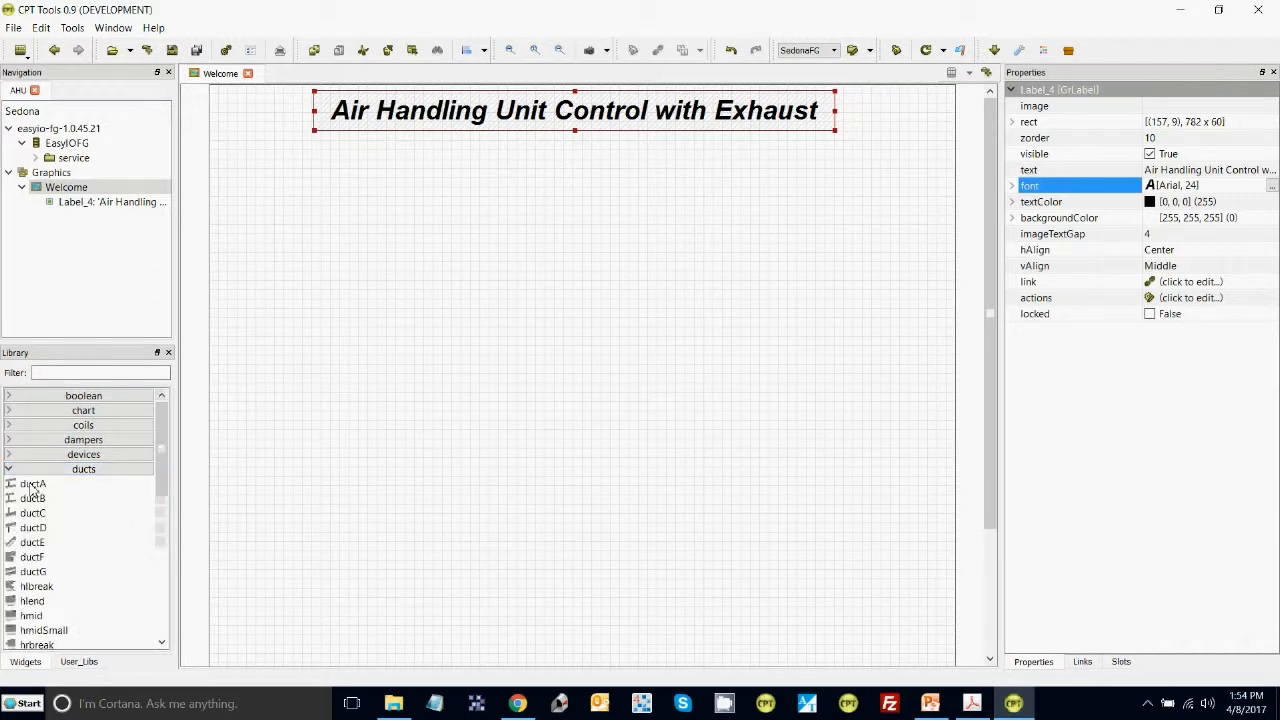
mouse_move(32, 487)
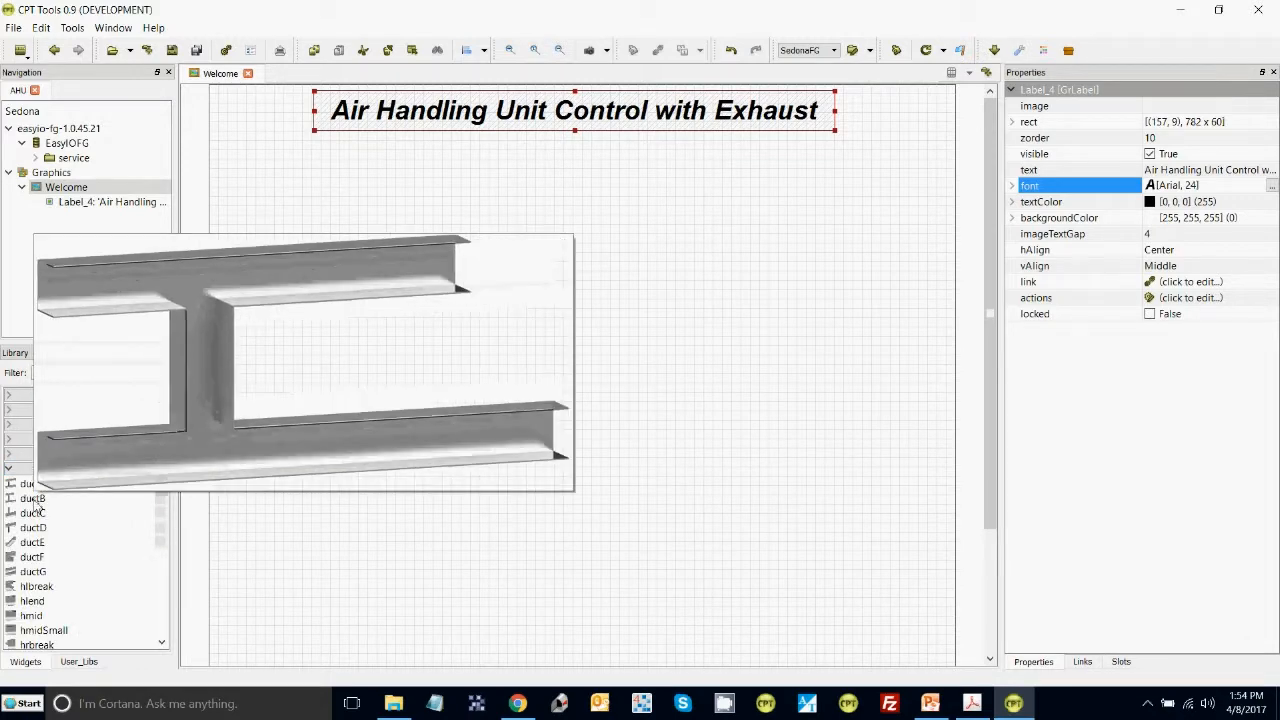
left_click_drag(32, 487, 548, 340)
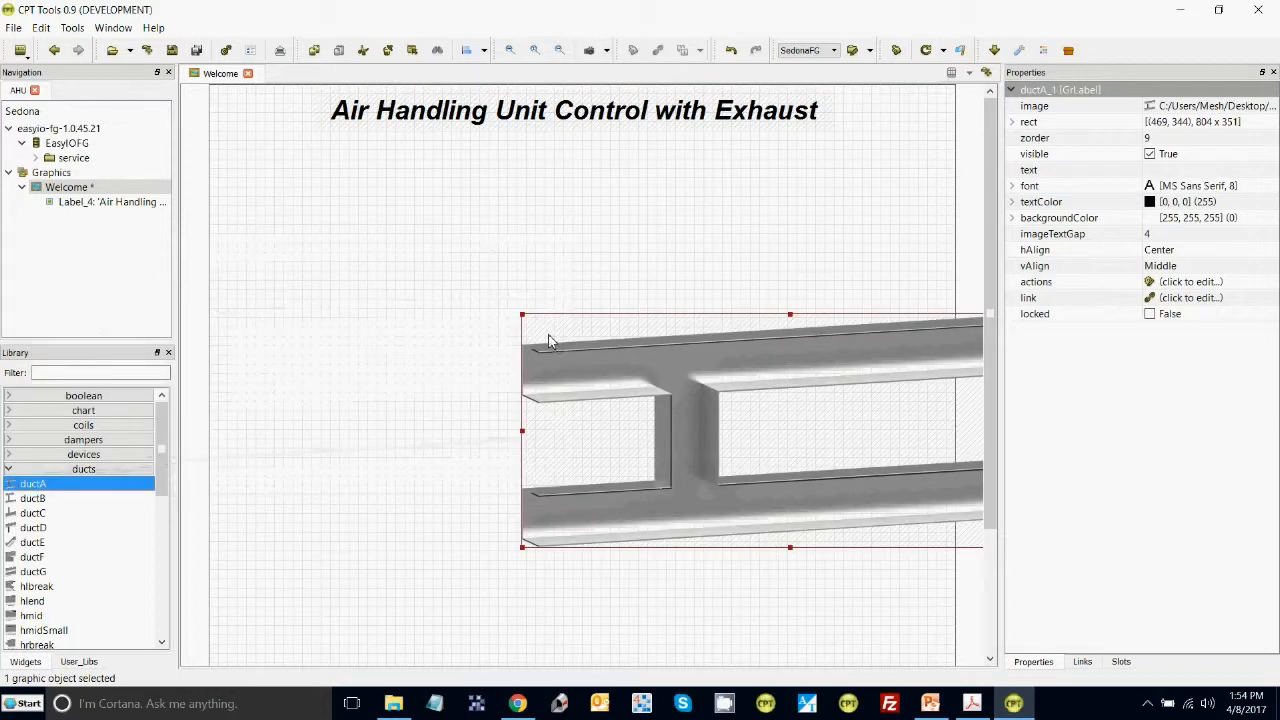
left_click_drag(697, 378, 472, 314)
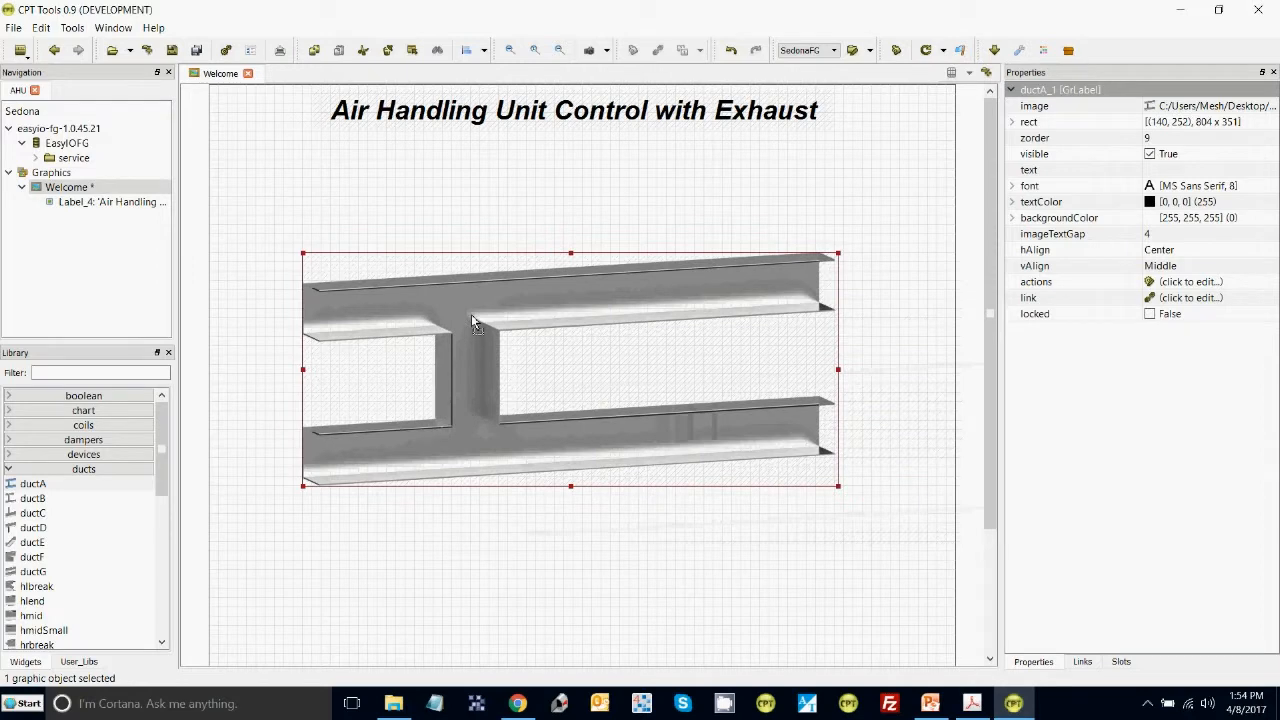
left_click(926, 50)
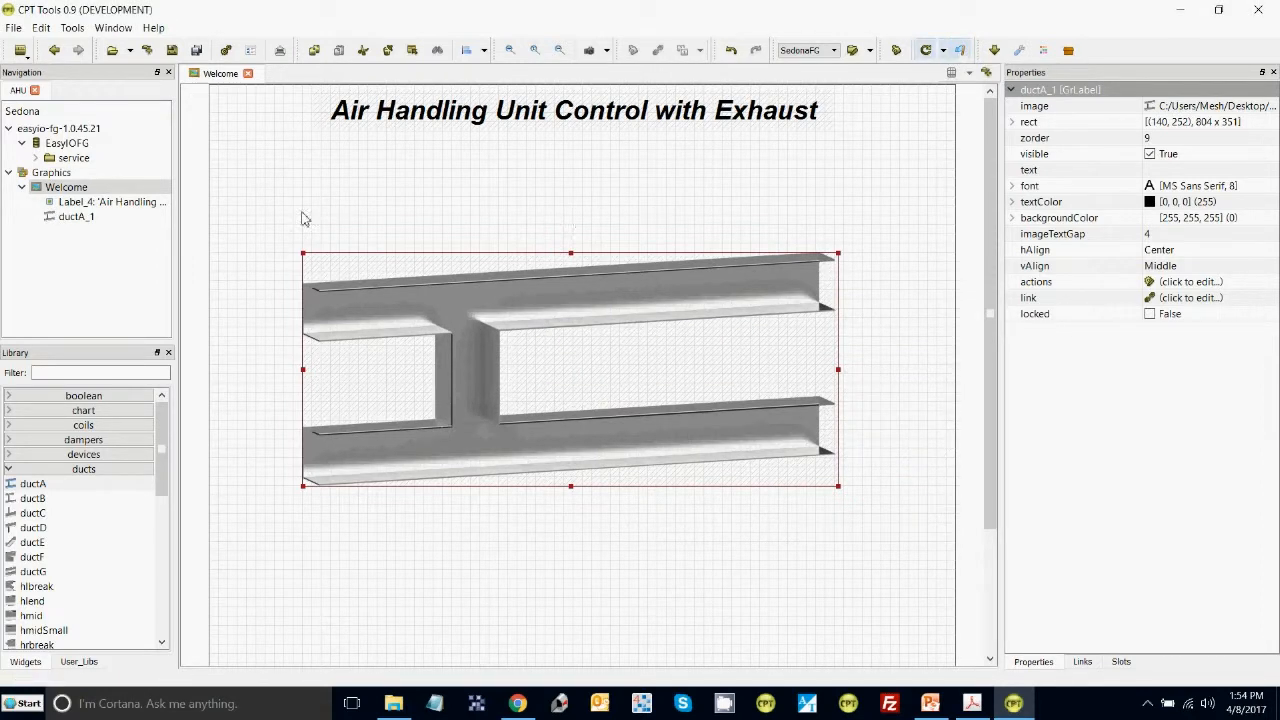
Rename the Welcome graphic as AHU and select it in the Graphics tree.
right_click(66, 190)
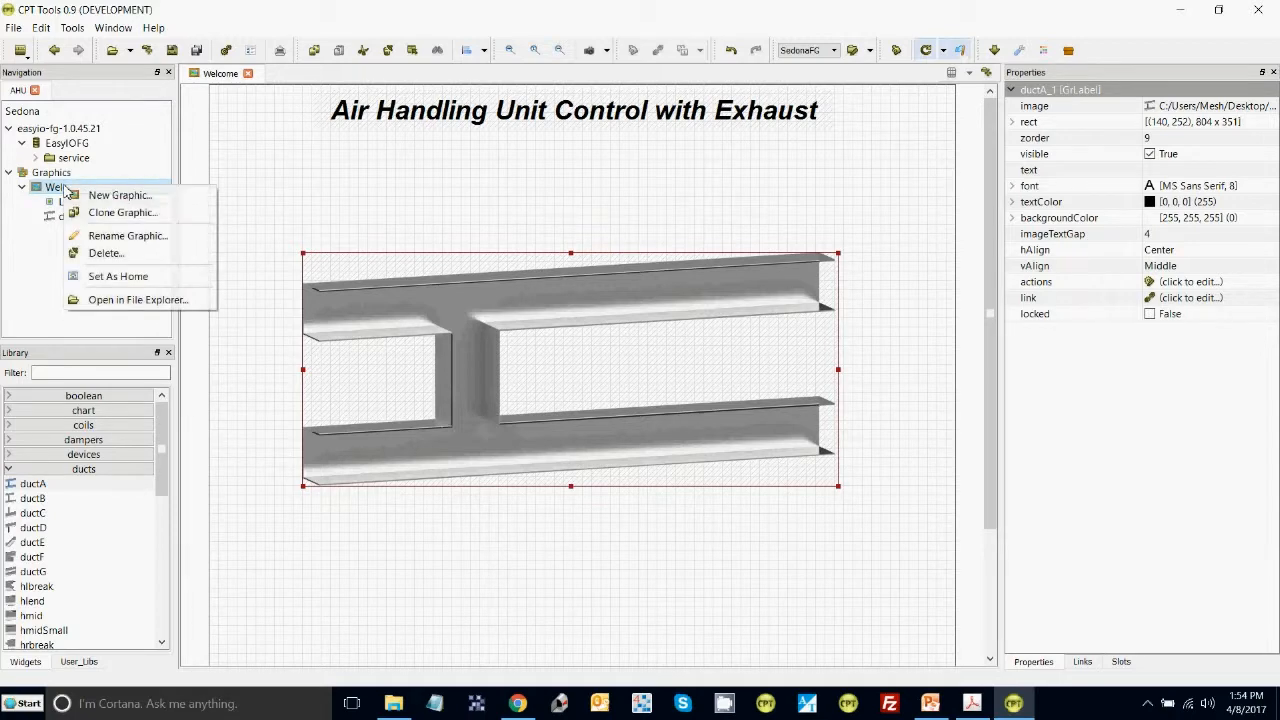
left_click(100, 236)
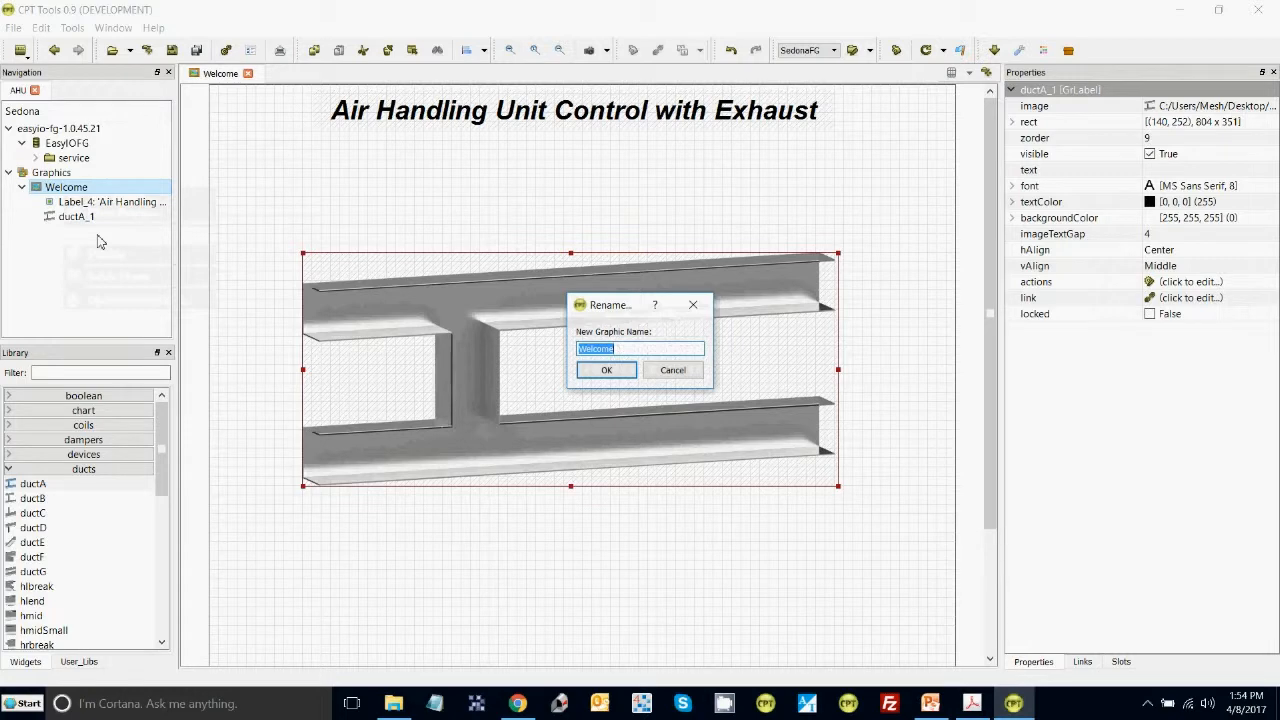
type("AHU")
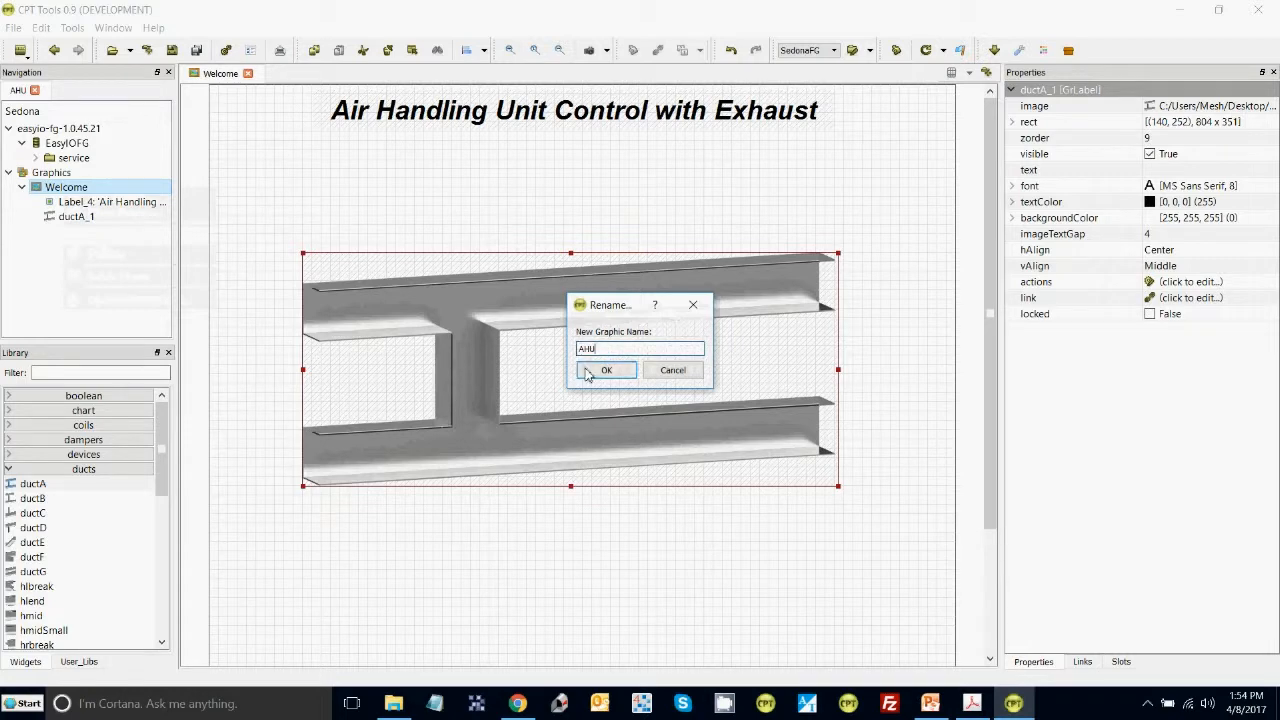
left_click(605, 371)
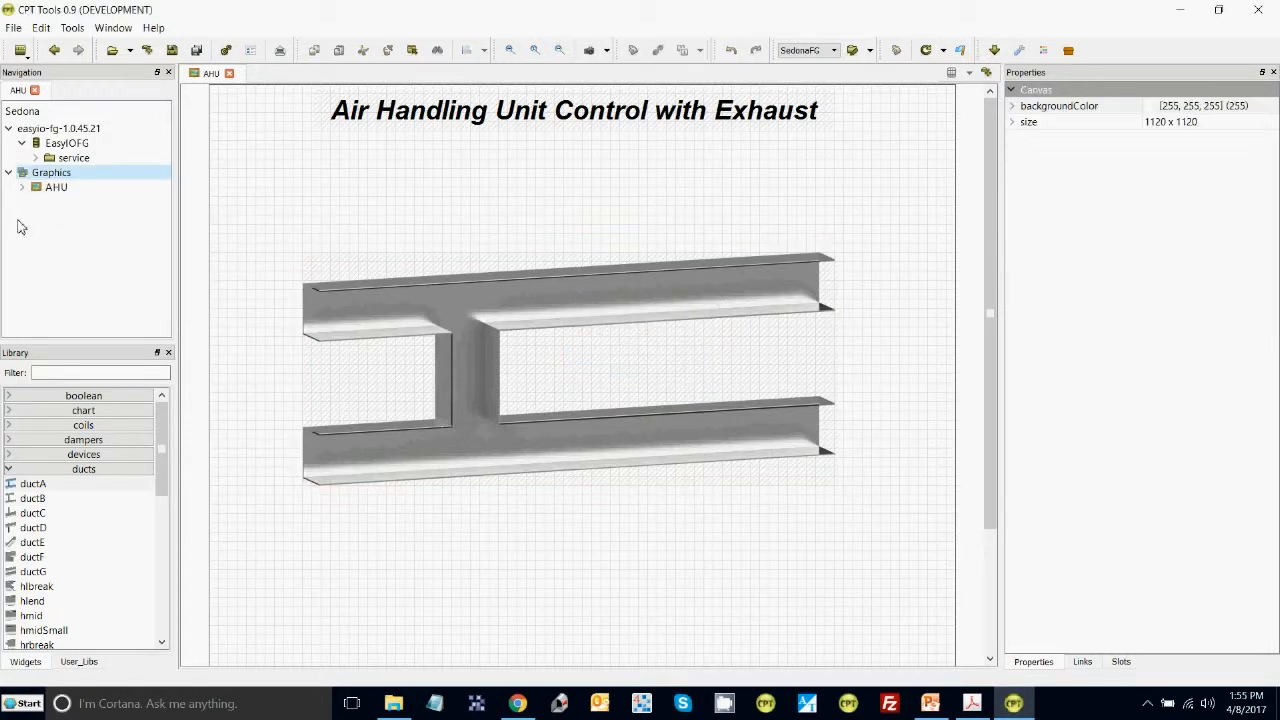
left_click(40, 190)
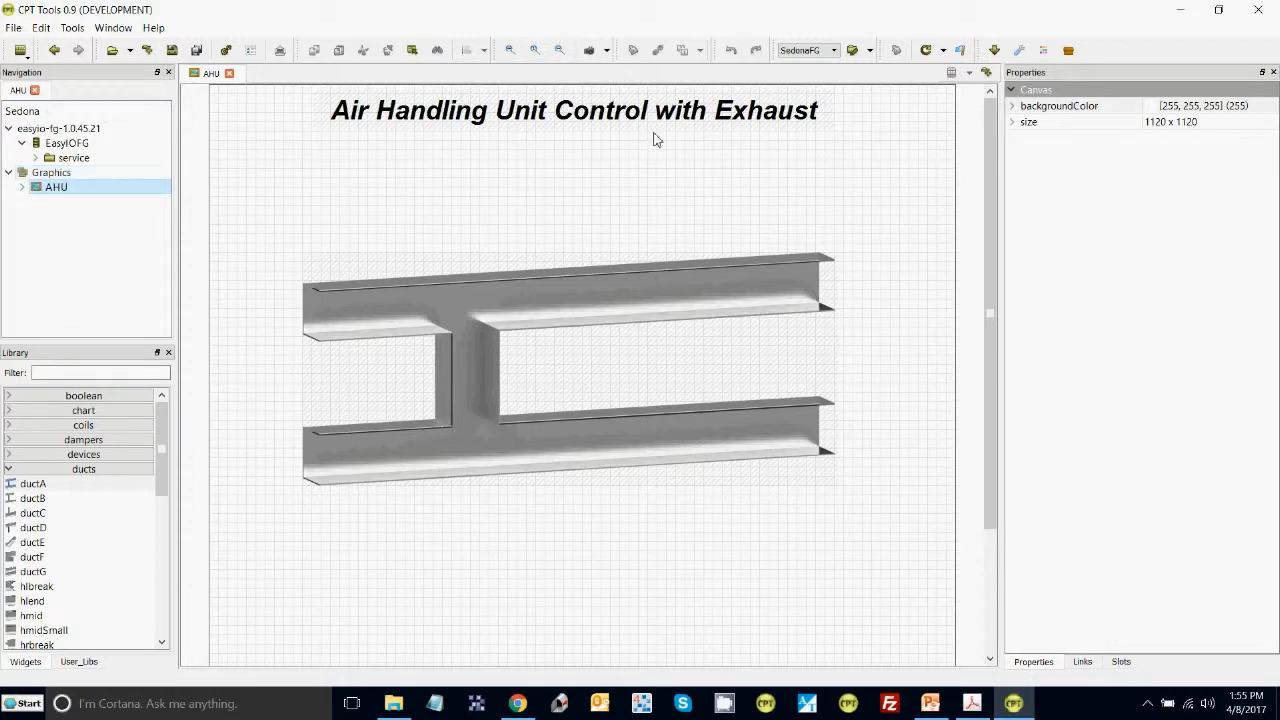
Deploy the renamed AHU graphic to the device and preview it in the browser, closing the older tab.
left_click(925, 51)
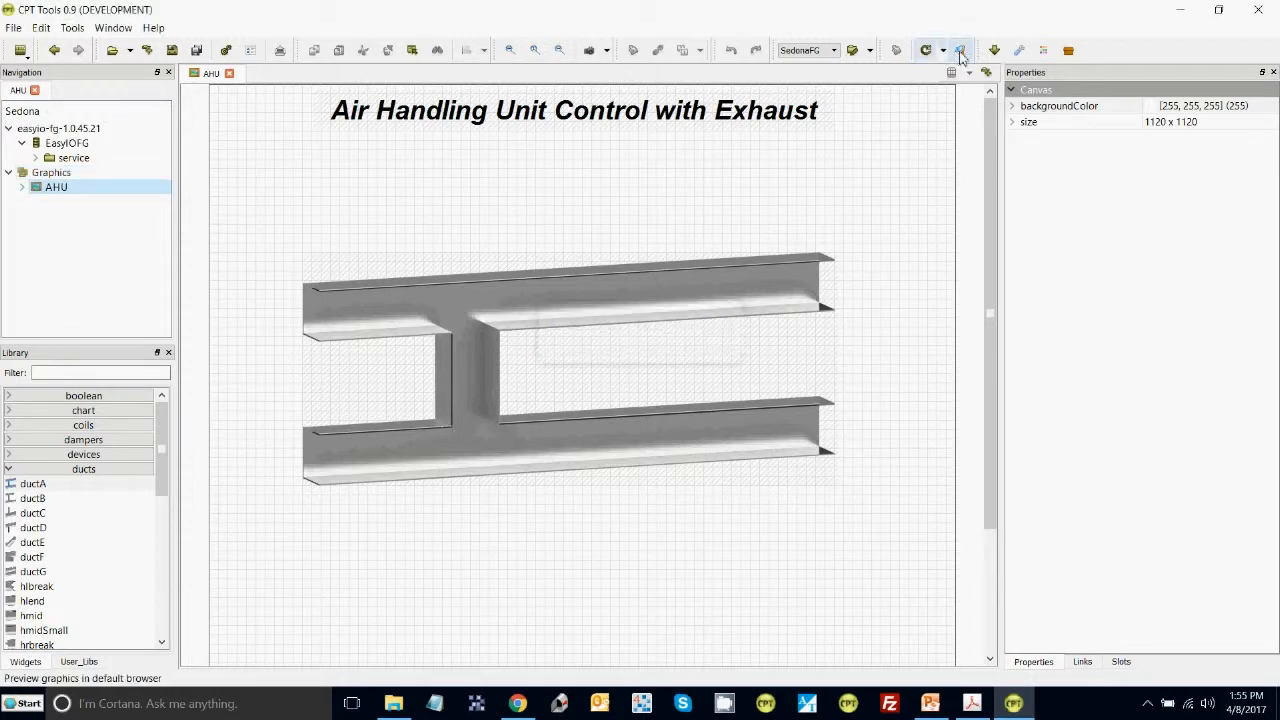
left_click(959, 51)
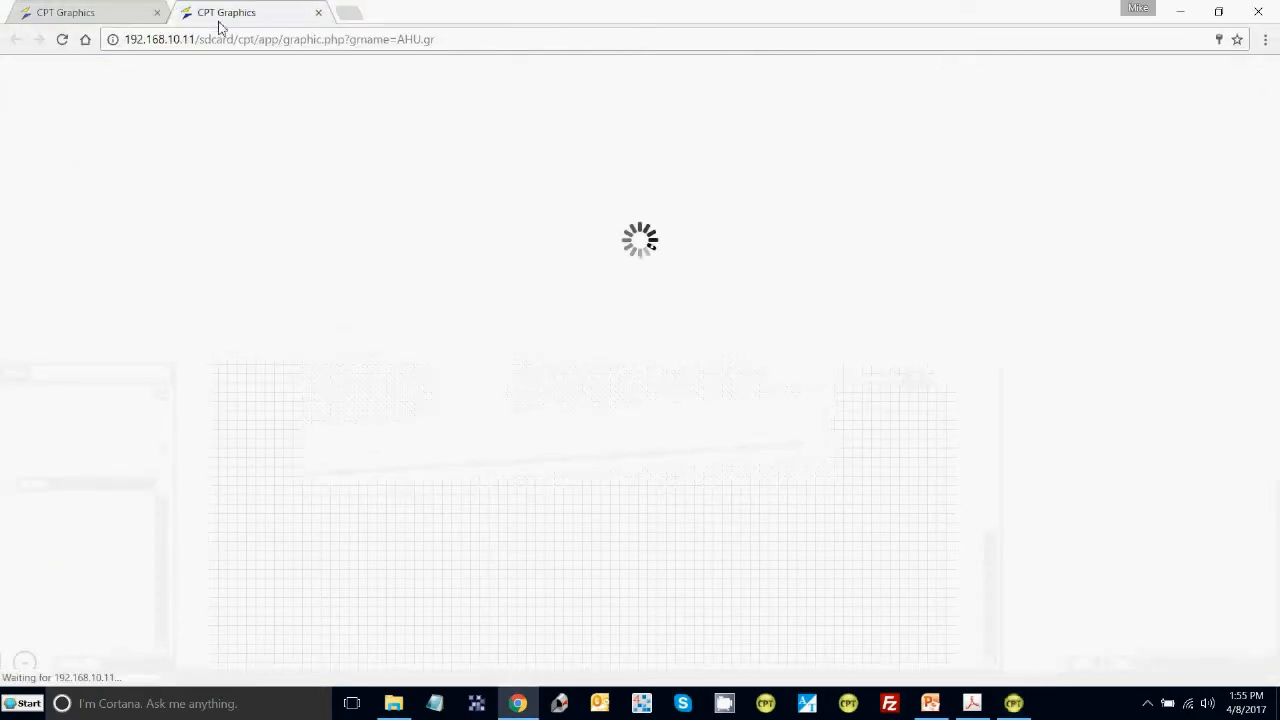
left_click(157, 14)
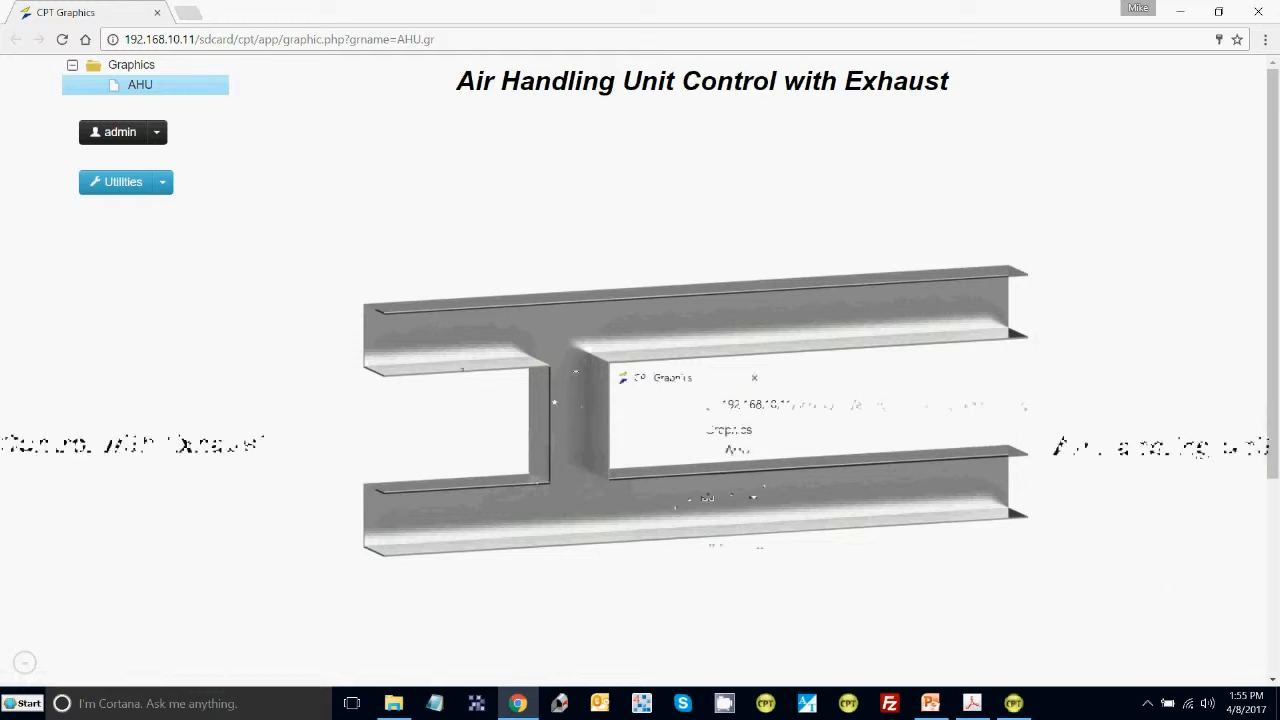
Switch to File Explorer and examine the files in the Recent/AHU application folder and its Graphics subfolder.
left_click(396, 705)
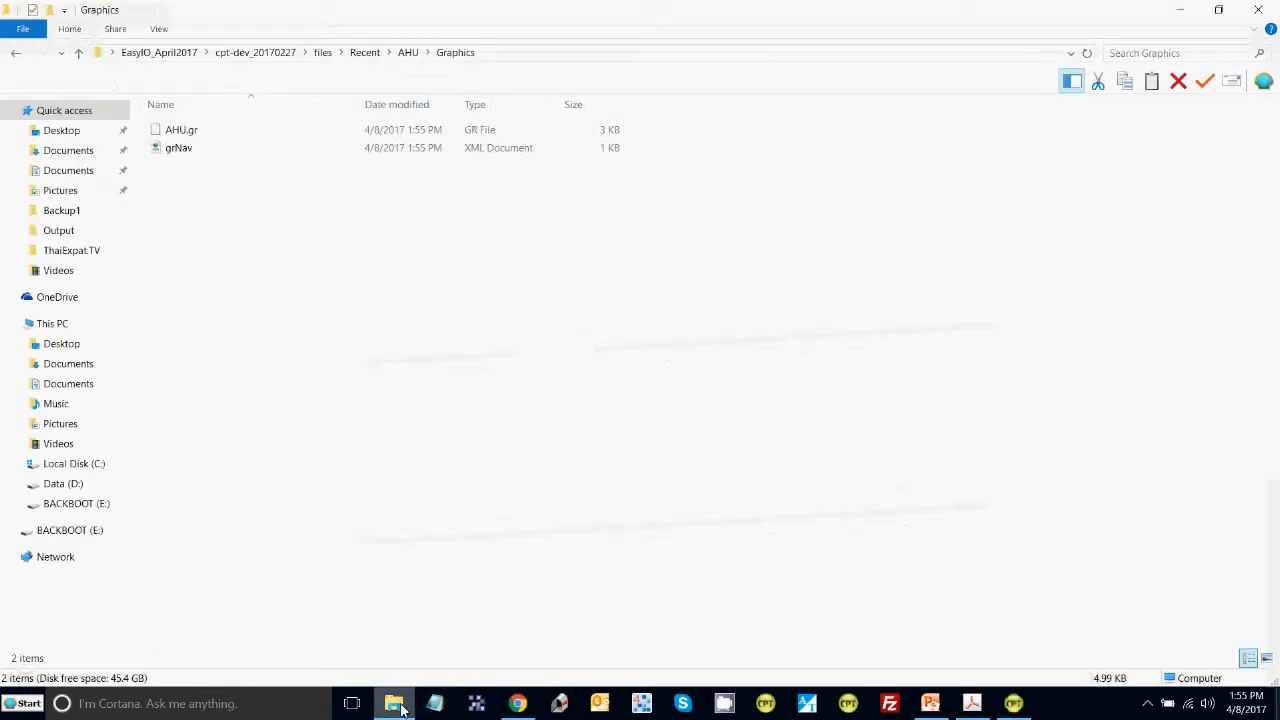
left_click(378, 55)
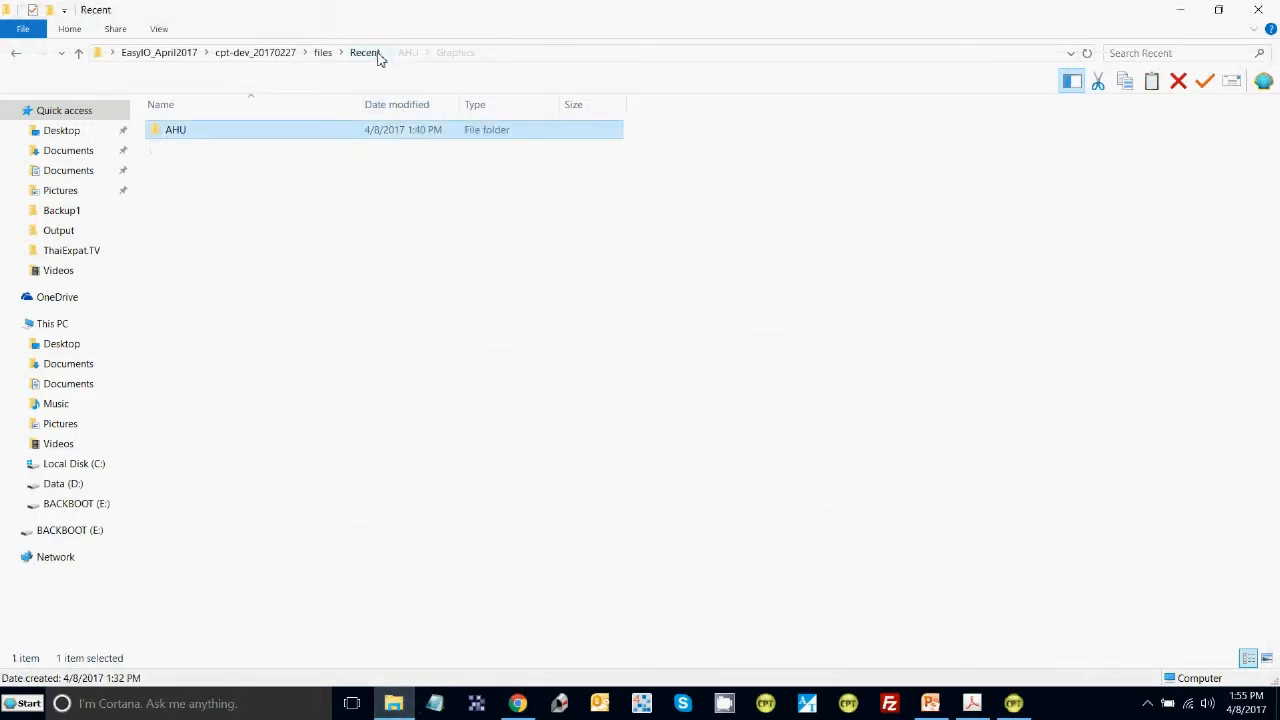
double_click(175, 137)
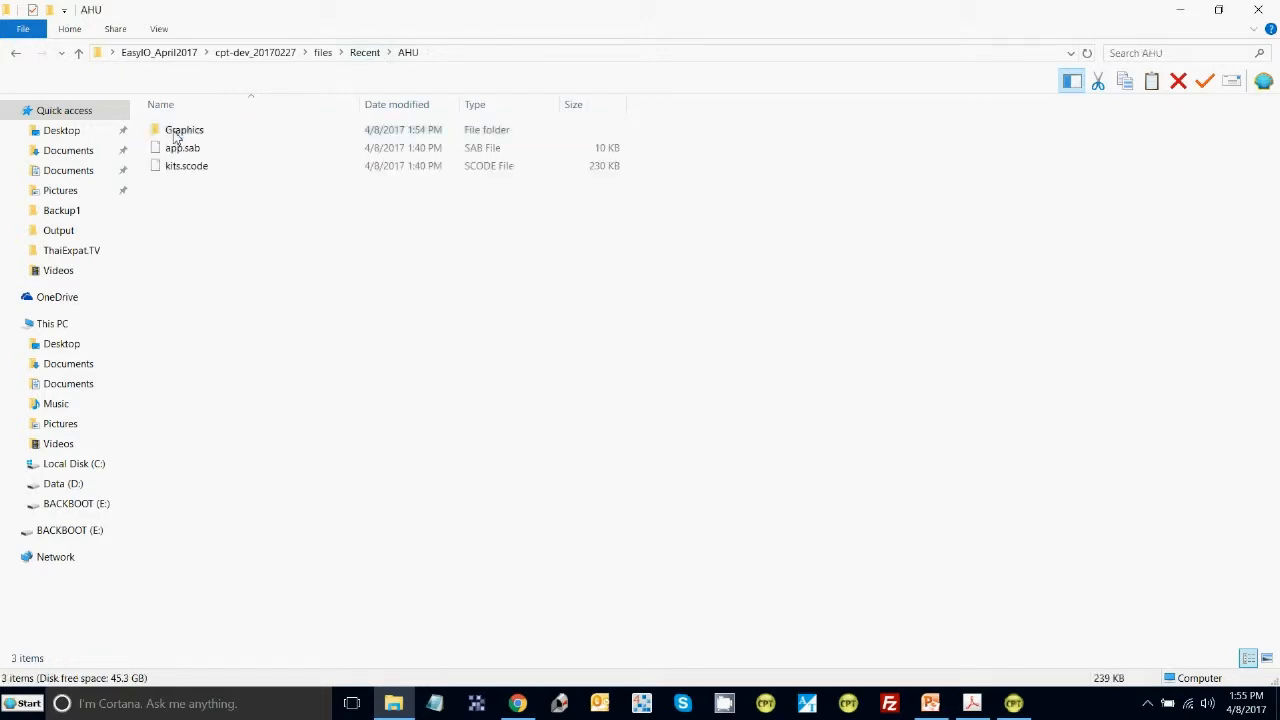
double_click(175, 137)
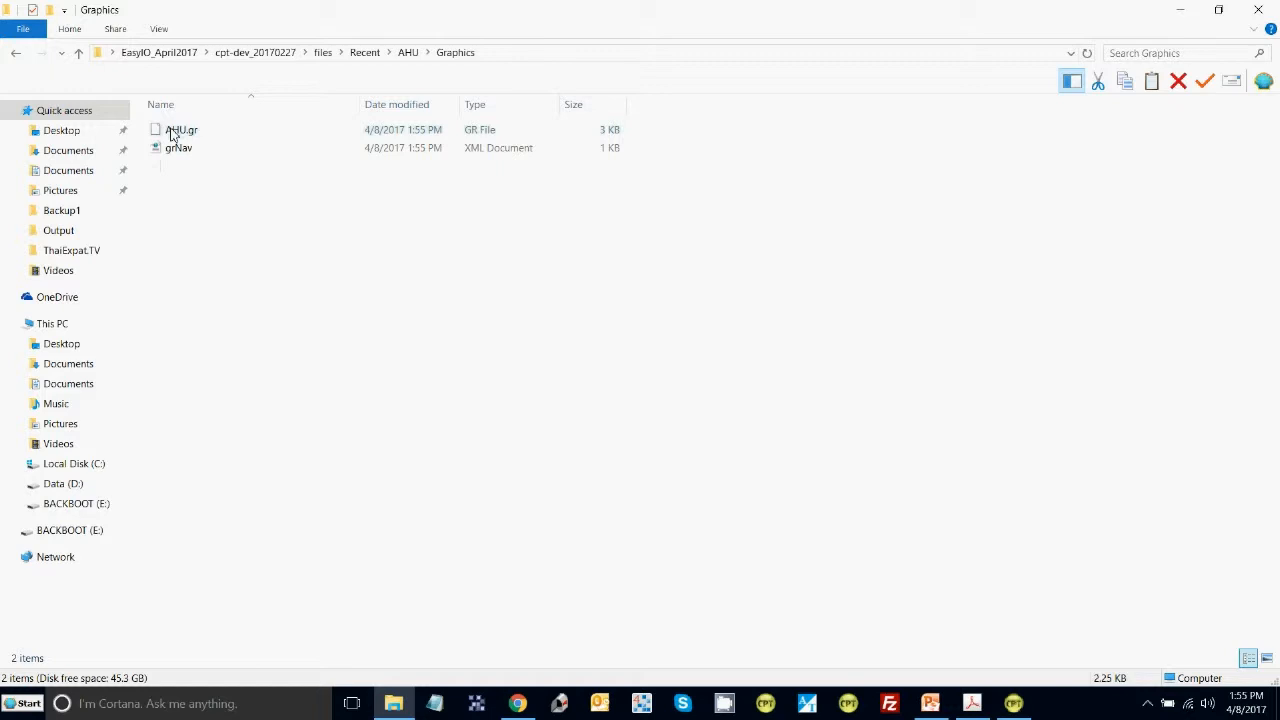
left_click(172, 135)
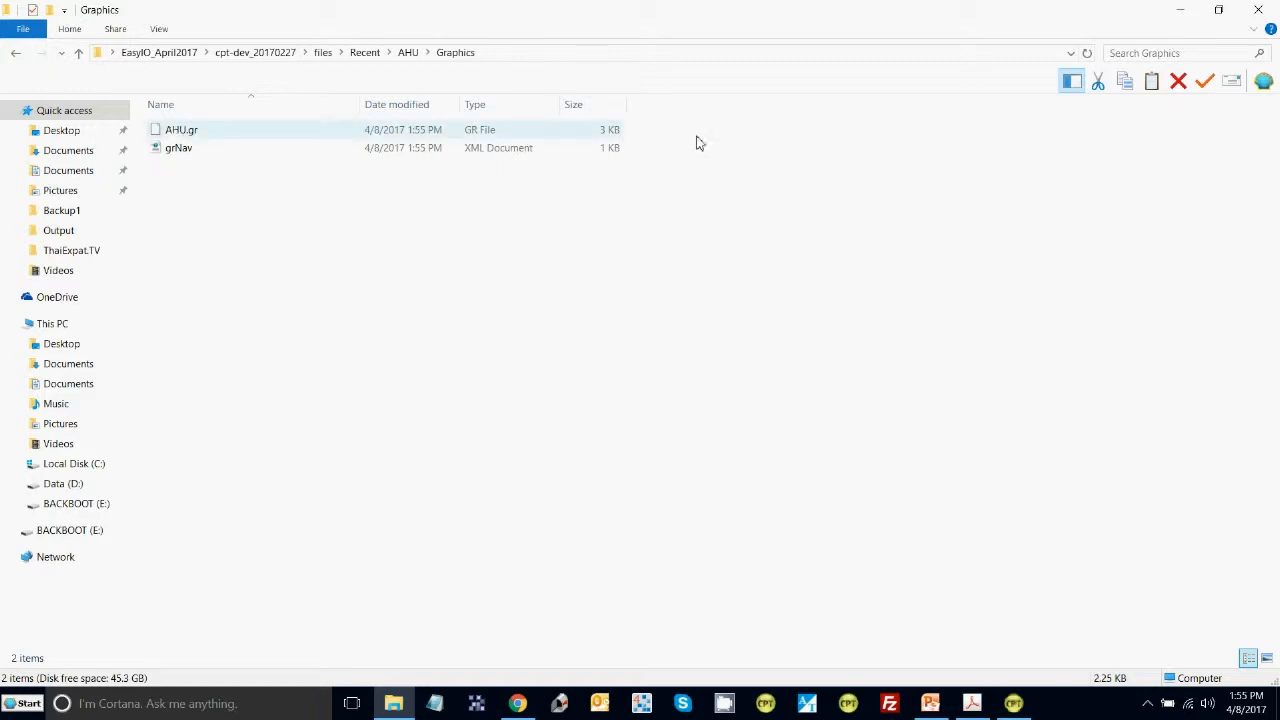
Switch back to CPT Tools, open the EasyIOFG wiresheet and add the RTULogicFolders user library from Training Examples, saving the external links selection as offered.
left_click(1016, 705)
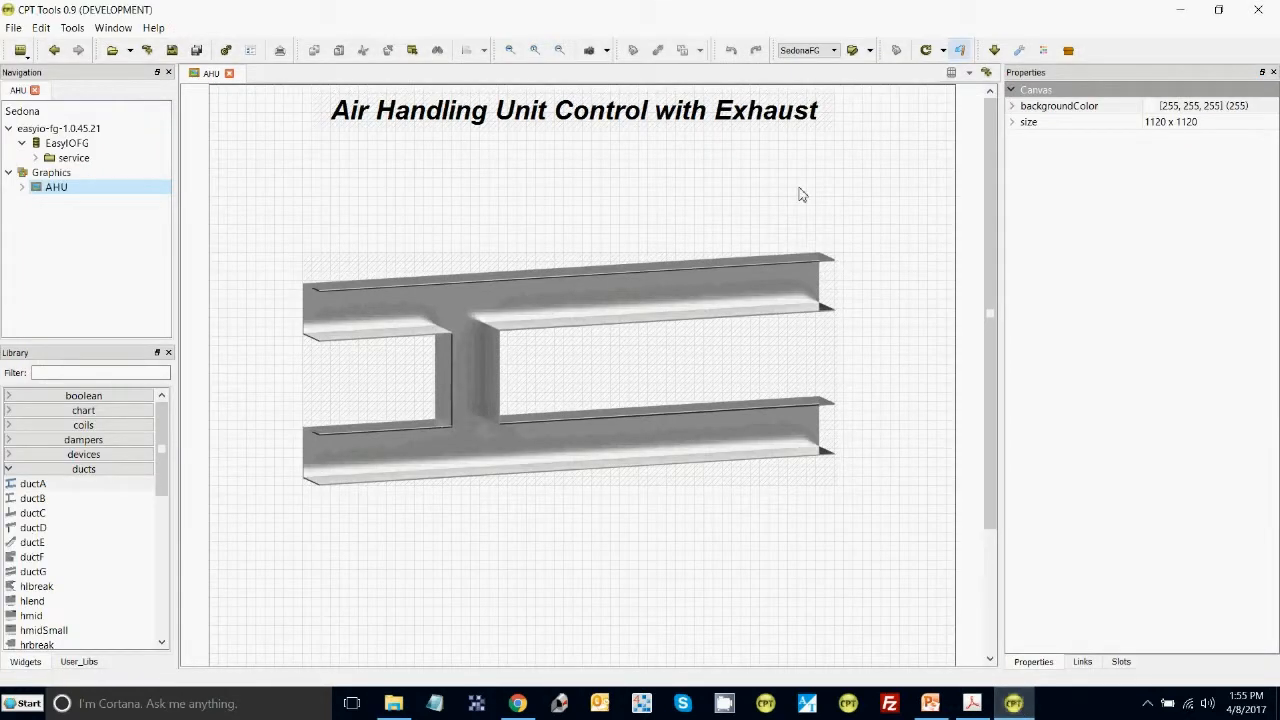
double_click(80, 149)
right_click(382, 200)
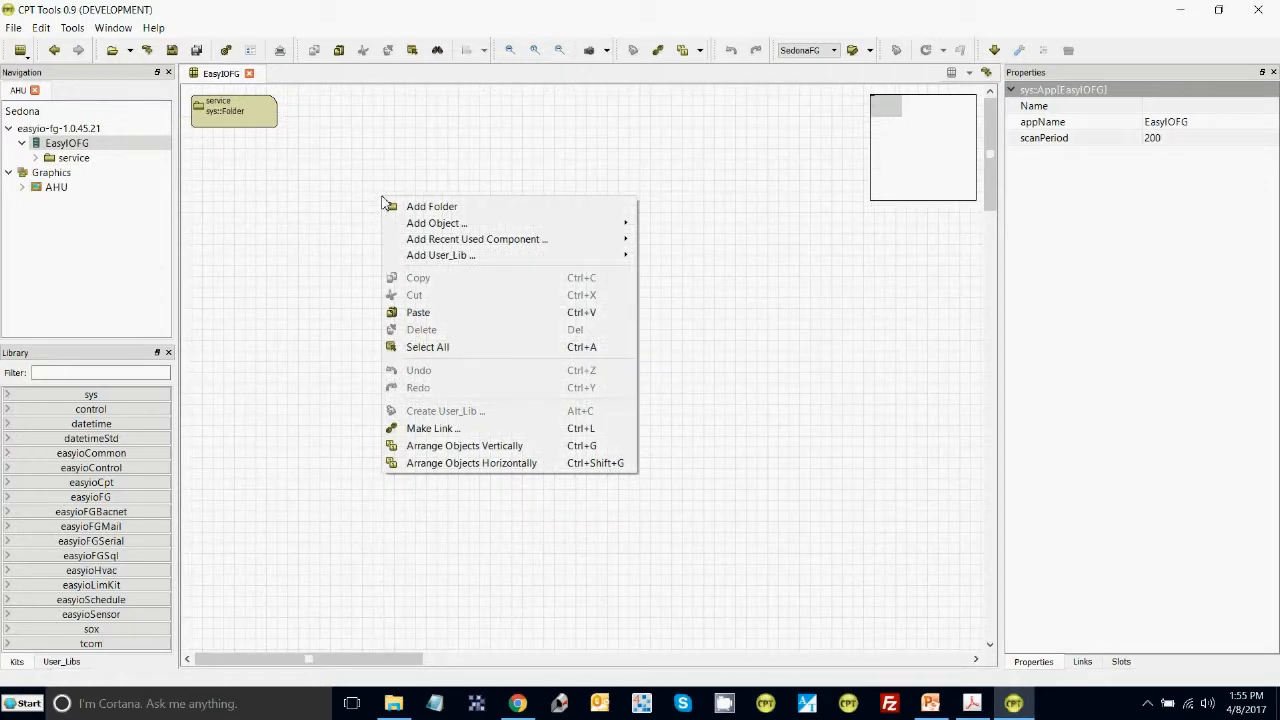
mouse_move(460, 258)
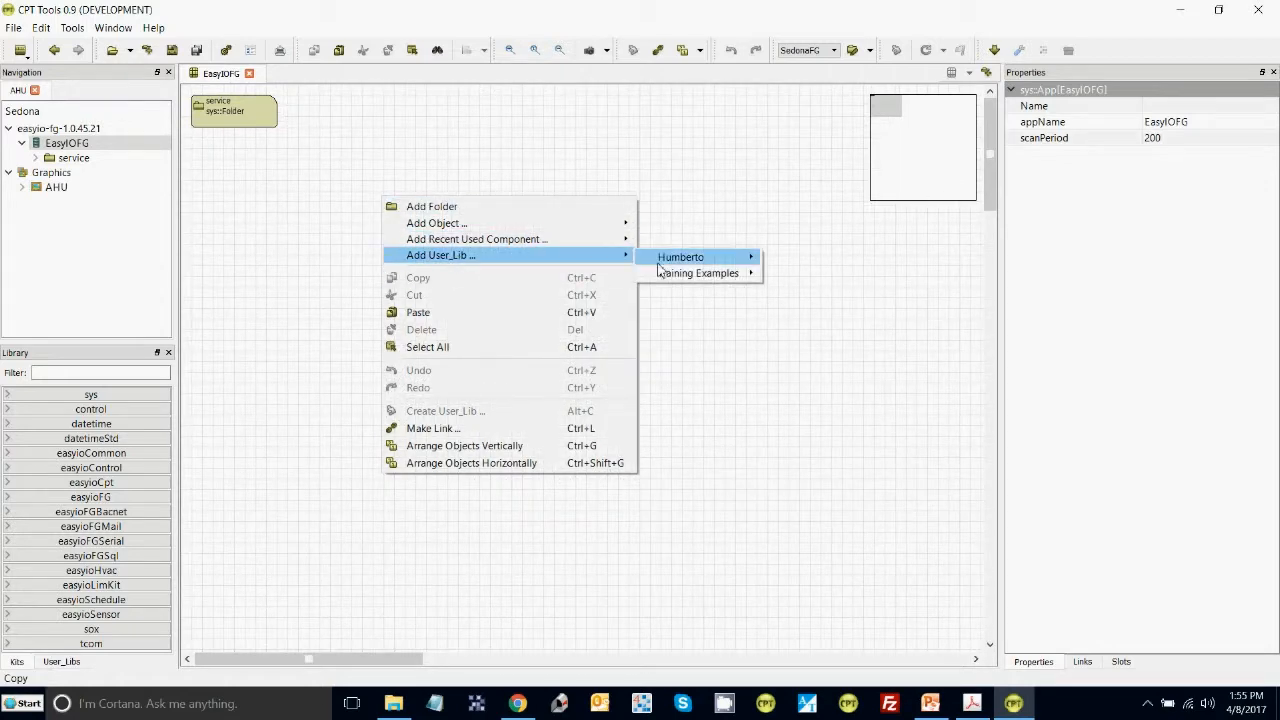
mouse_move(700, 273)
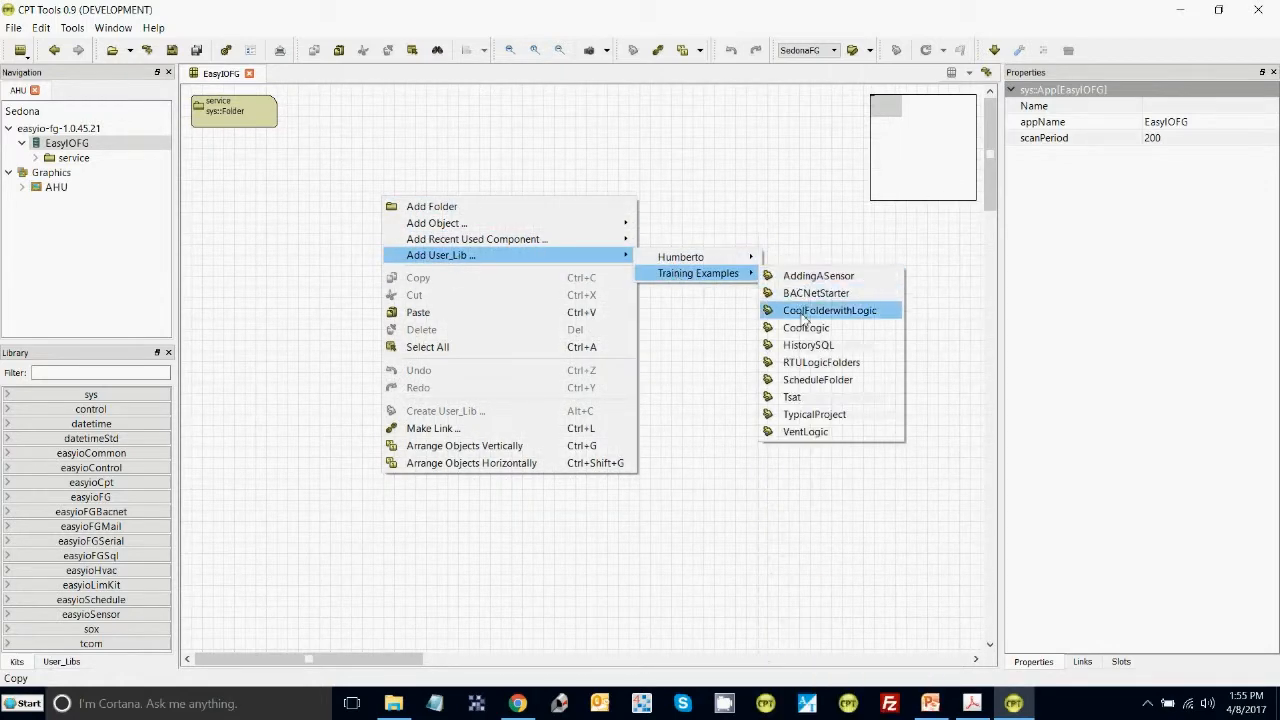
left_click(806, 362)
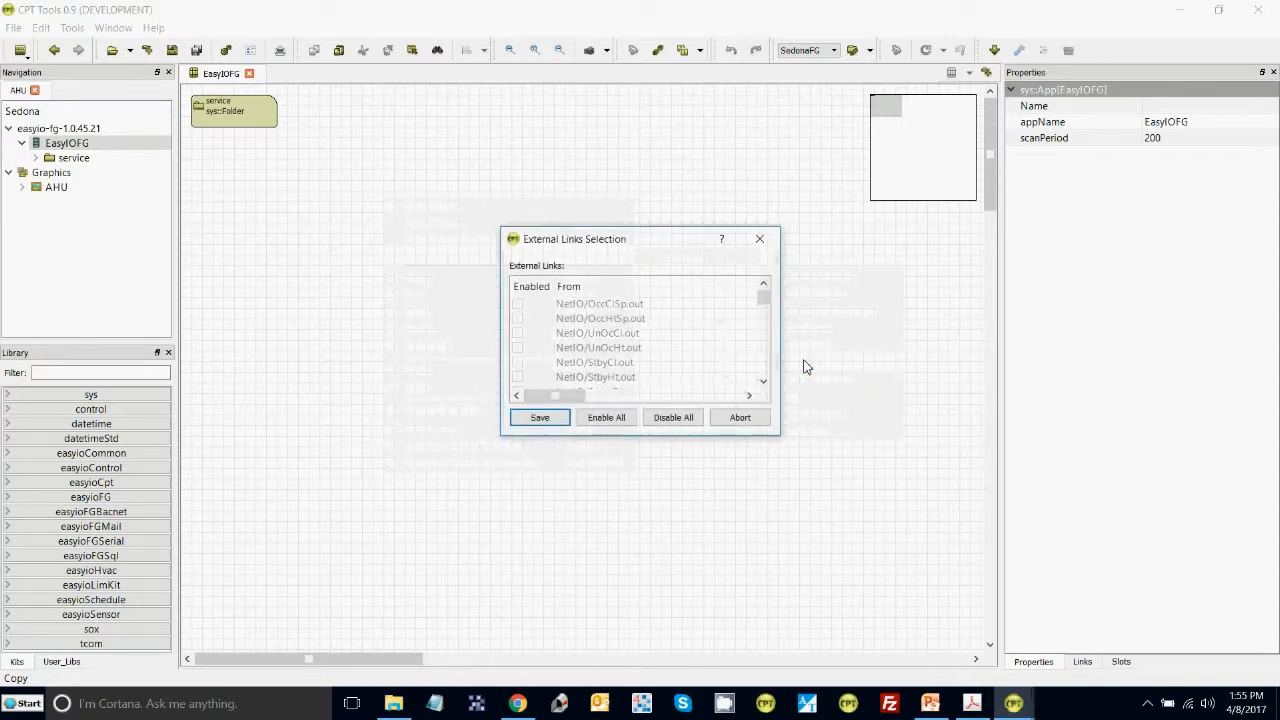
left_click(551, 420)
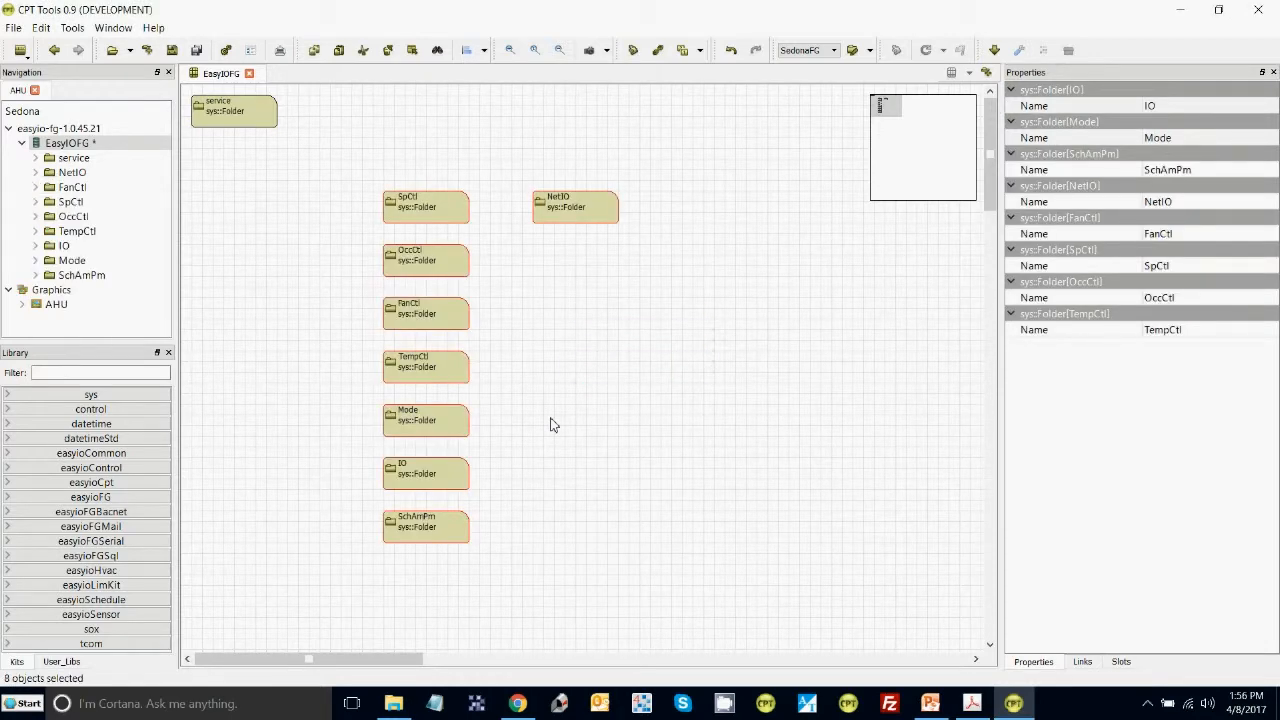
Arrange the eight added logic folders vertically on the EasyIOFG wiresheet and save the application.
right_click(552, 424)
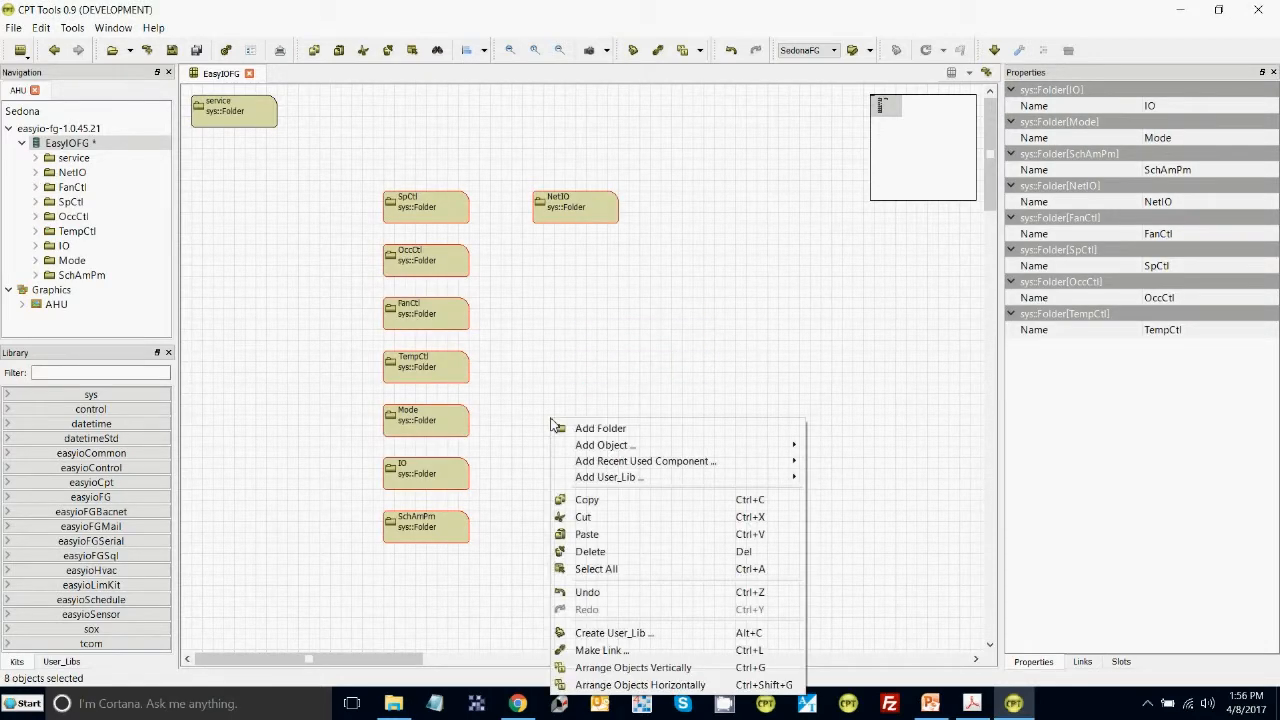
left_click(592, 668)
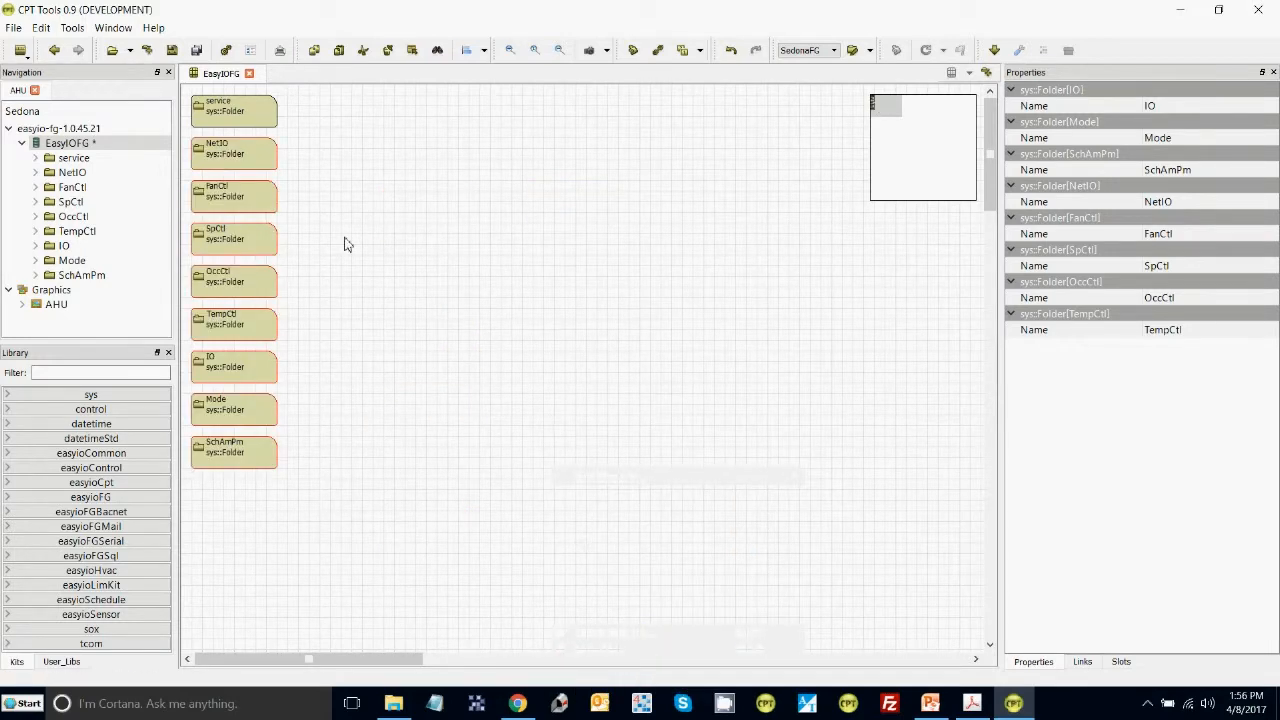
left_click(172, 50)
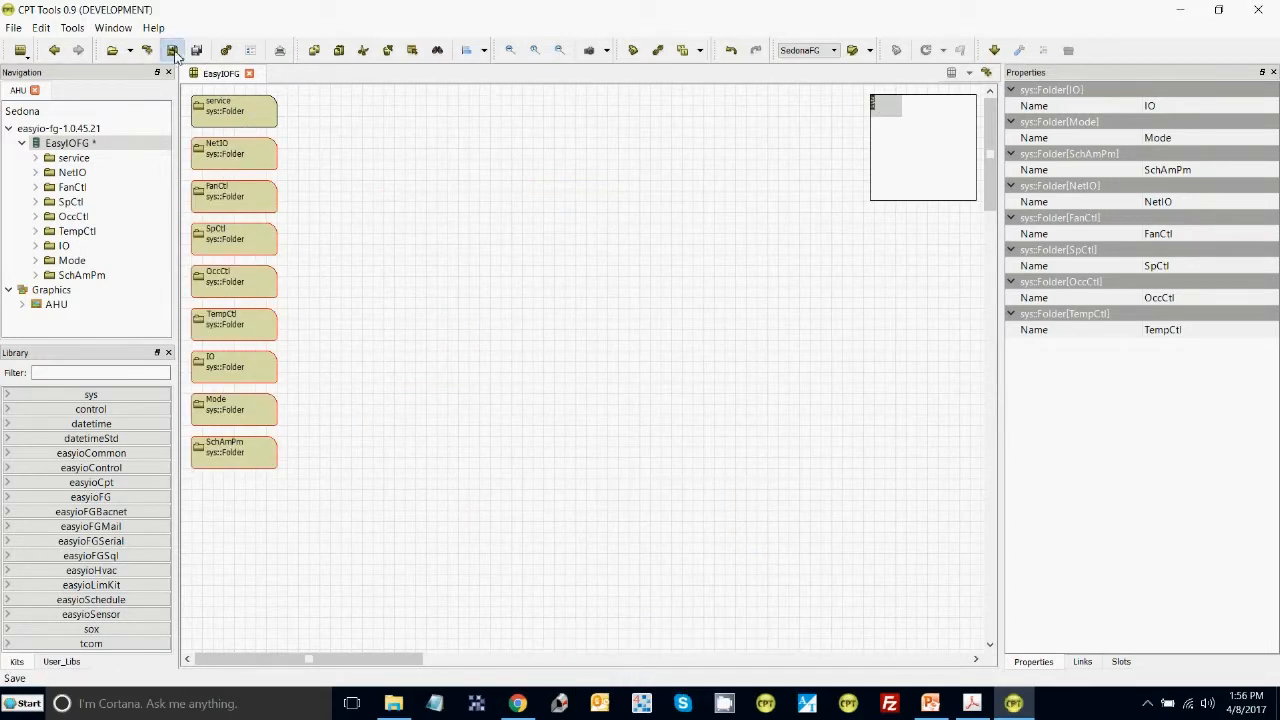
Execute the restart action on the EasyIOFG application and confirm it.
left_click(70, 146)
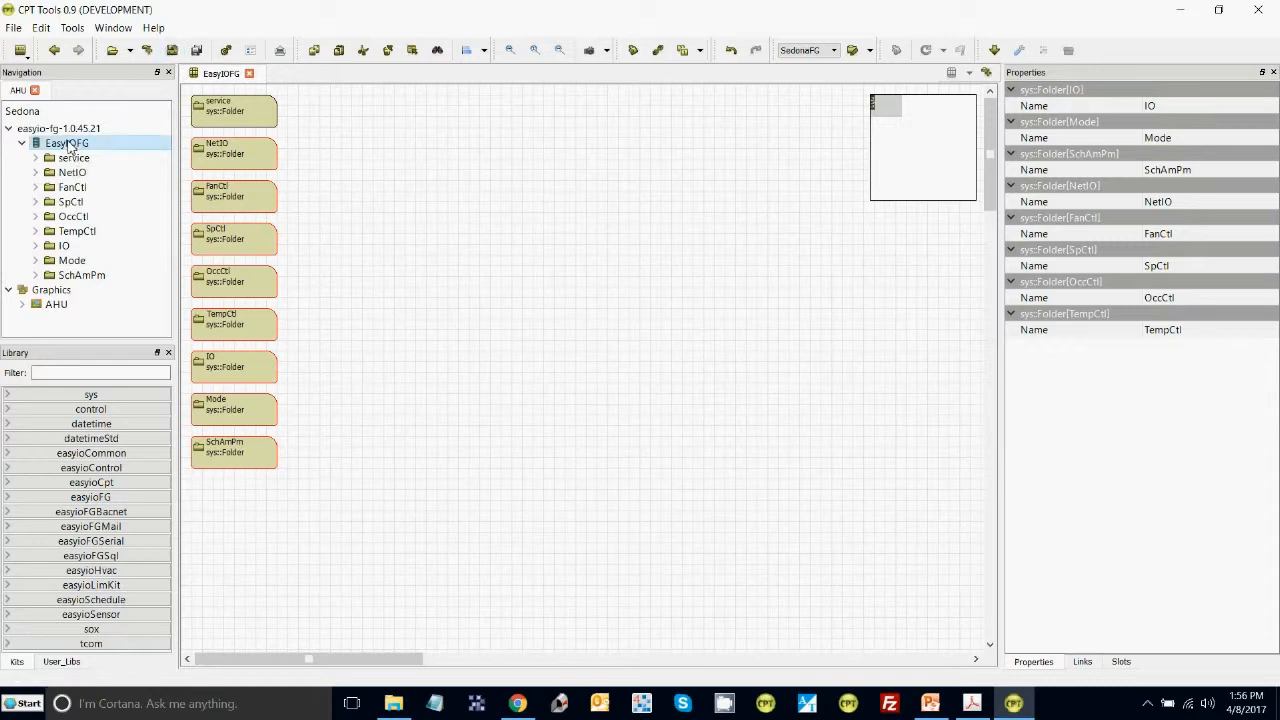
right_click(70, 146)
mouse_move(212, 224)
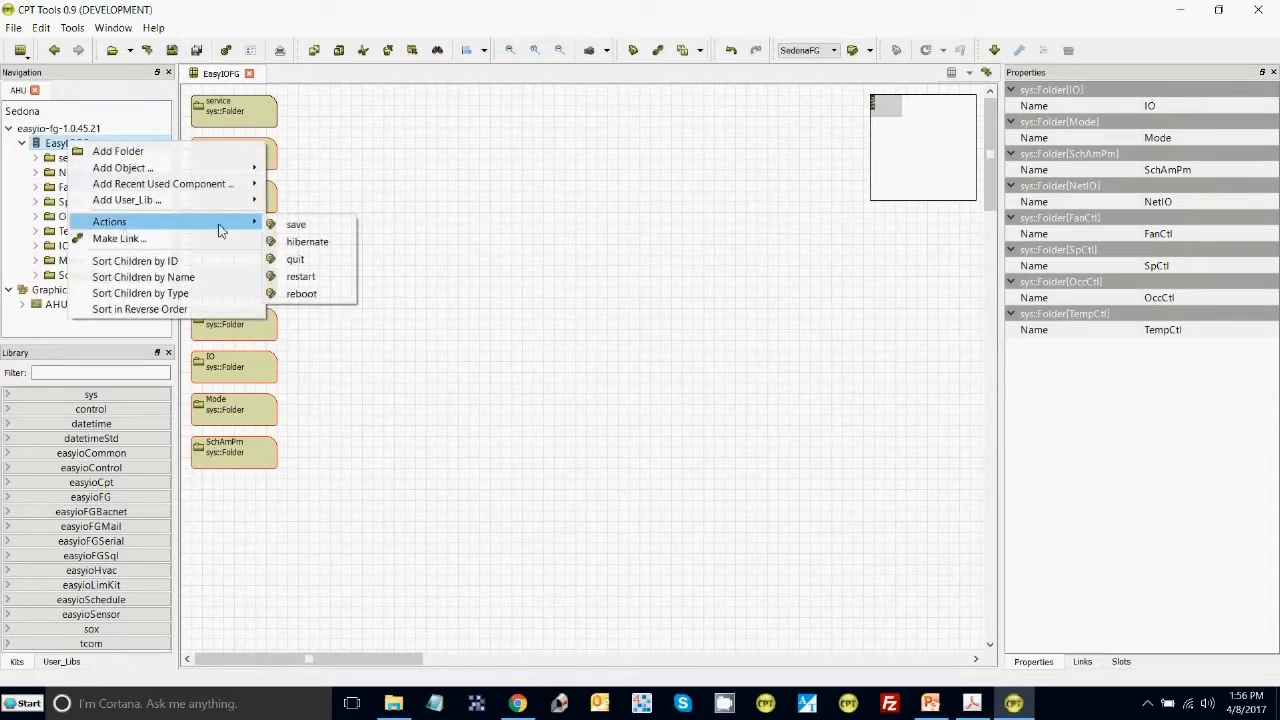
left_click(303, 277)
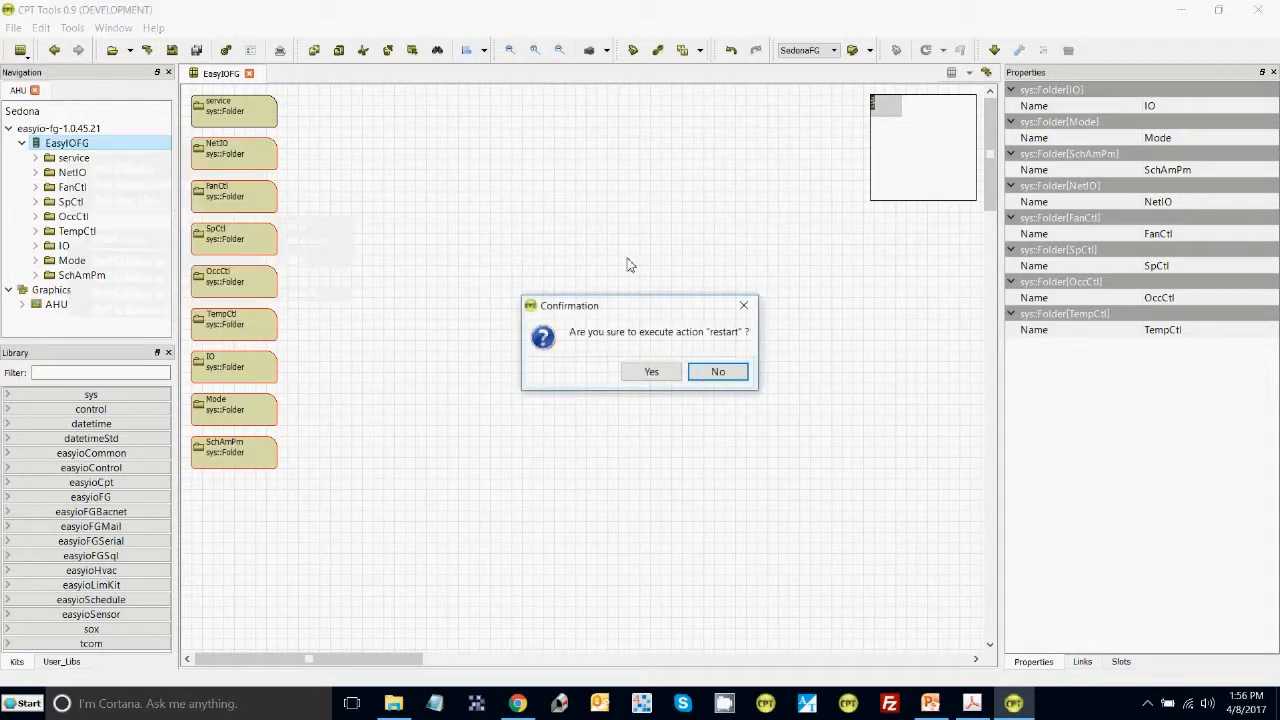
left_click(651, 370)
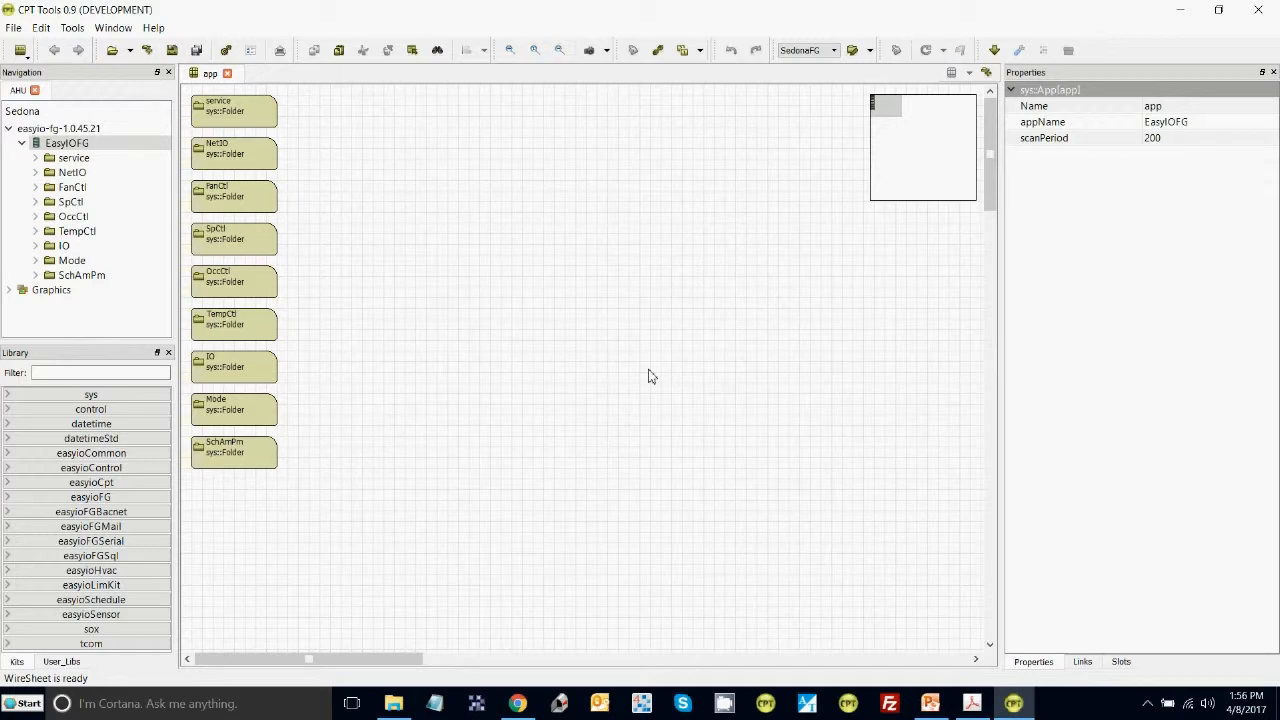
Open Device Backup Management with the prefilled login and show the local backups.
left_click(1019, 58)
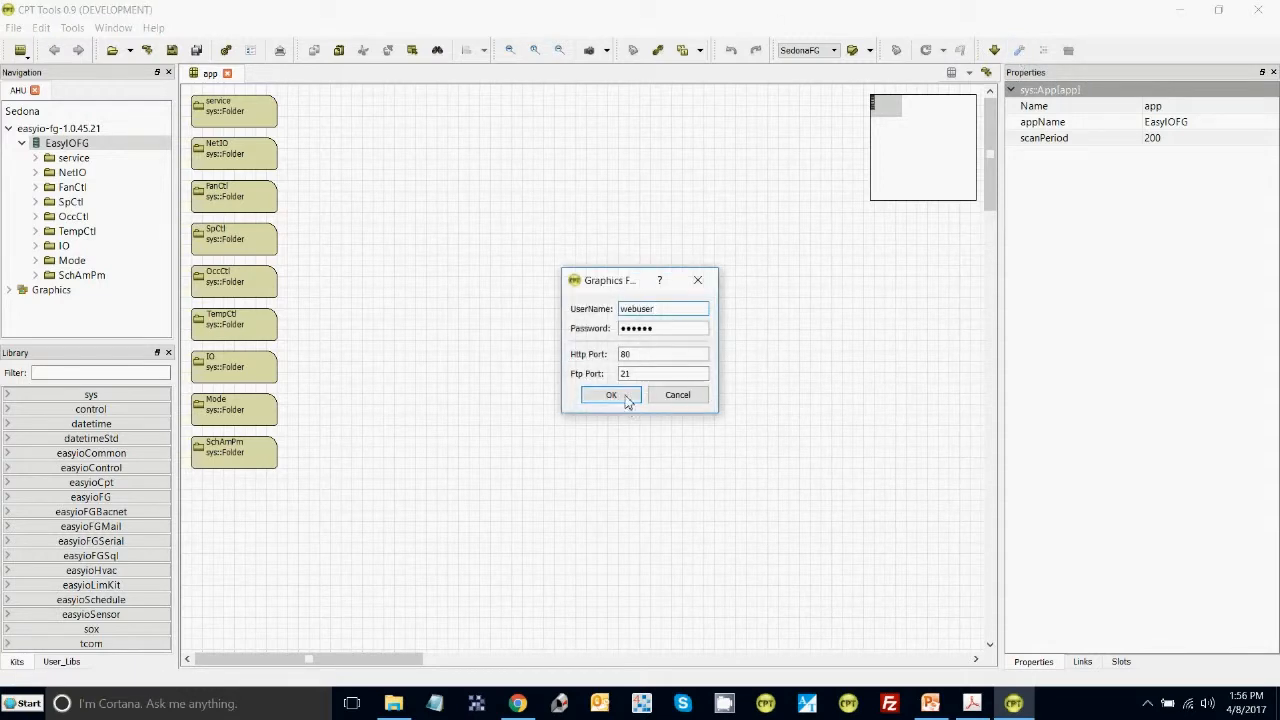
left_click(624, 395)
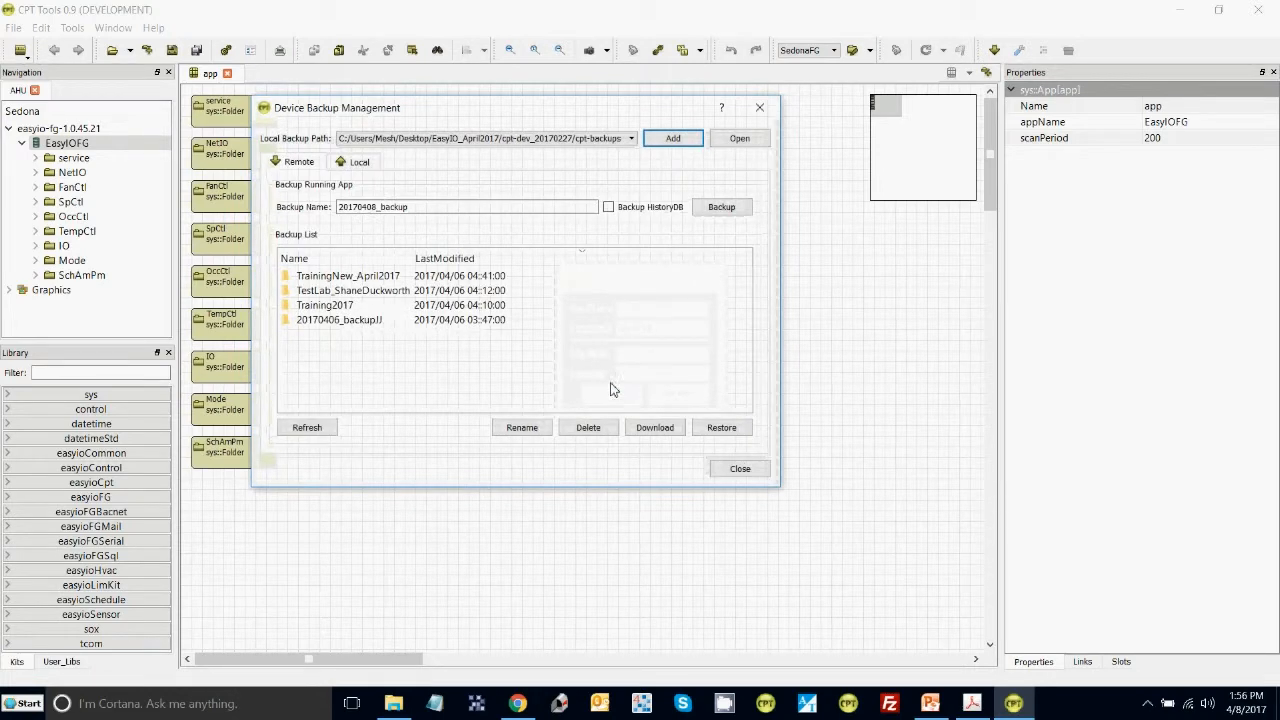
left_click(356, 166)
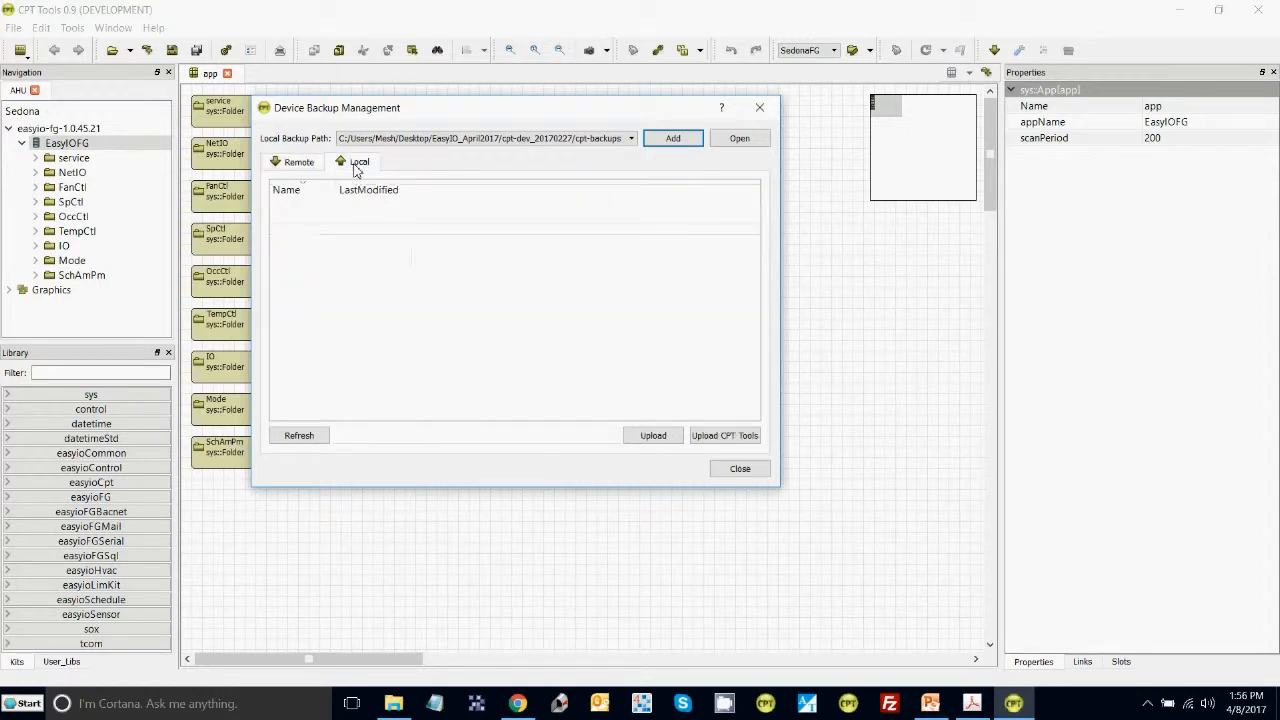
Switch to File Explorer and examine the cpt-backups folder inside EasyIO_April2017/cpt-dev_20170227.
left_click(393, 704)
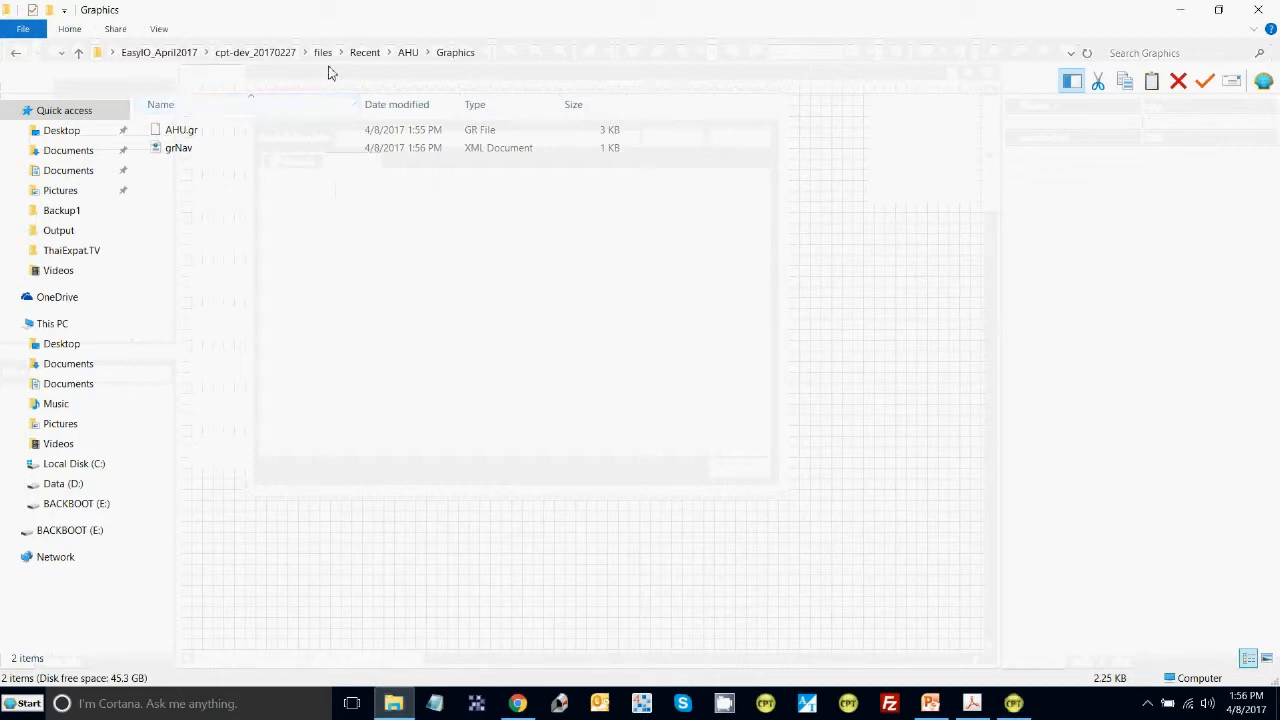
left_click(183, 52)
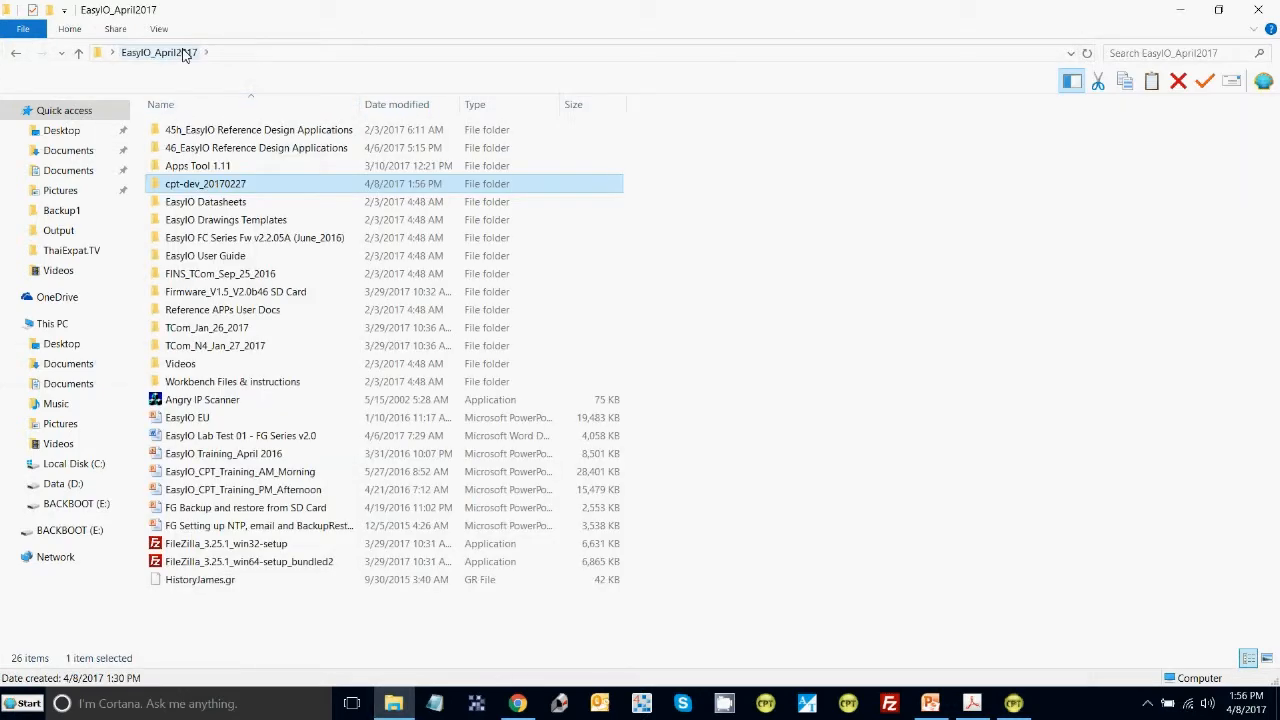
double_click(185, 183)
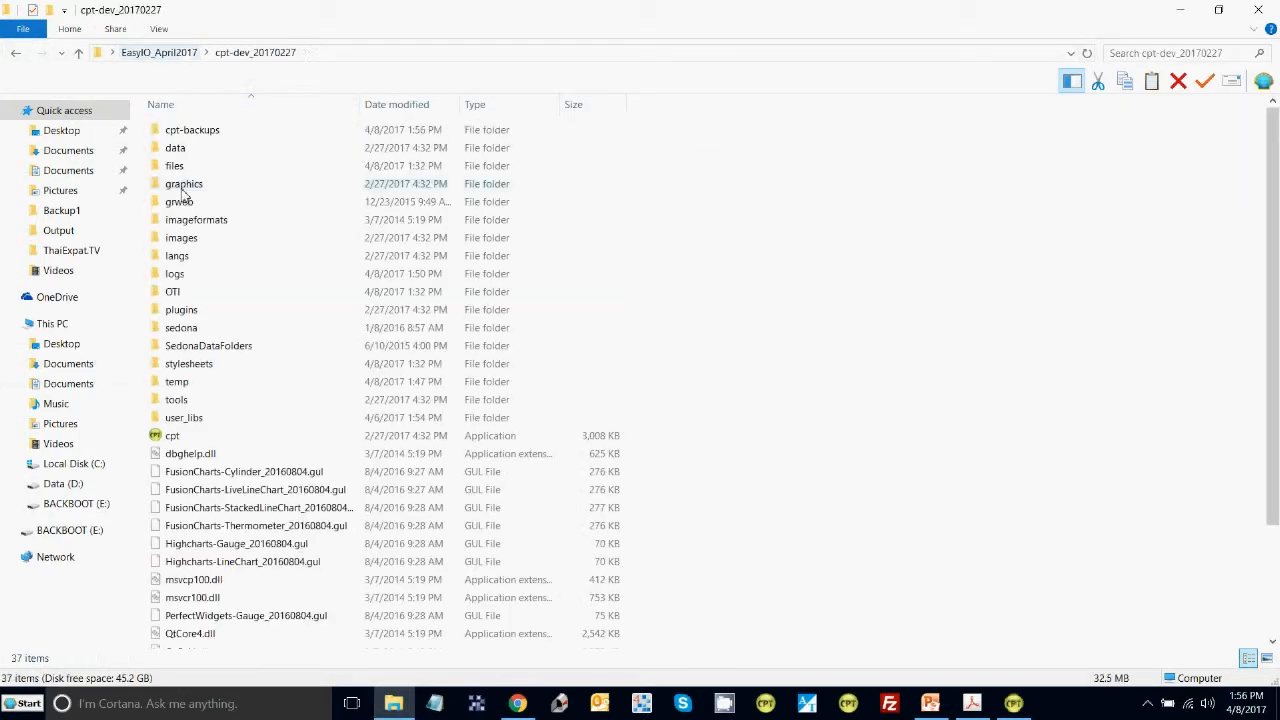
left_click(190, 131)
double_click(190, 131)
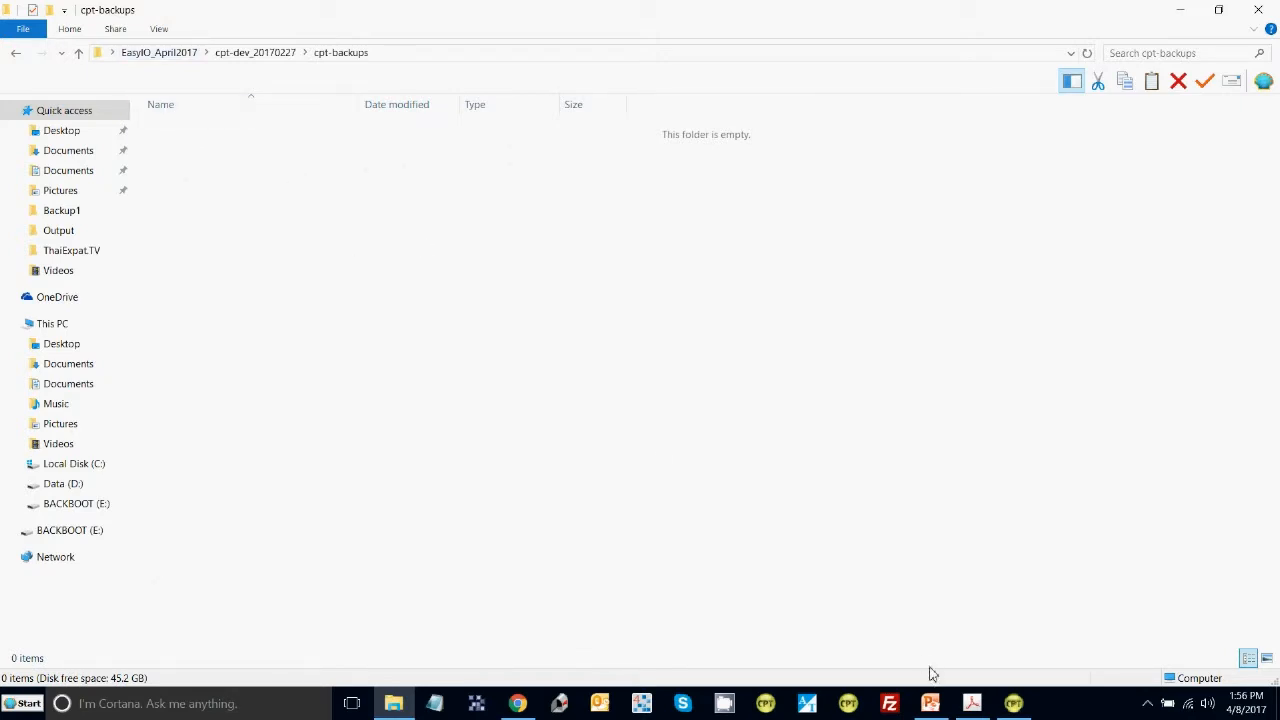
Switch back to CPT Tools, back up the running app as 20170408_backup with its HistoryDB included, and download the backup.
left_click(1013, 705)
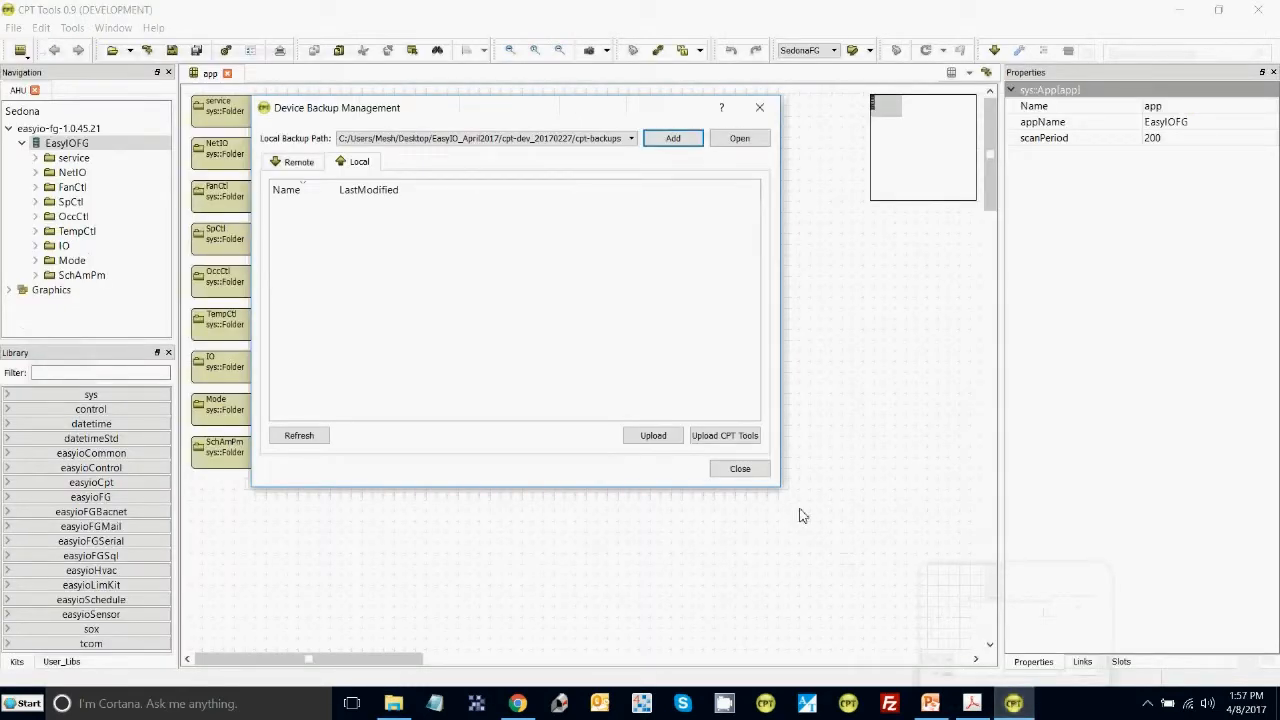
left_click(296, 165)
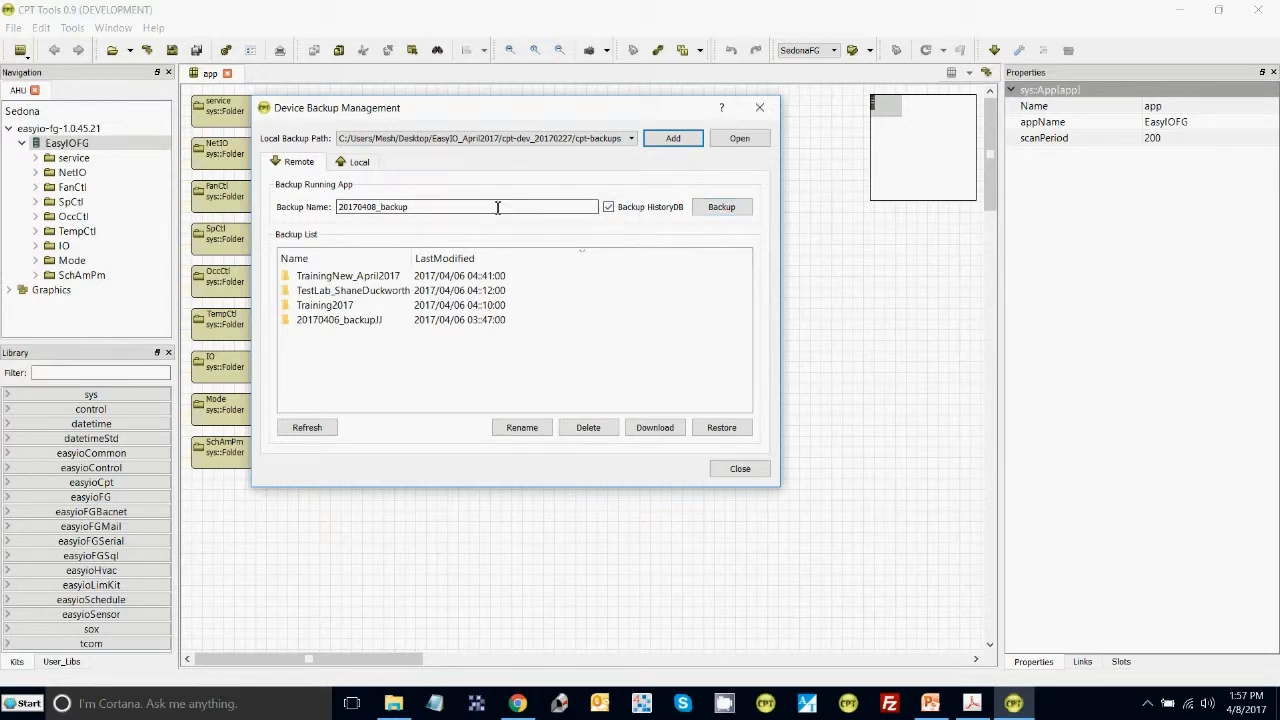
left_click(718, 208)
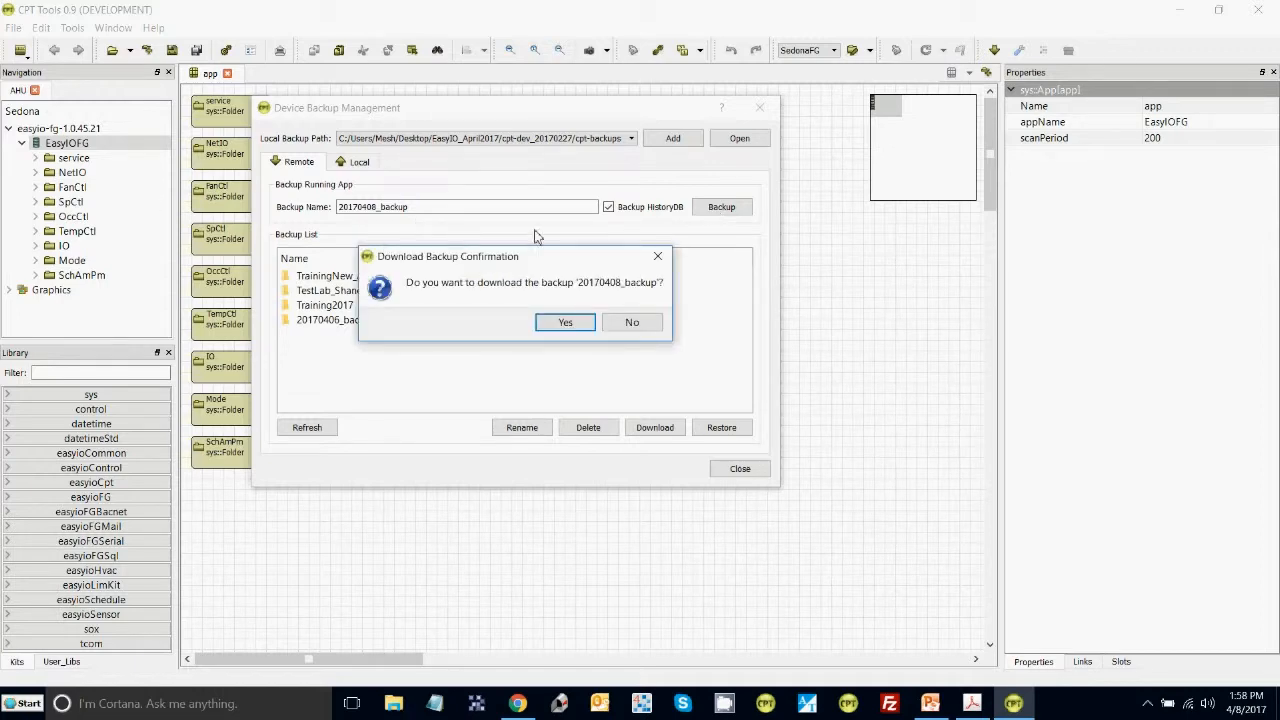
left_click(578, 324)
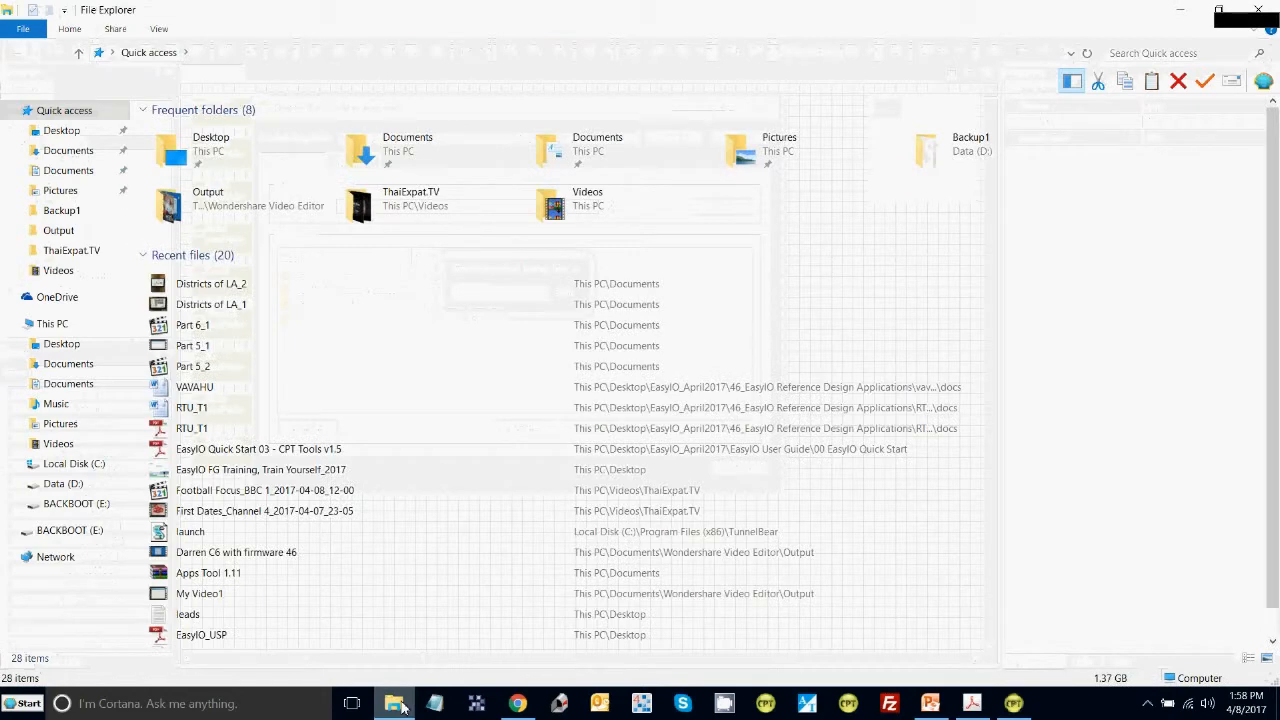
Check the cpt-backups folder under Desktop/EasyIO_April2017/cpt-dev_20170227 in File Explorer for the downloaded backup.
left_click(88, 133)
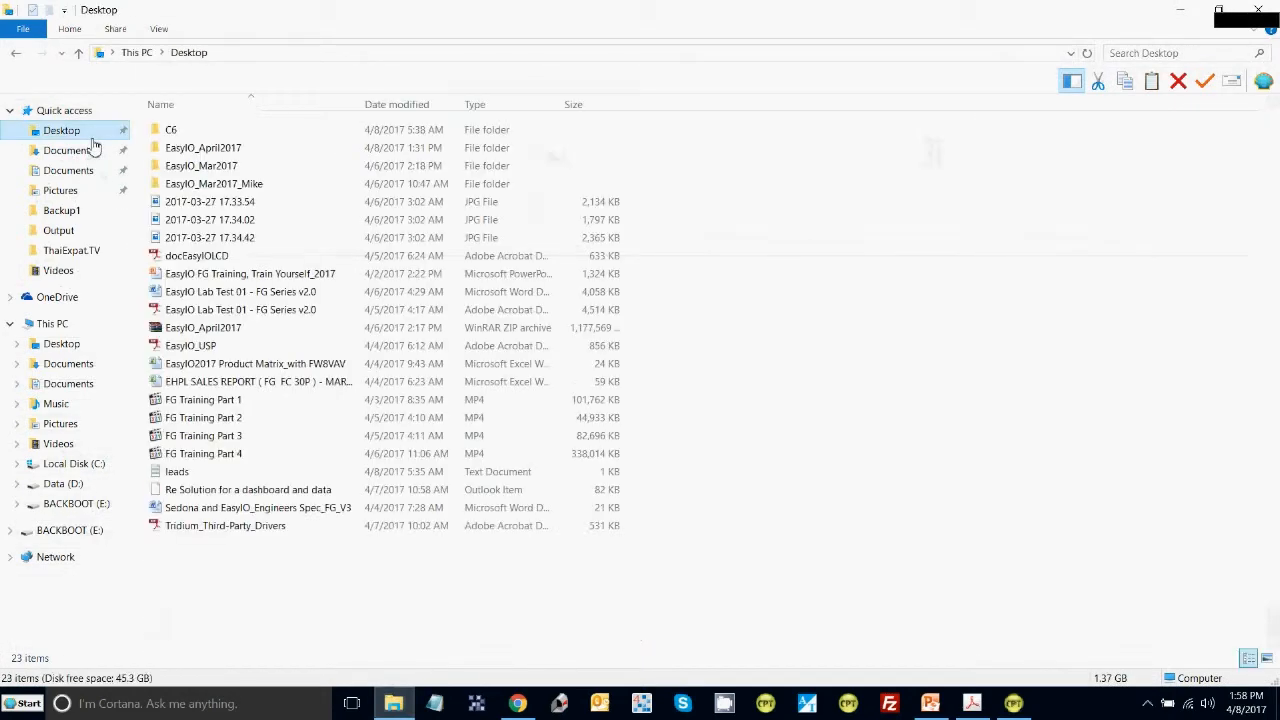
double_click(190, 150)
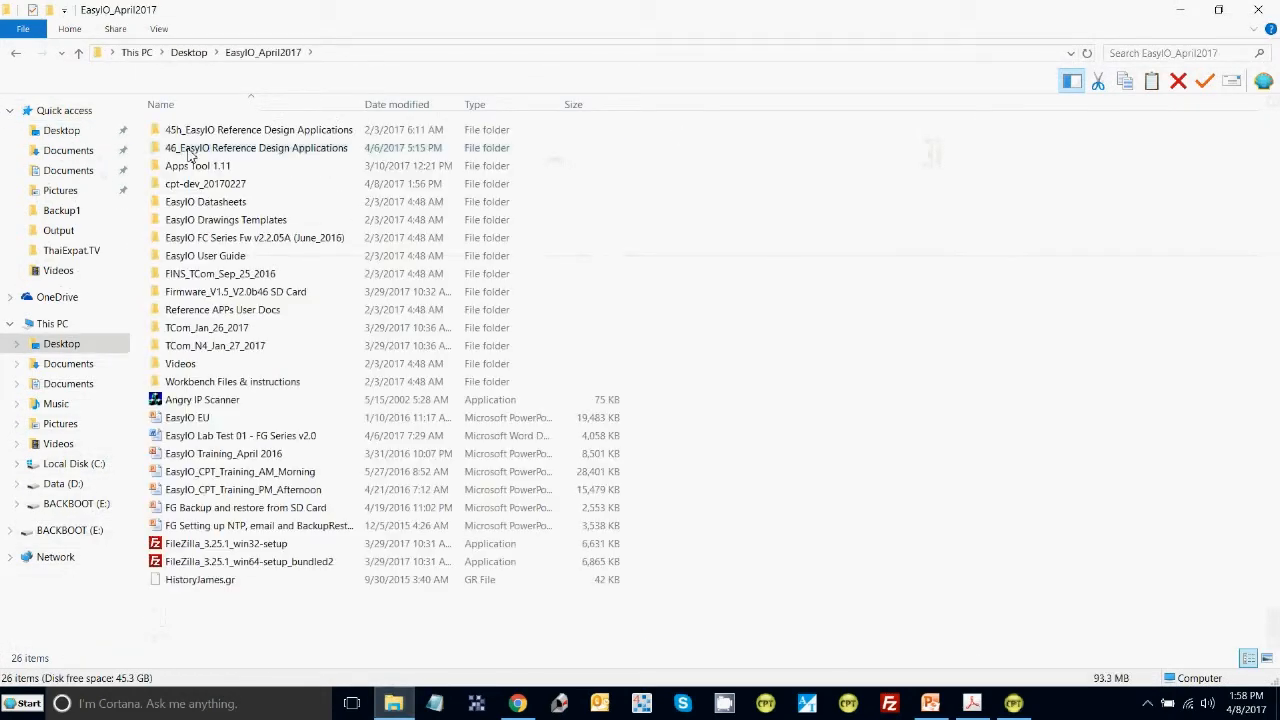
double_click(190, 184)
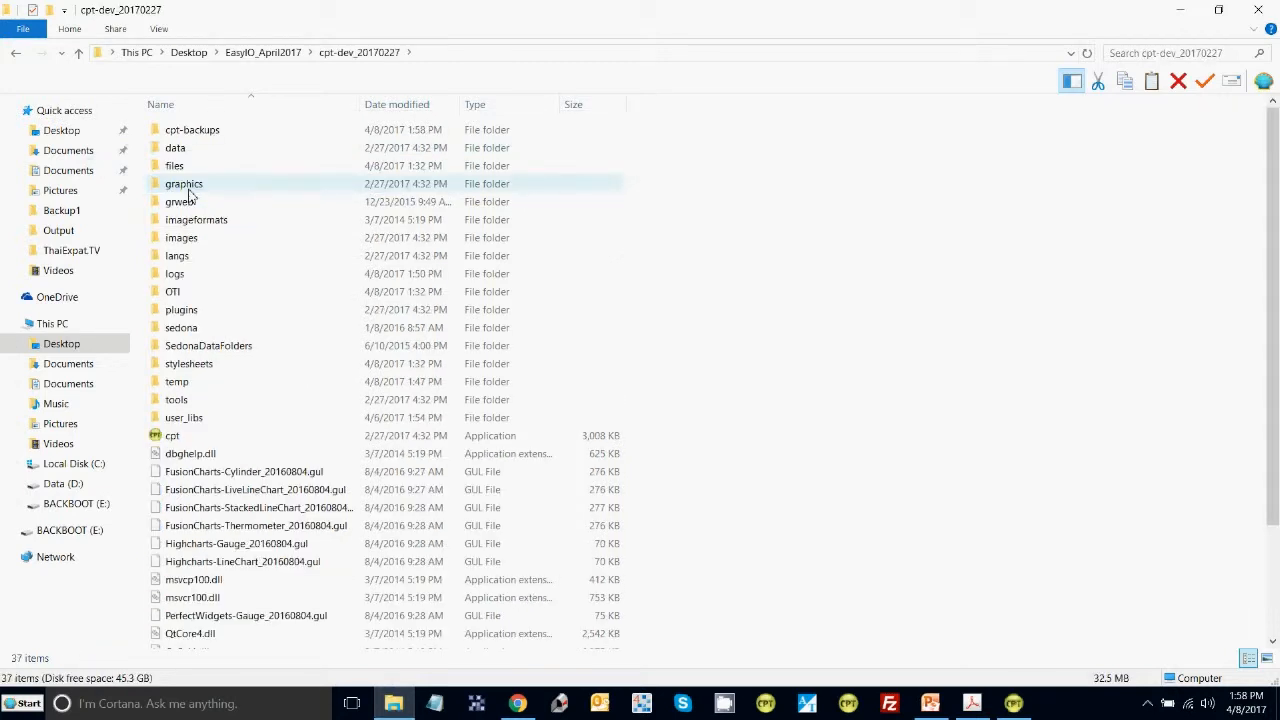
double_click(195, 136)
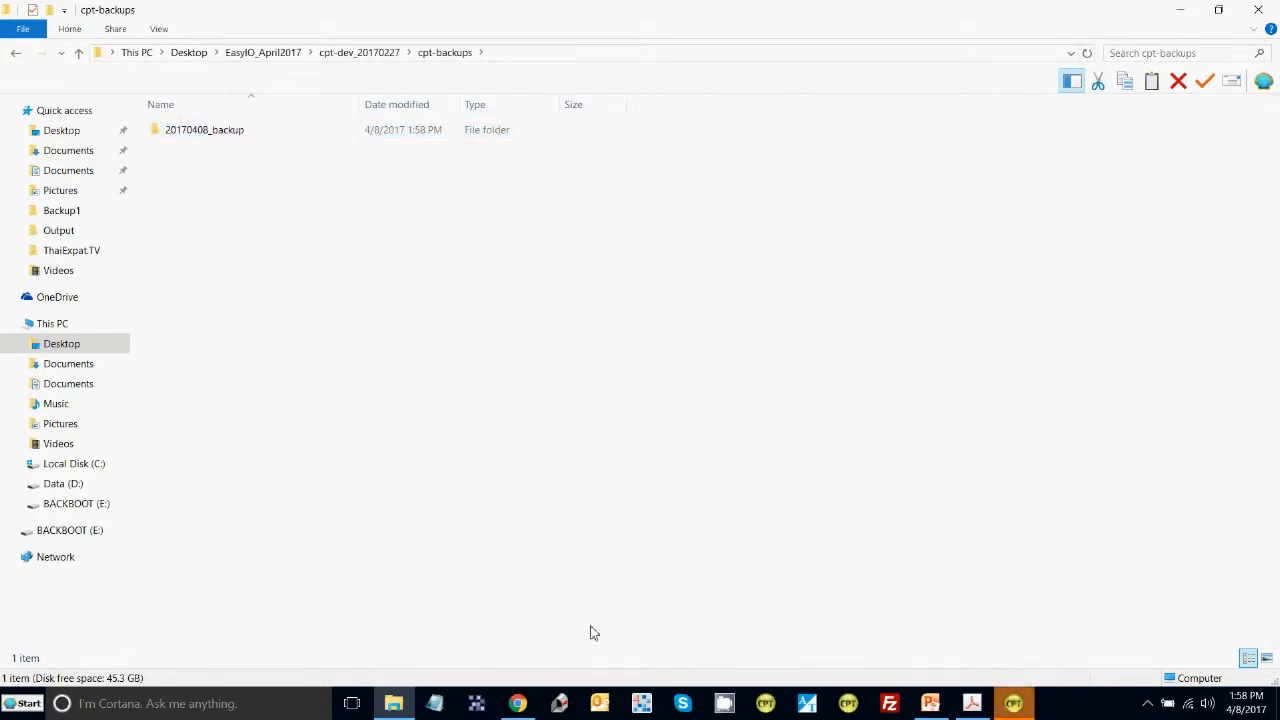
Return to CPT Tools and compare the remote and local backup lists in Device Backup Management.
left_click(1010, 702)
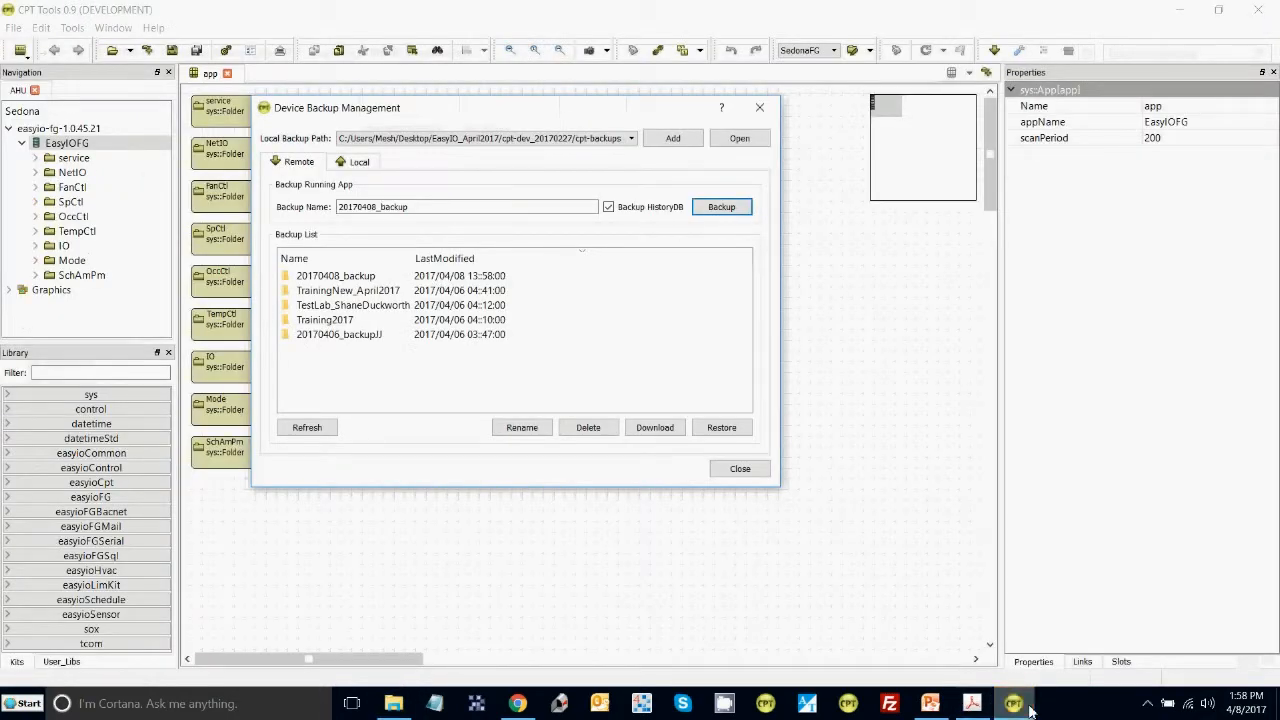
left_click(349, 164)
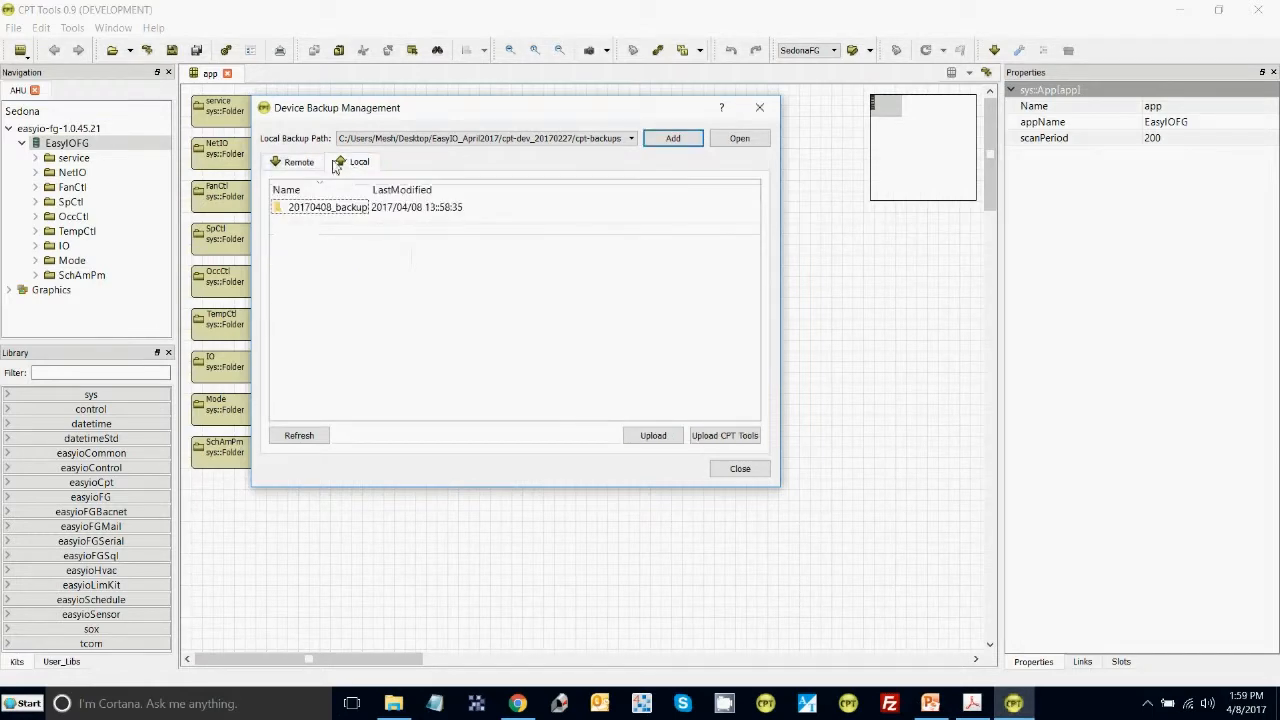
left_click(302, 164)
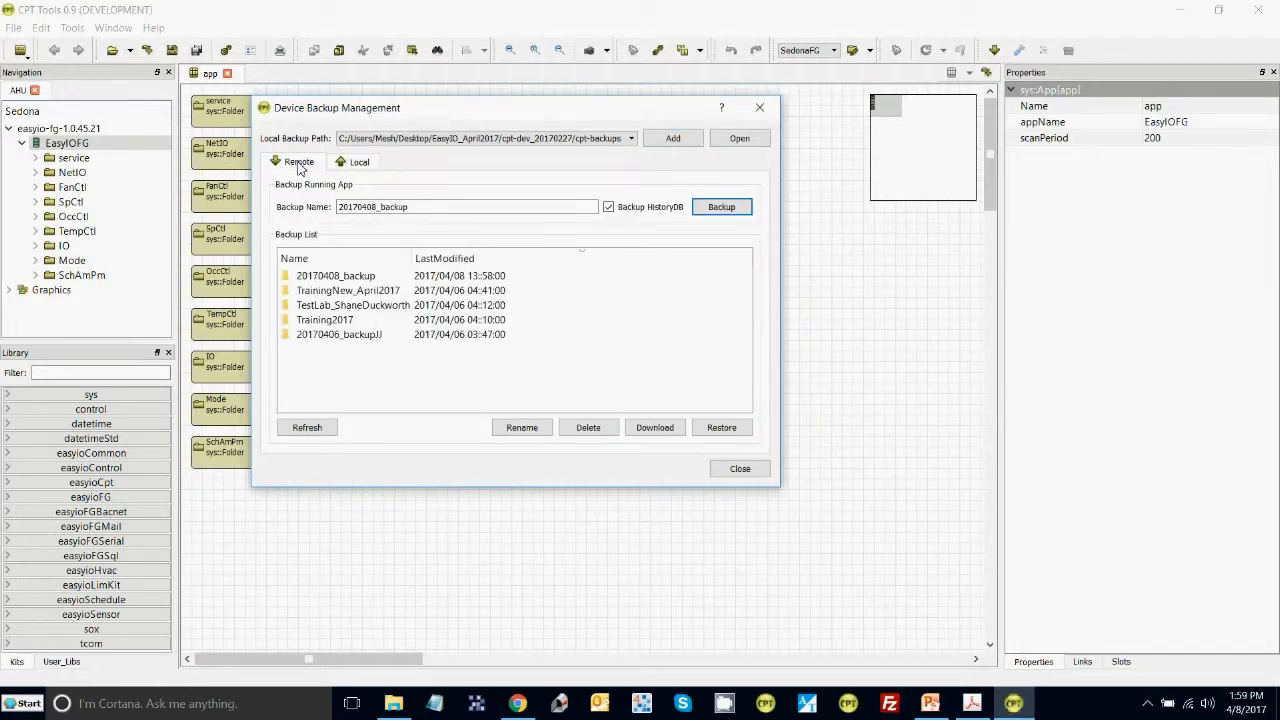
left_click(352, 166)
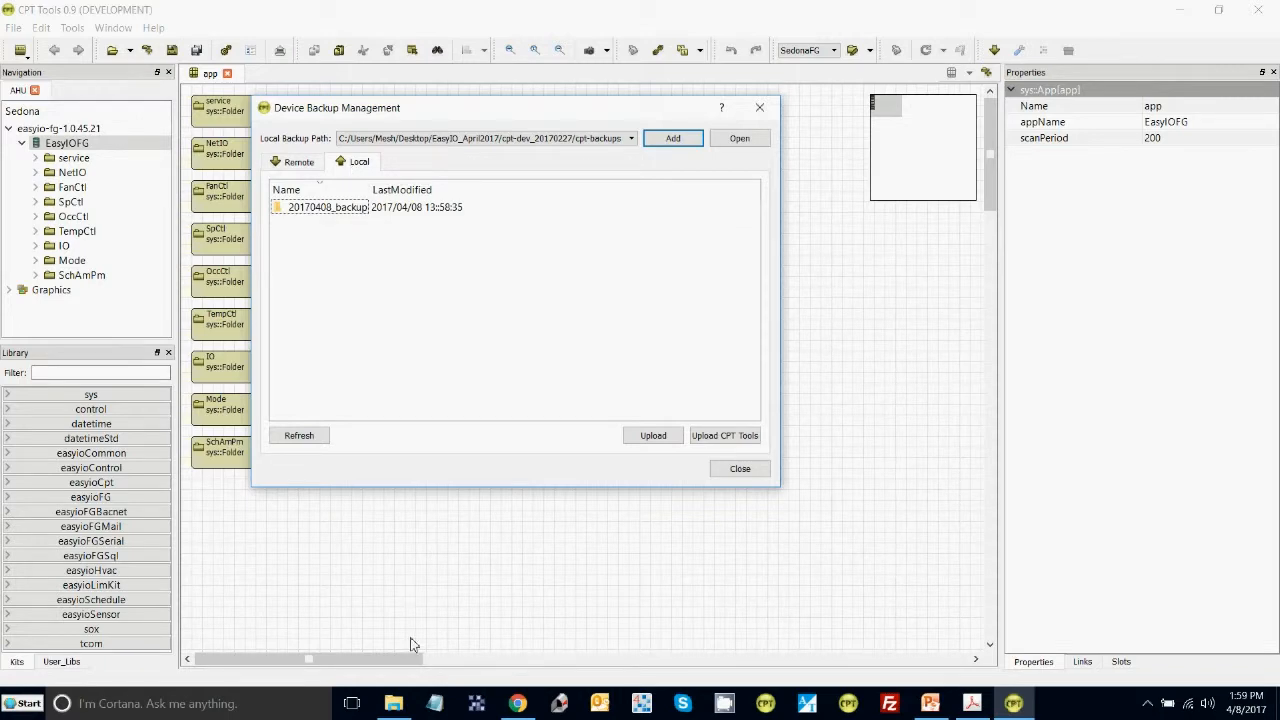
In File Explorer, copy the vavAhu_46 folder from 46_EasyIO Reference Design Applications into the cpt-backups folder of cpt-dev_20170227.
left_click(398, 705)
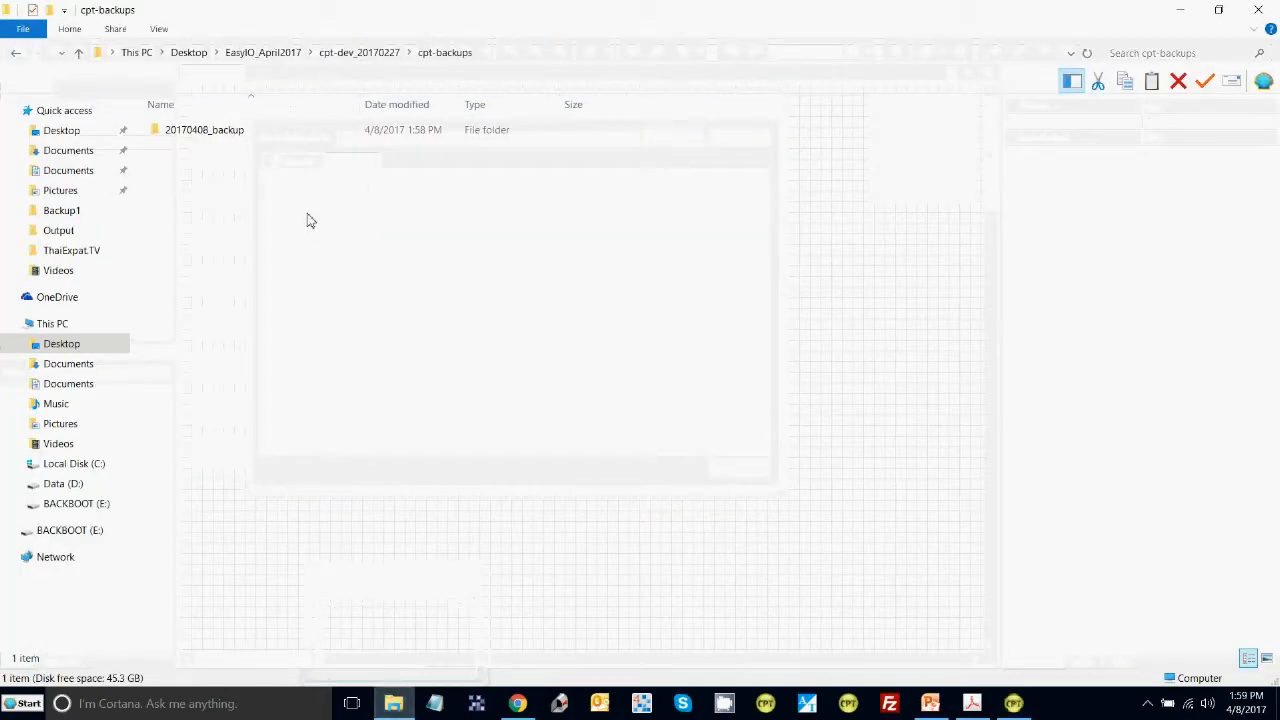
left_click(253, 55)
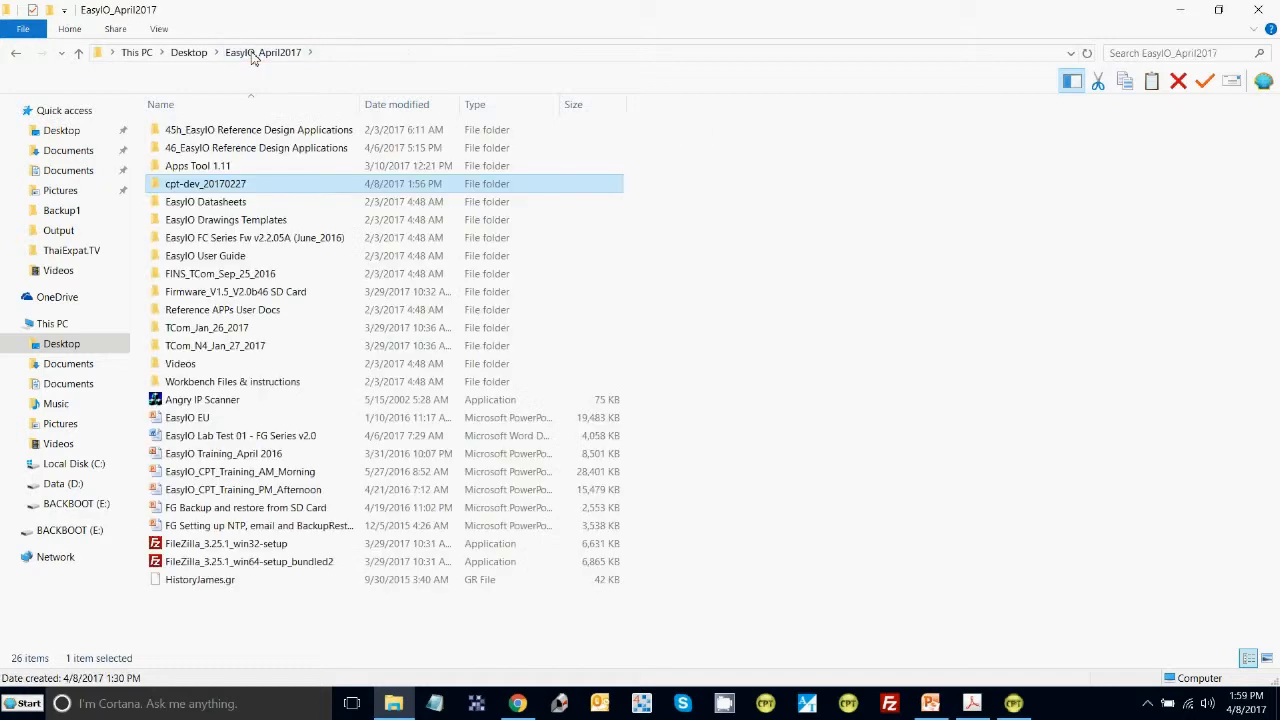
left_click(235, 152)
double_click(235, 157)
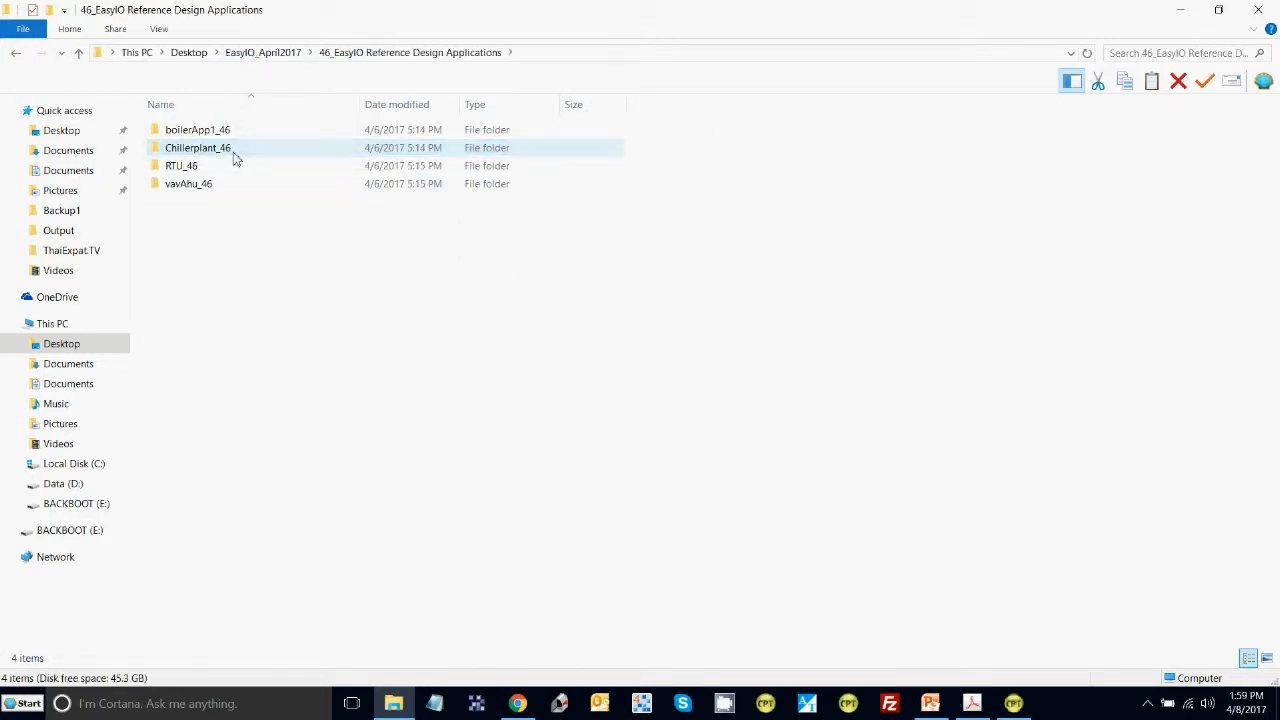
right_click(185, 190)
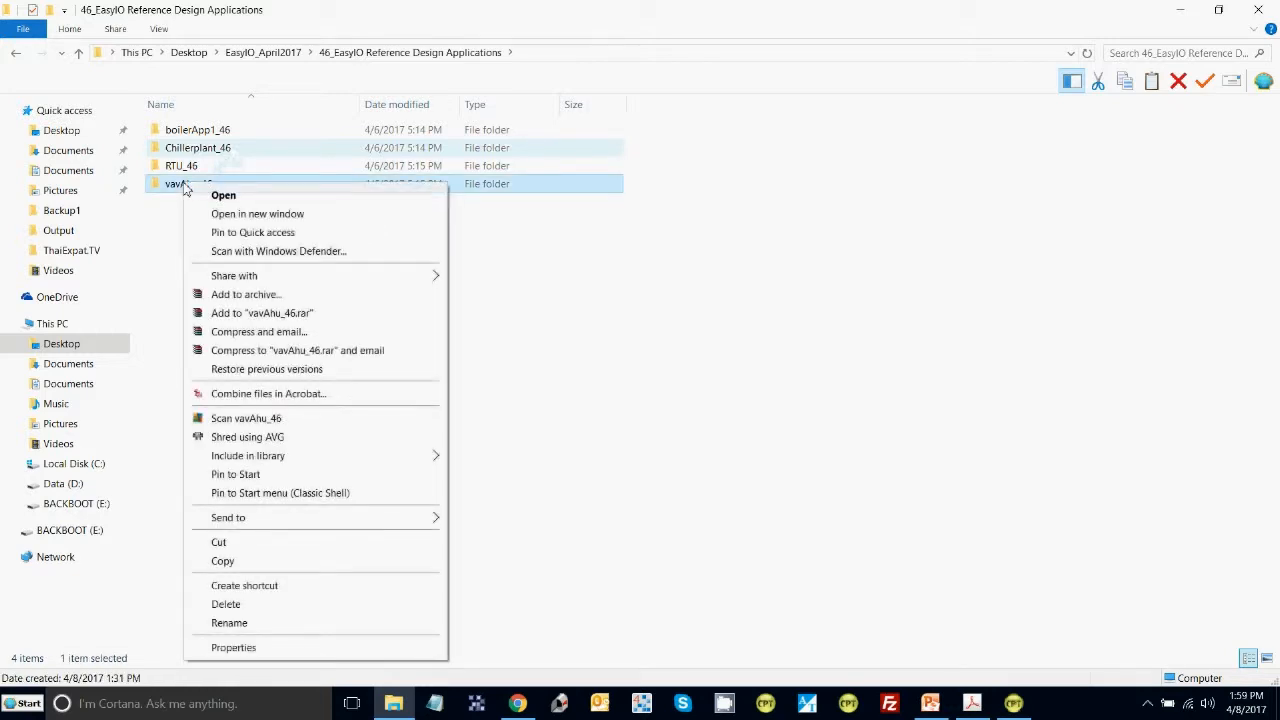
left_click(260, 562)
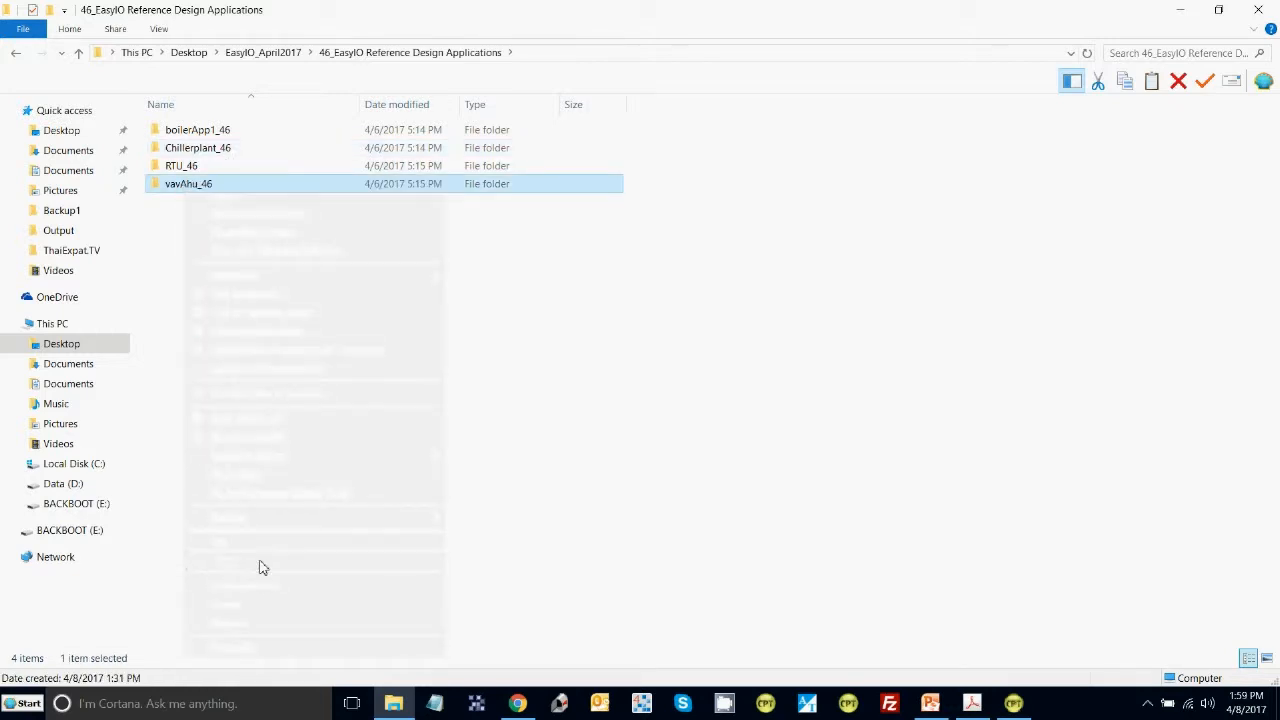
left_click(254, 55)
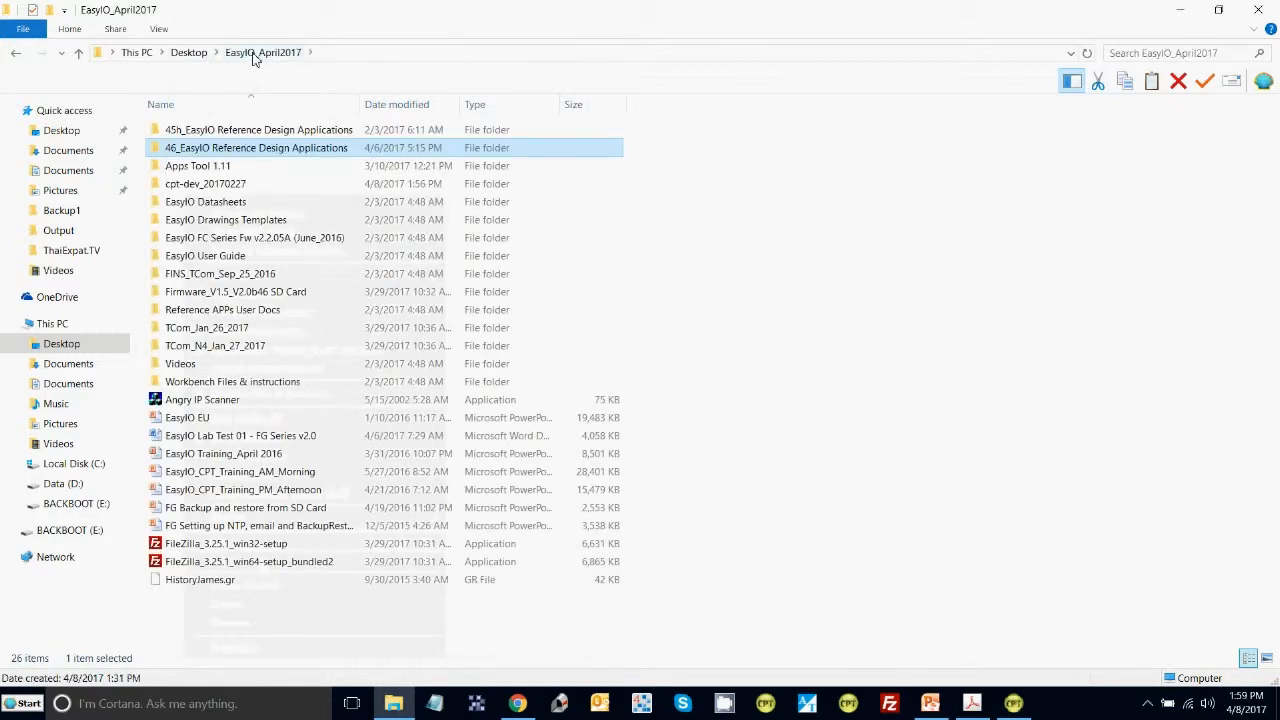
double_click(228, 184)
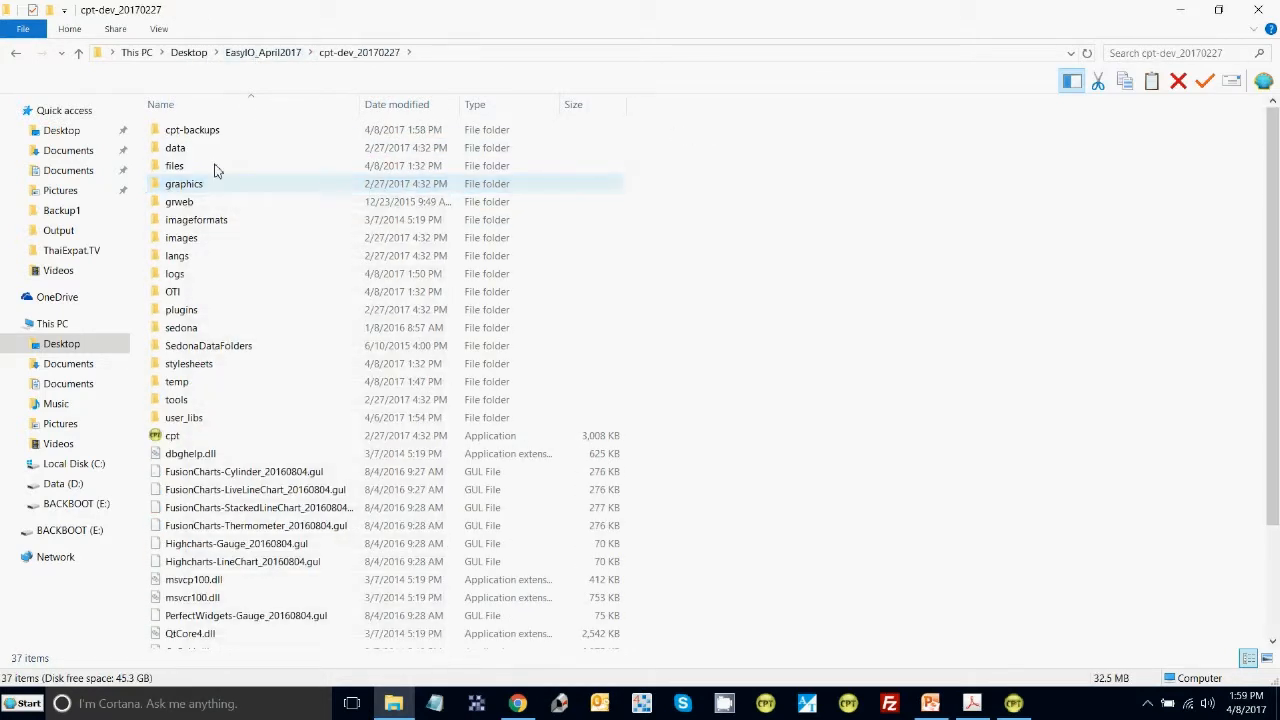
double_click(200, 132)
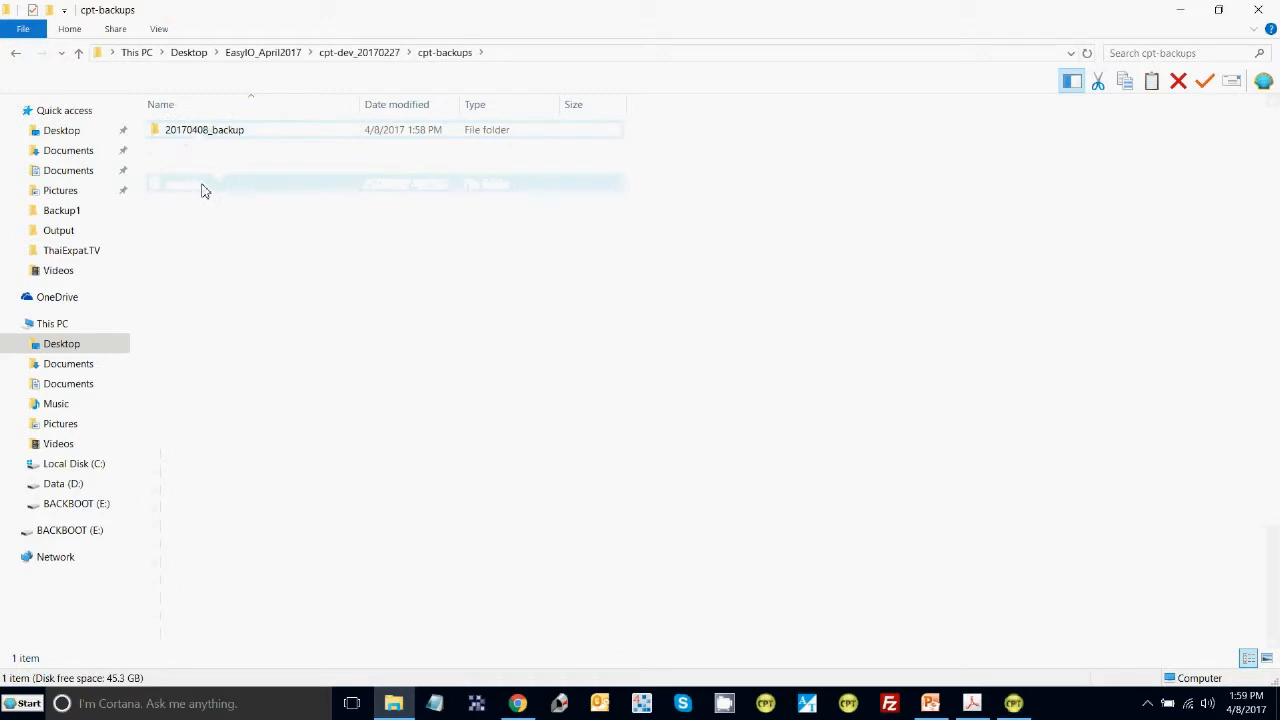
right_click(202, 190)
left_click(242, 302)
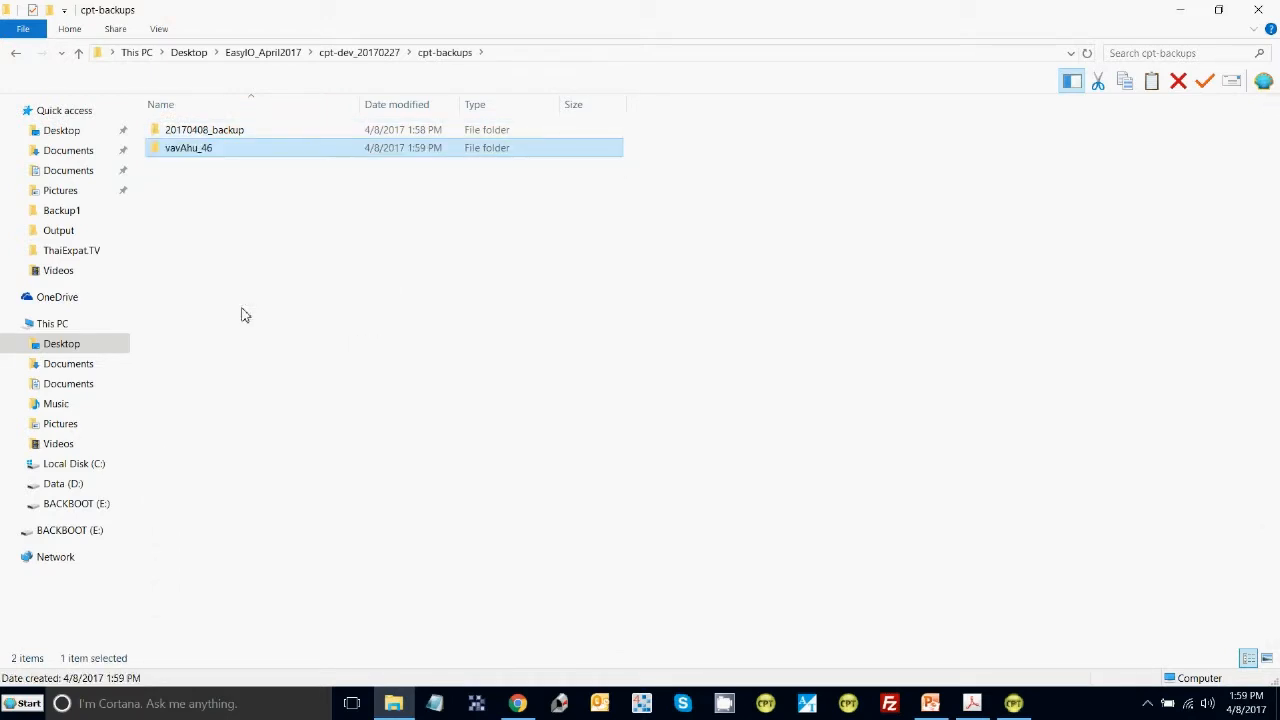
Examine the contents of the copied vavAhu_46 folder, from its app.sab, easyio and kits.scode files down to cpt/app/grdata.
double_click(187, 150)
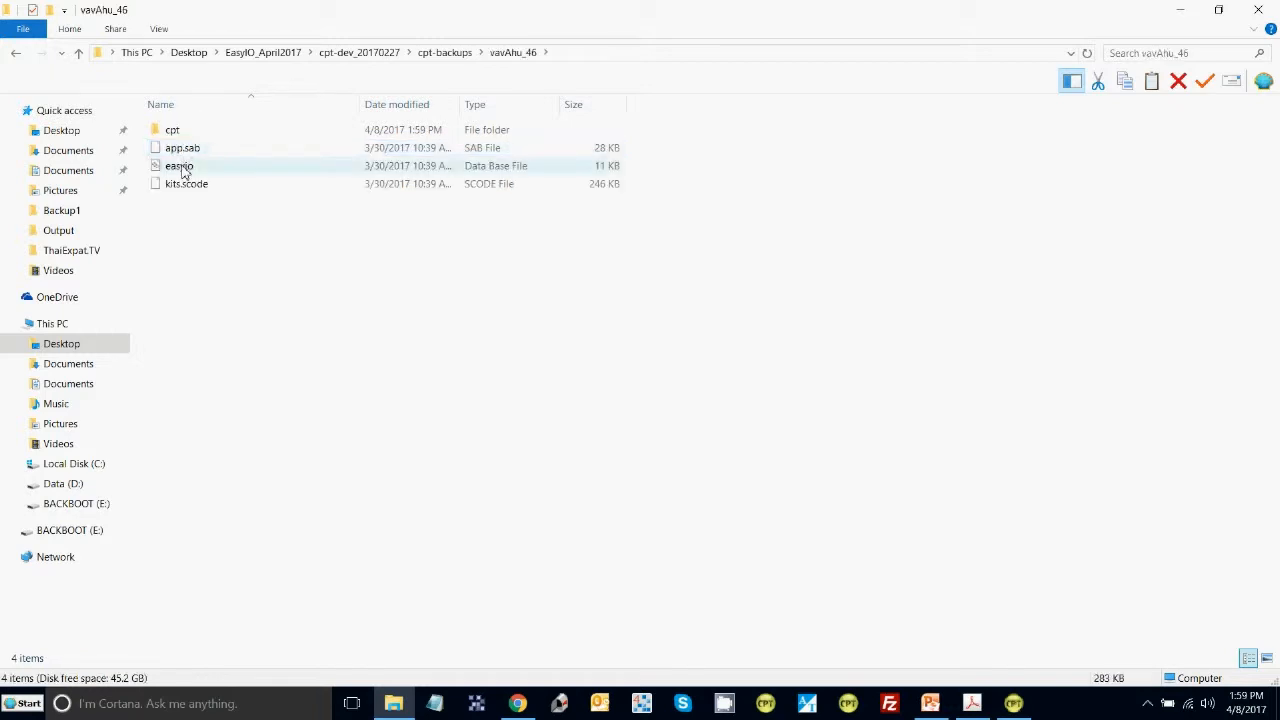
left_click(183, 166)
left_click(183, 149)
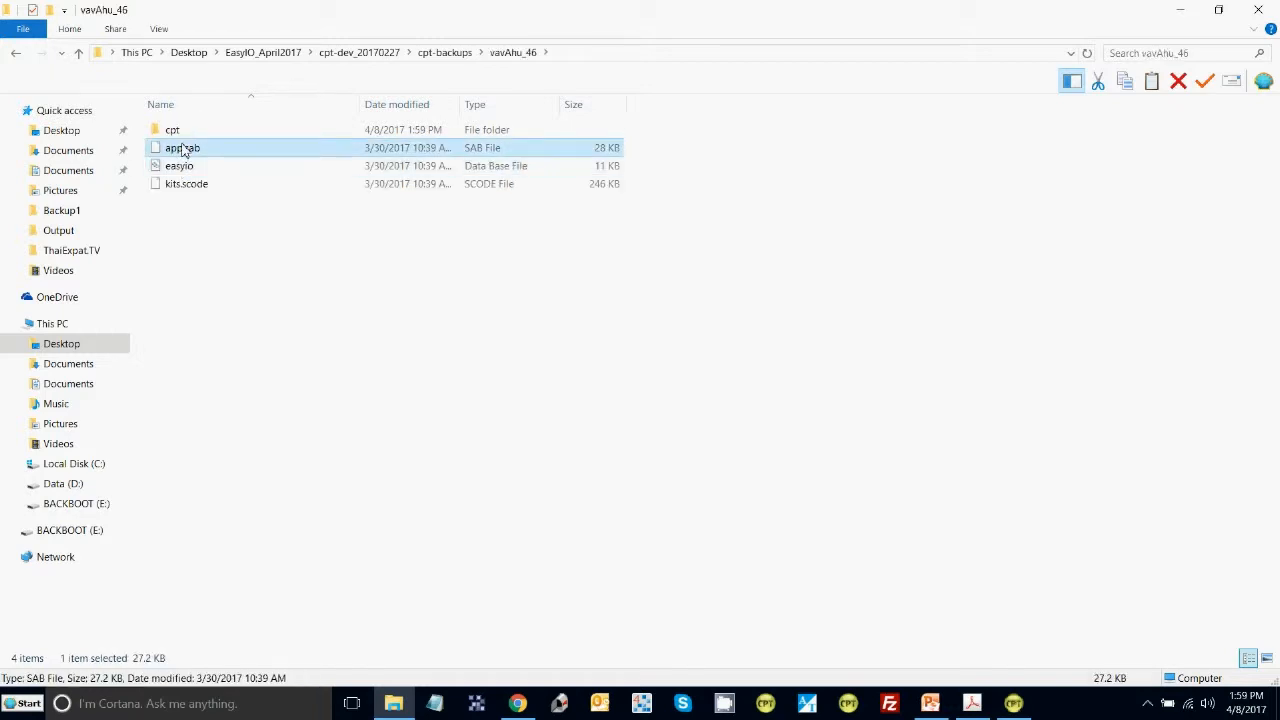
left_click(185, 190)
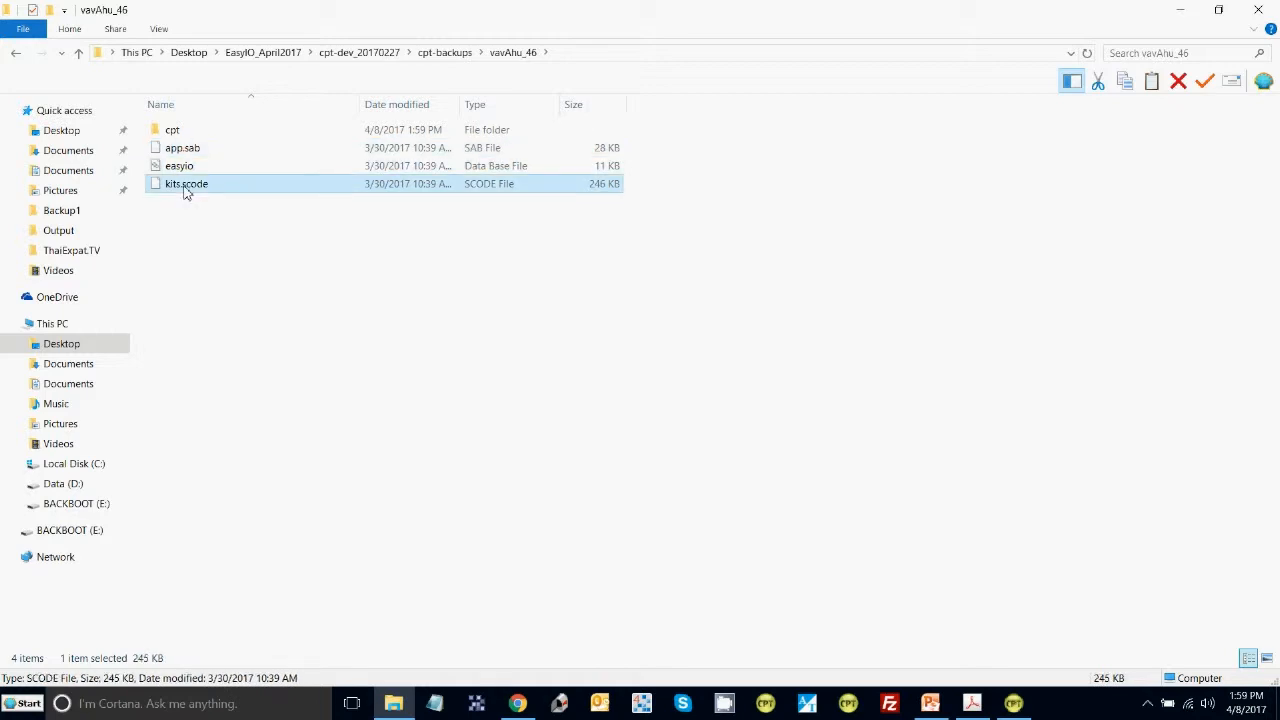
double_click(174, 131)
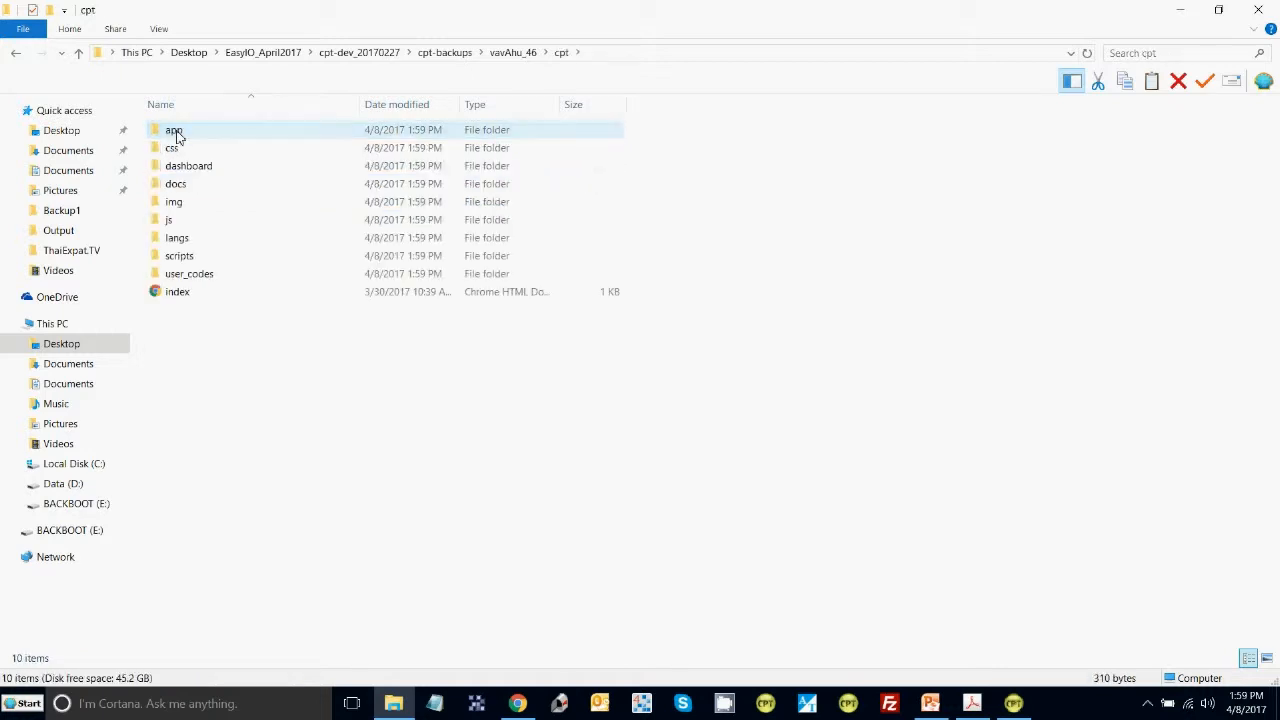
double_click(176, 134)
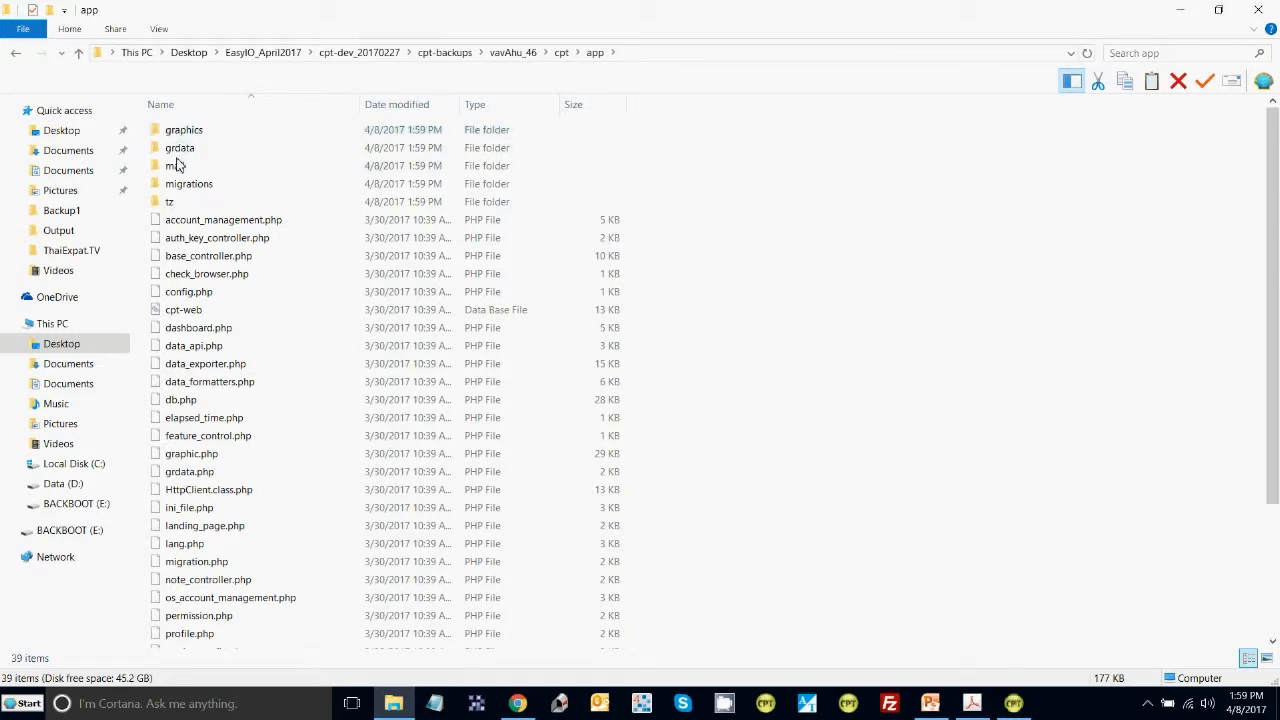
double_click(179, 149)
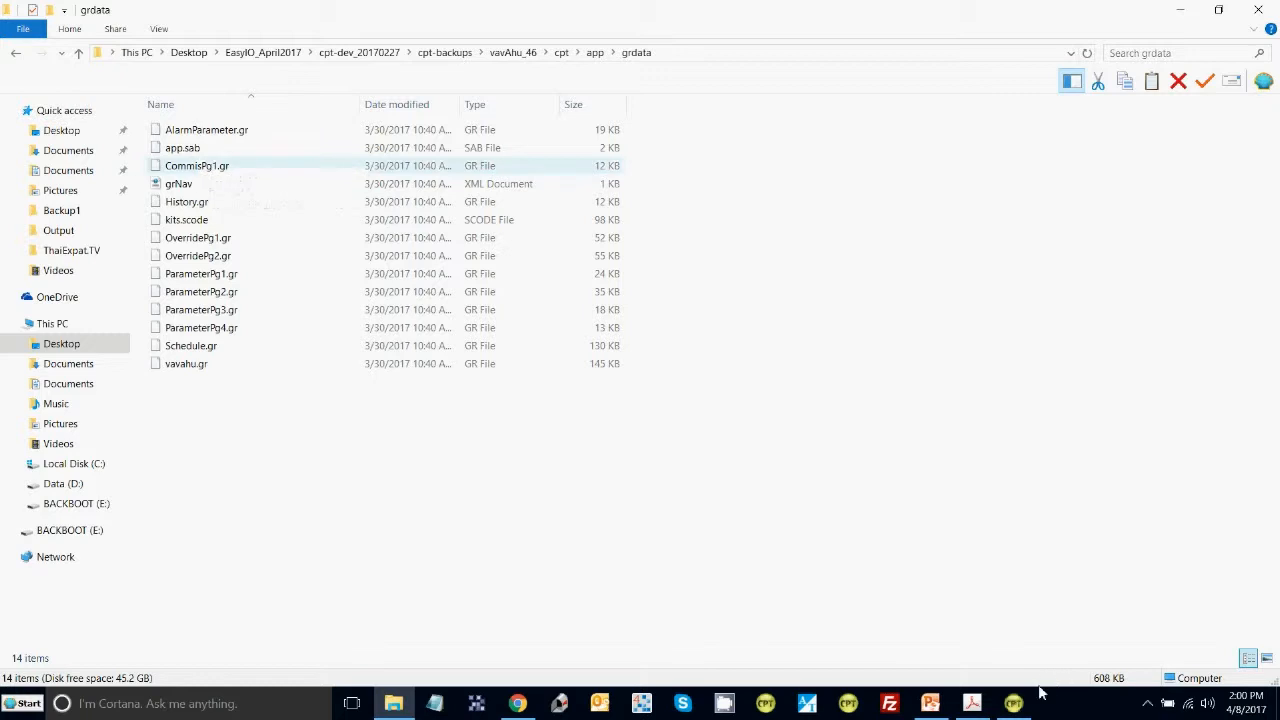
Switch to CPT Tools, refresh the local backup list and upload the vavAhu_46 backup to the device.
left_click(1015, 705)
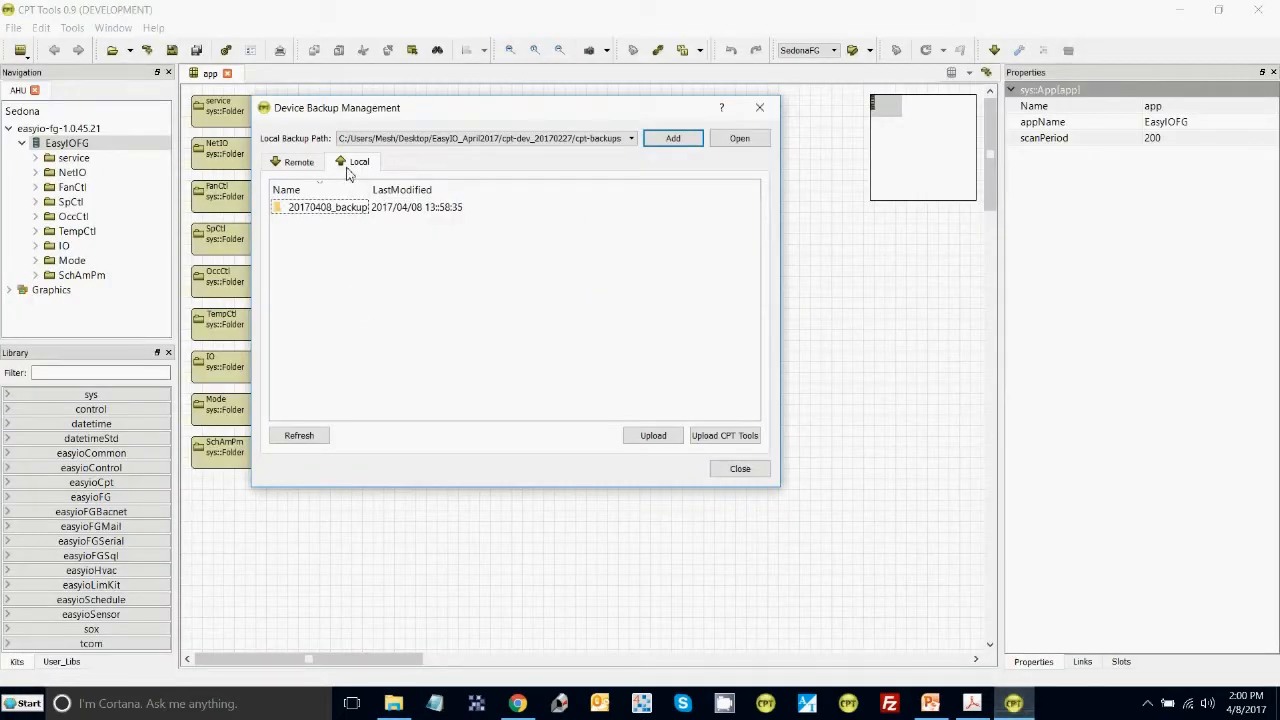
left_click(318, 441)
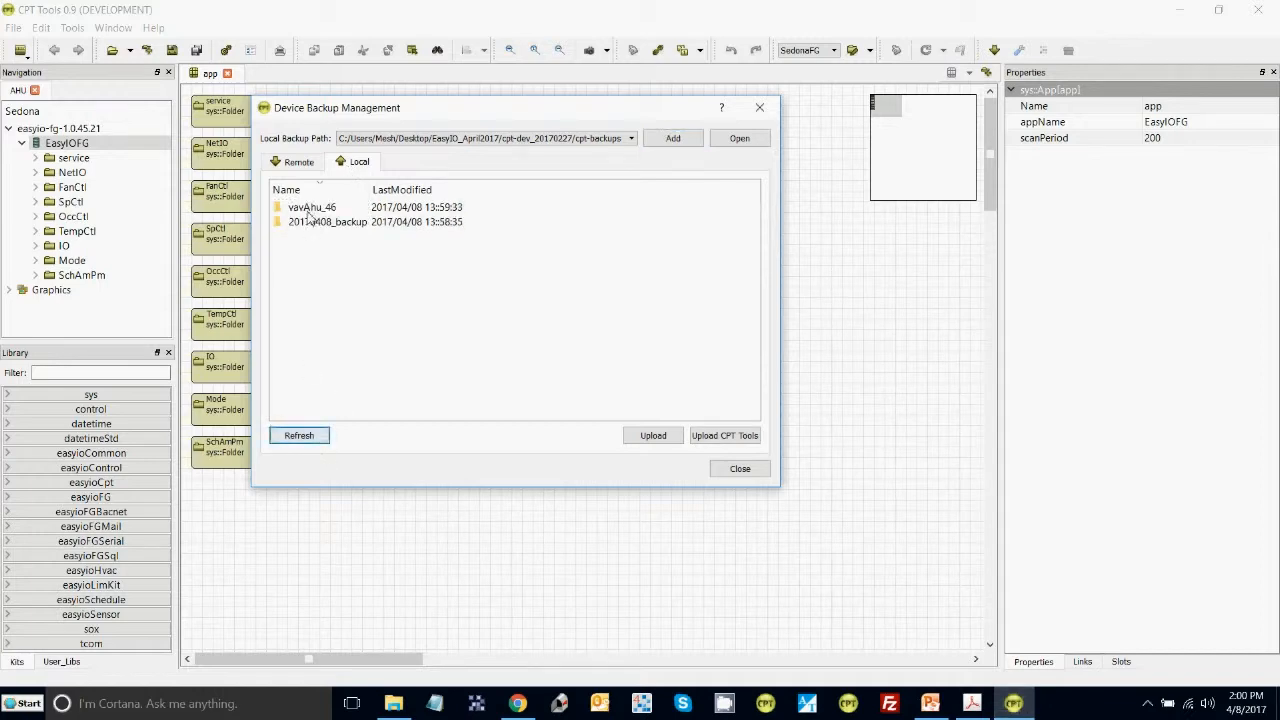
left_click(310, 208)
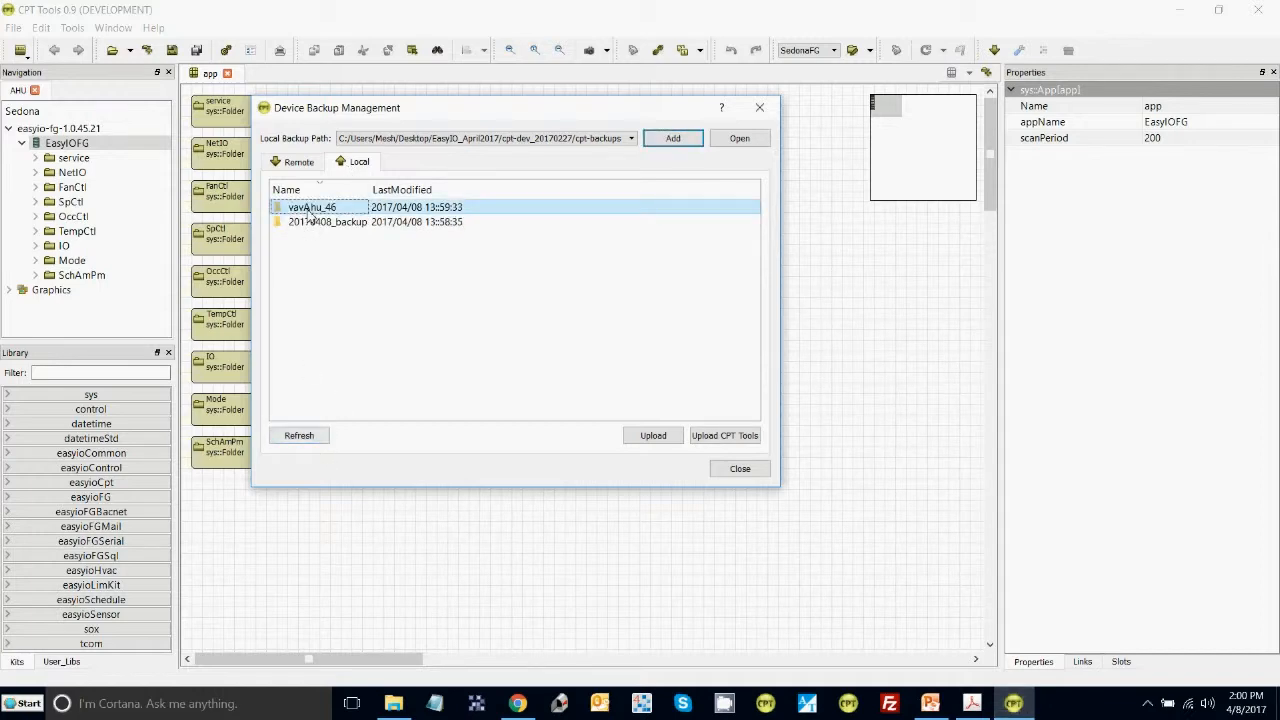
left_click(653, 436)
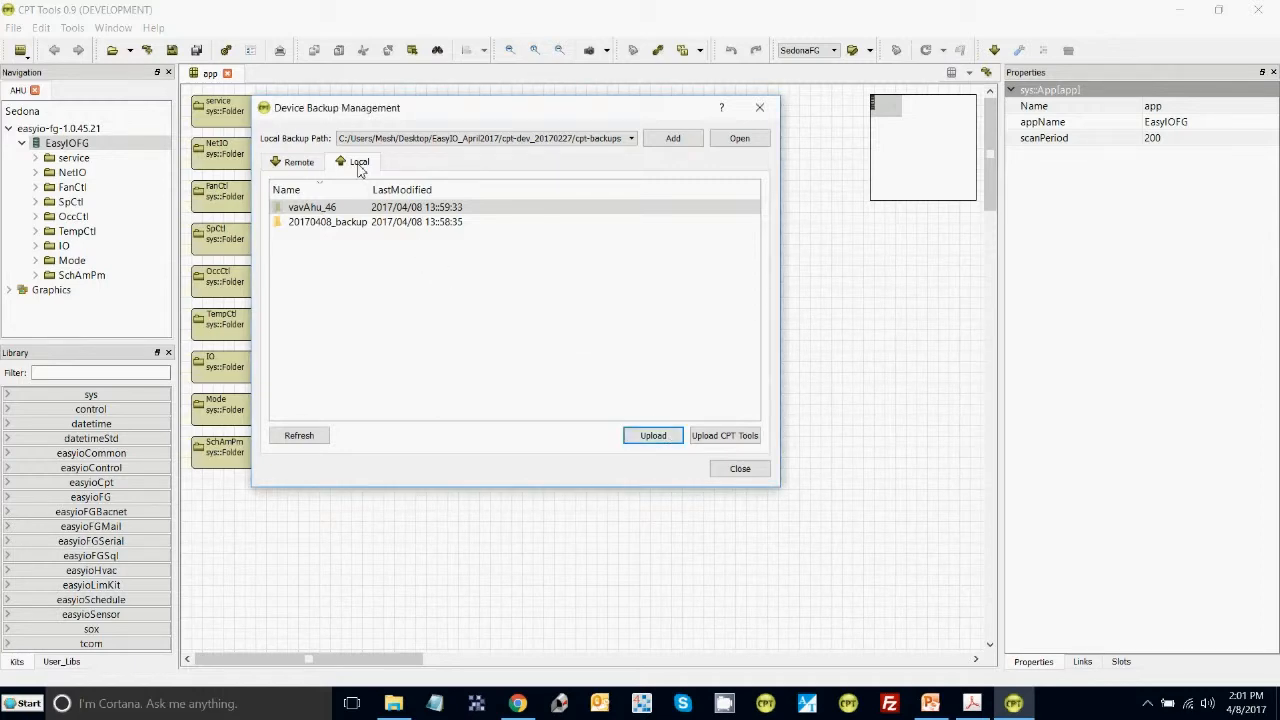
Restore the device to the remote vavAhu_46 backup, including its HistoryDB.
left_click(297, 165)
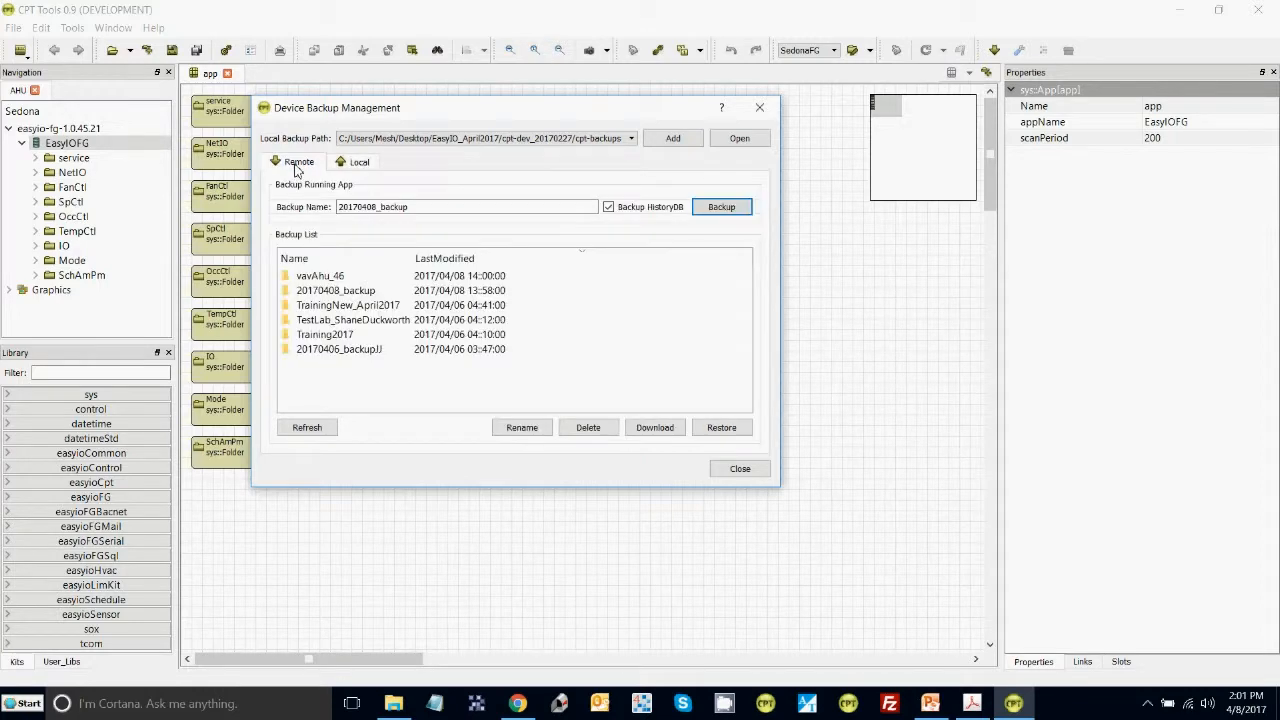
left_click(313, 277)
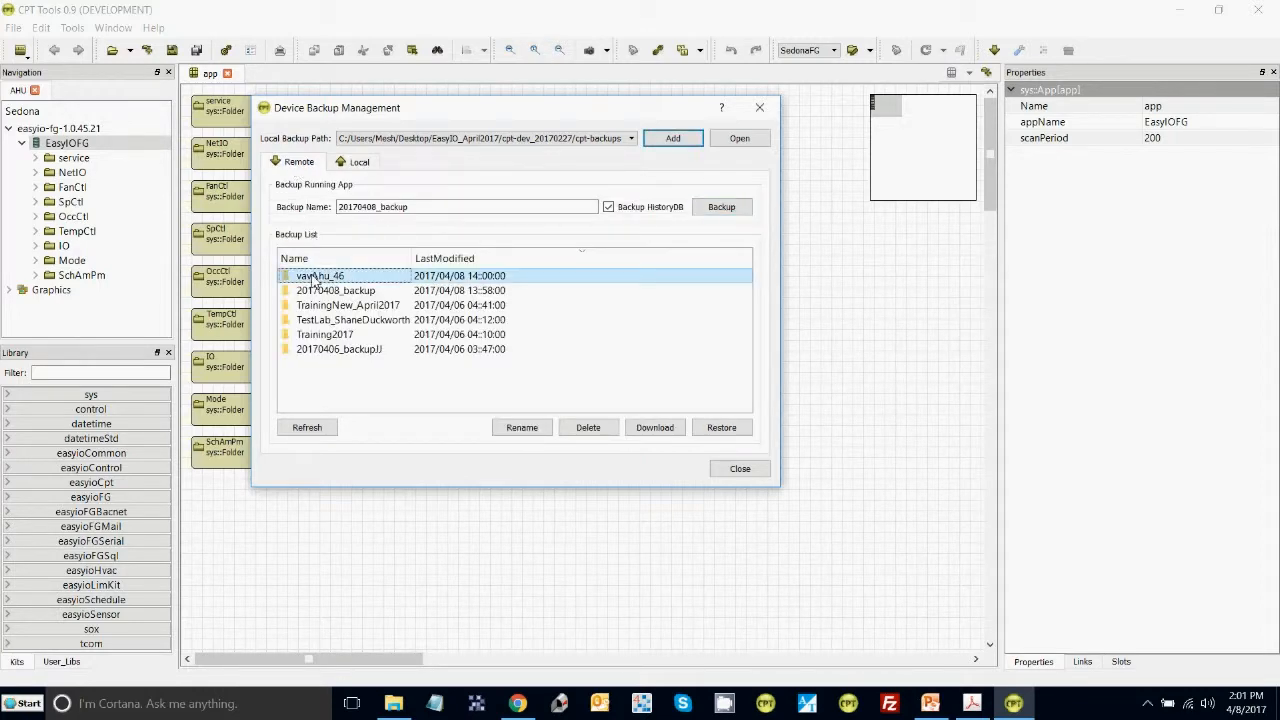
left_click(722, 427)
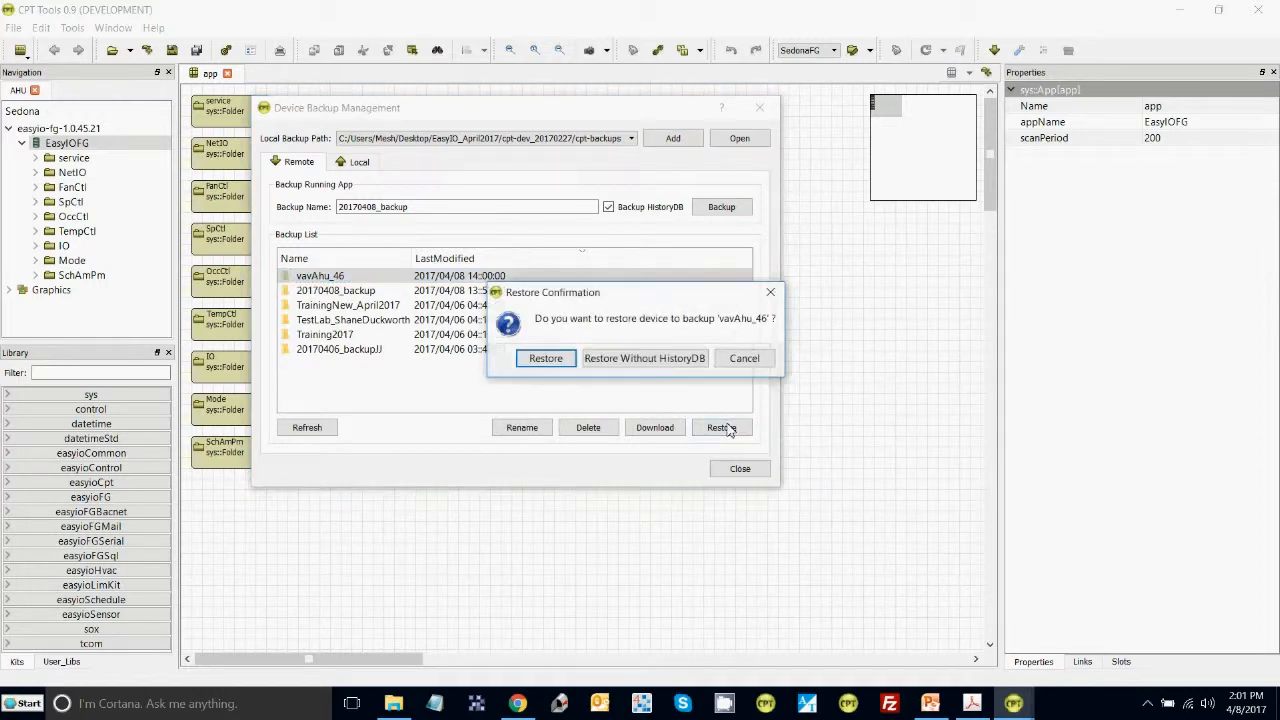
left_click(545, 359)
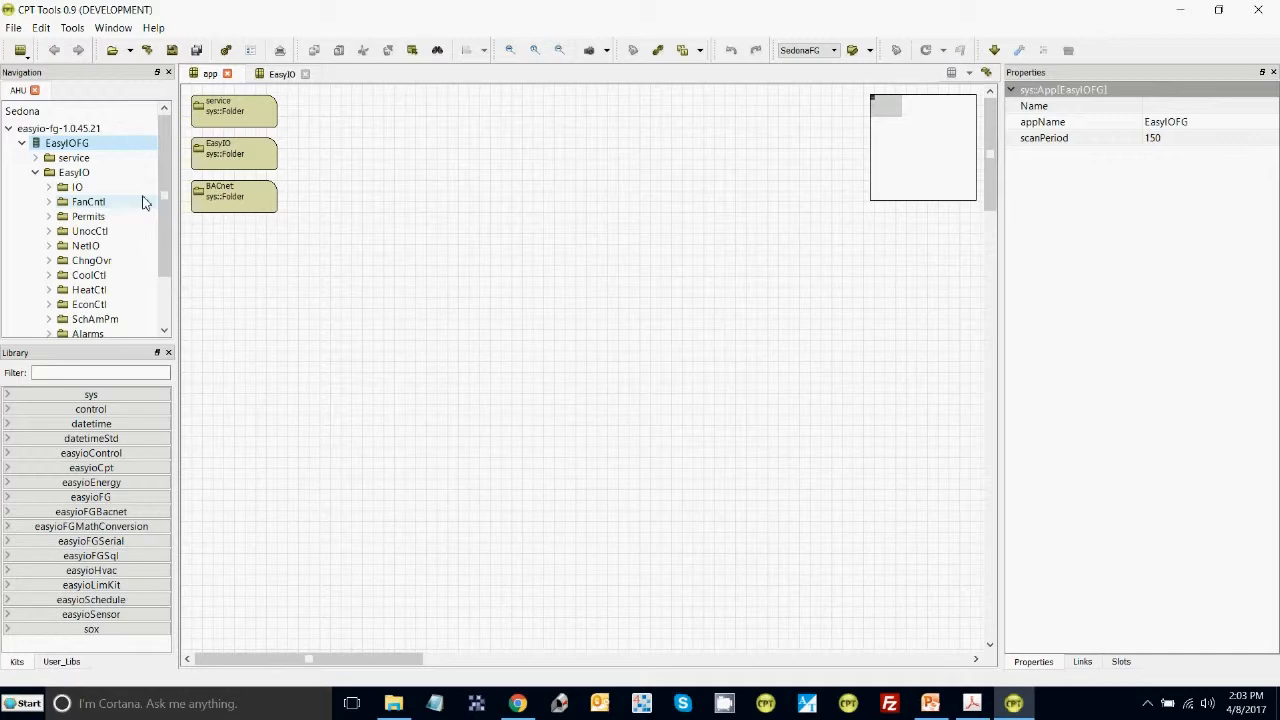
Inspect the restored application's IO and FanCntl wiresheets under EasyIO and the AHU graphic page.
double_click(78, 188)
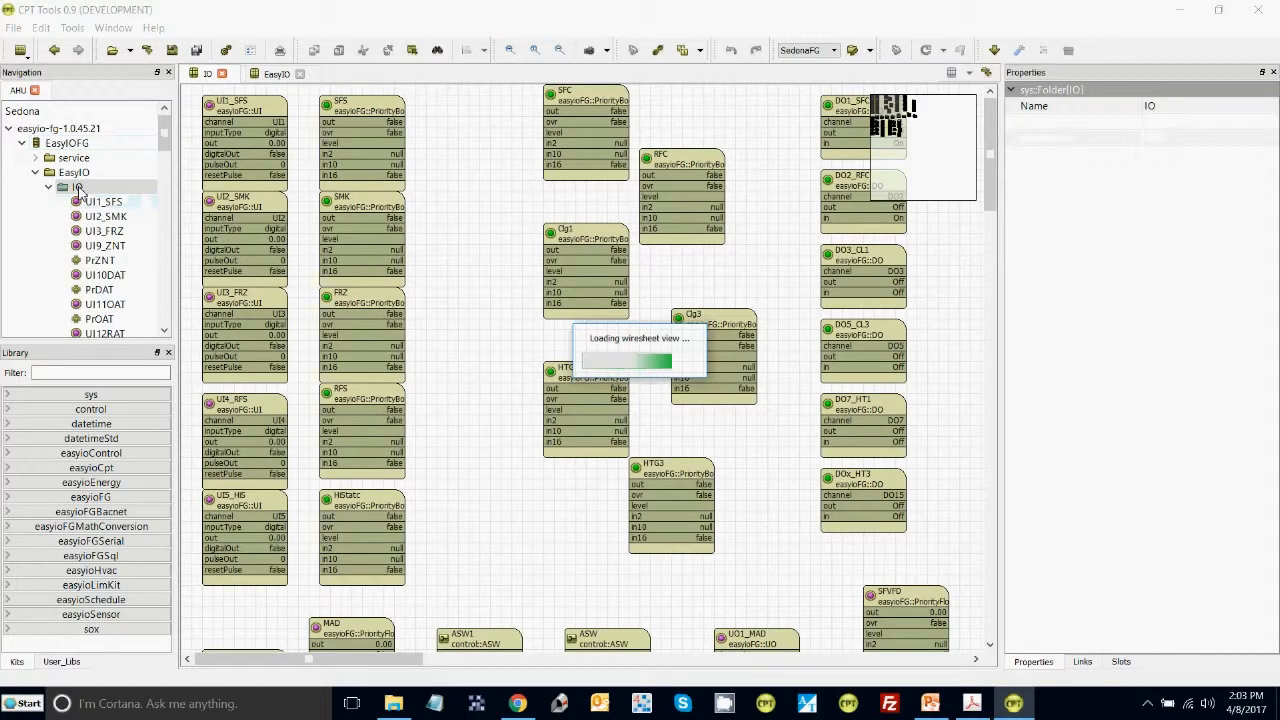
left_click(49, 188)
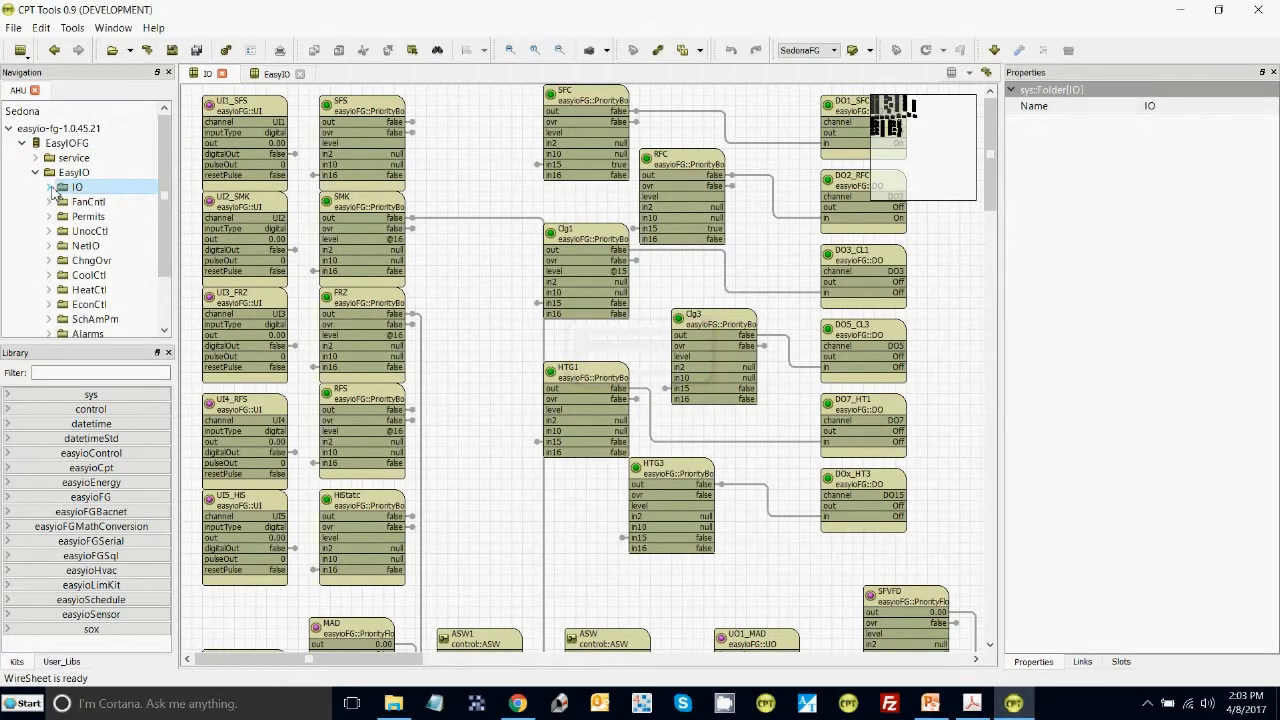
double_click(88, 203)
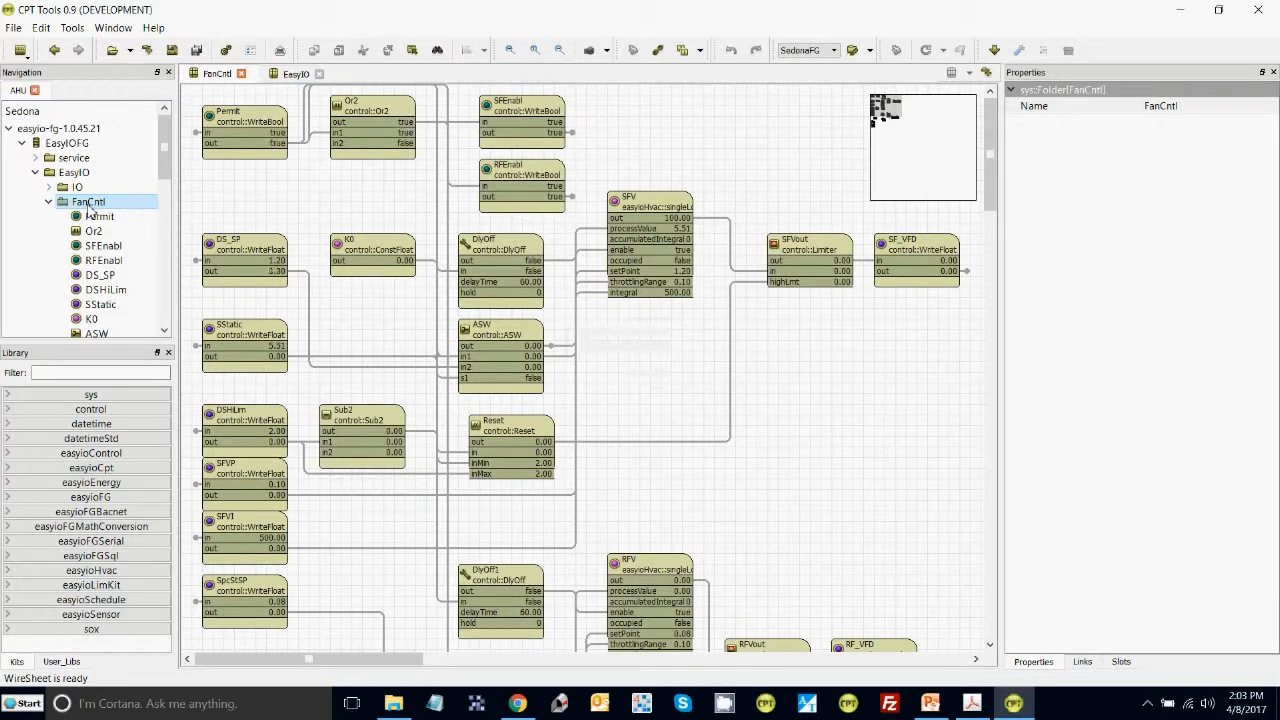
left_click(50, 203)
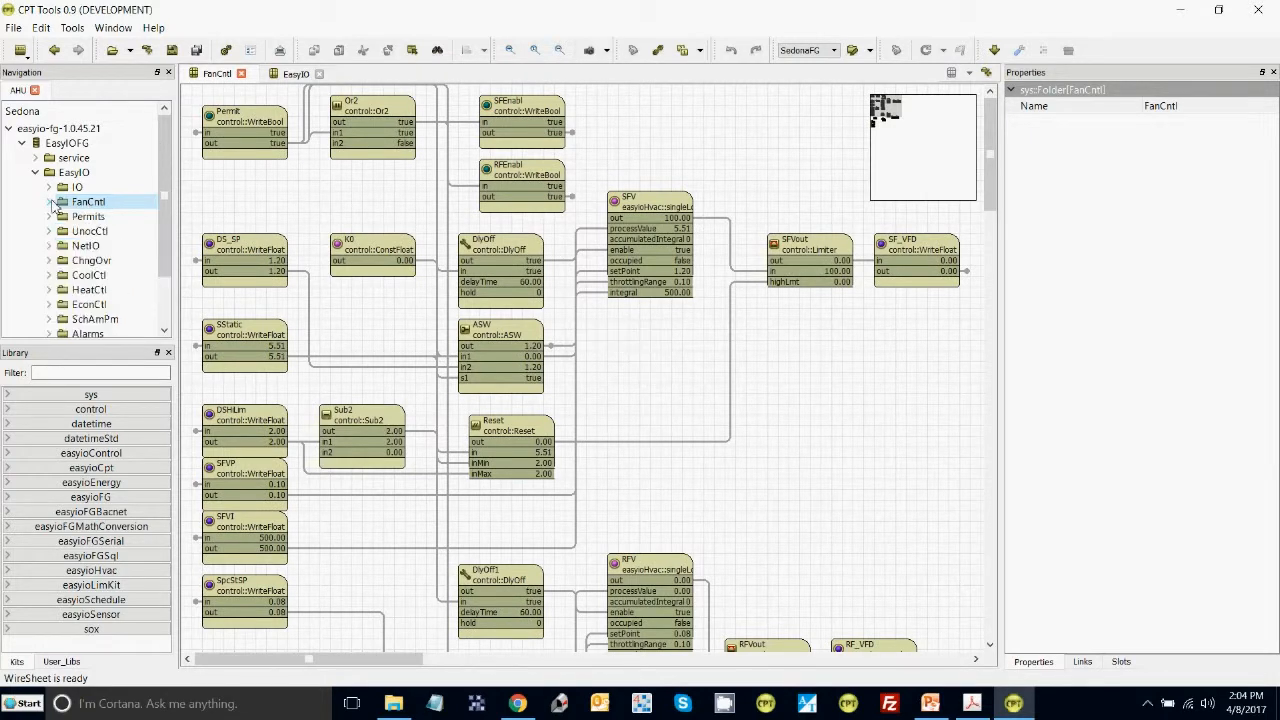
left_click(36, 174)
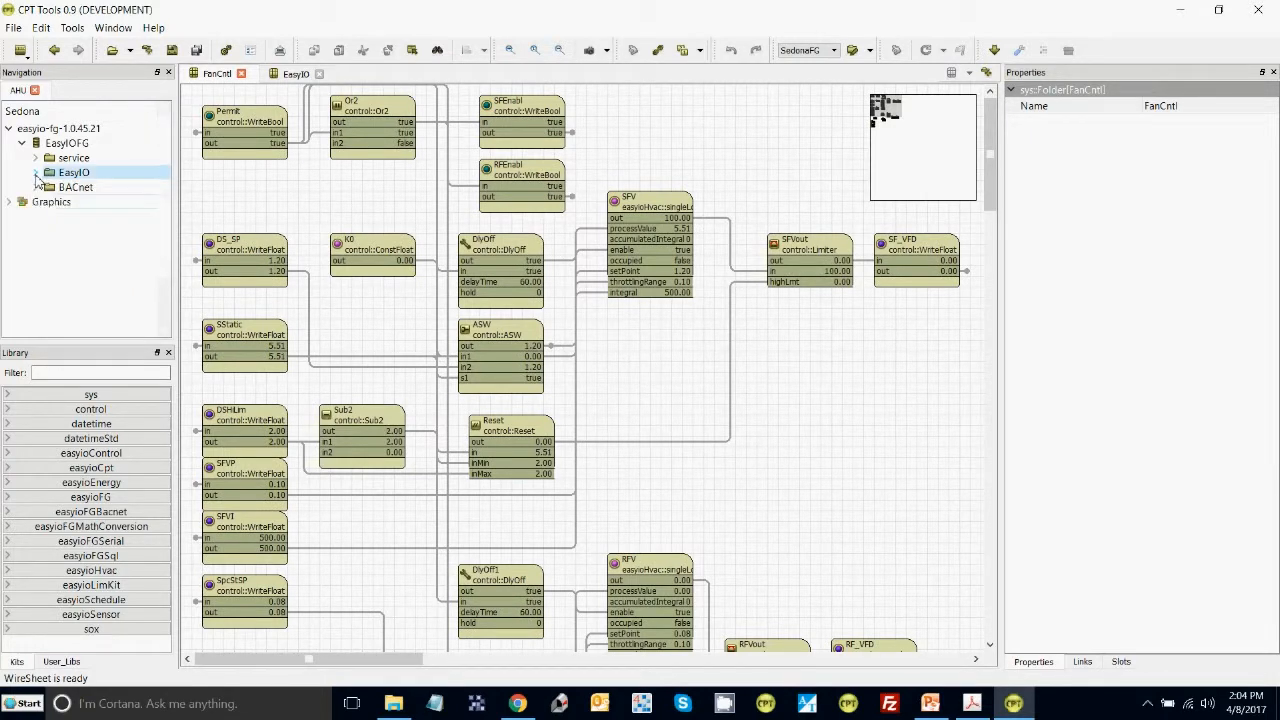
left_click(9, 202)
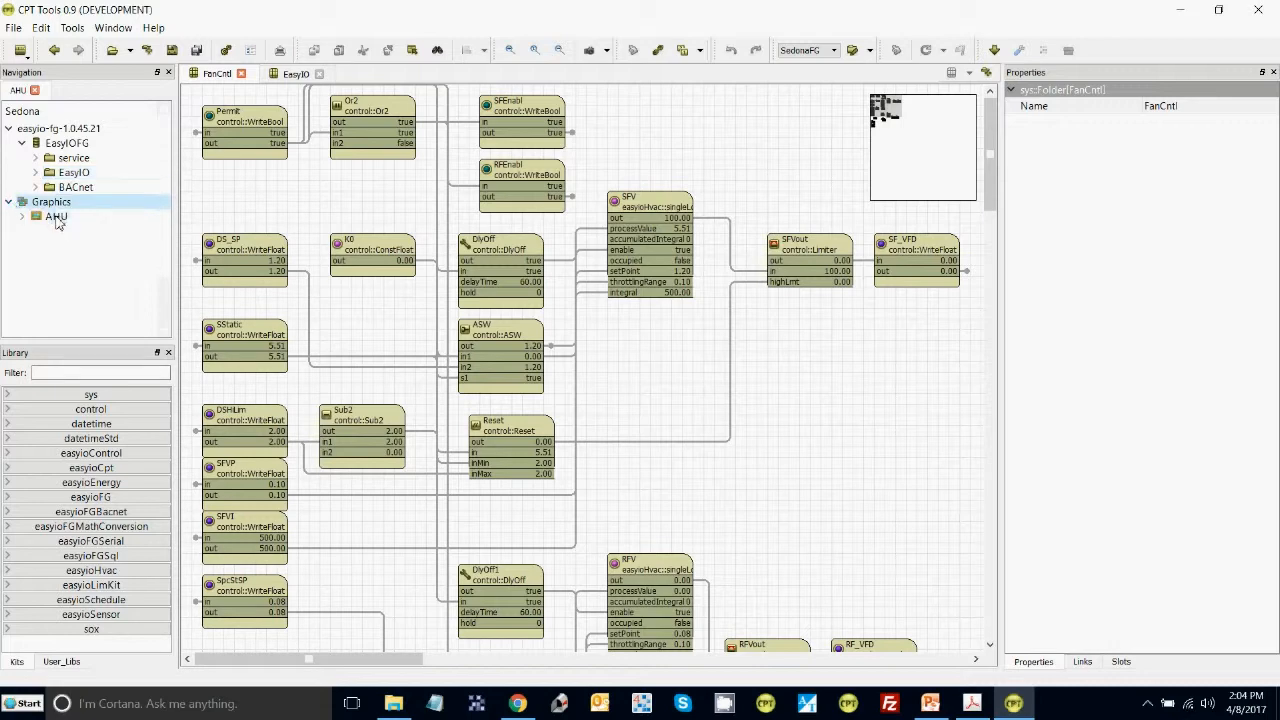
double_click(56, 217)
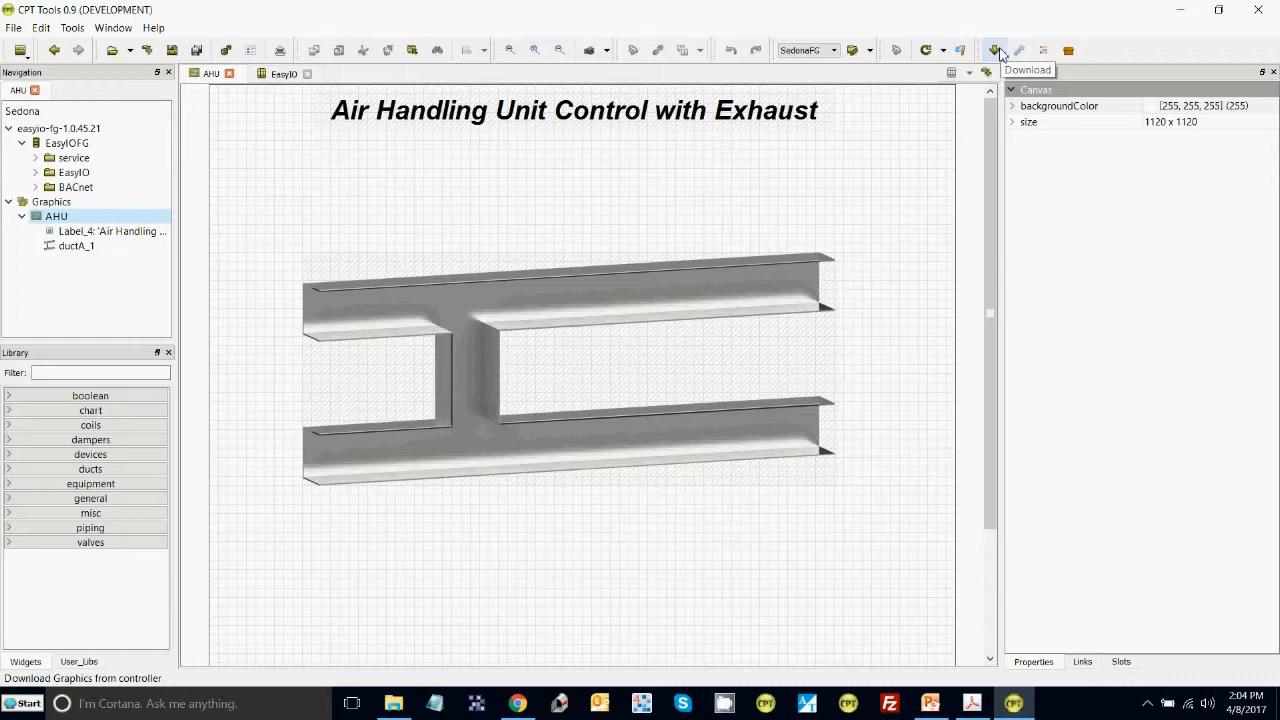
Close CPT Tools and relaunch it from the cpt application in Desktop/EasyIO_April2017/cpt-dev_20170227.
left_click(1260, 18)
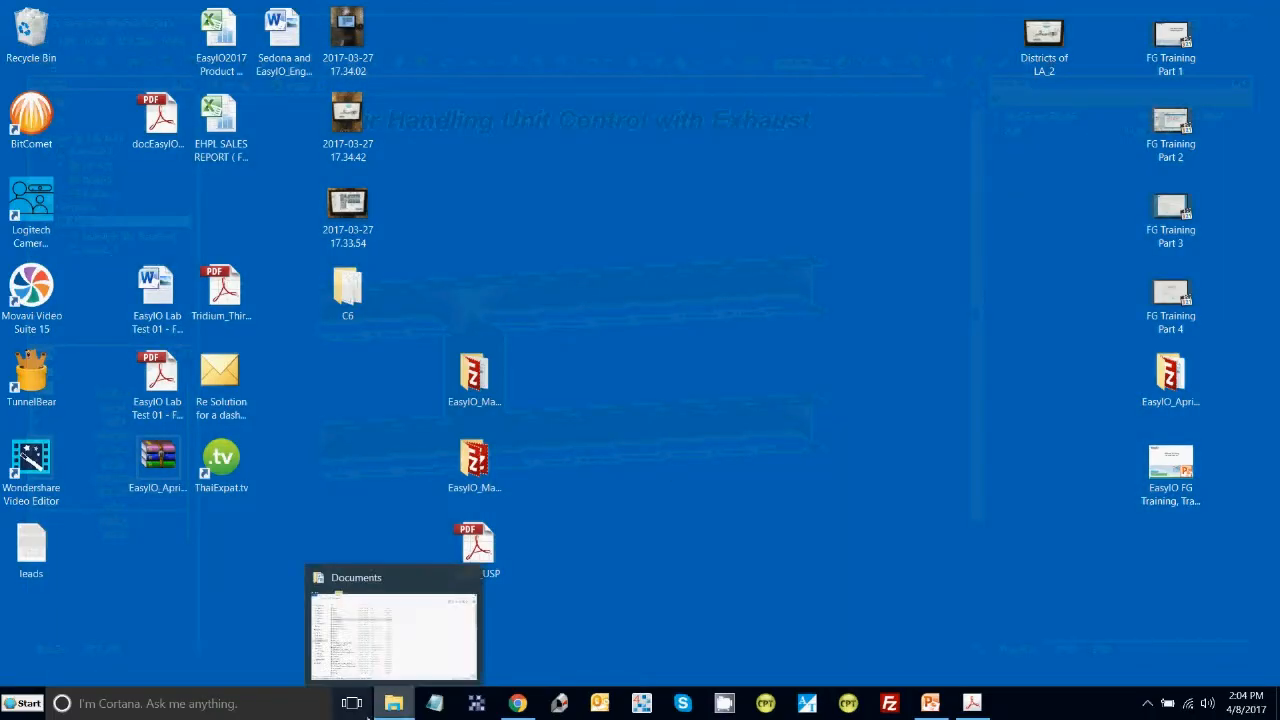
left_click(393, 705)
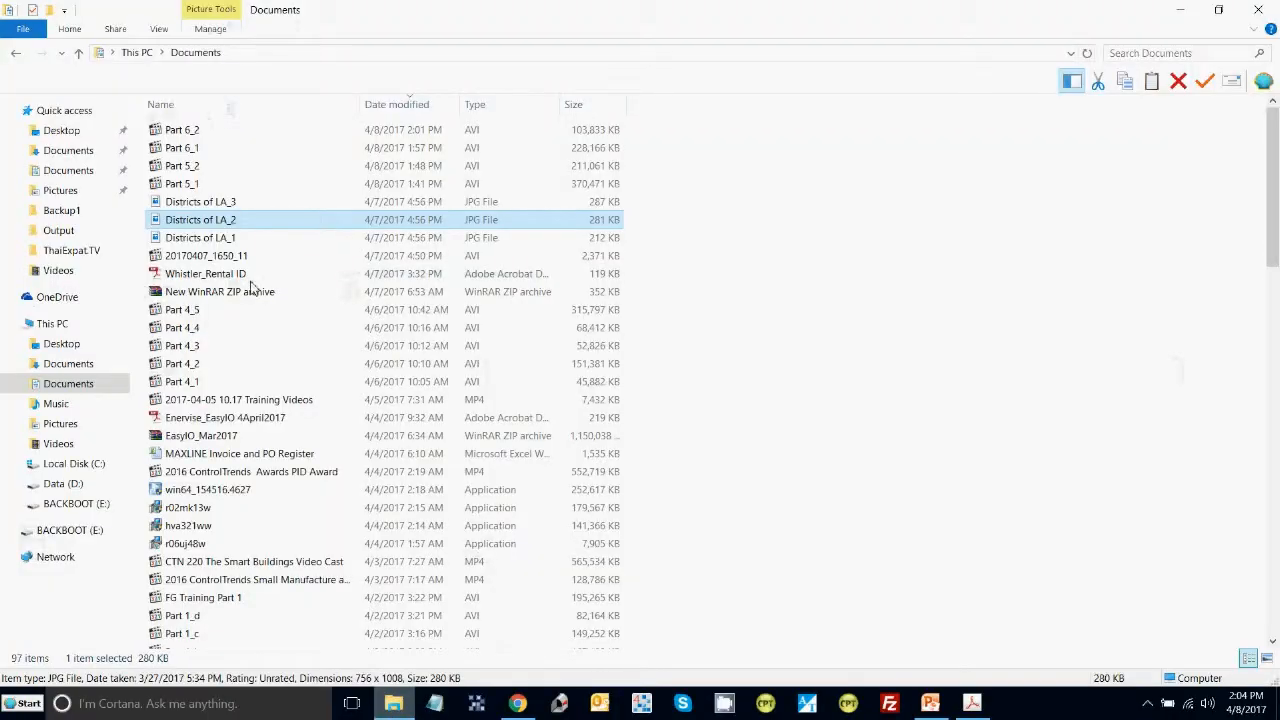
left_click(76, 136)
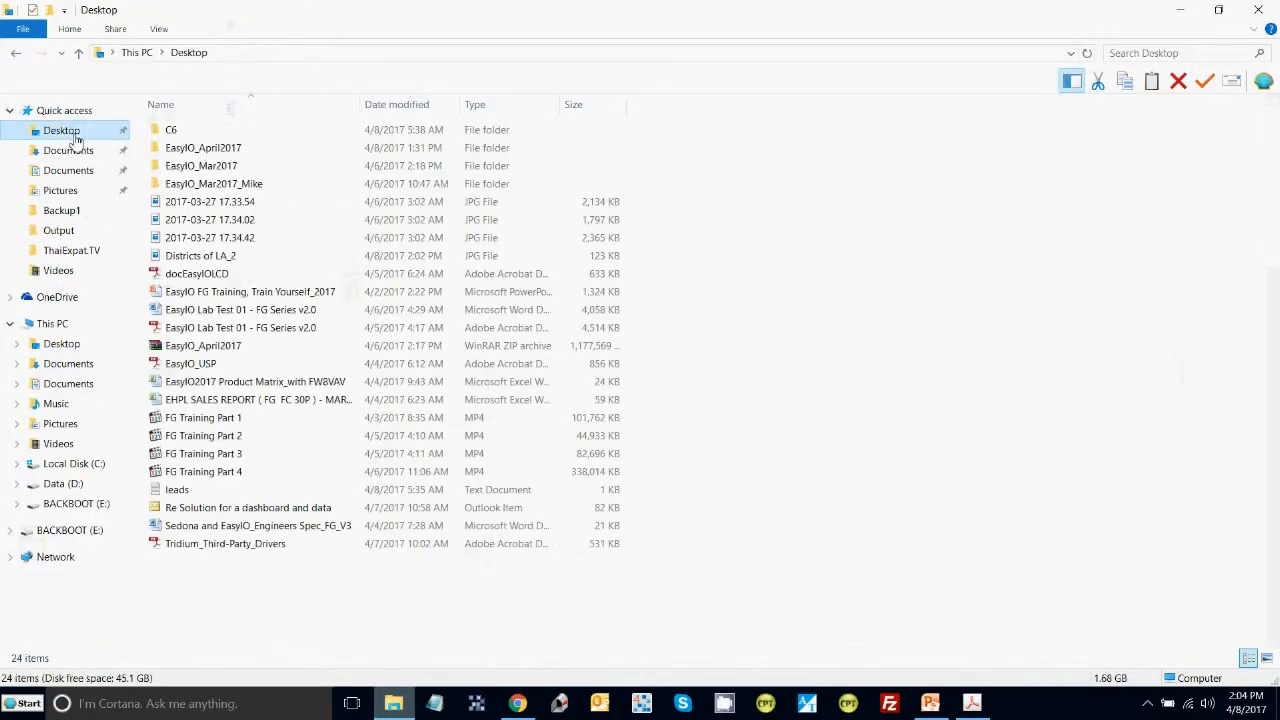
double_click(190, 152)
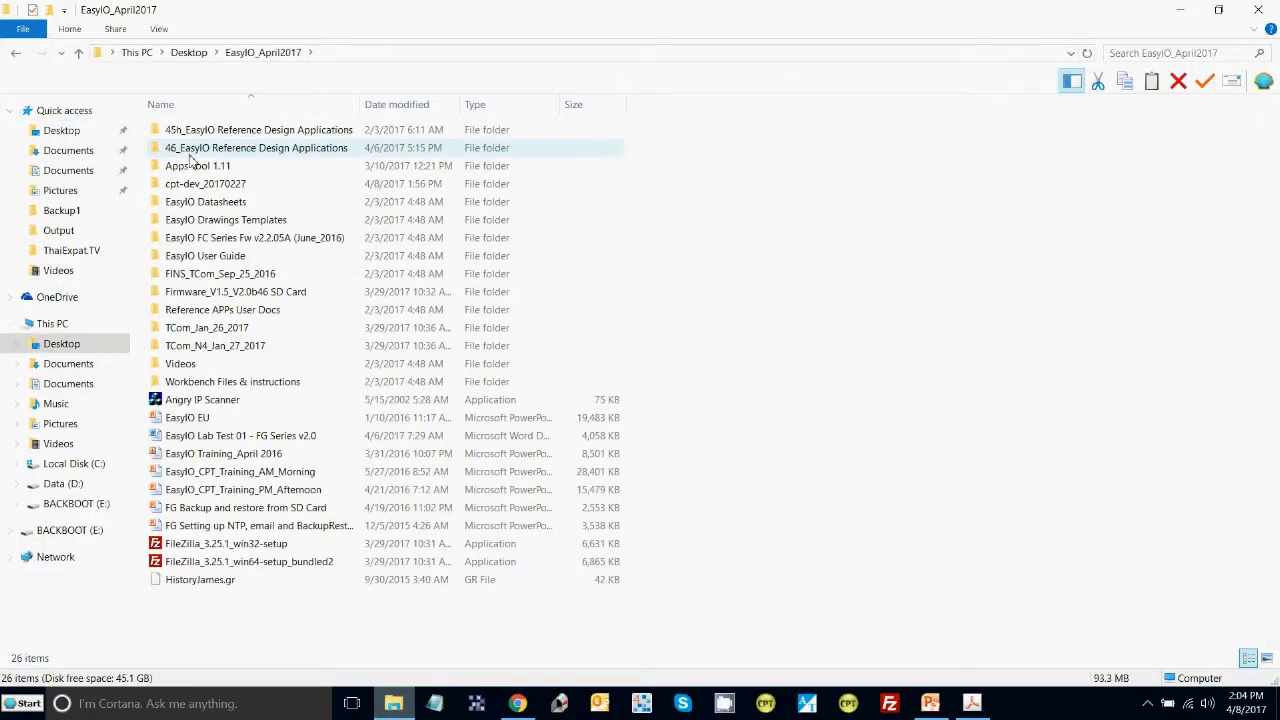
double_click(190, 184)
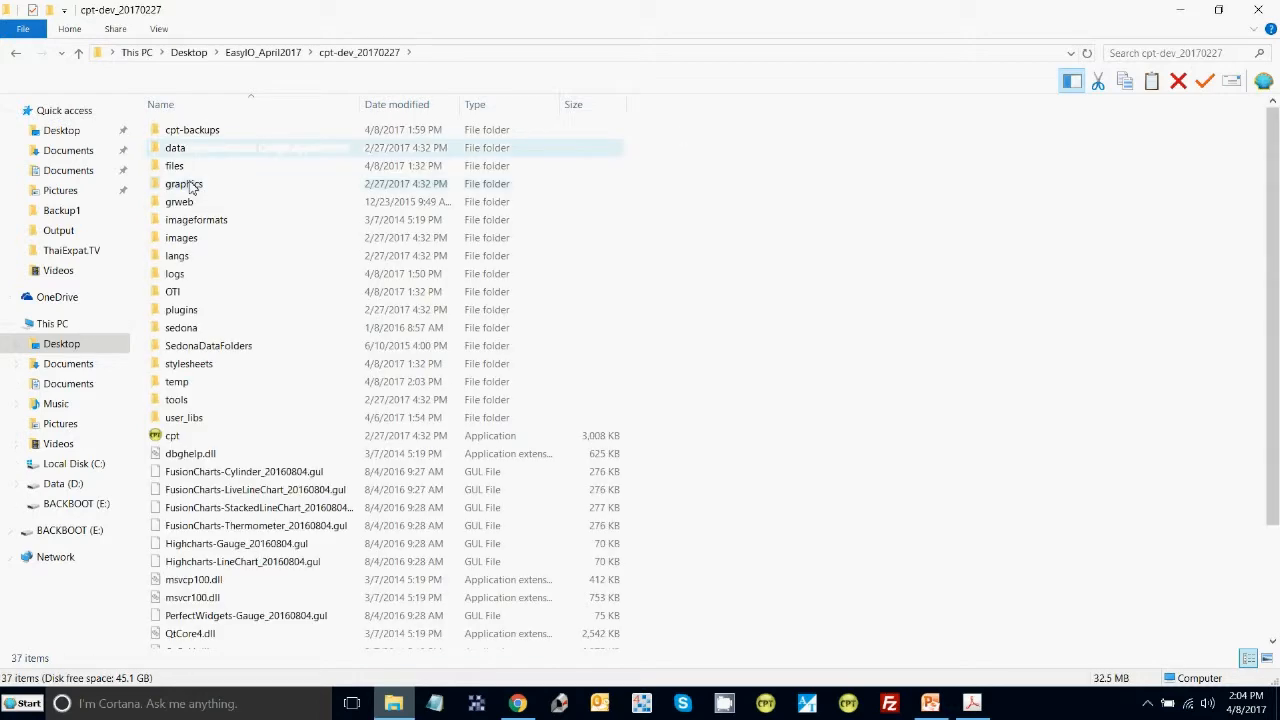
double_click(180, 437)
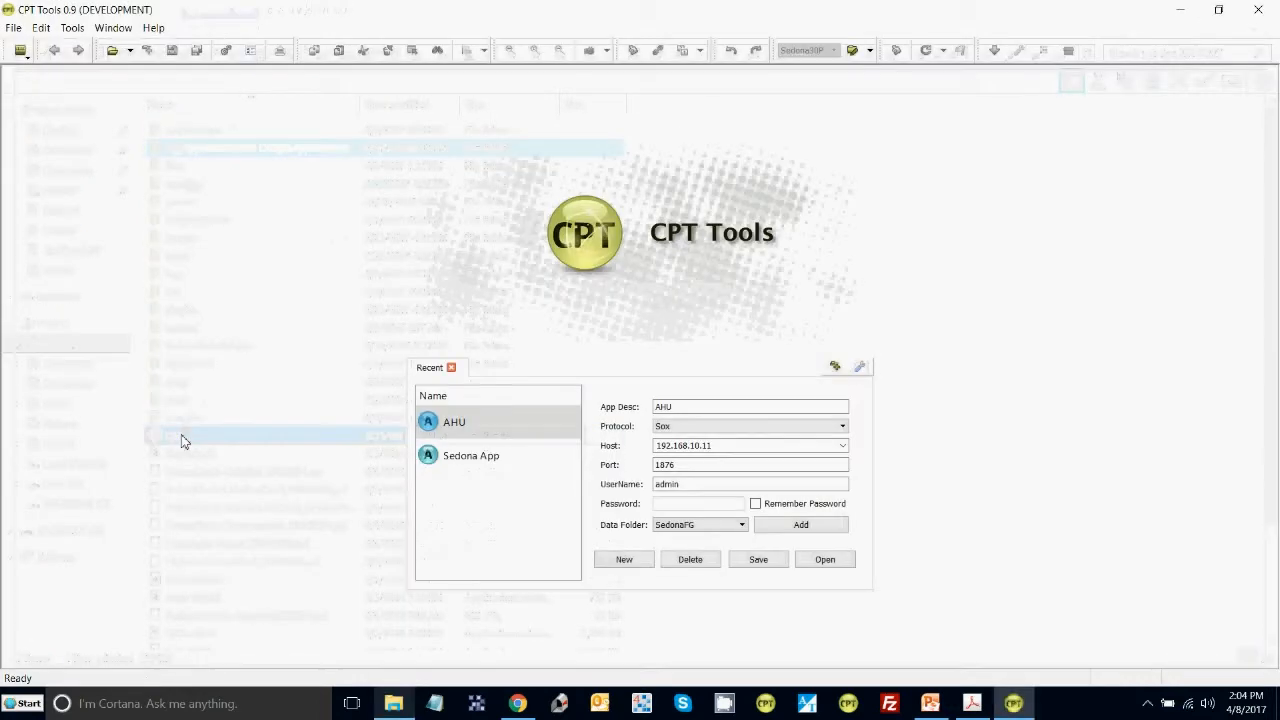
Create a new connection described as VAVAHU based on the AHU entry and open it with the account password.
left_click(490, 421)
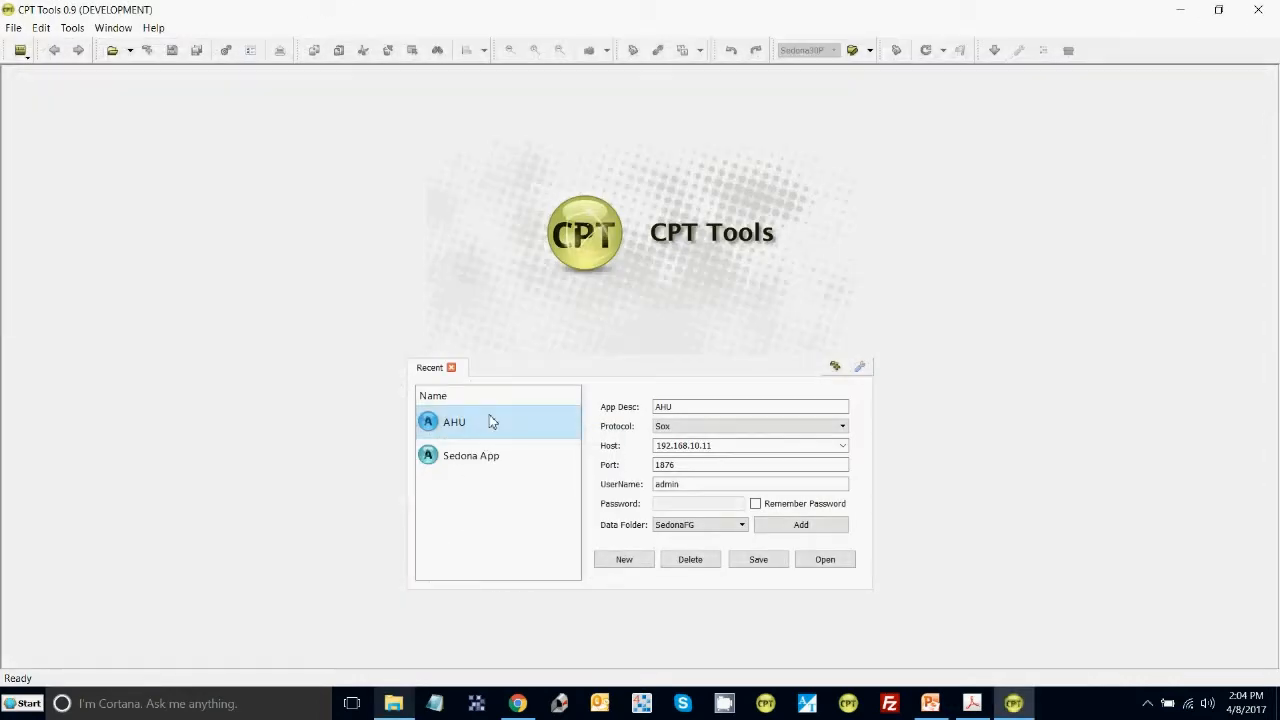
left_click(624, 560)
left_click_drag(714, 408, 566, 398)
type("VAV")
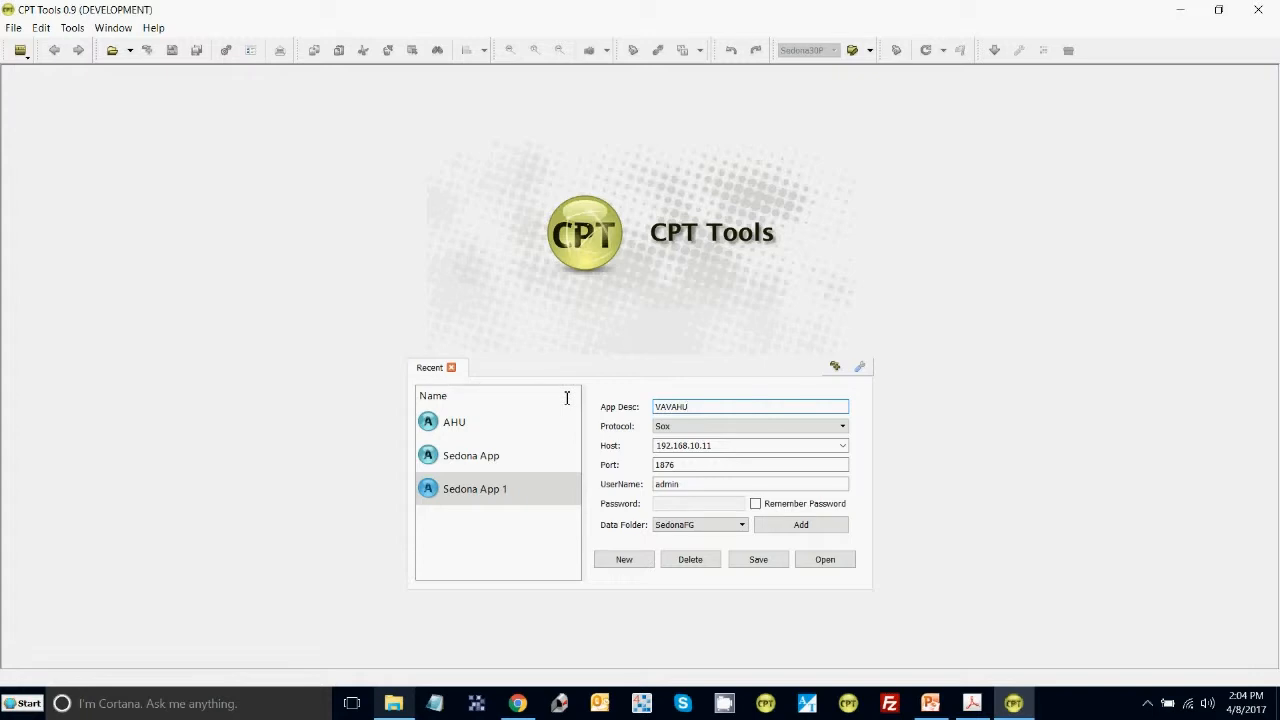
type("AHU")
left_click(820, 570)
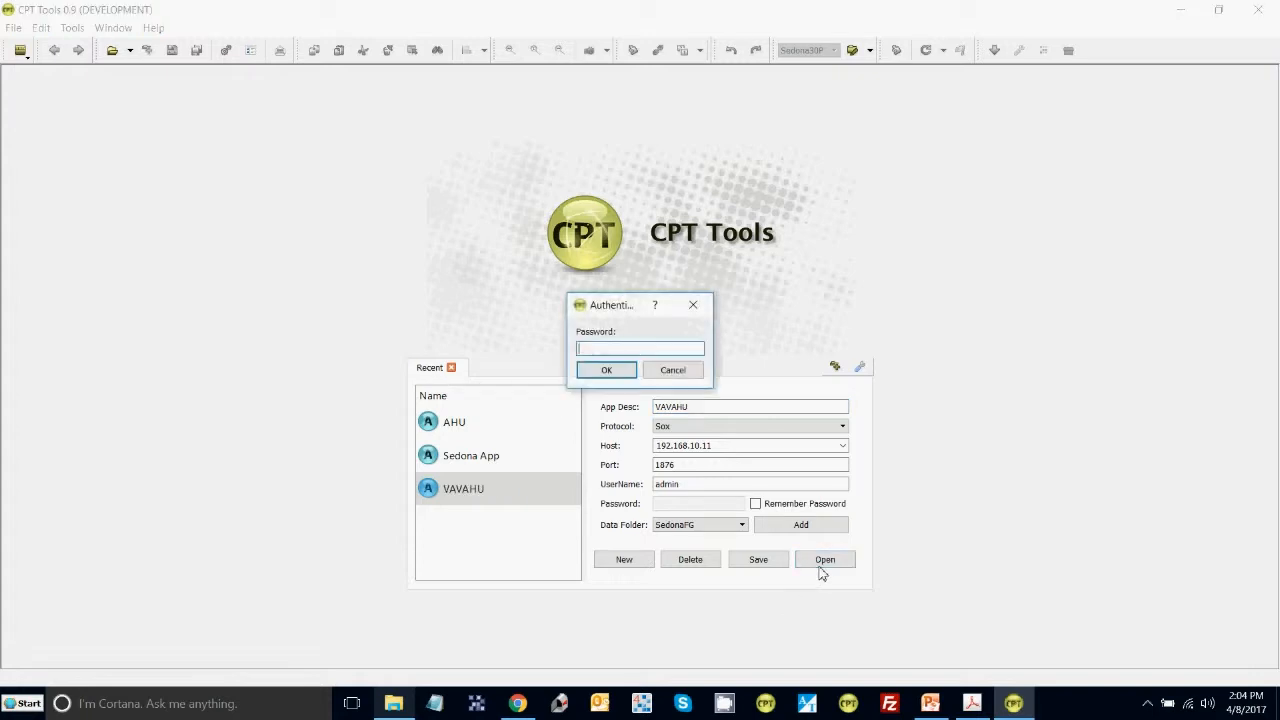
left_click(606, 370)
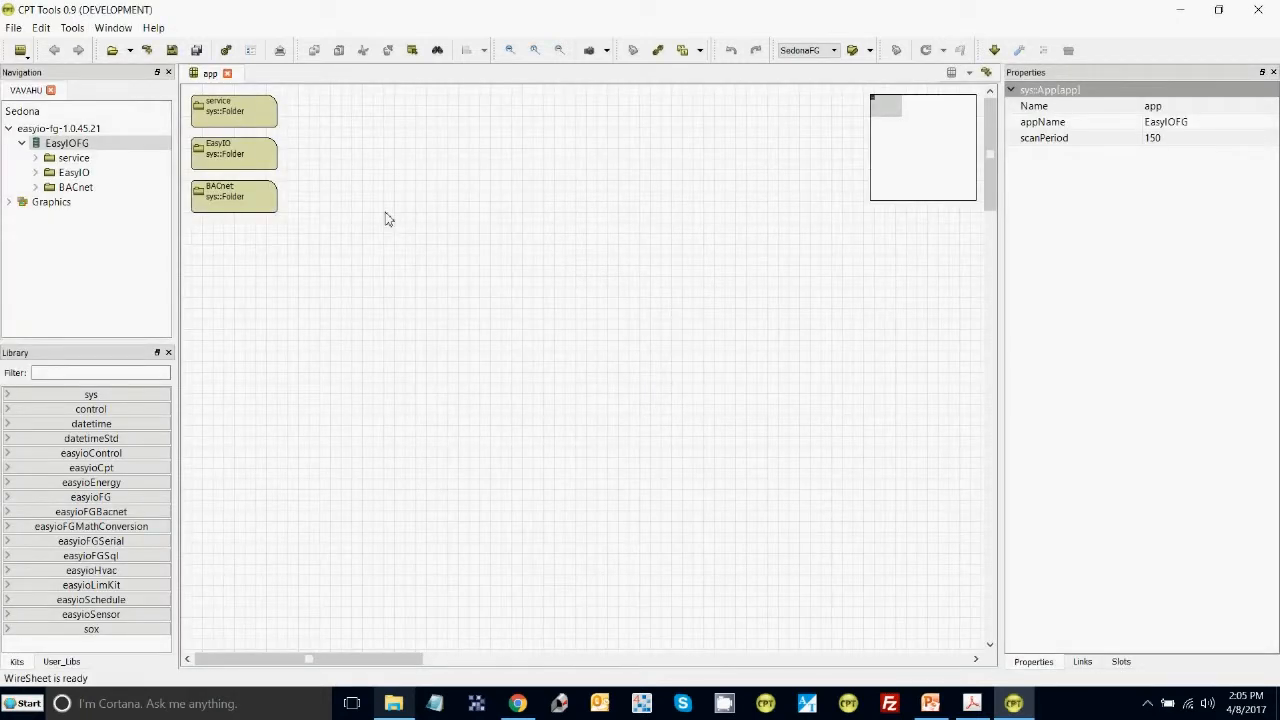
From the Welcome graphic, download the graphics from the controller using the webuser login, and open the vavahu page.
left_click(8, 204)
double_click(64, 219)
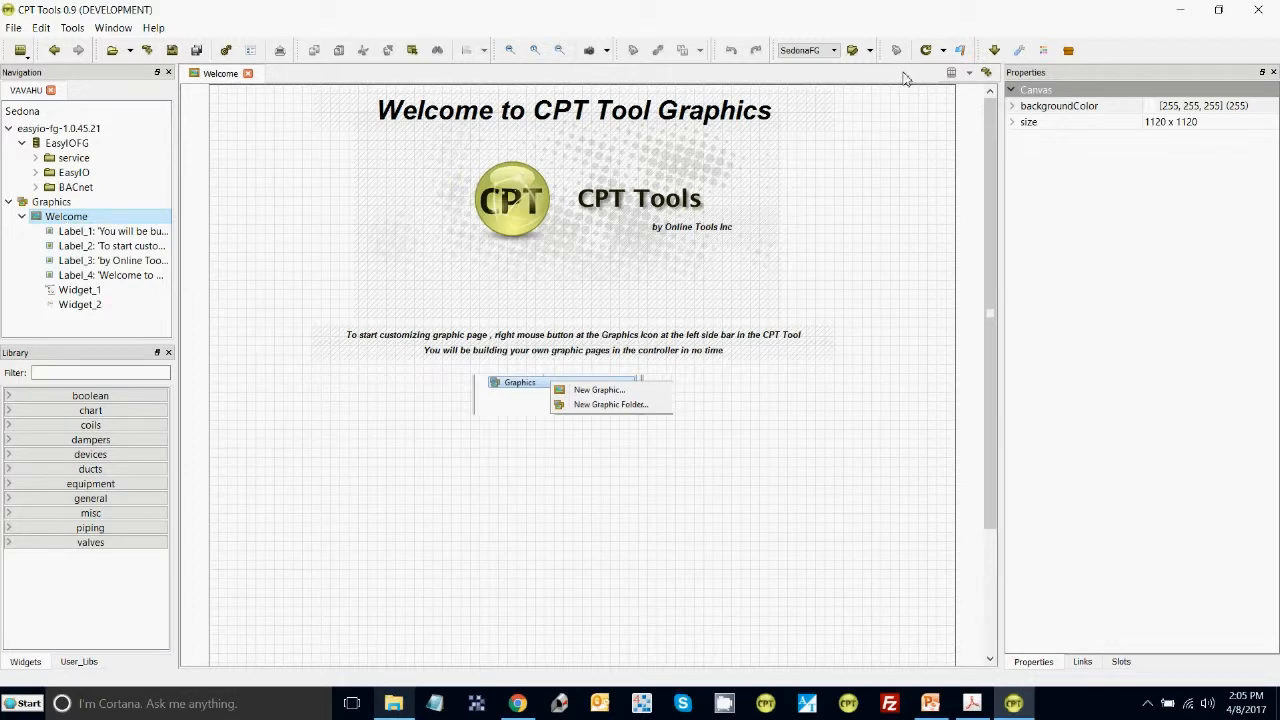
left_click(995, 52)
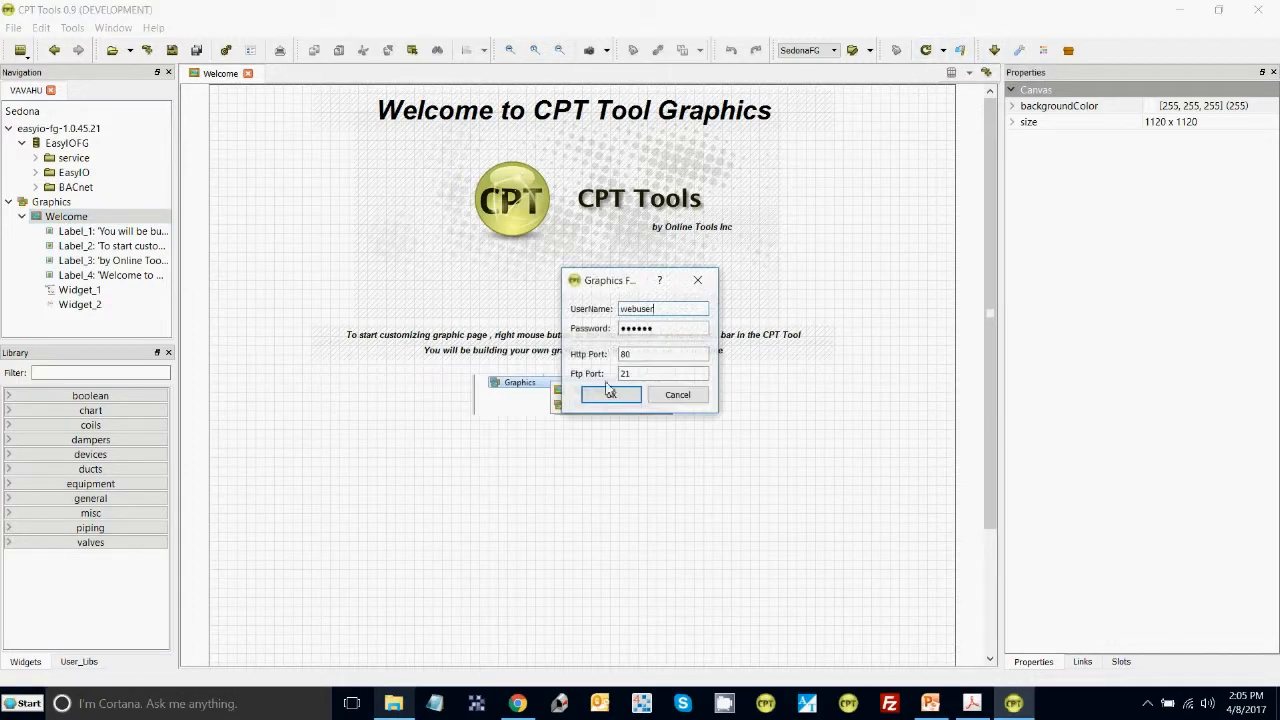
left_click(610, 396)
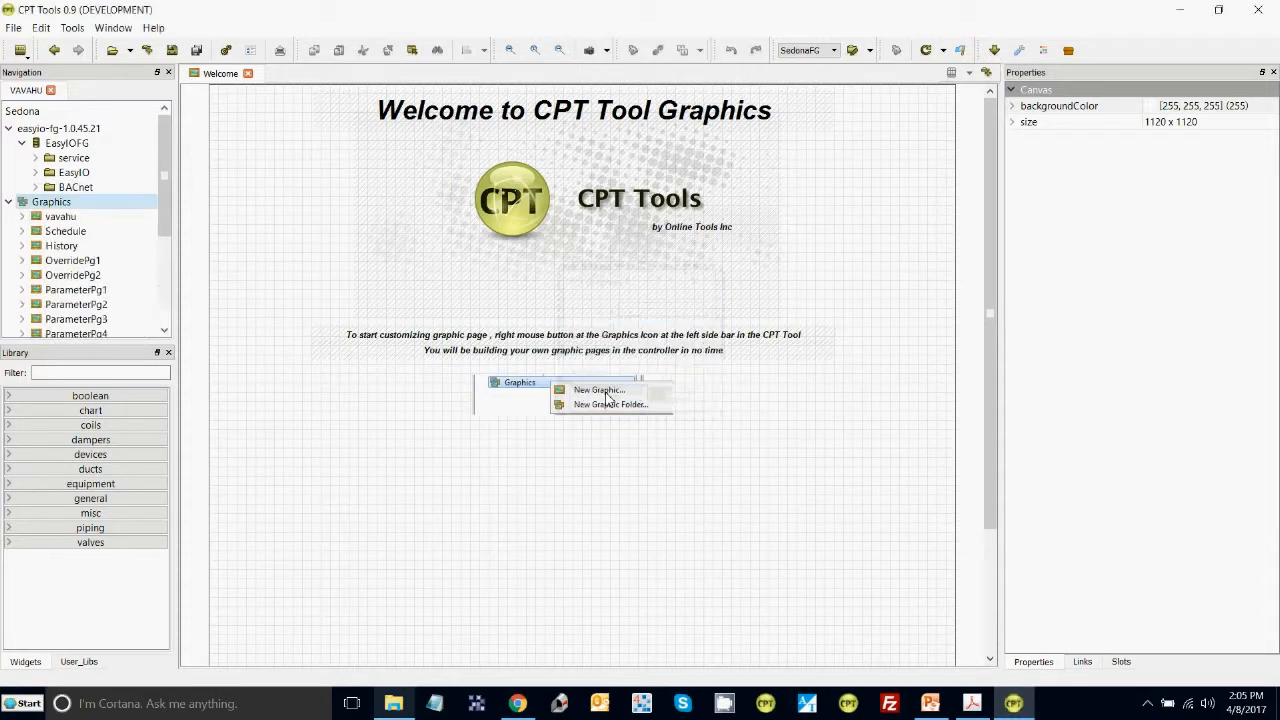
double_click(70, 220)
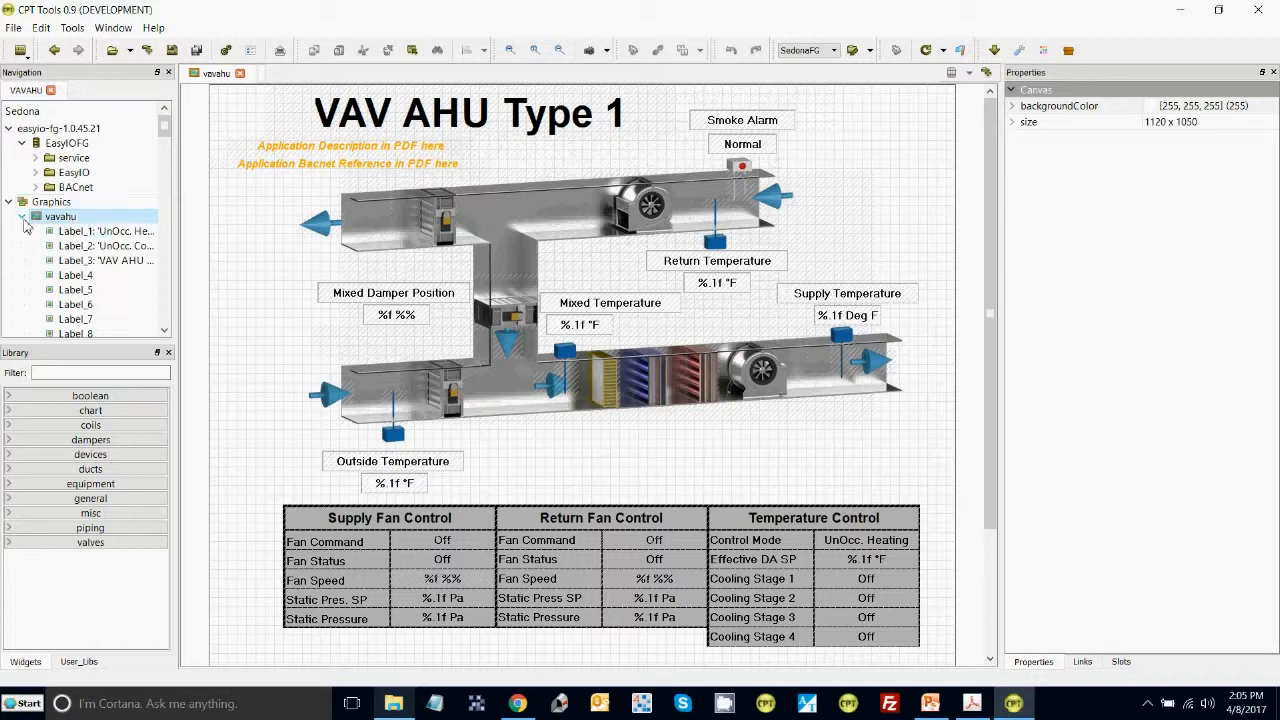
Delete the Welcome graphic from the VAVAHU connection's Graphics and confirm the deletion.
left_click(23, 219)
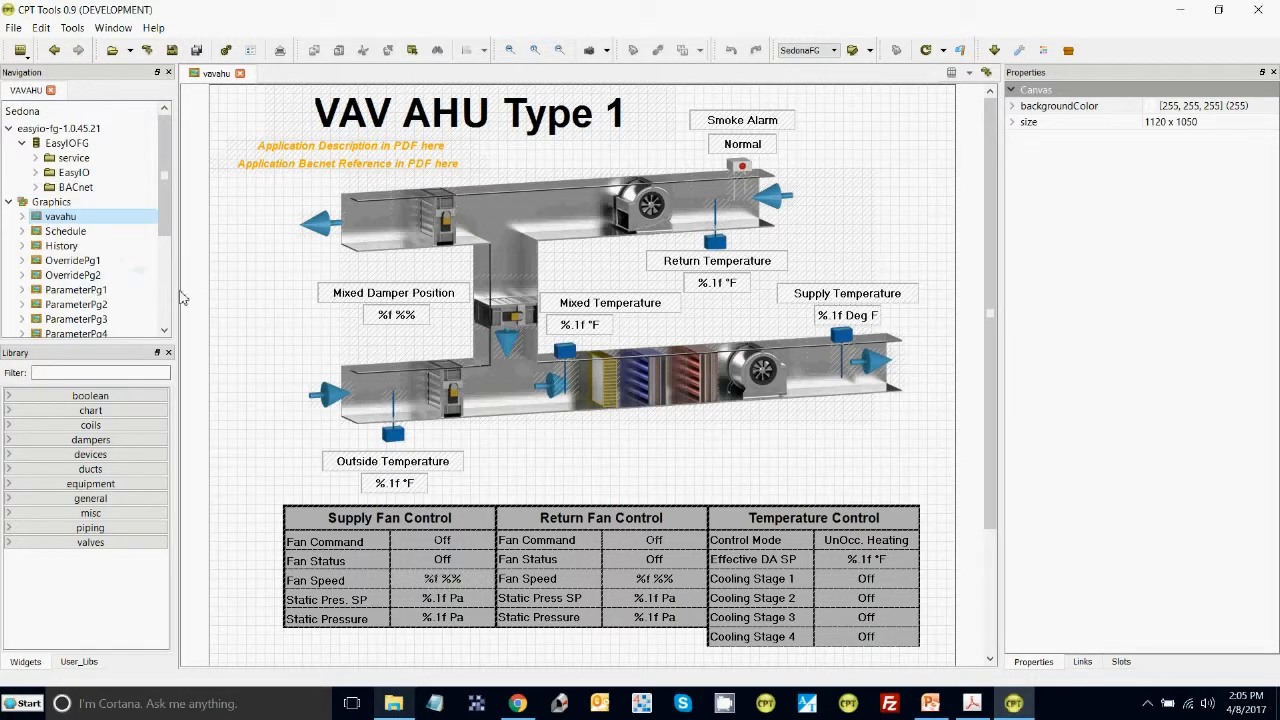
scroll(168, 285, "down", 4)
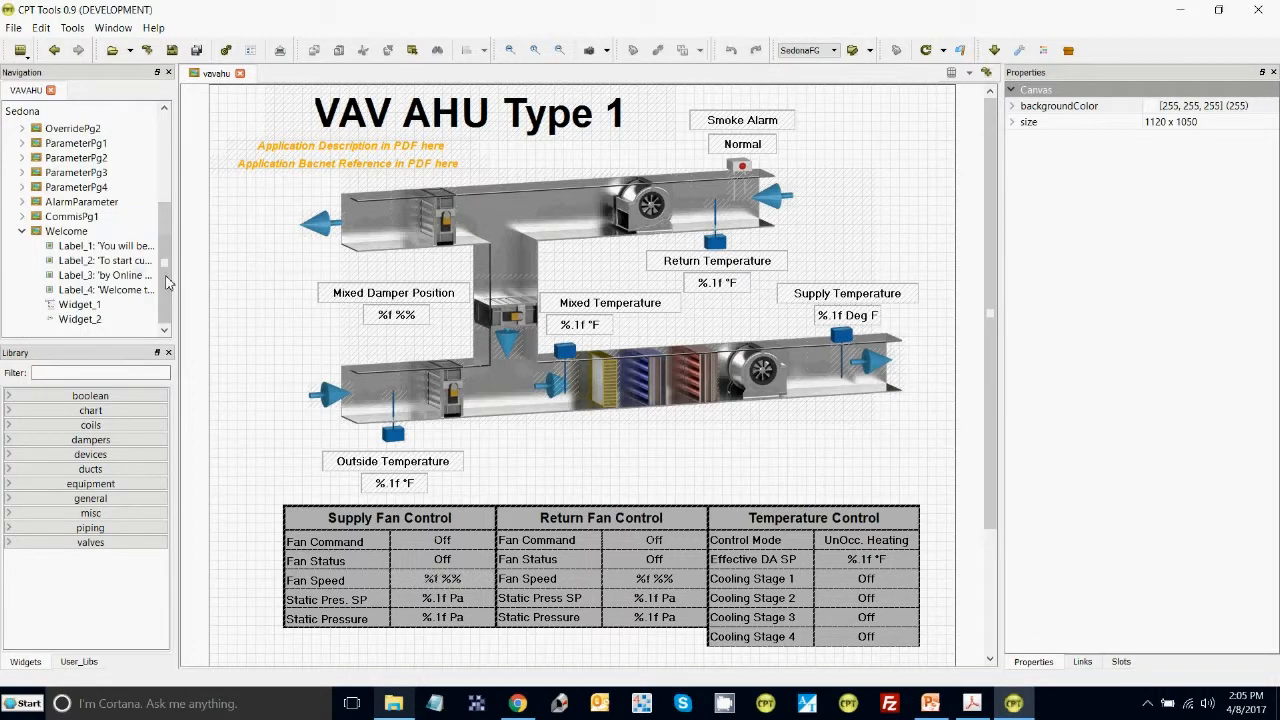
right_click(68, 231)
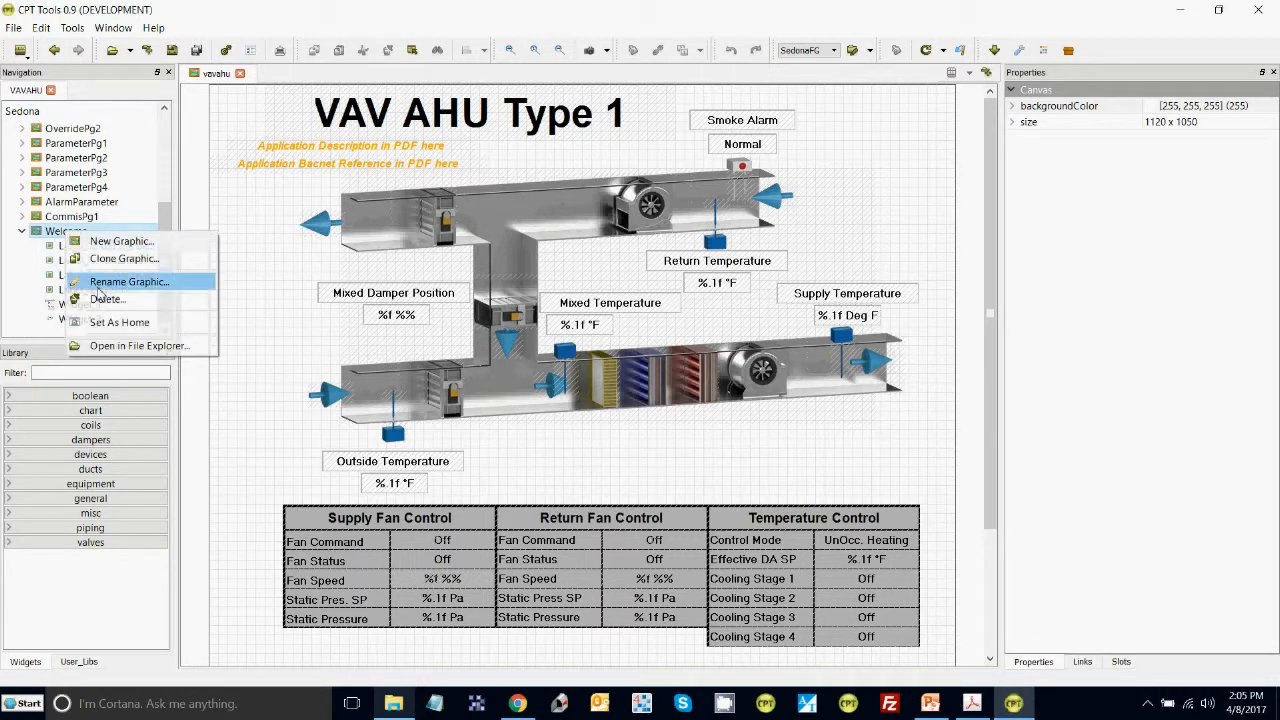
left_click(99, 300)
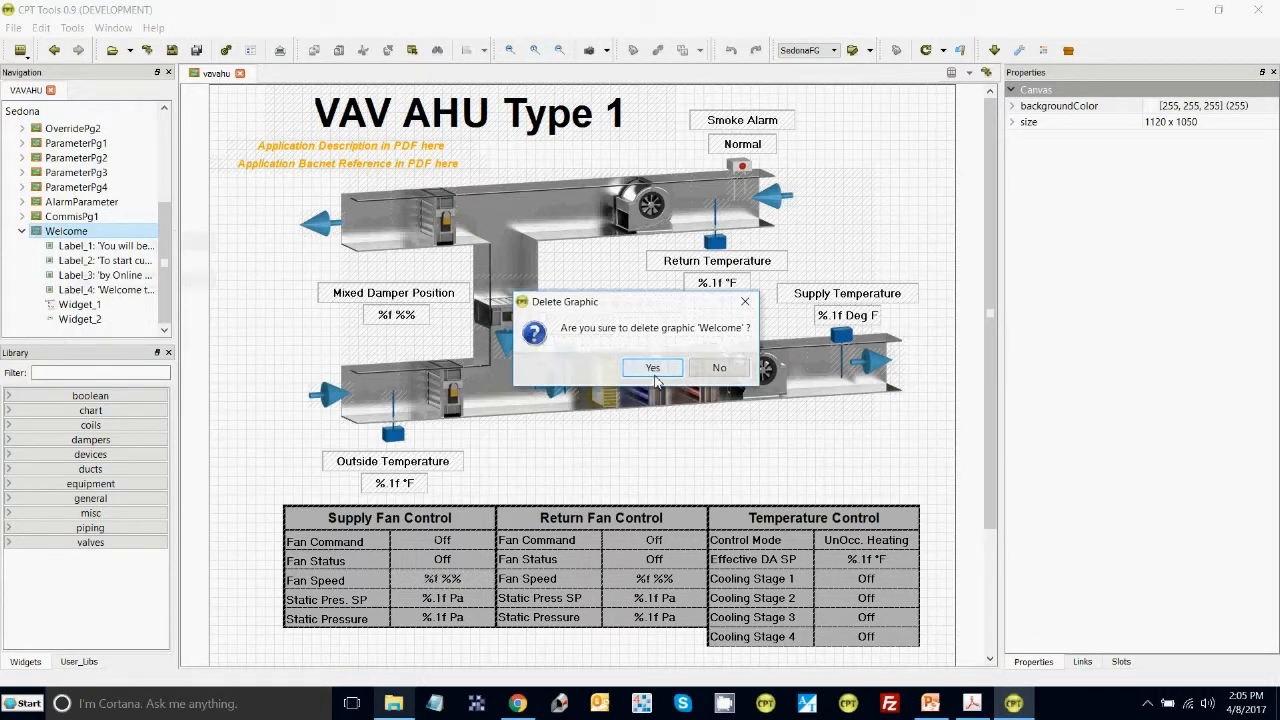
left_click(653, 367)
Set the vavahu graphic as home and deploy the saved changes to the device.
scroll(165, 126, "up", 1)
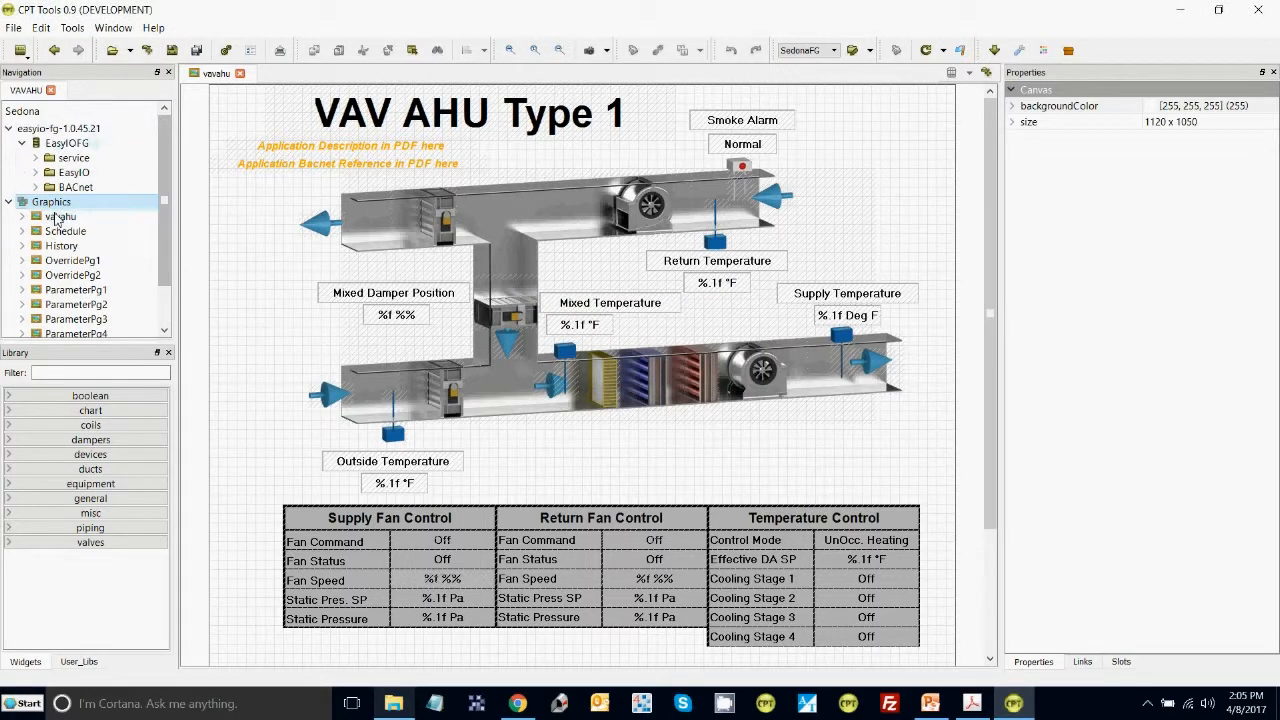
left_click(58, 217)
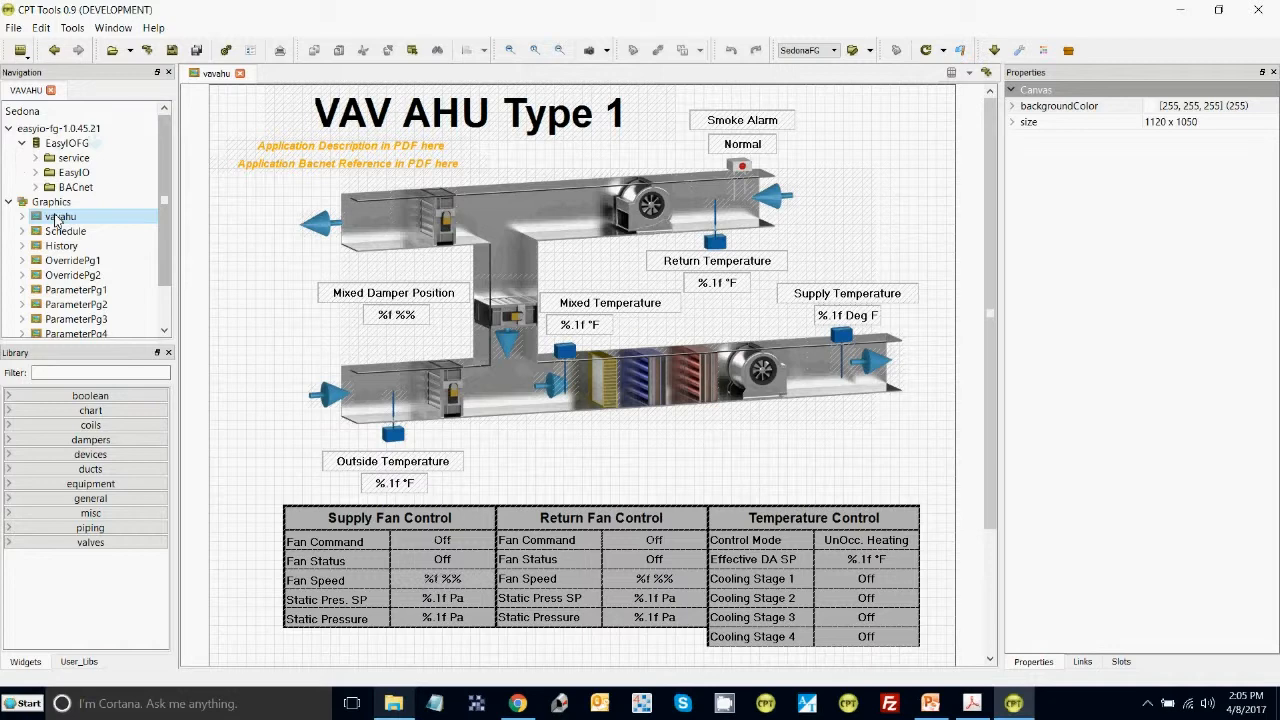
right_click(58, 218)
left_click(84, 304)
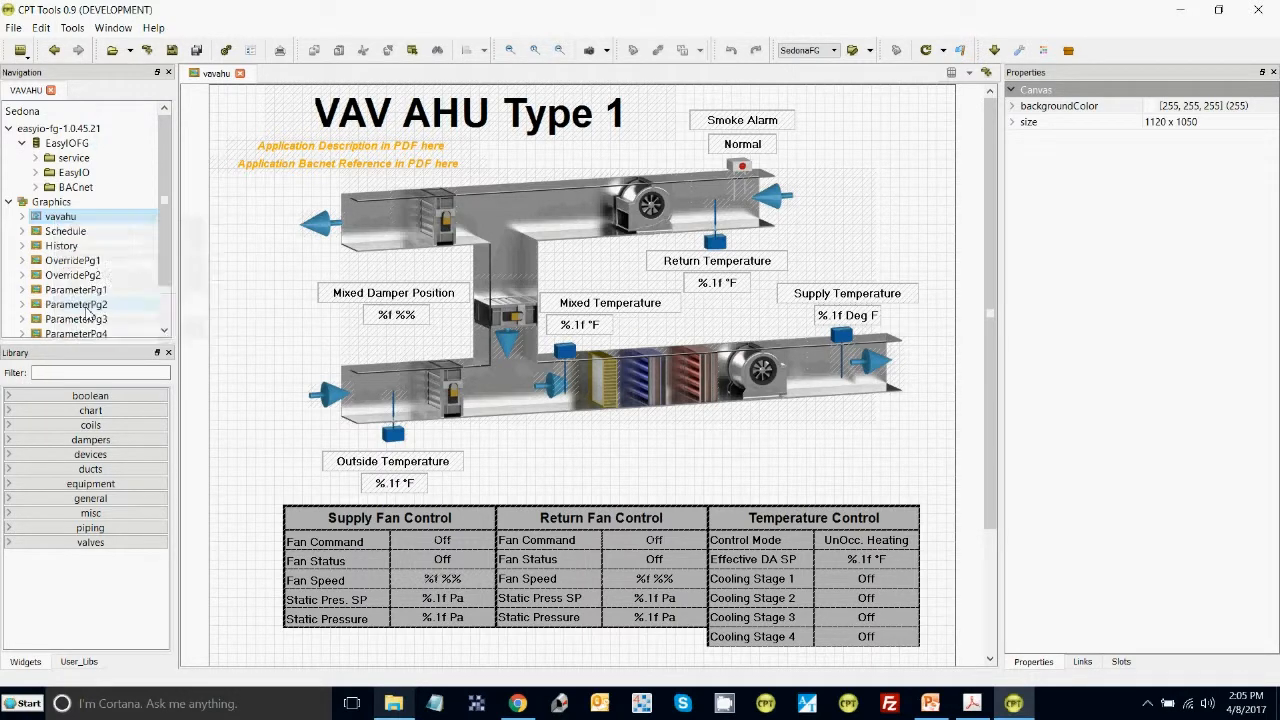
left_click(169, 57)
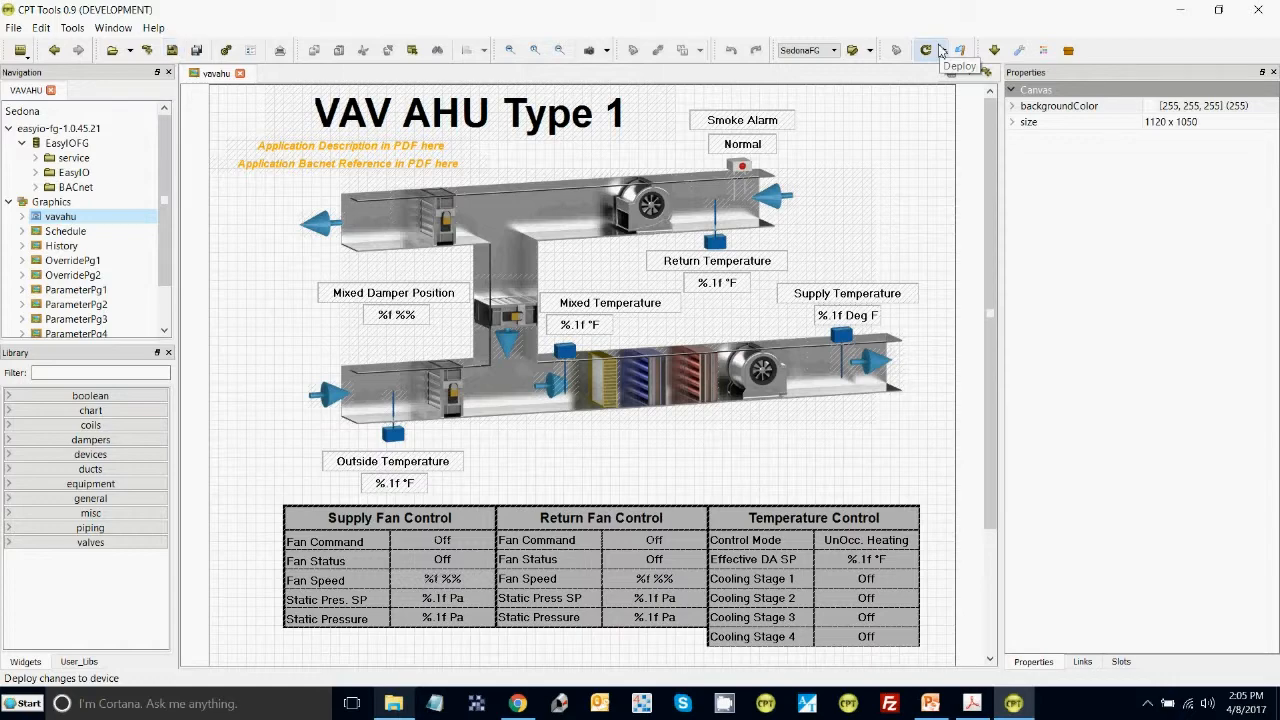
left_click(941, 50)
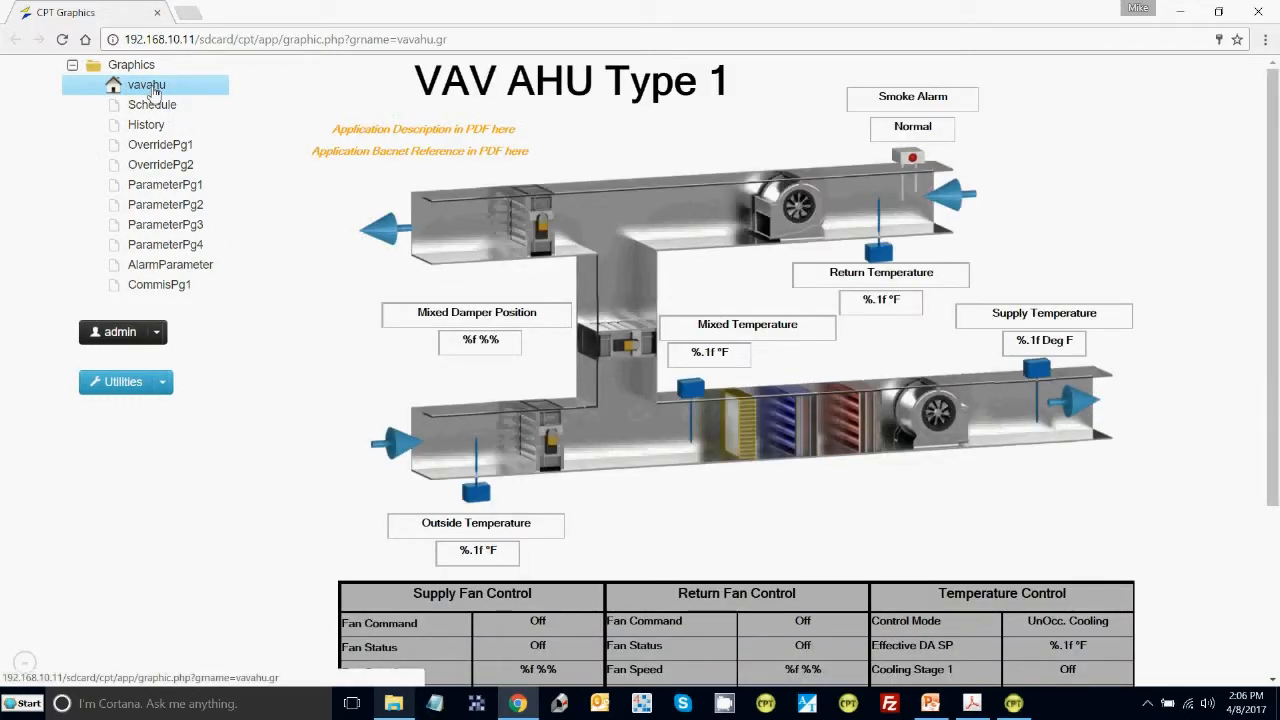
left_click(1264, 40)
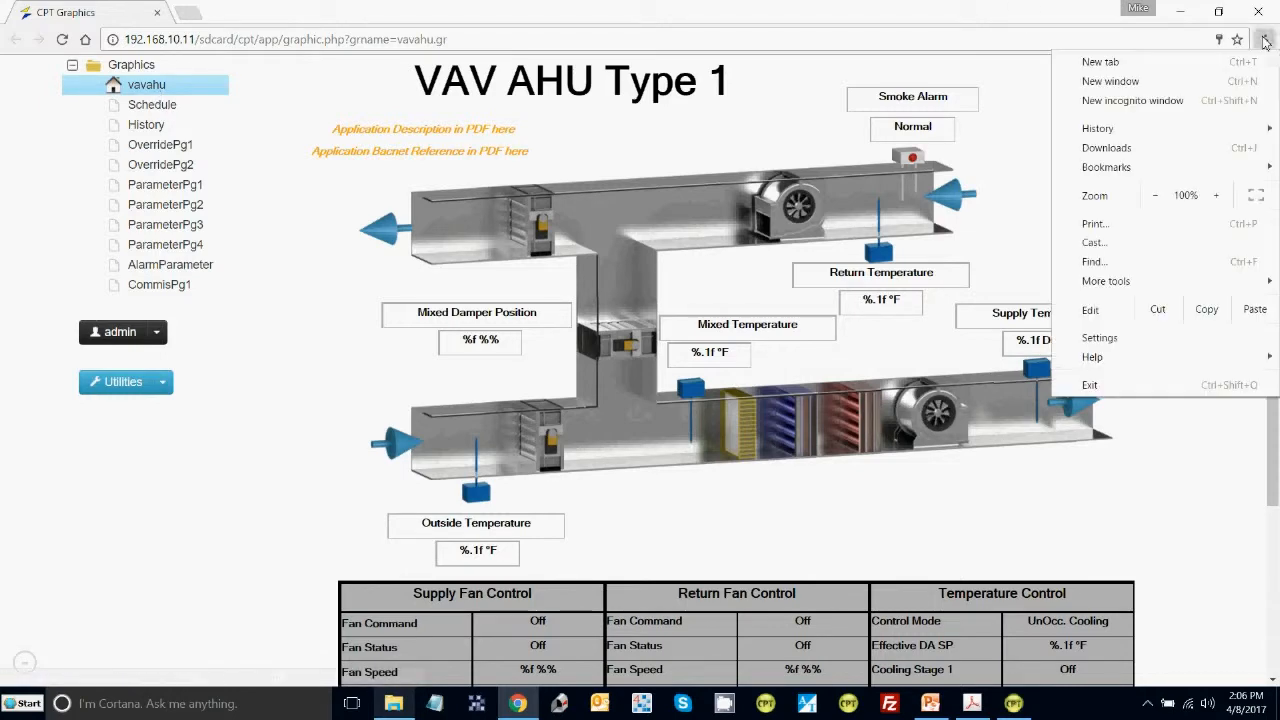
left_click(1155, 196)
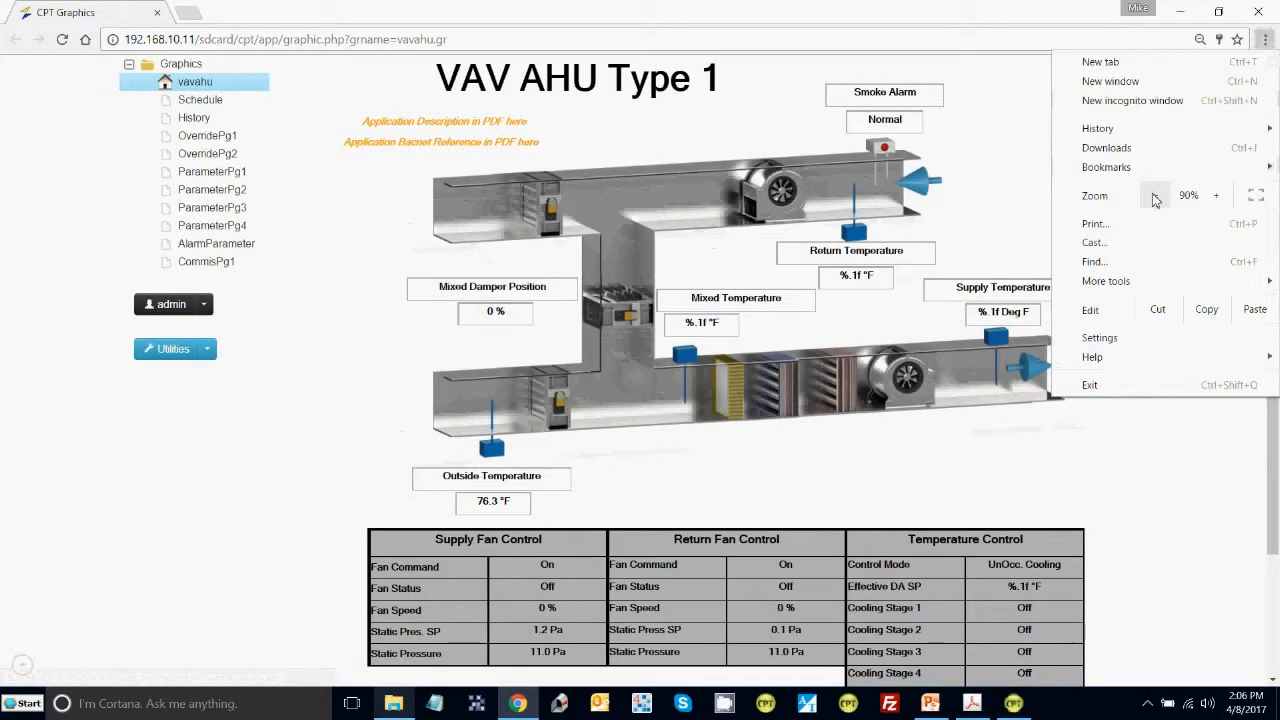
left_click(1155, 196)
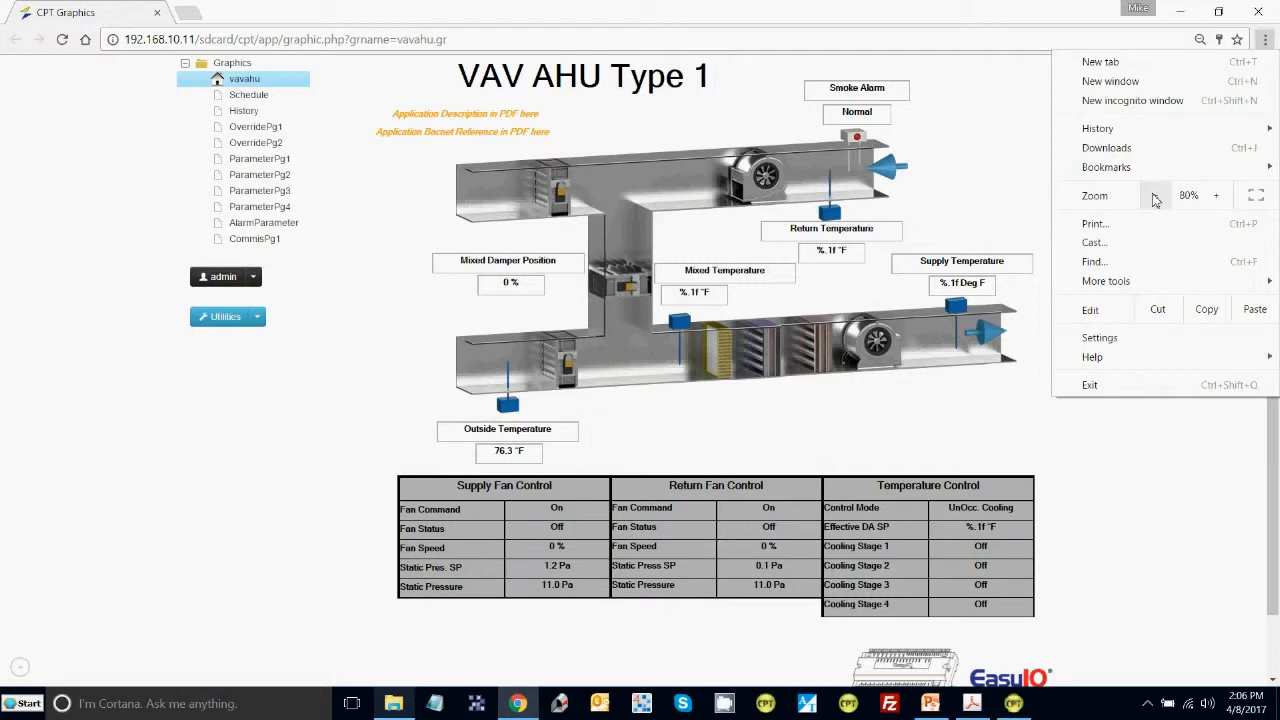
left_click(1216, 196)
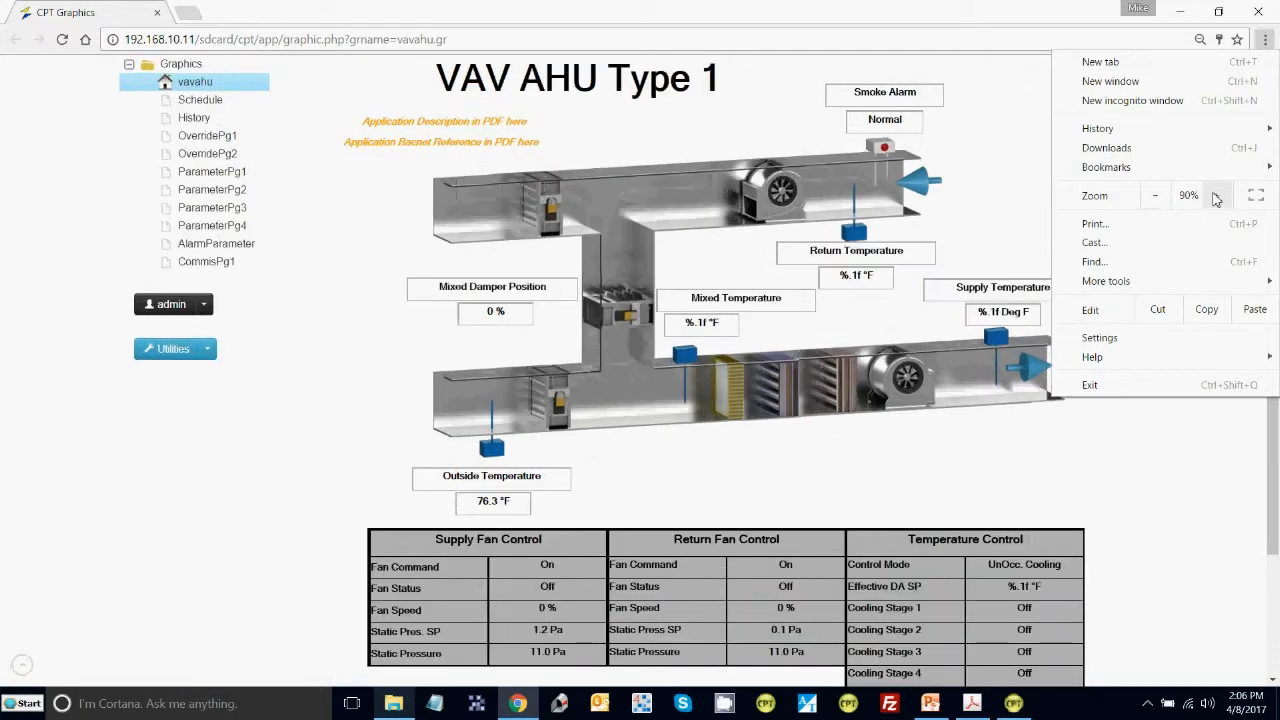
left_click(1216, 196)
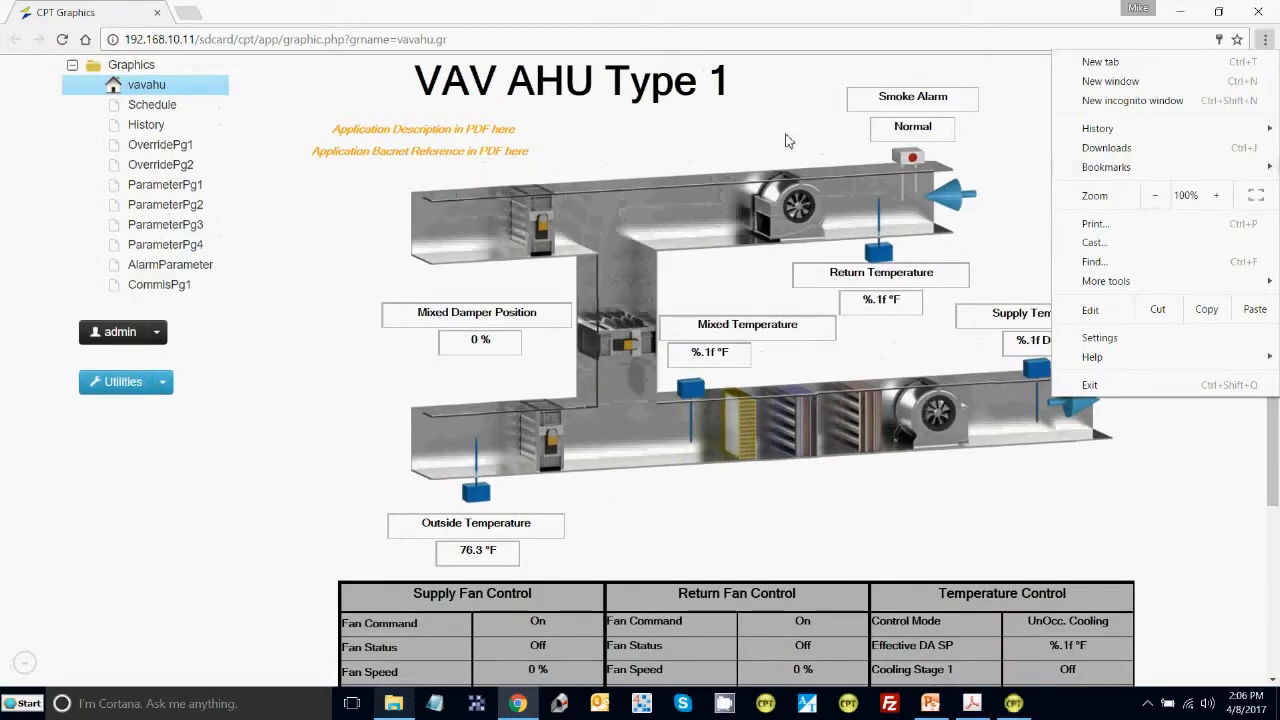
left_click(648, 136)
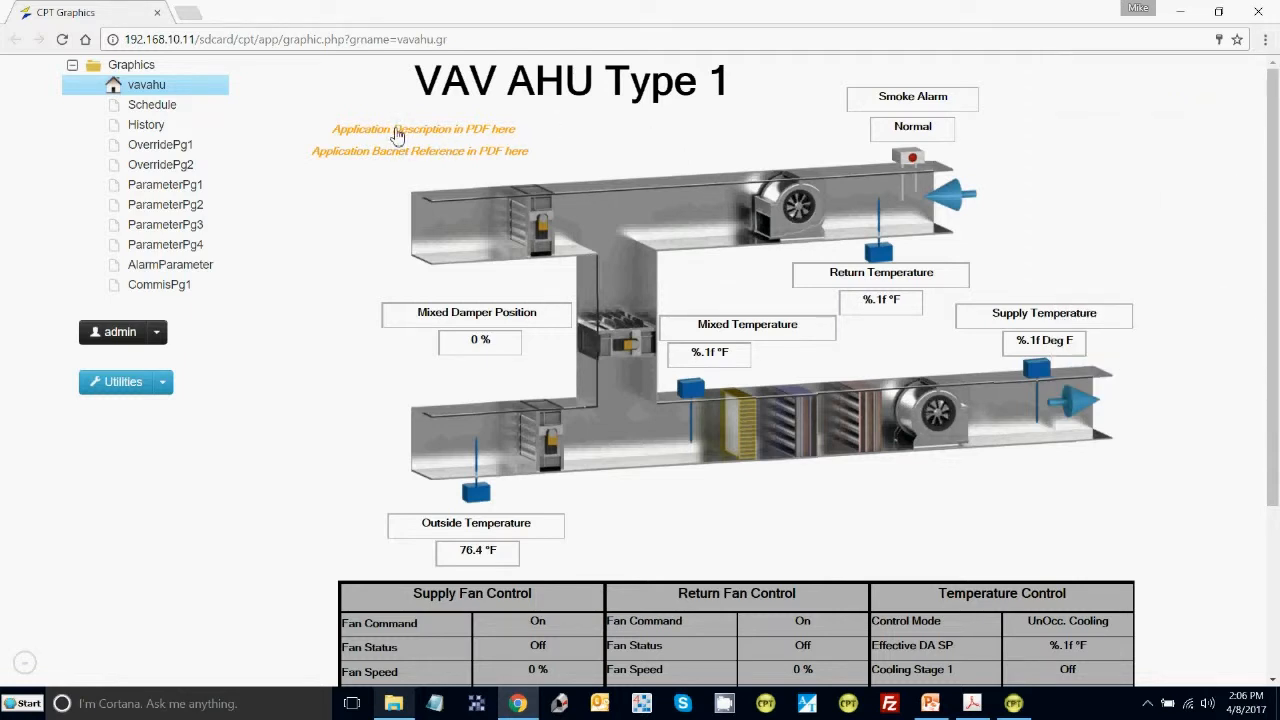
Open the Application Description PDF from the vavahu web page and examine its contents, site map, input points and output points.
left_click(428, 136)
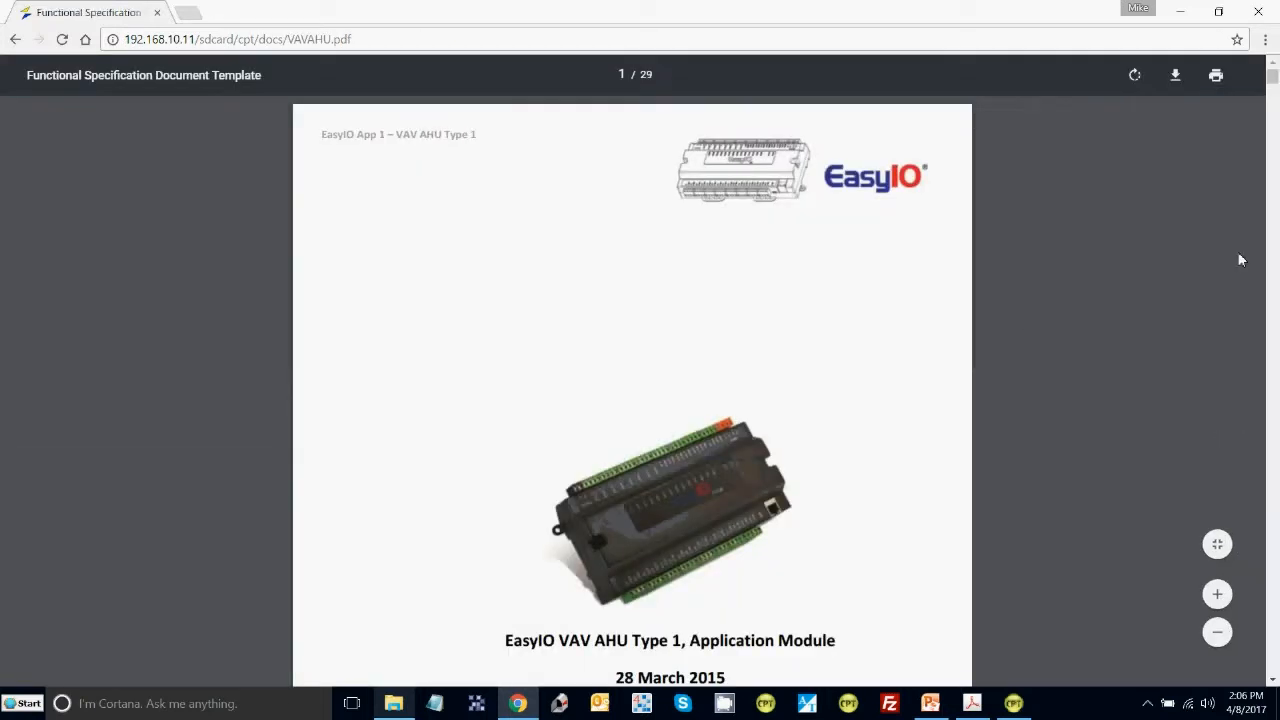
scroll(1272, 368, "down", 14)
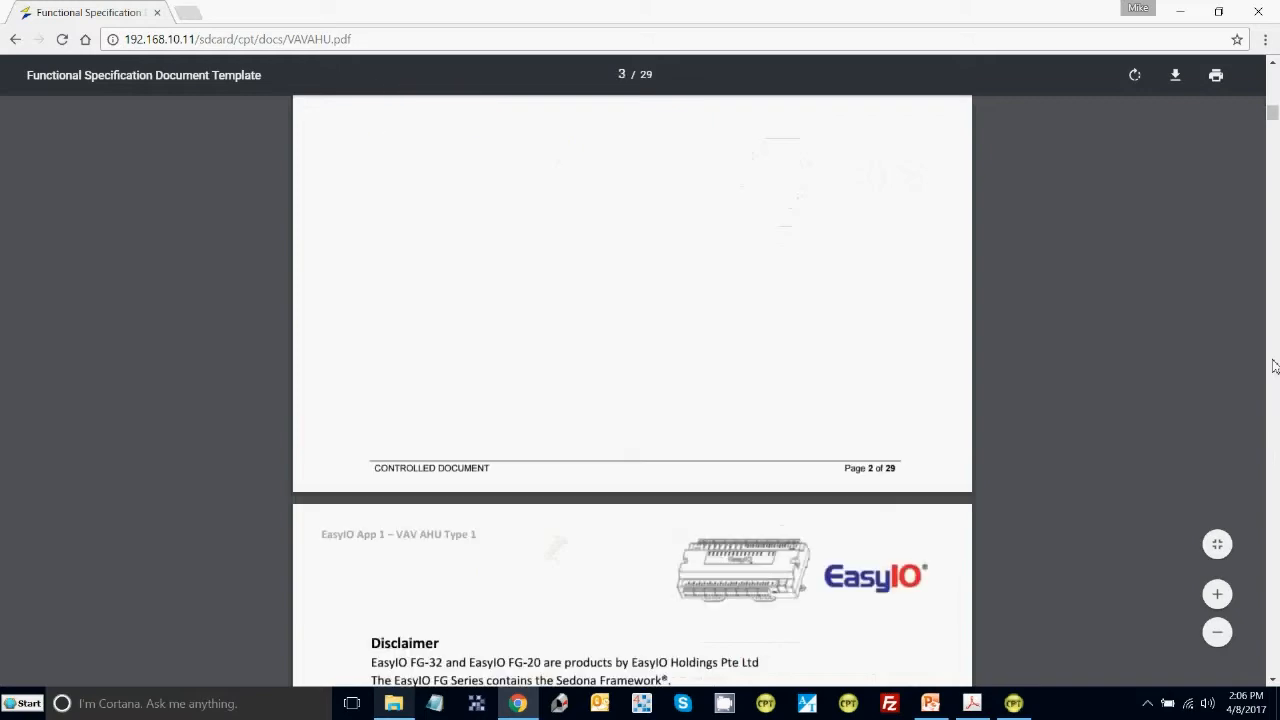
scroll(1274, 366, "down", 3)
scroll(1274, 366, "up", 3)
scroll(1274, 366, "down", 6)
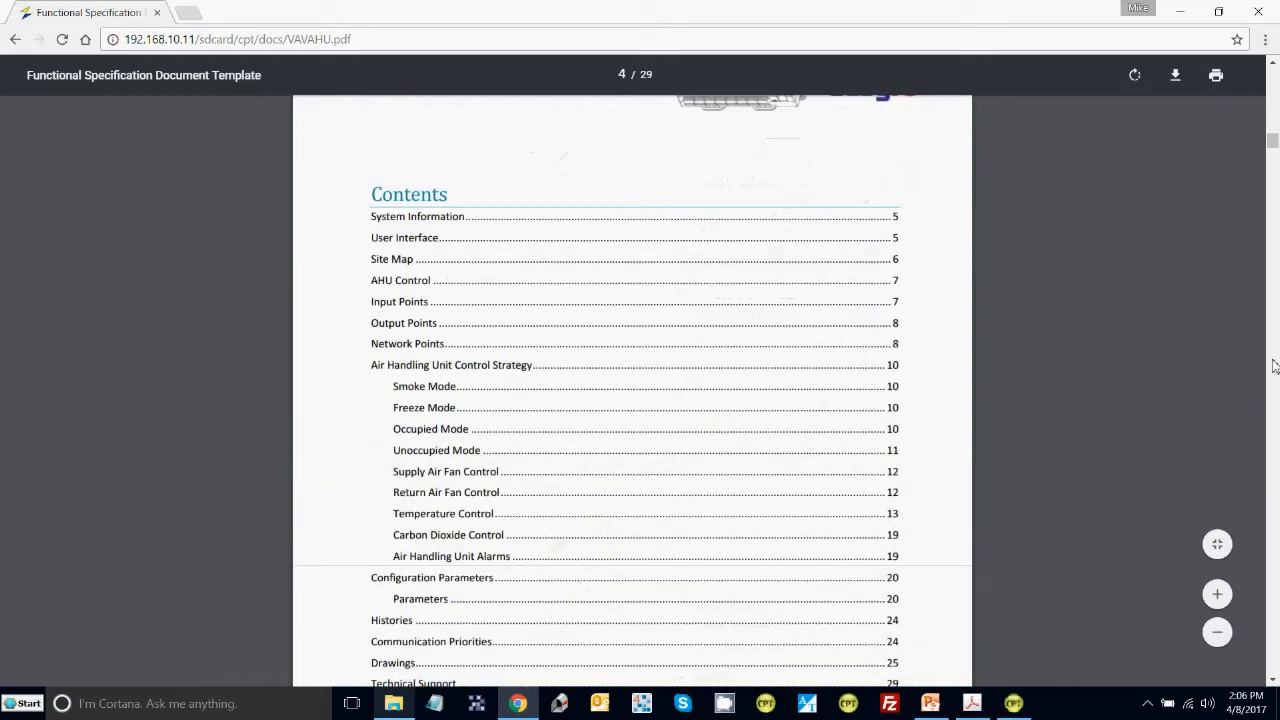
scroll(1274, 366, "down", 5)
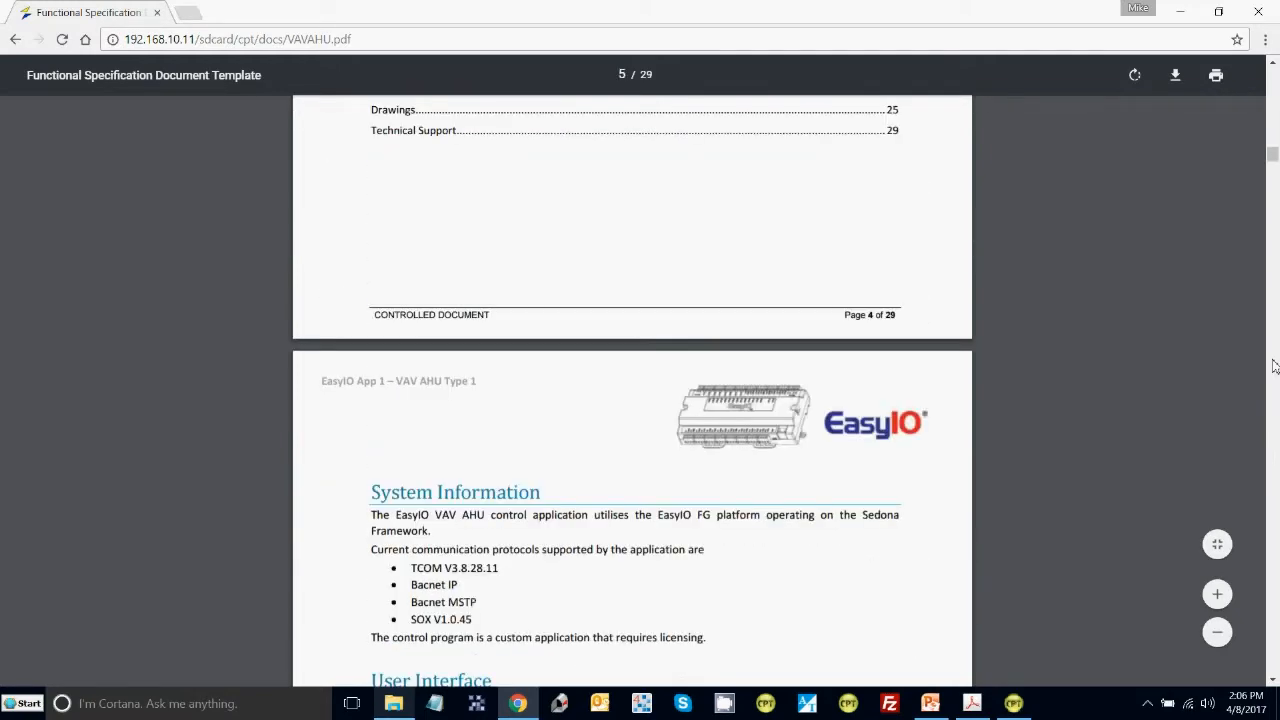
scroll(1274, 366, "down", 5)
scroll(1274, 366, "down", 5)
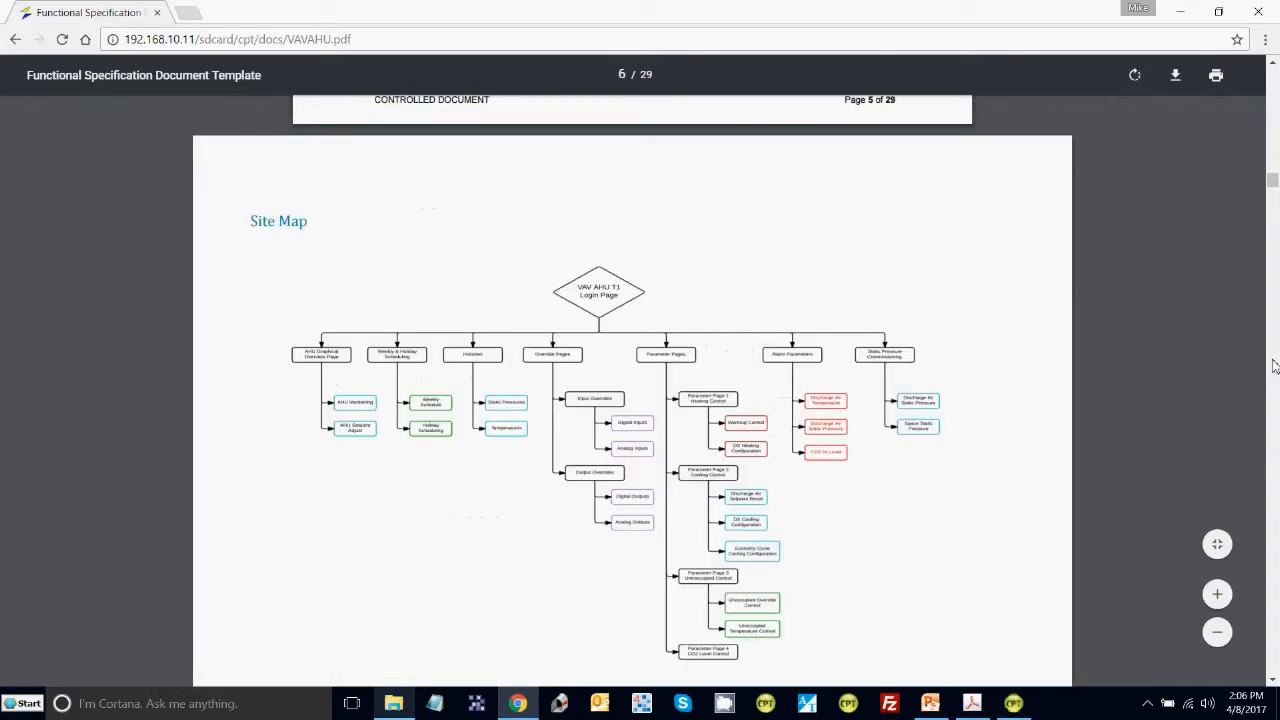
scroll(1274, 366, "down", 10)
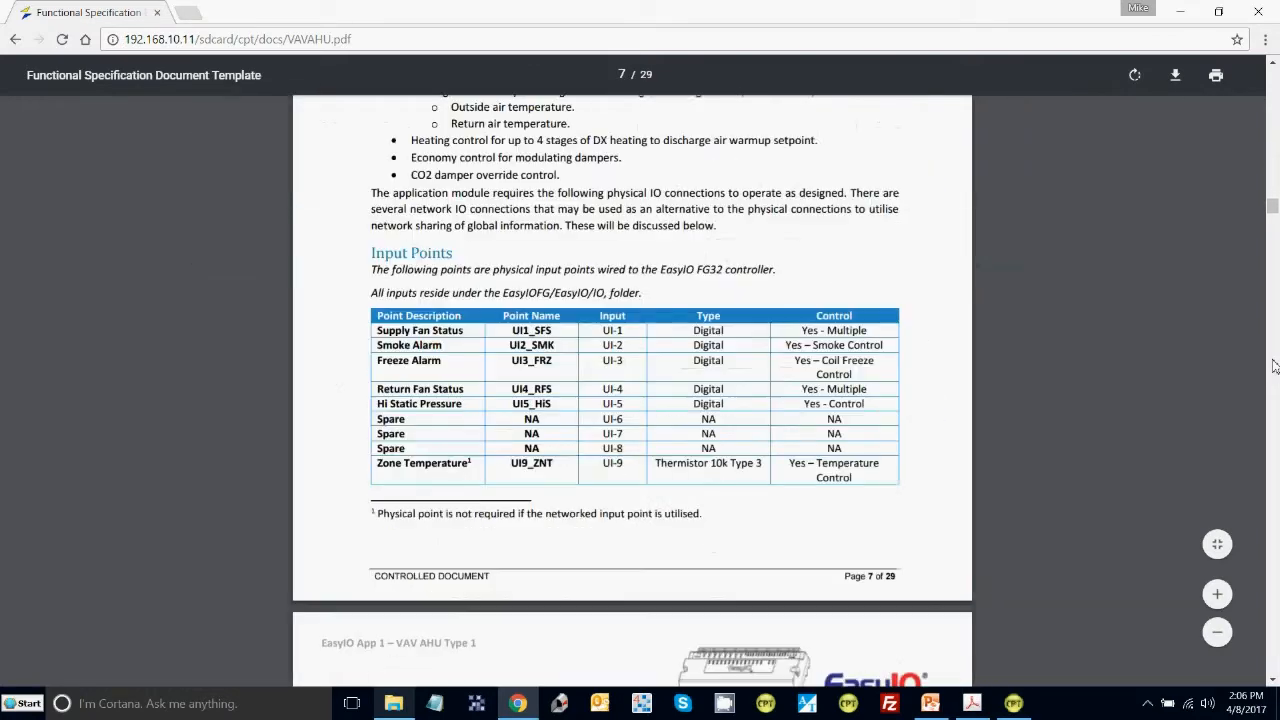
scroll(1274, 366, "down", 5)
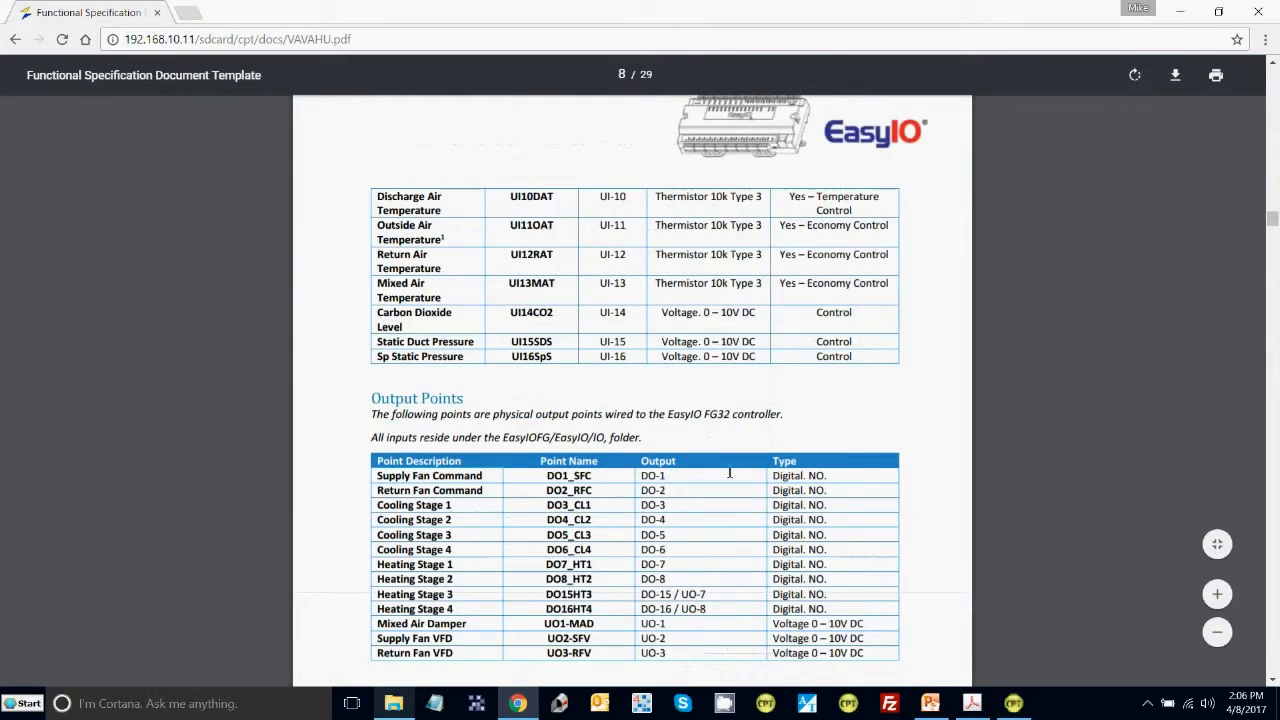
Switch to File Explorer and open the VAVAHU Word document from cpt-backups/vavAhu_46/cpt/docs.
left_click(397, 705)
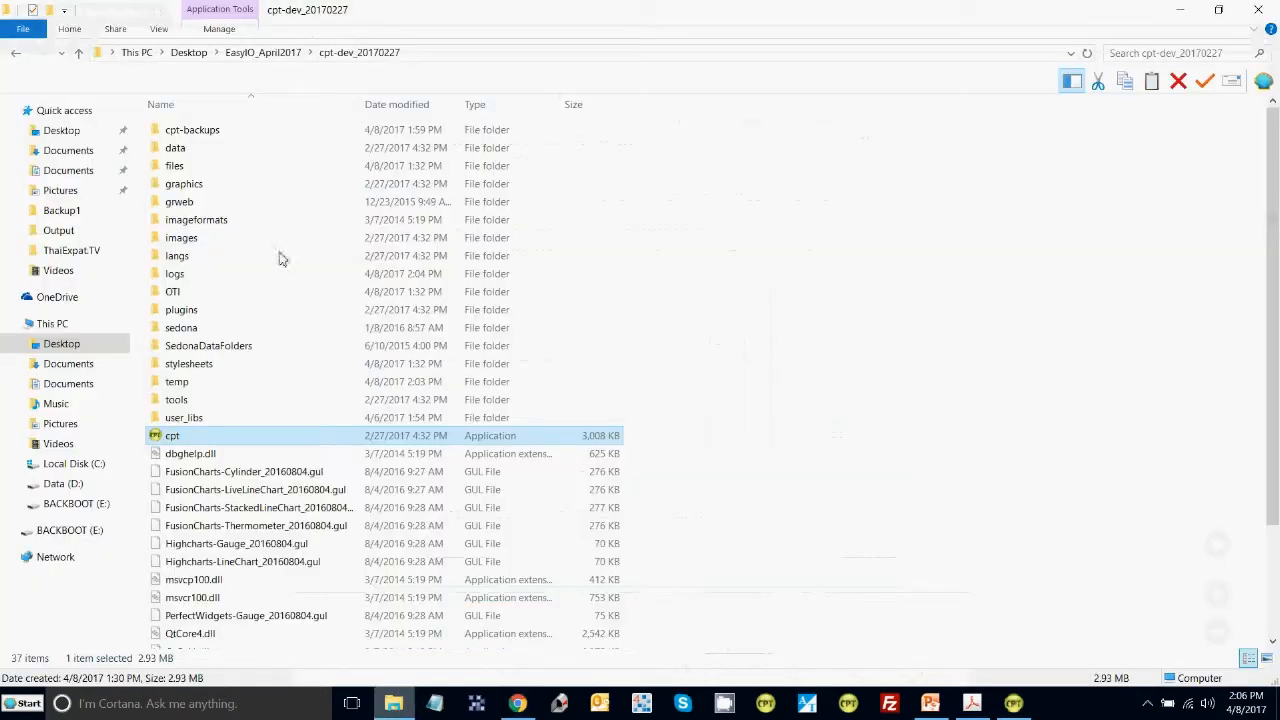
double_click(197, 132)
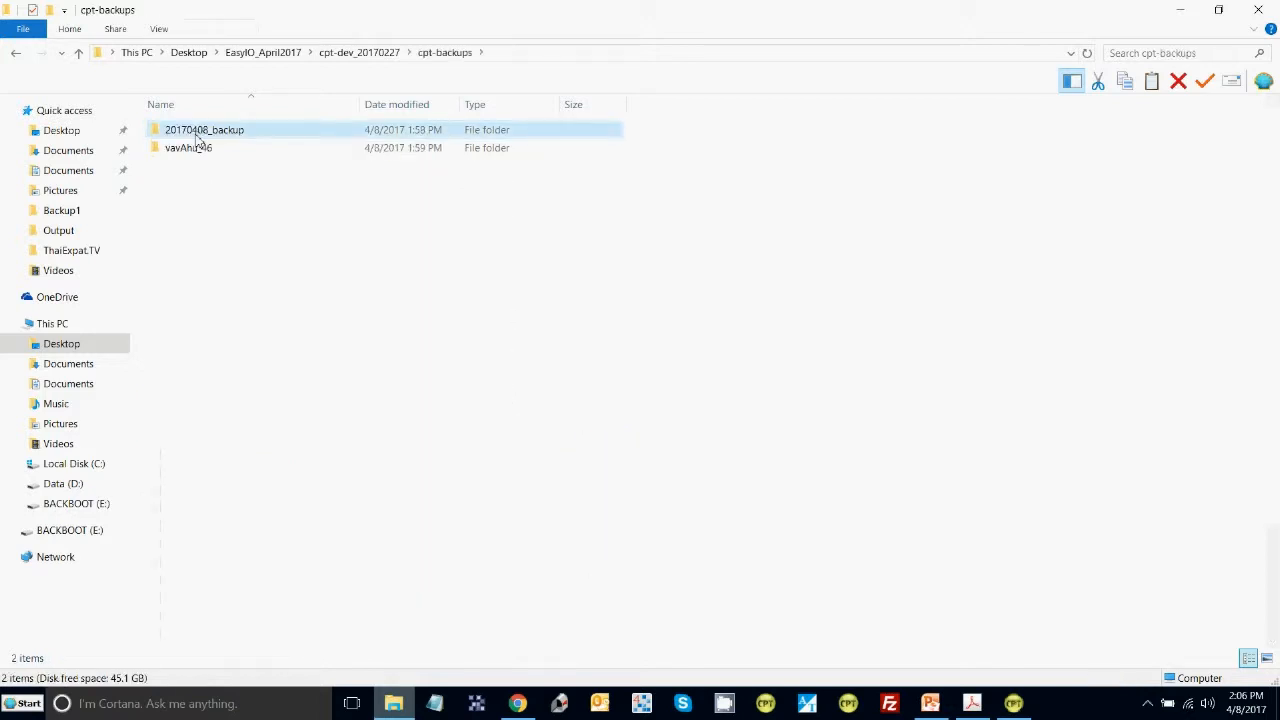
double_click(196, 151)
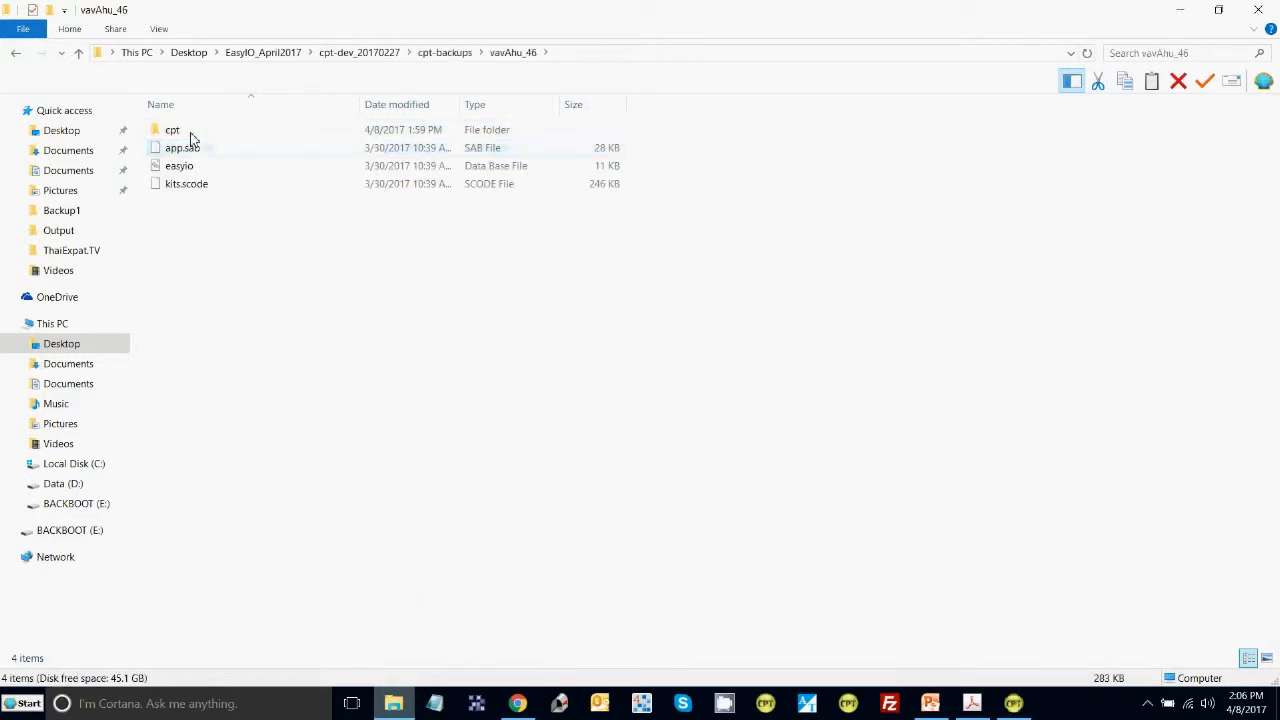
double_click(190, 134)
double_click(188, 186)
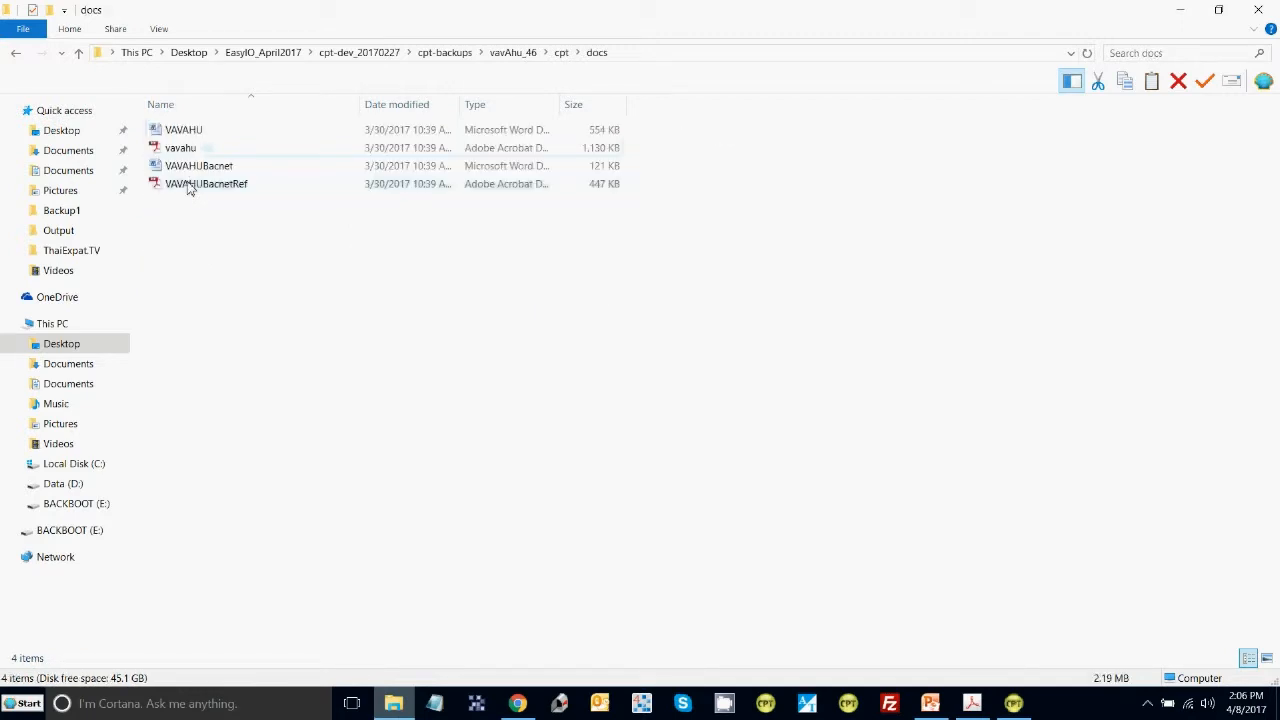
double_click(186, 135)
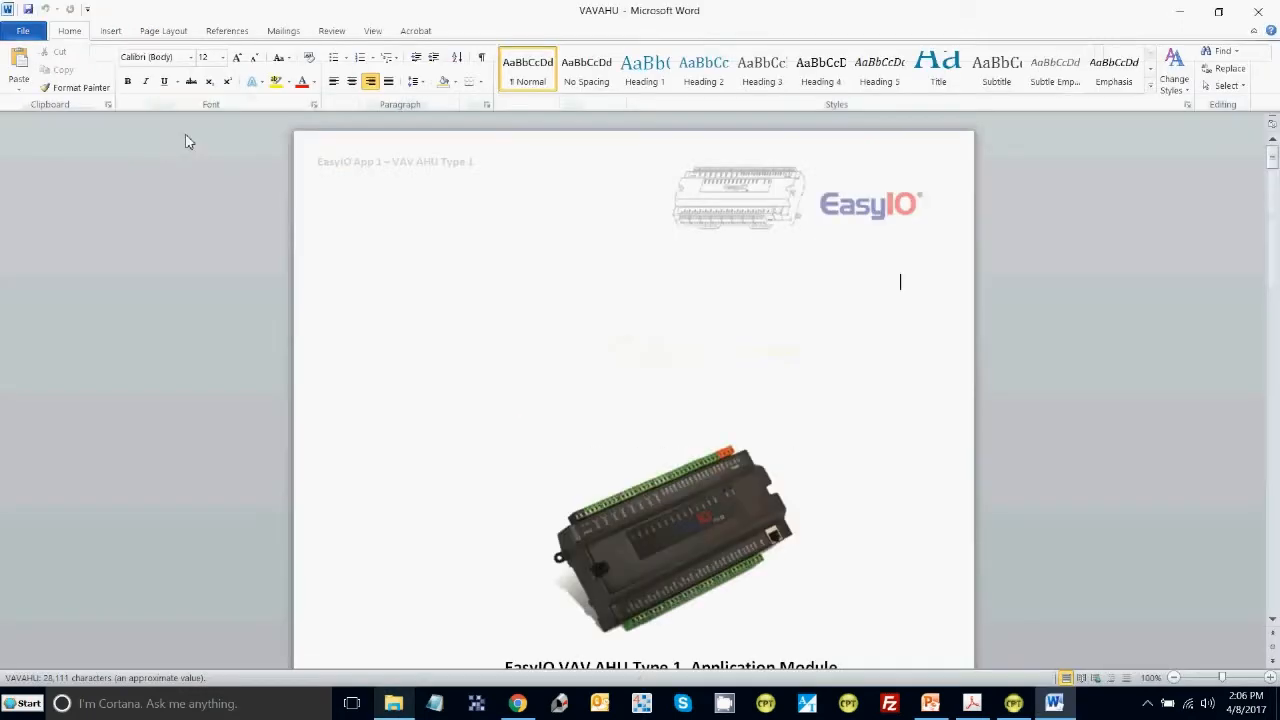
Look through the VAVAHU Word document down to the Network Points section and close it.
scroll(1275, 450, "down", 5)
scroll(1275, 450, "down", 20)
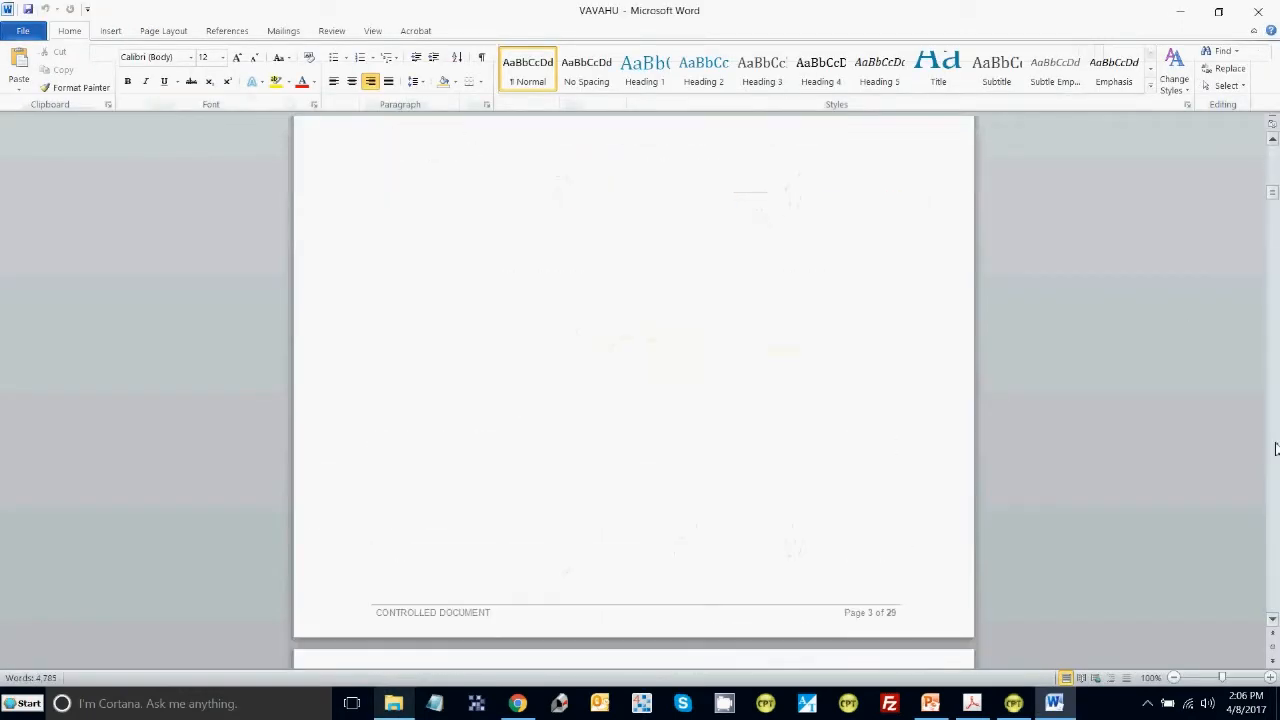
scroll(1275, 450, "down", 20)
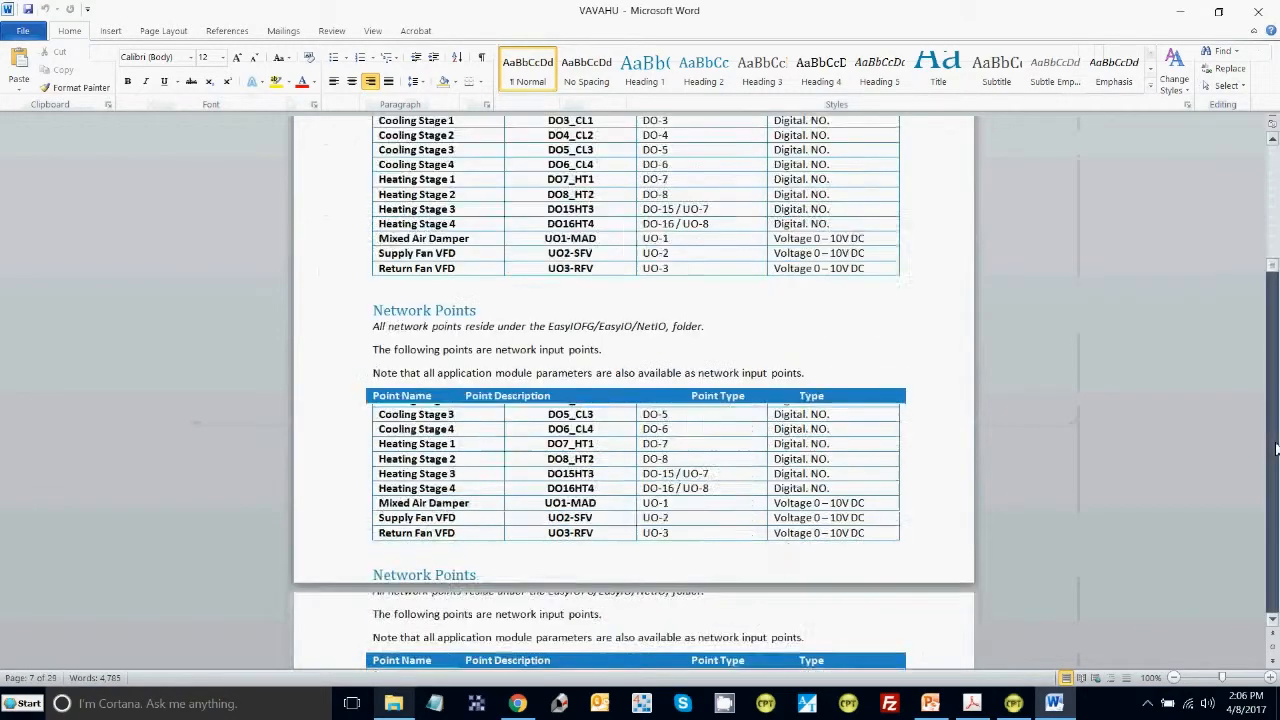
left_click(1262, 10)
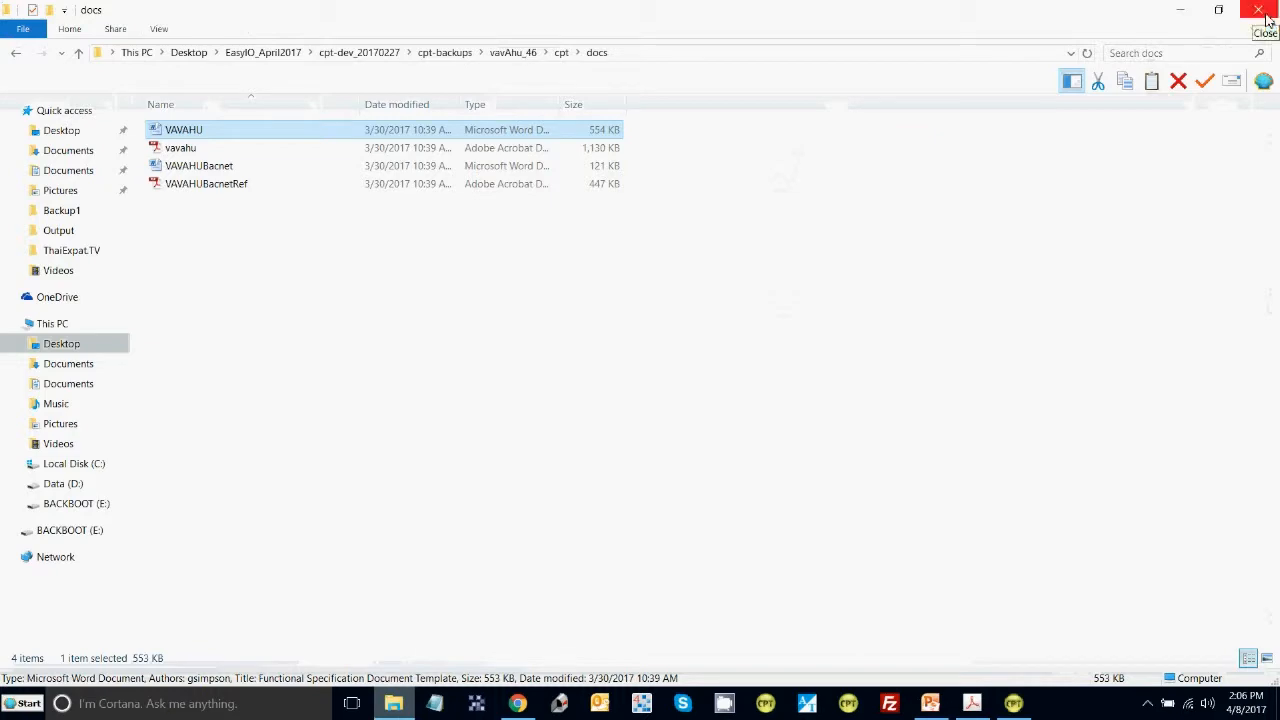
Switch to CPT Tools and create a user library from the vavahu graphic in a new Training category, keeping the default library name.
left_click(1014, 706)
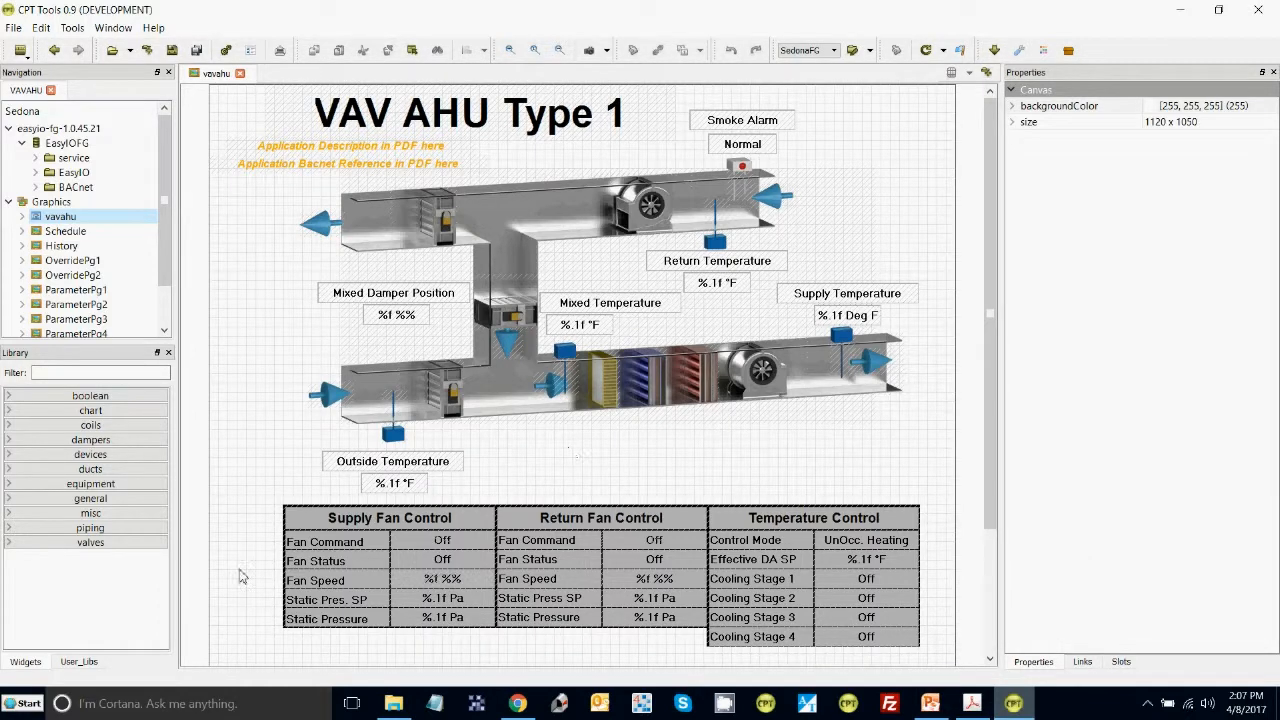
left_click(73, 666)
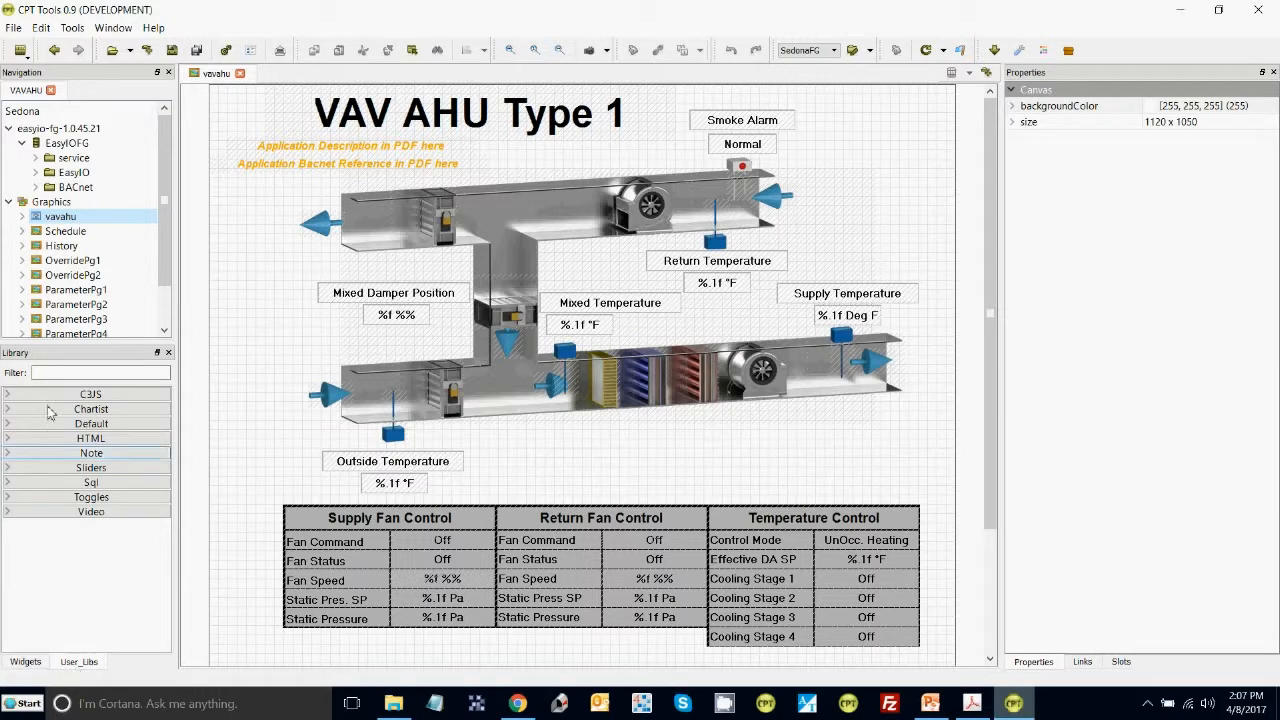
left_click_drag(60, 222, 87, 545)
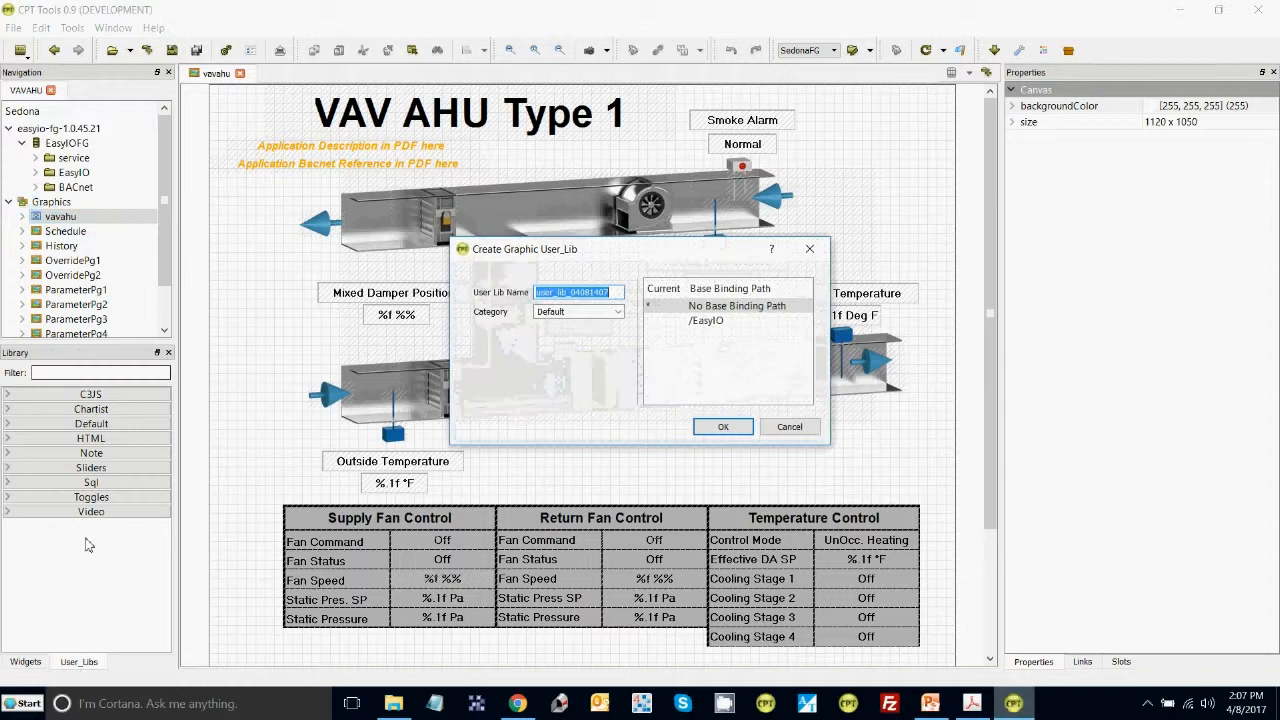
left_click(619, 313)
left_click(621, 314)
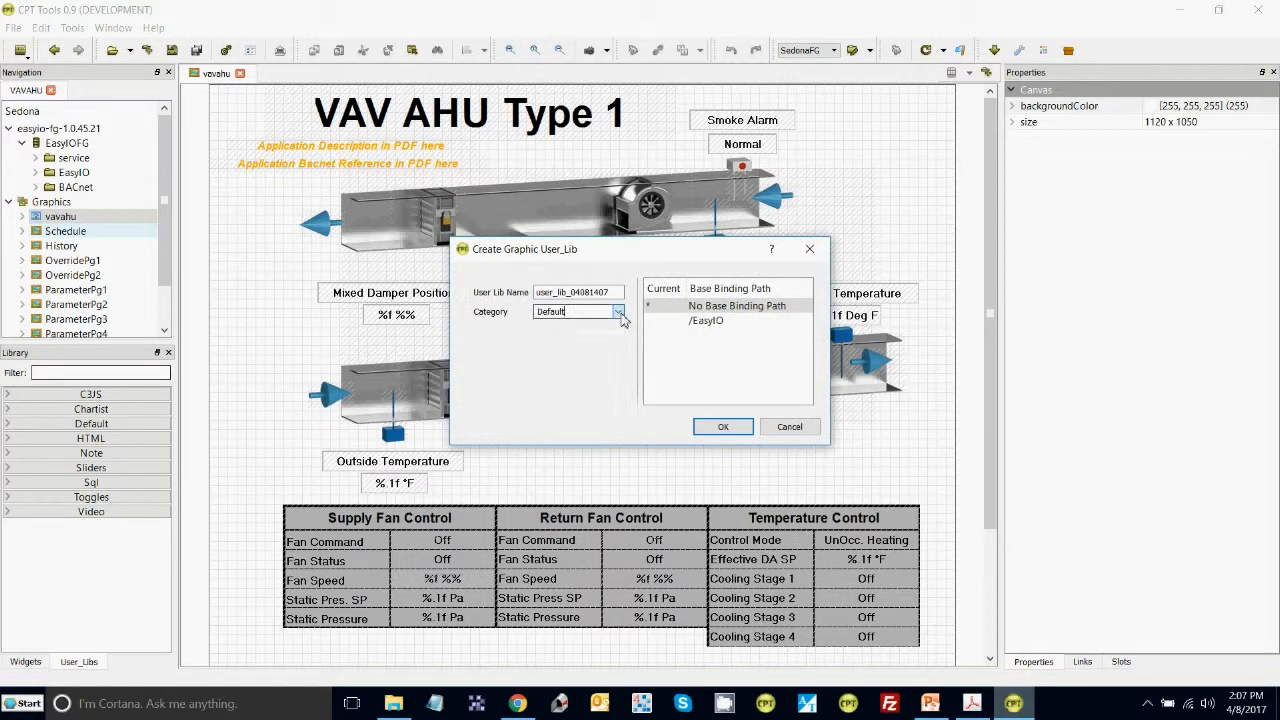
double_click(557, 314)
type("Tre")
type("ining")
left_click(722, 428)
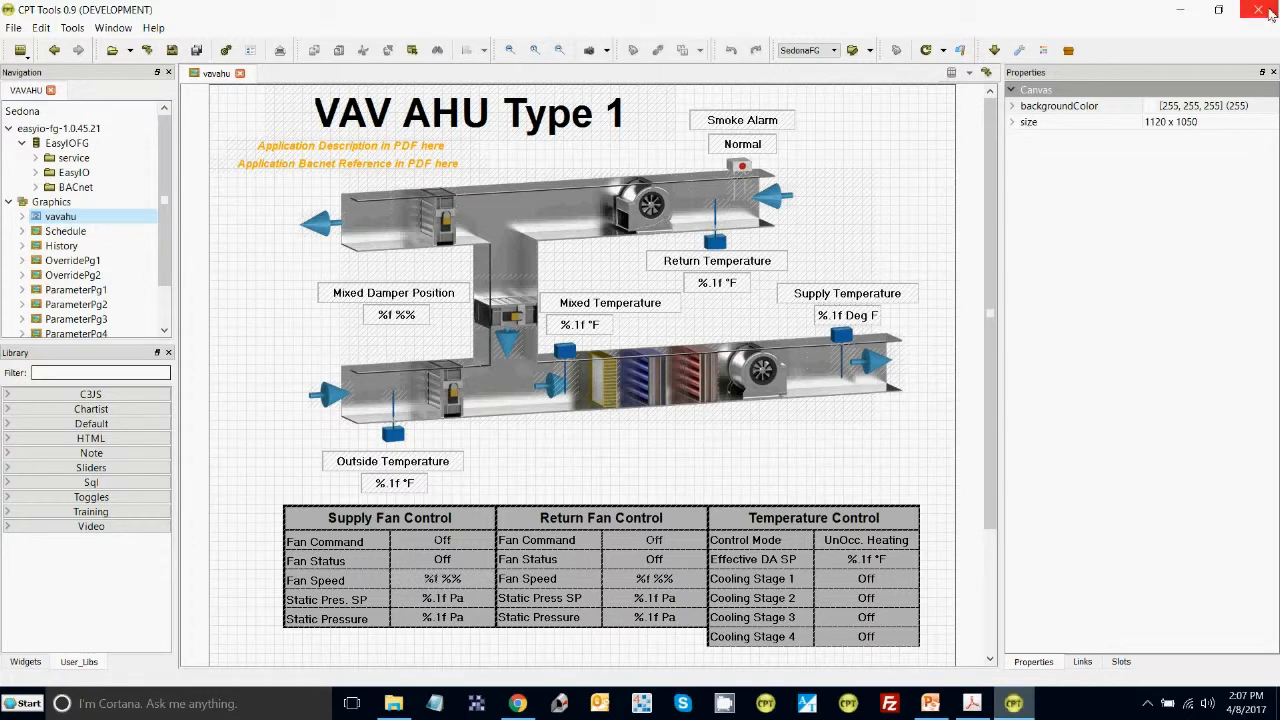
Close CPT Tools, relaunch it from the cpt-dev_20170227 folder and open the recent AHU application with the account password.
left_click(1268, 12)
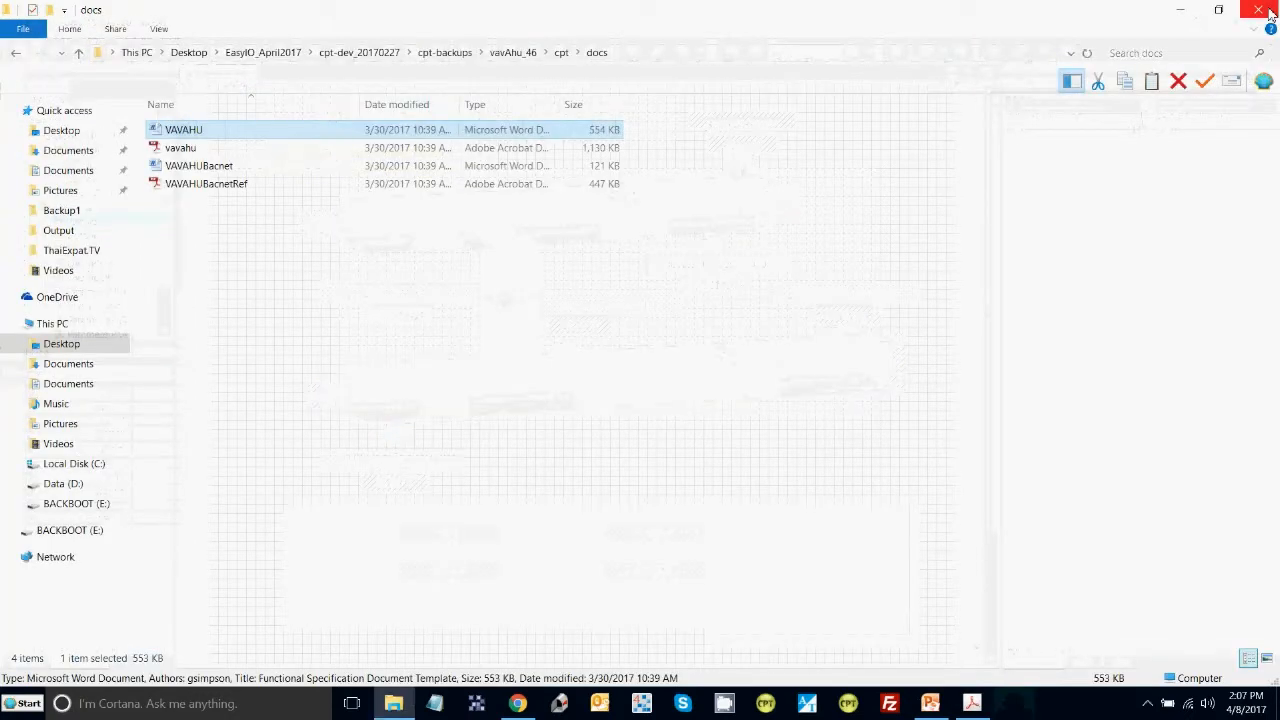
left_click(340, 56)
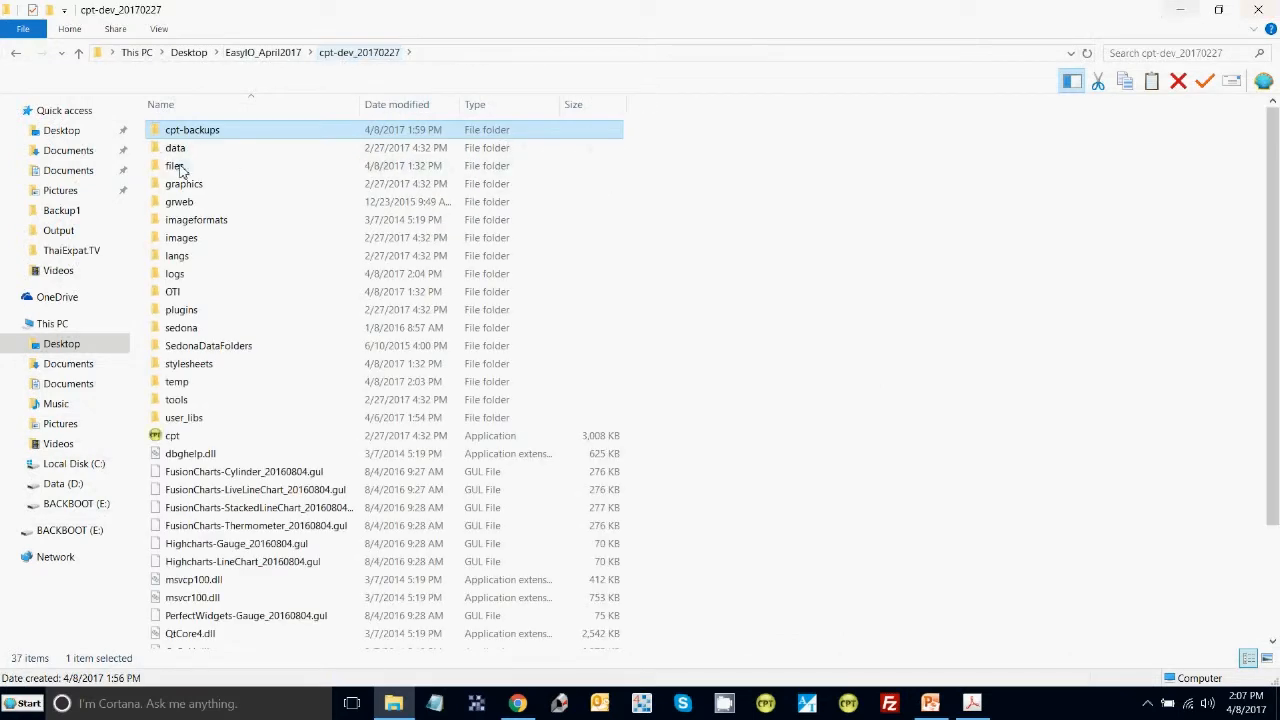
double_click(173, 437)
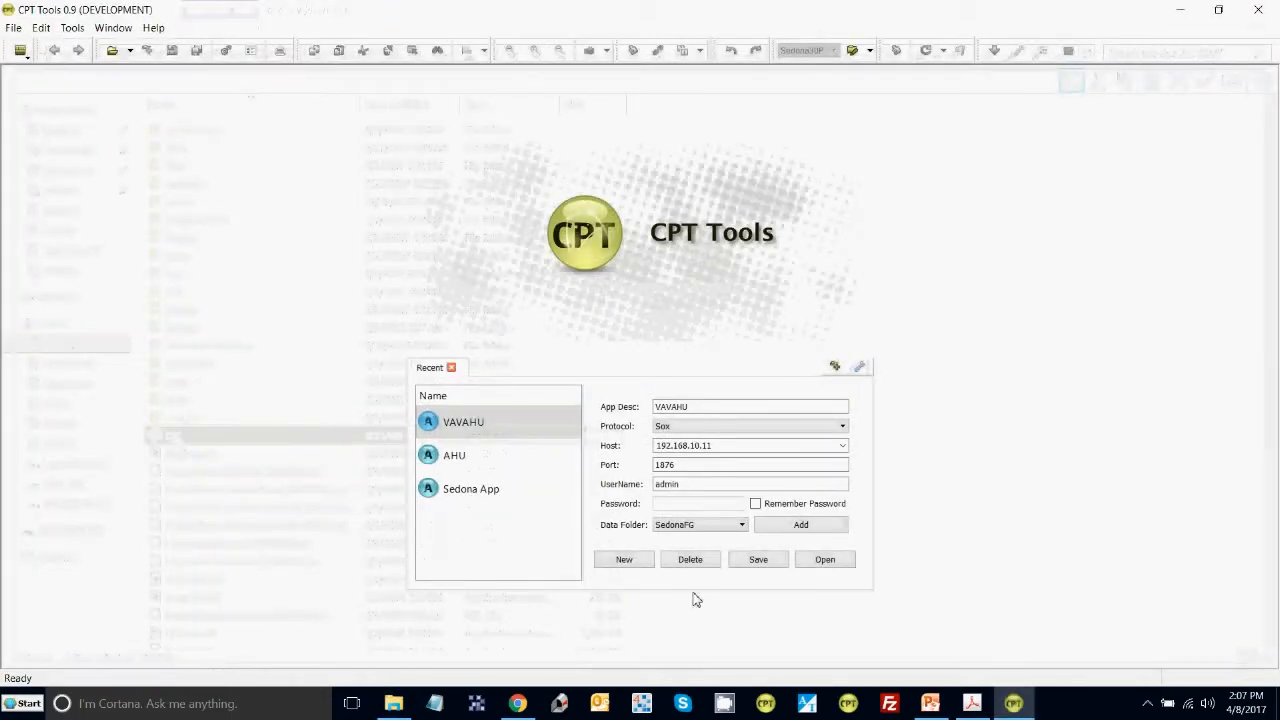
double_click(452, 455)
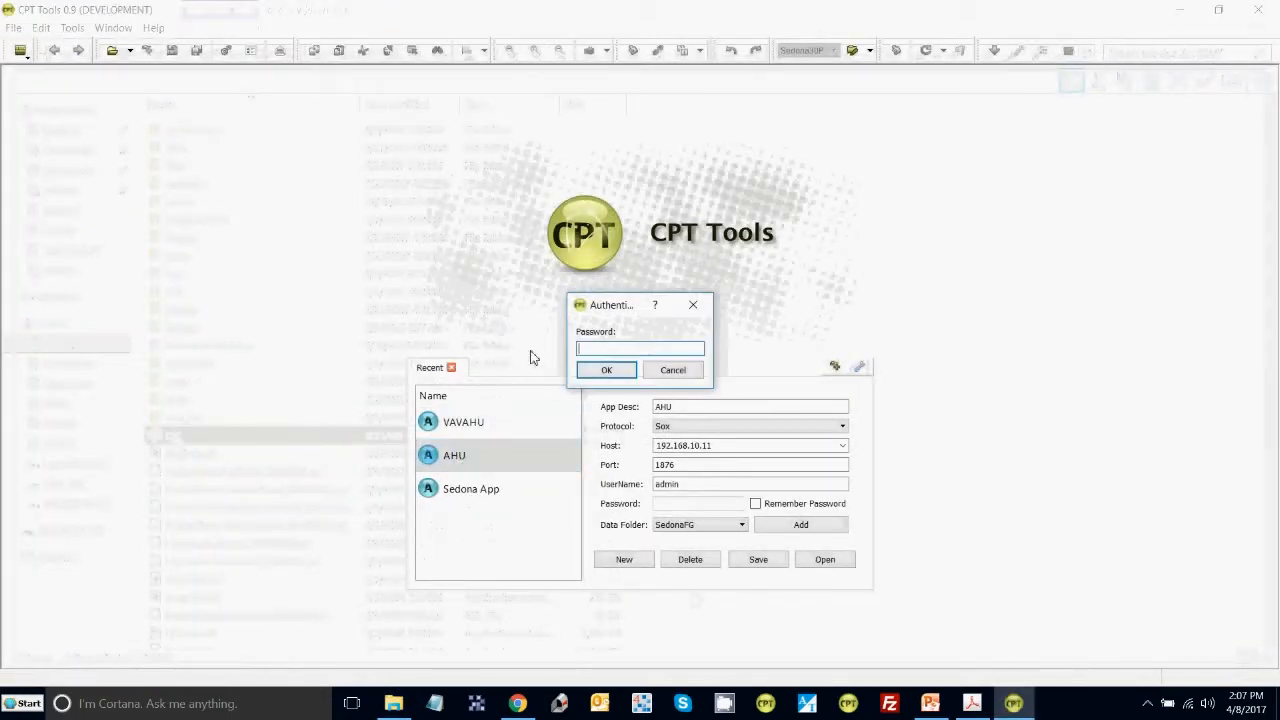
left_click(606, 370)
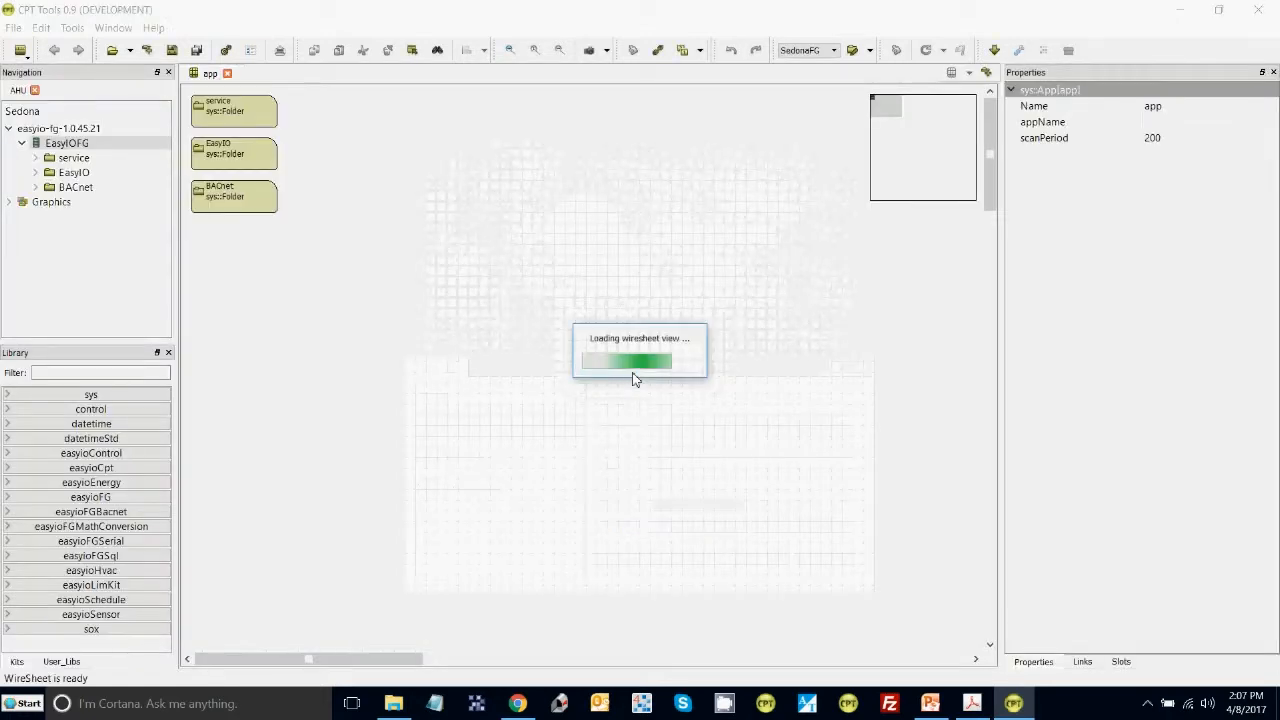
Restore the device to the remote backup 20170408_backup, accepting the stored graphics login and including the HistoryDB.
left_click(1020, 52)
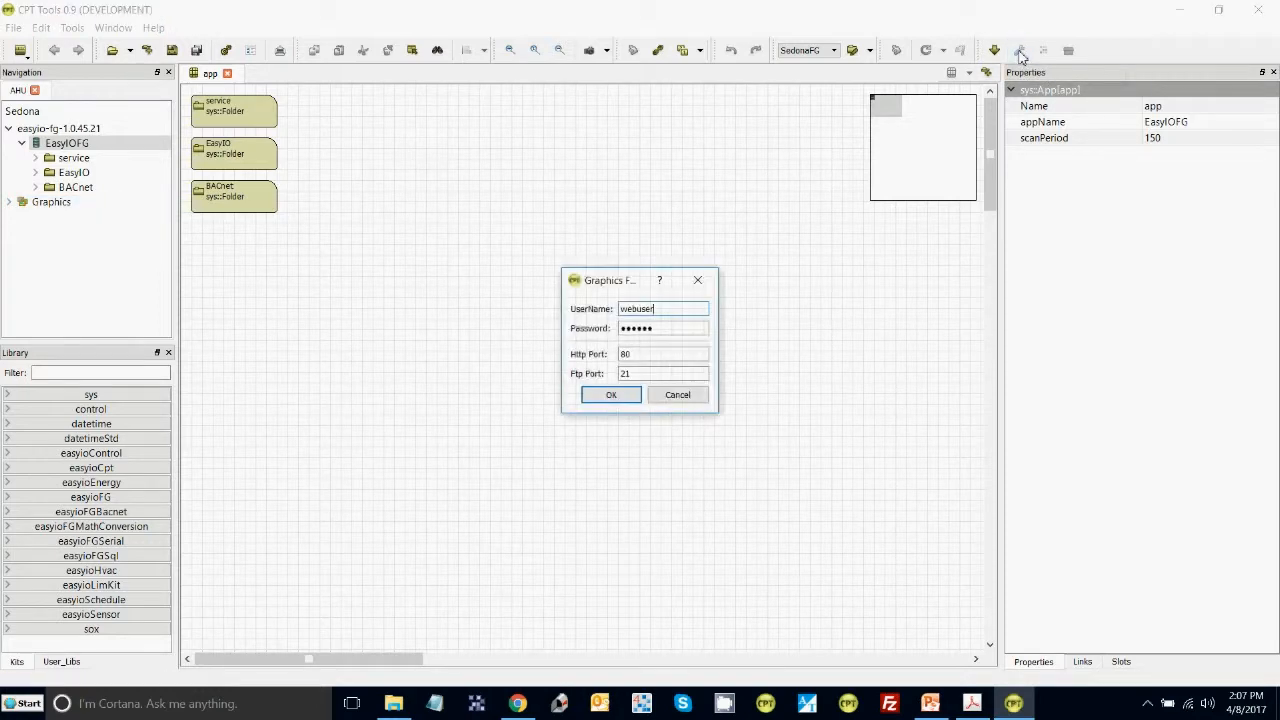
left_click(613, 395)
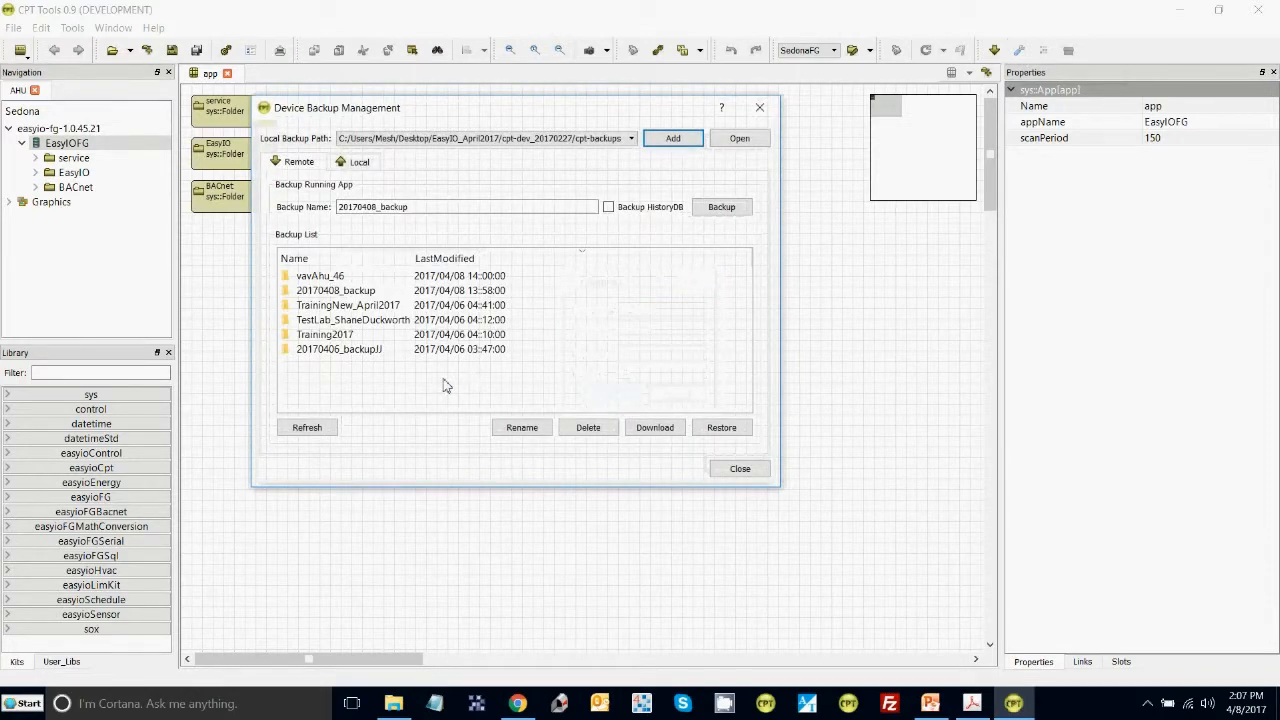
left_click(352, 292)
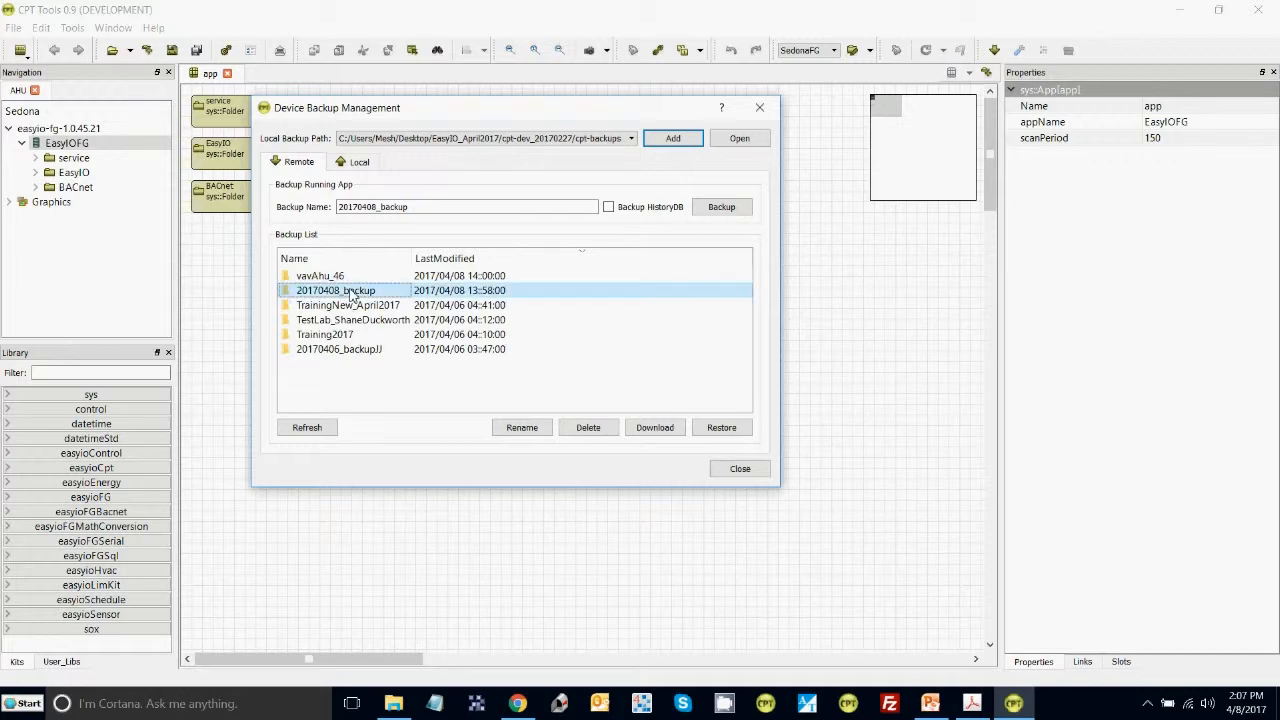
left_click(722, 427)
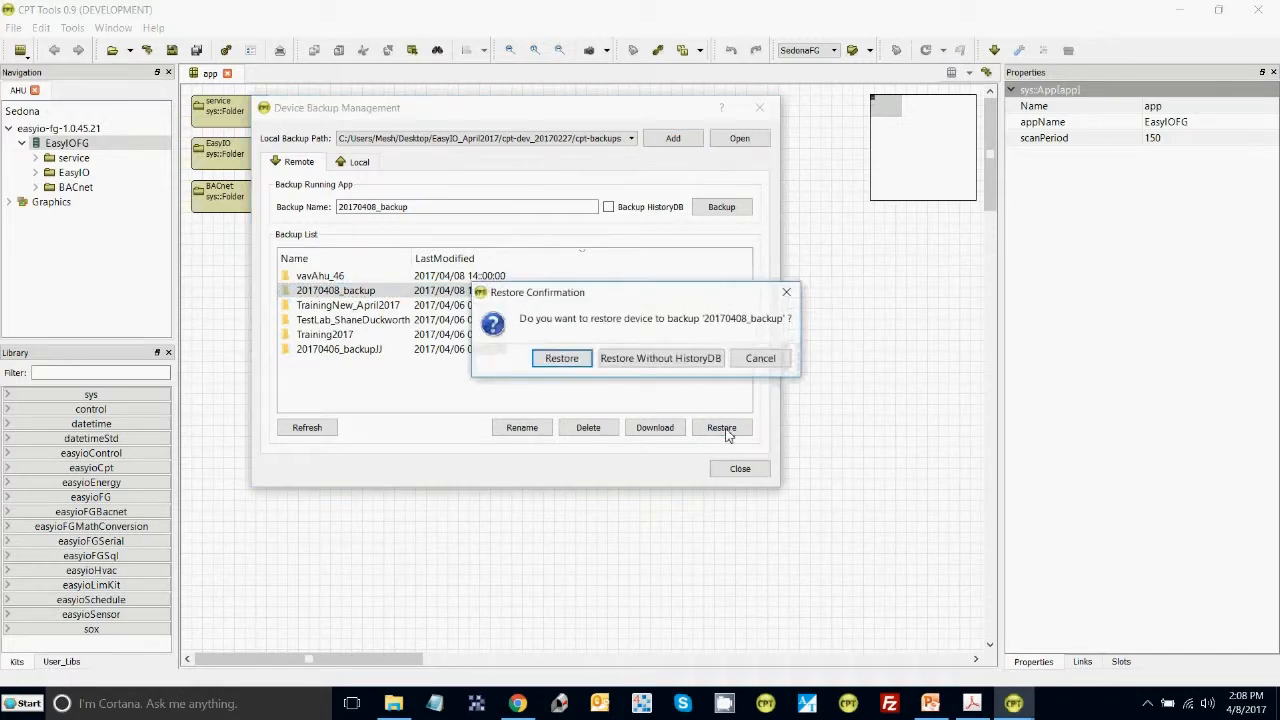
left_click(562, 360)
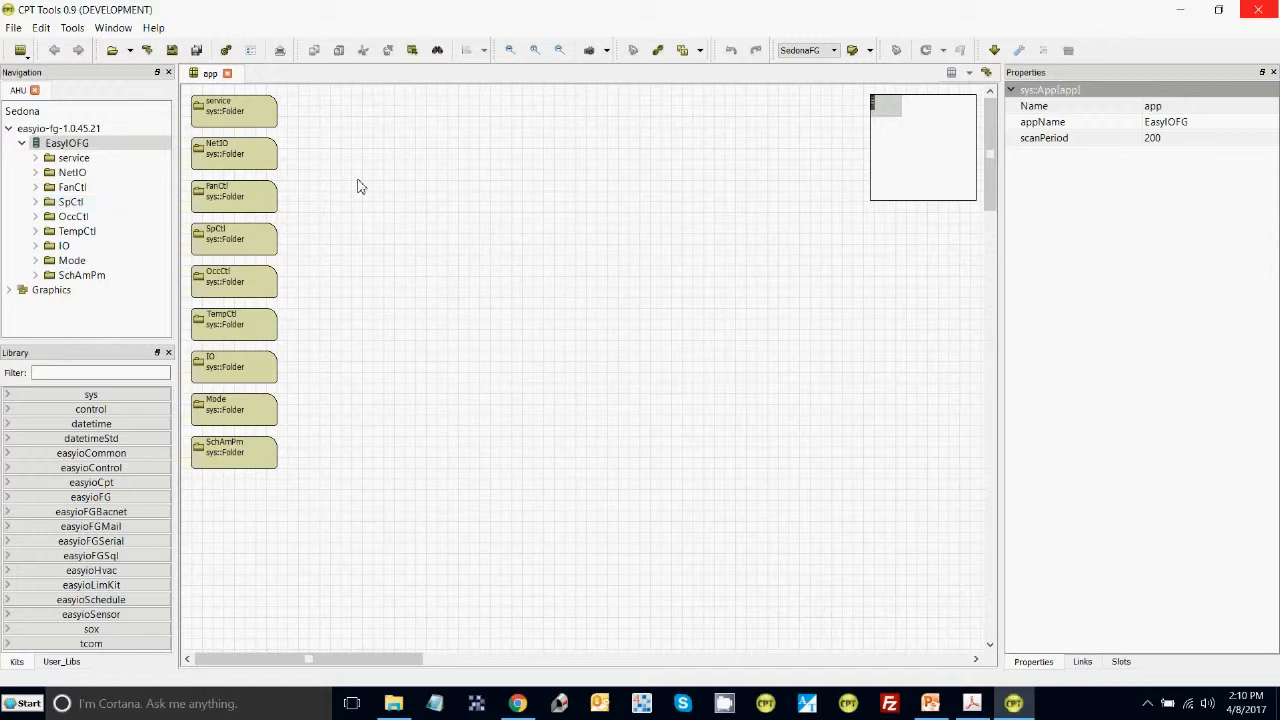
Open the AHU graphic and add a new graphic named RTU under Graphics from the Training user library user_lib_04081407.
left_click(10, 291)
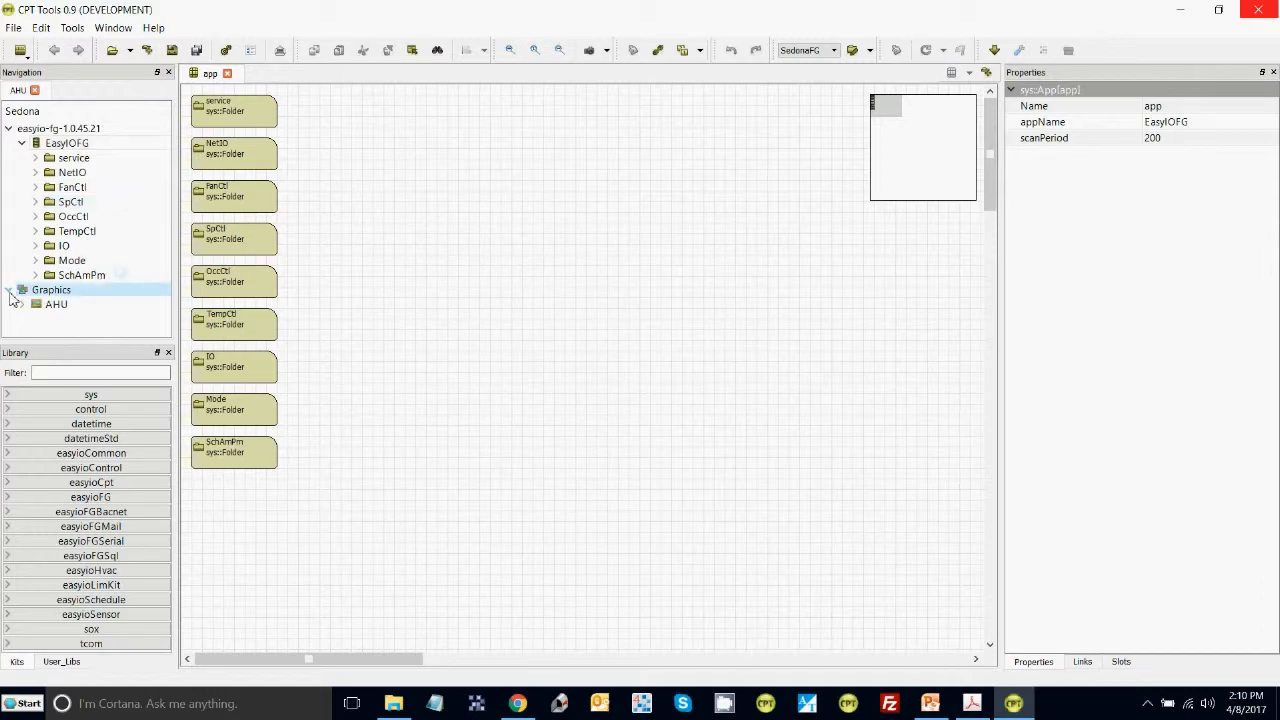
double_click(46, 305)
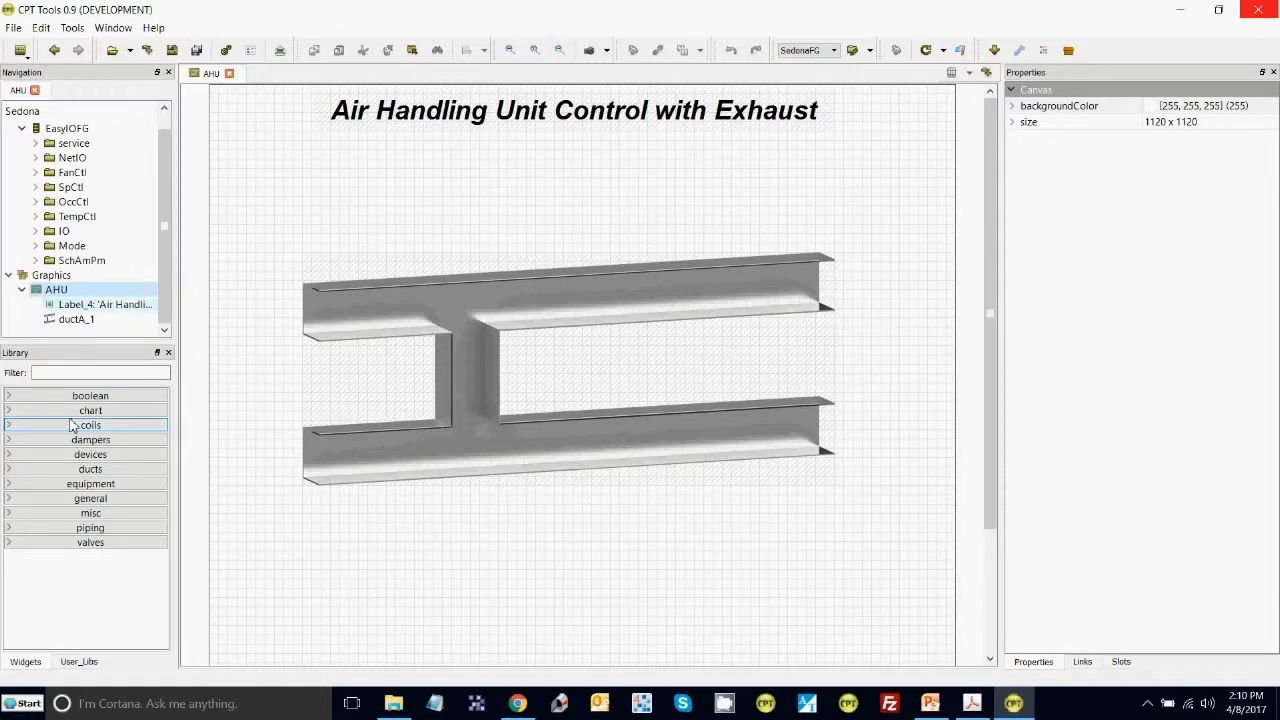
left_click(79, 662)
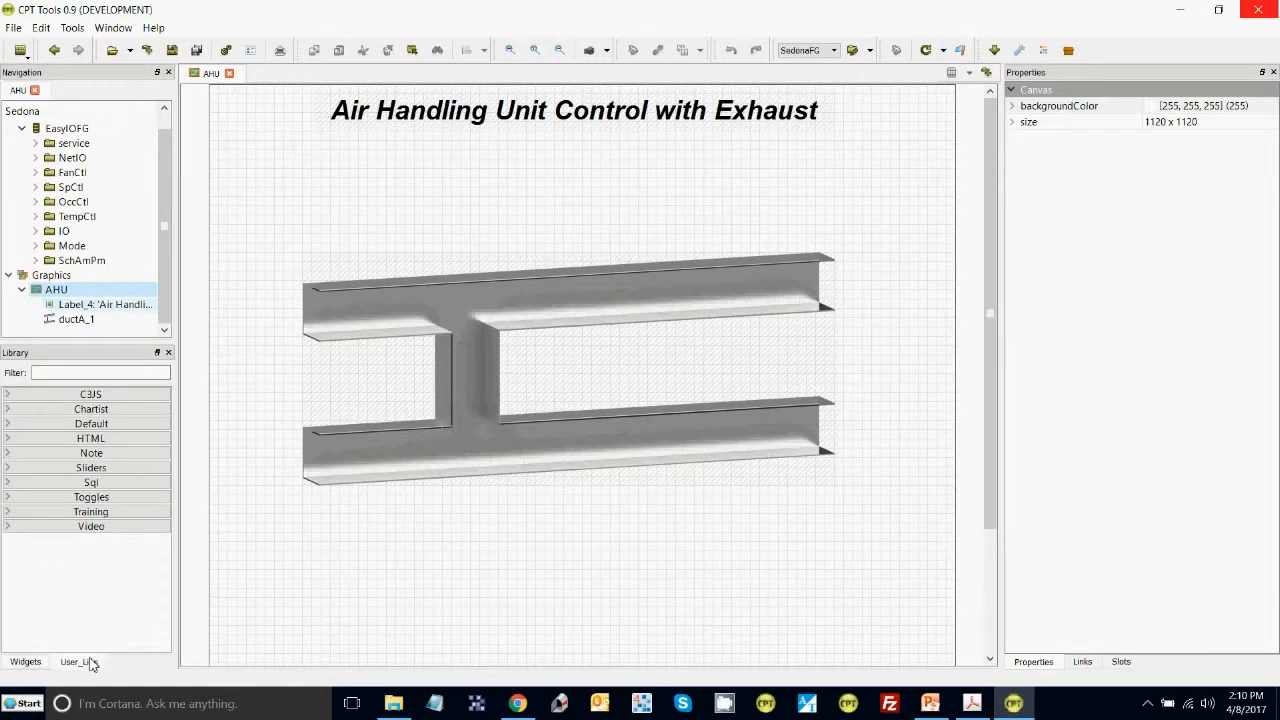
left_click(8, 512)
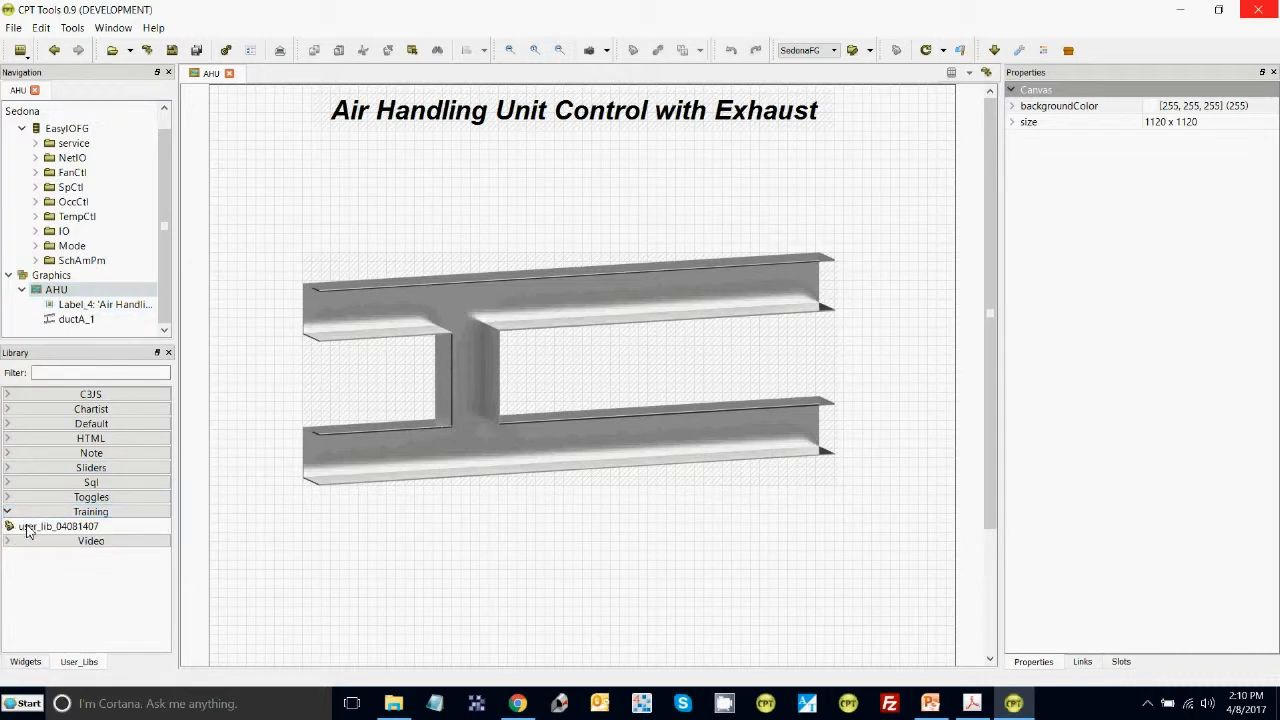
left_click_drag(27, 530, 48, 287)
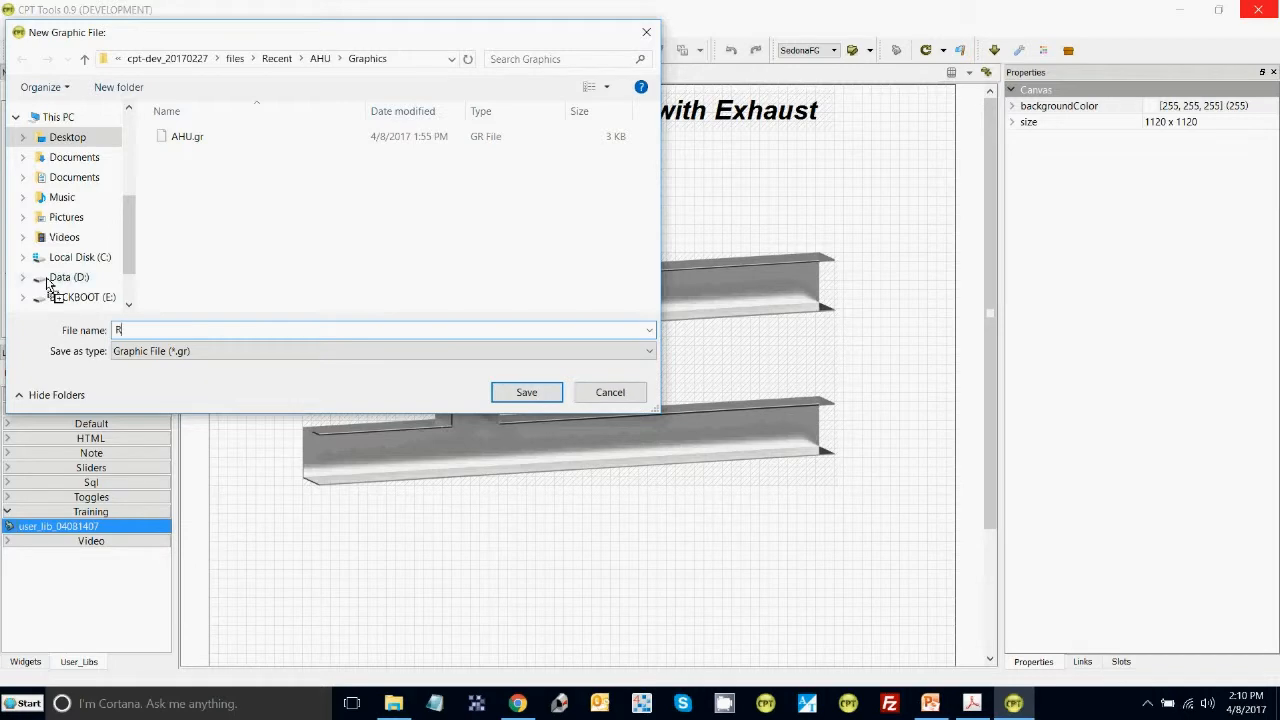
key("BackSpace")
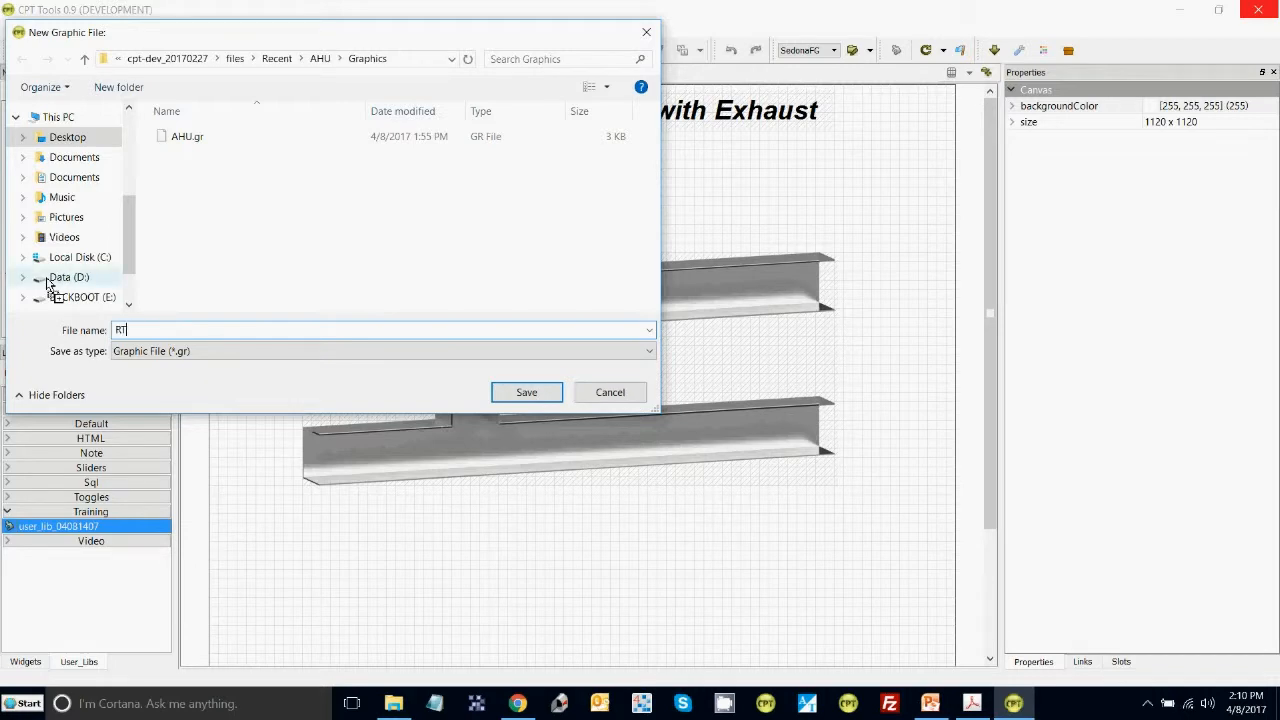
left_click(547, 397)
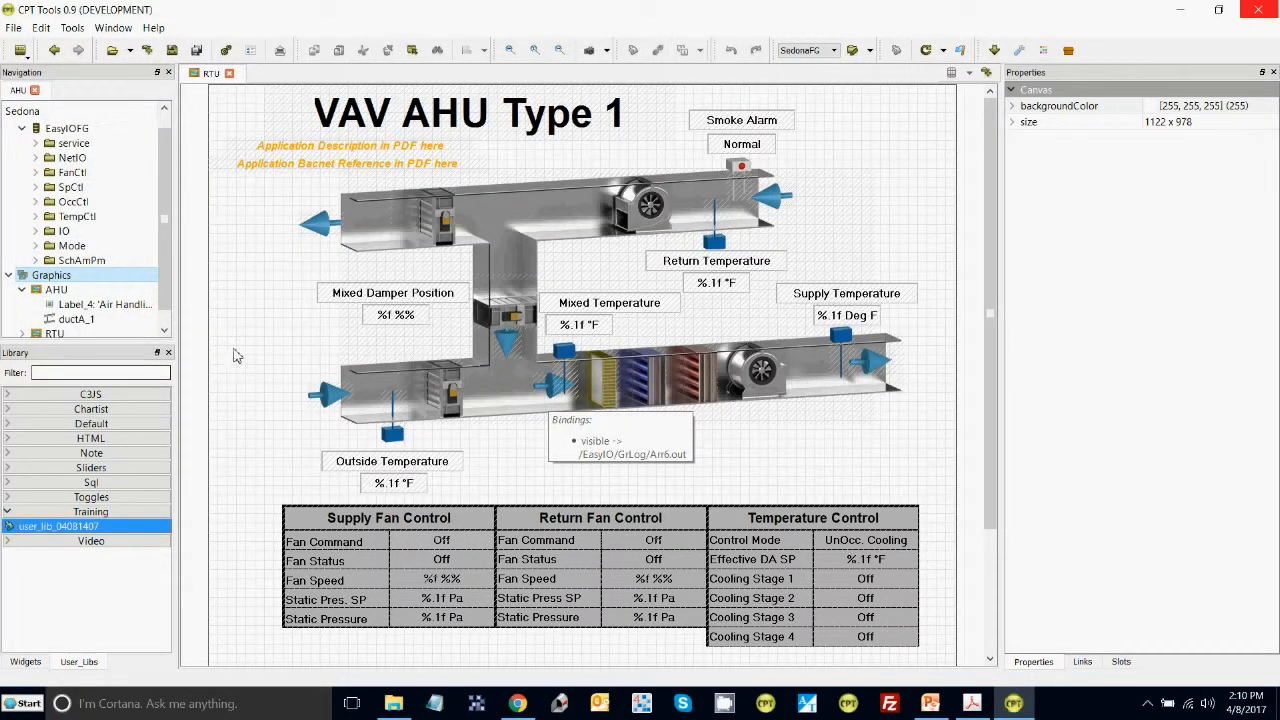
Run a full deployment of the graphics to the device using the stored login.
left_click(942, 50)
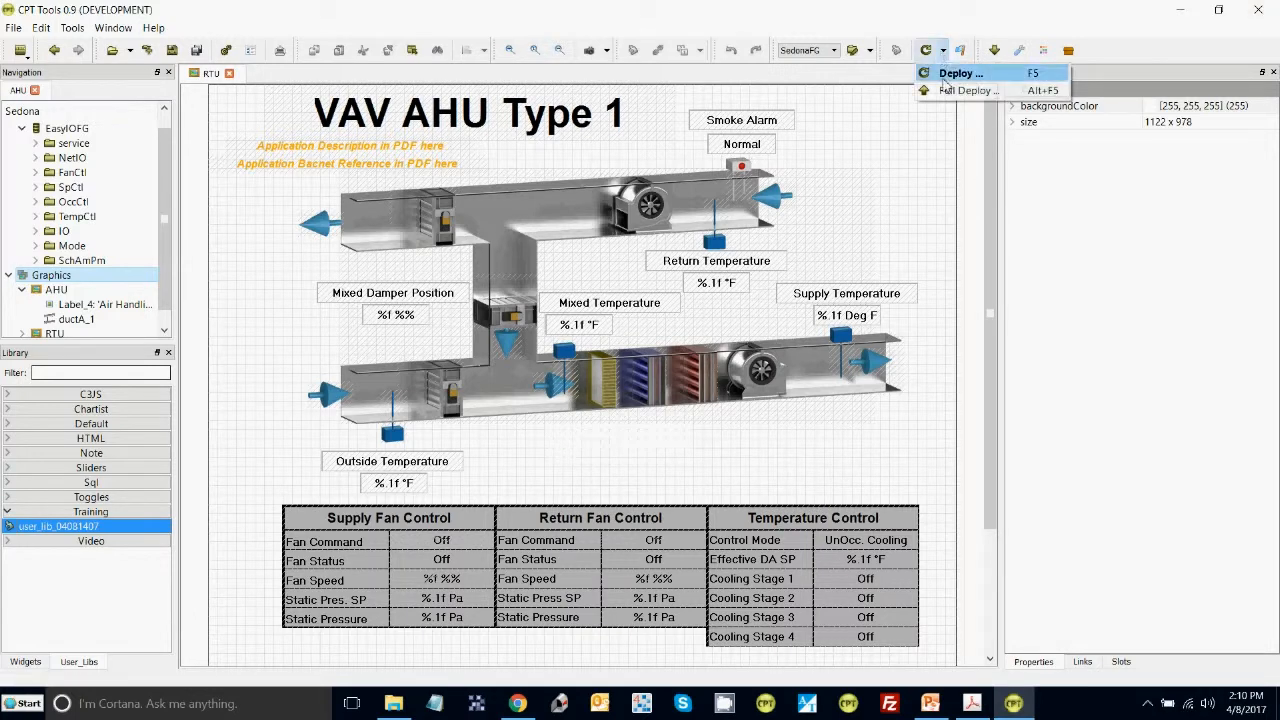
left_click(945, 94)
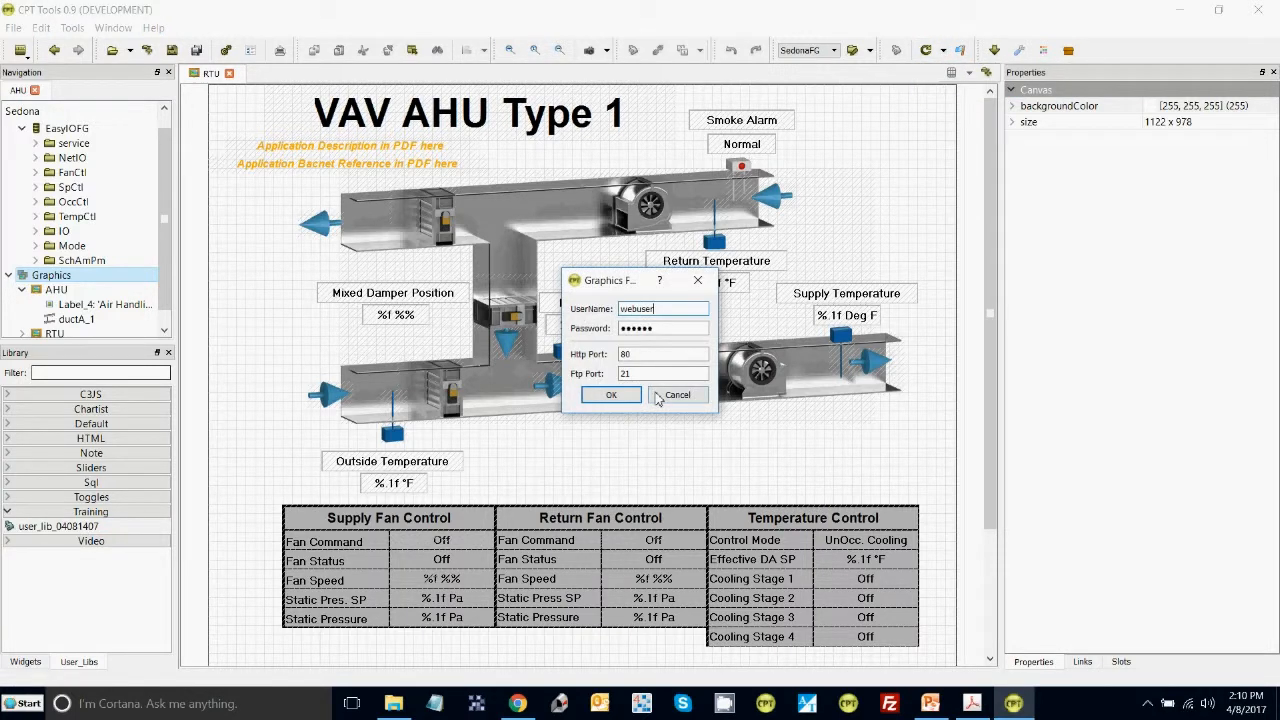
left_click(611, 395)
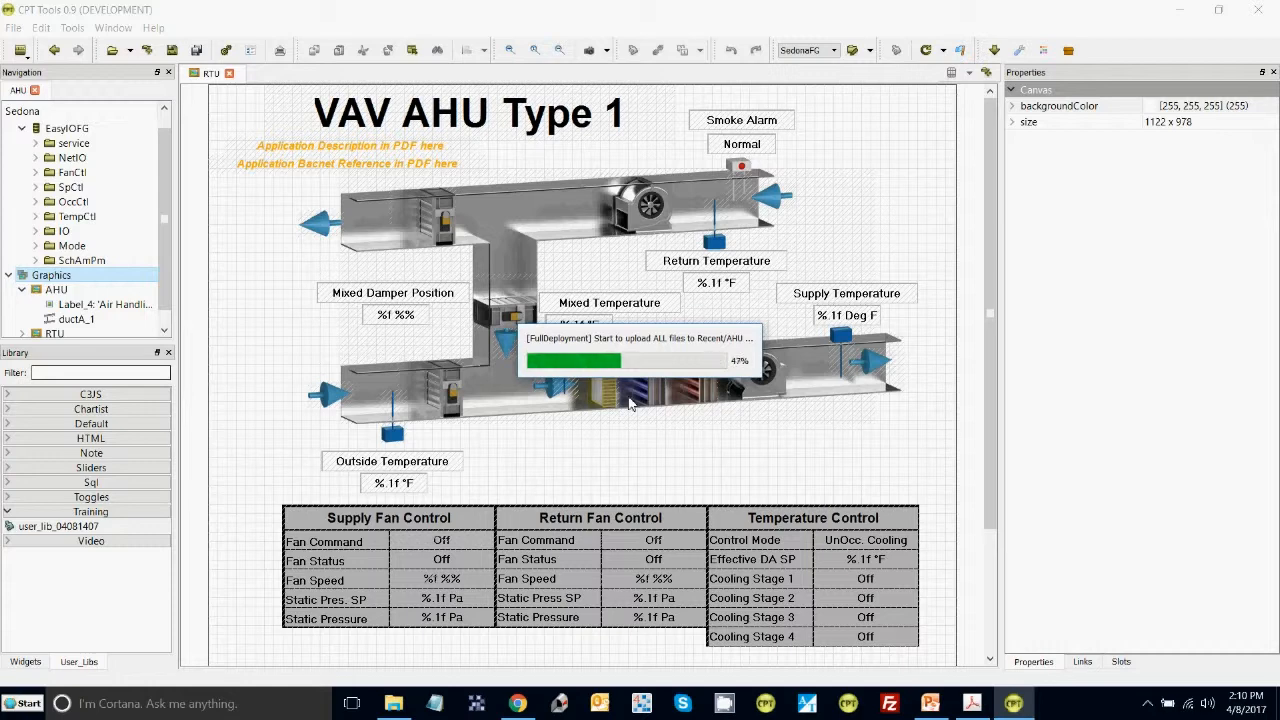
Switch to File Explorer and look at the FileZilla setup files in the Desktop's EasyIO_April2017 folder.
left_click(35, 710)
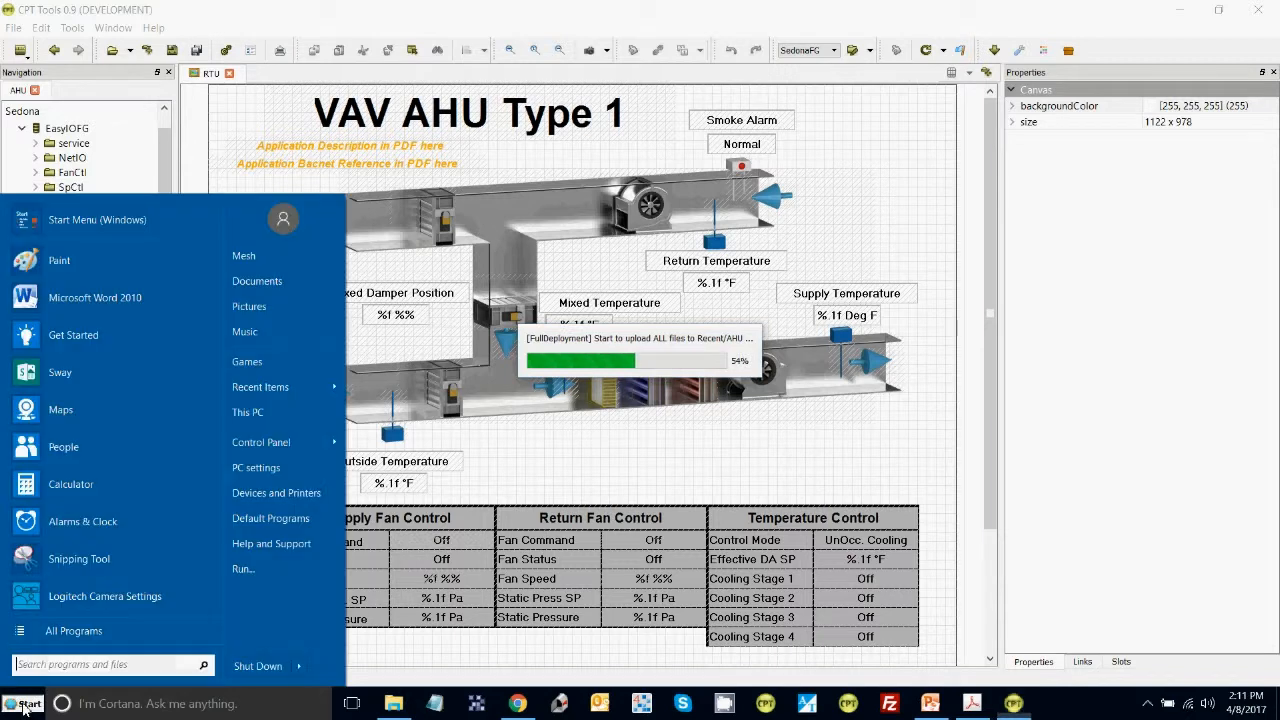
left_click(70, 631)
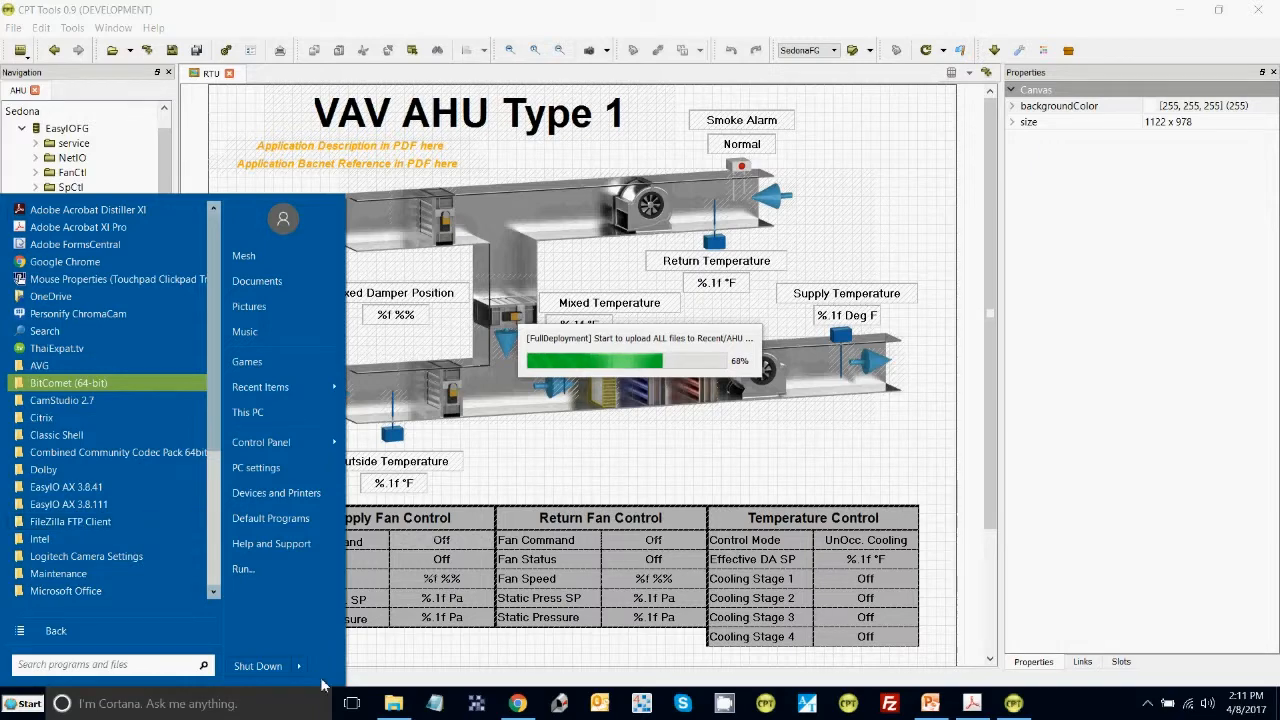
left_click(405, 706)
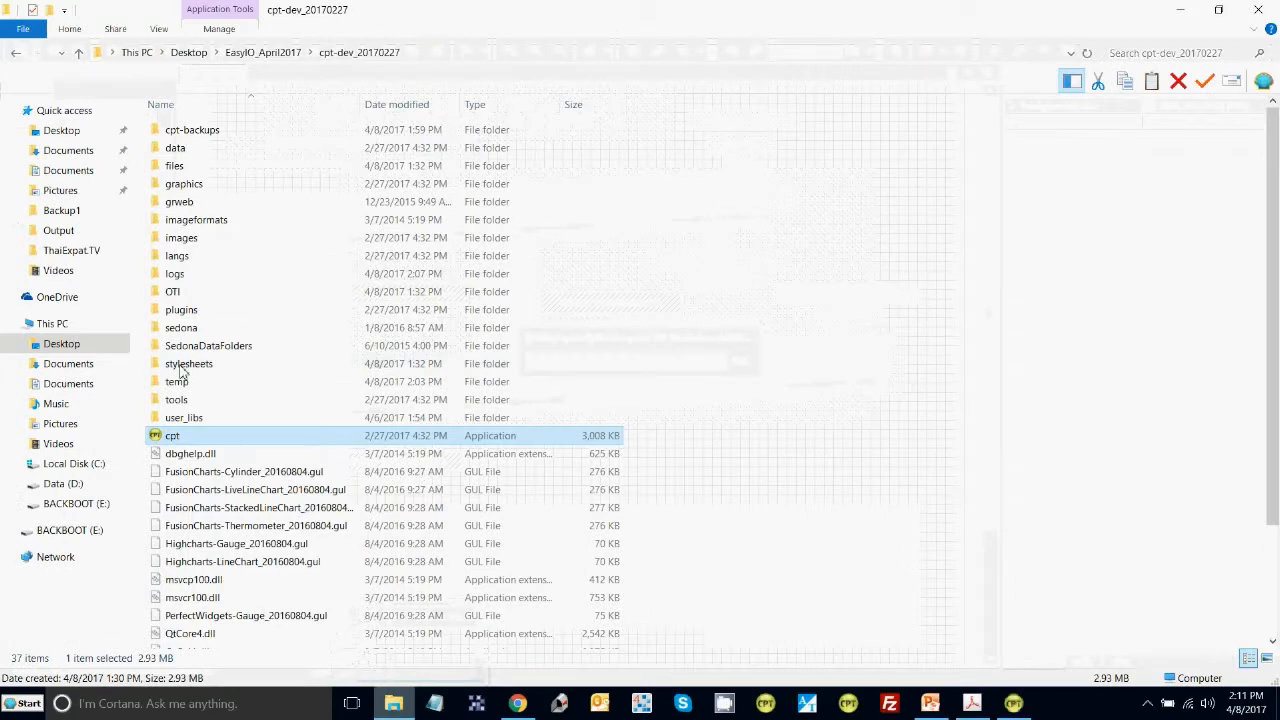
left_click(87, 135)
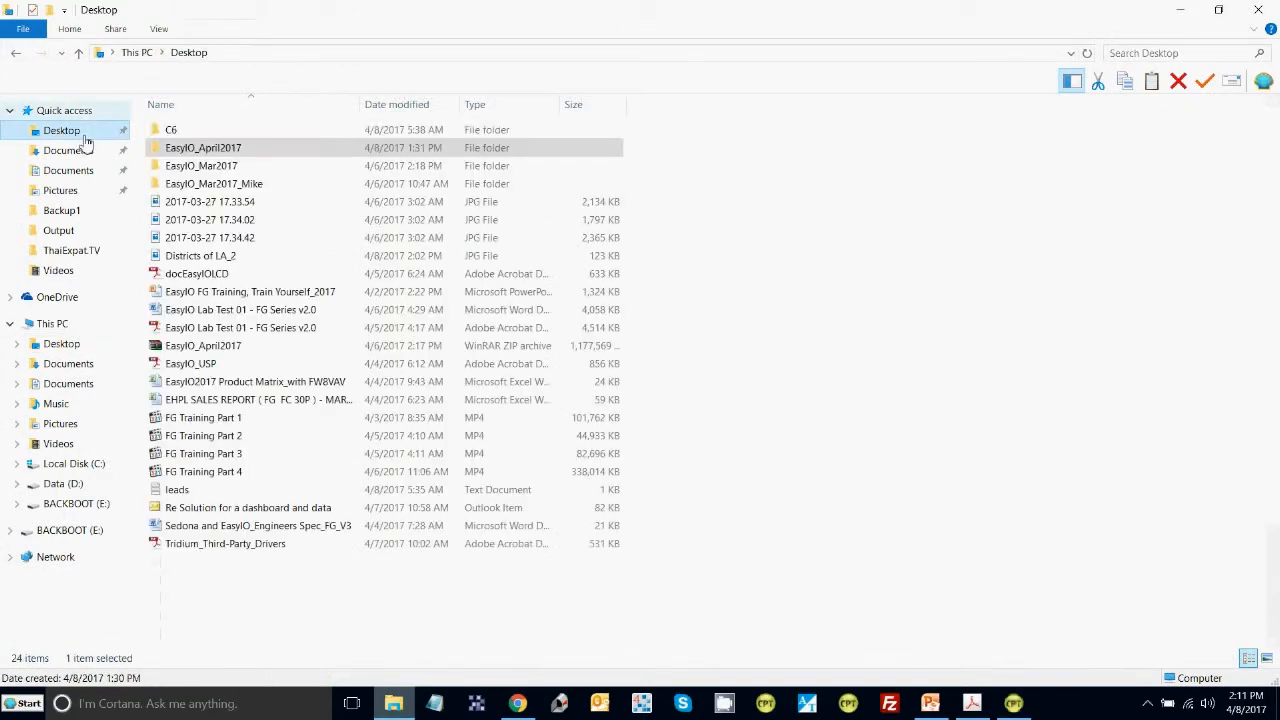
double_click(195, 151)
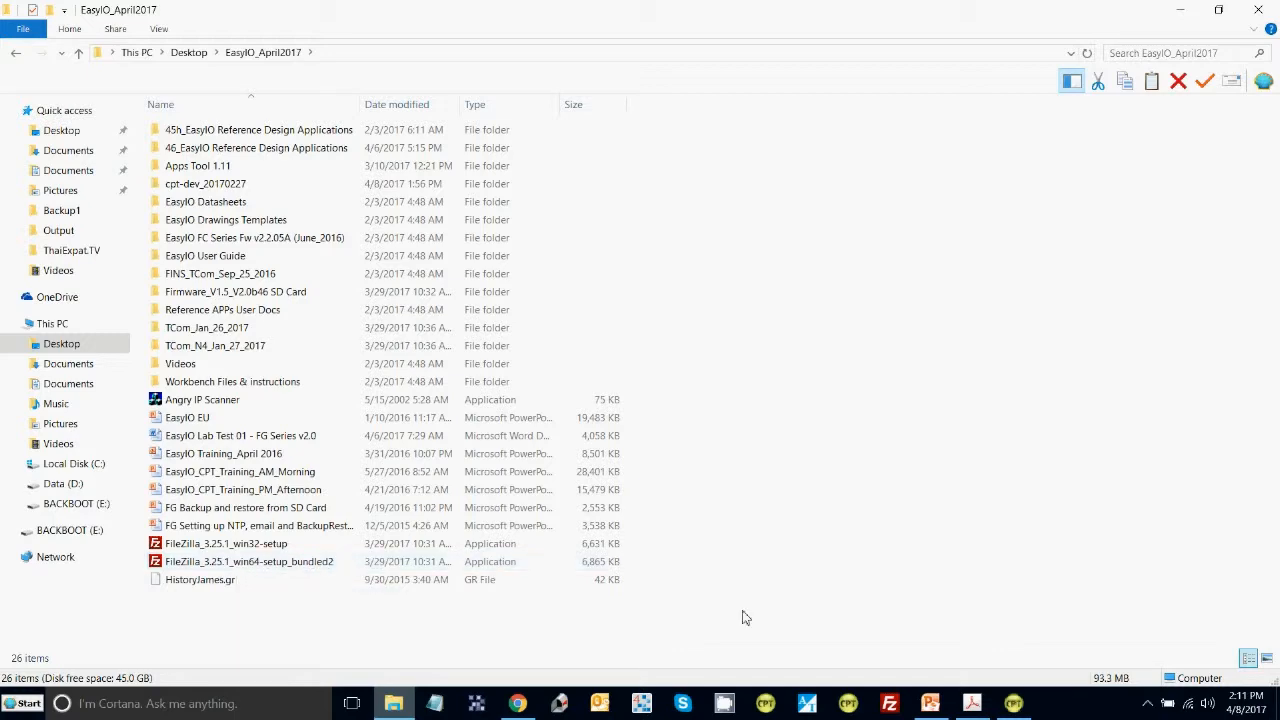
left_click(1182, 11)
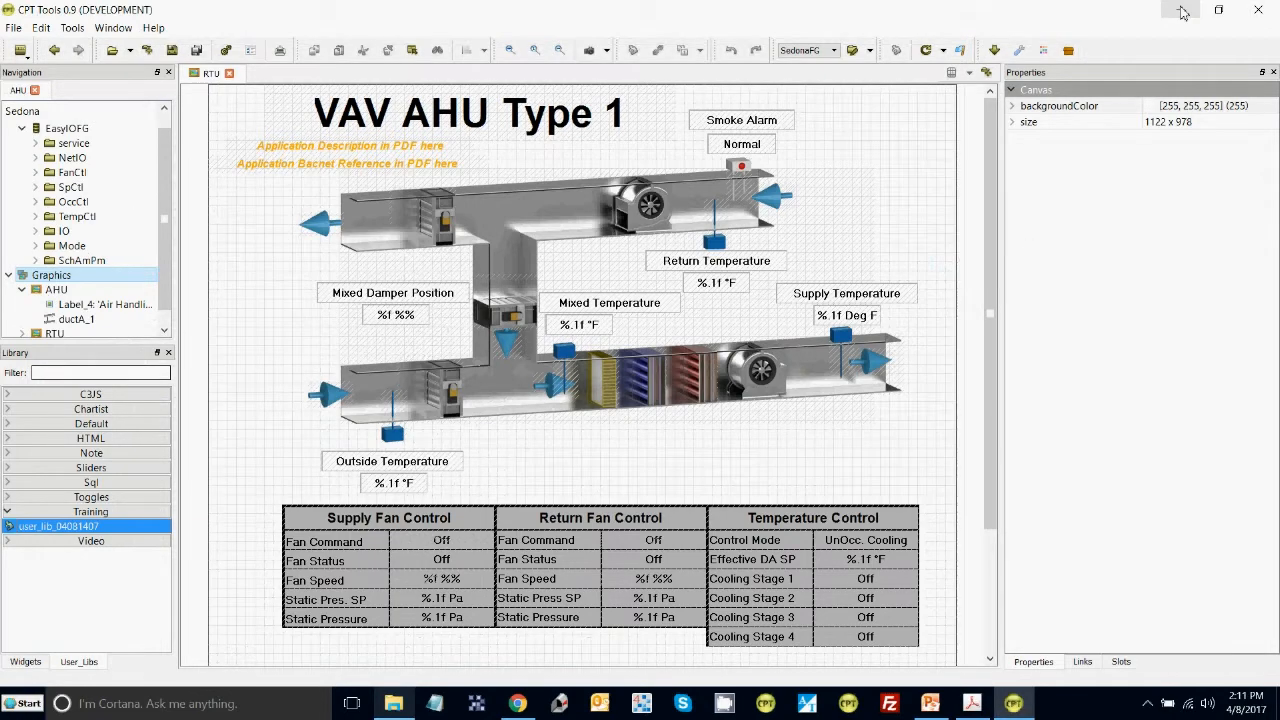
Launch the deployed graphics in Chrome, close the old PDF tab, and view the RTU and AHU pages.
left_click(960, 50)
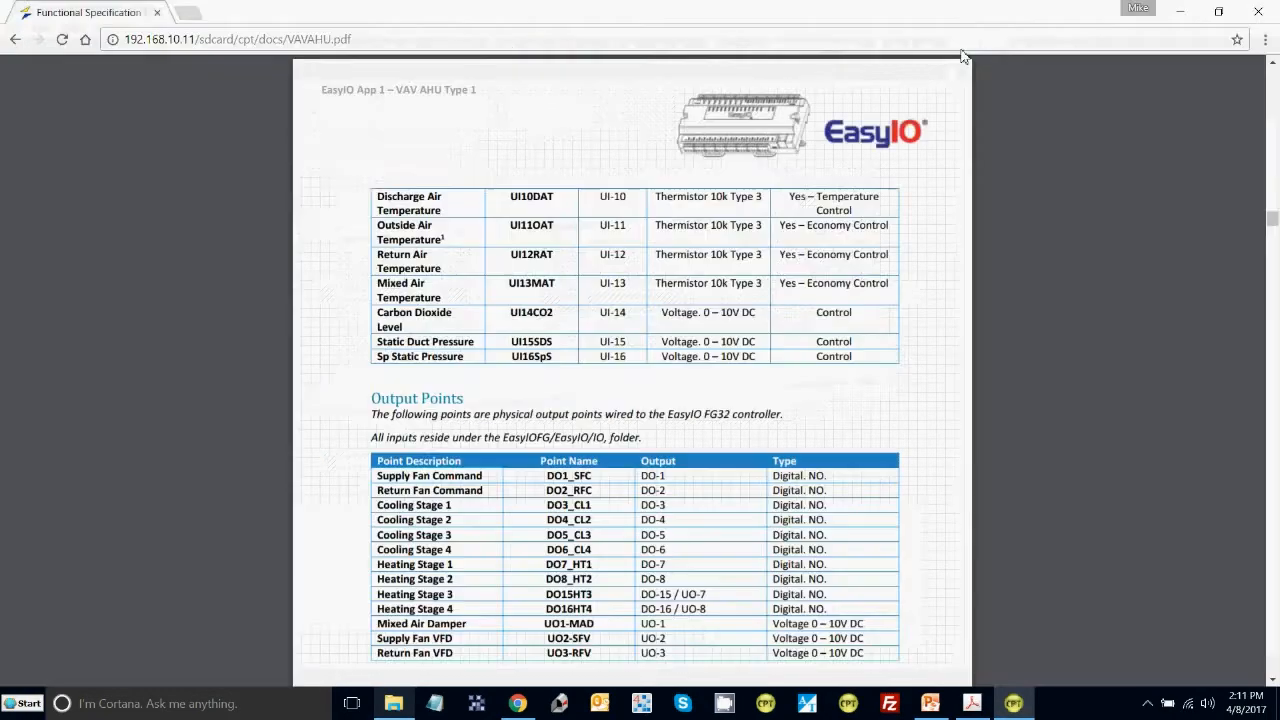
left_click(157, 13)
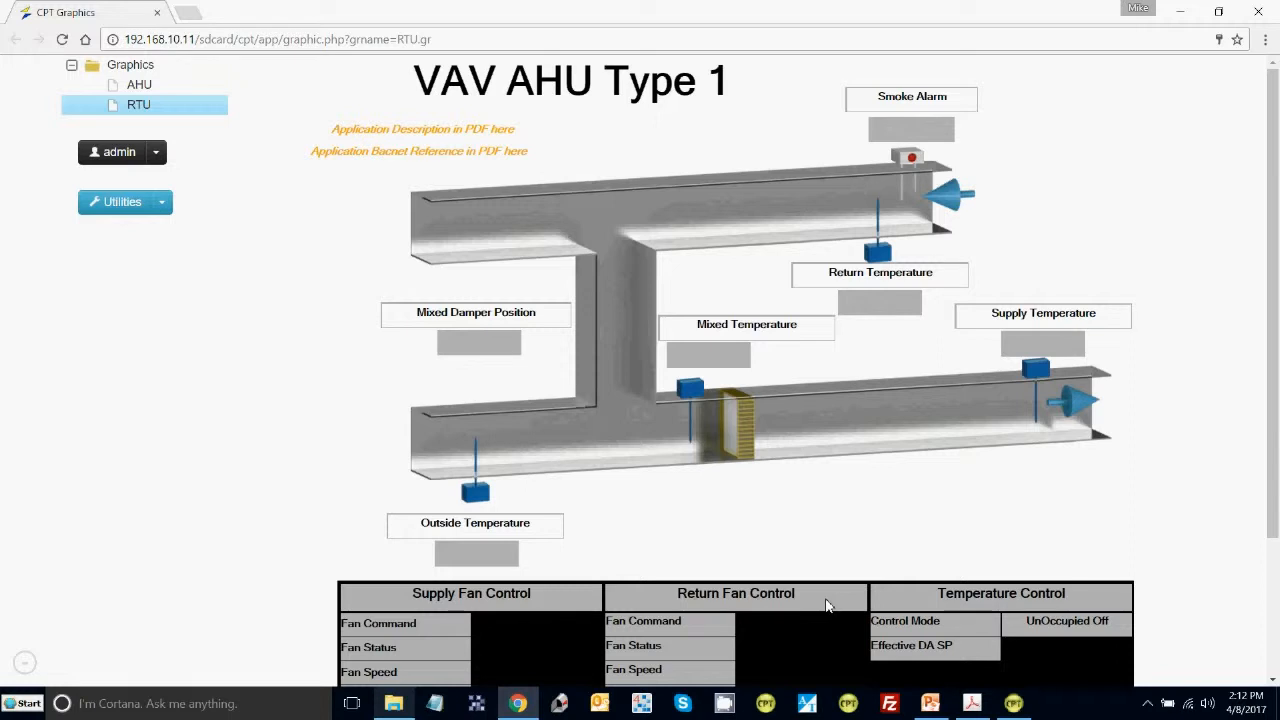
left_click(142, 86)
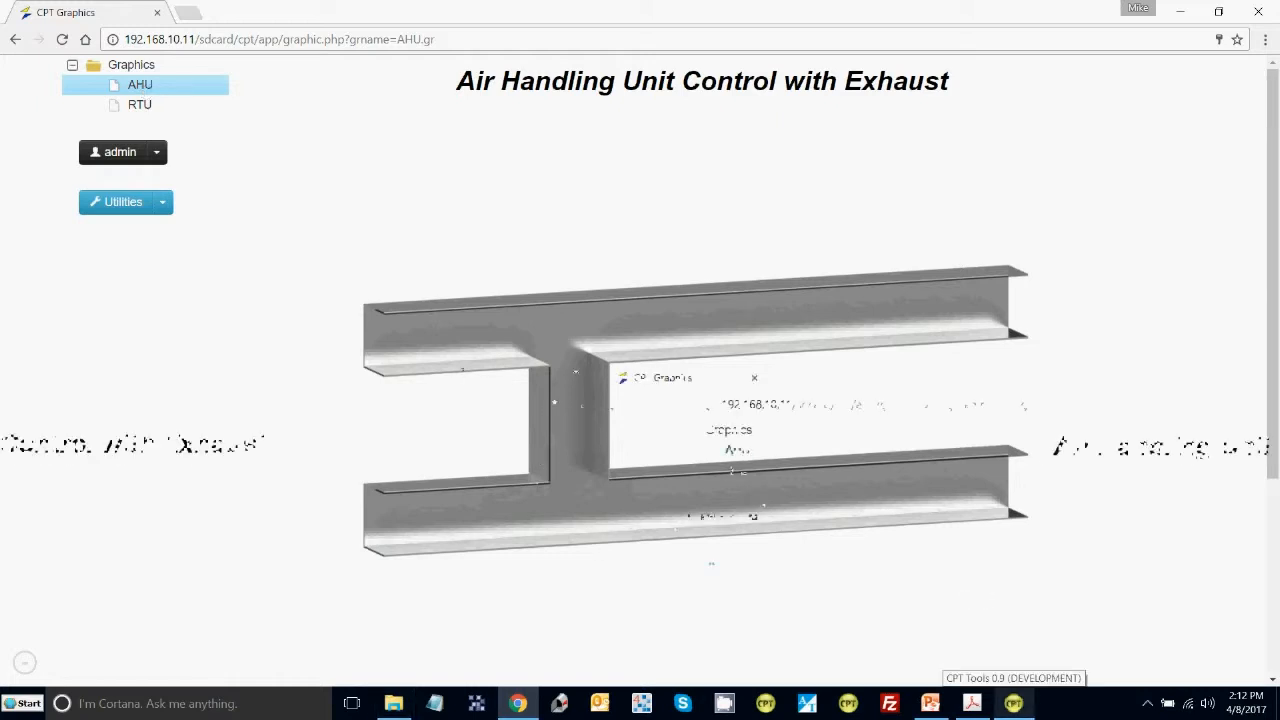
Switch to FileZilla and connect to the device through the saved SDCard site.
left_click(890, 704)
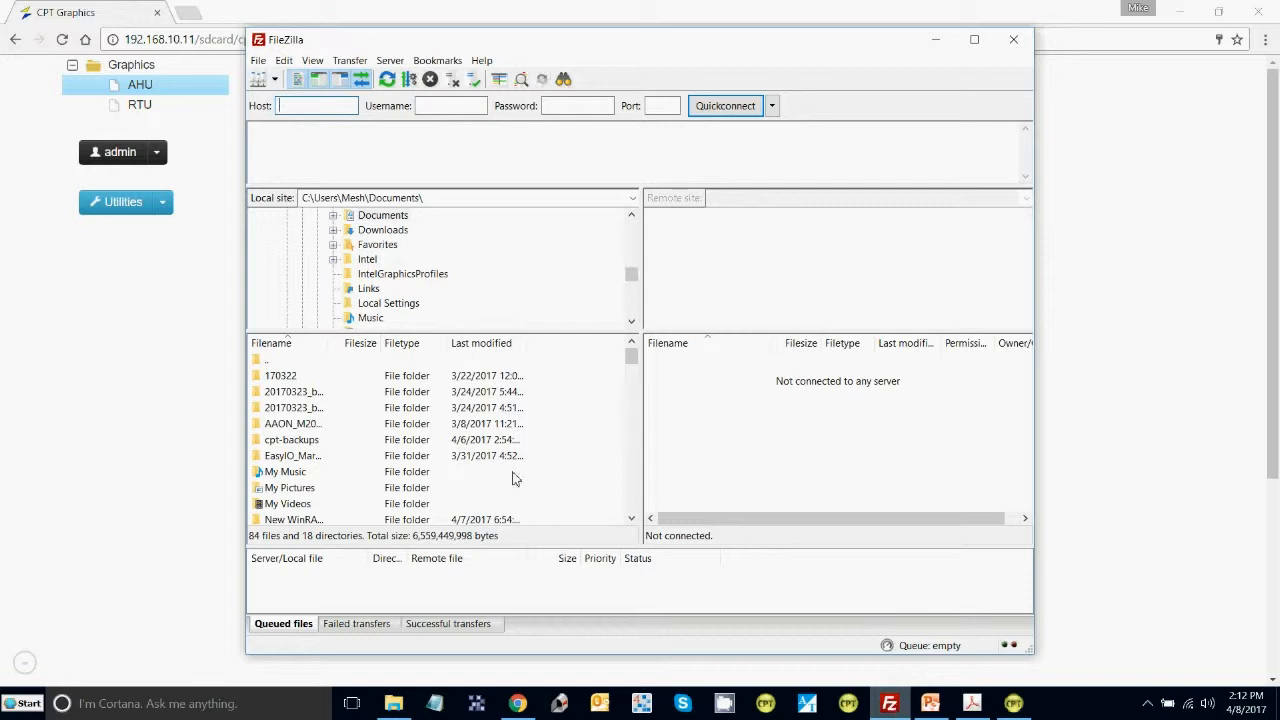
left_click(262, 62)
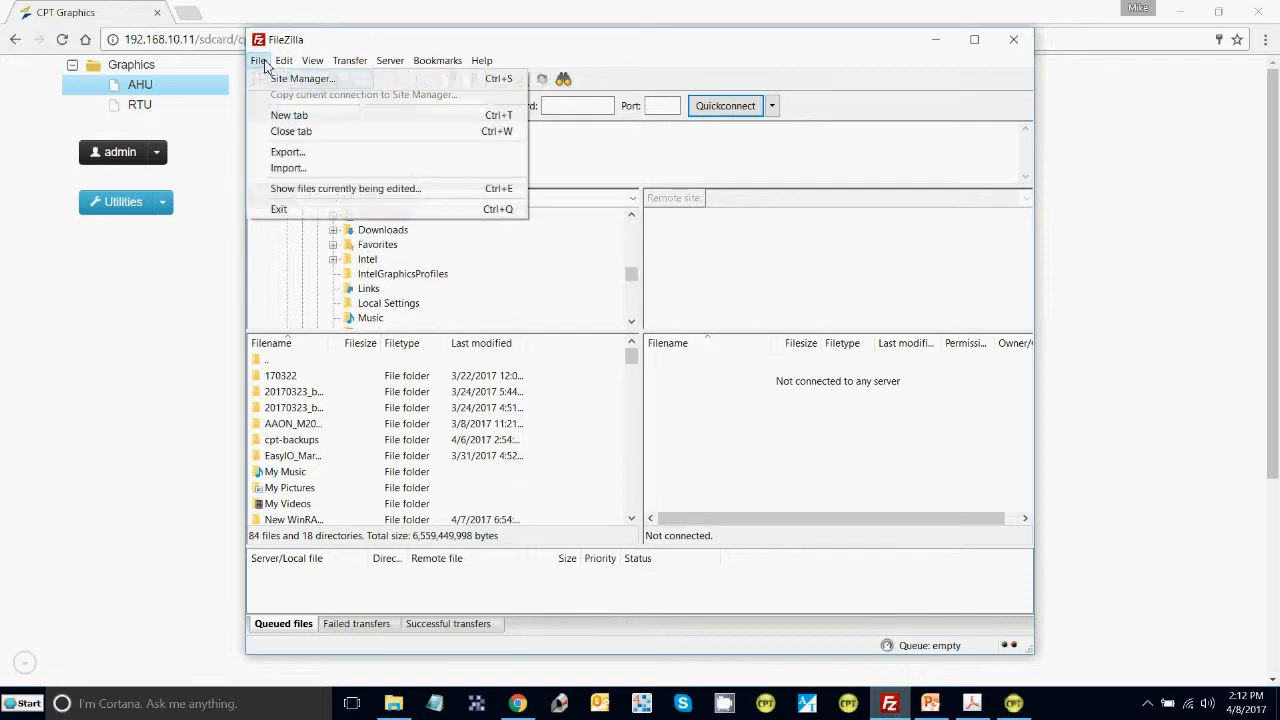
left_click(266, 80)
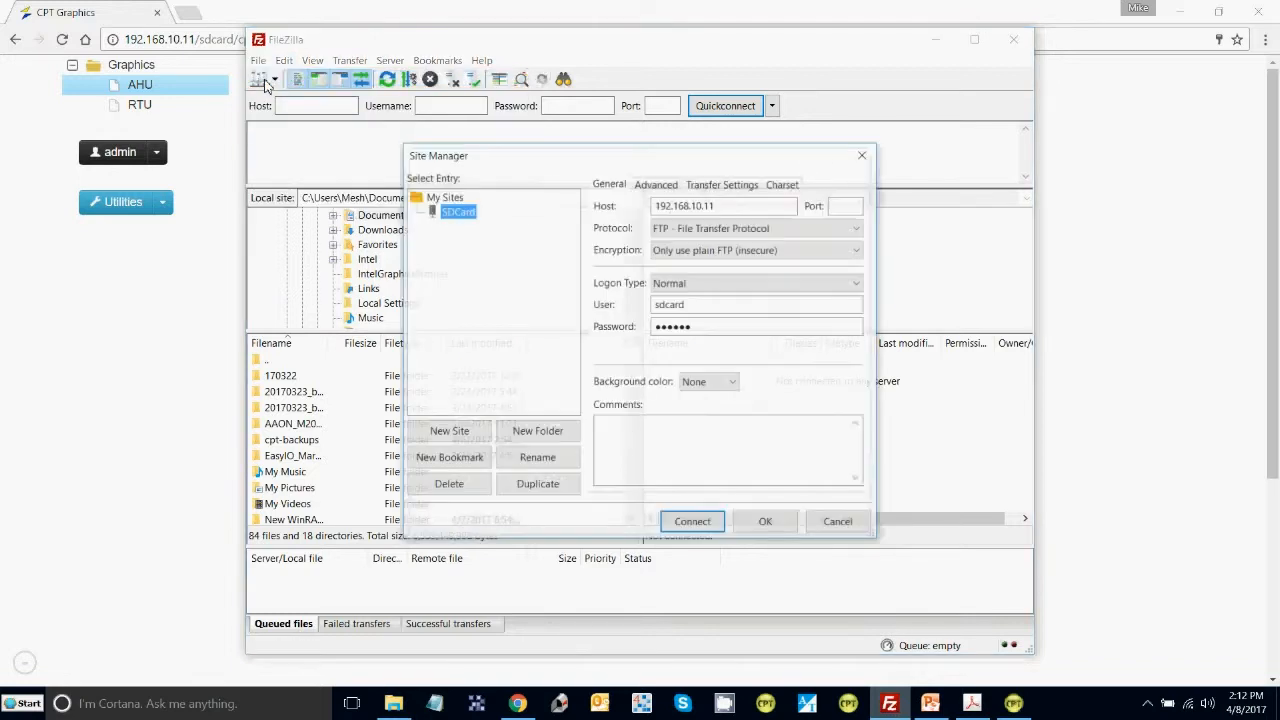
left_click(692, 523)
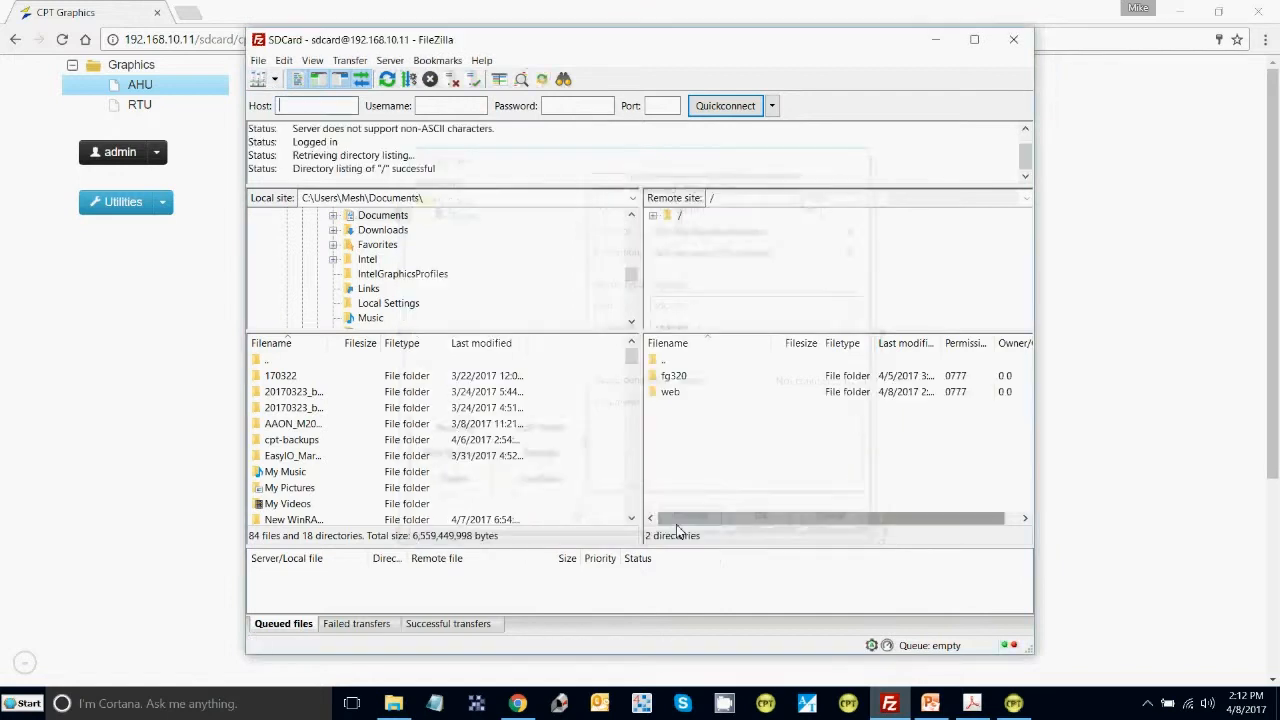
Browse to web/cpt-backups on the remote site and select the 20170408_backup folder.
double_click(670, 392)
double_click(672, 393)
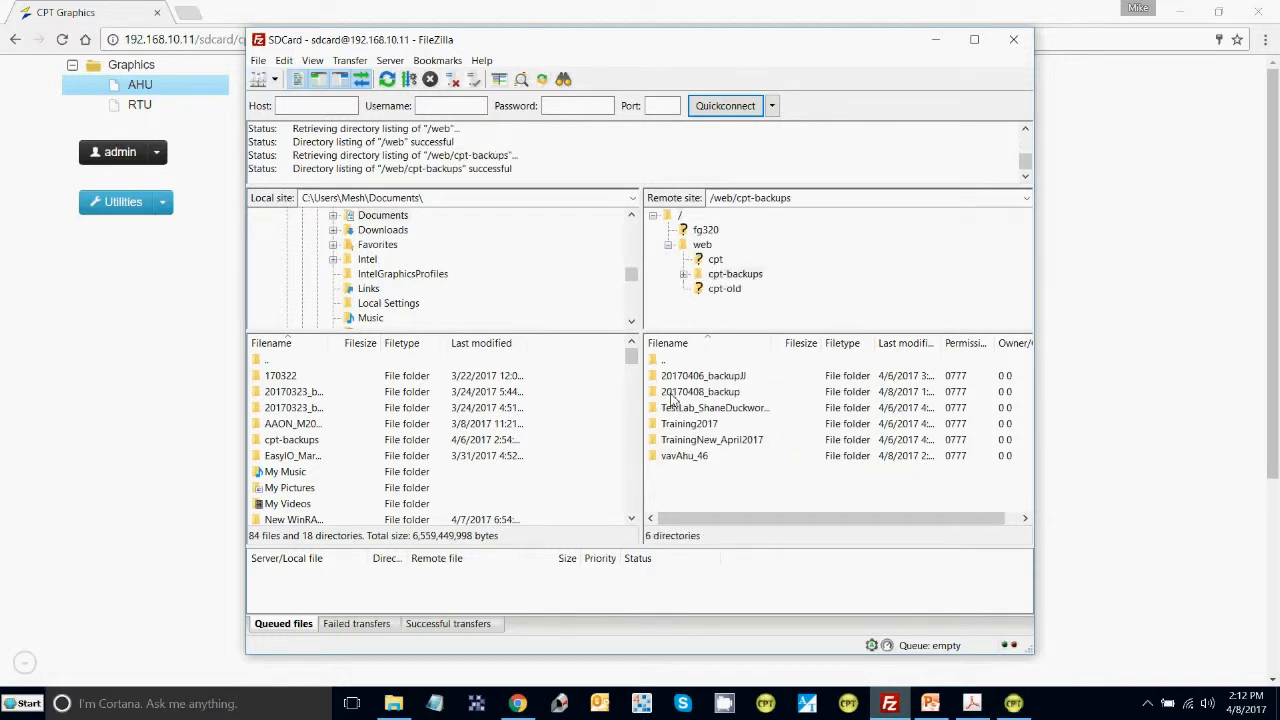
left_click(688, 459)
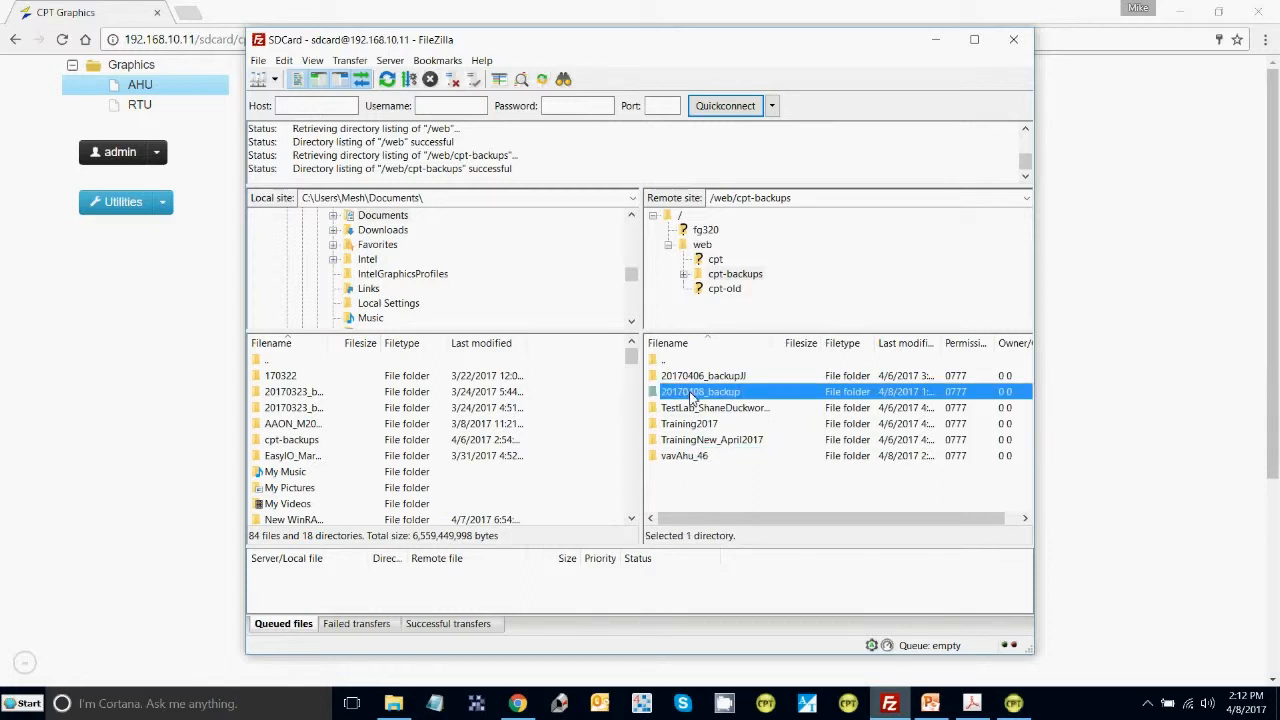
Browse the remote web folder through cpt and app to grdata, examine the graphic files there, and close FileZilla.
double_click(704, 246)
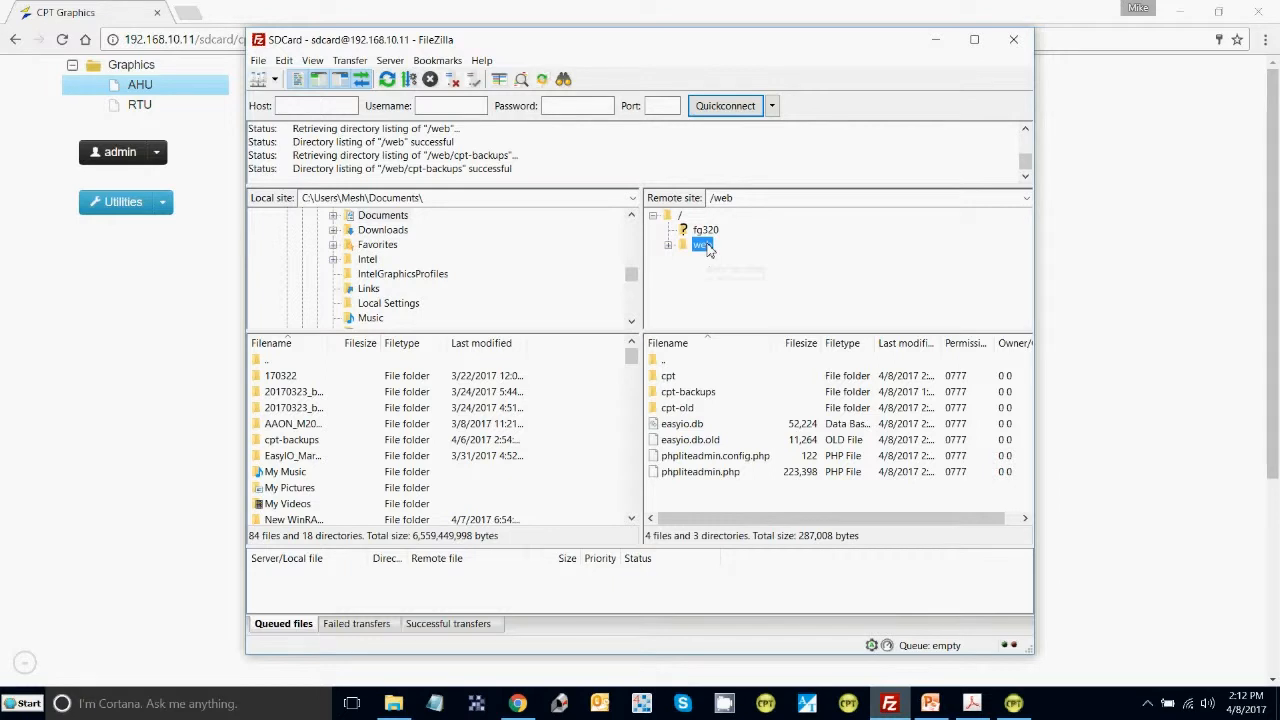
left_click(684, 426)
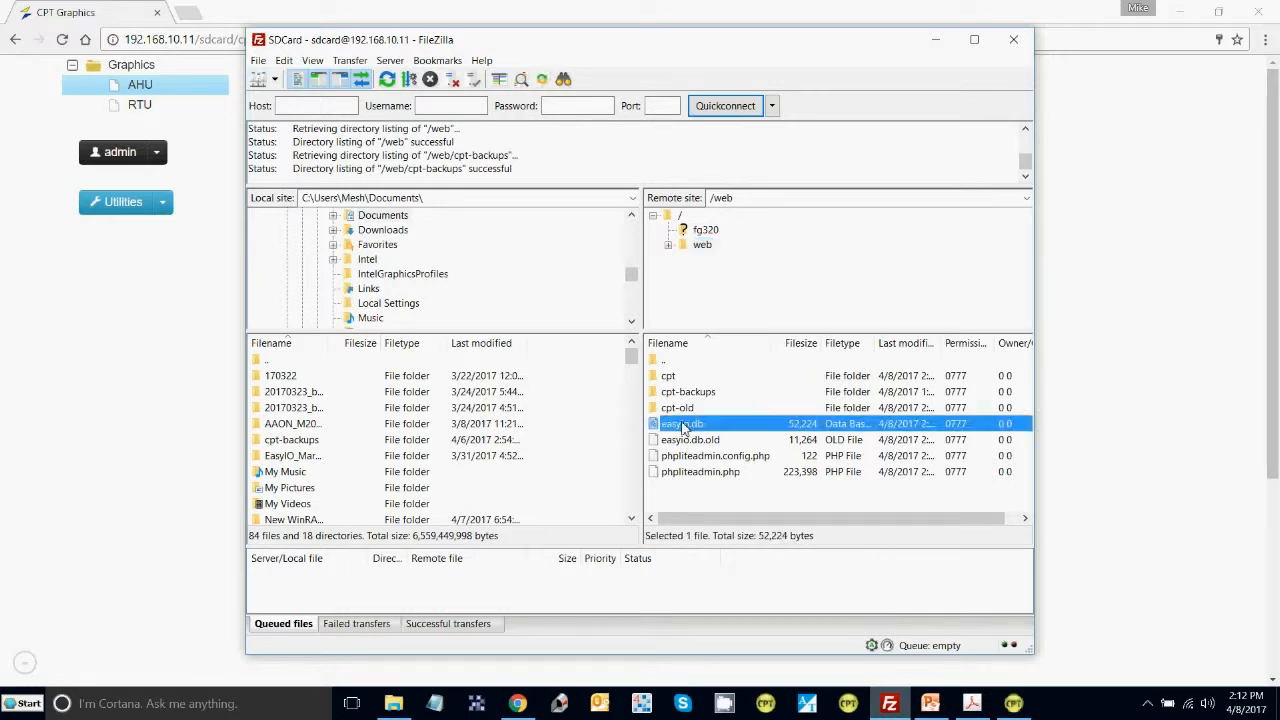
double_click(681, 378)
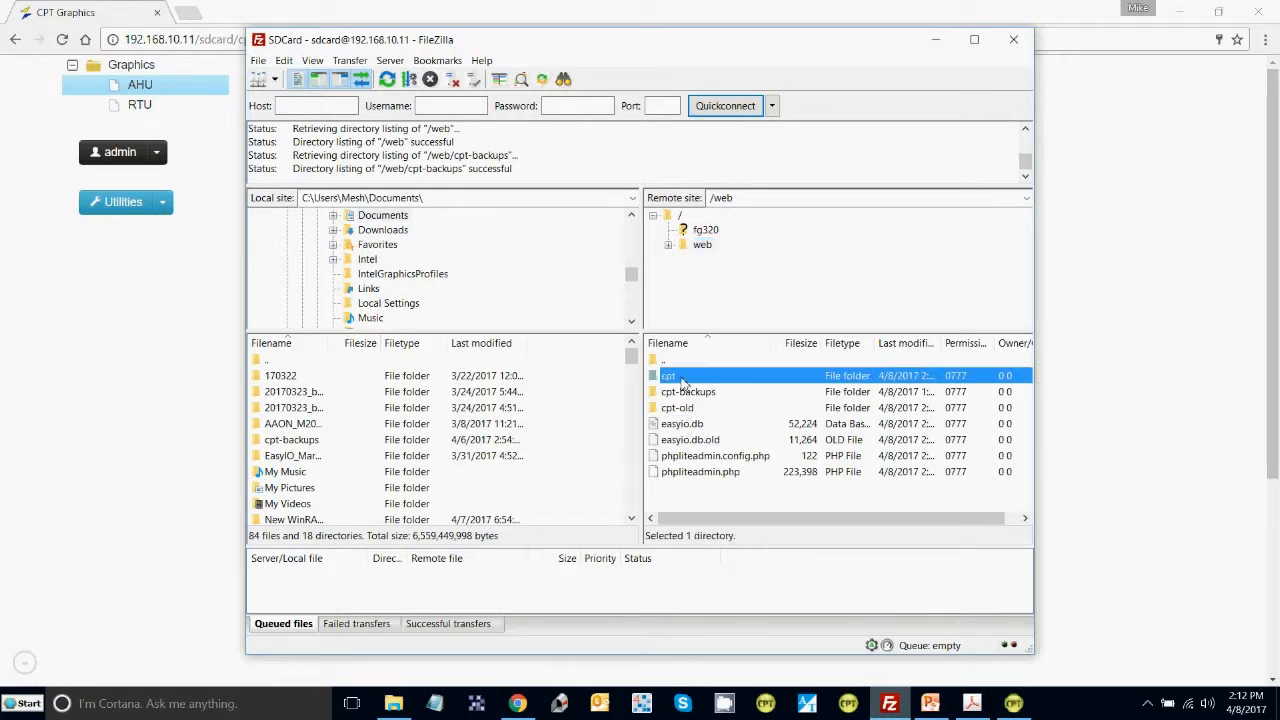
double_click(680, 379)
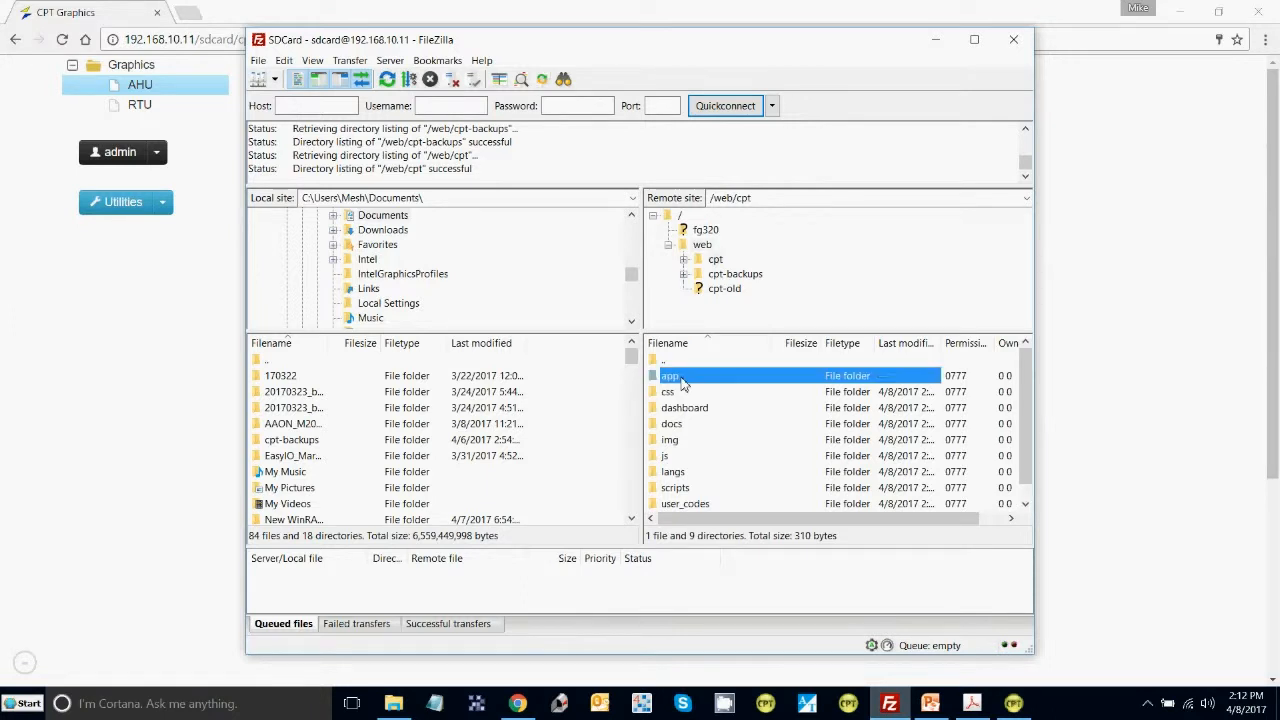
left_click(678, 393)
double_click(678, 392)
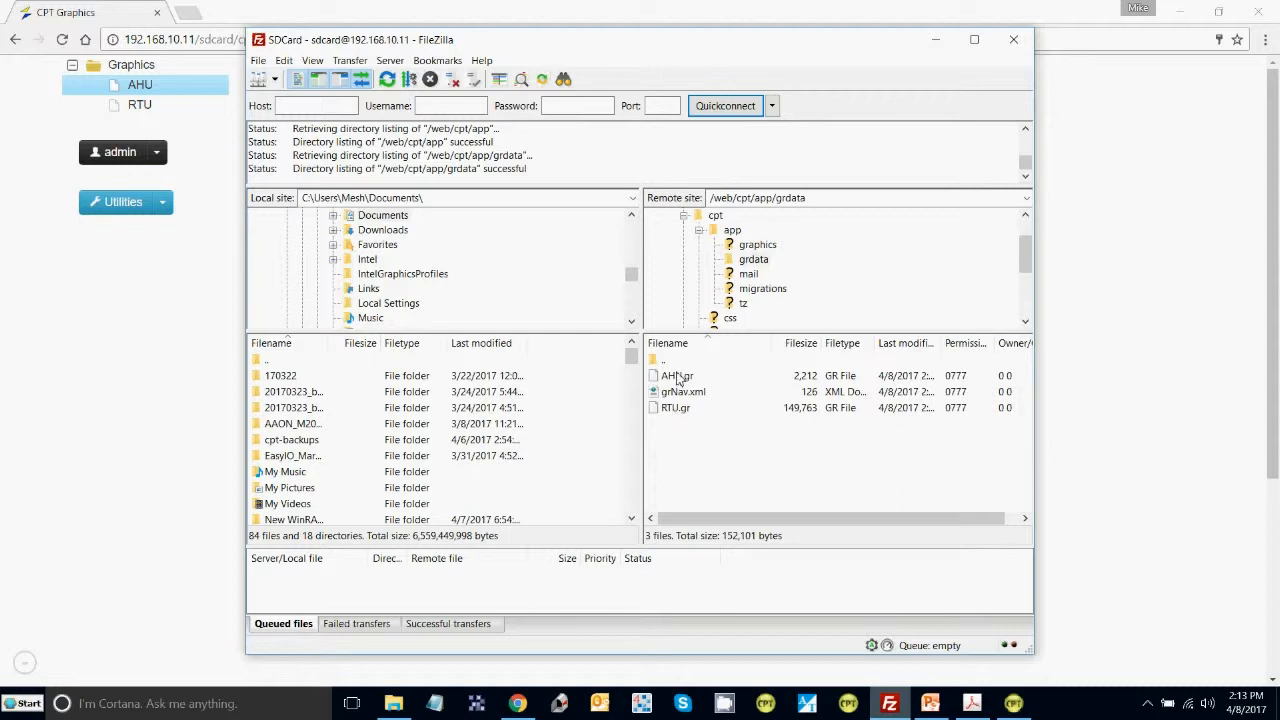
left_click(1013, 46)
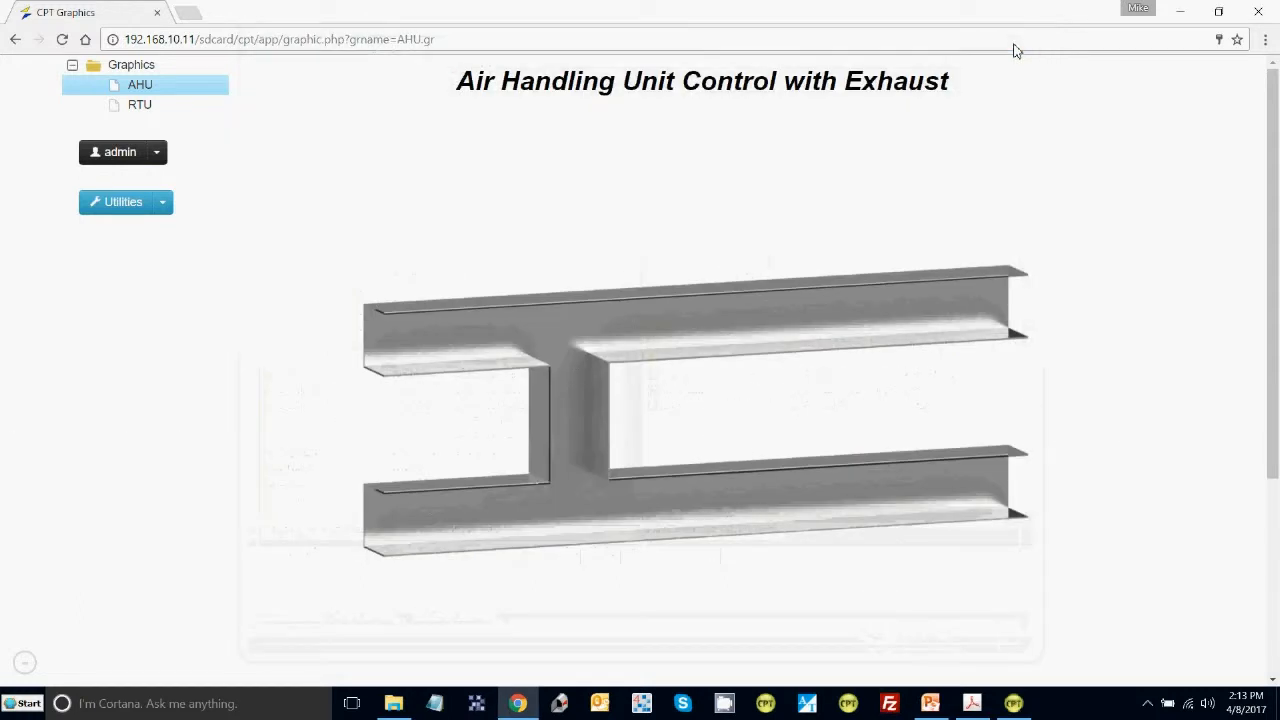
Switch to CPT Tools and unlock all objects on the RTU graphic.
left_click(1013, 706)
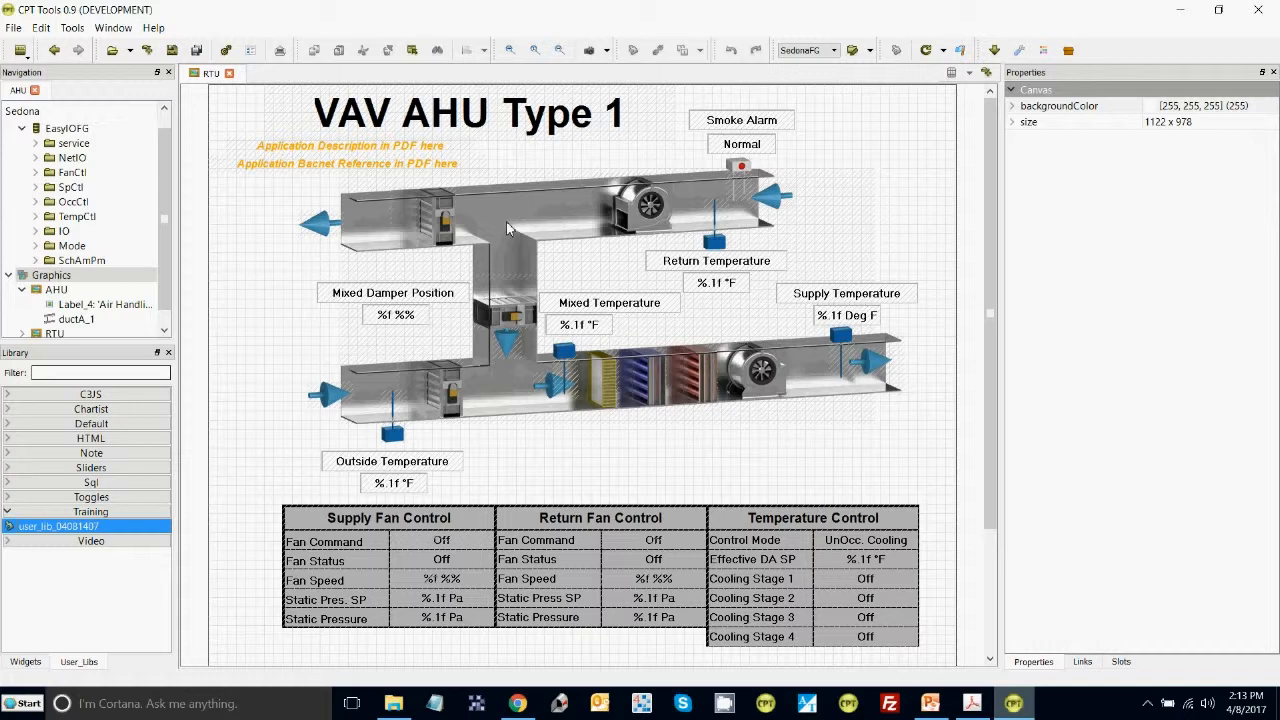
key("ctrl+a")
right_click(759, 379)
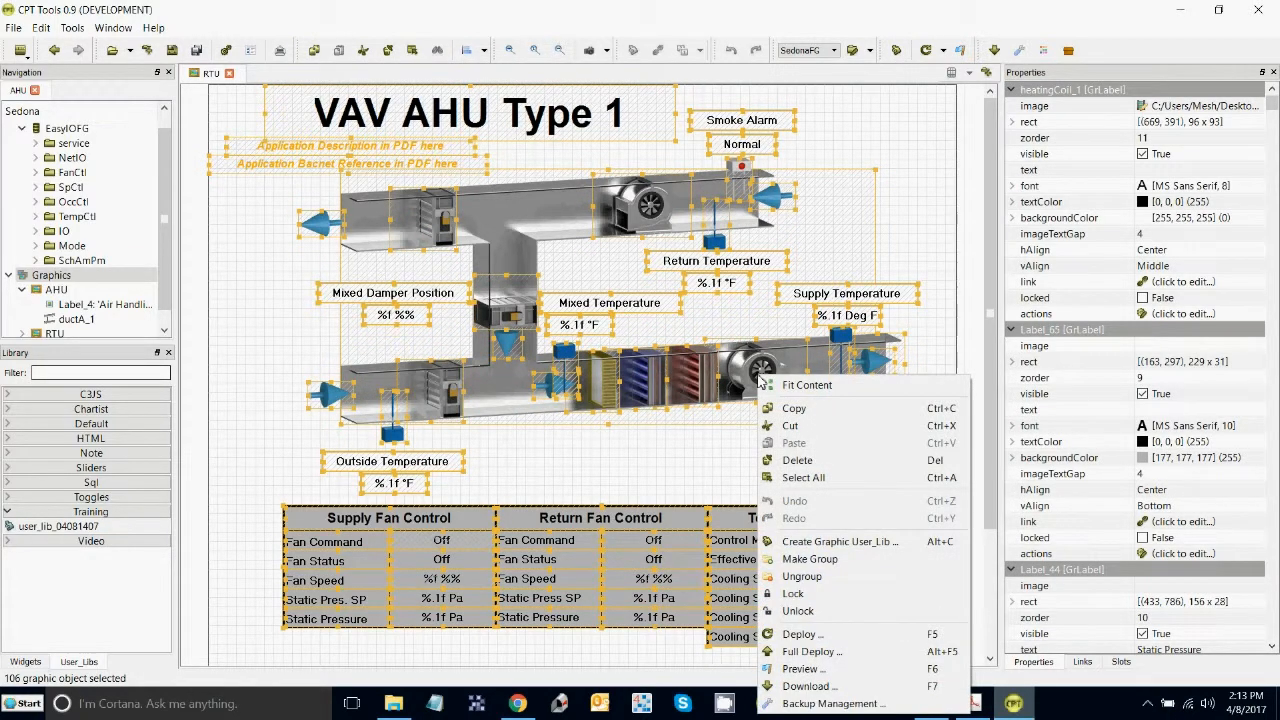
left_click(805, 611)
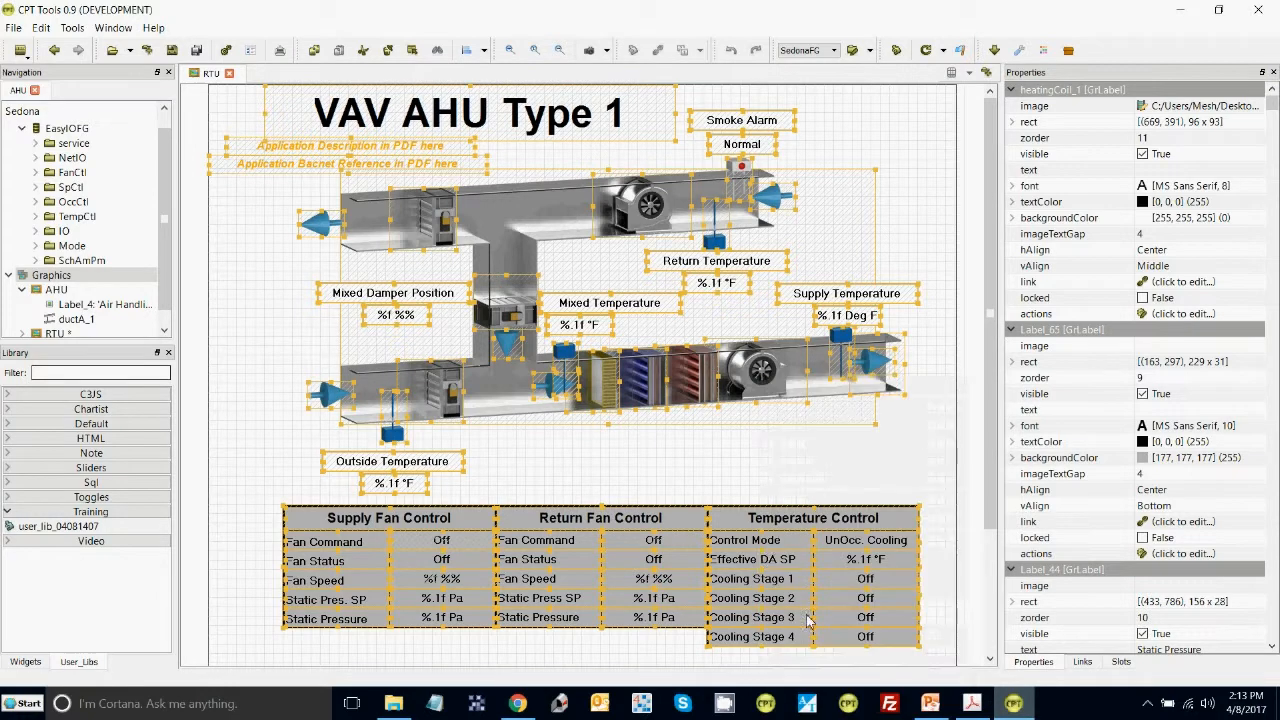
left_click(744, 503)
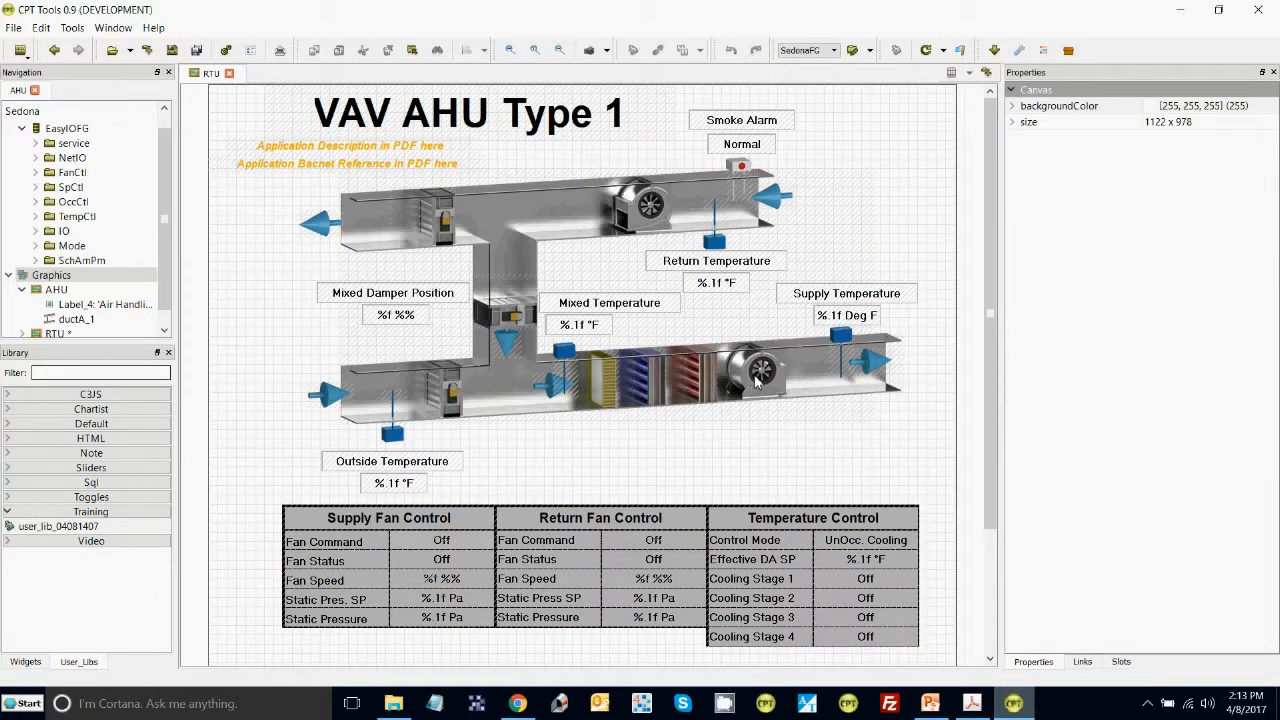
Ungroup all objects on the RTU graphic and clear the selection.
key("ctrl+a")
right_click(752, 378)
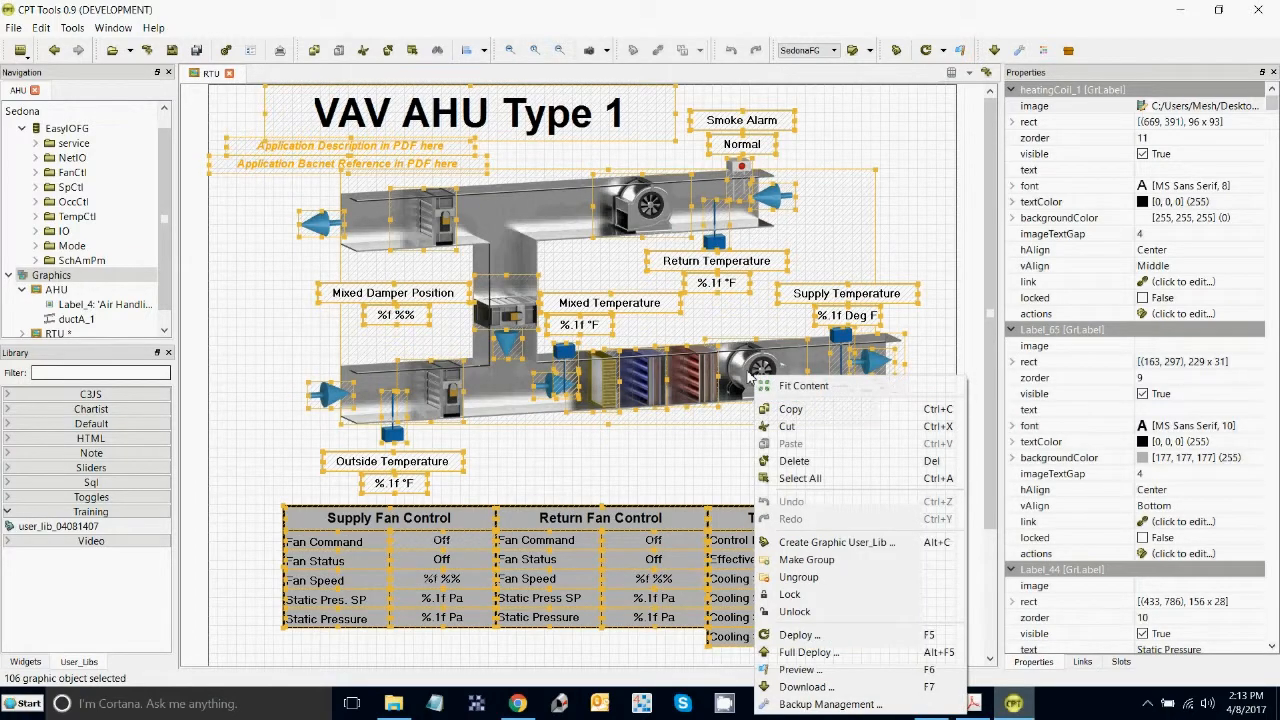
left_click(806, 580)
left_click(798, 487)
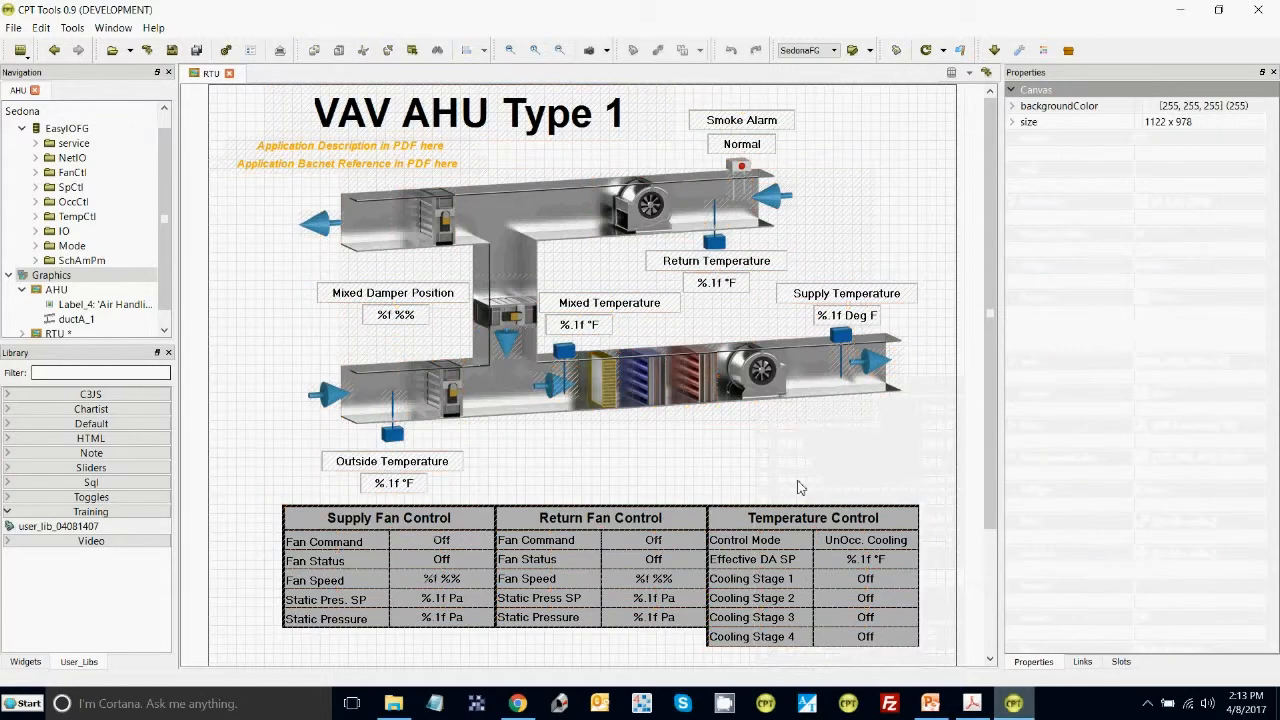
Select the supply fan in the lower duct, look at its image event settings, and close them without changes.
left_click(764, 371)
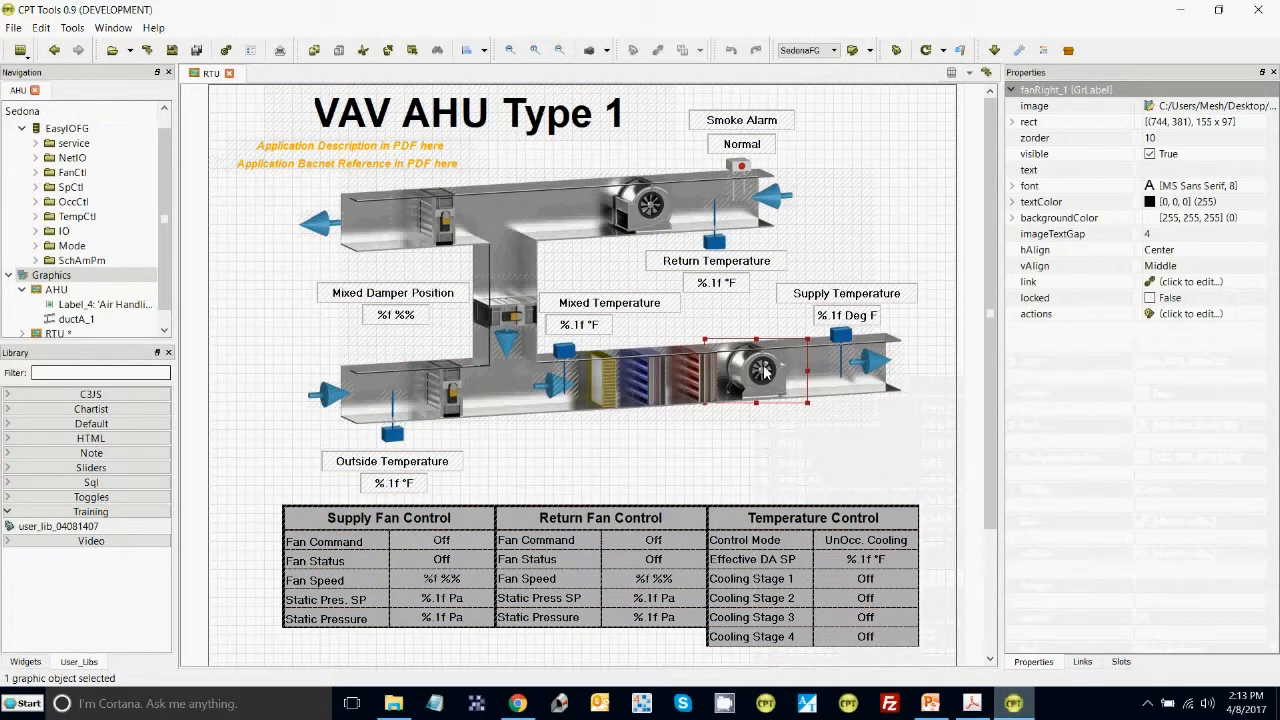
left_click(1188, 110)
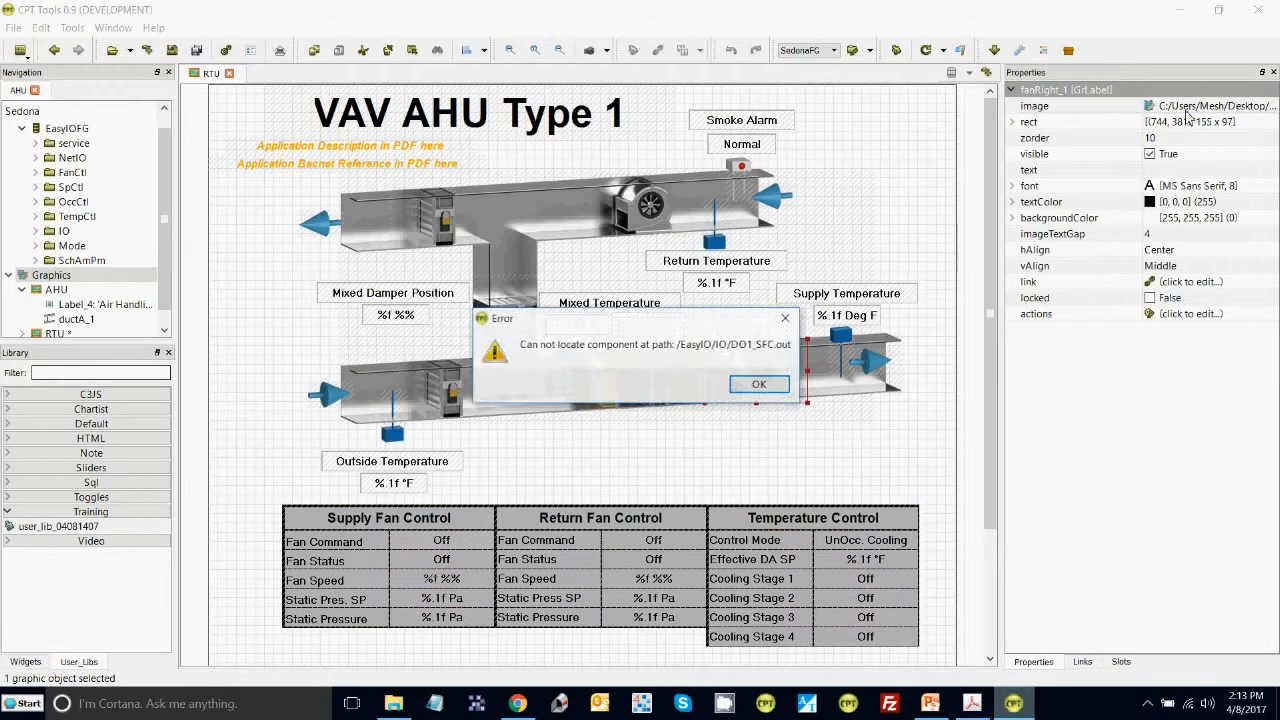
left_click(749, 391)
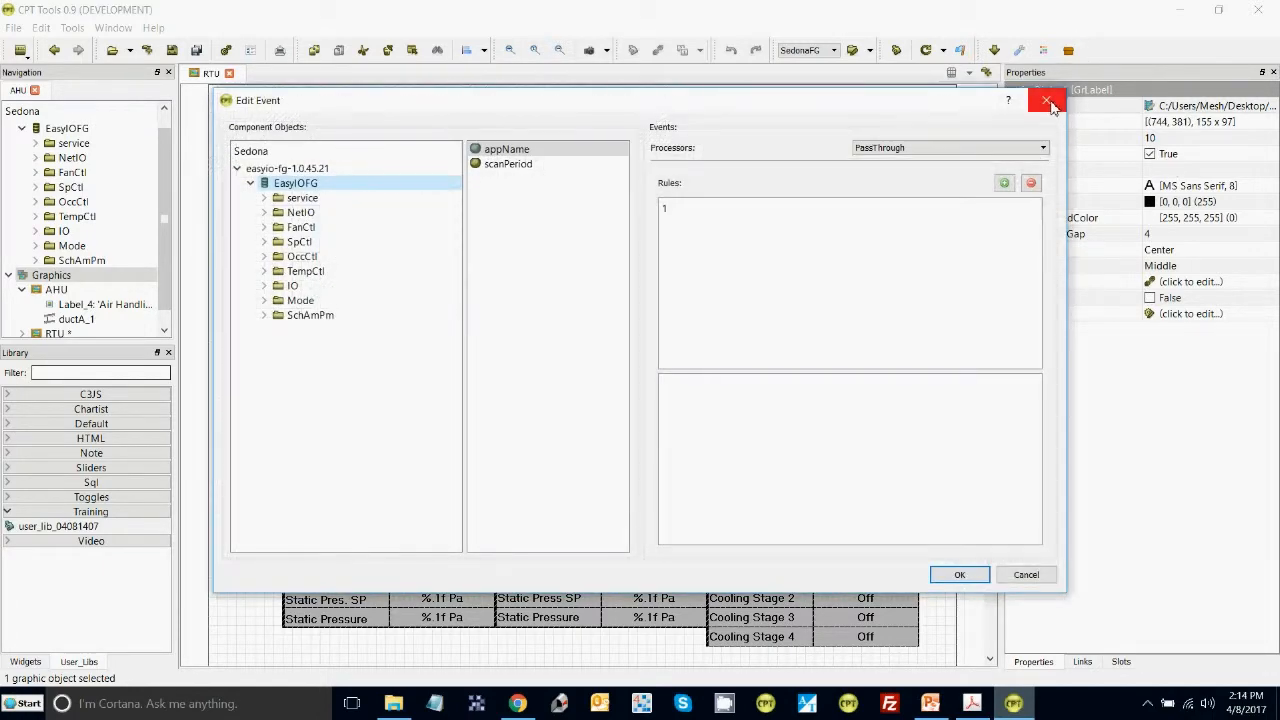
left_click(1048, 103)
Reopen the supply fan's image event settings and add a new PassThrough rule.
left_click(1276, 112)
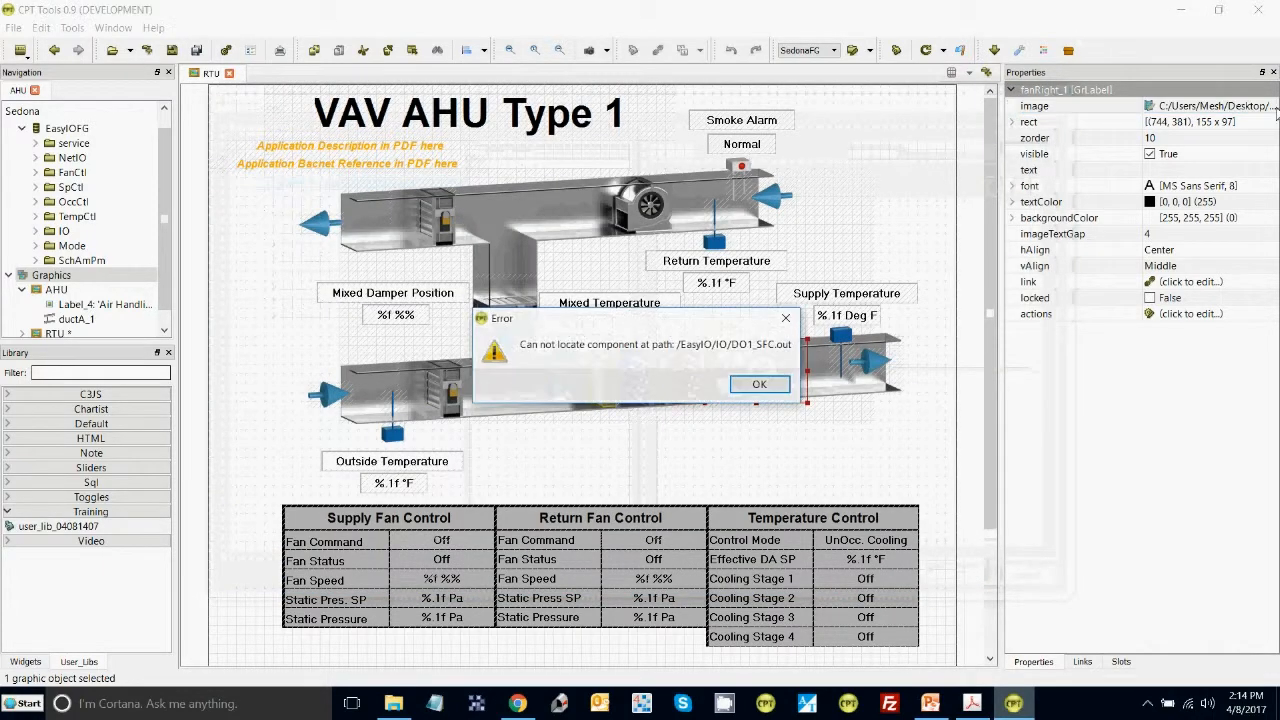
left_click(760, 385)
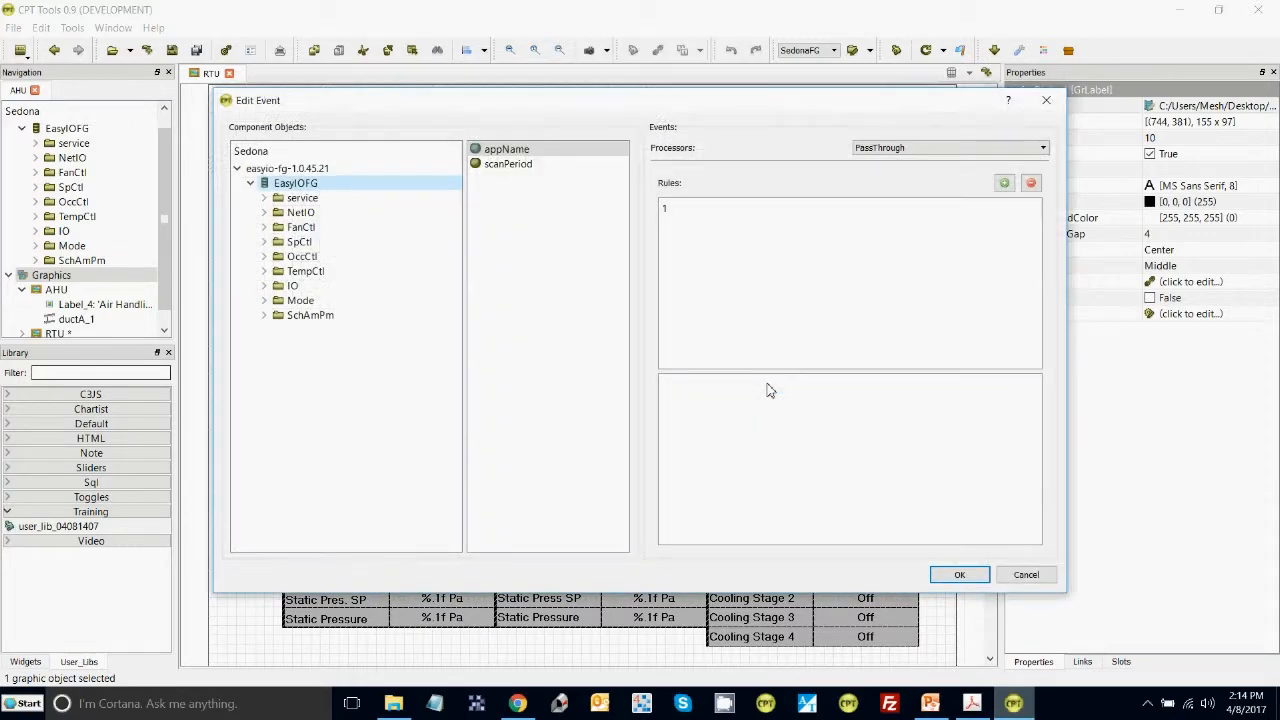
left_click(1004, 184)
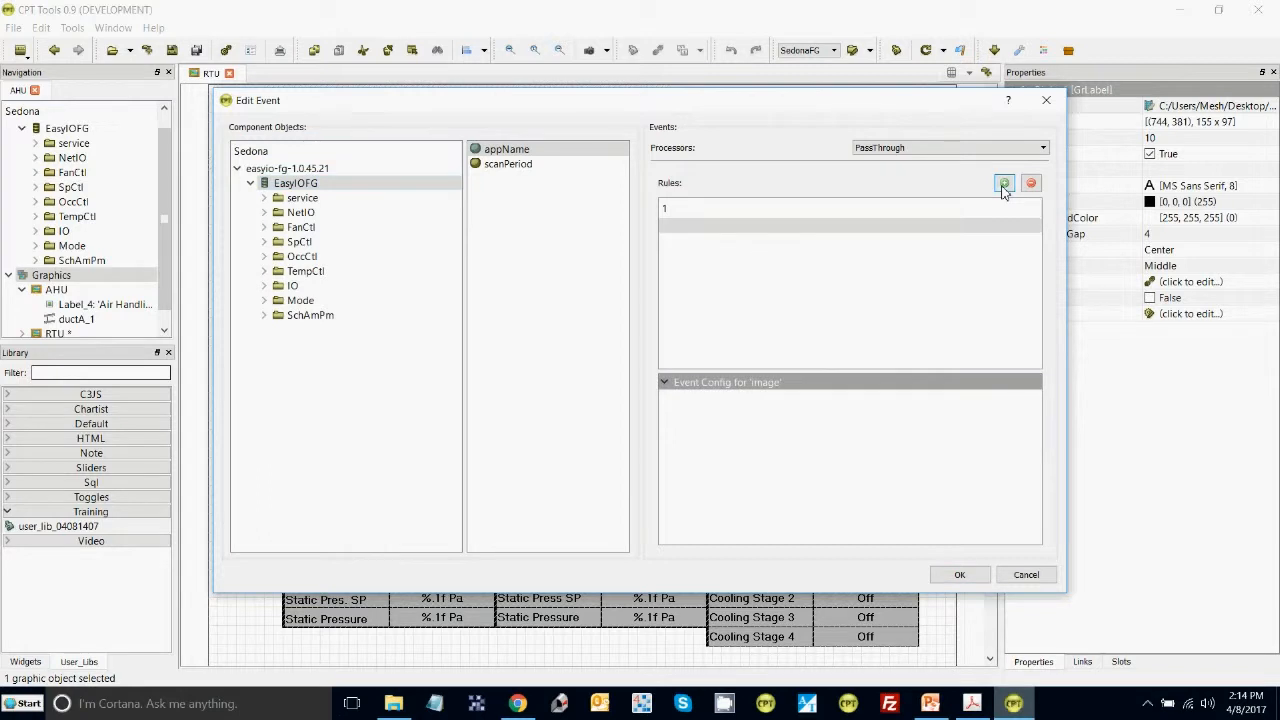
left_click(1040, 150)
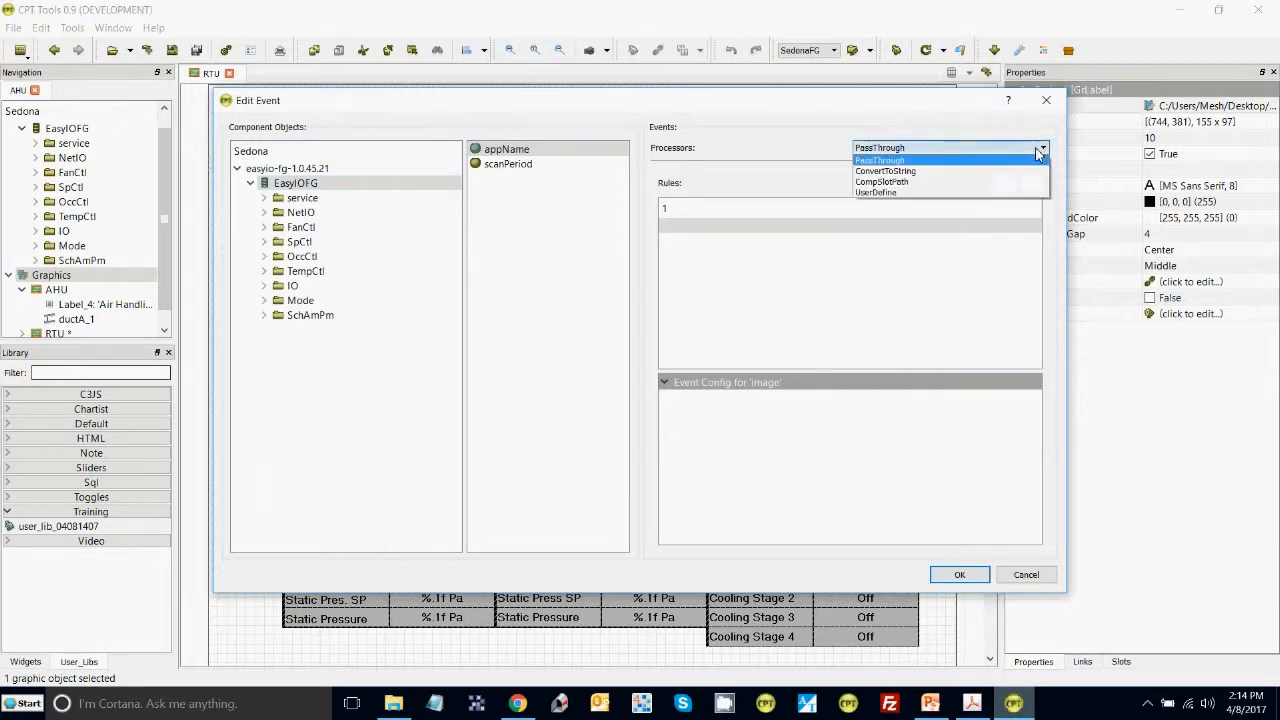
left_click(1038, 152)
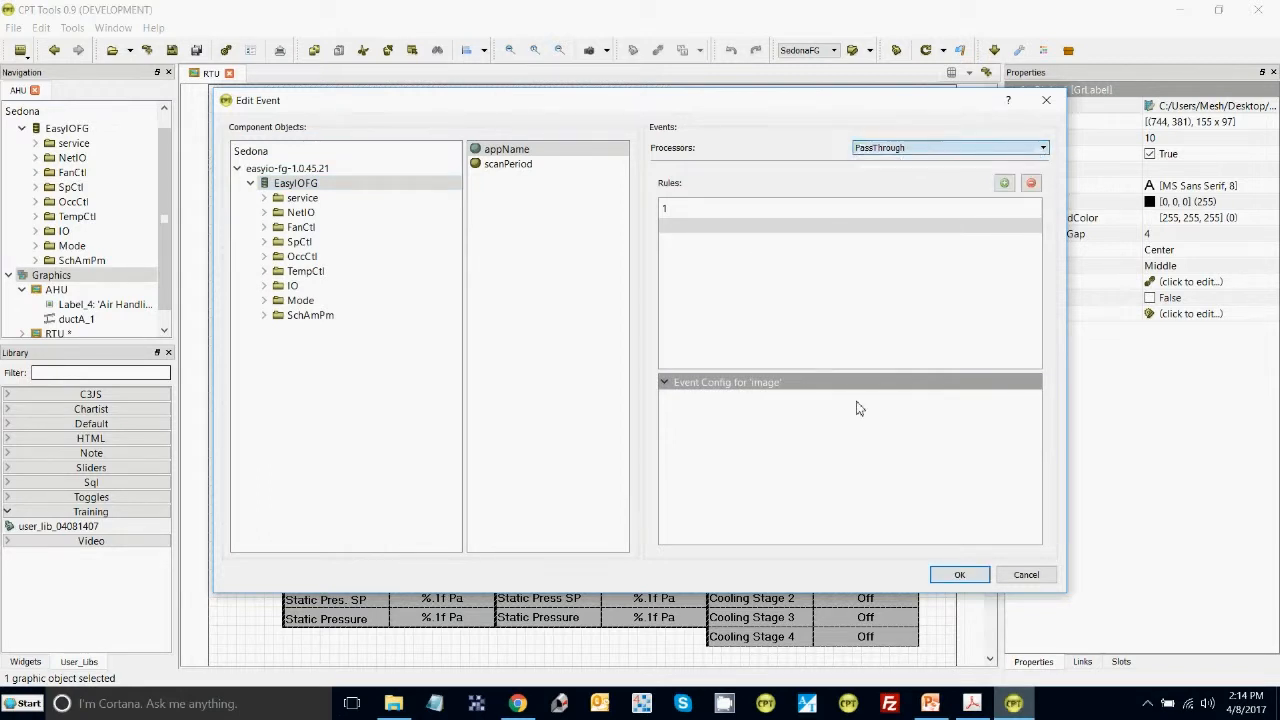
left_click(1020, 574)
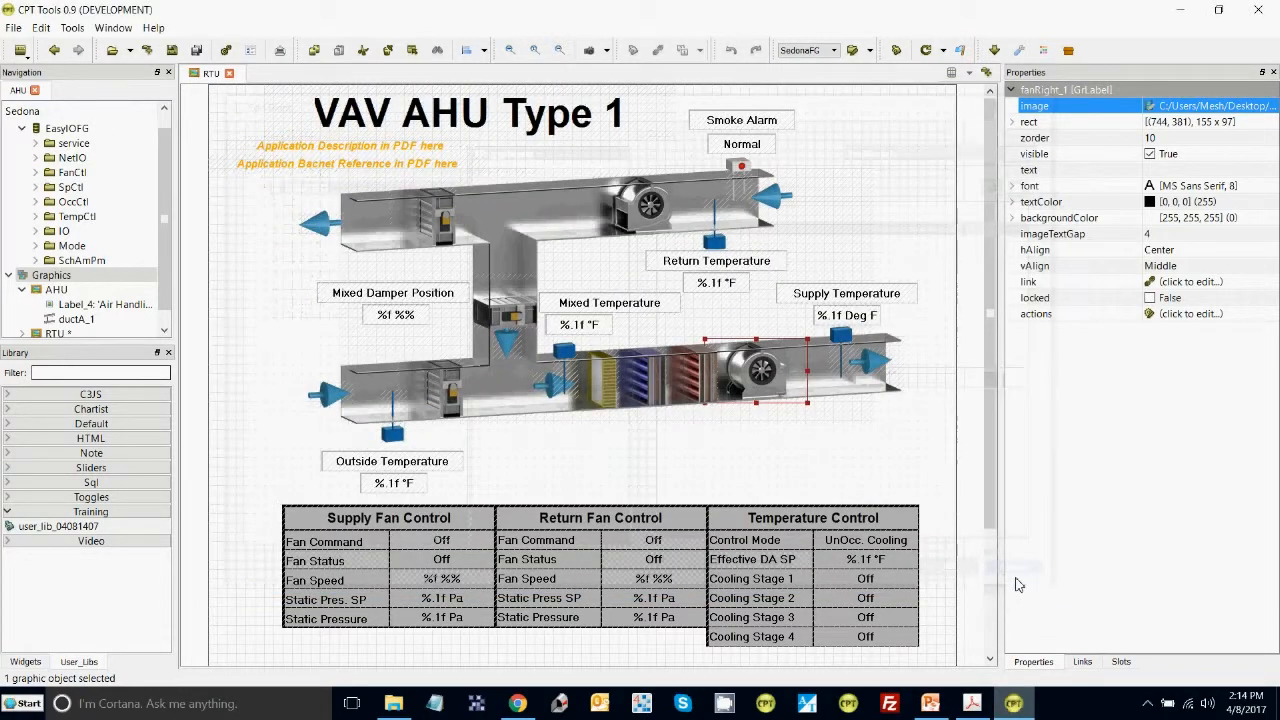
Copy the supply fan from the RTU graphic and open the AHU graphic, saving the current view's changes.
right_click(757, 367)
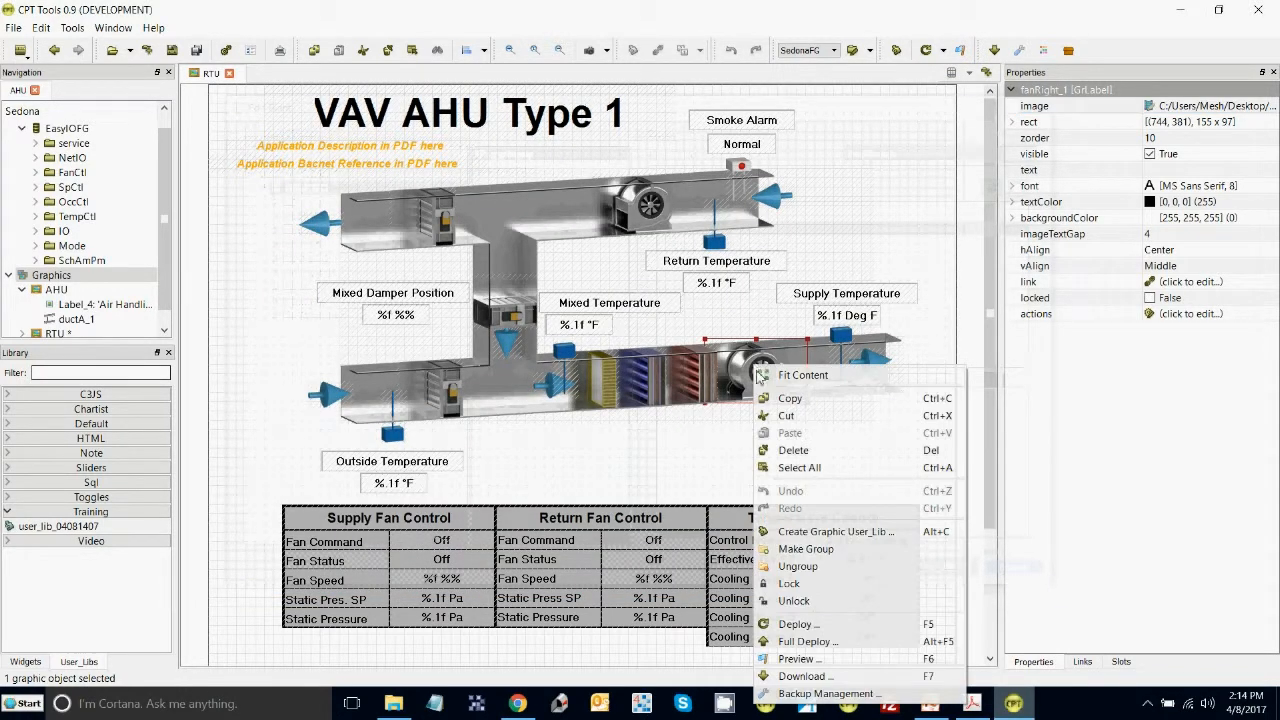
left_click(789, 398)
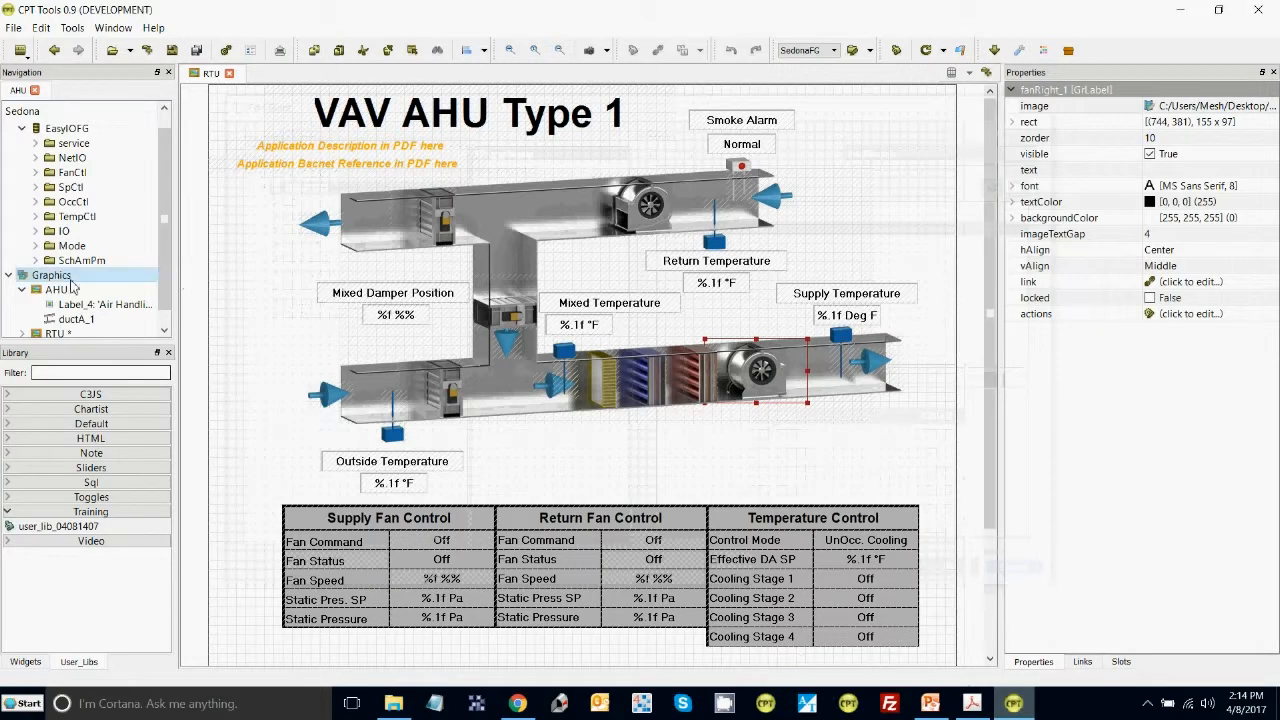
double_click(60, 290)
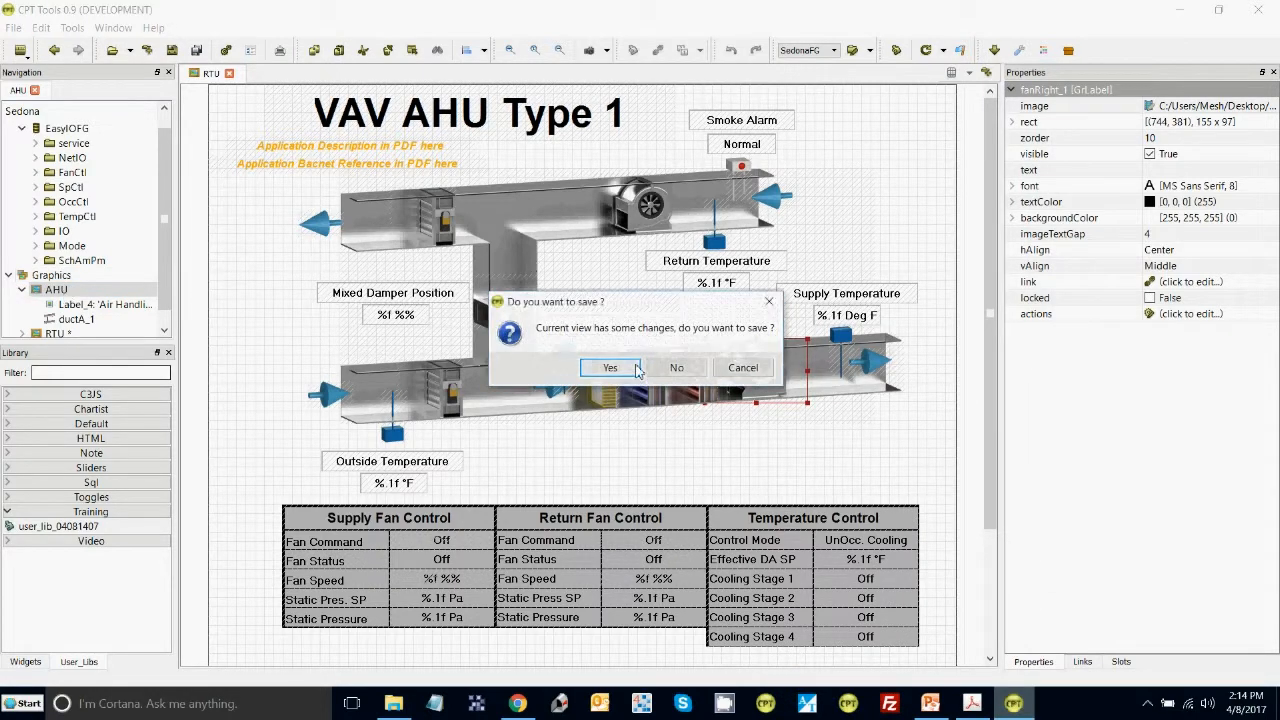
left_click(637, 370)
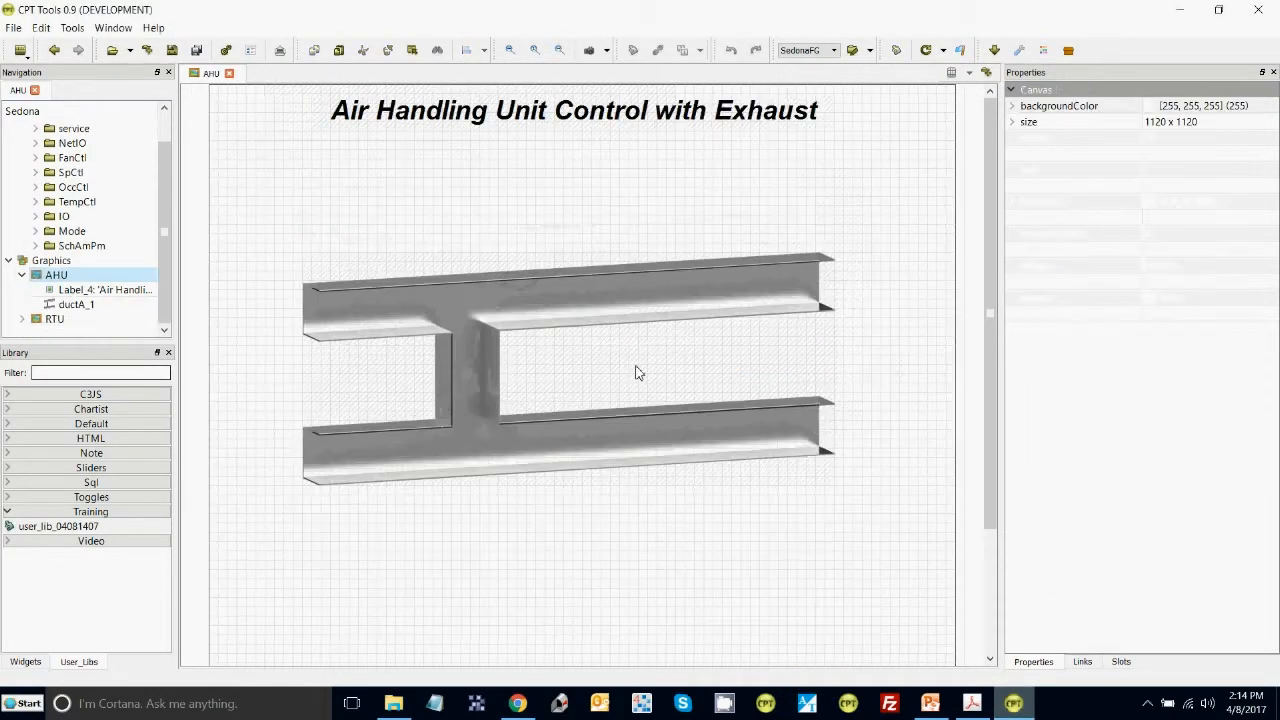
Paste the fan onto the AHU graphic's upper duct, binding its image to the out slot of DO1_SFC under IO/Outputs.
right_click(626, 208)
left_click(662, 252)
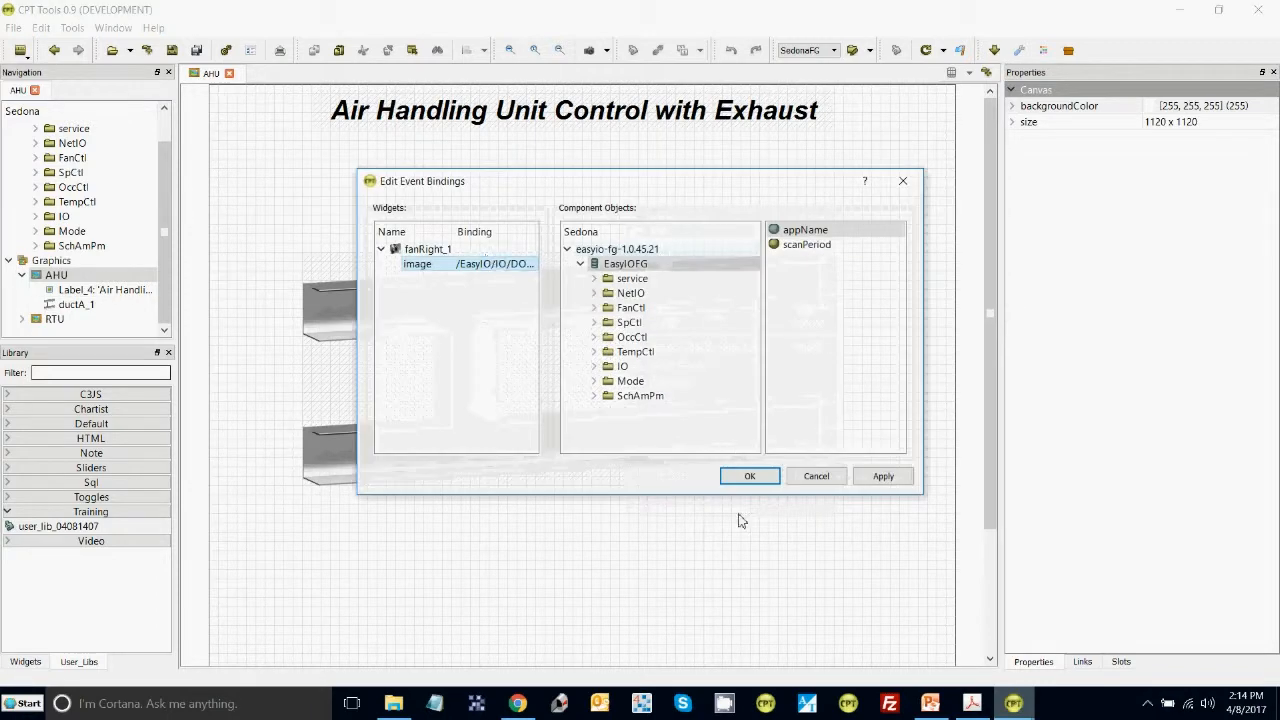
left_click(594, 367)
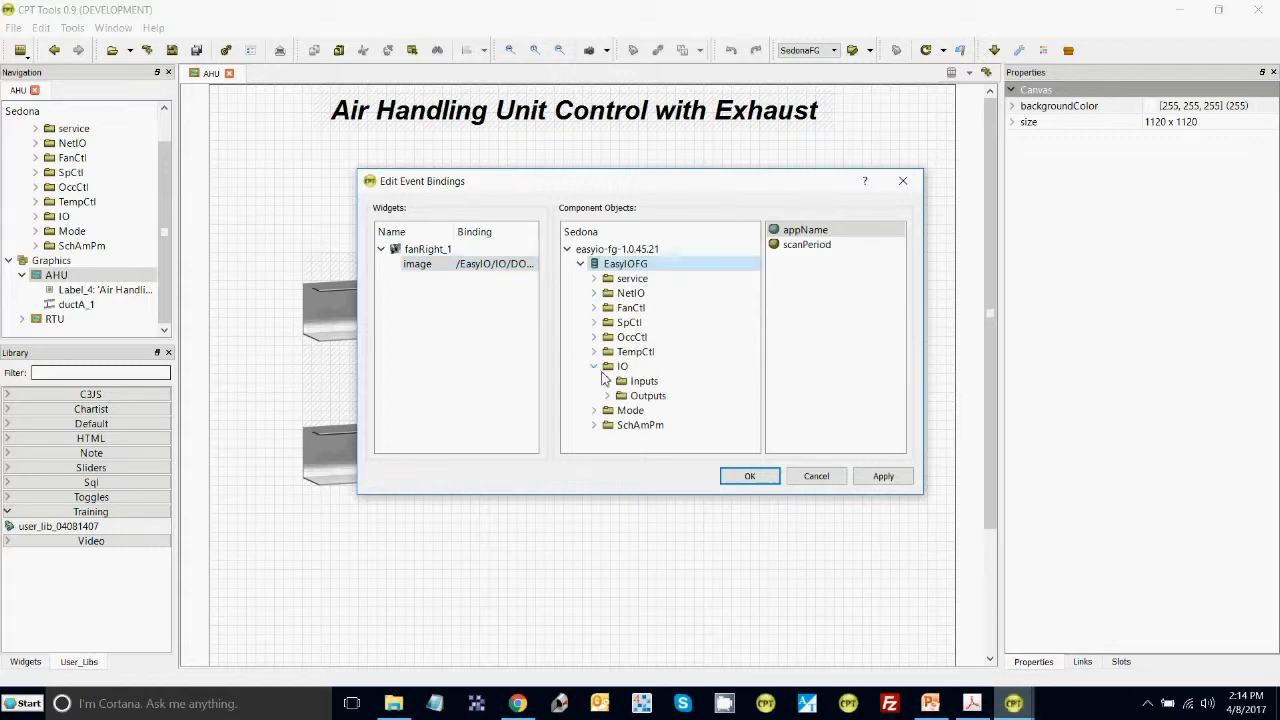
left_click(608, 397)
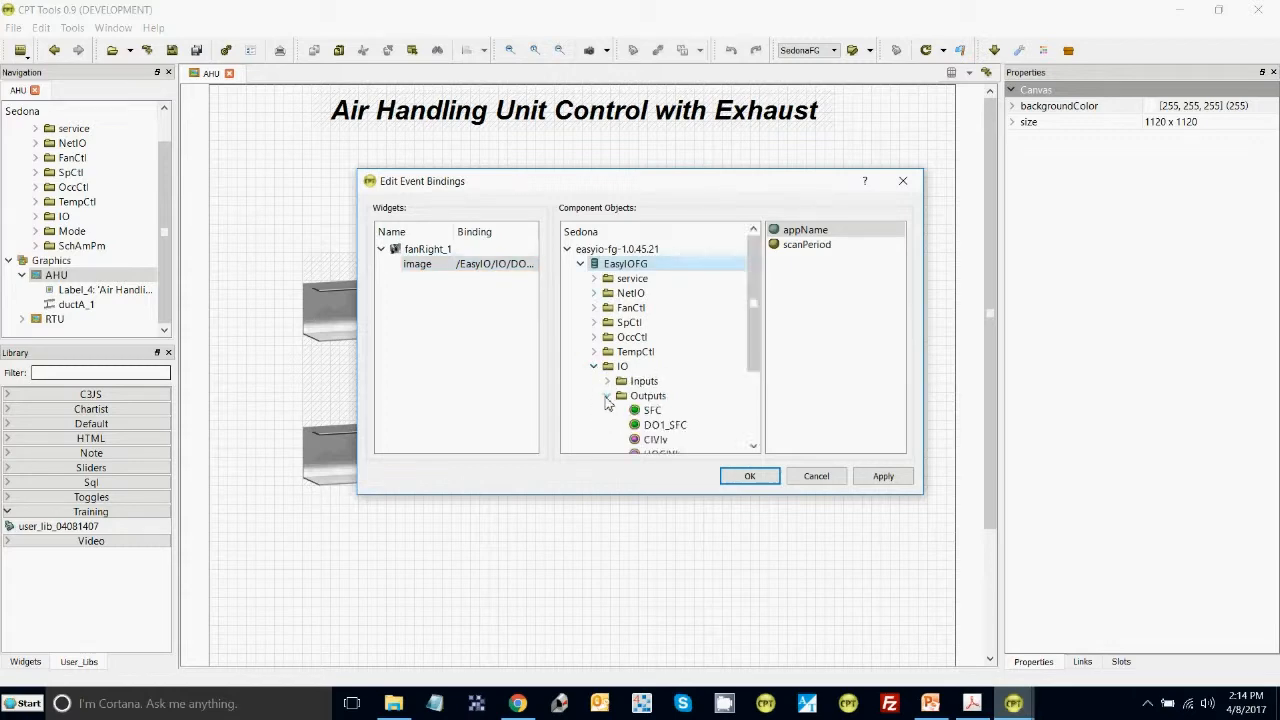
left_click(670, 428)
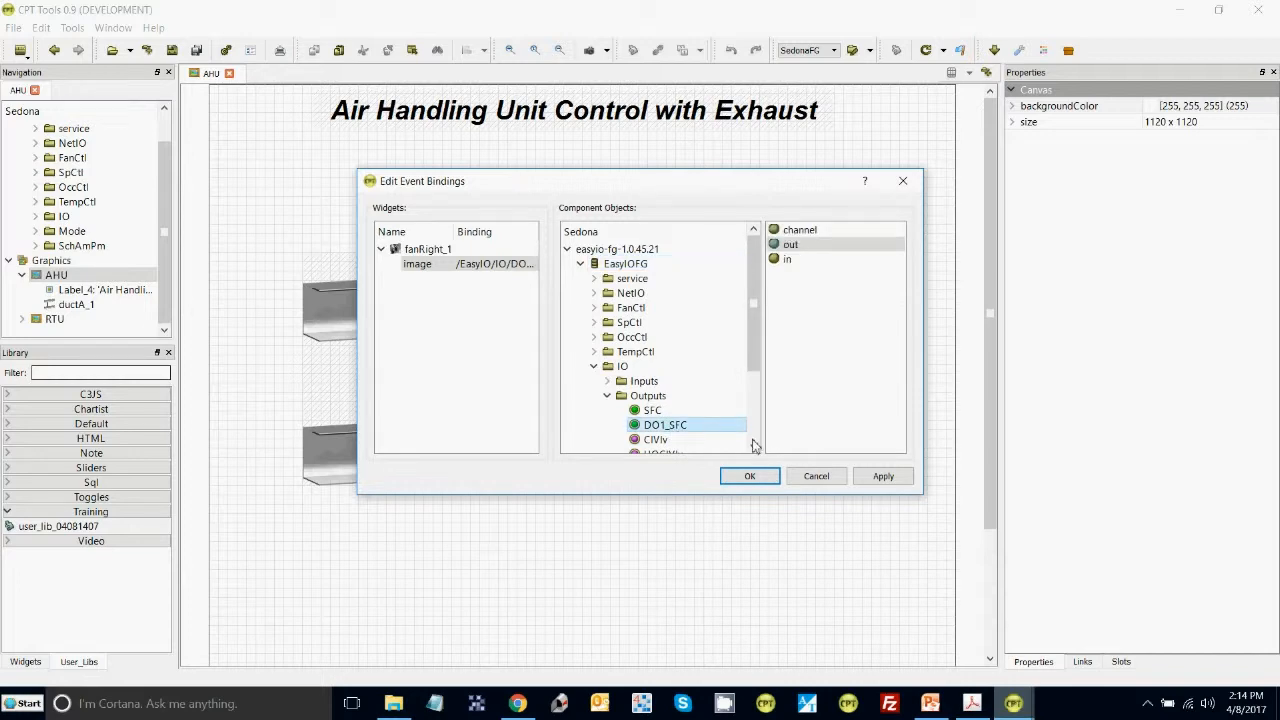
left_click(751, 478)
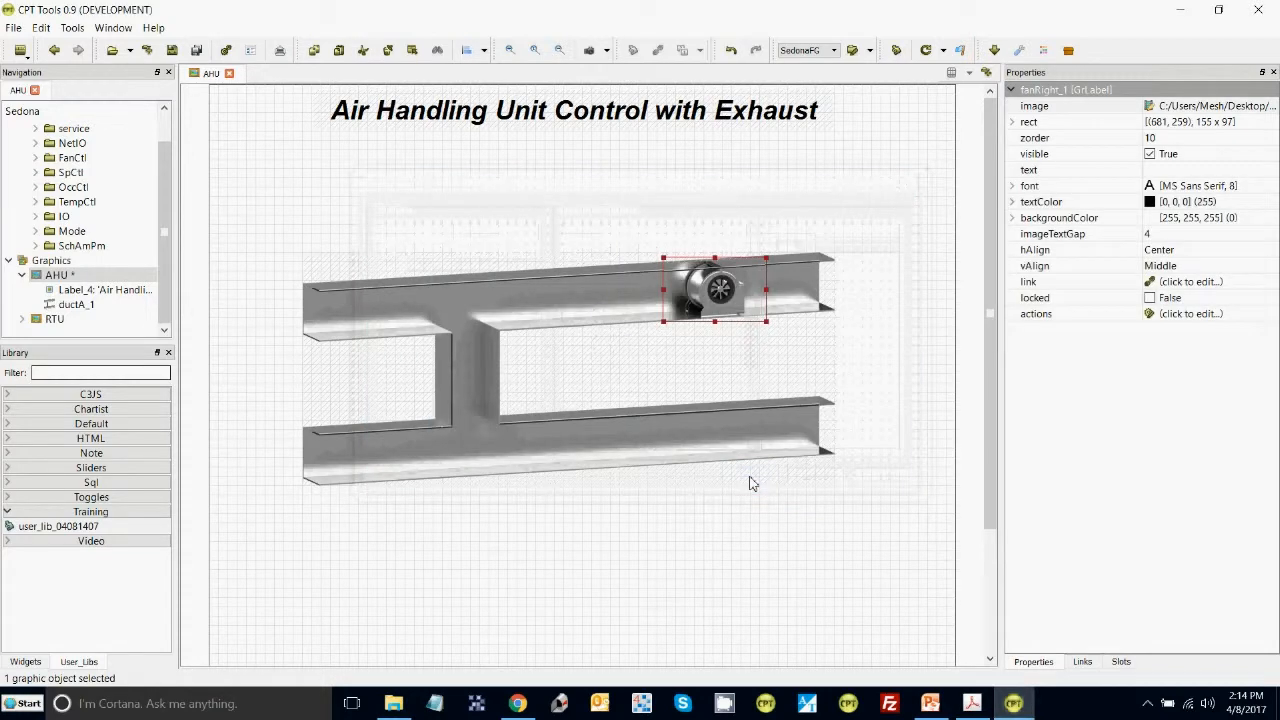
Deploy the AHU graphic's changes to the device and deselect the fan.
left_click(926, 50)
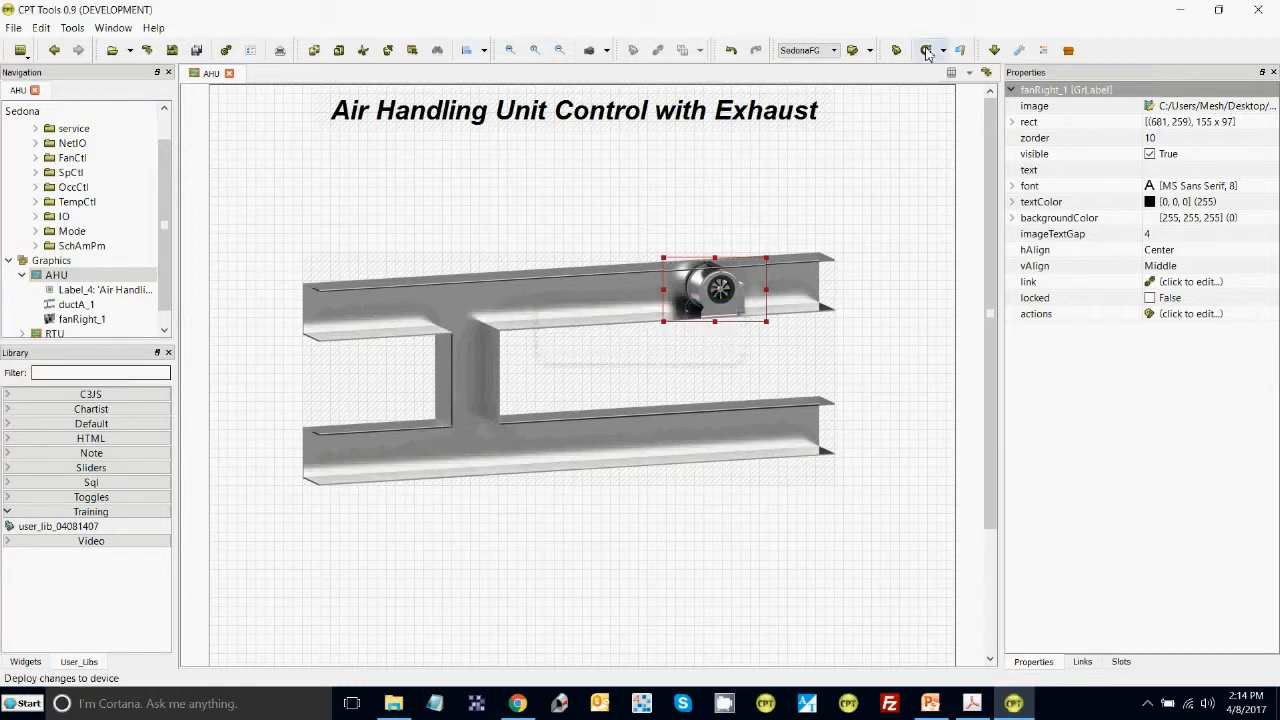
left_click(845, 146)
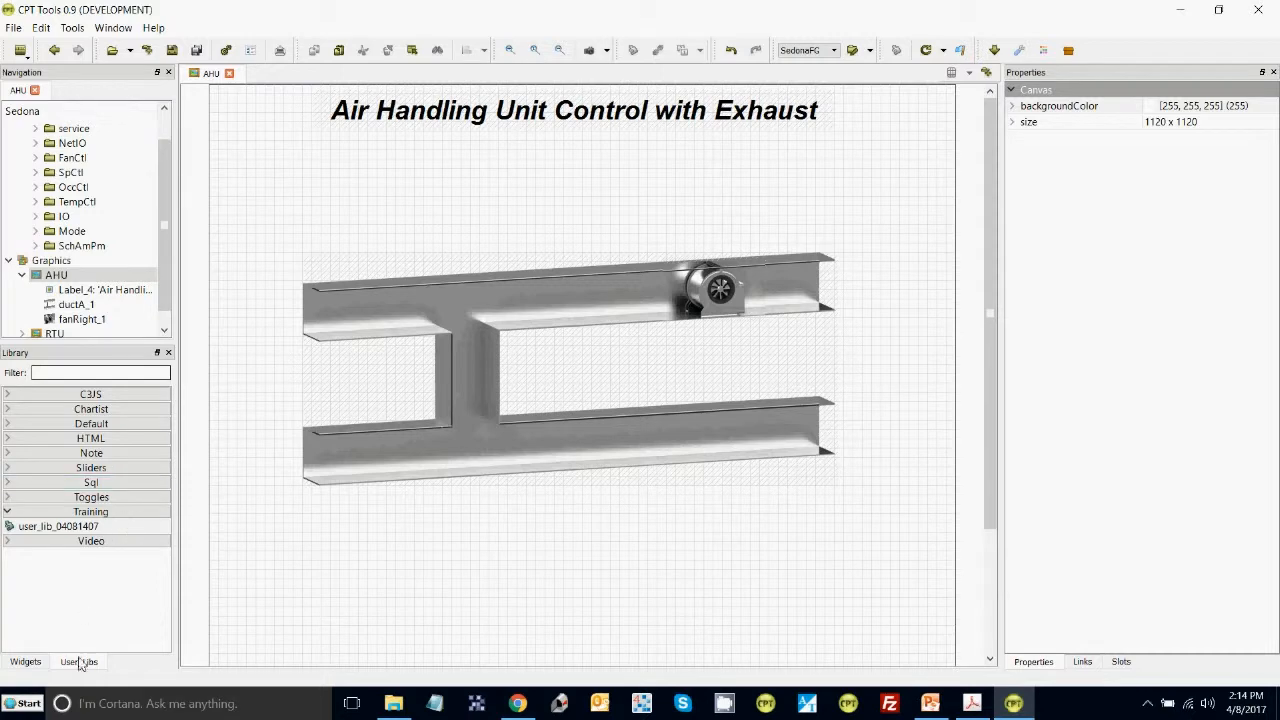
Place a damperV widget from the dampers library in the upper duct, just left of the vertical connecting duct.
left_click(25, 665)
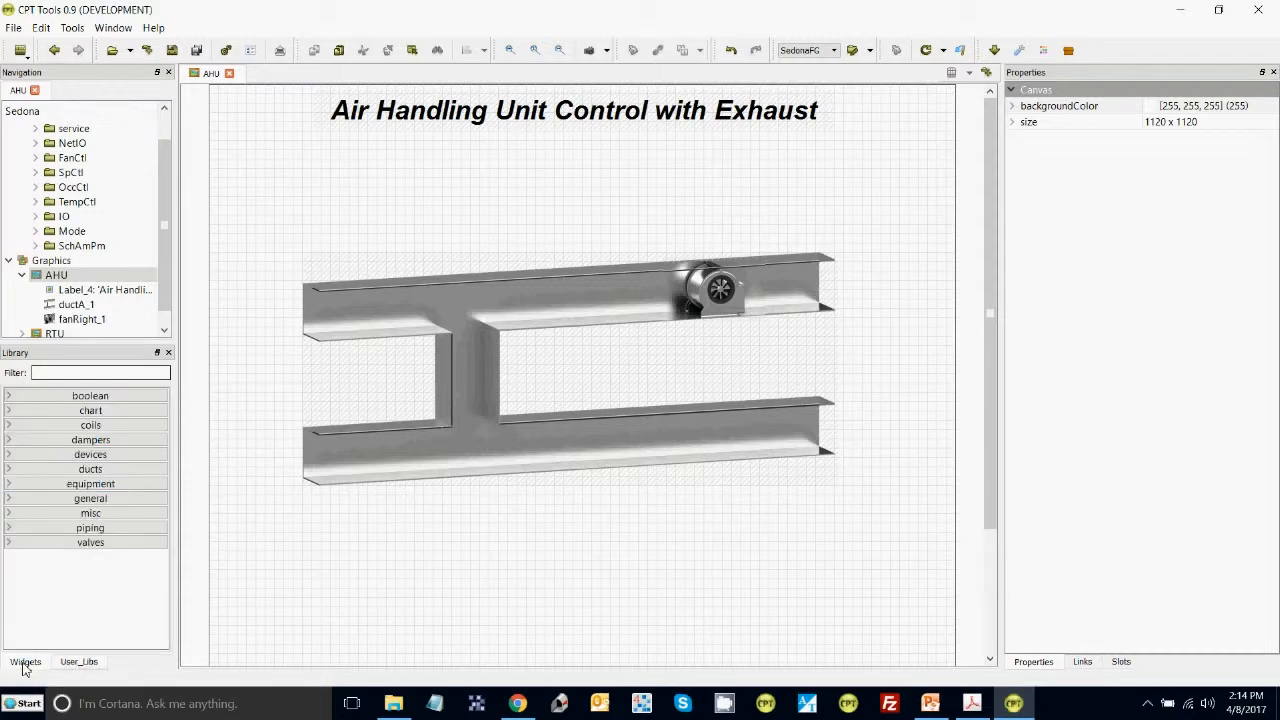
left_click(86, 663)
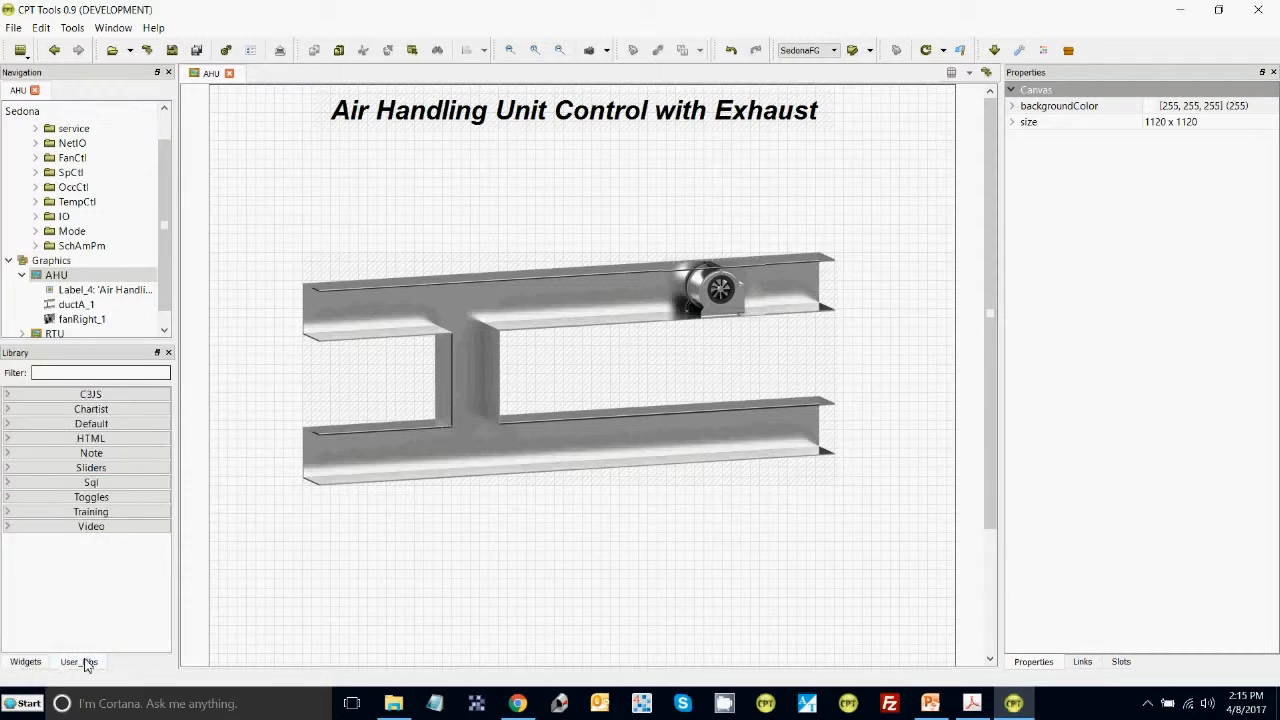
left_click(25, 664)
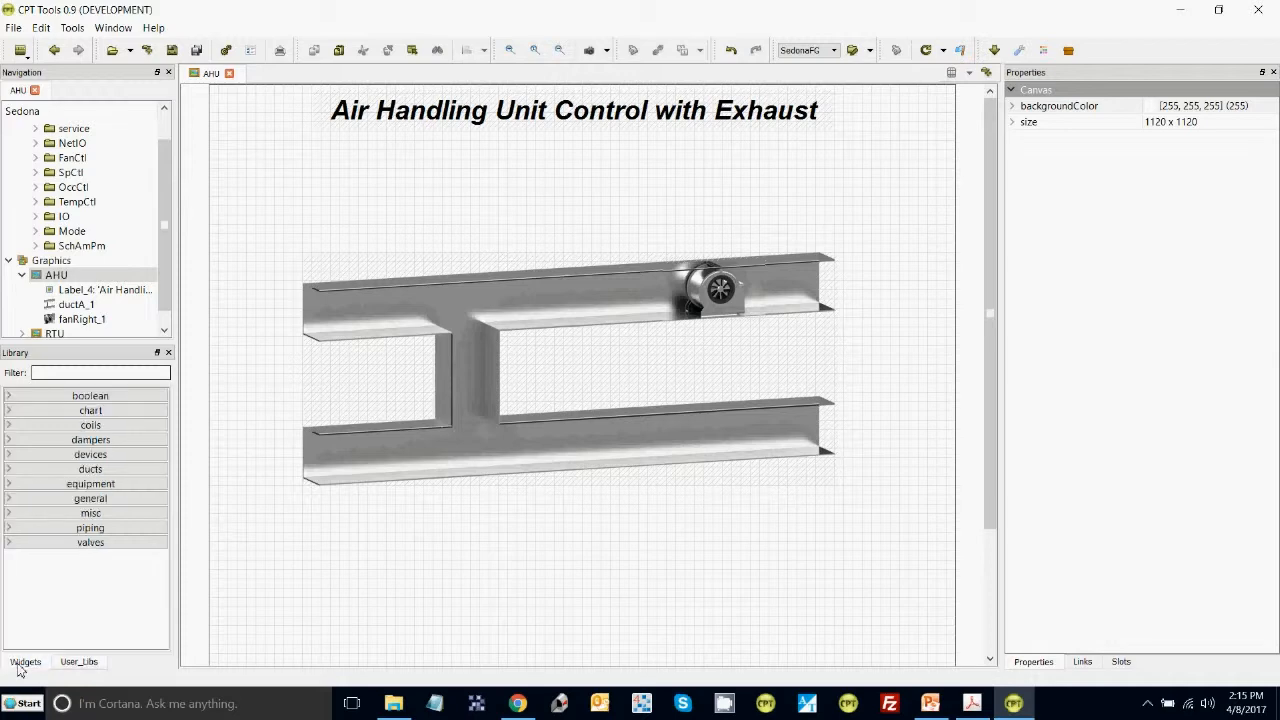
left_click(10, 441)
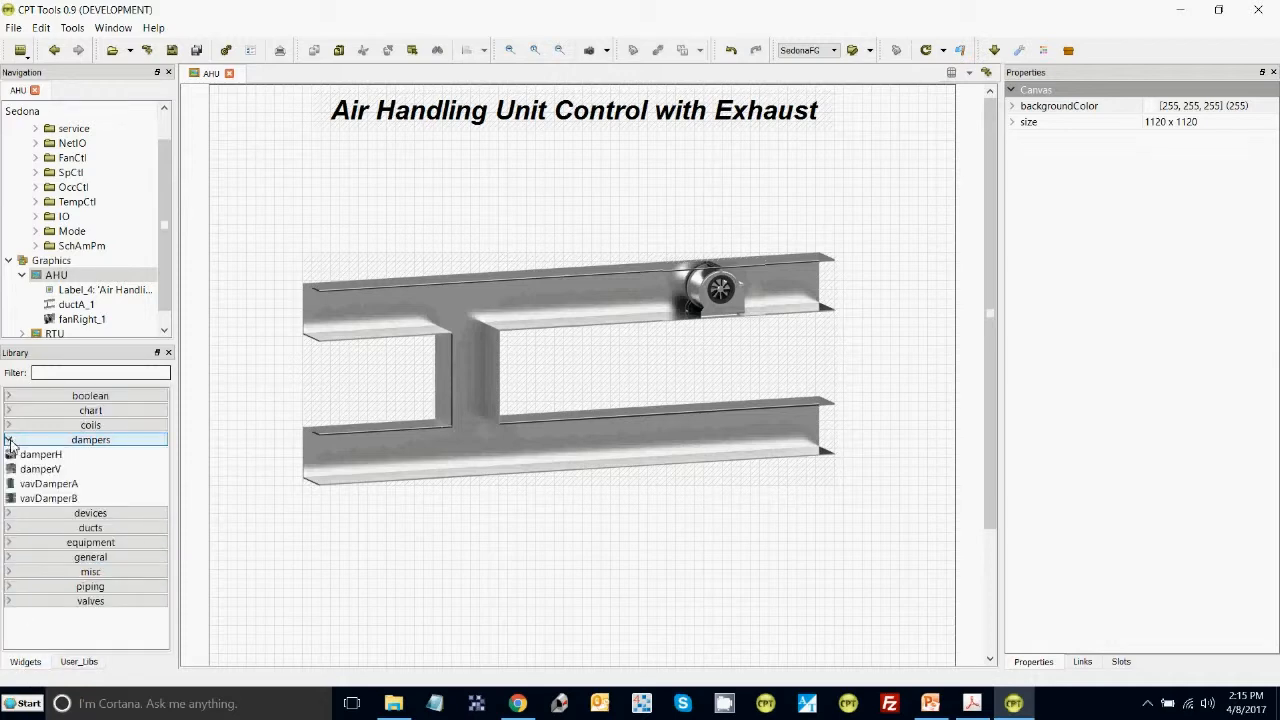
left_click_drag(20, 470, 386, 300)
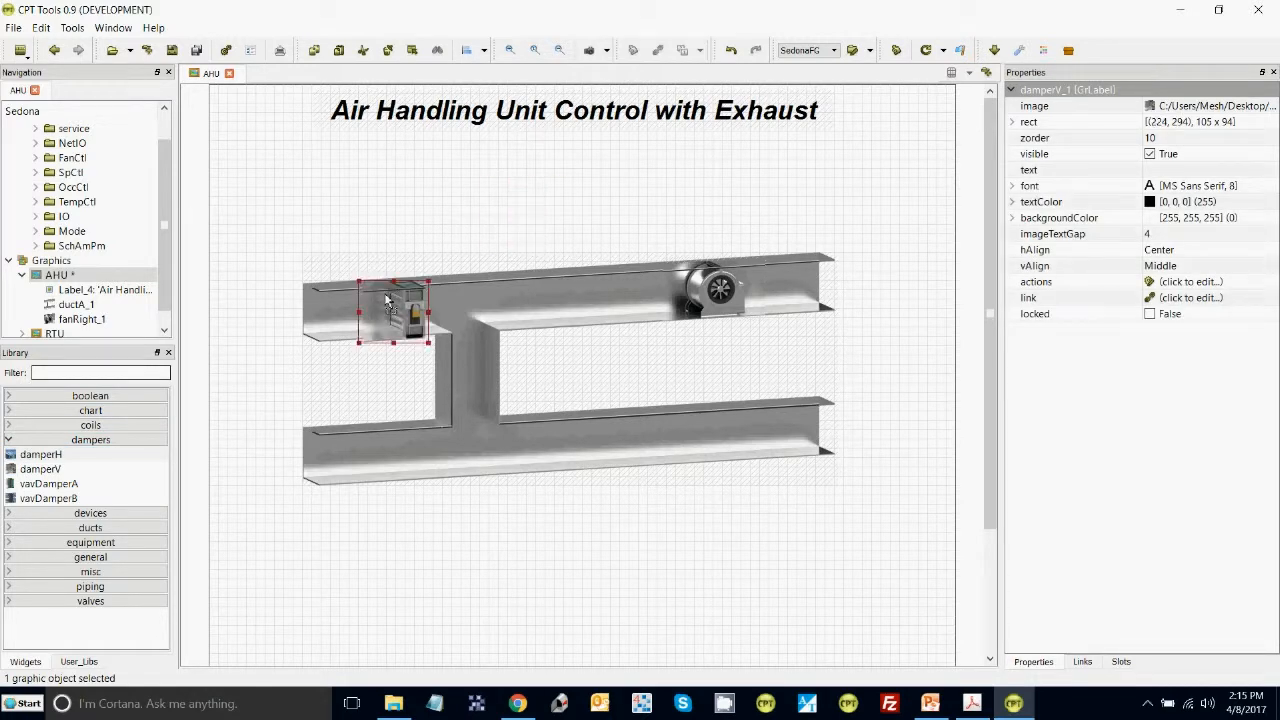
right_click(387, 299)
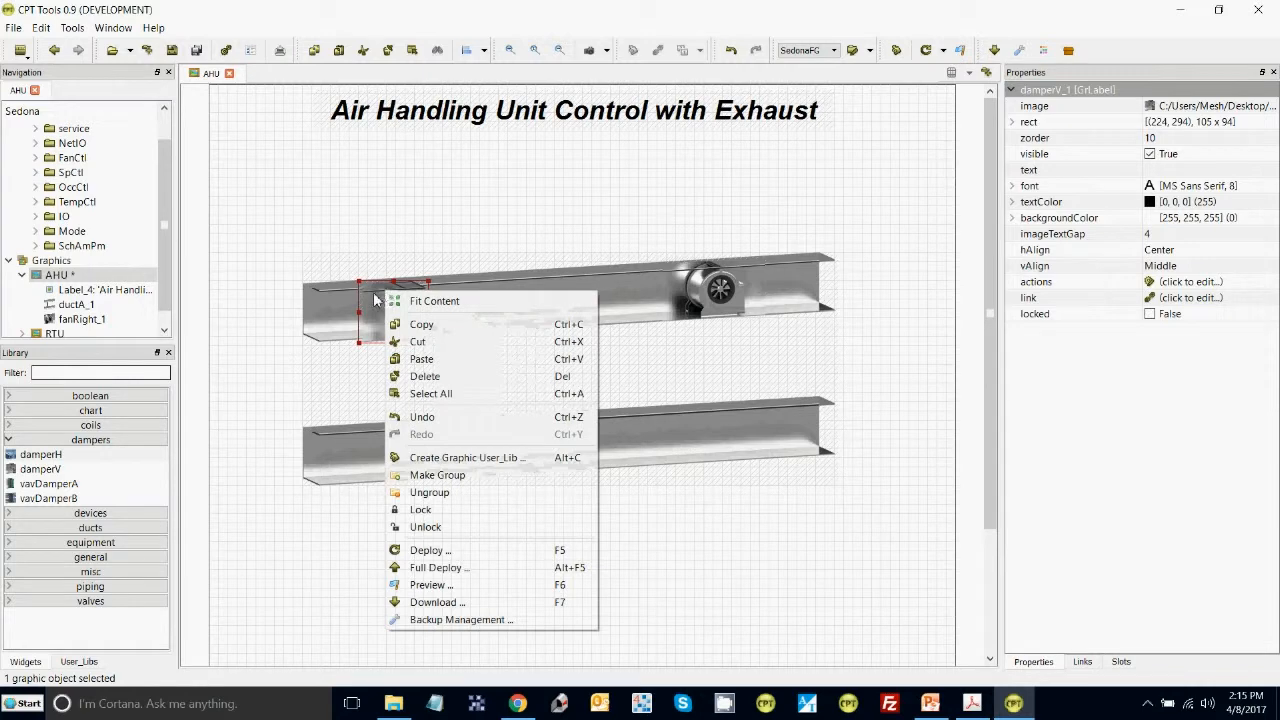
left_click(376, 300)
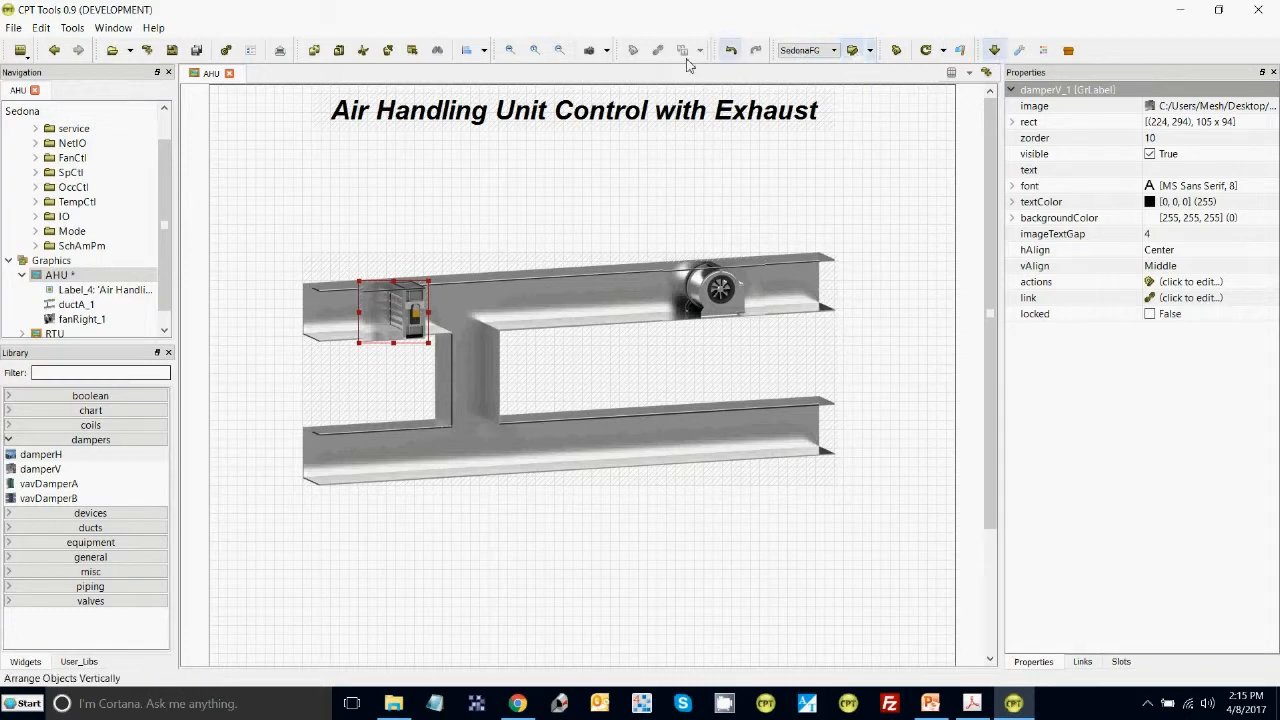
left_click(607, 51)
left_click(607, 51)
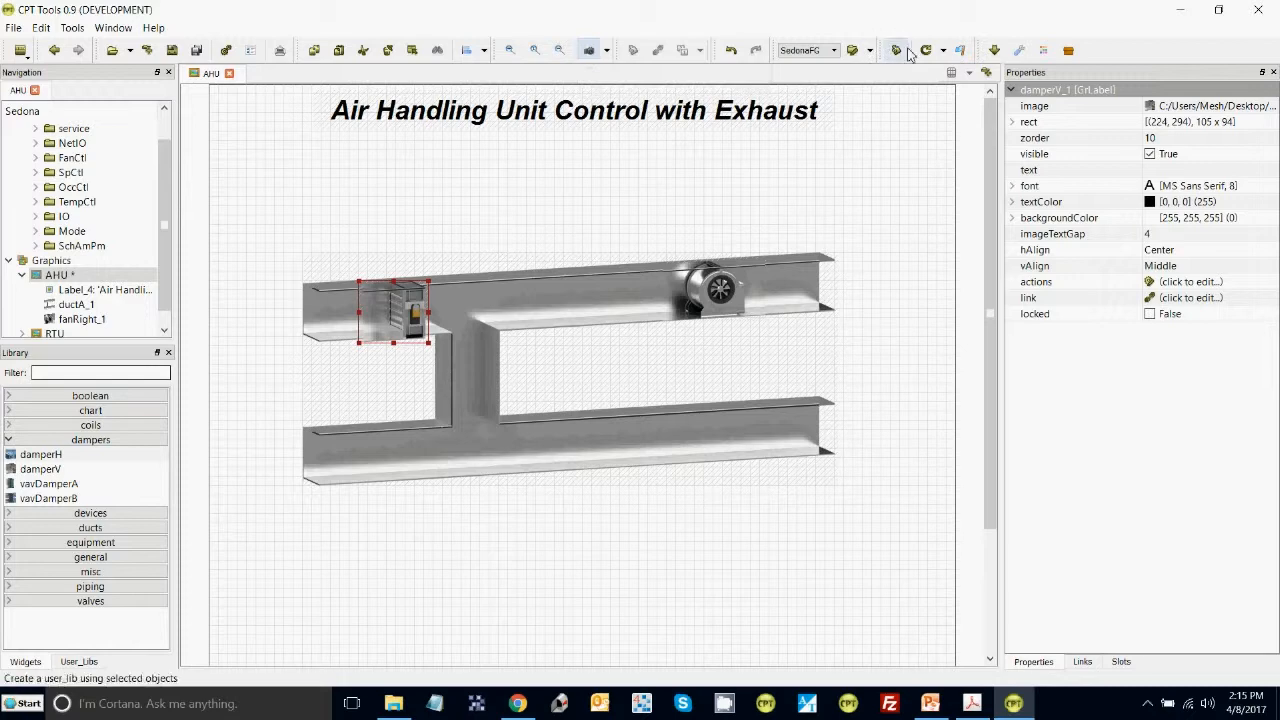
left_click(871, 52)
left_click(873, 56)
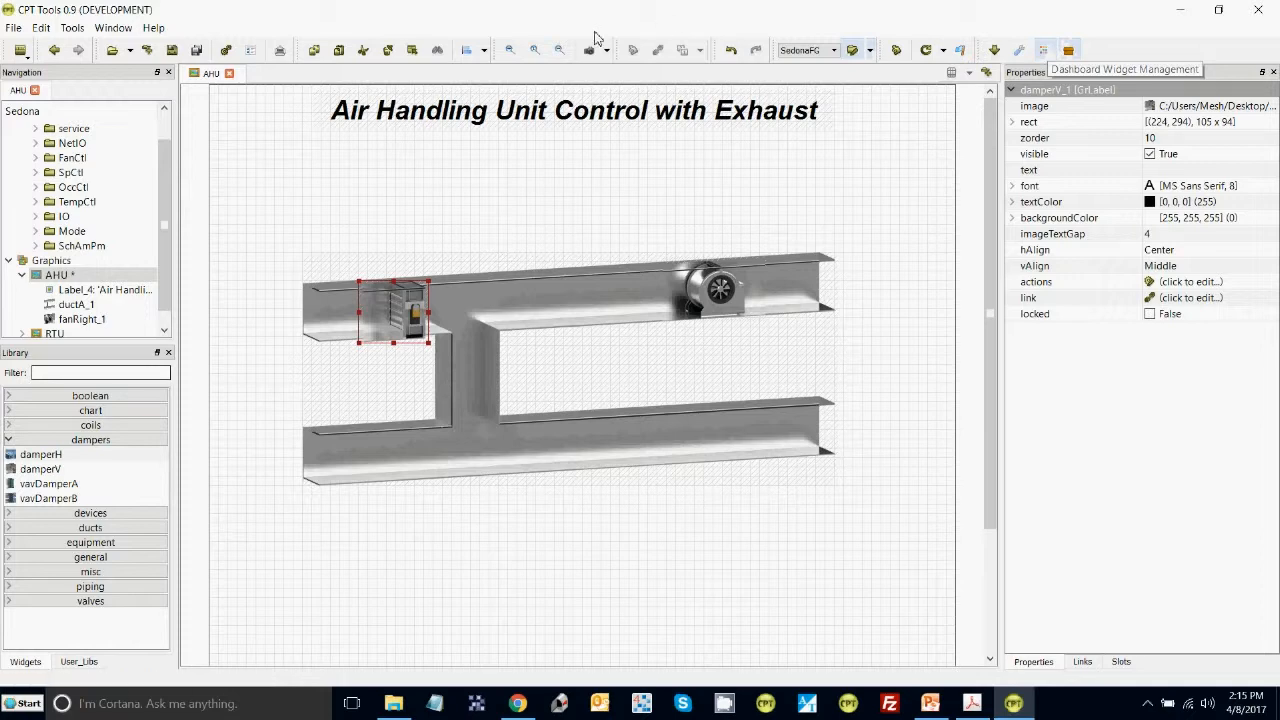
left_click(485, 51)
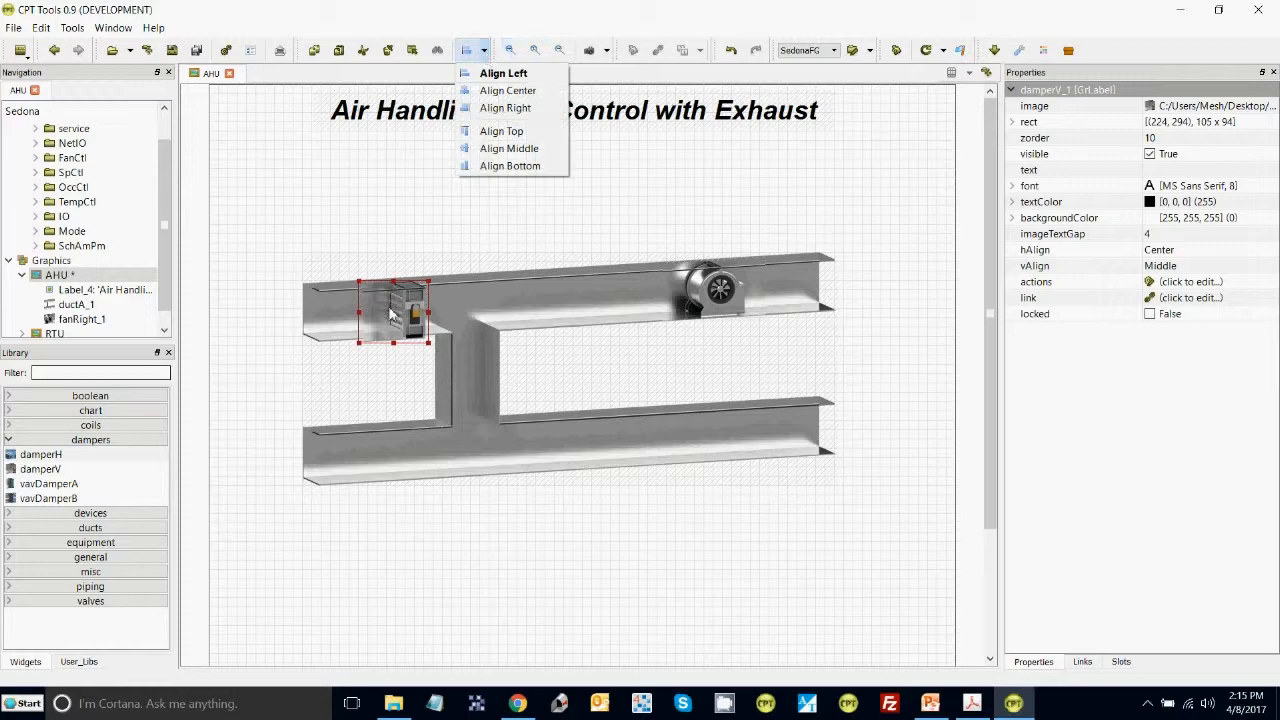
left_click(398, 218)
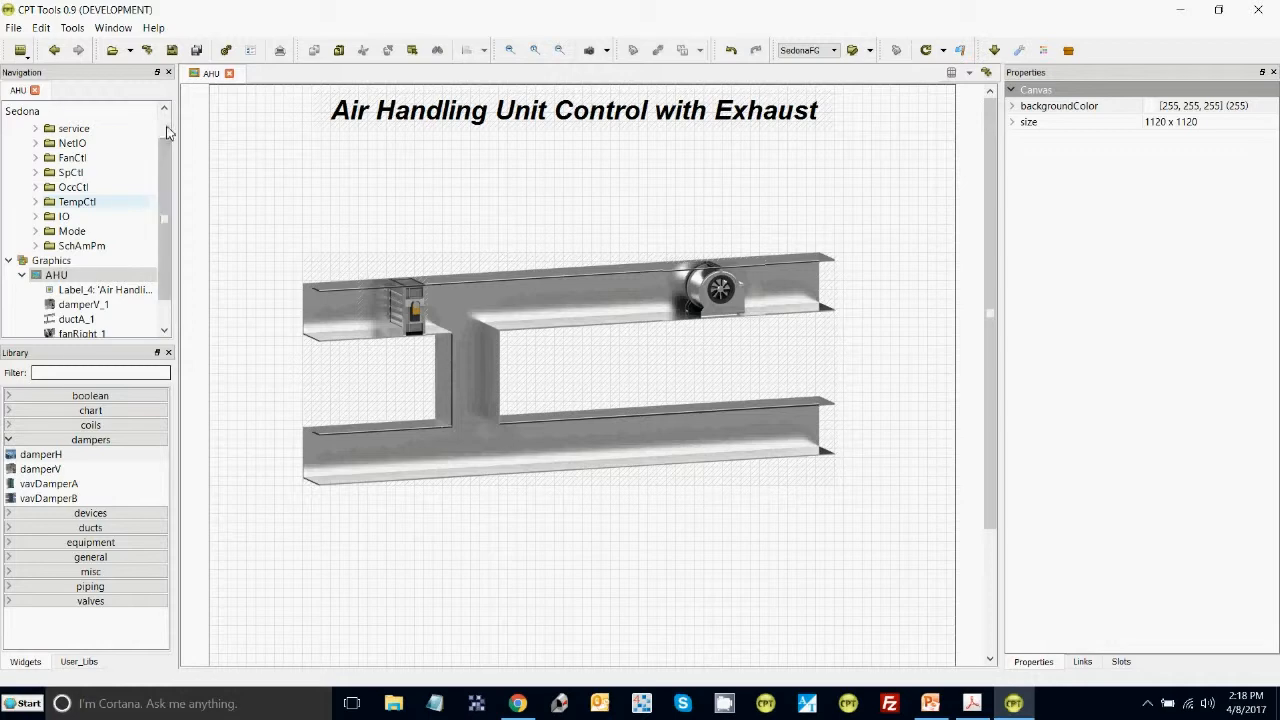
Delete the SchAmPm and Mode folders from the EasyIOFG application.
scroll(168, 128, "up", 1)
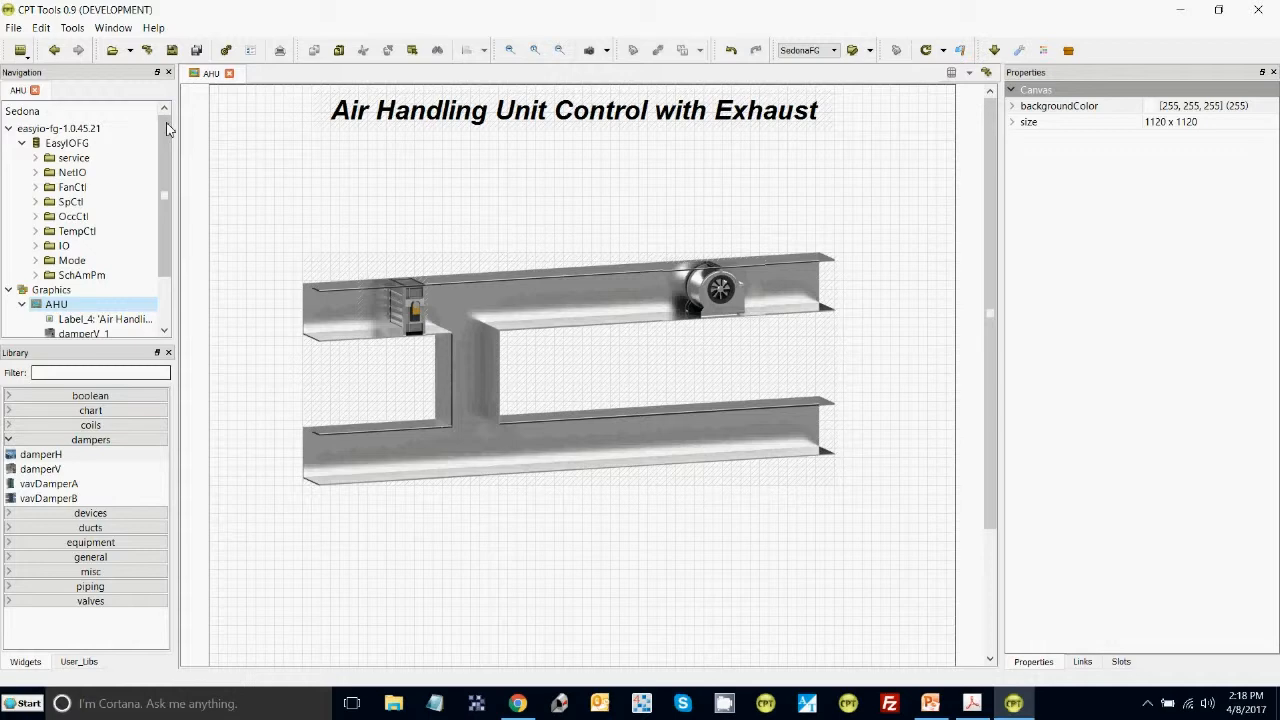
left_click(85, 275)
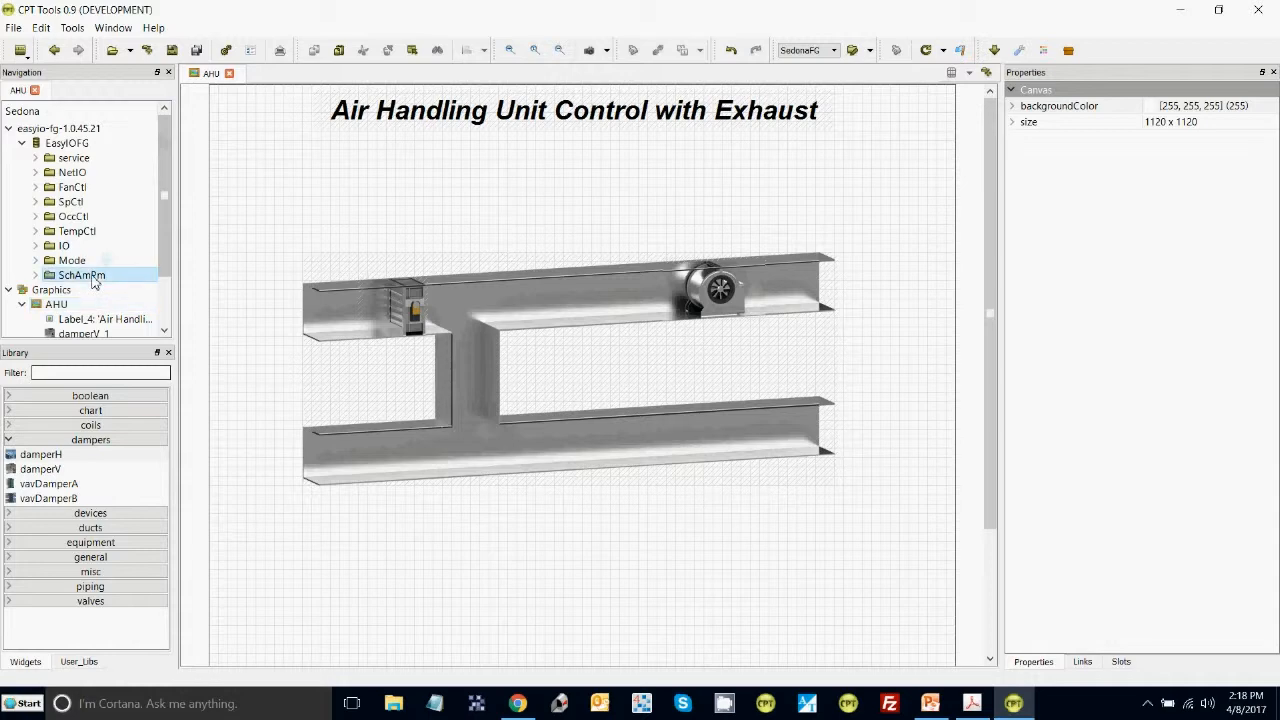
right_click(93, 283)
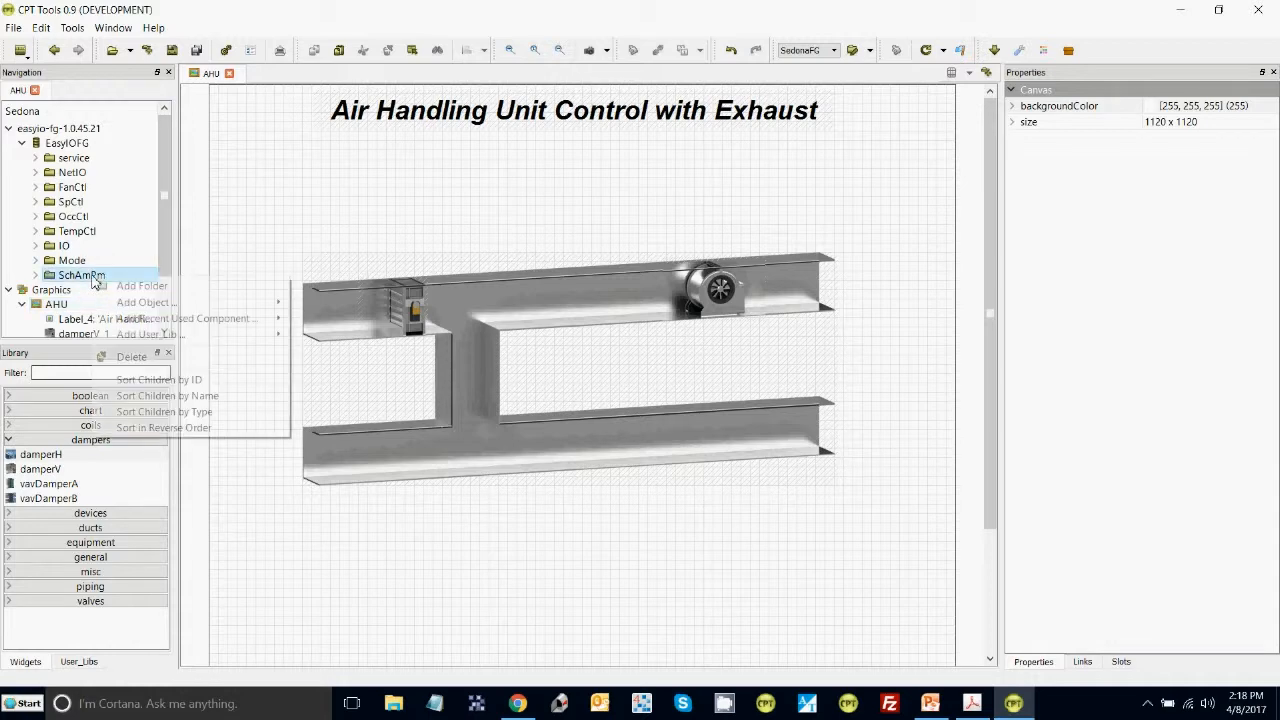
left_click(122, 358)
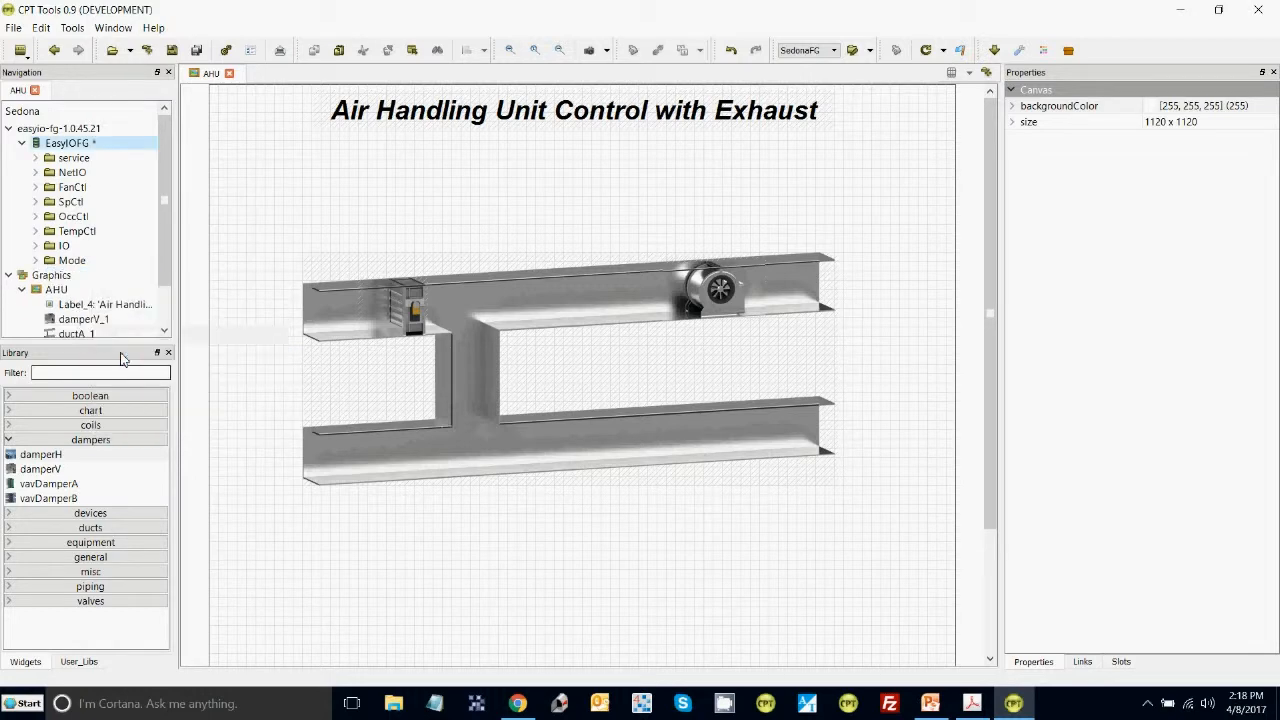
left_click(76, 262)
right_click(76, 262)
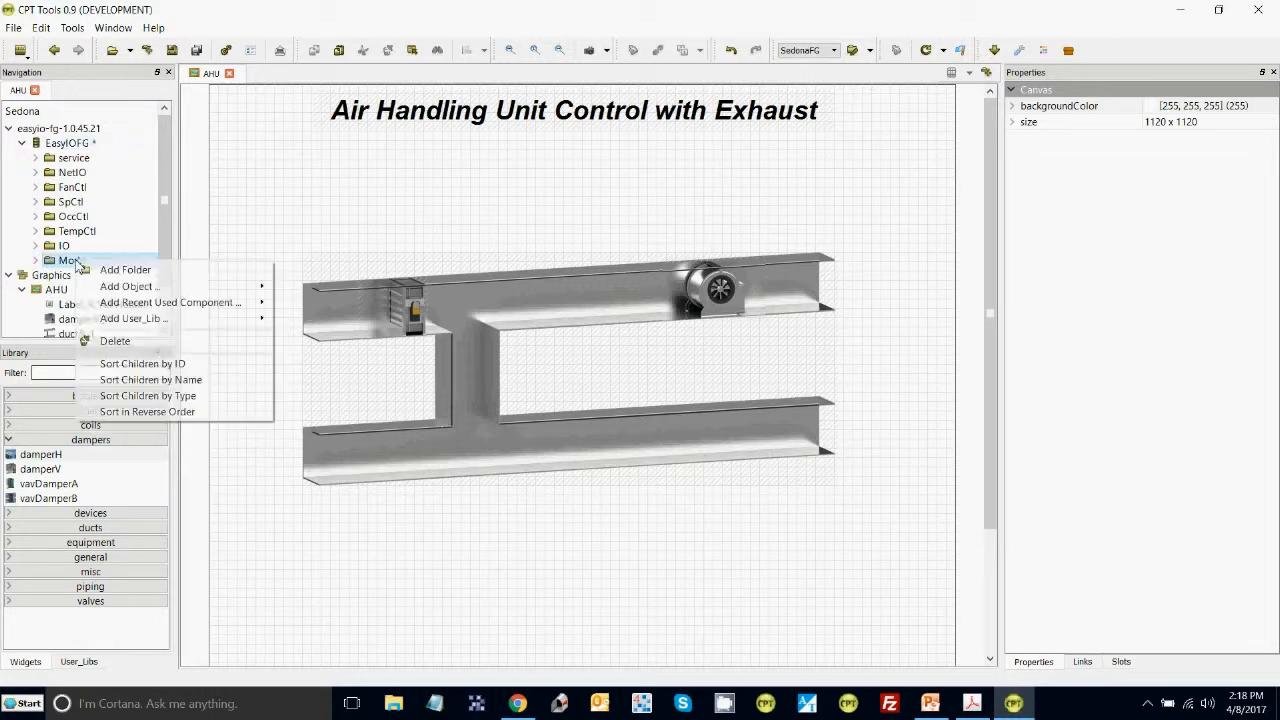
left_click(105, 340)
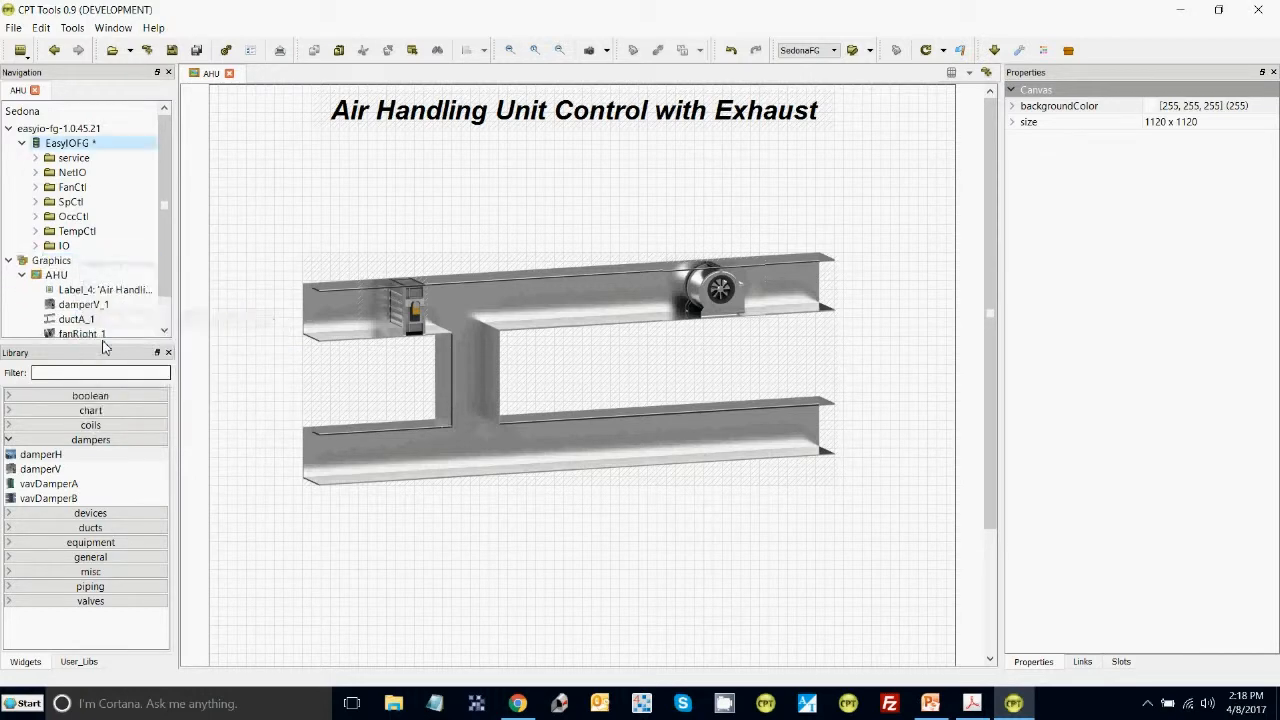
Delete the IO, TempCtl and OccCtl folders from the EasyIOFG application.
right_click(66, 247)
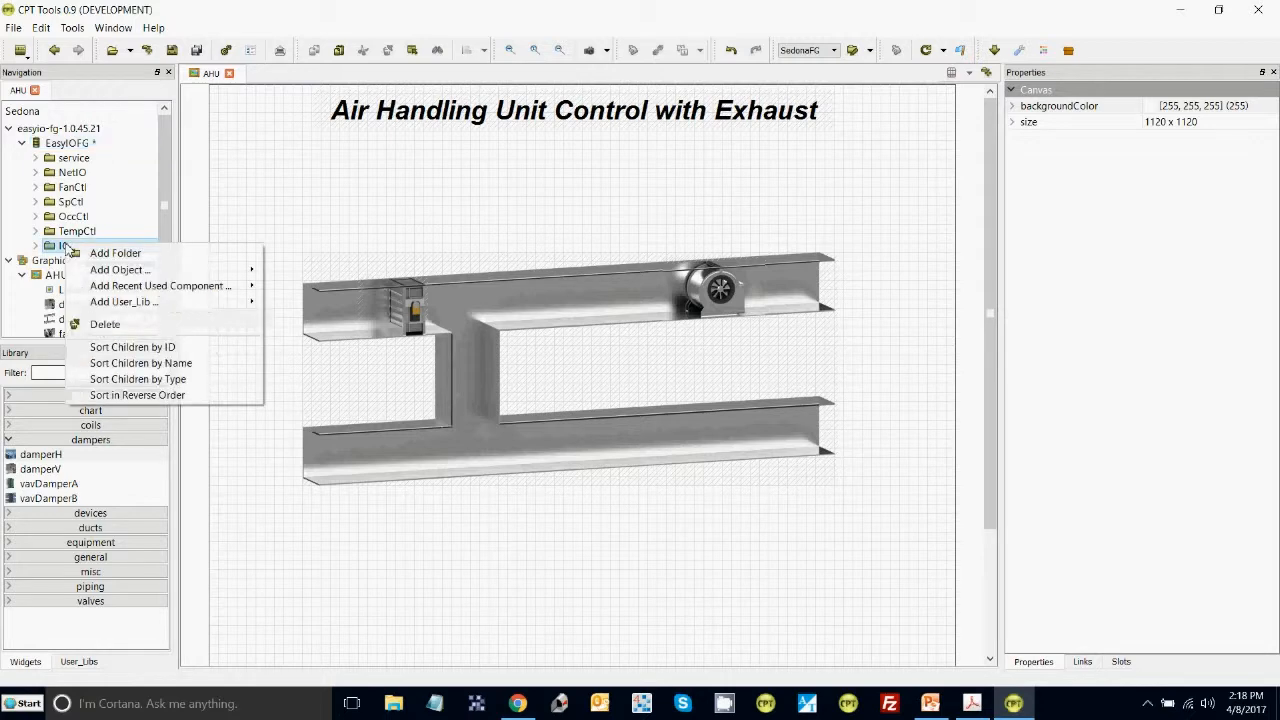
left_click(105, 325)
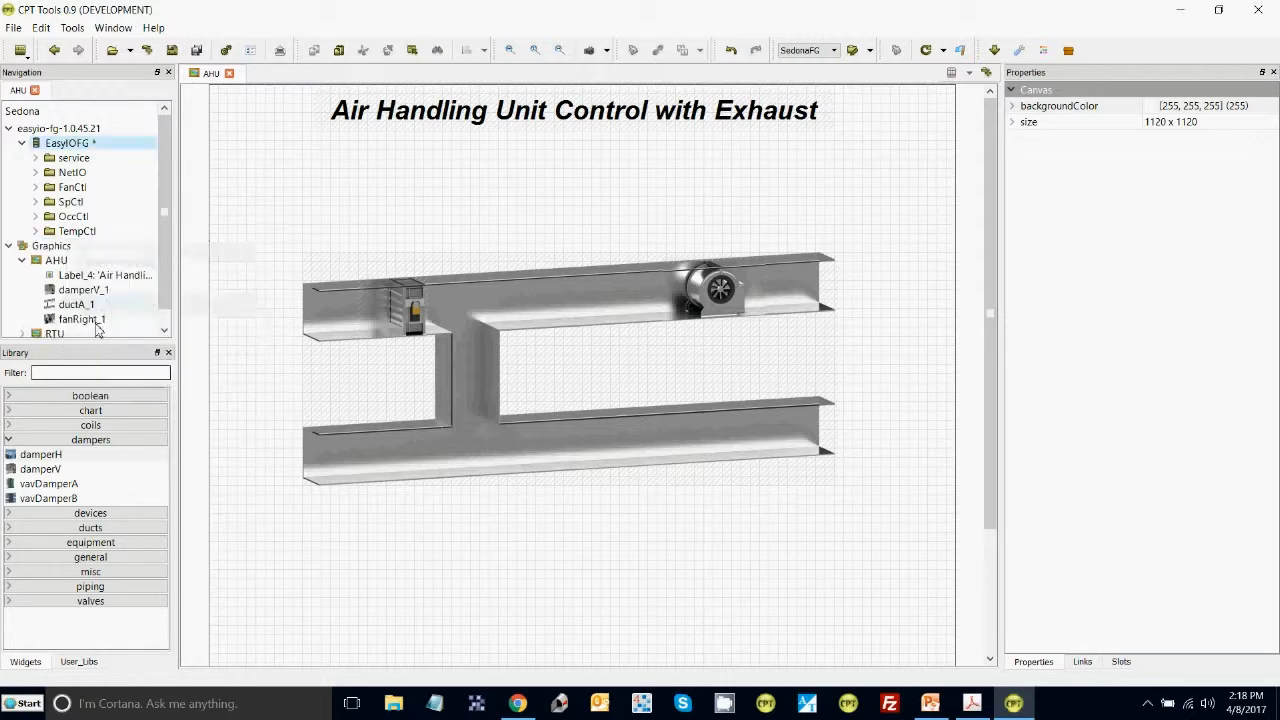
right_click(87, 233)
left_click(117, 318)
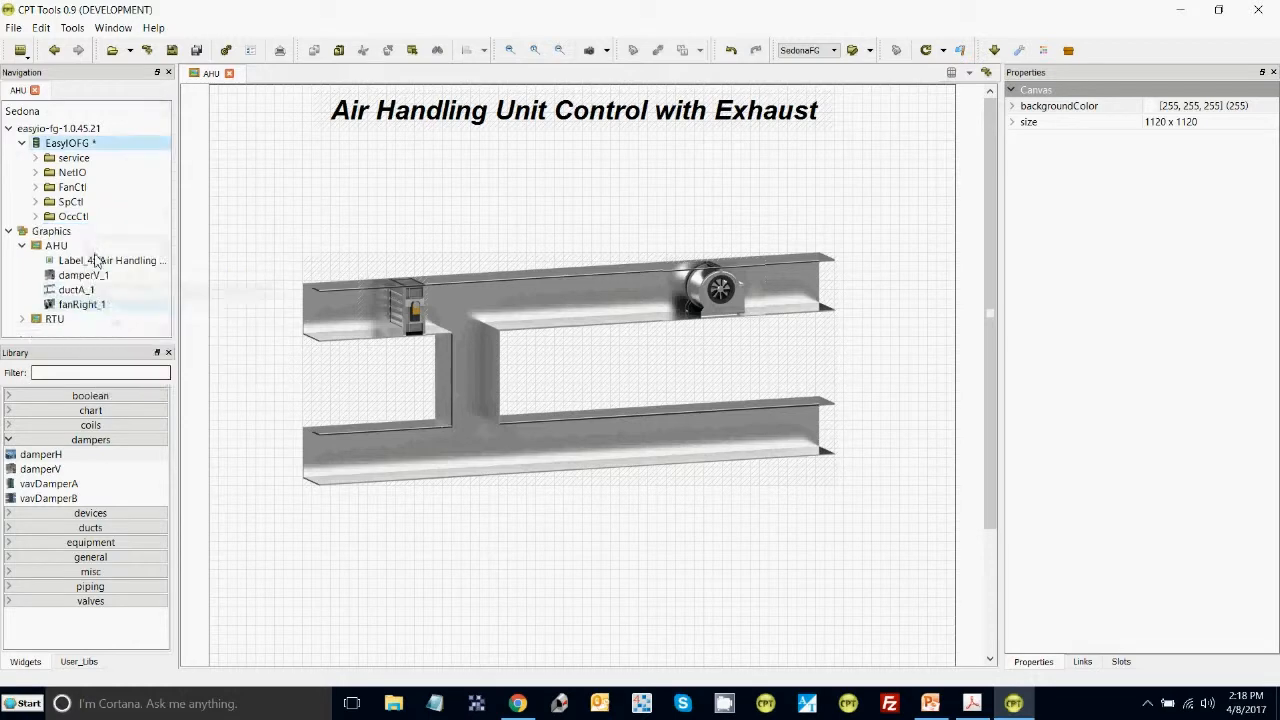
left_click(85, 220)
right_click(85, 222)
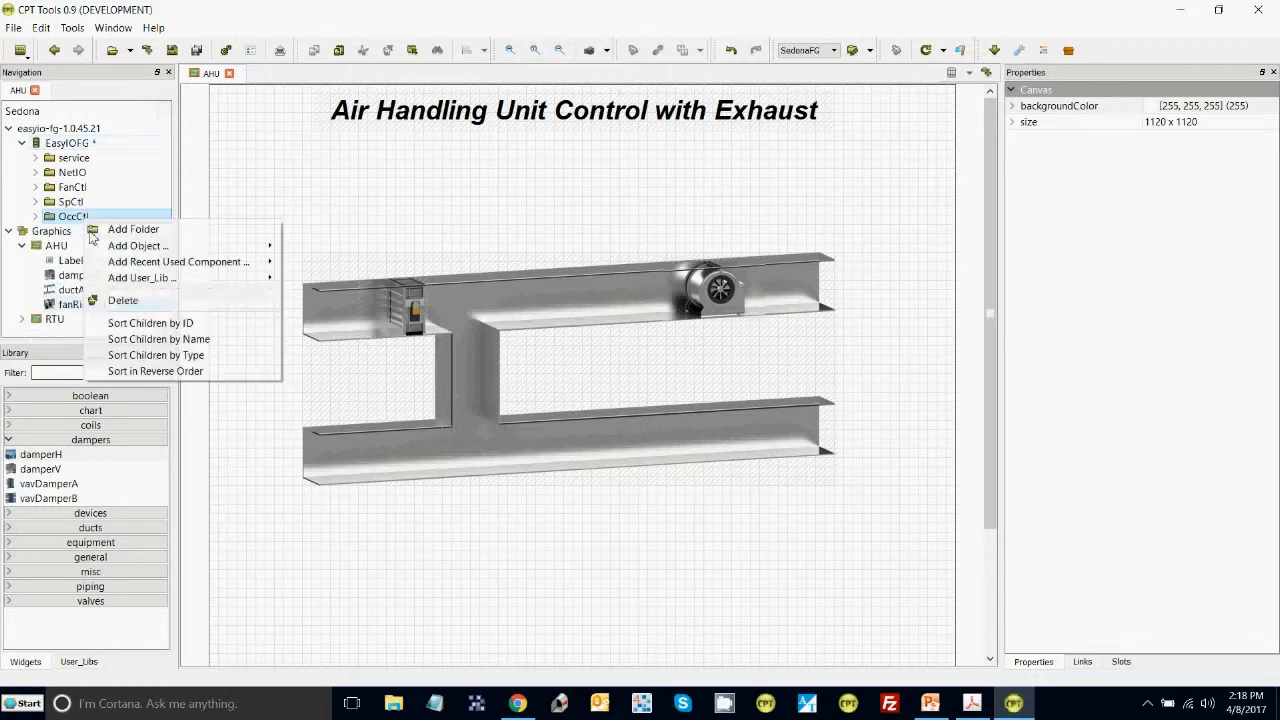
left_click(117, 298)
Delete the SpCtl, FanCtl and NetIO folders from the EasyIOFG application, keeping only the service folder.
left_click(79, 203)
right_click(79, 202)
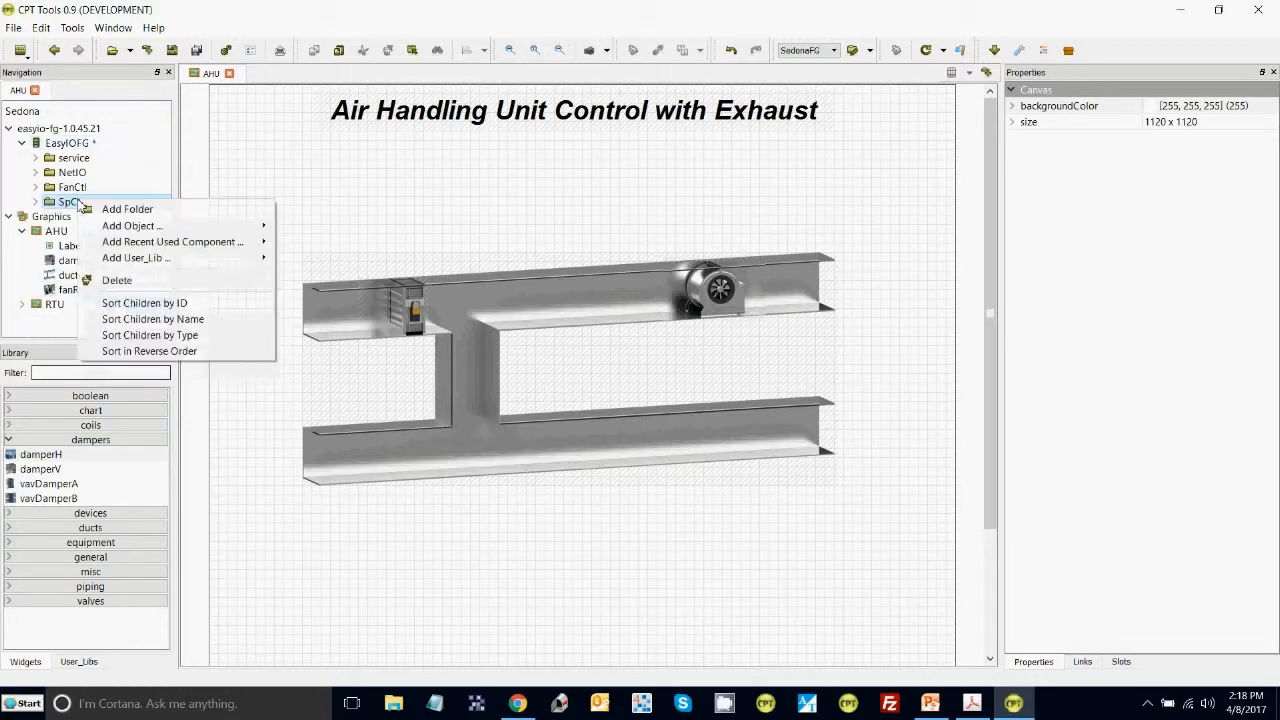
left_click(117, 284)
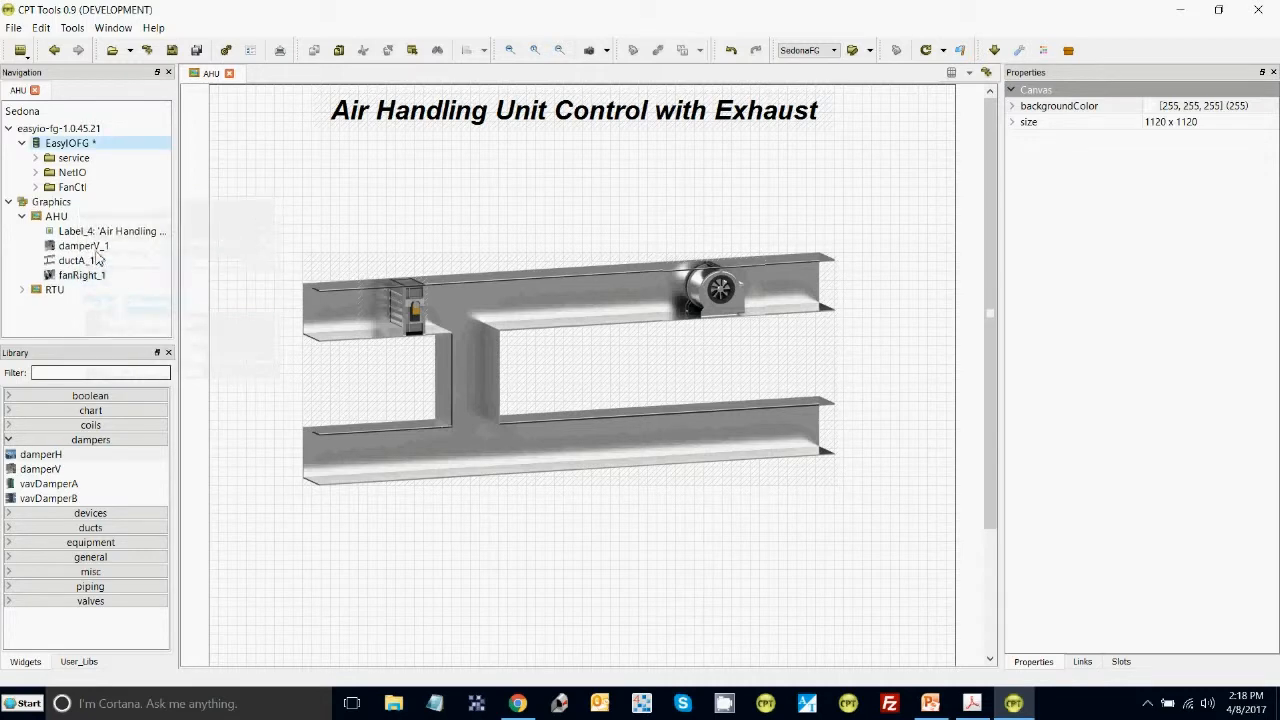
left_click(67, 188)
right_click(66, 189)
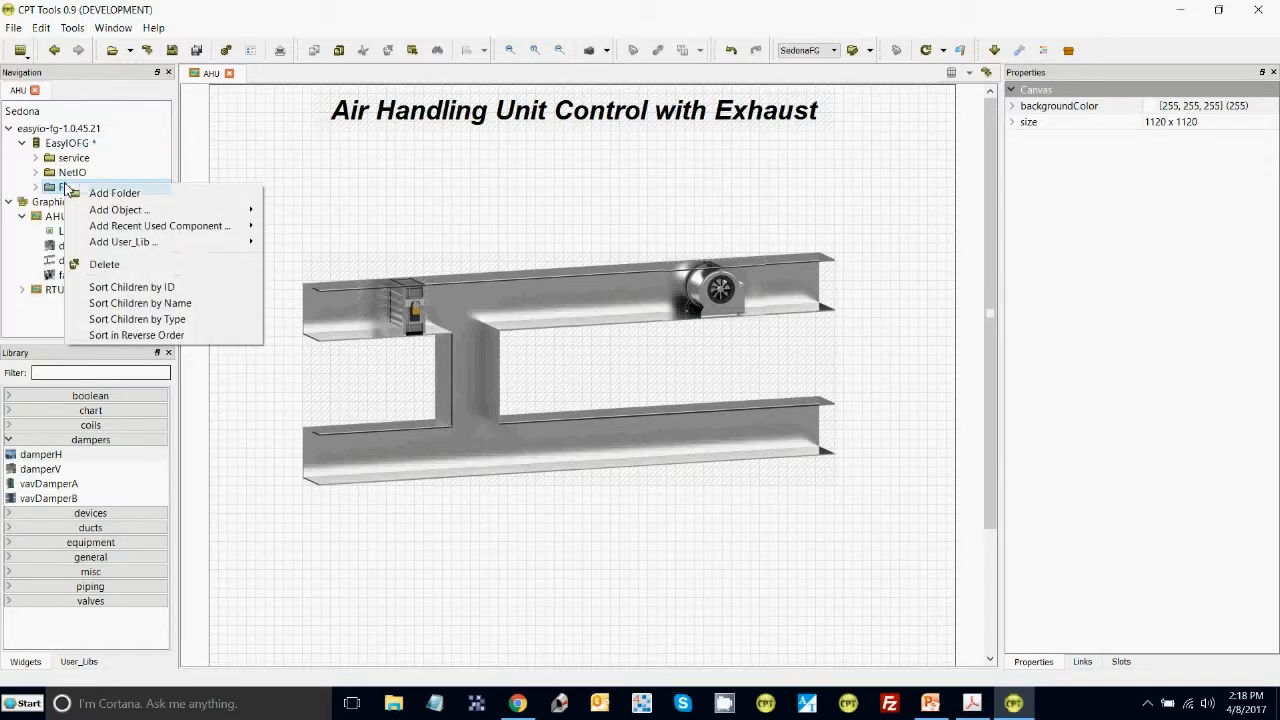
left_click(106, 263)
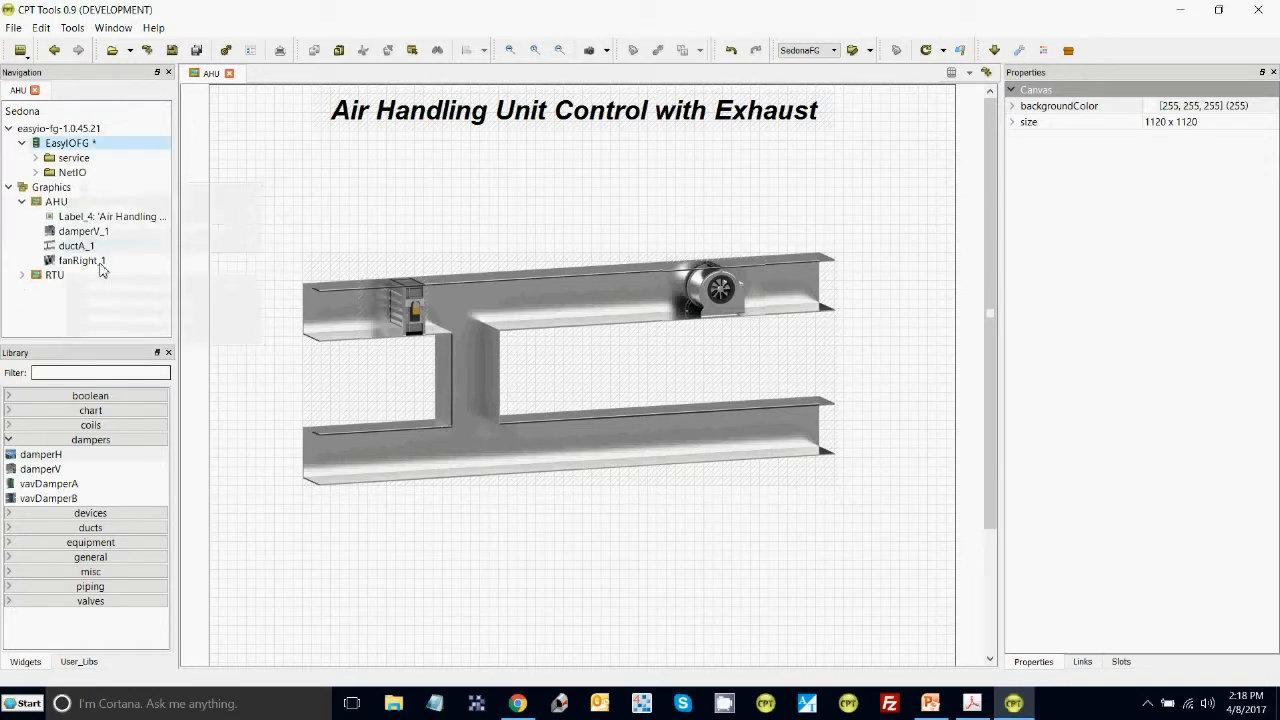
left_click(83, 176)
right_click(83, 177)
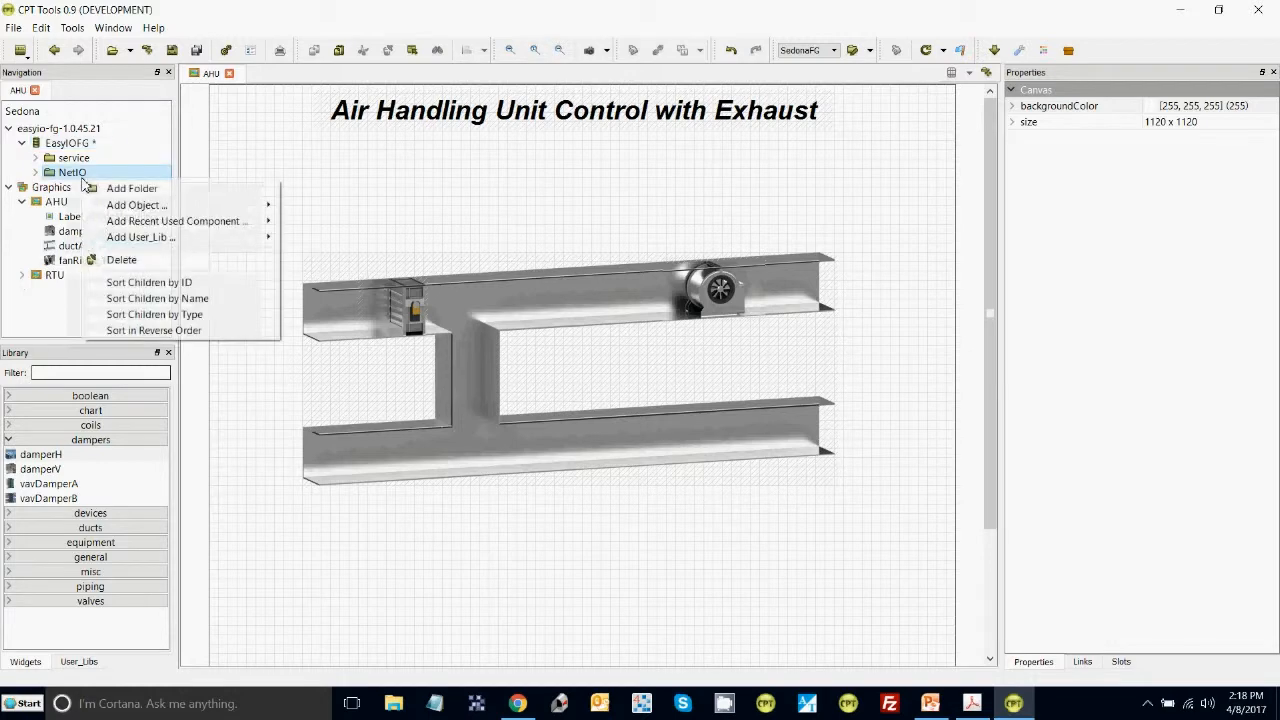
left_click(121, 260)
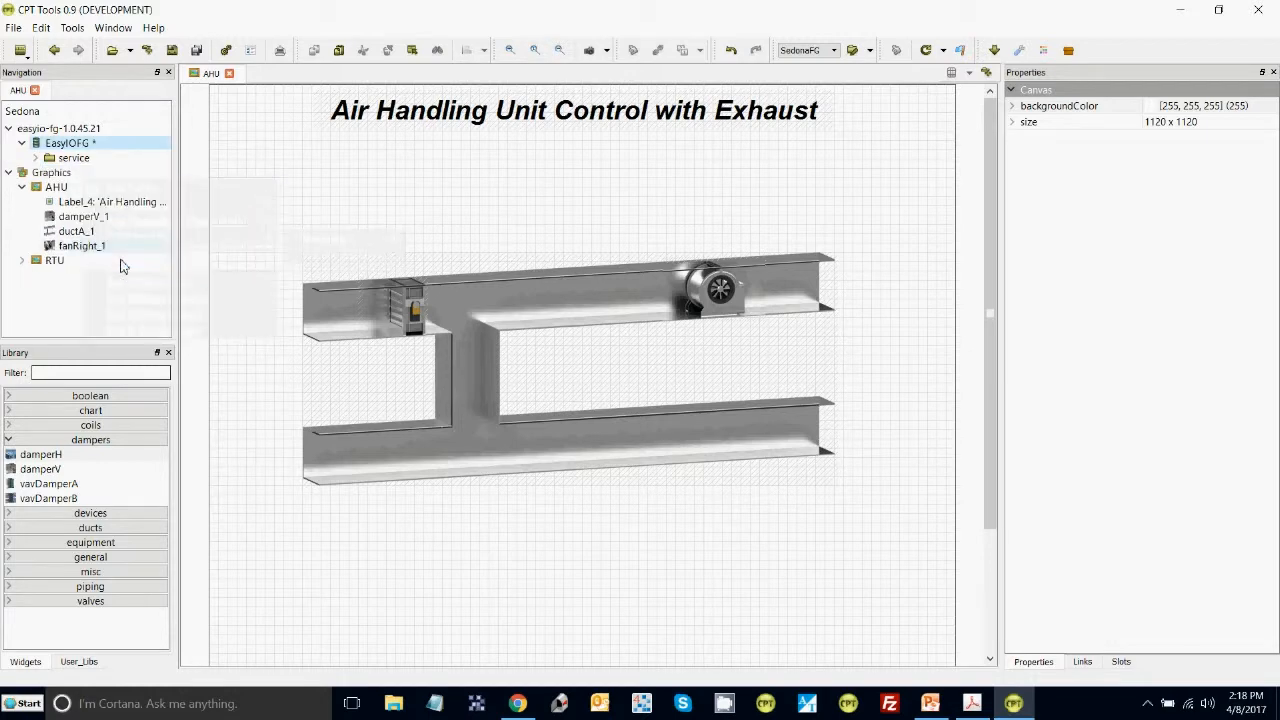
Save the EasyIOFG application and restart it, confirming the restart action.
left_click(172, 50)
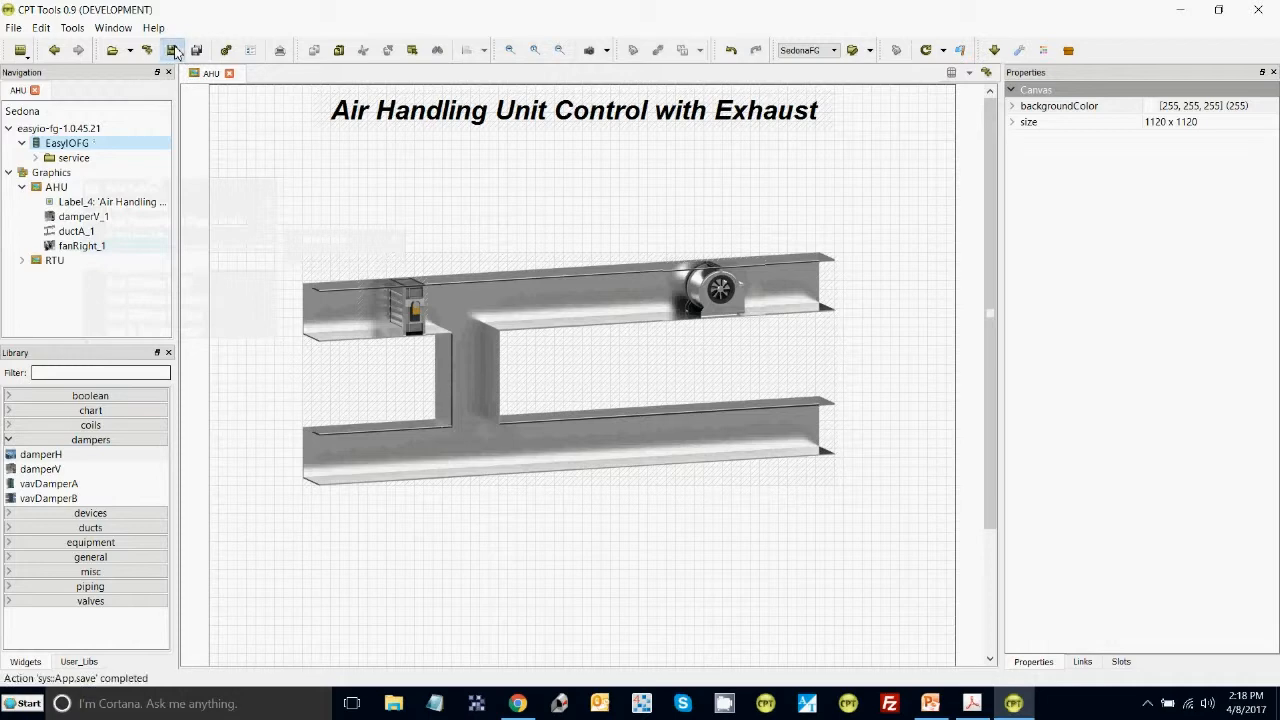
right_click(72, 143)
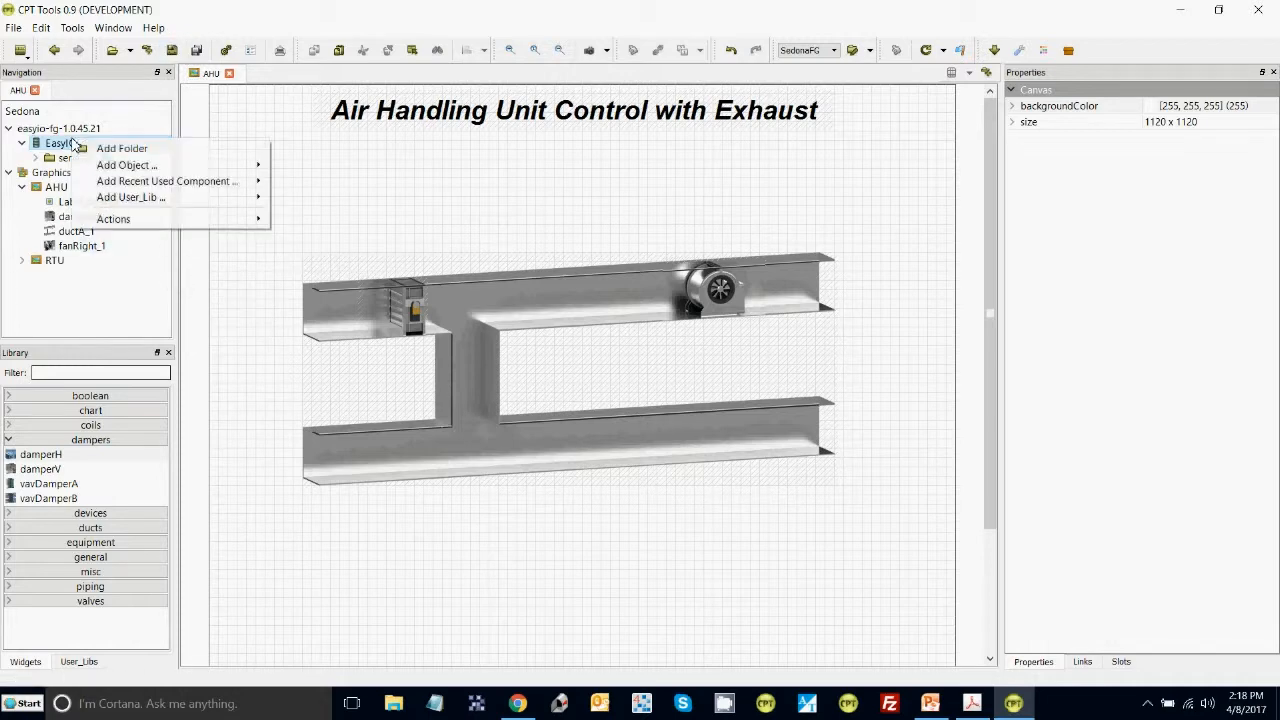
mouse_move(118, 222)
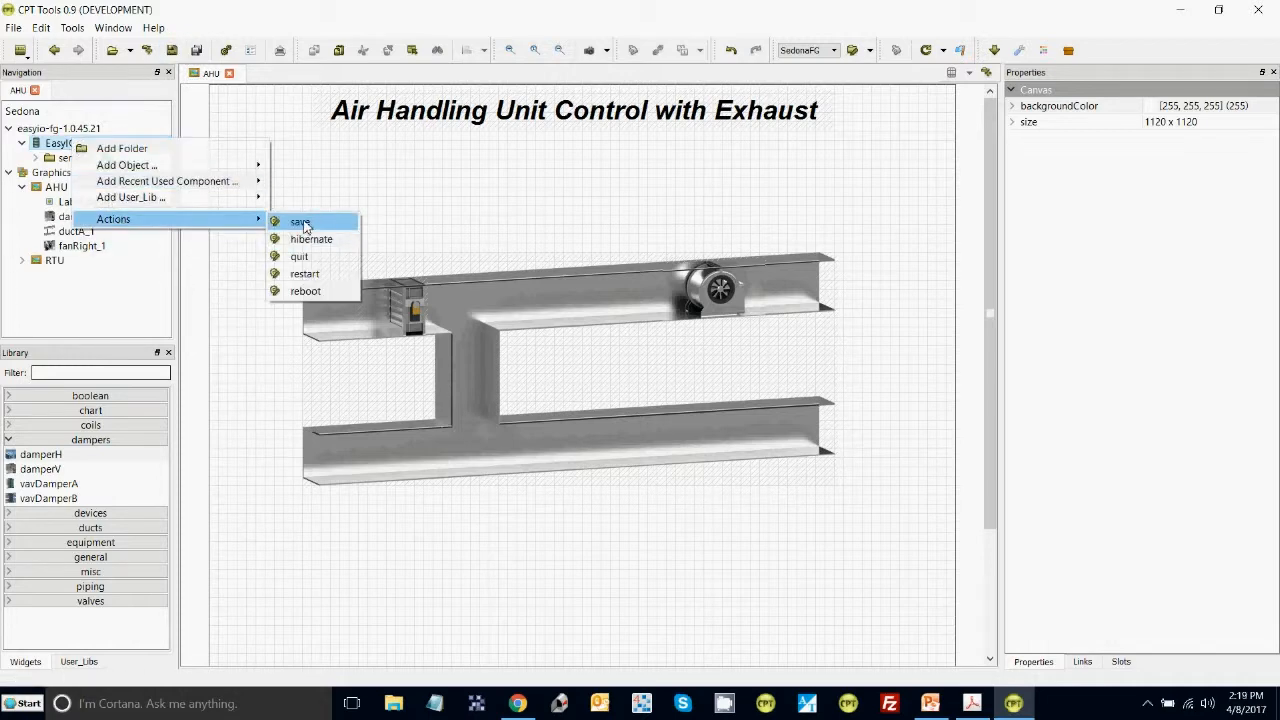
left_click(316, 276)
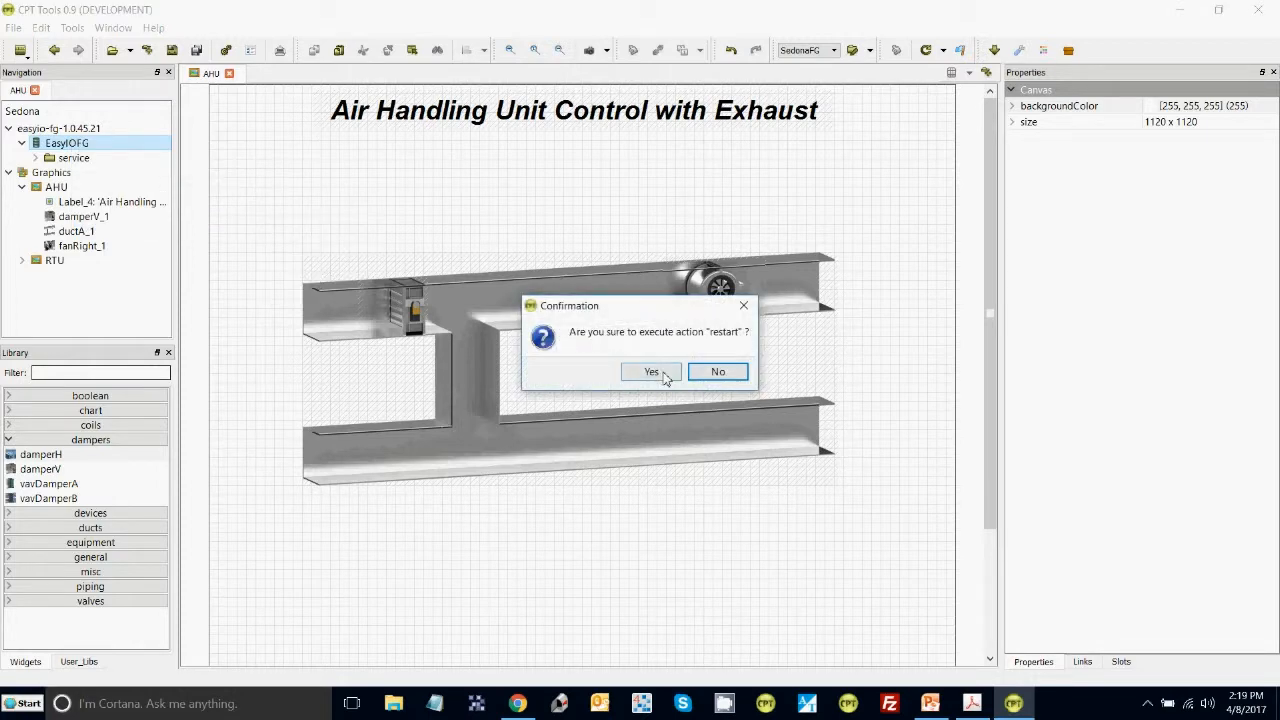
left_click(662, 376)
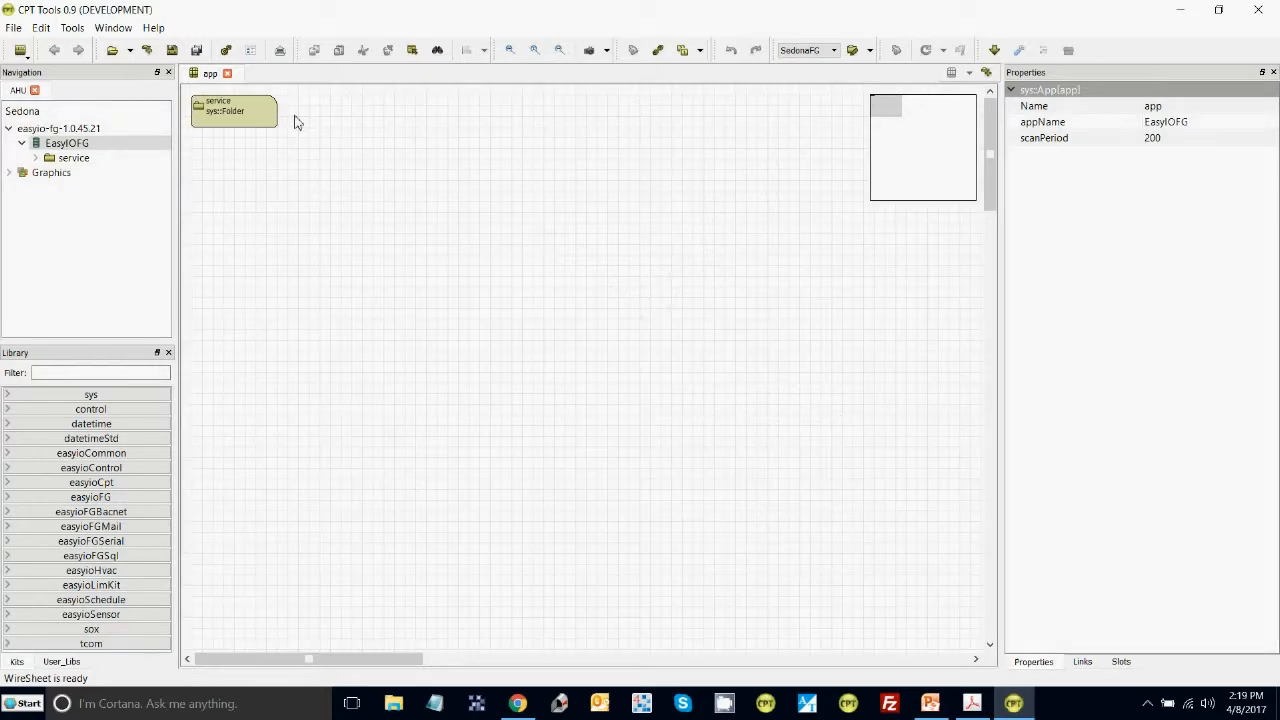
Open Kit Management for the device, and delete the RTU graphic from Graphics.
left_click(226, 50)
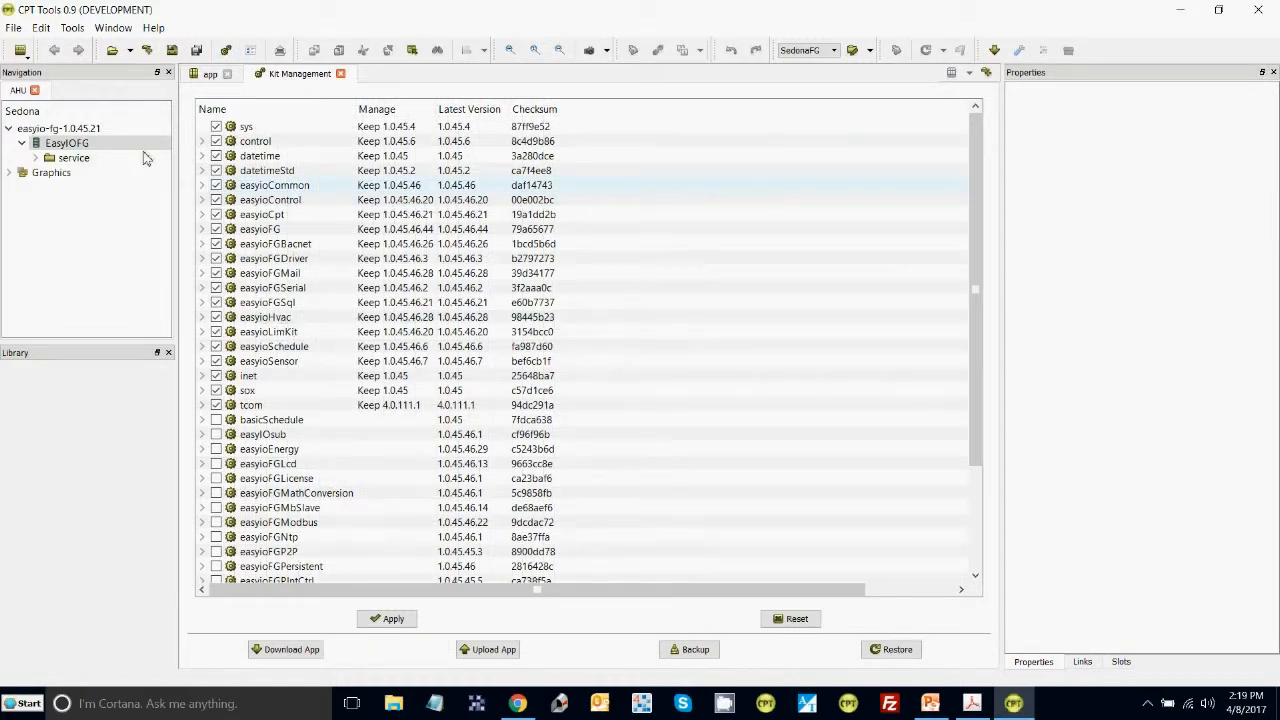
left_click(82, 147)
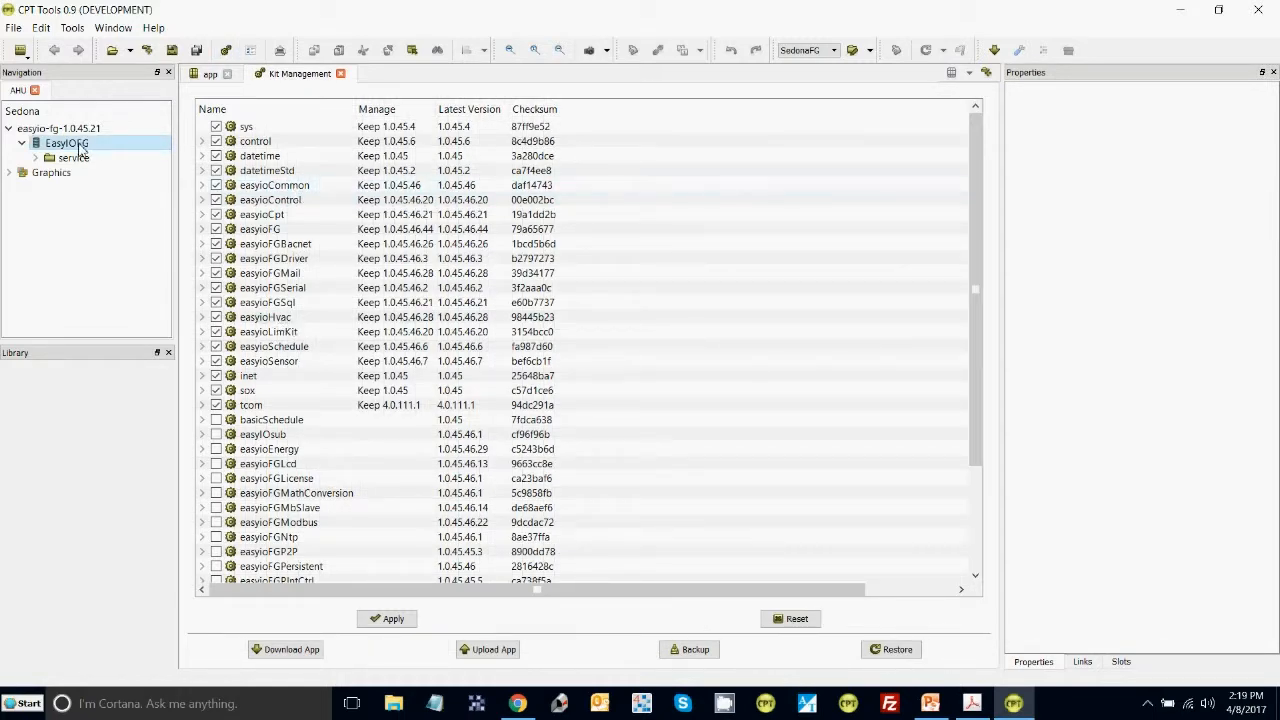
double_click(28, 175)
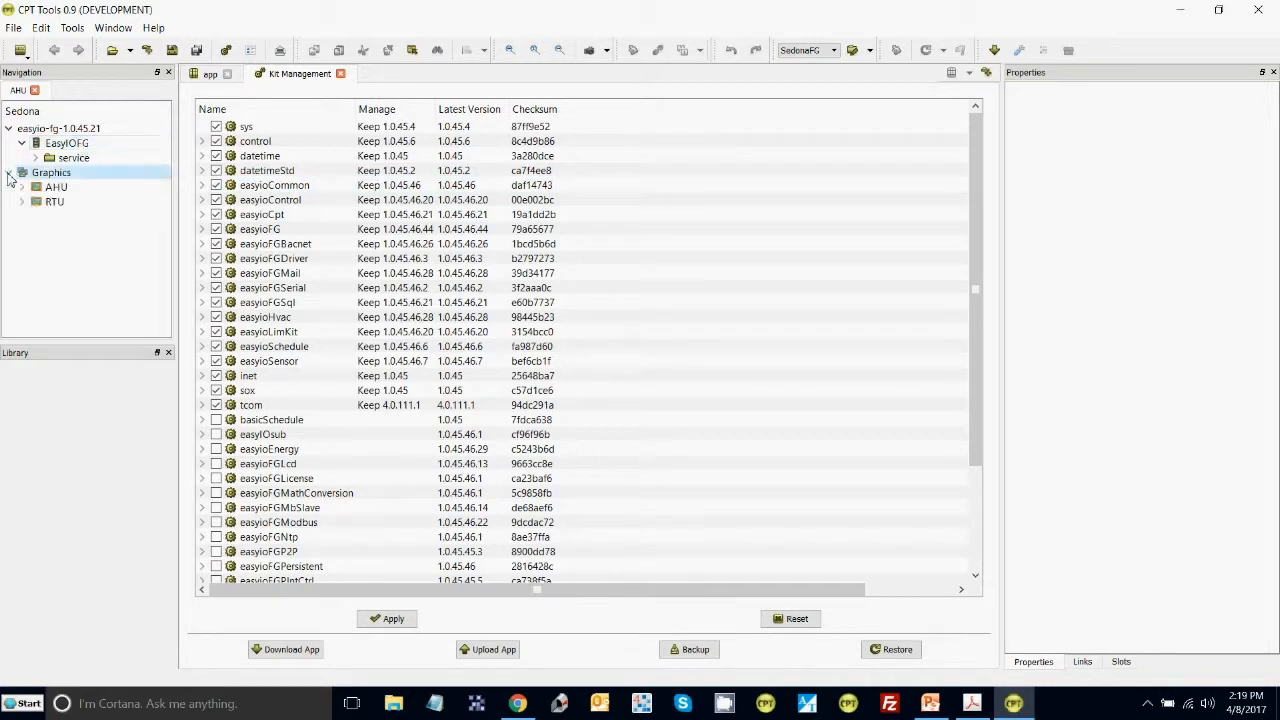
right_click(56, 204)
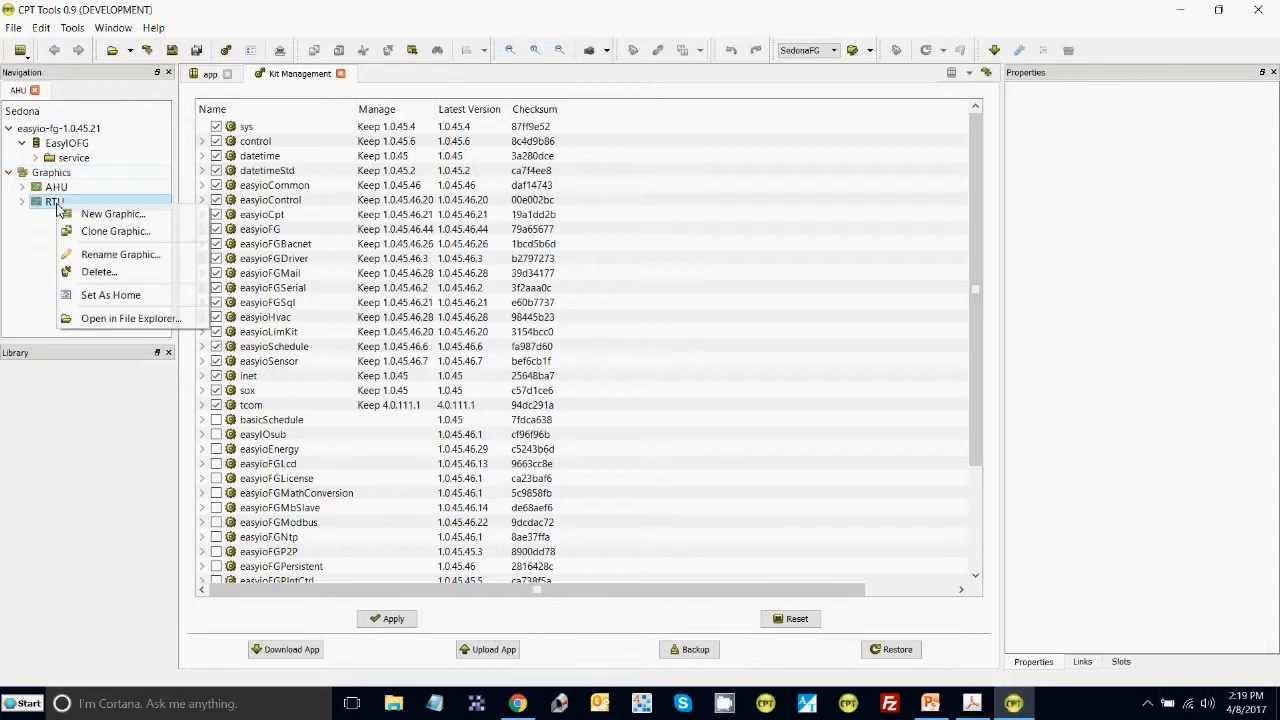
left_click(95, 271)
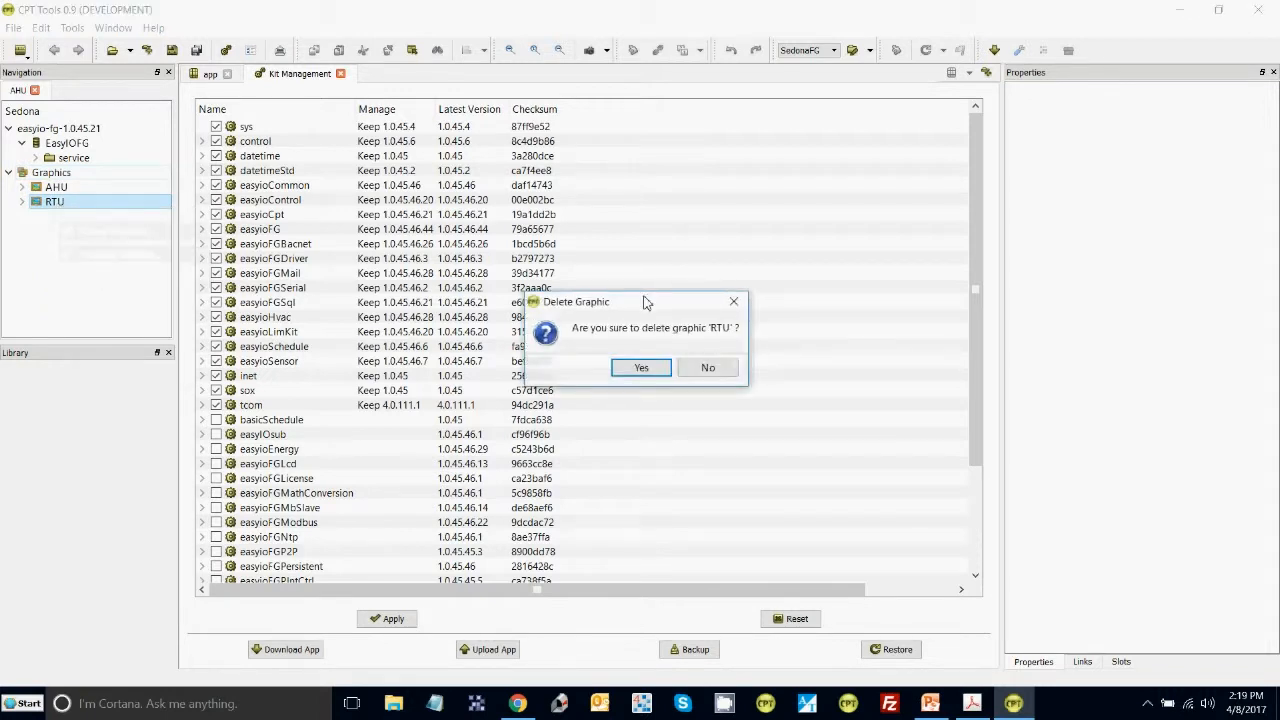
left_click(657, 370)
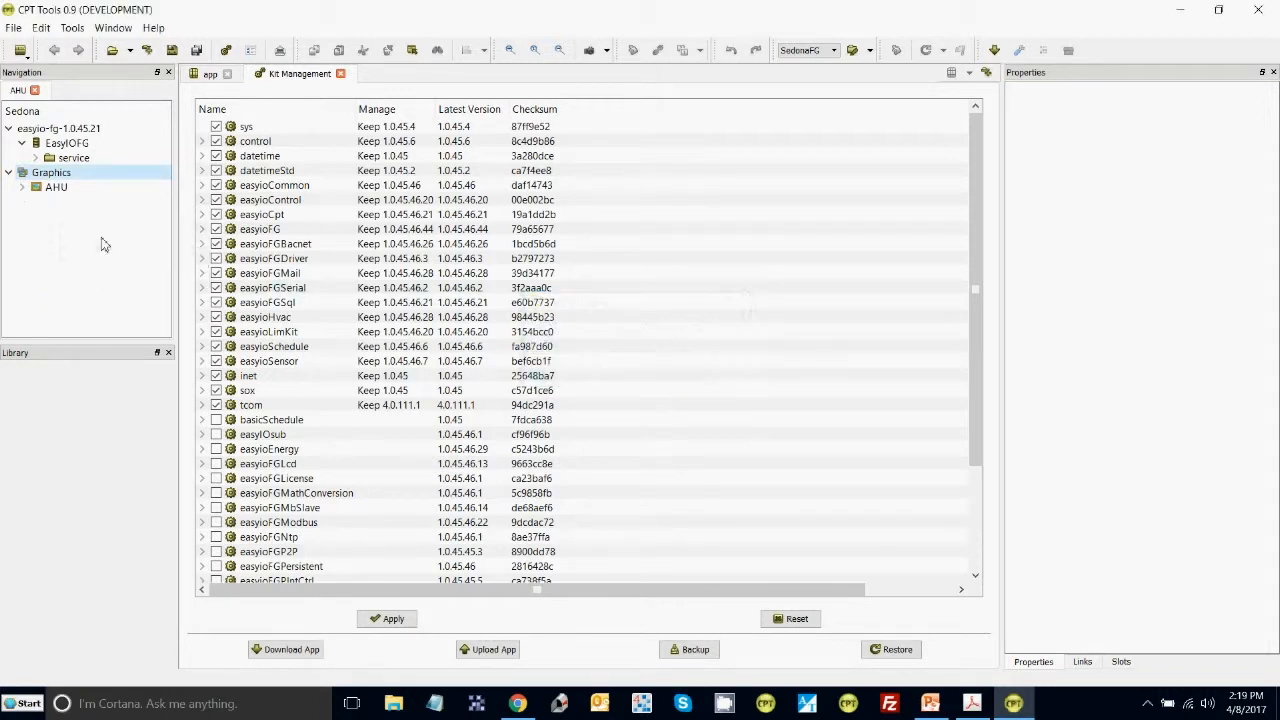
Open the AHU graphic and run a full deployment of it to the device with the prefilled connection settings.
double_click(56, 187)
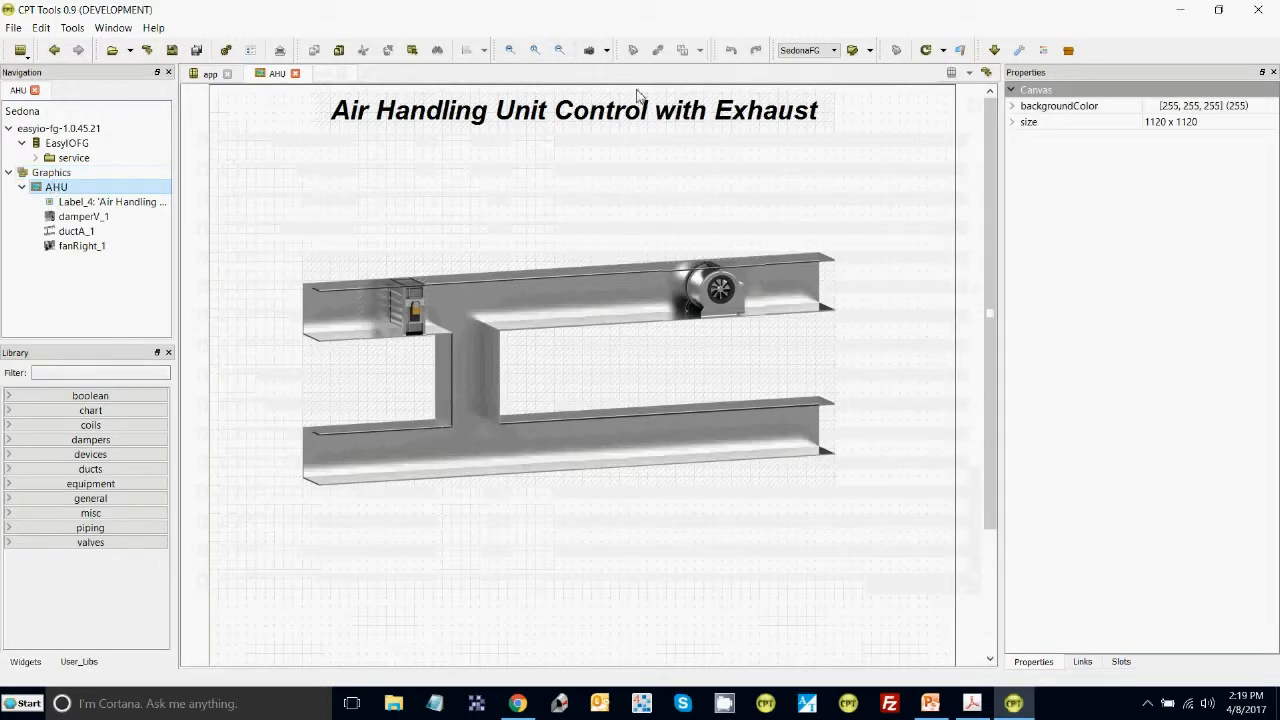
left_click(943, 51)
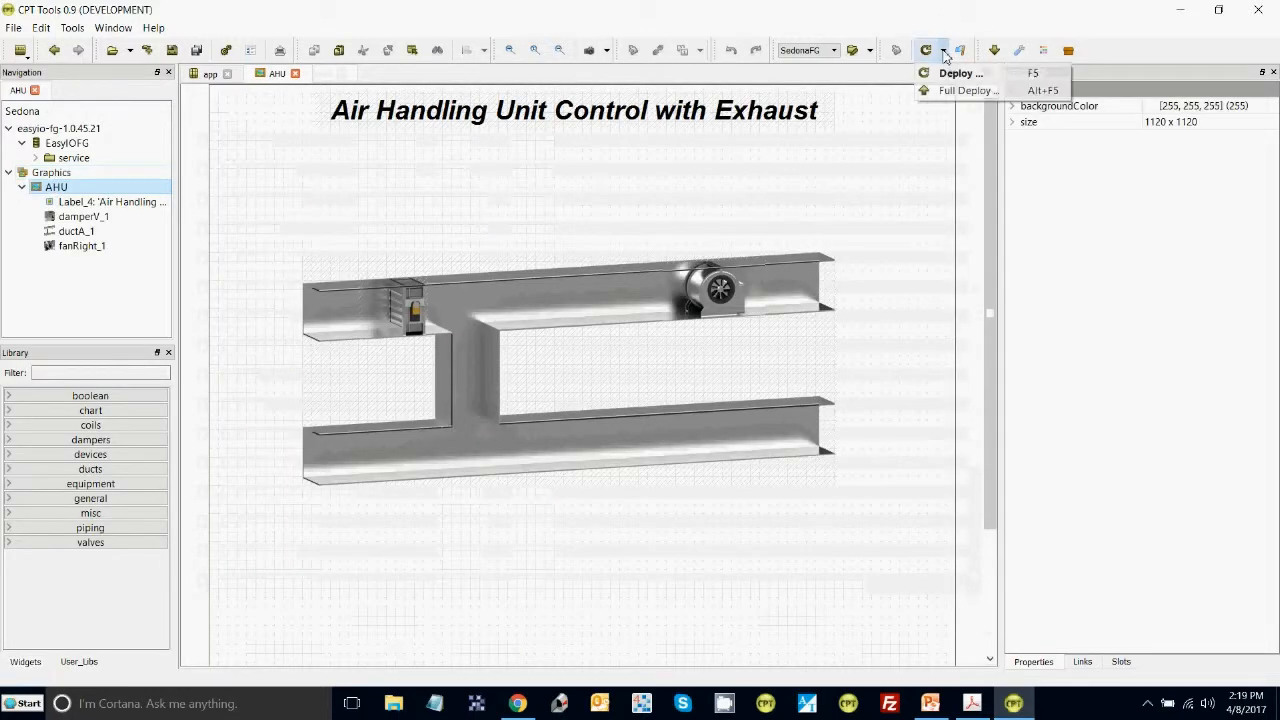
left_click(953, 92)
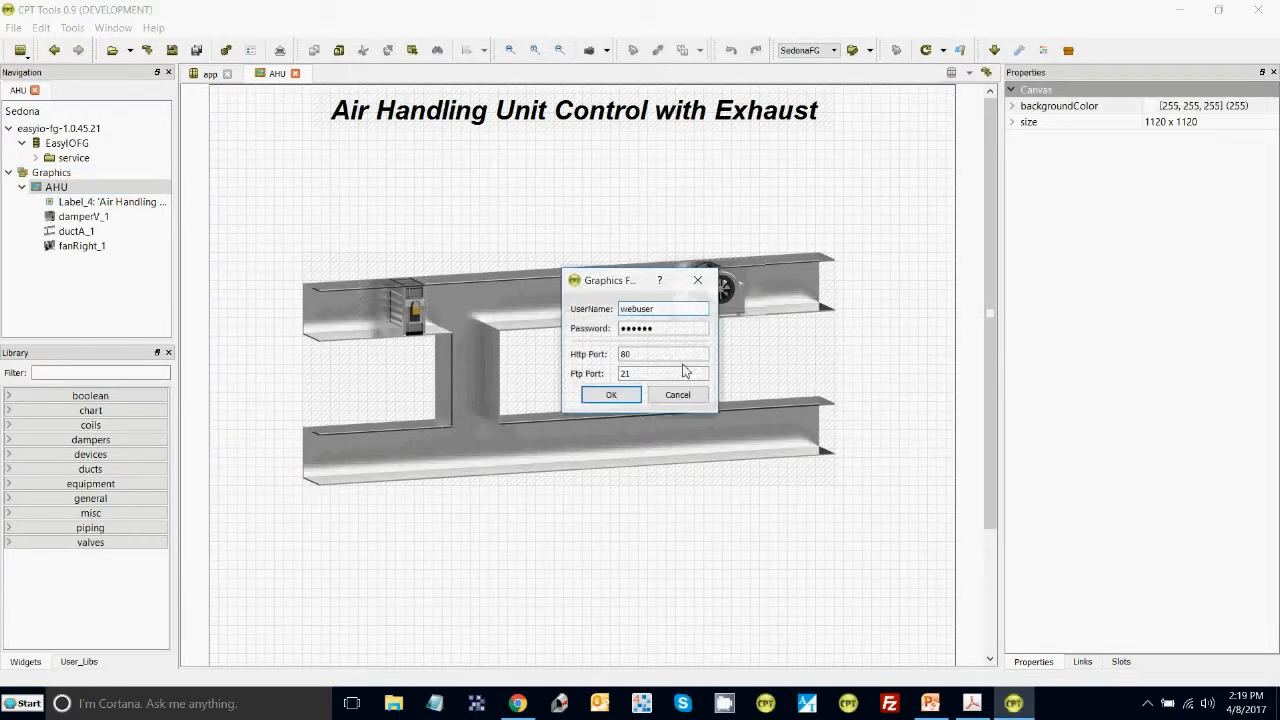
left_click(612, 395)
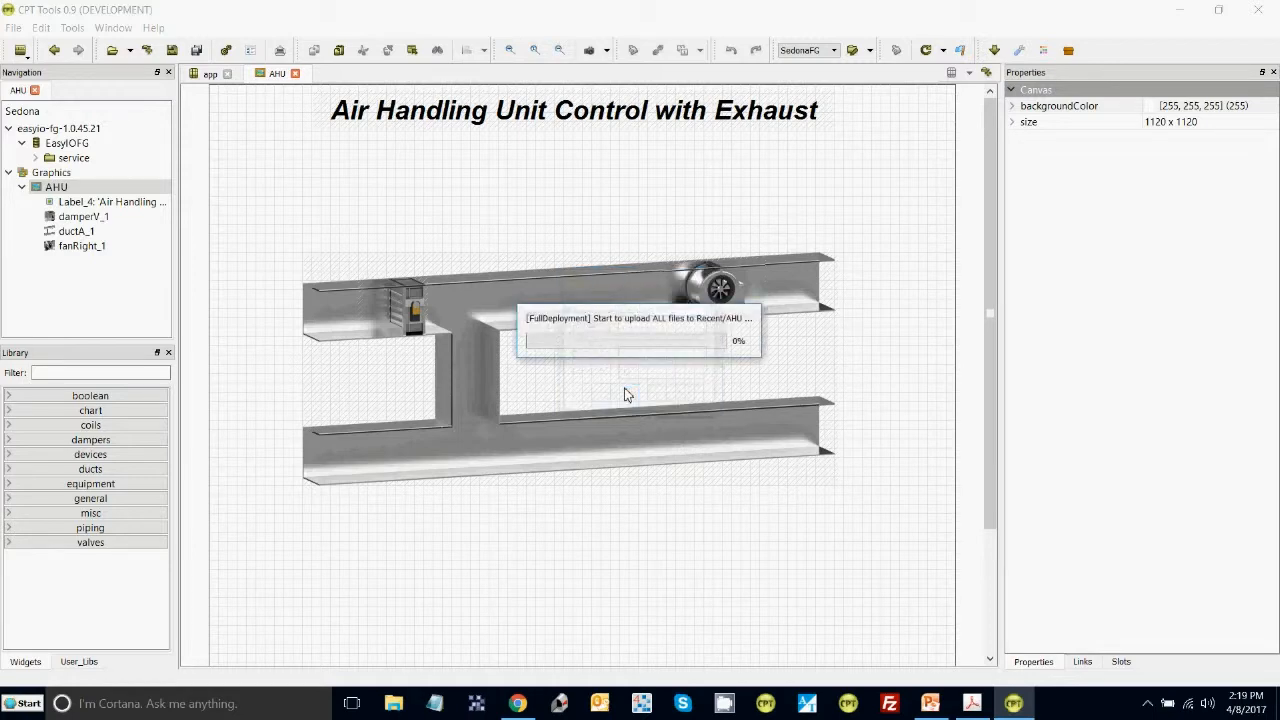
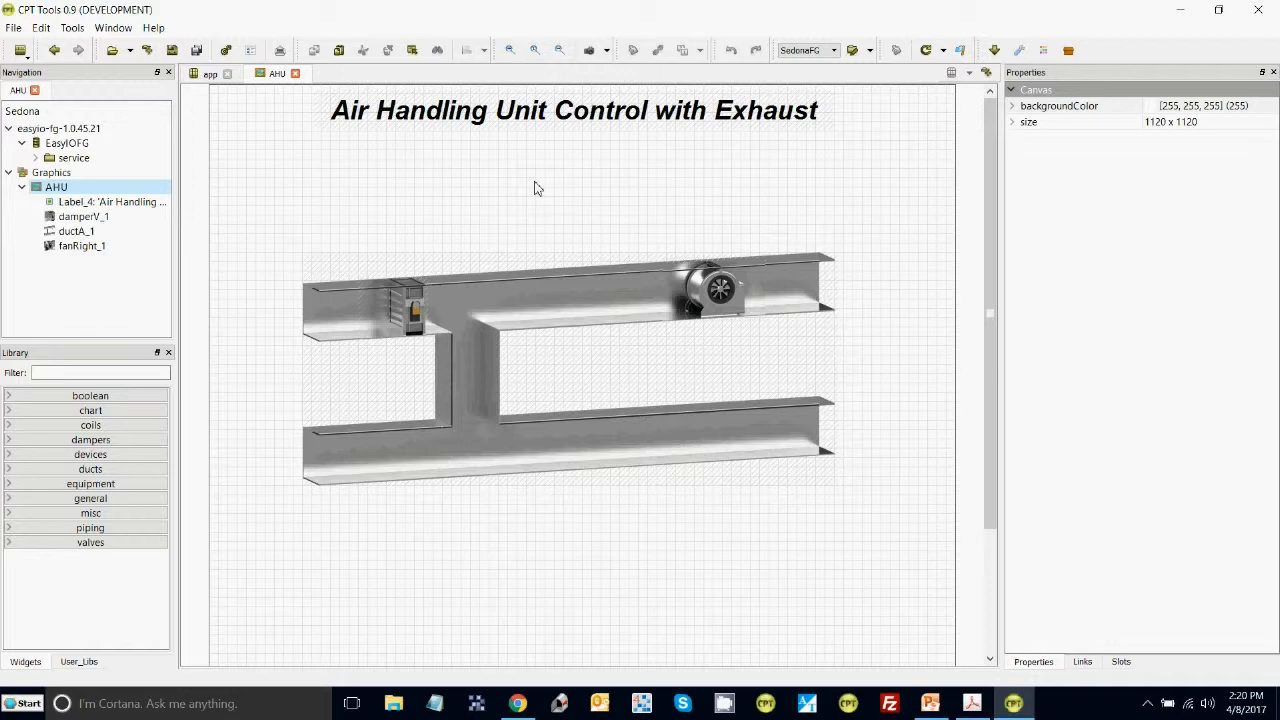
Delete the fan and the damper from the AHU graphic's upper duct and save the graphic.
left_click(706, 292)
key("Delete")
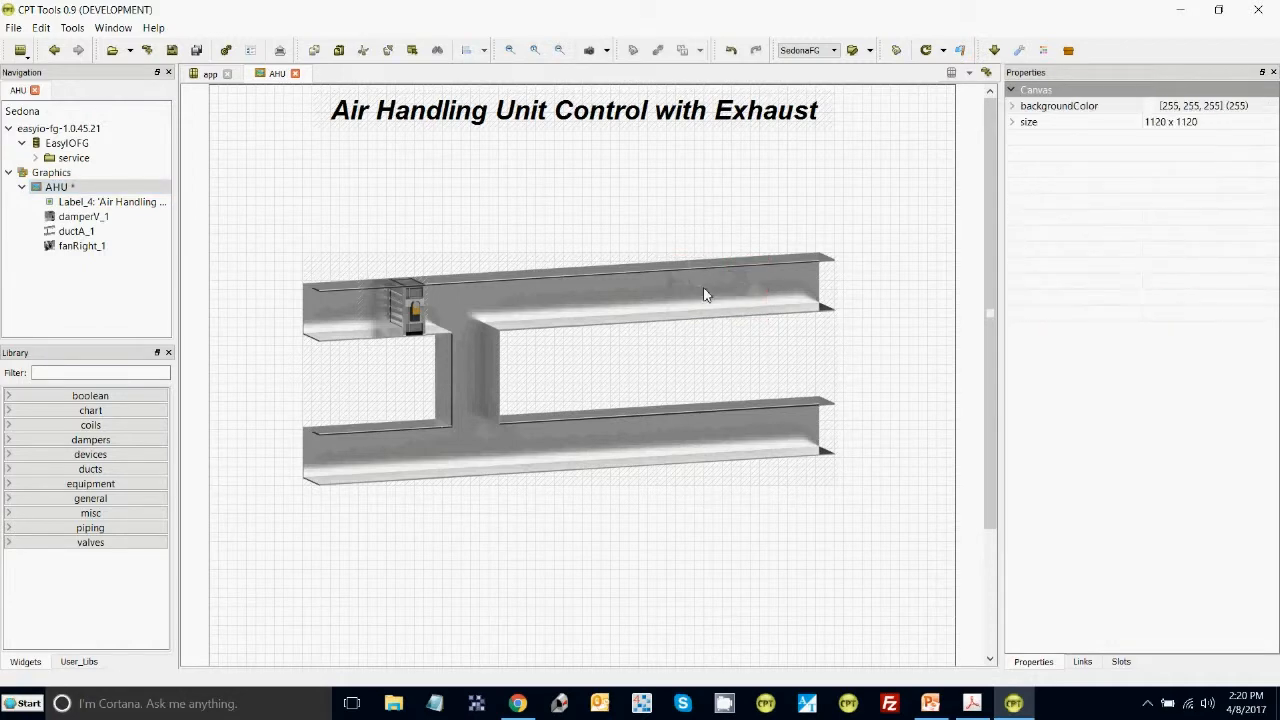
left_click(398, 322)
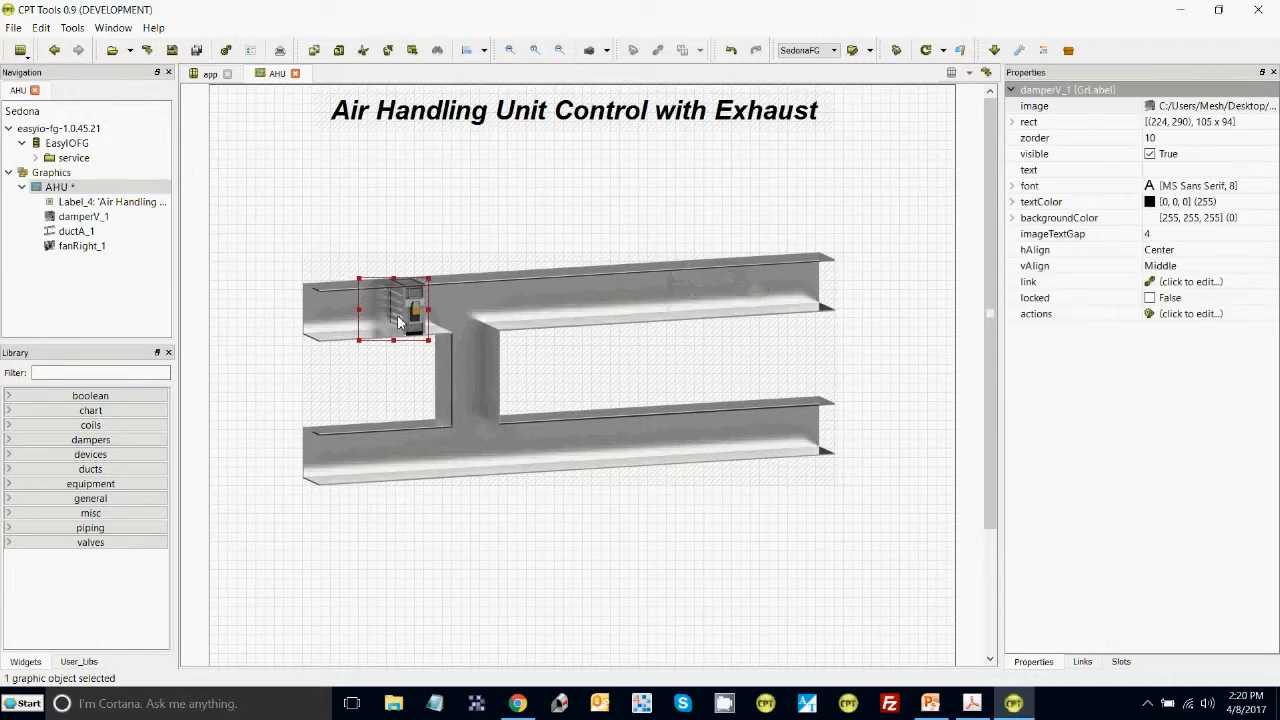
key("Delete")
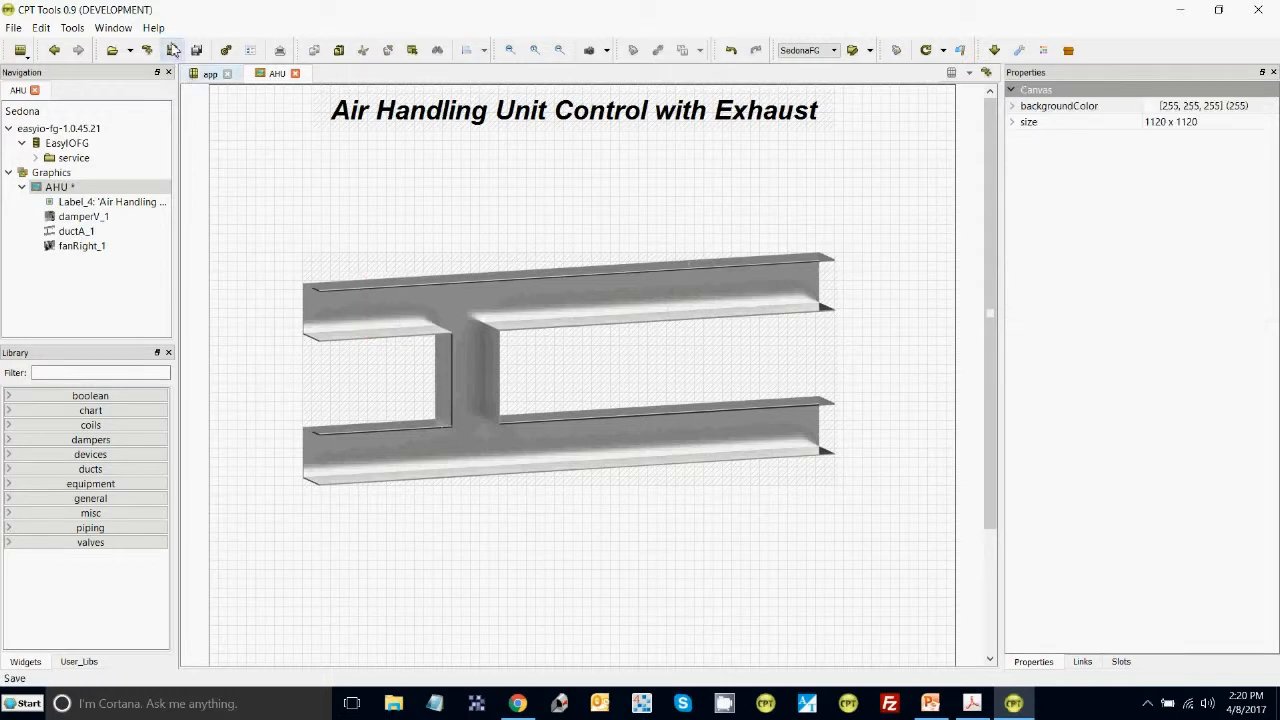
left_click(172, 50)
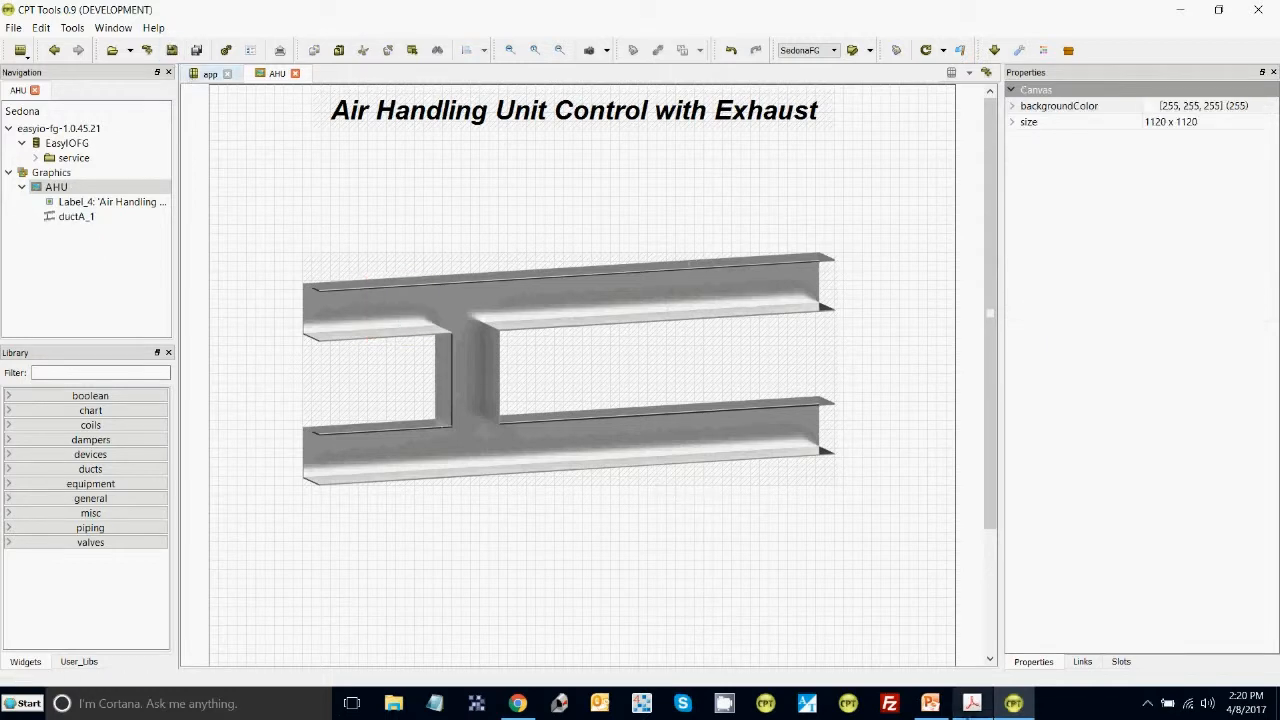
Switch to the desktop, move the EasyIO Lab Test 01 - FG Series v2.0 Word document to a clear area and open it.
left_click(393, 703)
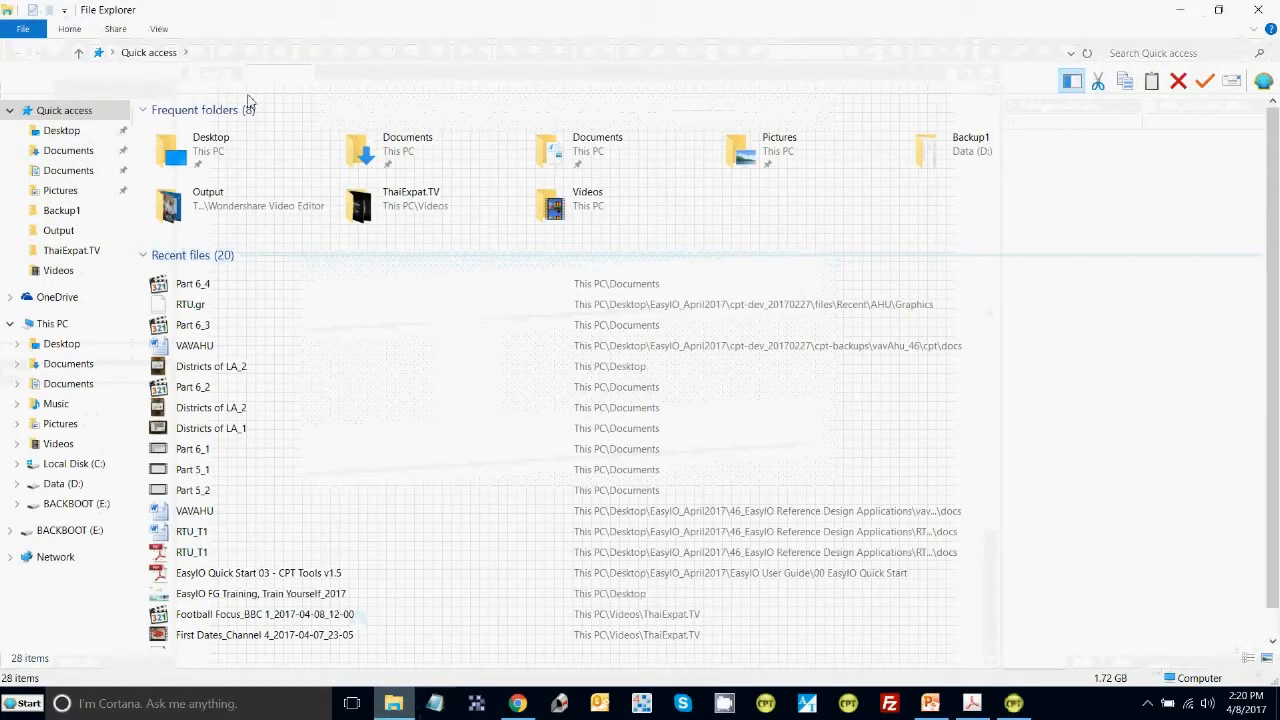
left_click(1278, 705)
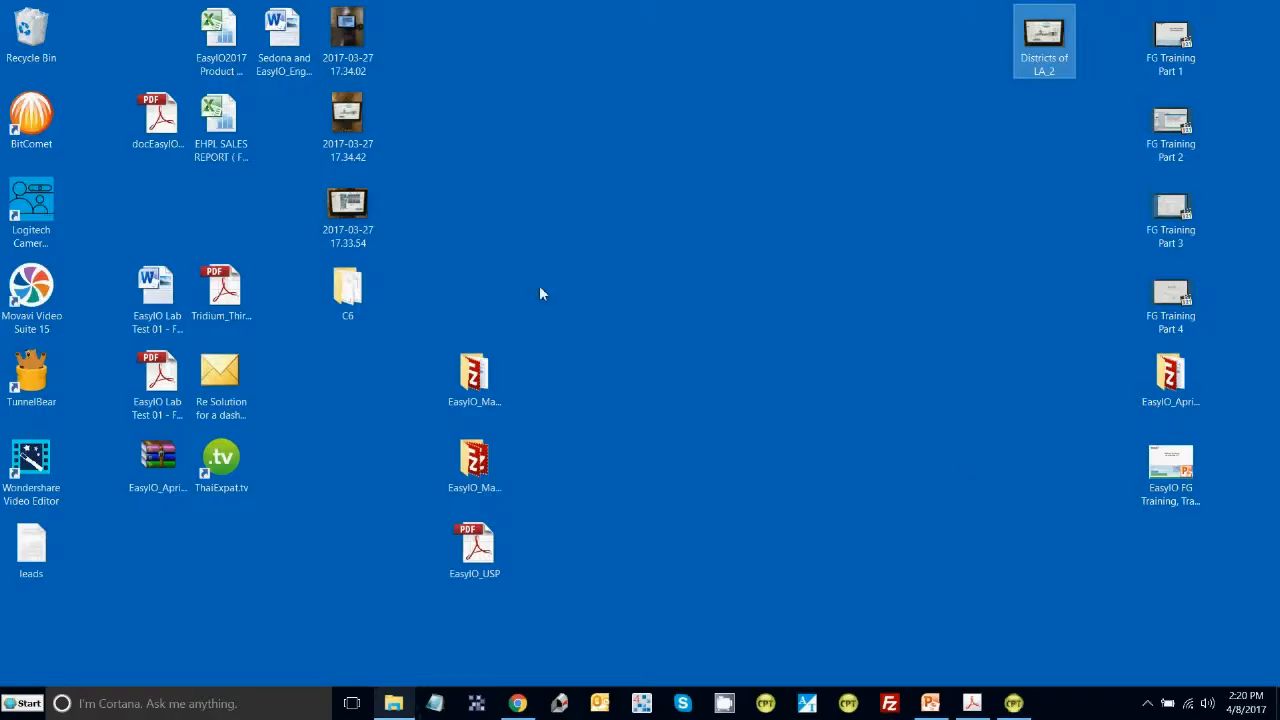
left_click_drag(168, 298, 1058, 95)
double_click(1047, 131)
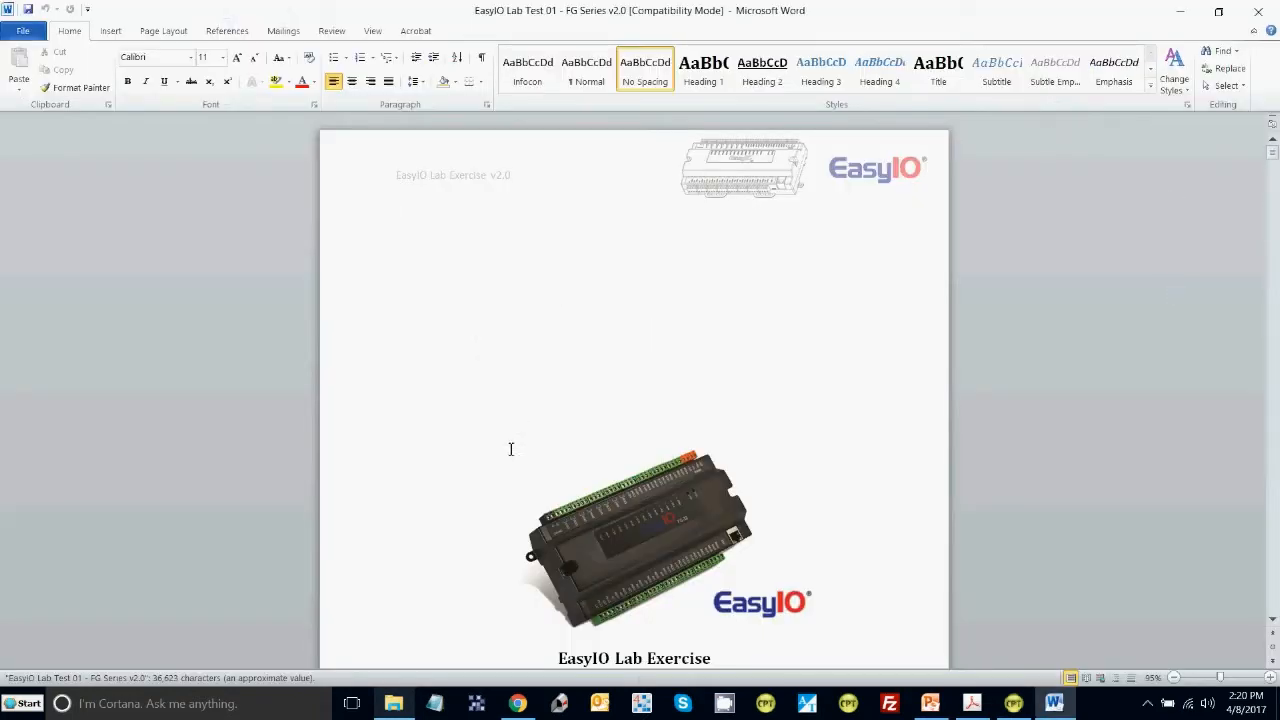
Browse to the EasyIO_April2017 folder on the Desktop and open its EasyIO Lab Test 01 - FG Series v2.0 Word document.
left_click(393, 703)
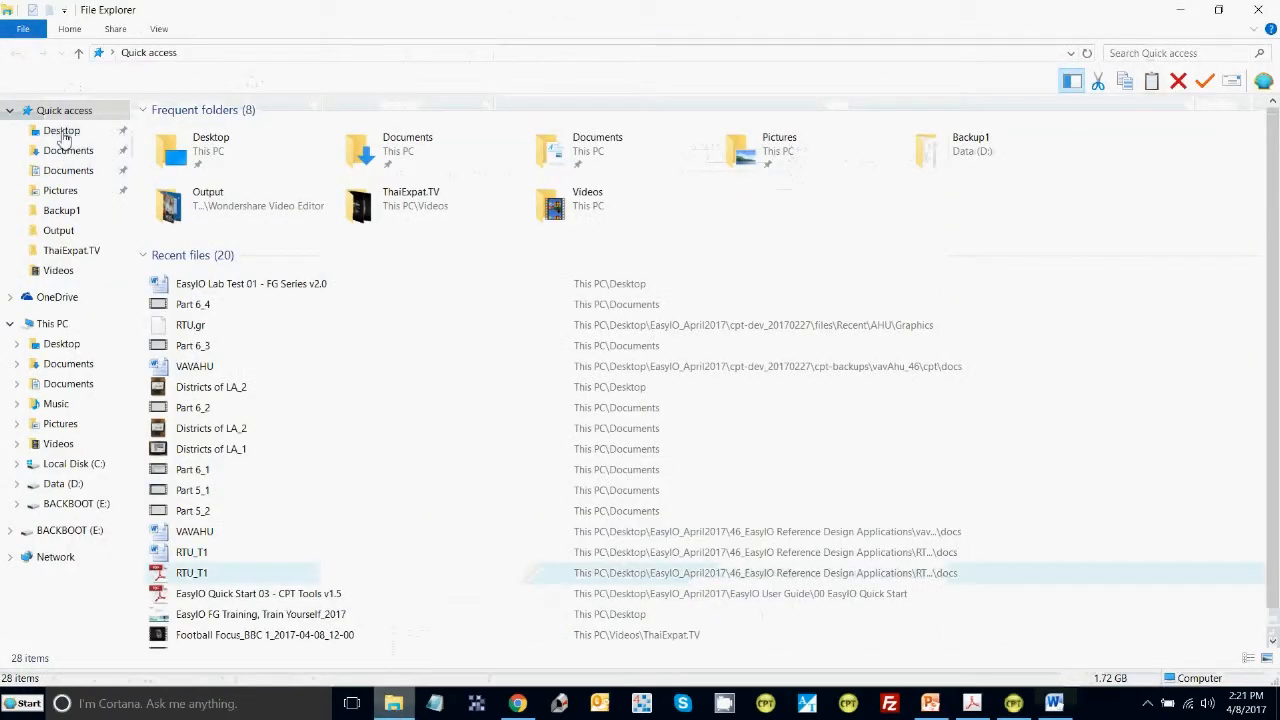
left_click(62, 132)
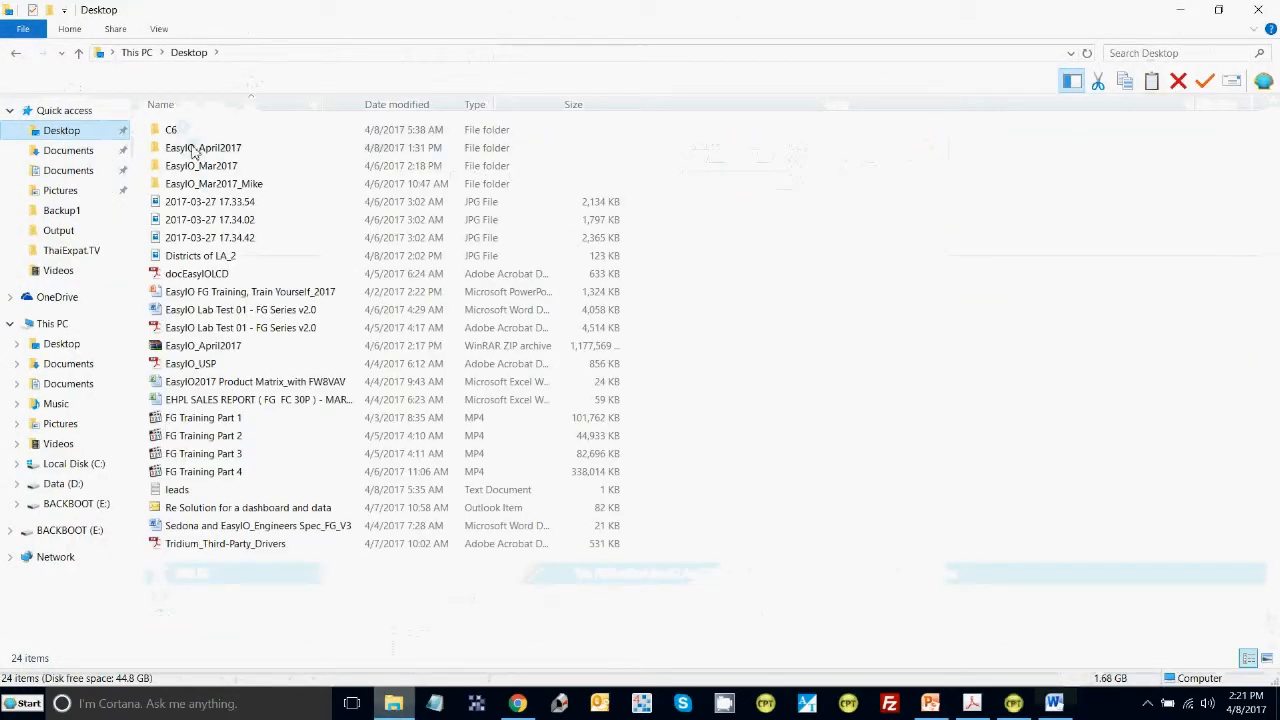
double_click(193, 150)
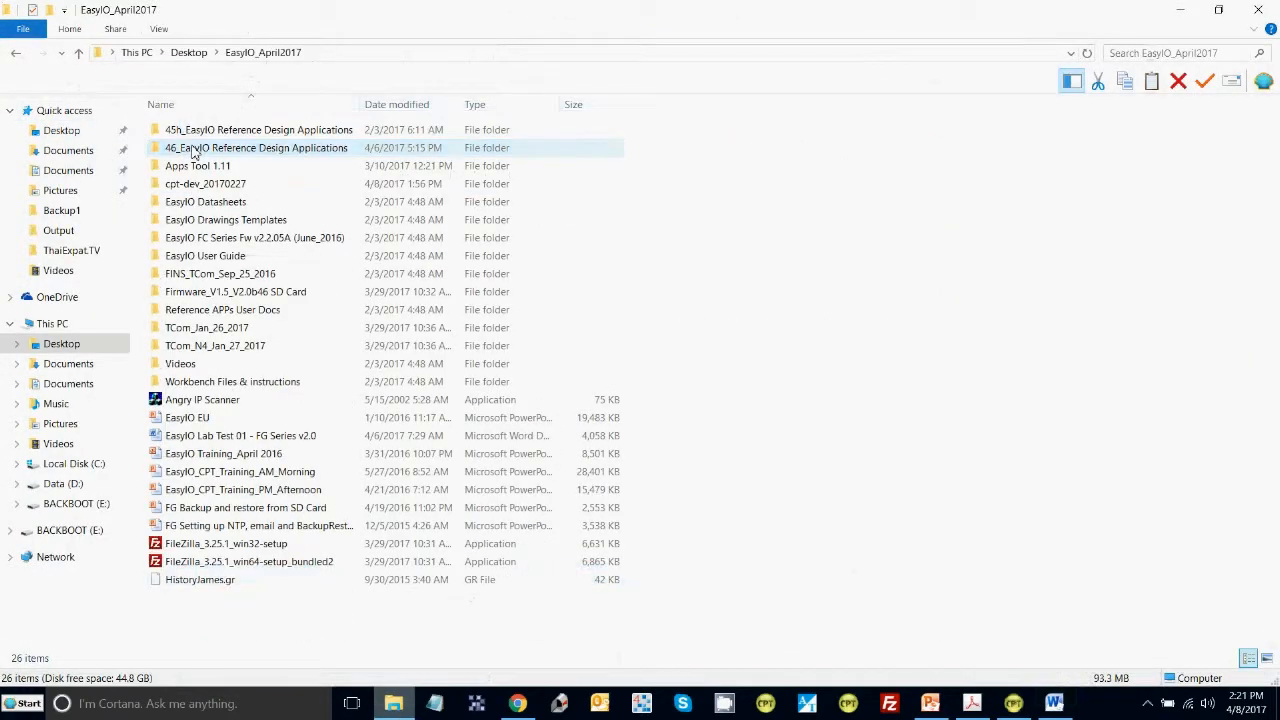
double_click(234, 440)
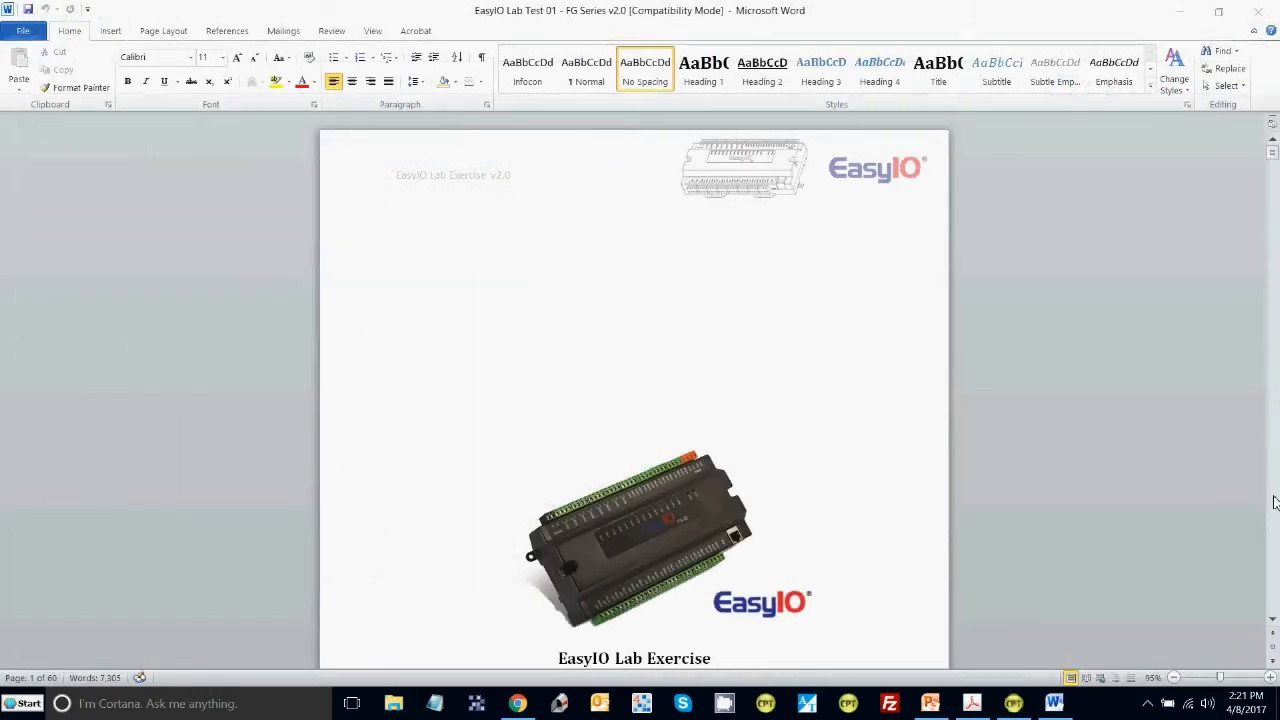
Skim the lab document from its cover through the Sedona programming exercises to Building Graphics Pages (Gr Page) – Part 1.
scroll(1275, 502, "down", 8)
scroll(1275, 502, "down", 20)
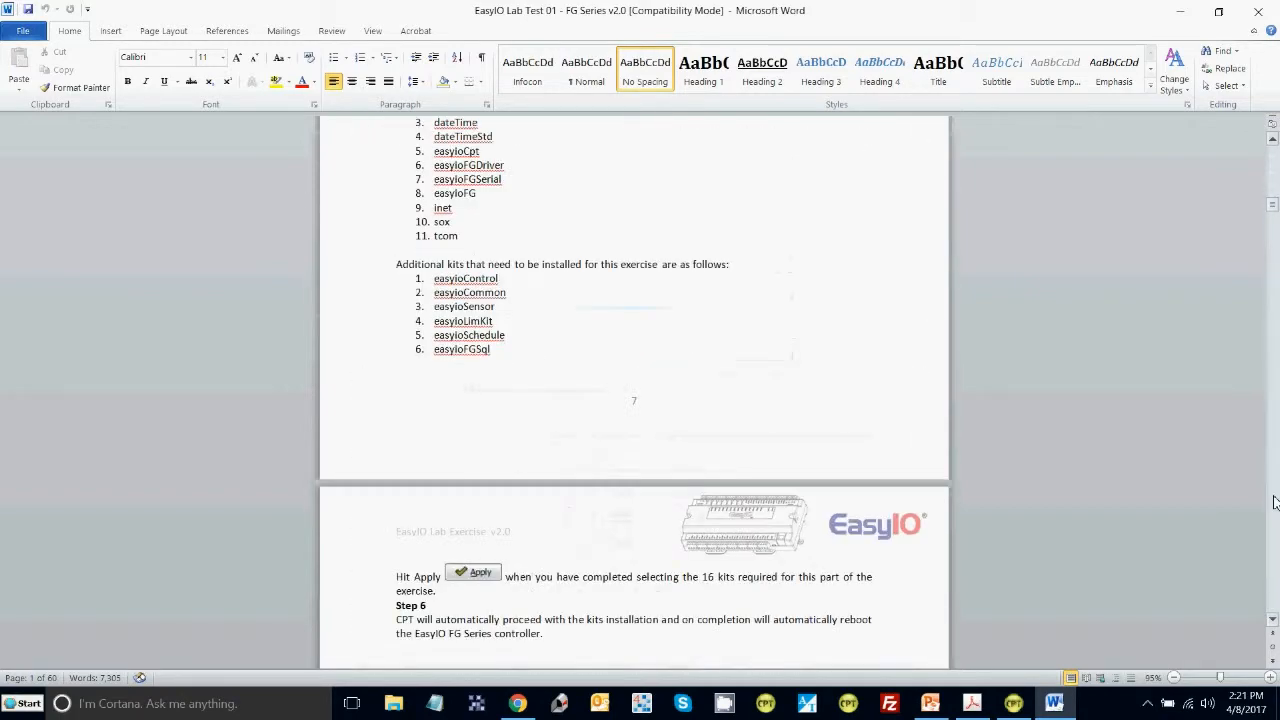
scroll(1275, 502, "down", 20)
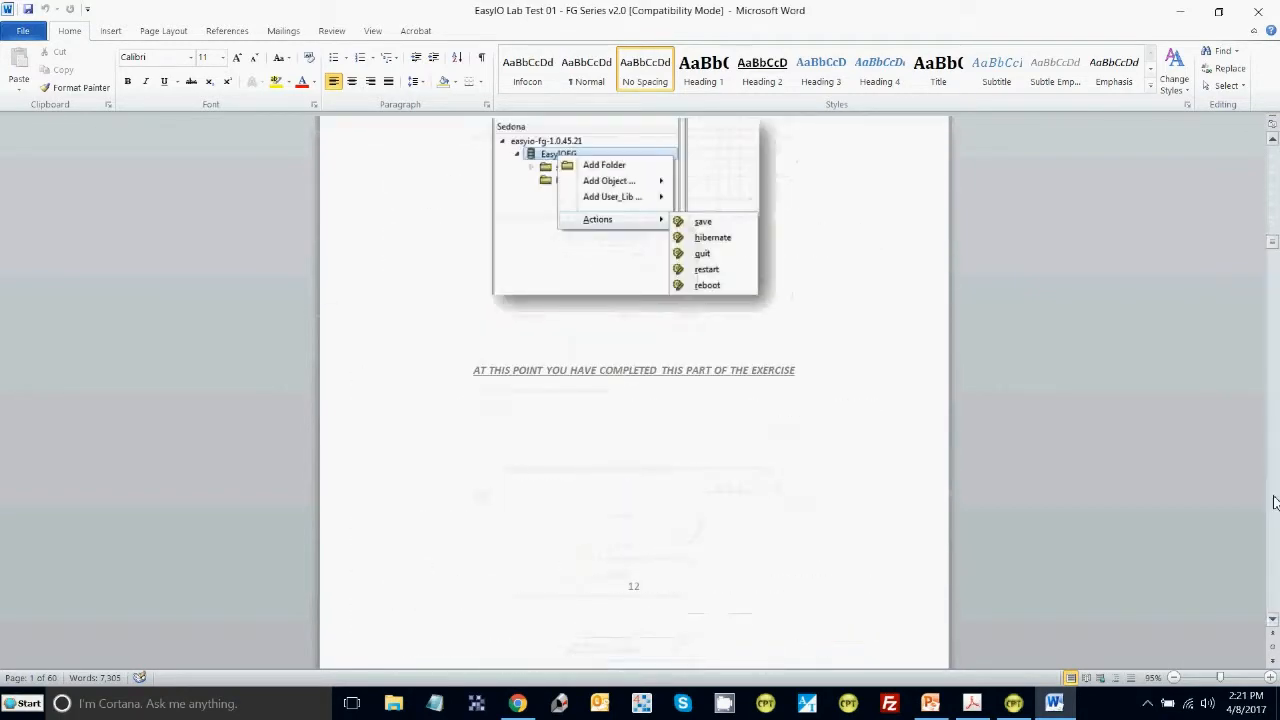
scroll(1275, 502, "down", 10)
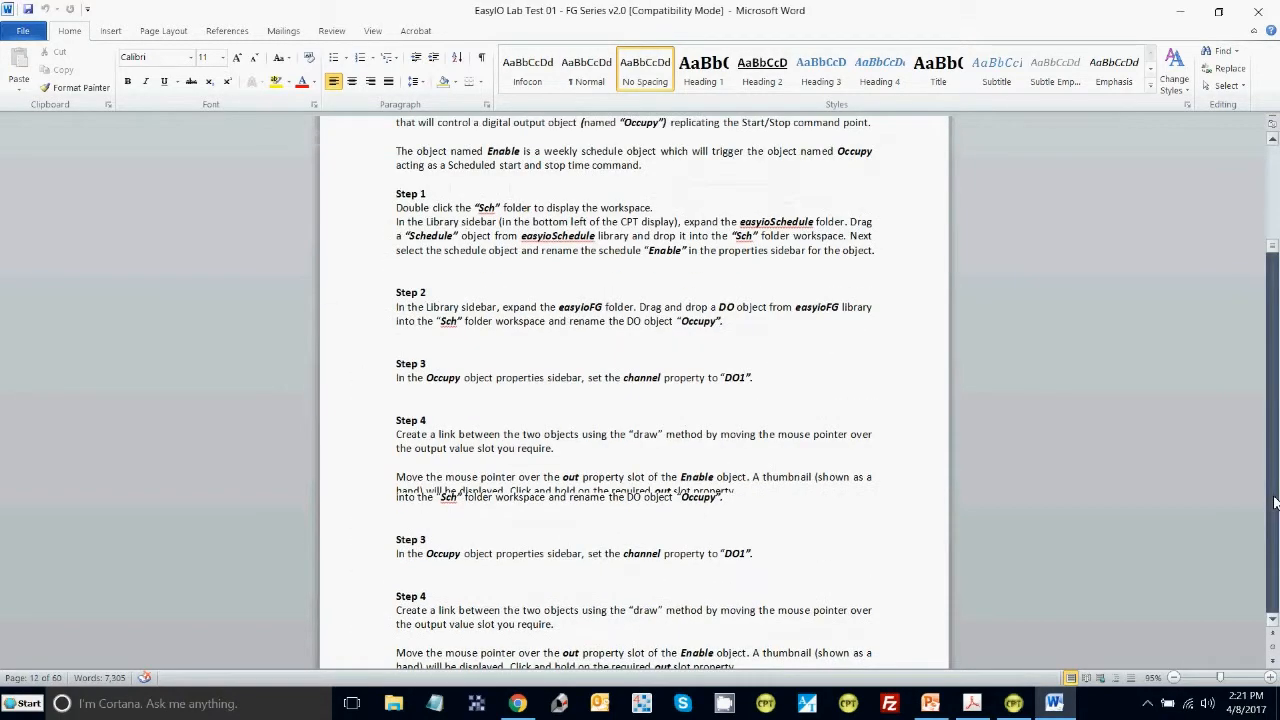
scroll(1275, 502, "down", 10)
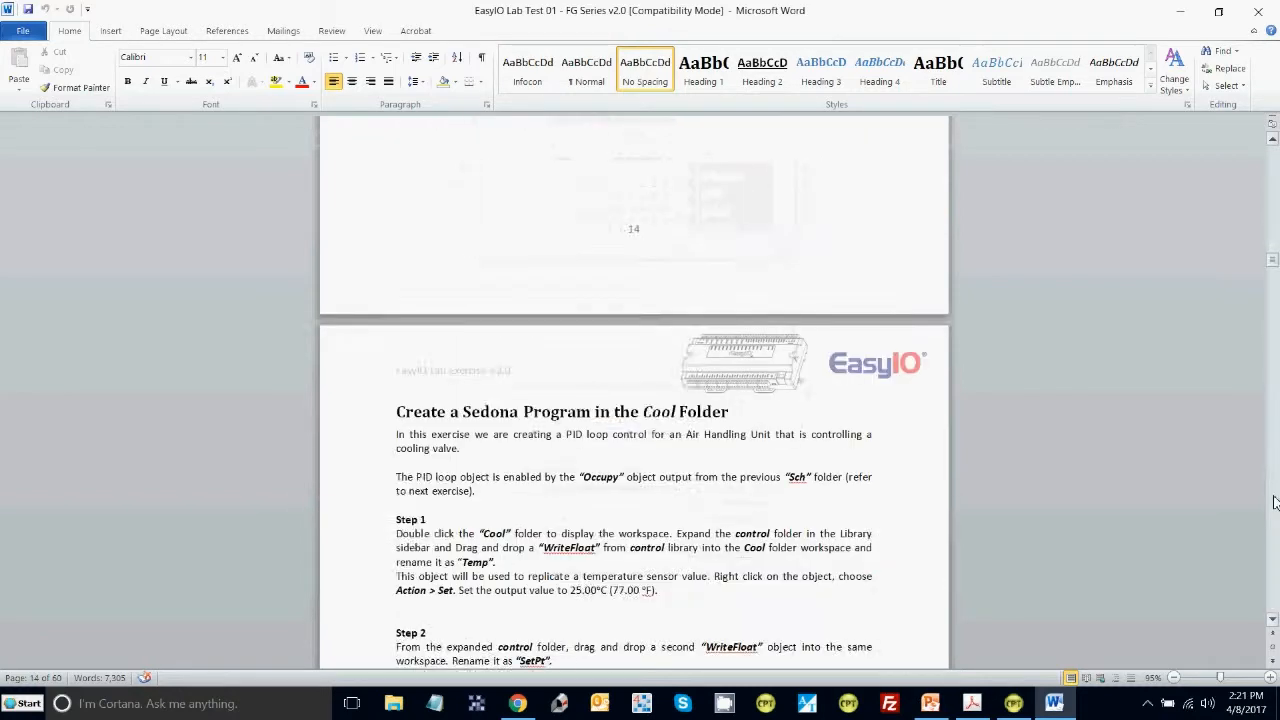
scroll(1275, 502, "down", 20)
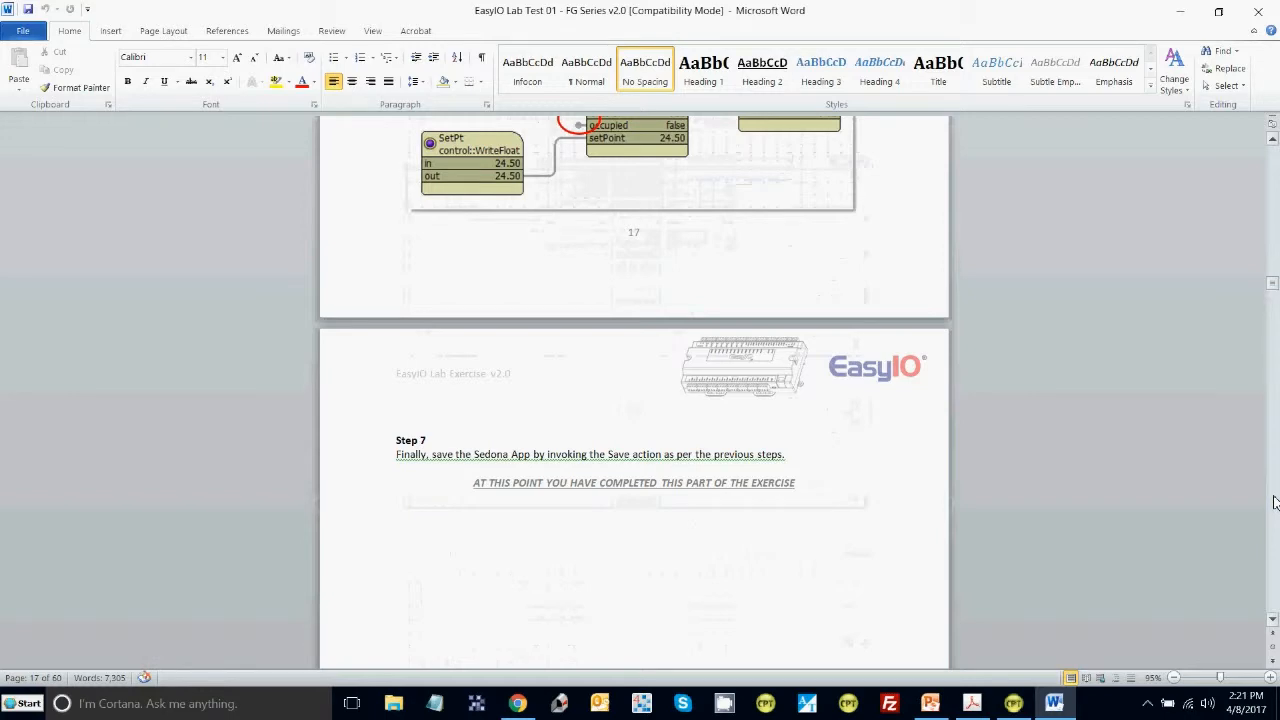
scroll(1275, 502, "down", 8)
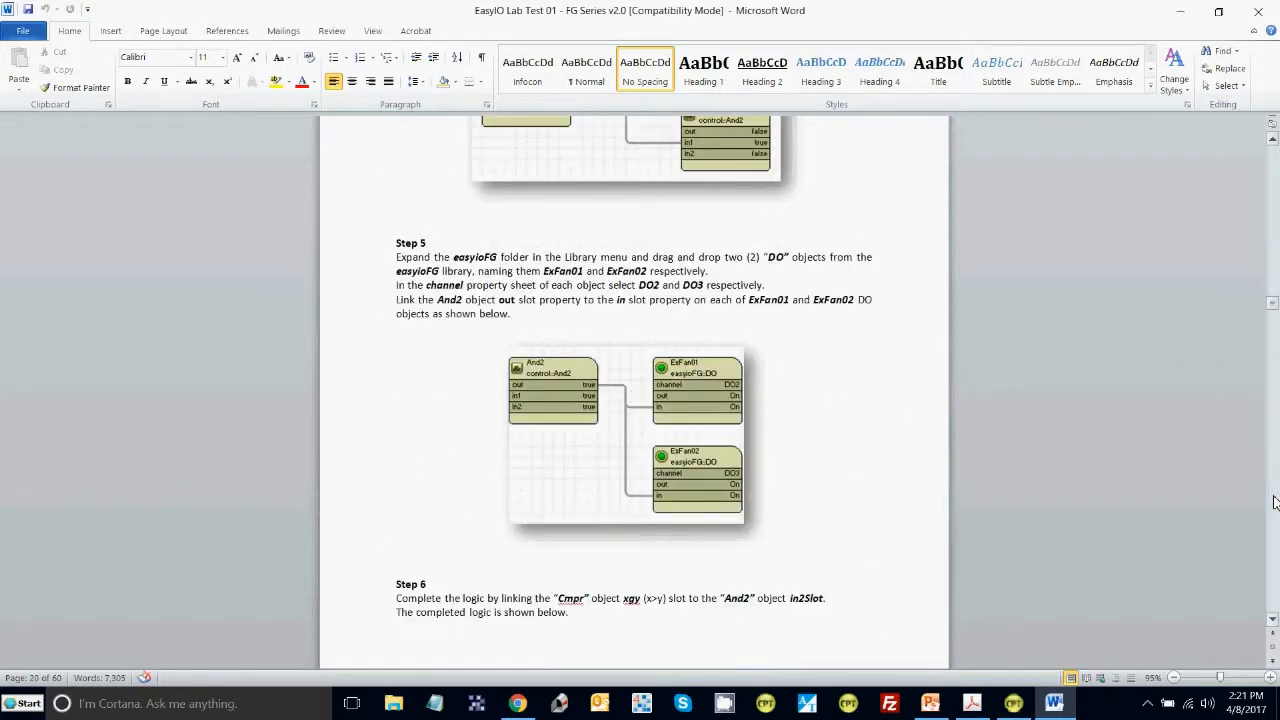
scroll(1275, 502, "down", 10)
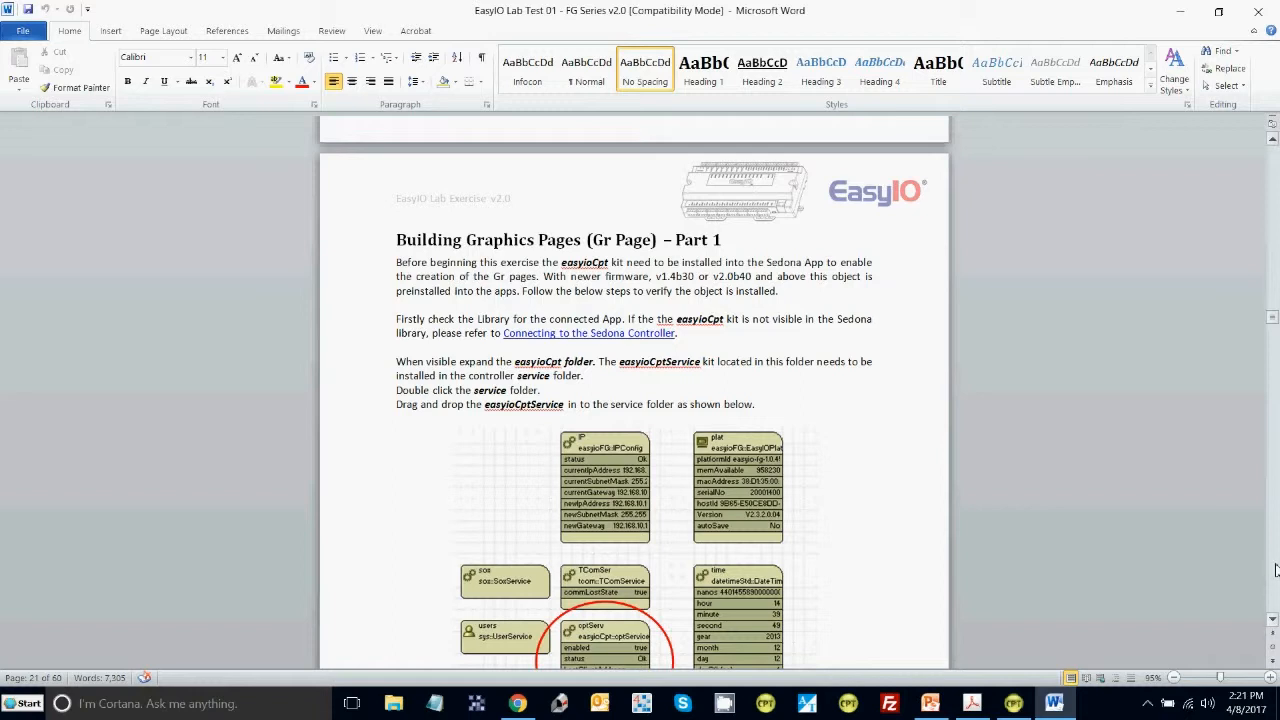
Review the Create New Gr Page/Rename Page instructions on creating, renaming and setting the AHU page as home.
left_click(1275, 570)
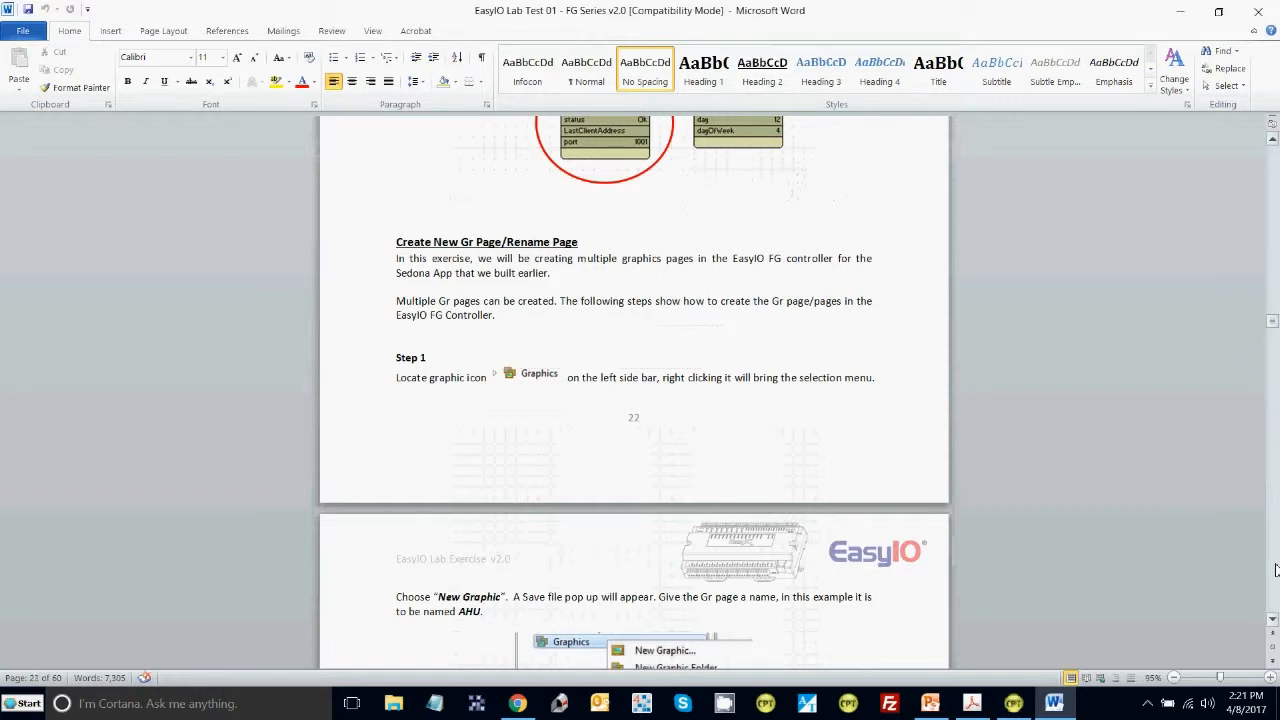
left_click(1273, 621)
left_click(1273, 621)
left_click(1273, 623)
left_click(1273, 623)
left_click(1273, 623)
left_click(1273, 623)
left_click(1273, 623)
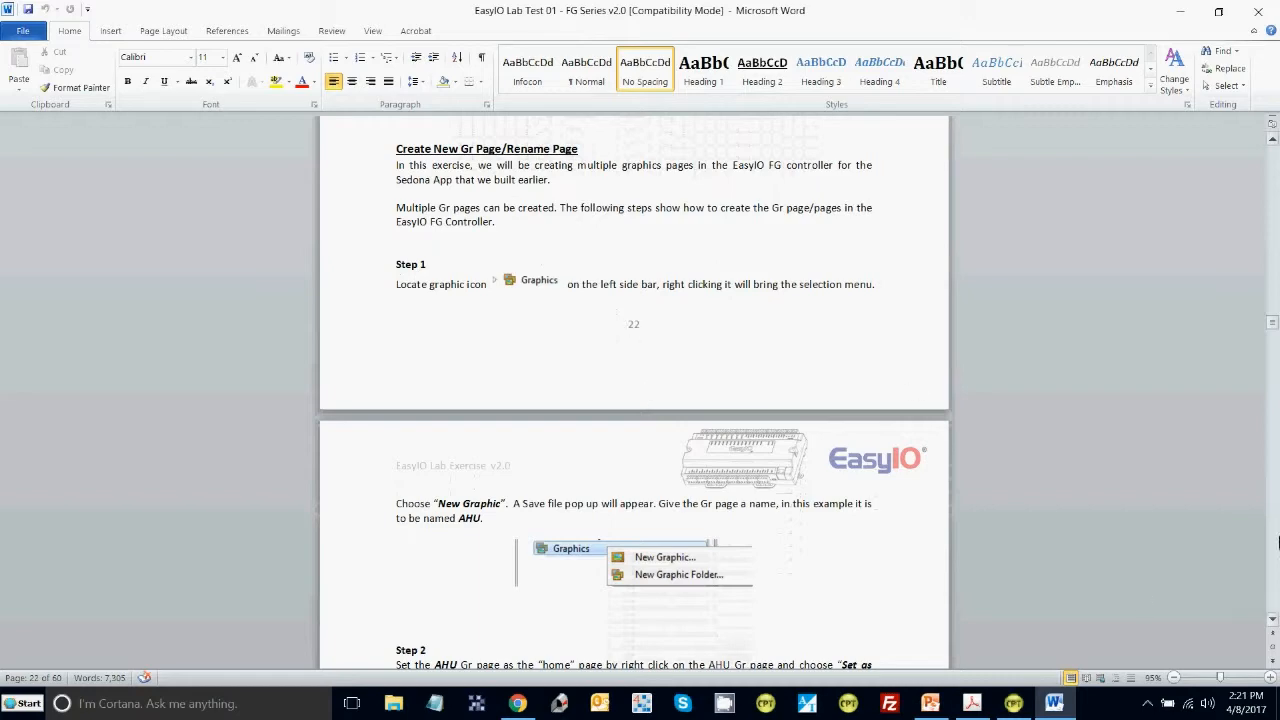
left_click(1270, 562)
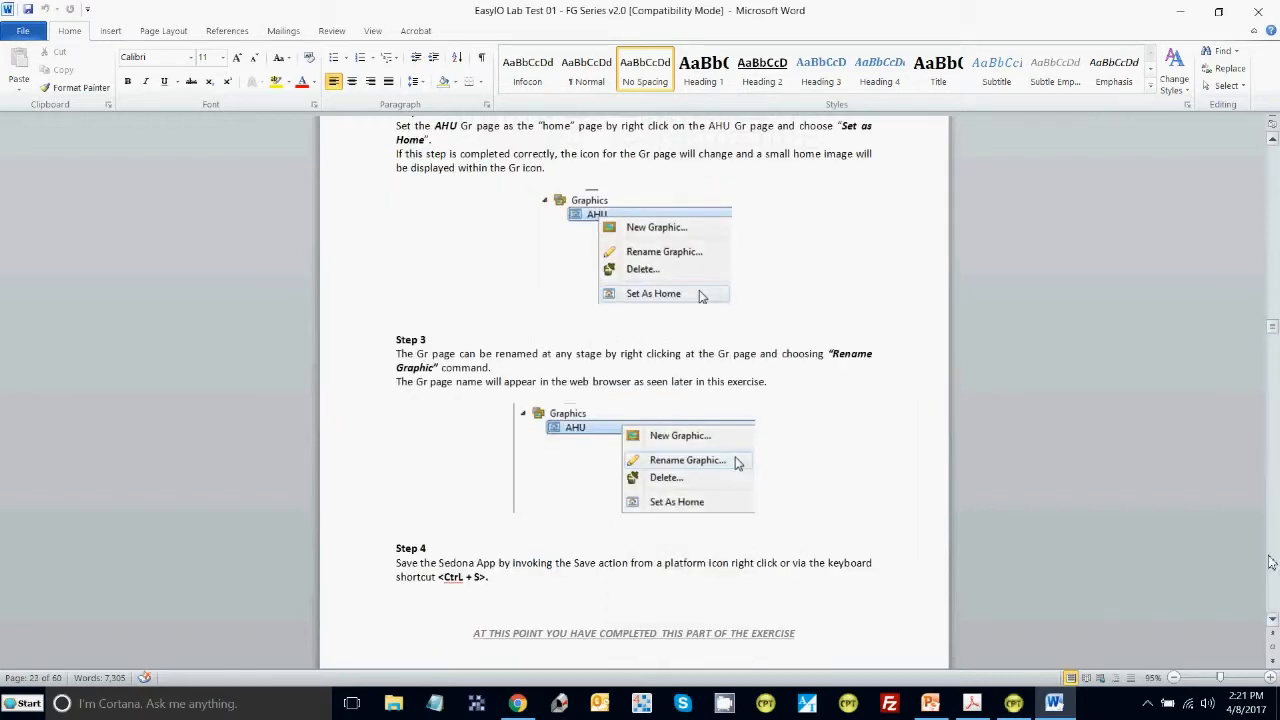
left_click(1271, 563)
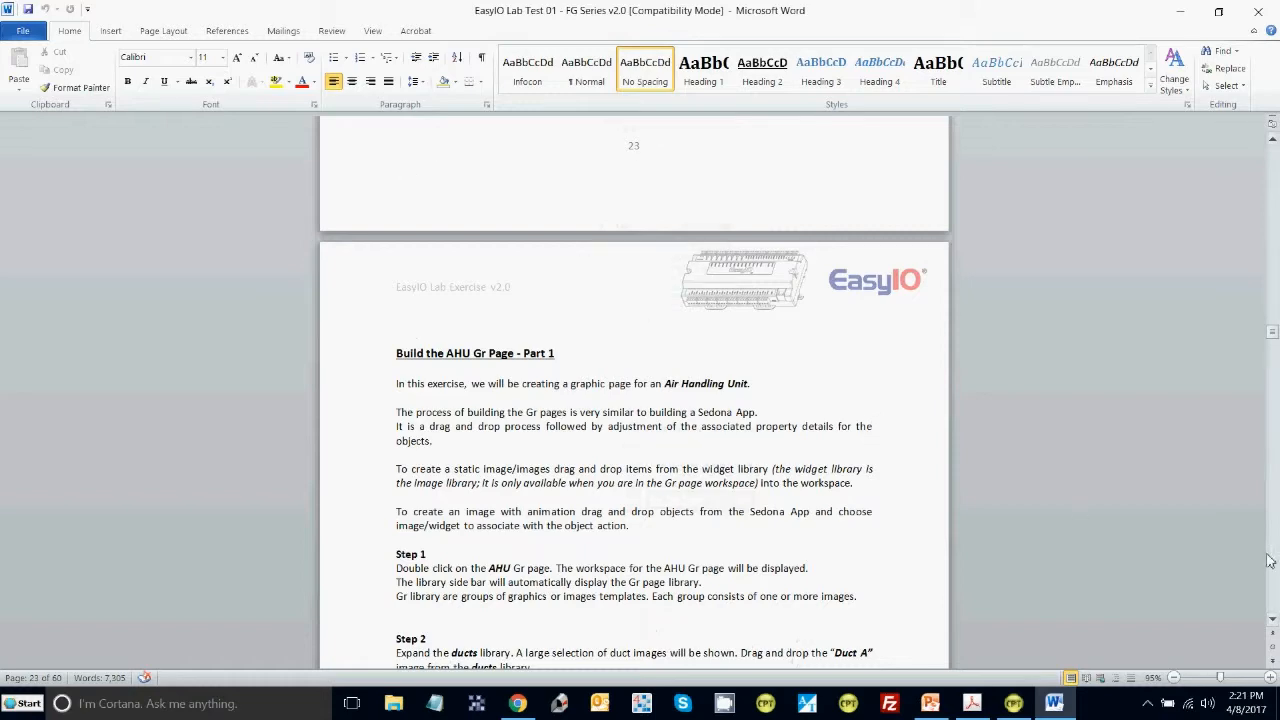
Enlarge the document to 120% and read Build the AHU Gr Page - Part 1, Steps 1 and 2.
left_click(1271, 678)
left_click(1271, 678)
left_click(1271, 678)
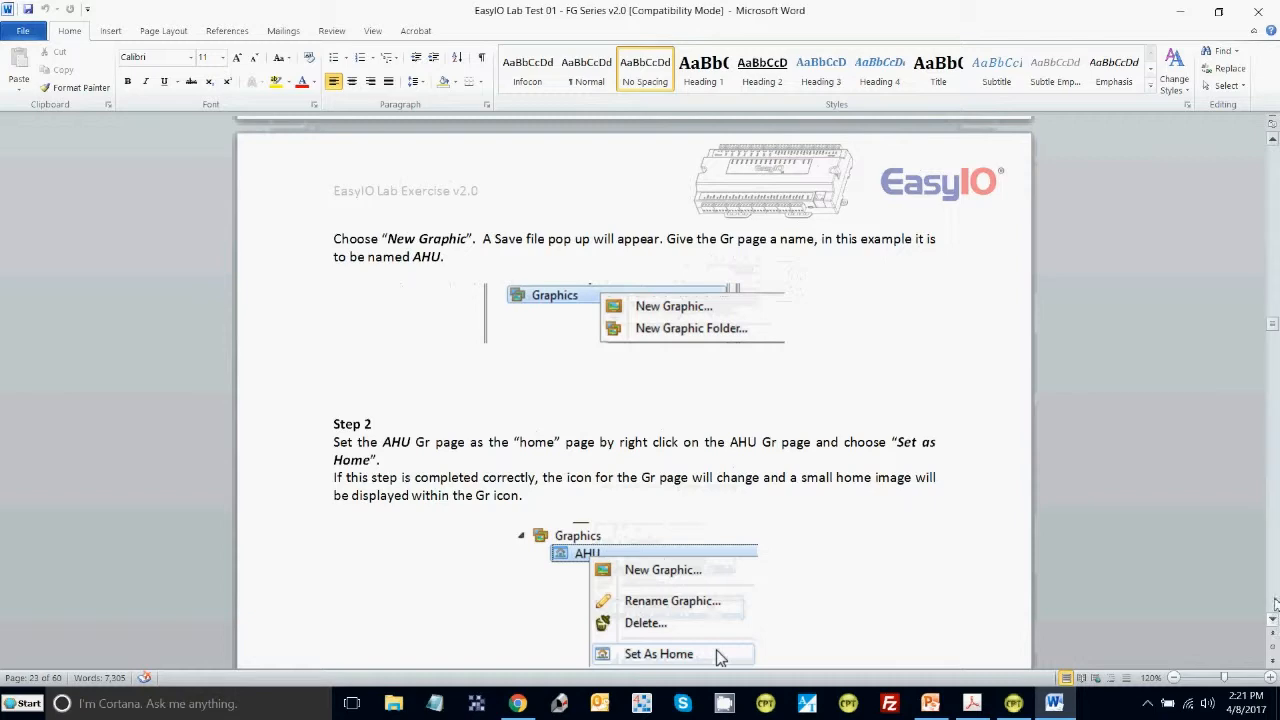
left_click(1275, 603)
left_click(1275, 603)
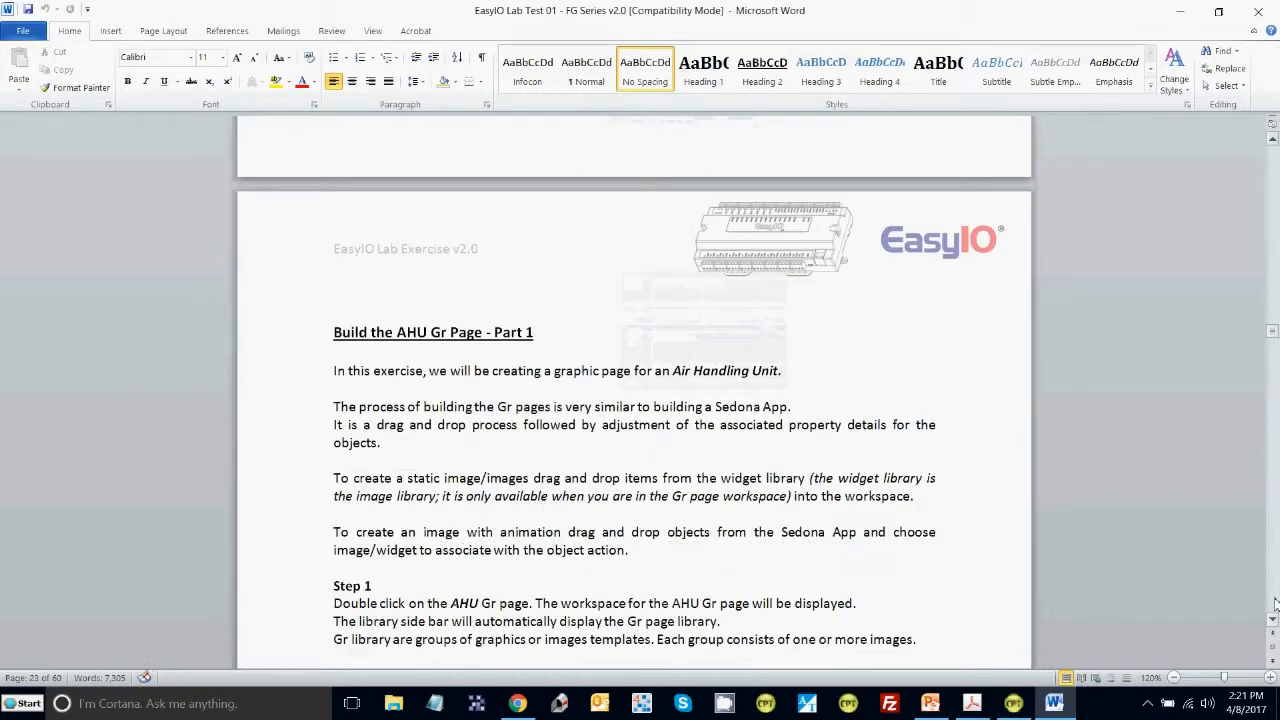
left_click(1275, 603)
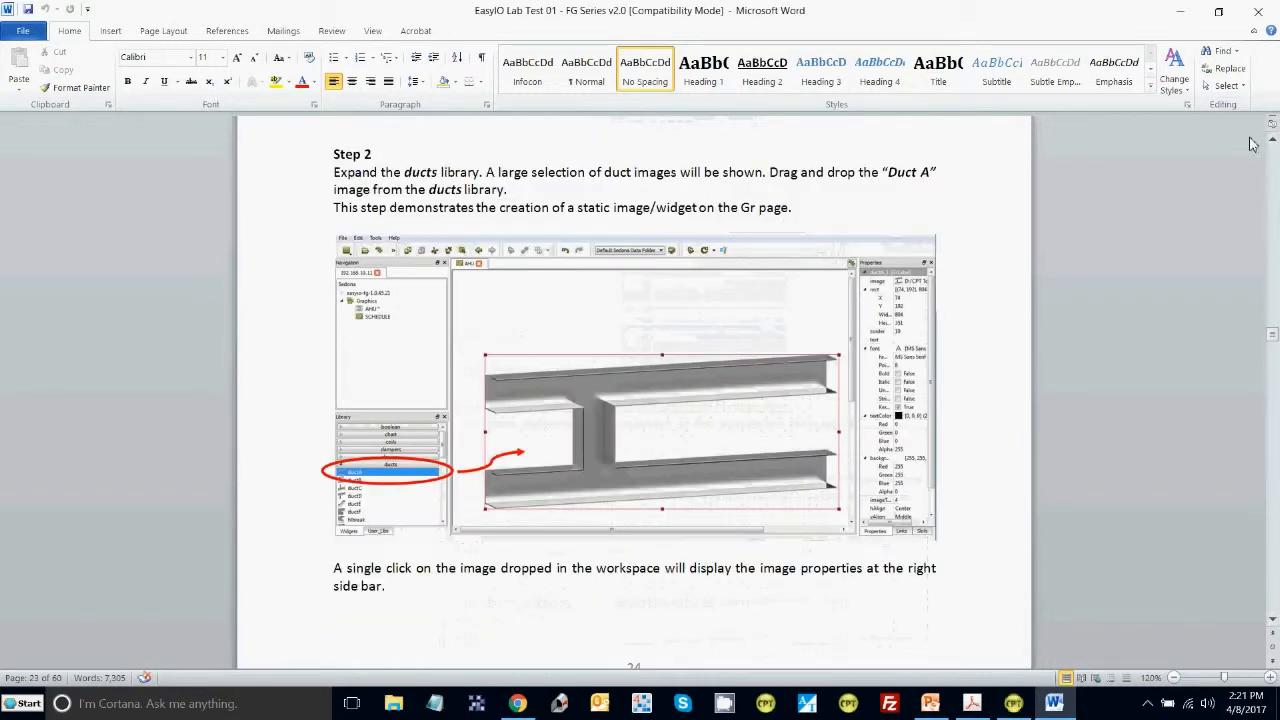
scroll(1275, 143, "up", 5)
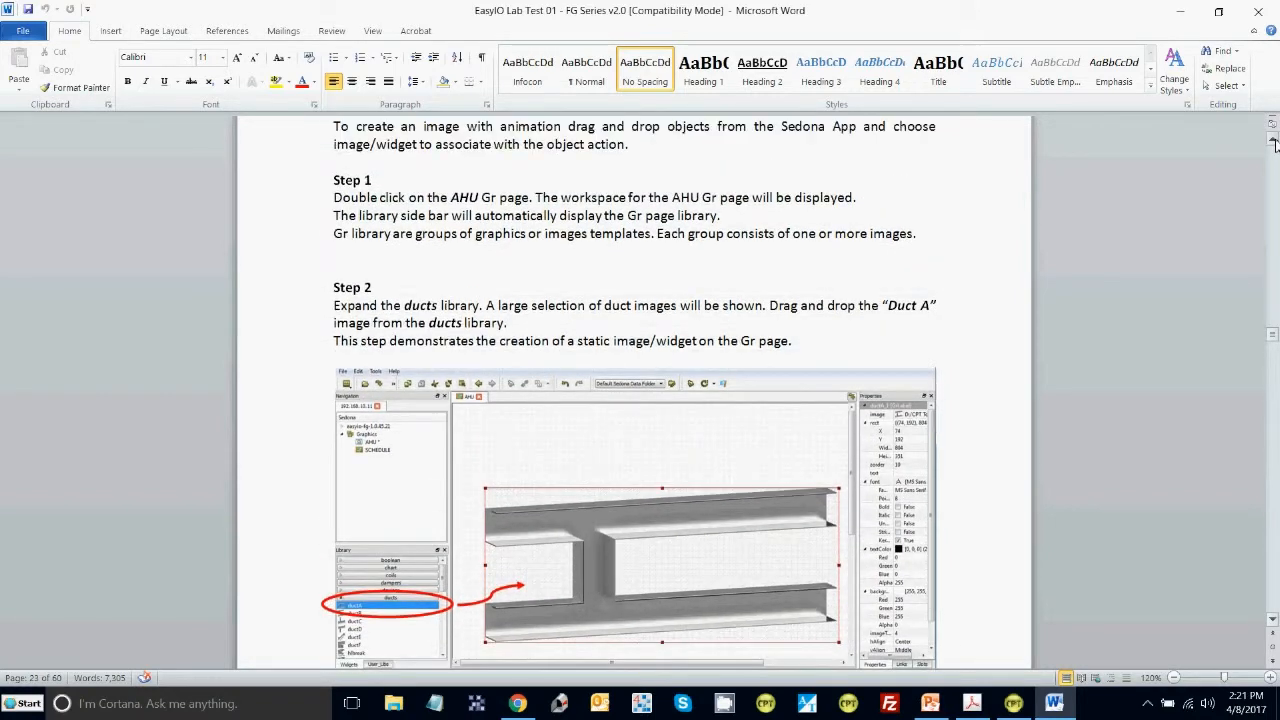
scroll(1275, 143, "up", 5)
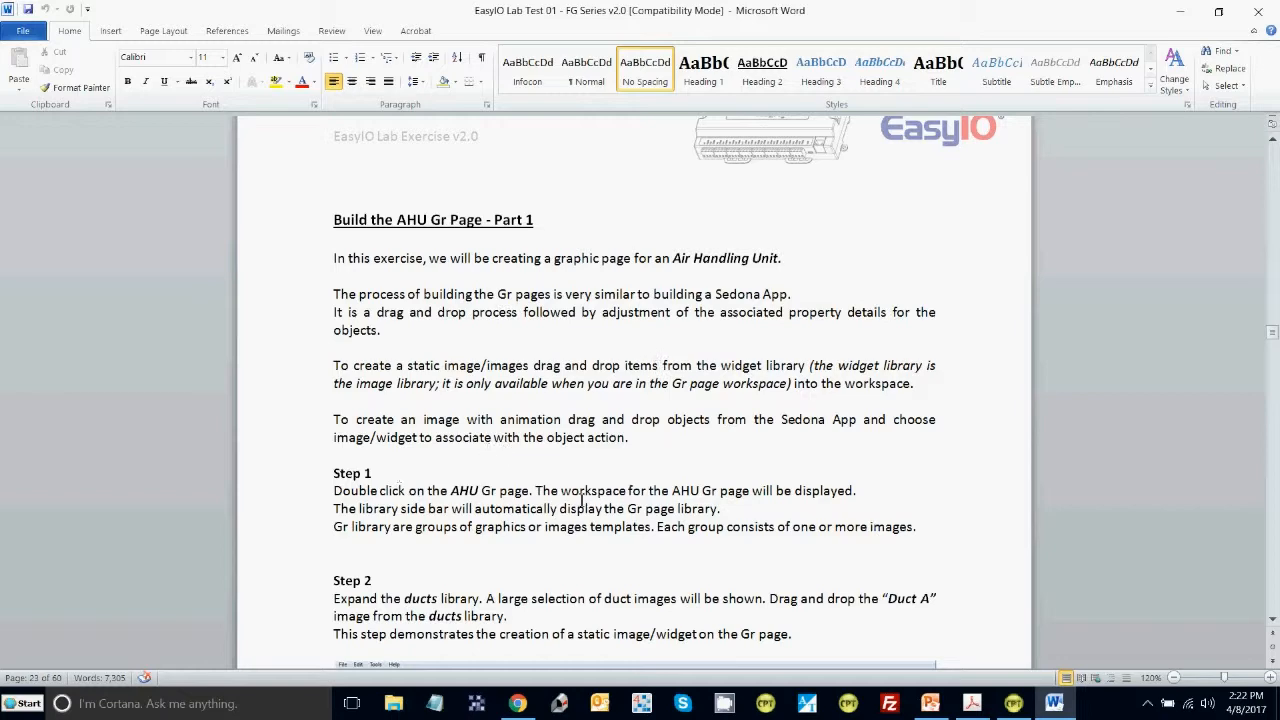
Compare the AHU graphic in CPT Tools with the lab document's Duct A instructions and its Step 3 label properties.
left_click(1013, 703)
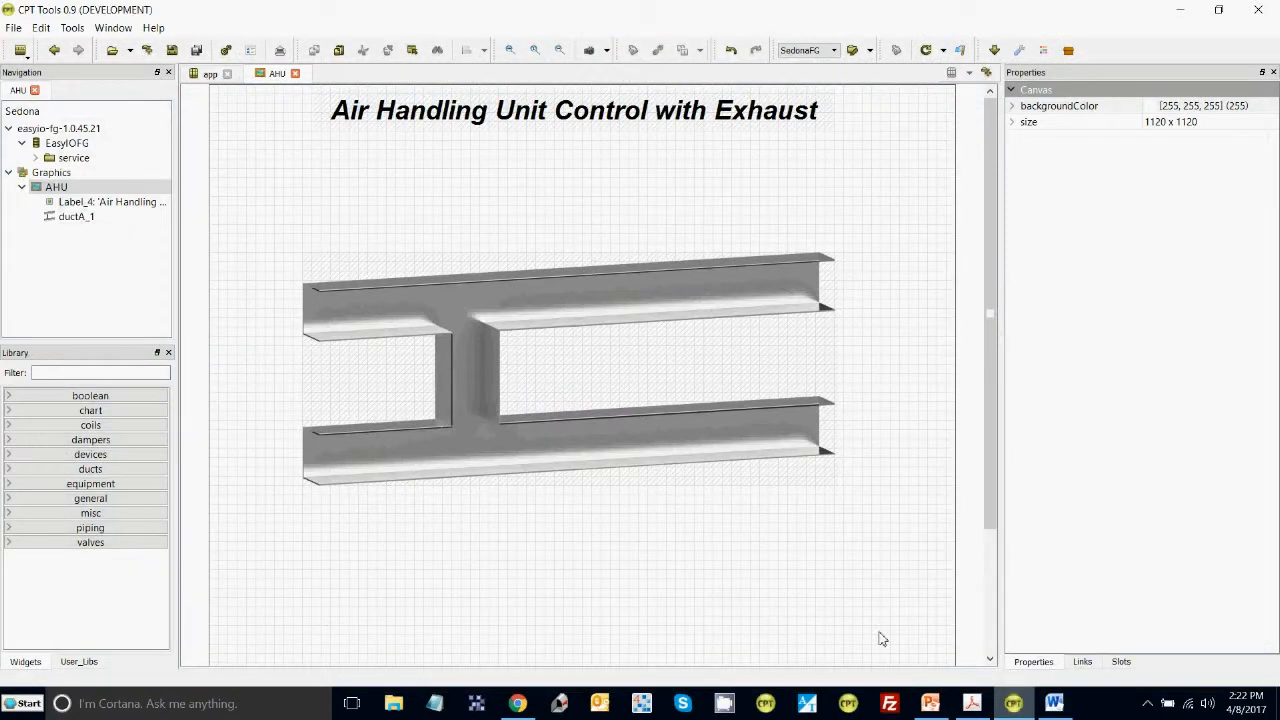
left_click(1056, 706)
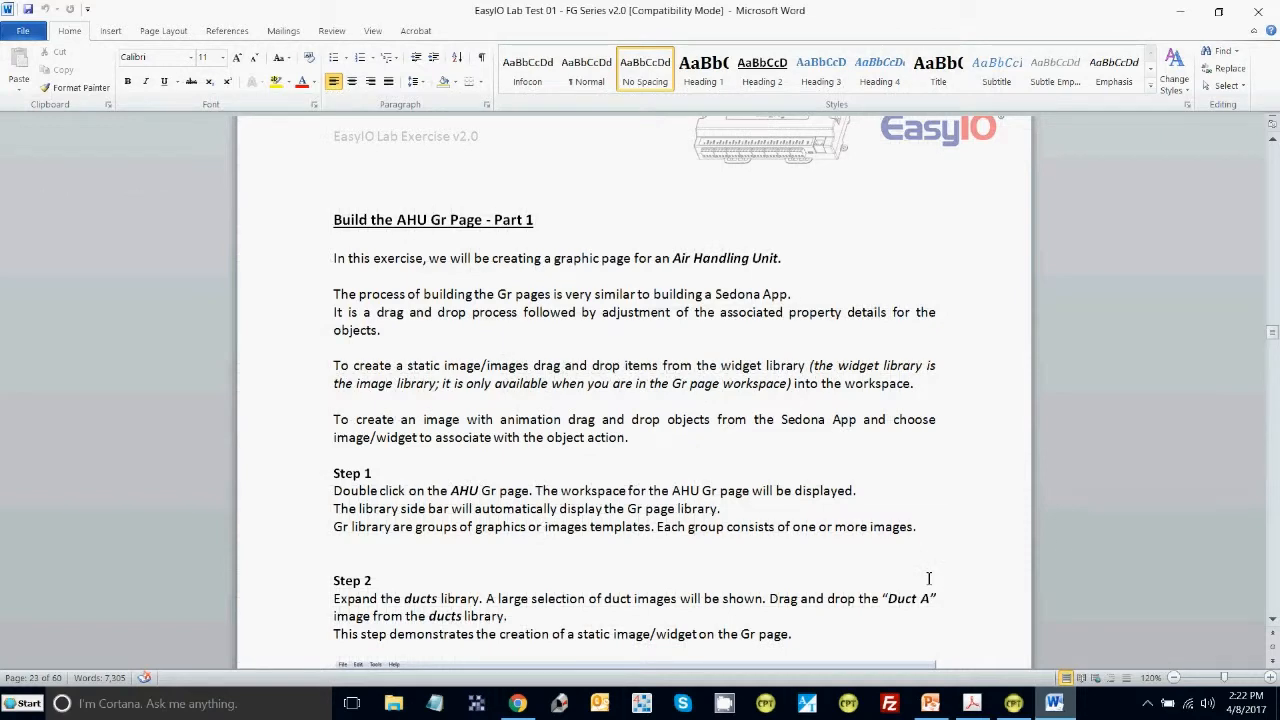
left_click(1272, 620)
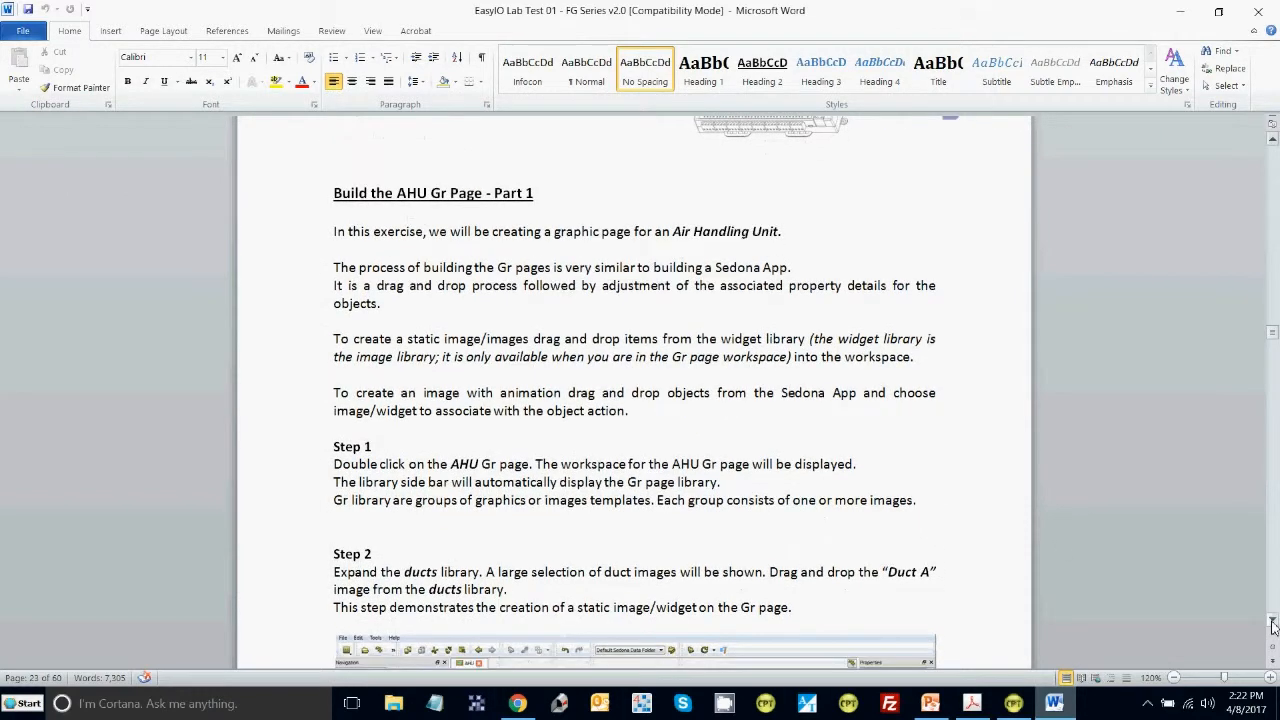
scroll(1272, 624, "down", 4)
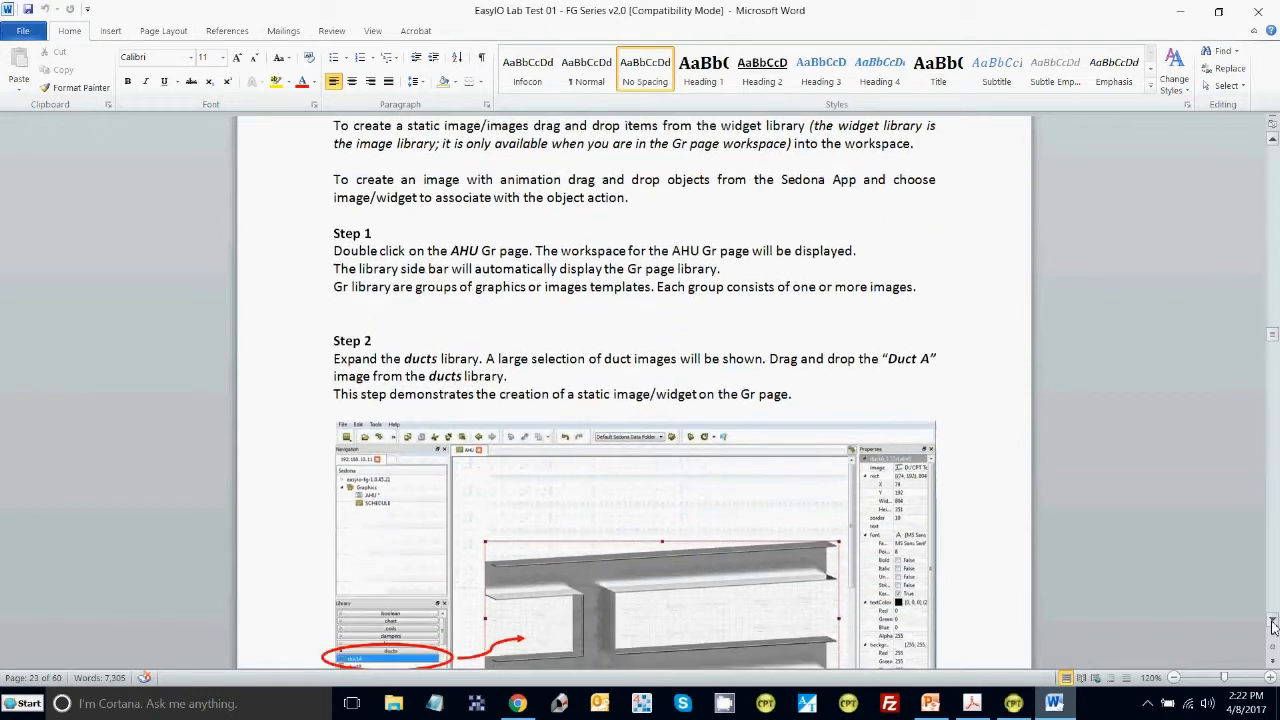
scroll(1272, 624, "down", 2)
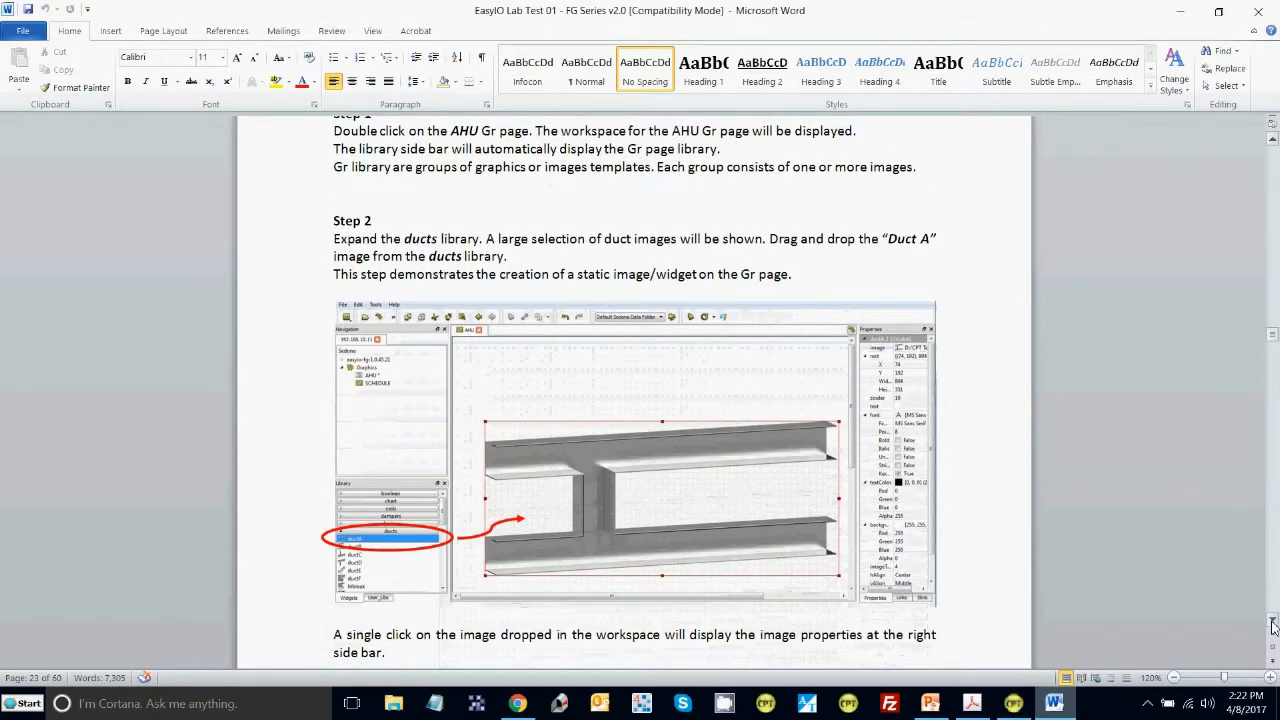
left_click(1274, 586)
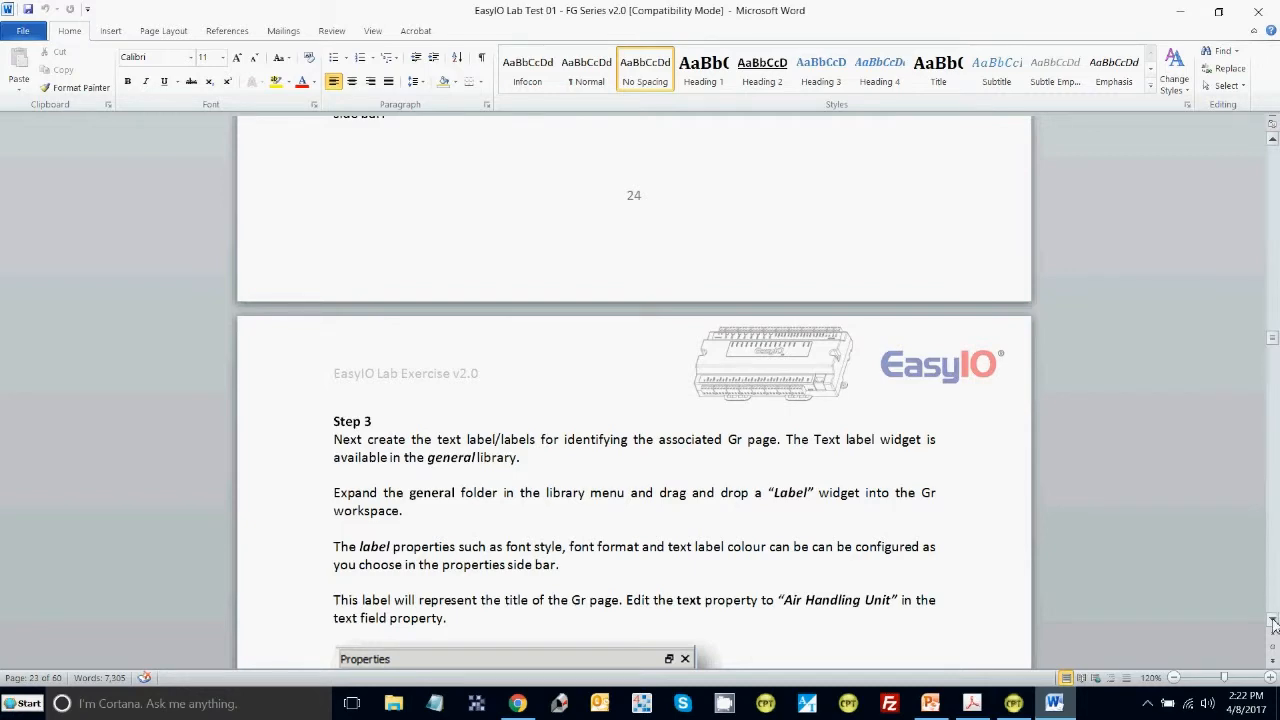
scroll(1274, 622, "down", 3)
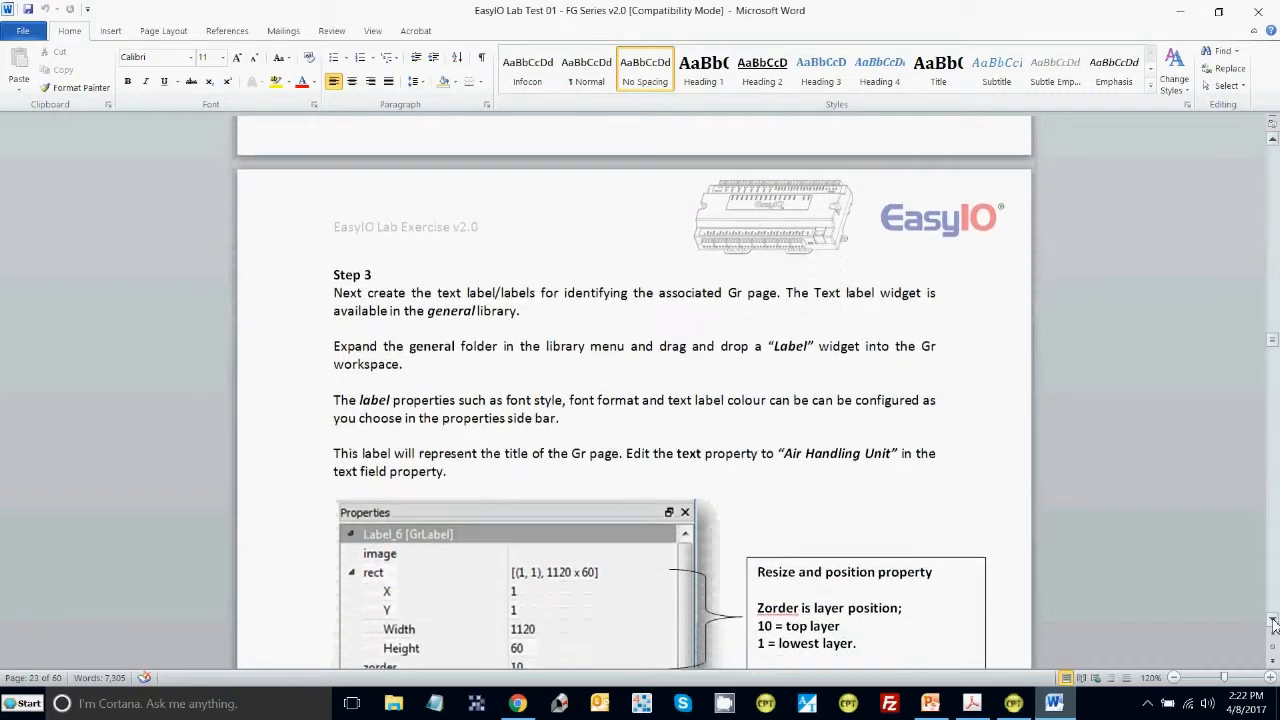
scroll(1274, 622, "down", 5)
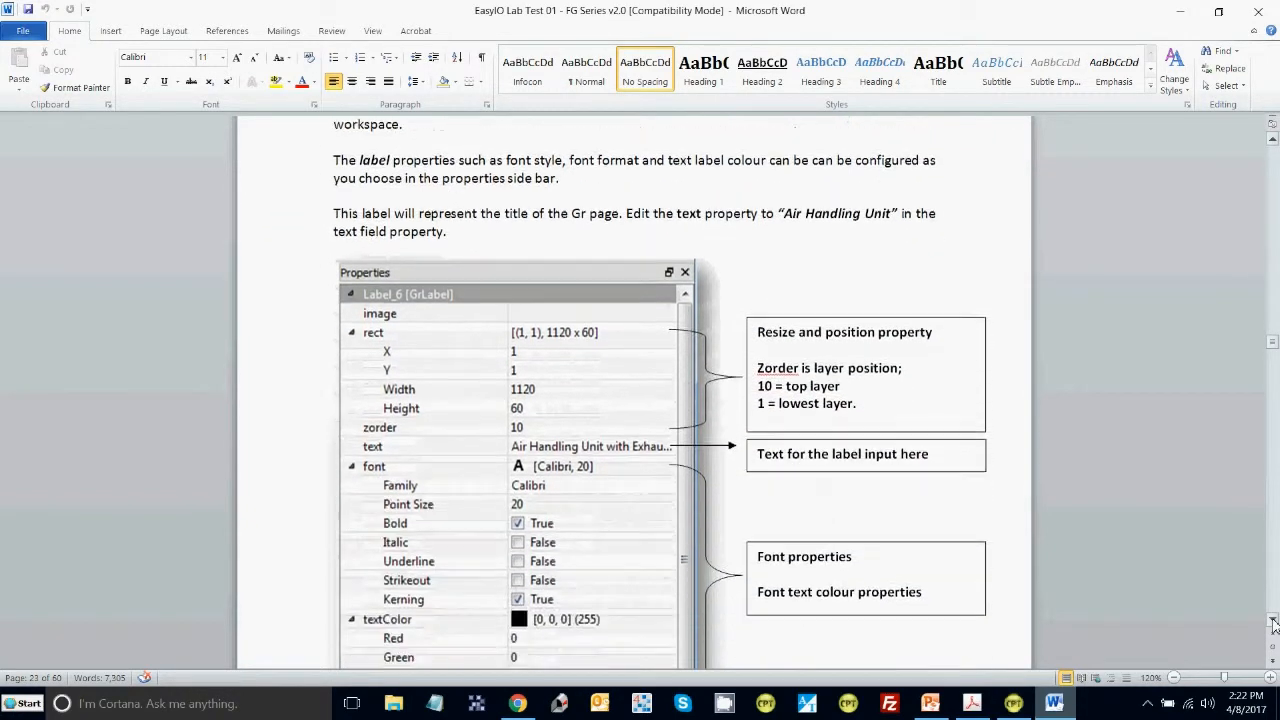
scroll(1274, 622, "down", 2)
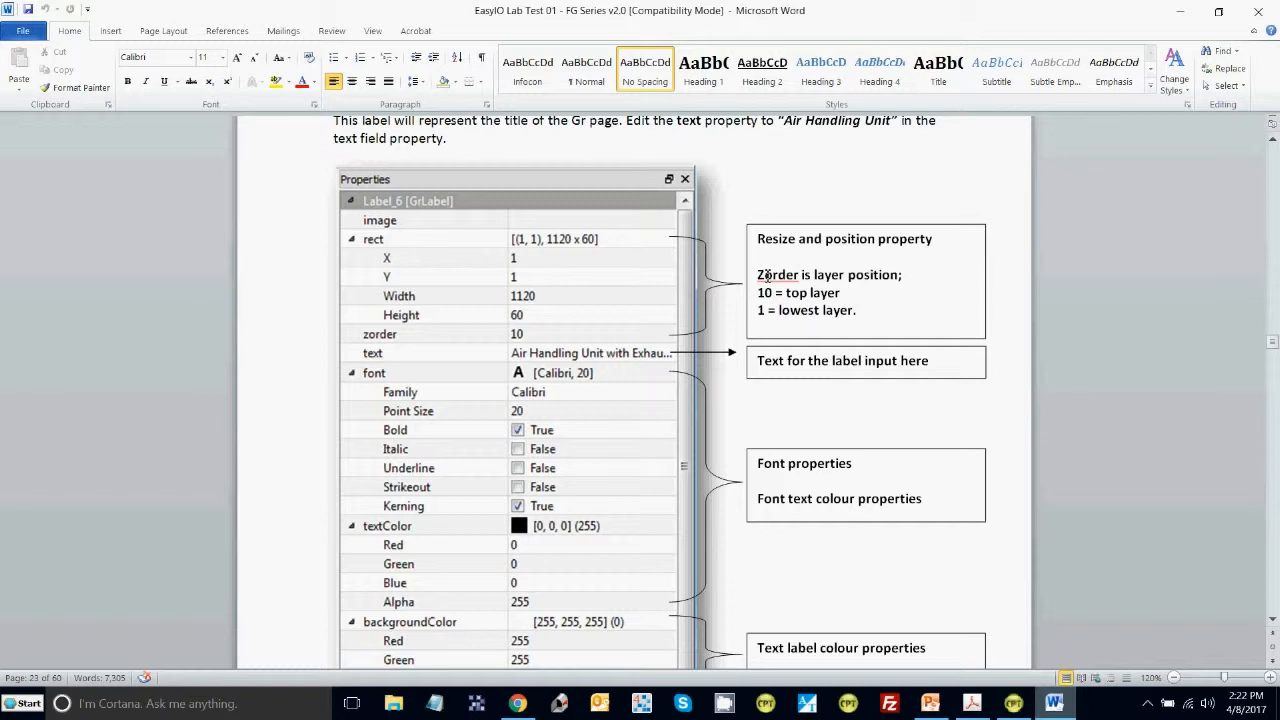
Switch to CPT Tools and place a damperV widget from the dampers library on the AHU graphic's upper duct above the vertical connecting duct.
left_click(1020, 708)
left_click(721, 304)
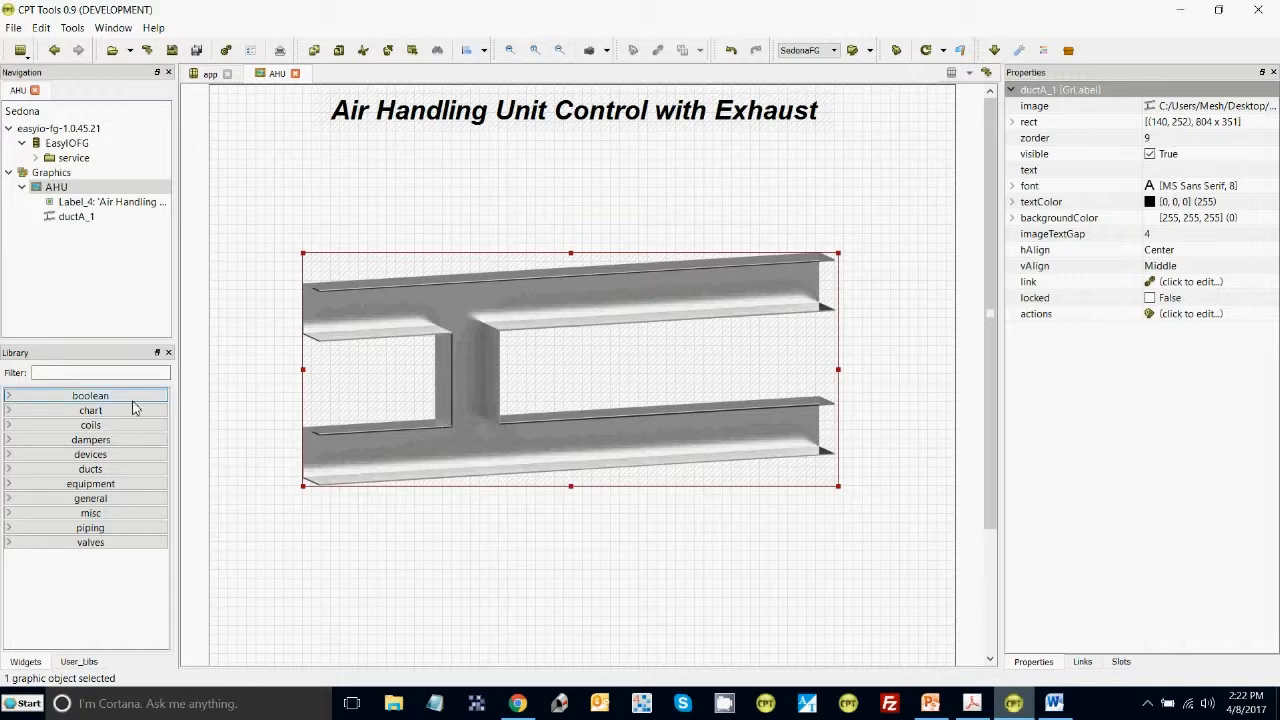
left_click(12, 444)
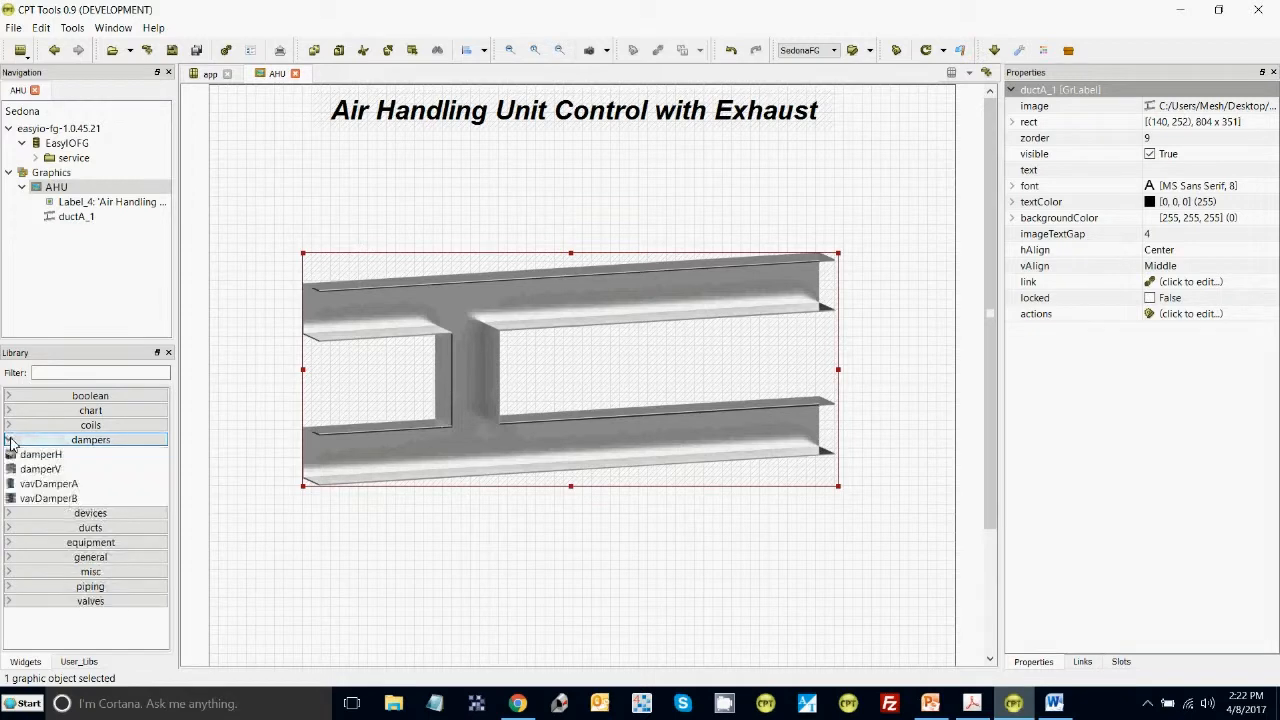
left_click_drag(42, 470, 474, 316)
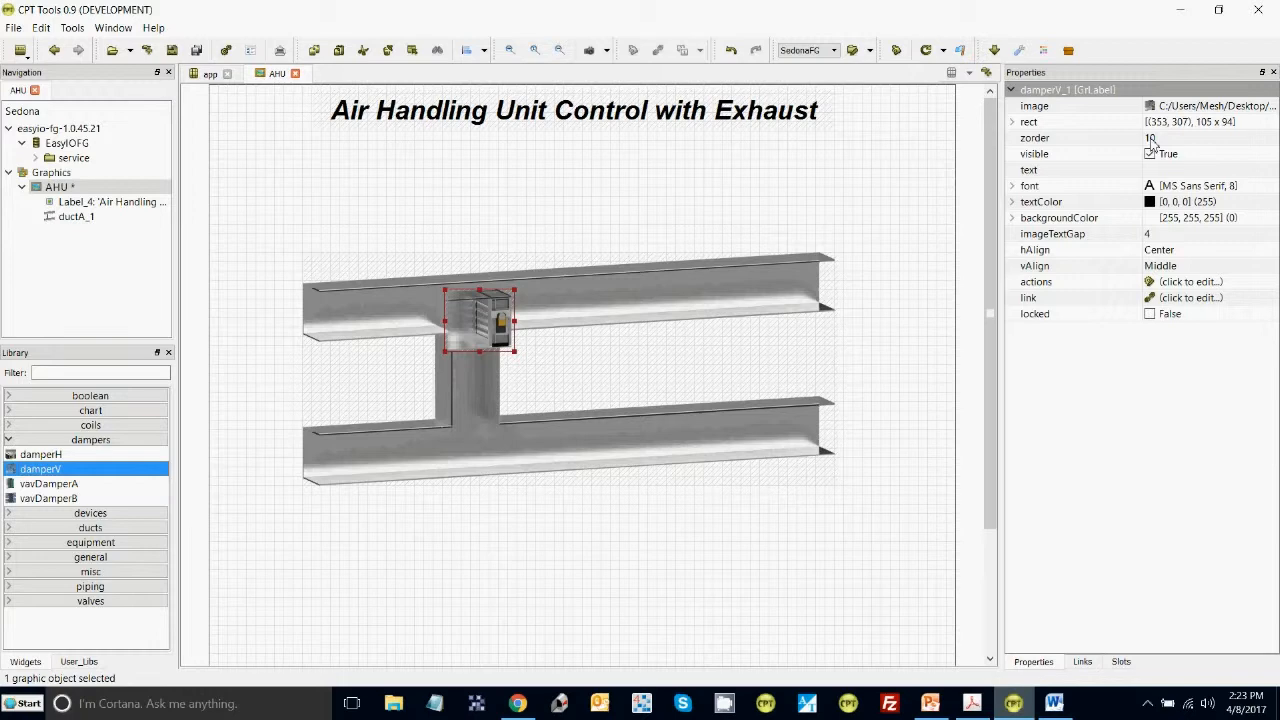
Deploy the AHU graphic to the device and delete the damperV widget from the upper duct.
left_click(926, 50)
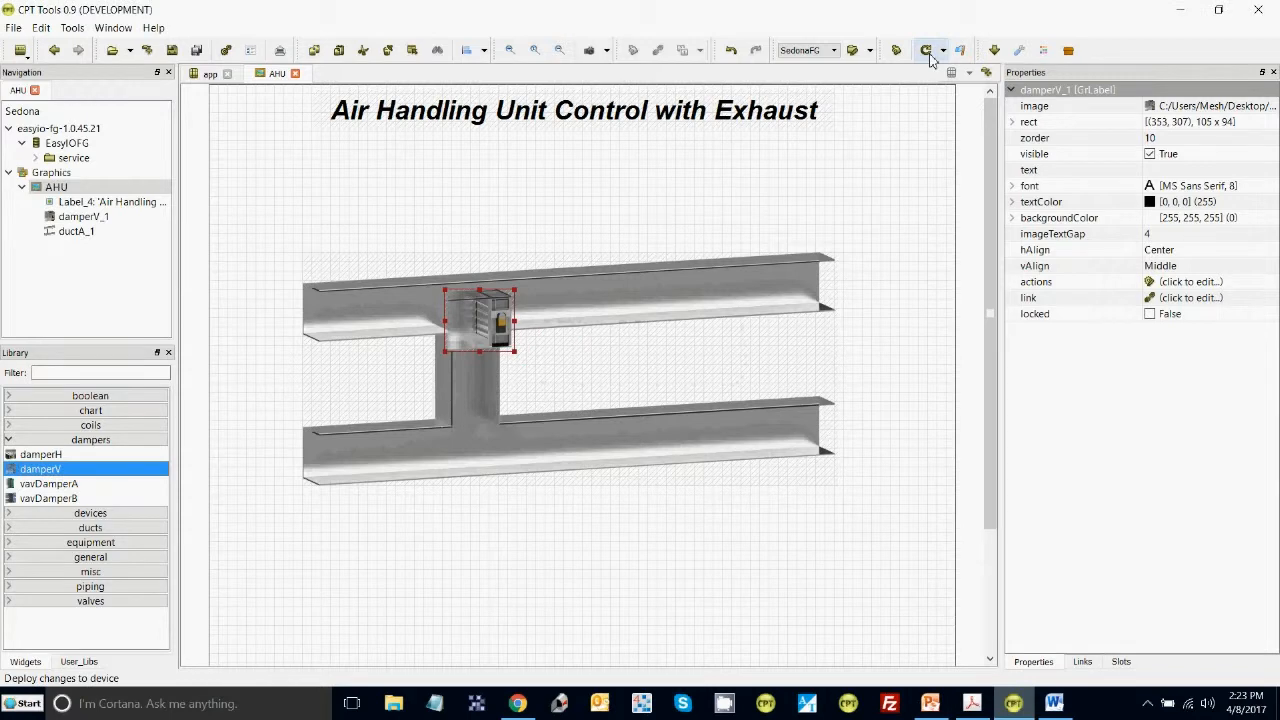
left_click(928, 52)
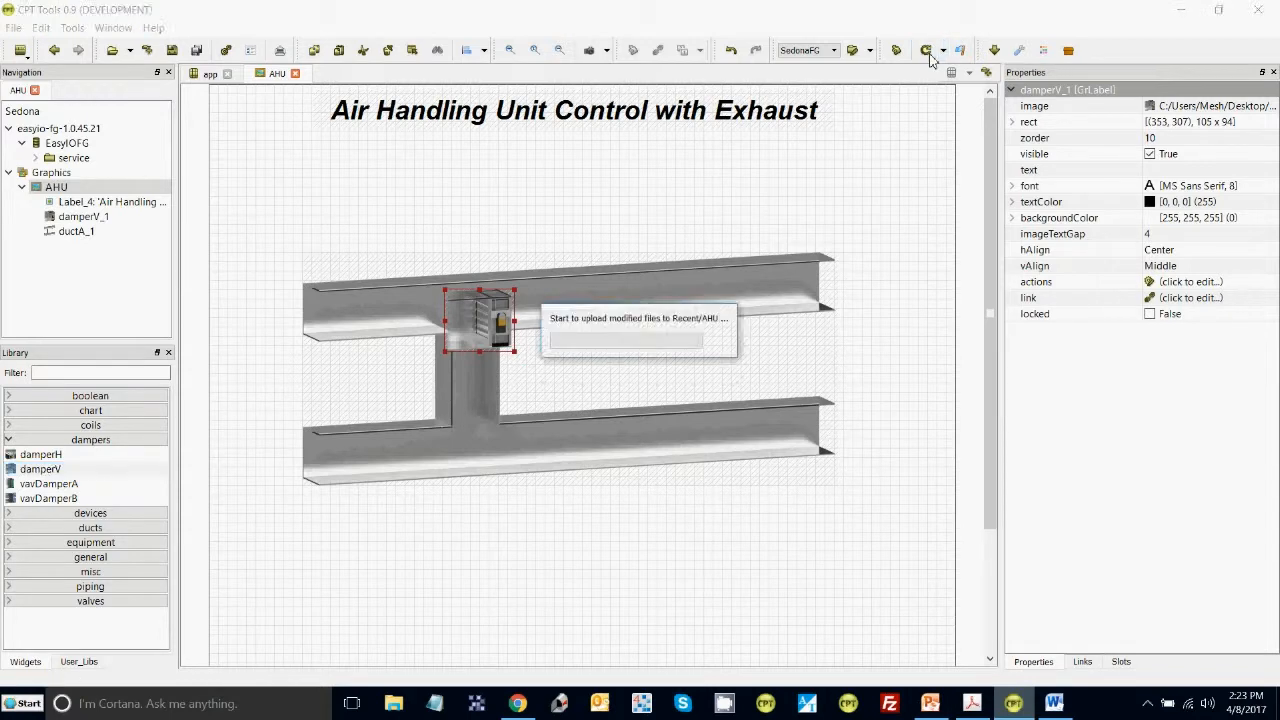
right_click(474, 317)
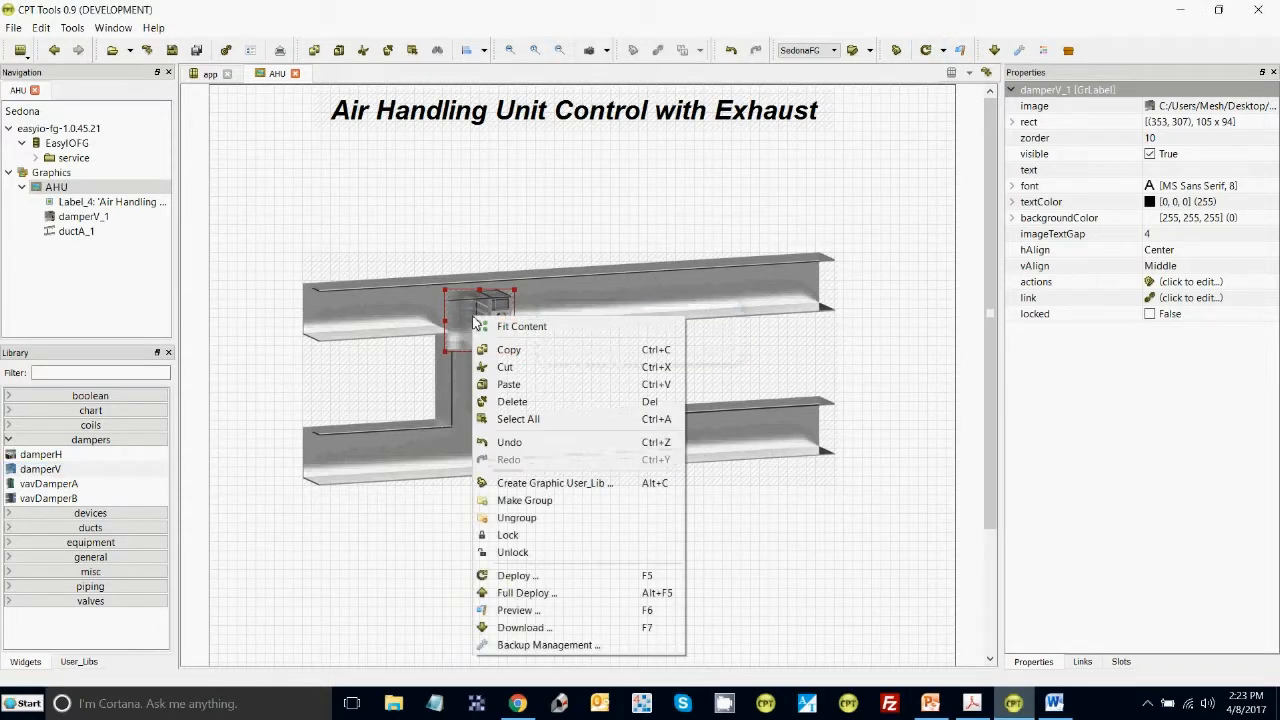
left_click(502, 406)
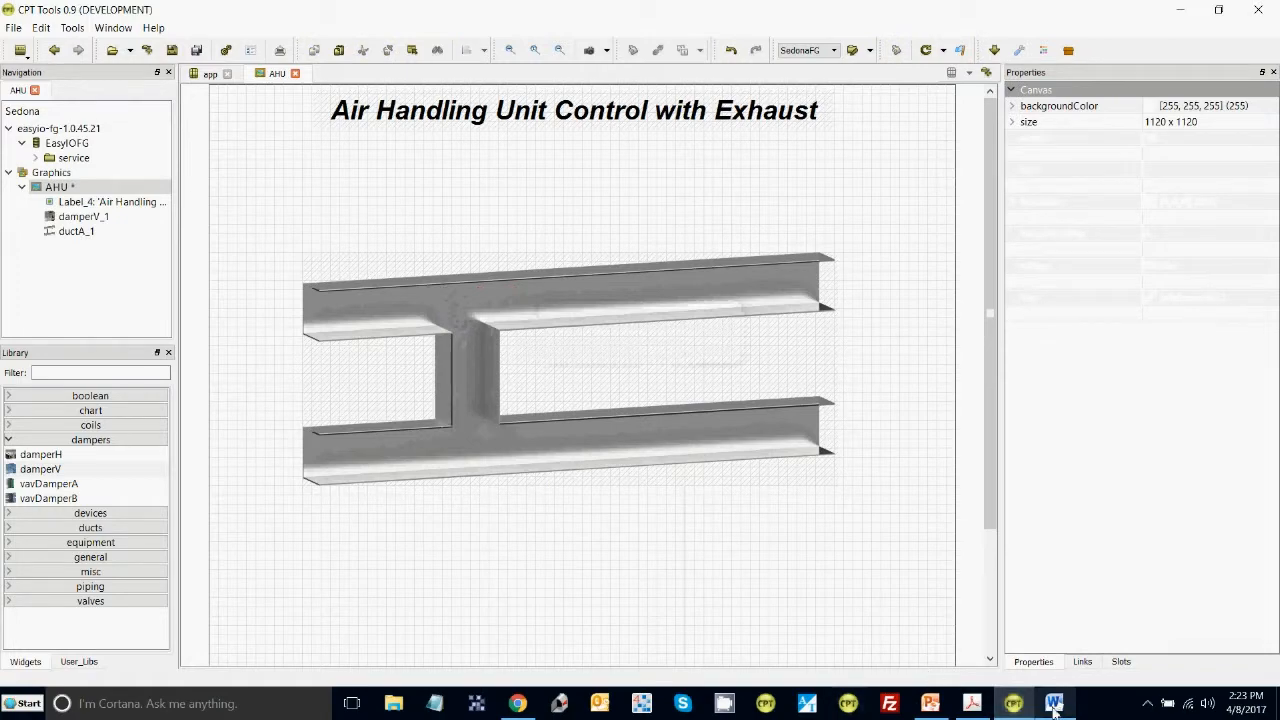
Consult Step 4 of the Word lab document, place two filterV widgets from the coils library above the upper duct in CPT Tools, and save.
left_click(1054, 704)
left_click(1274, 588)
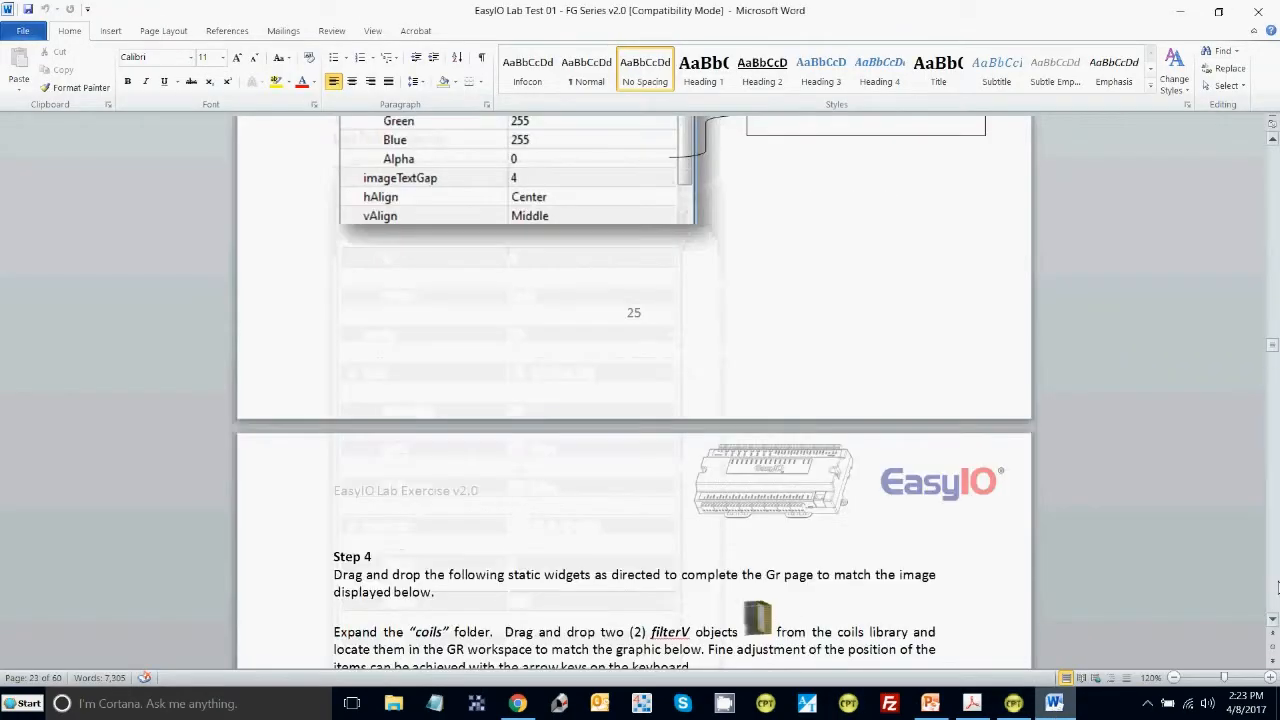
left_click_drag(1273, 620, 1273, 620)
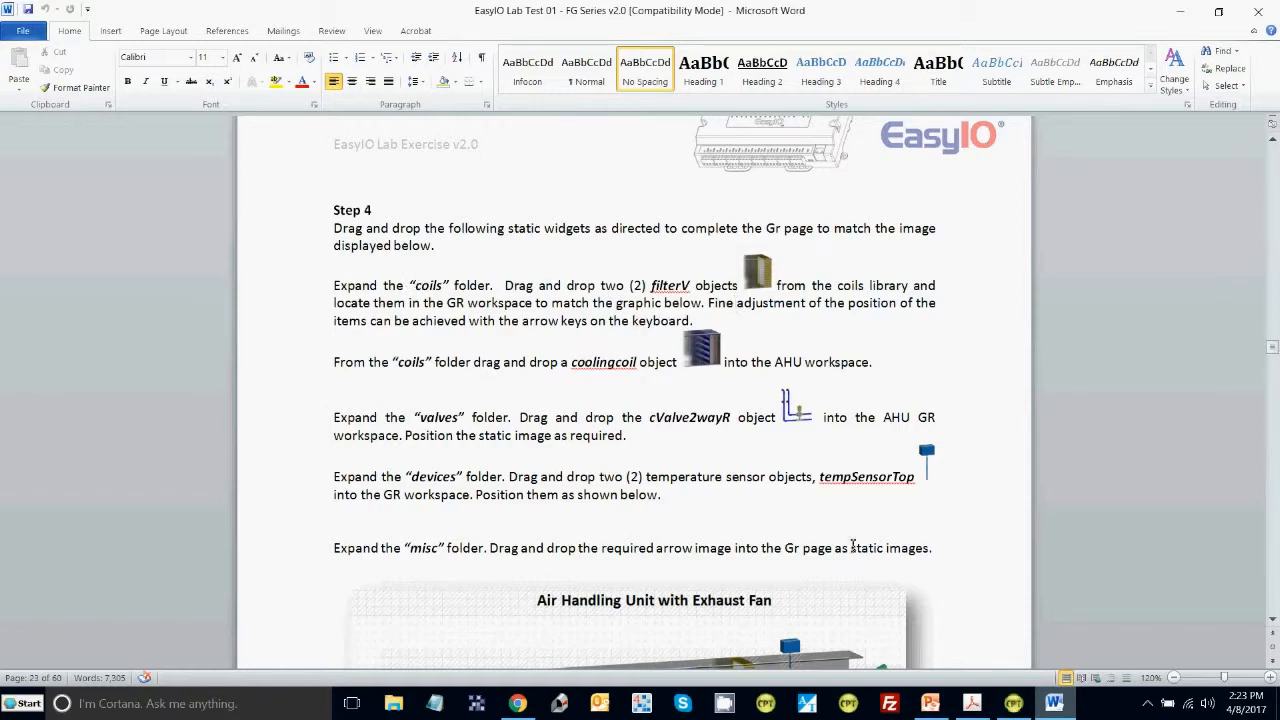
left_click(1013, 703)
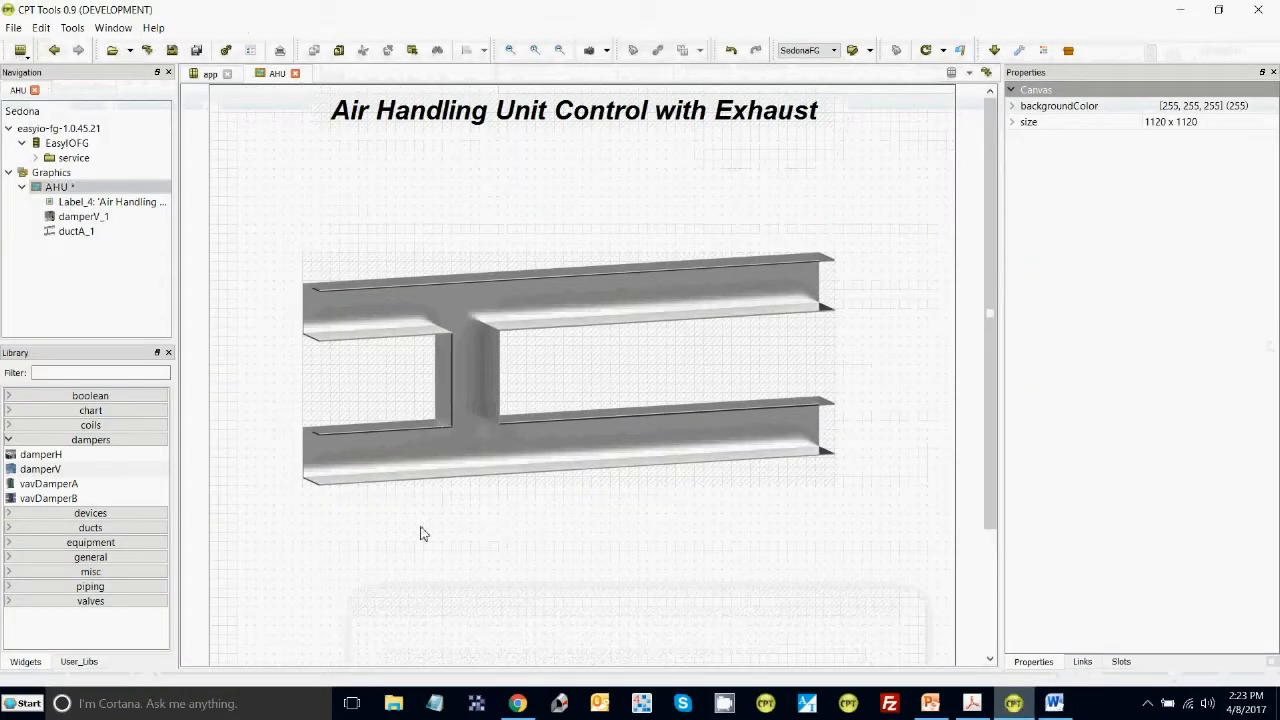
left_click(9, 426)
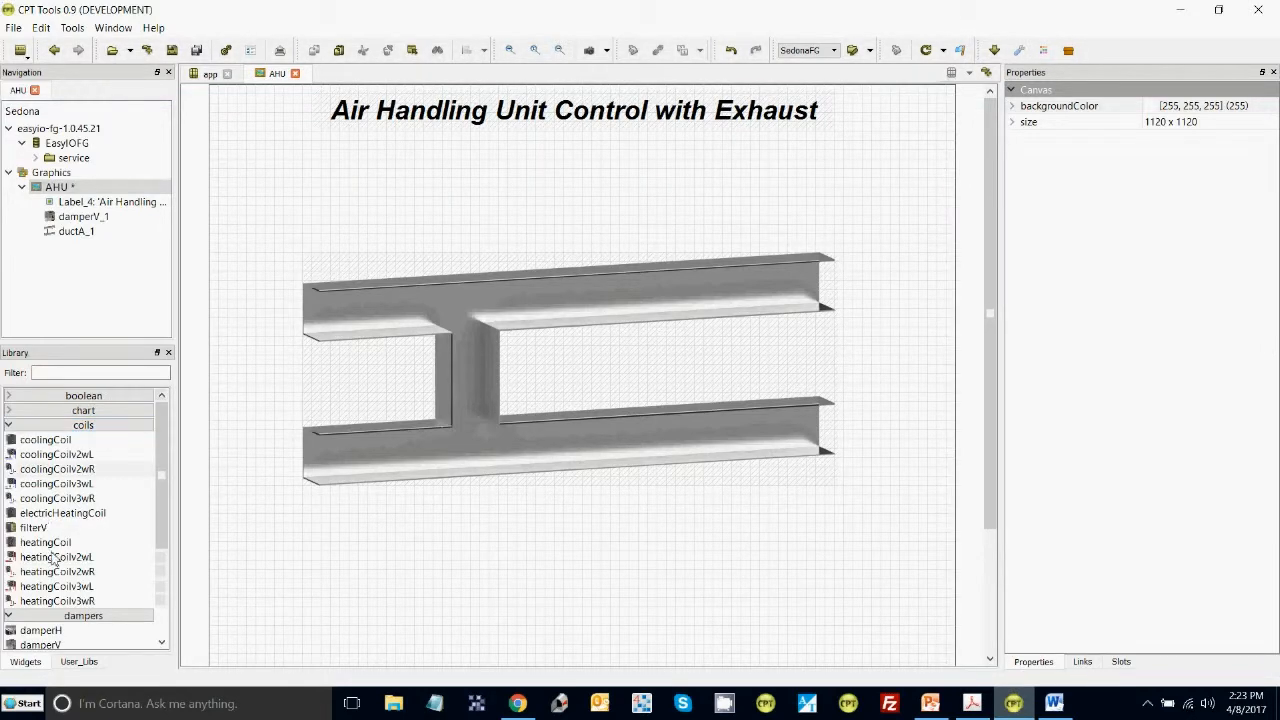
left_click_drag(36, 527, 414, 205)
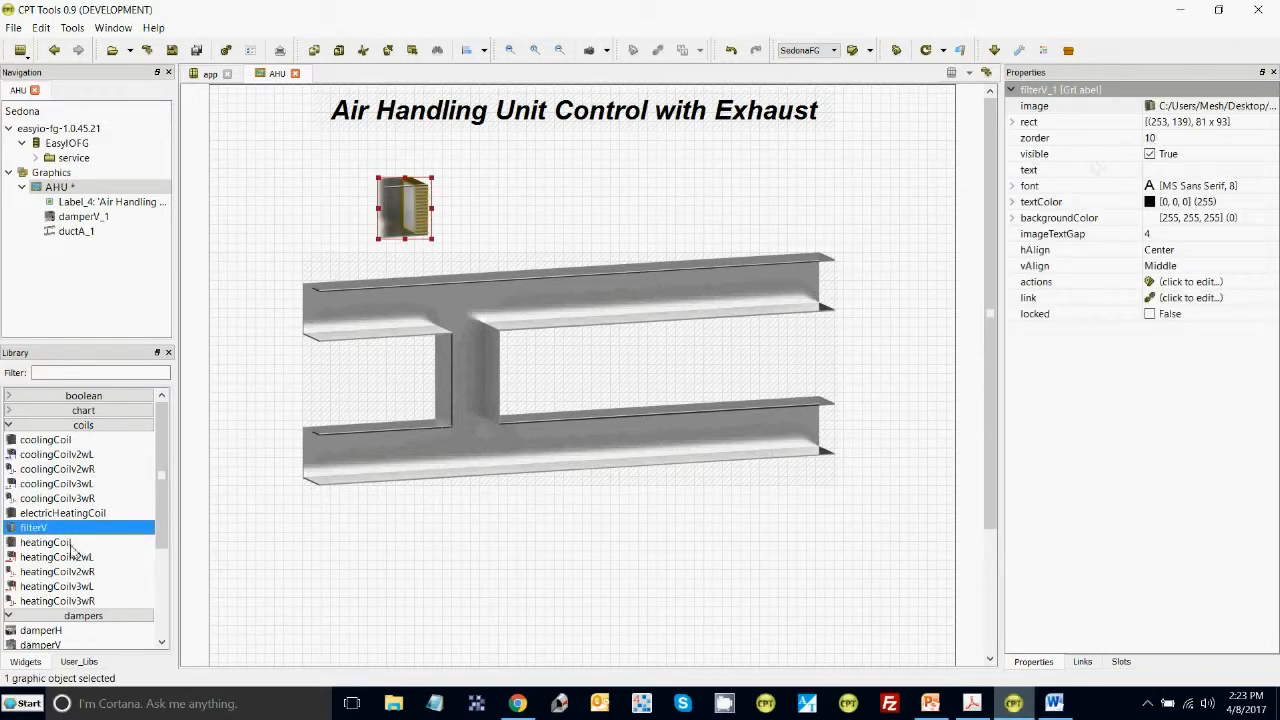
left_click_drag(36, 530, 503, 194)
left_click(173, 53)
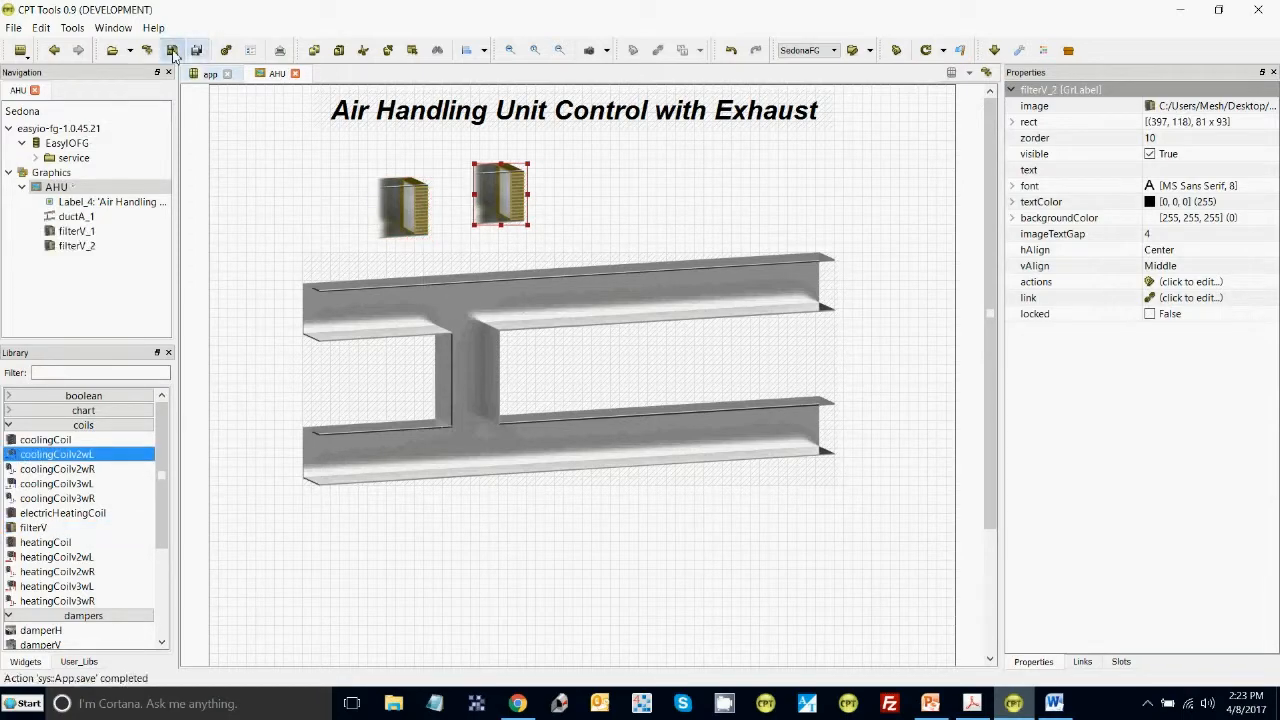
Check the valve named in Step 4 of the Word lab document and open the valves library in CPT Tools.
left_click(1055, 704)
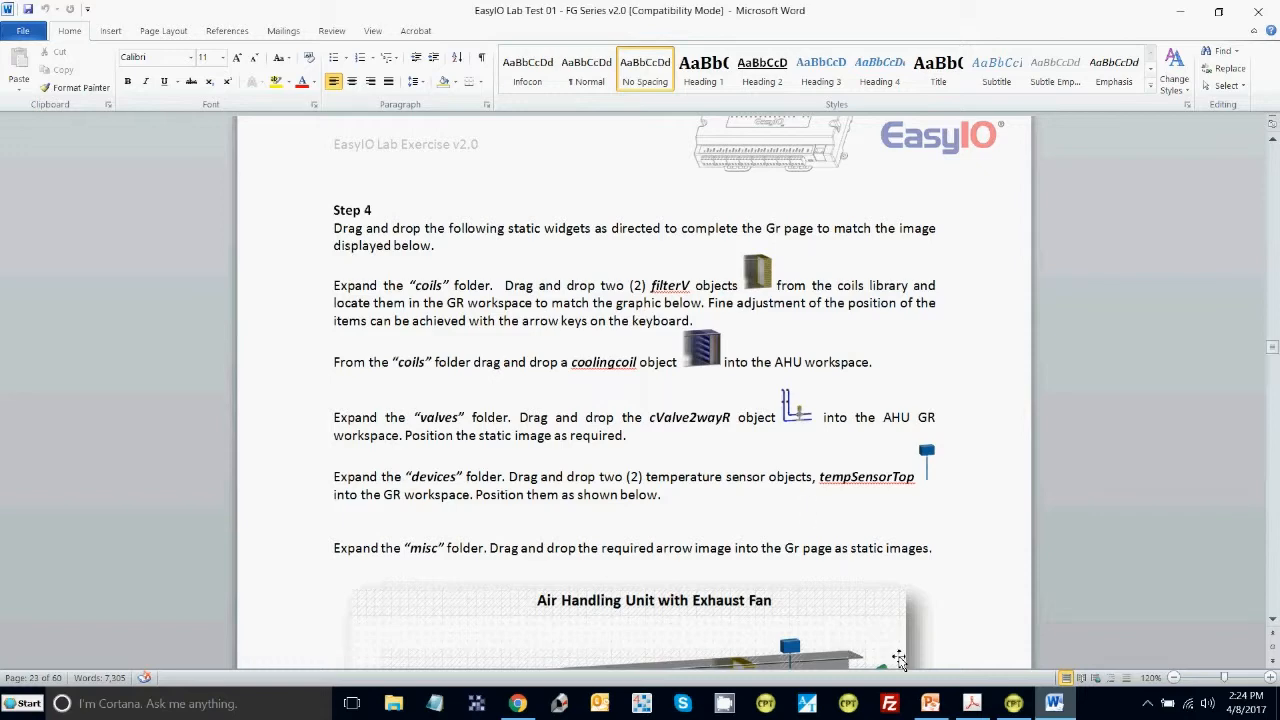
left_click(1013, 703)
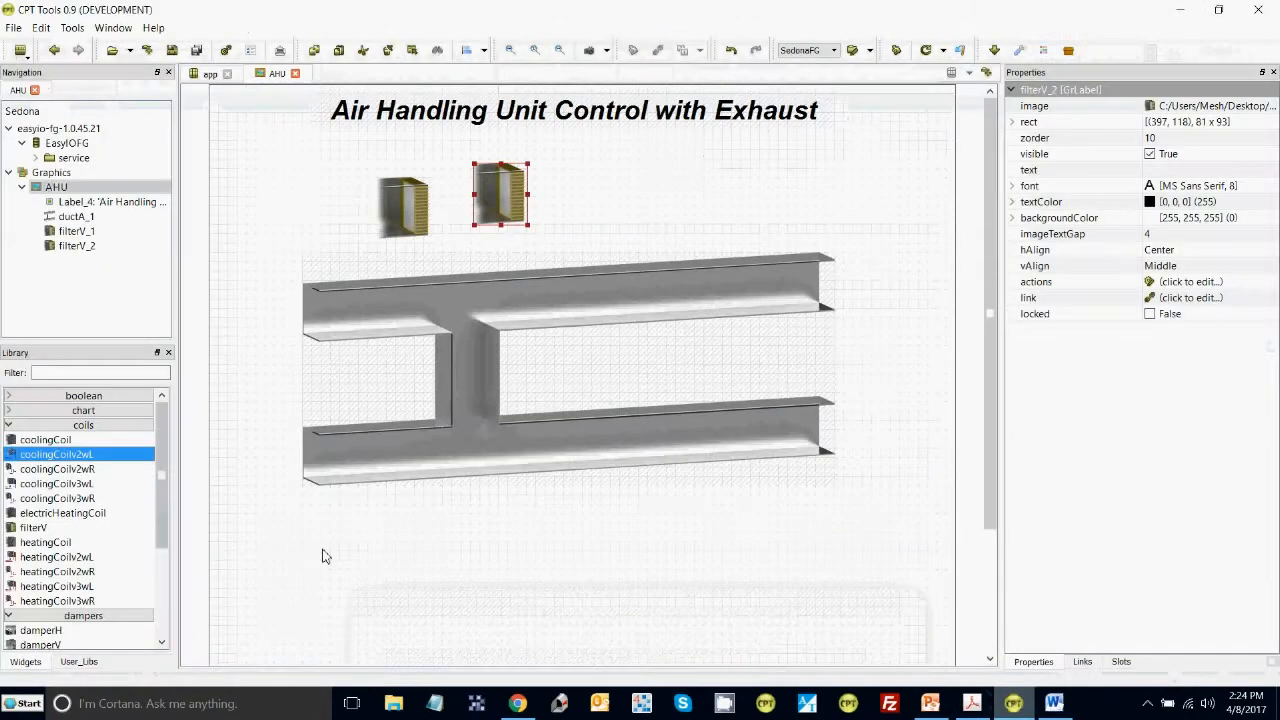
left_click(9, 426)
left_click(9, 441)
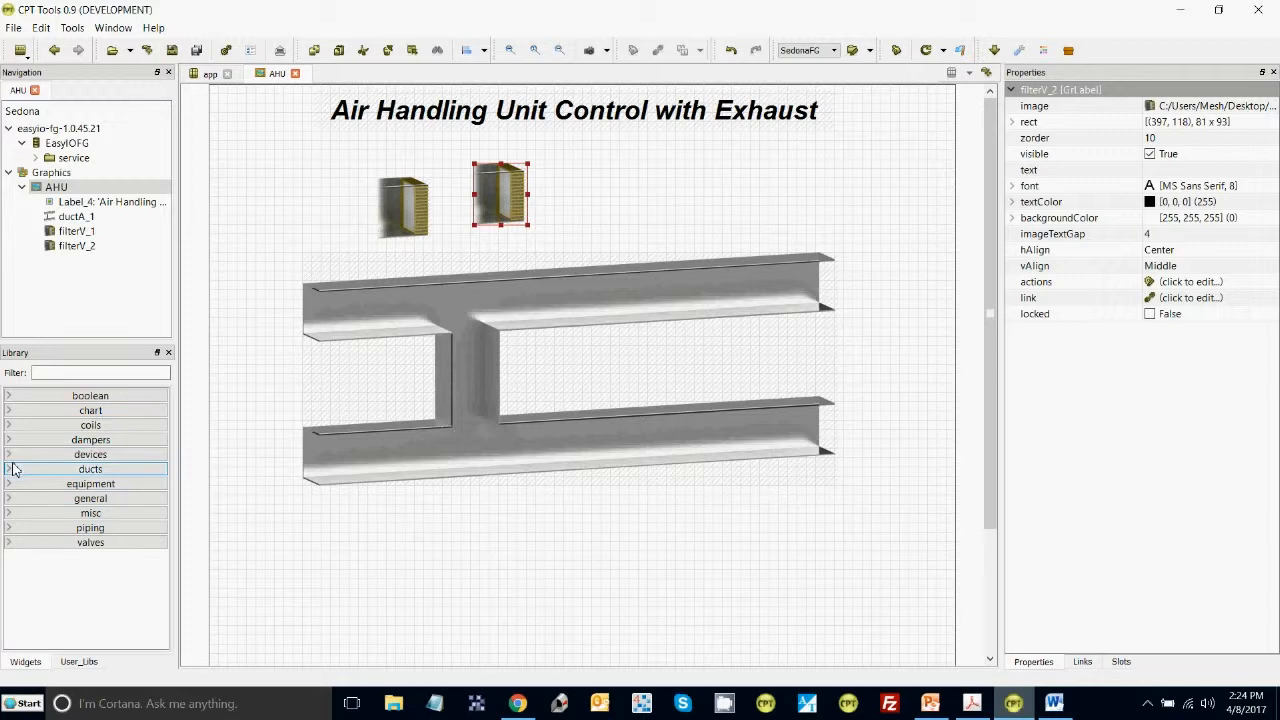
left_click(9, 542)
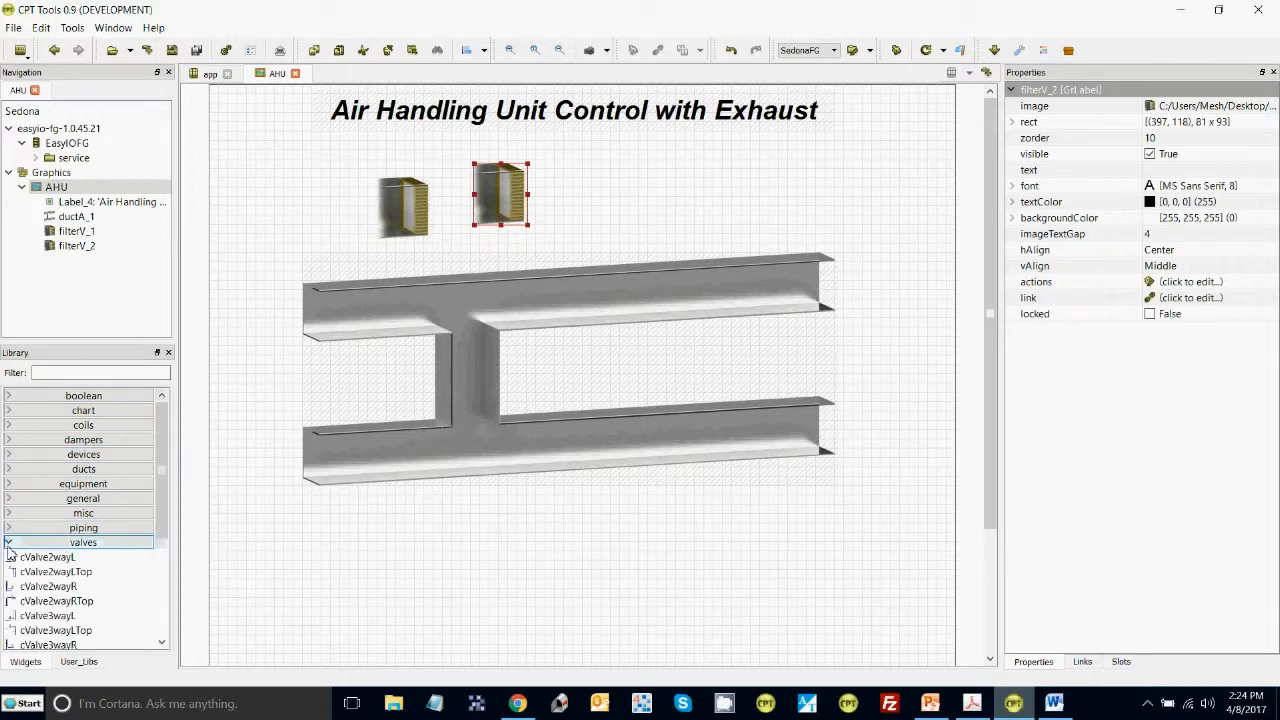
left_click(163, 645)
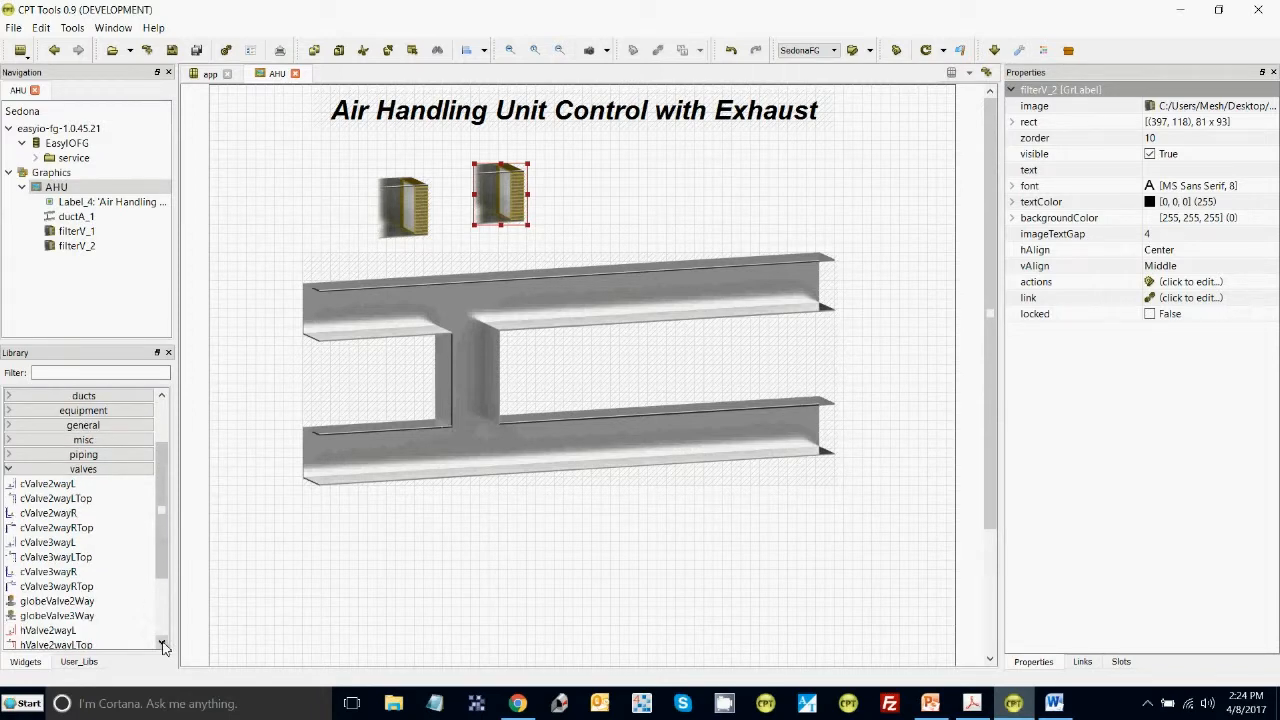
mouse_move(86, 536)
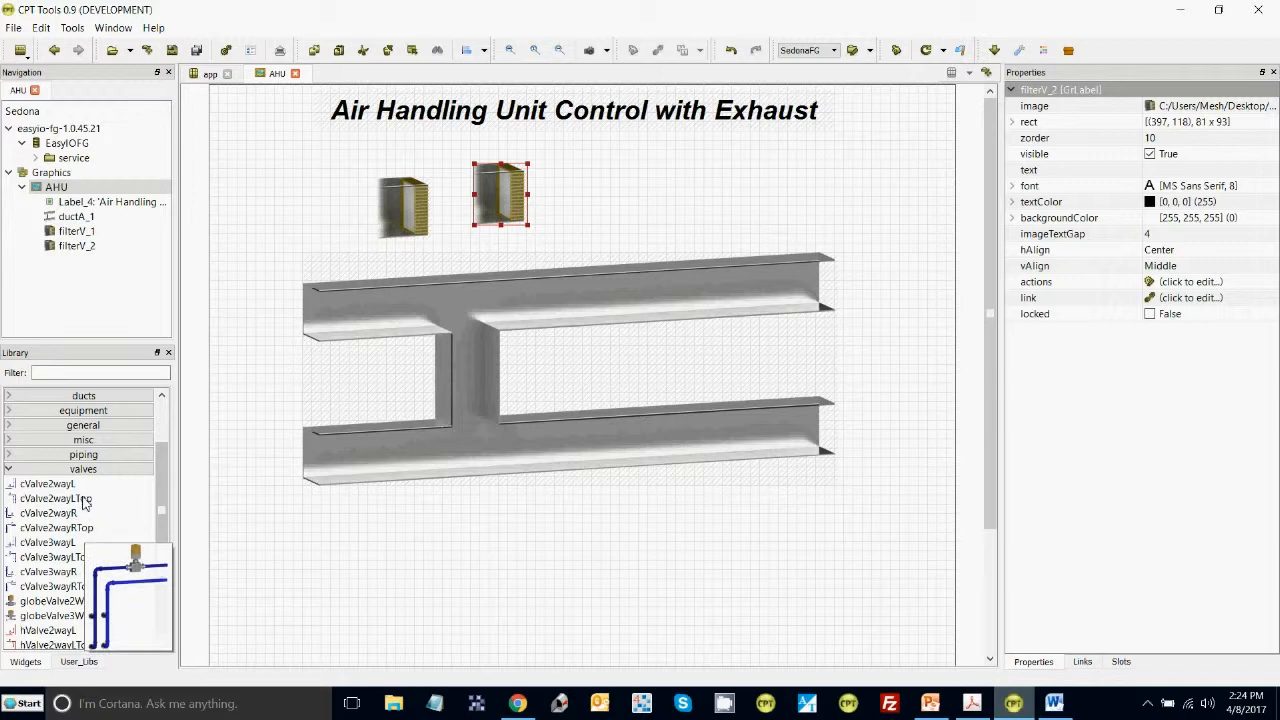
left_click(84, 501)
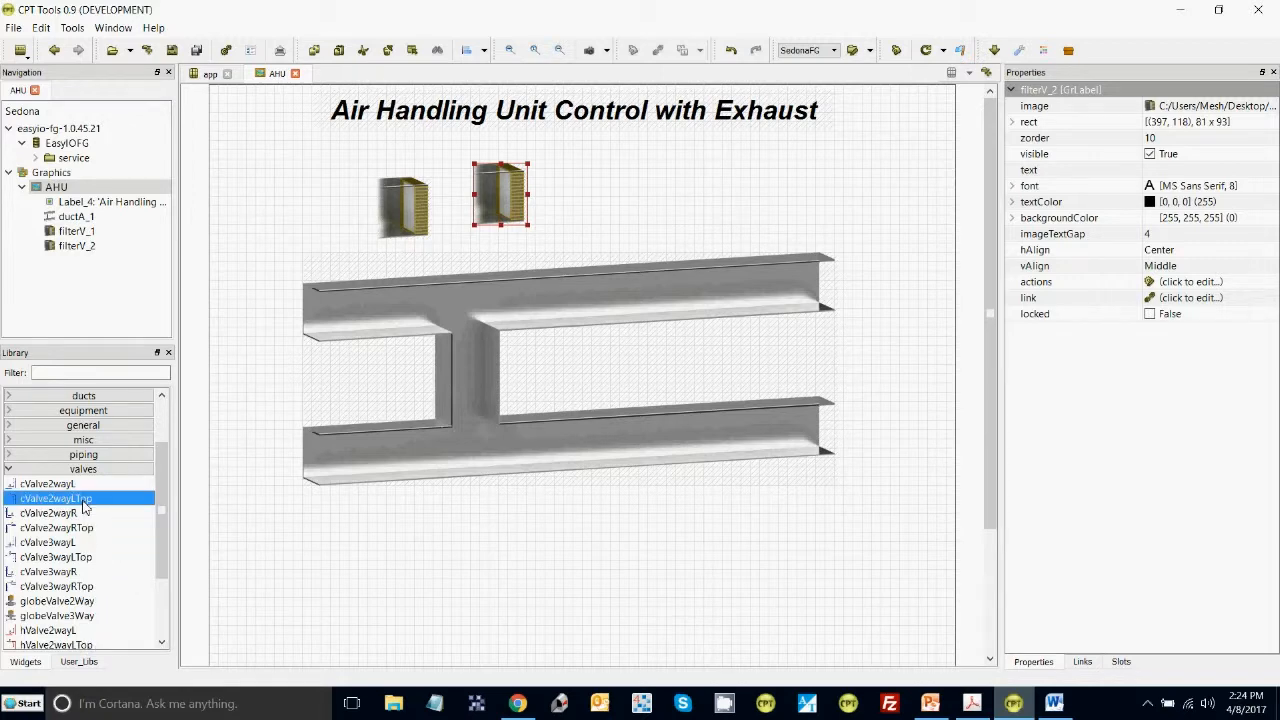
left_click_drag(84, 507, 600, 626)
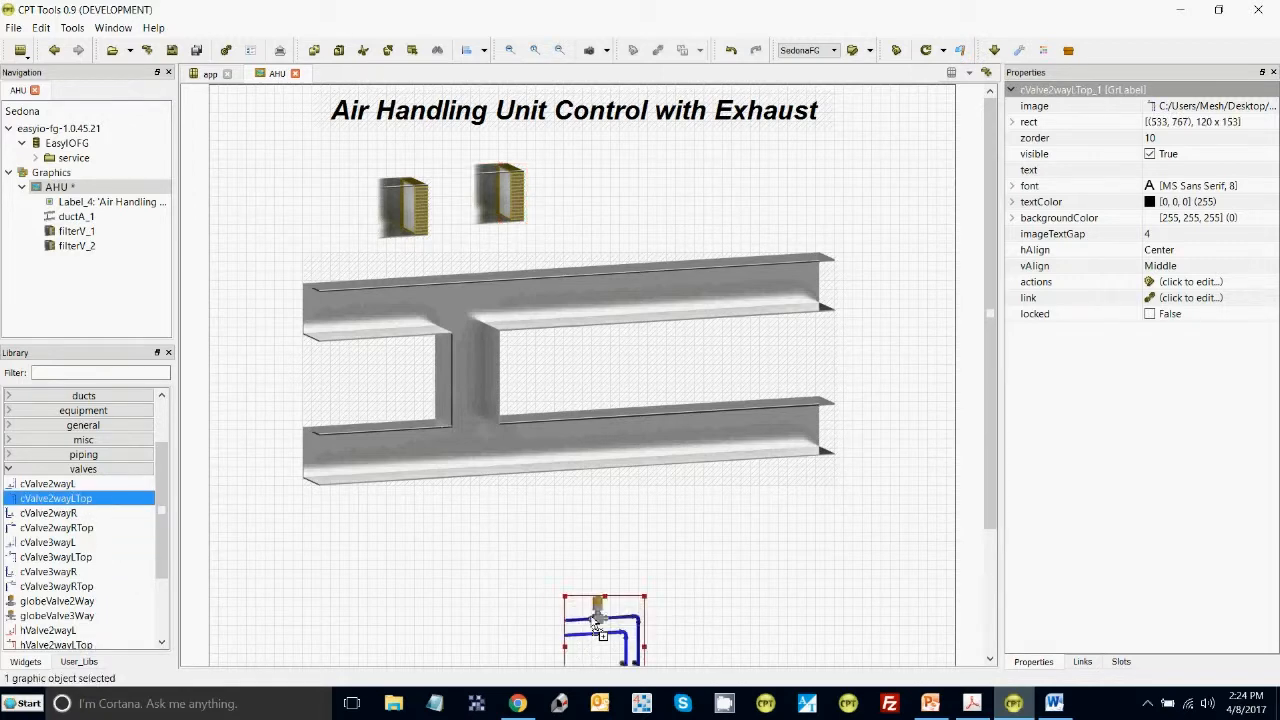
left_click(1054, 703)
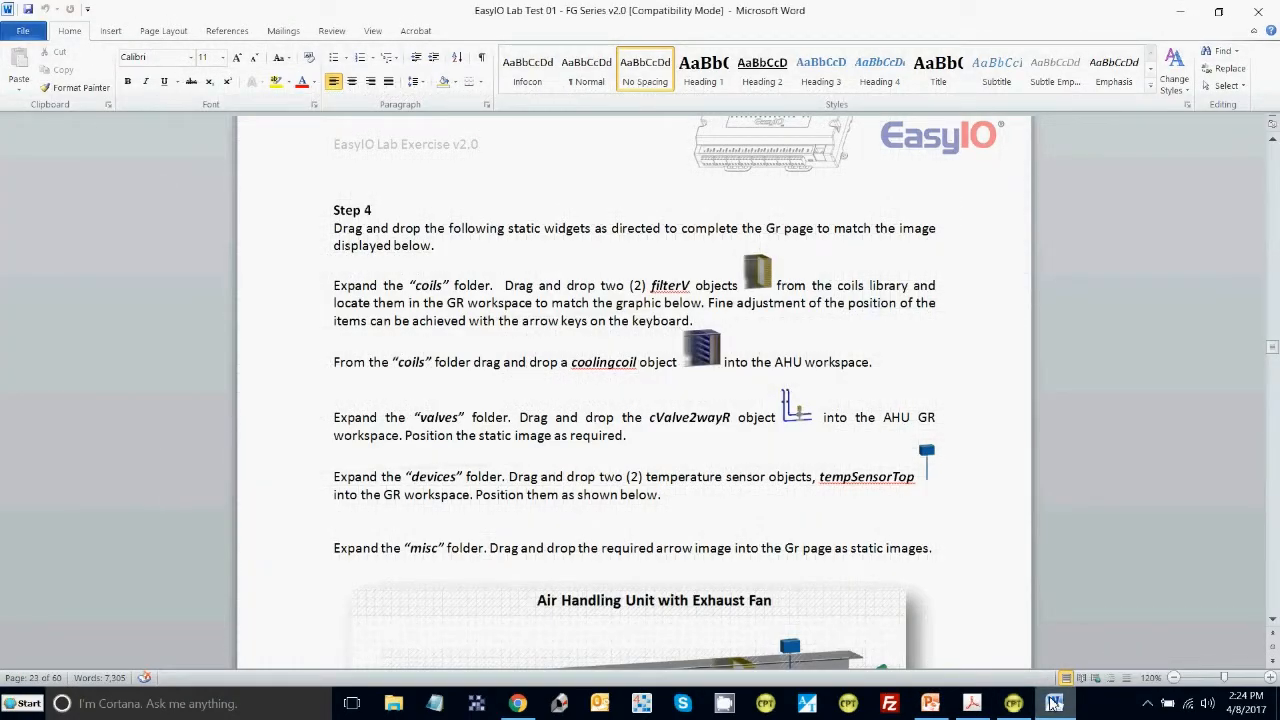
left_click(1054, 703)
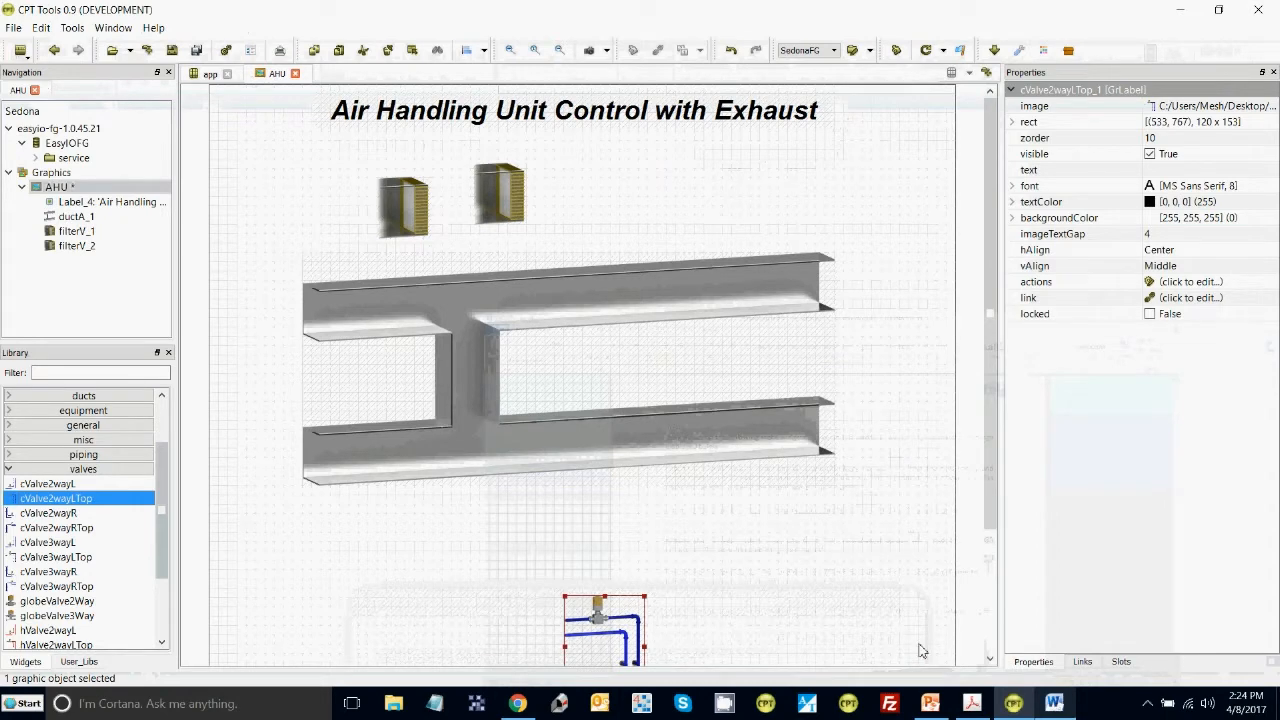
key("Delete")
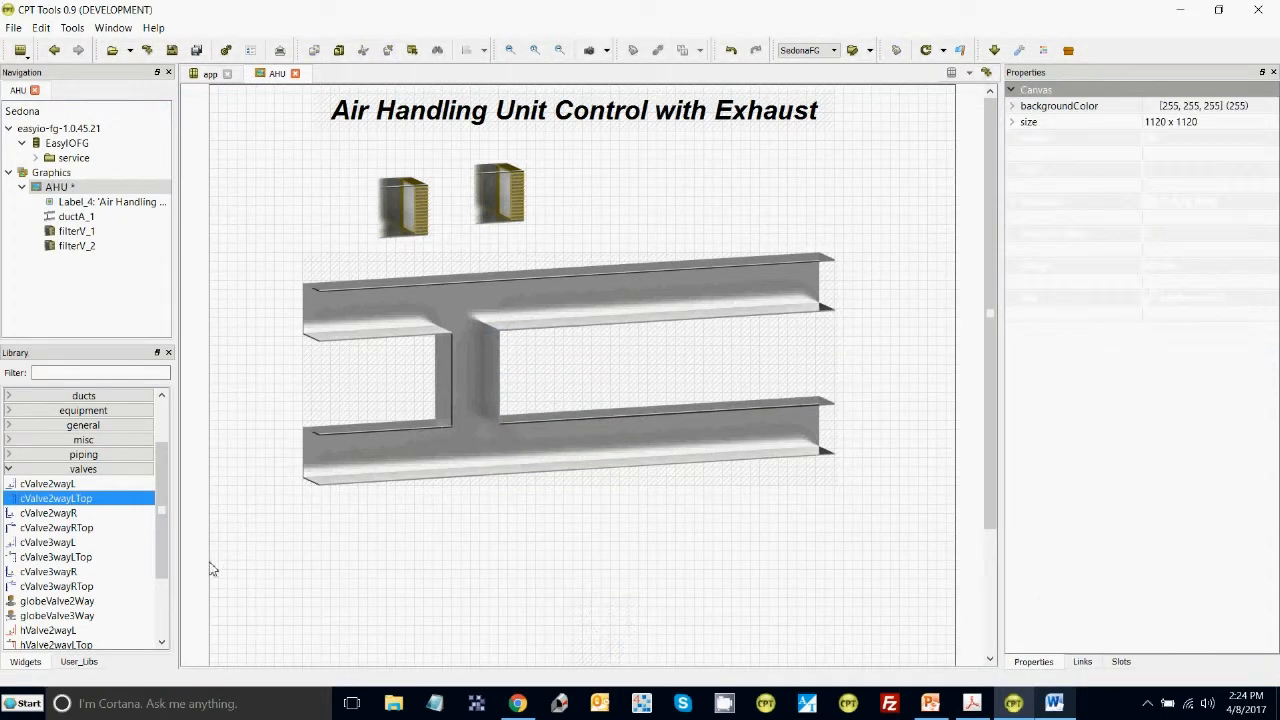
Add a cValve2wayR valve and a coolingCoil, setting the coil in the lower duct's right part and the valve's pipes directly beneath it.
left_click_drag(37, 515, 728, 572)
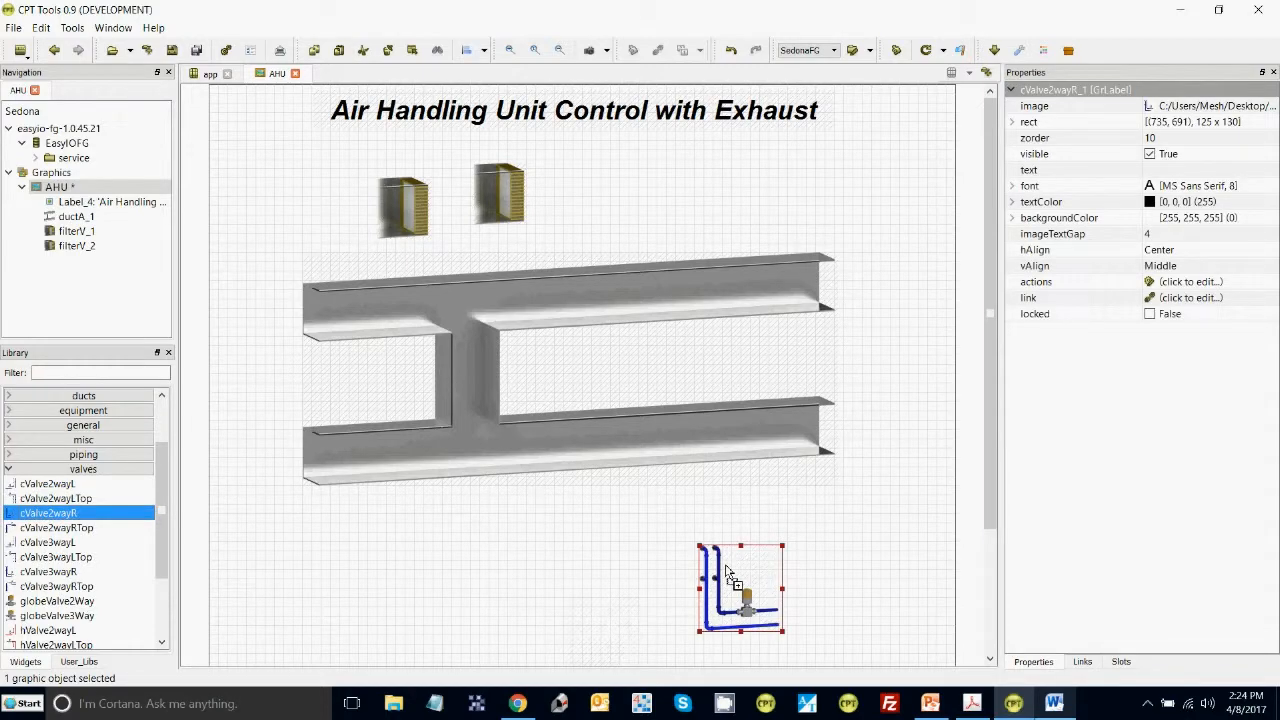
left_click(1045, 707)
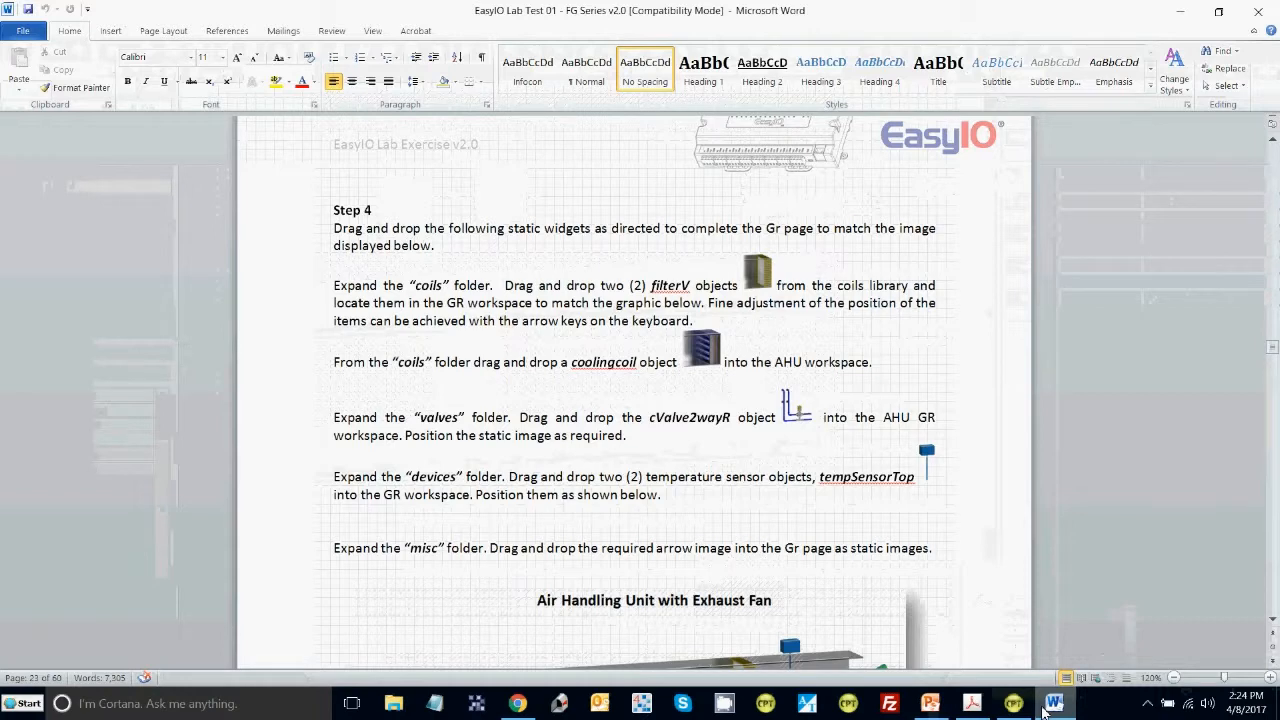
left_click(1013, 703)
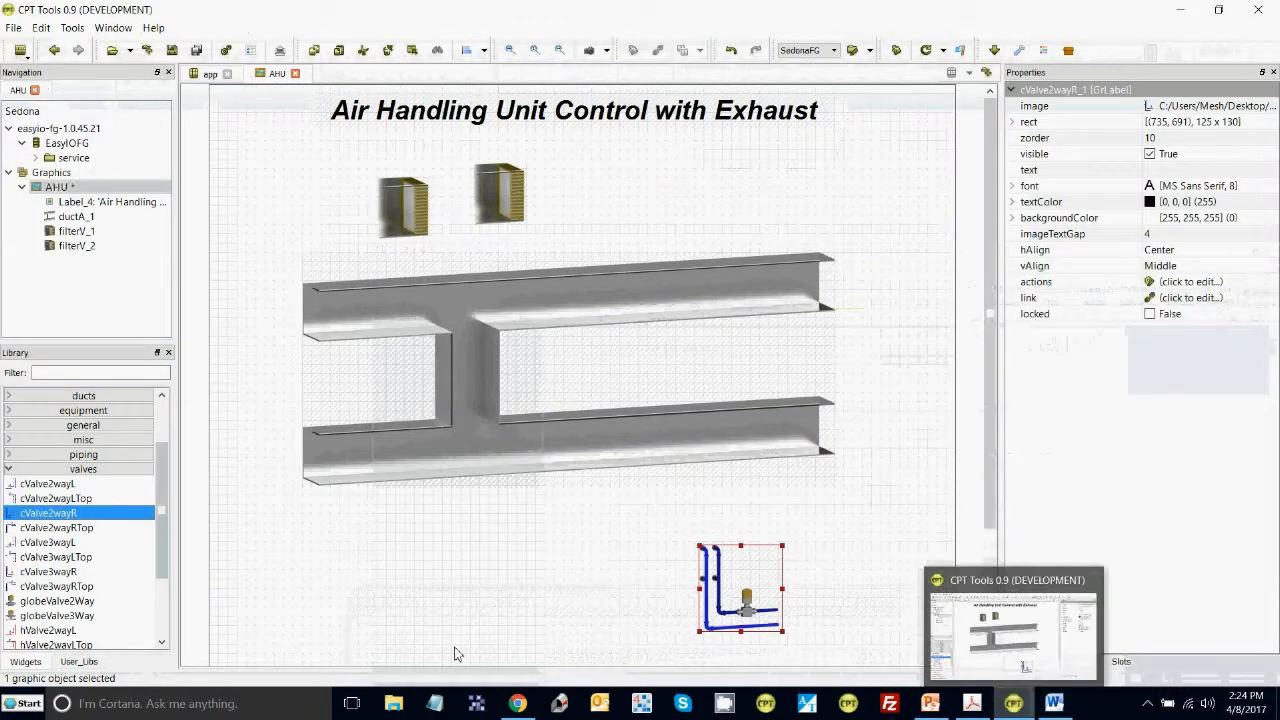
left_click(8, 470)
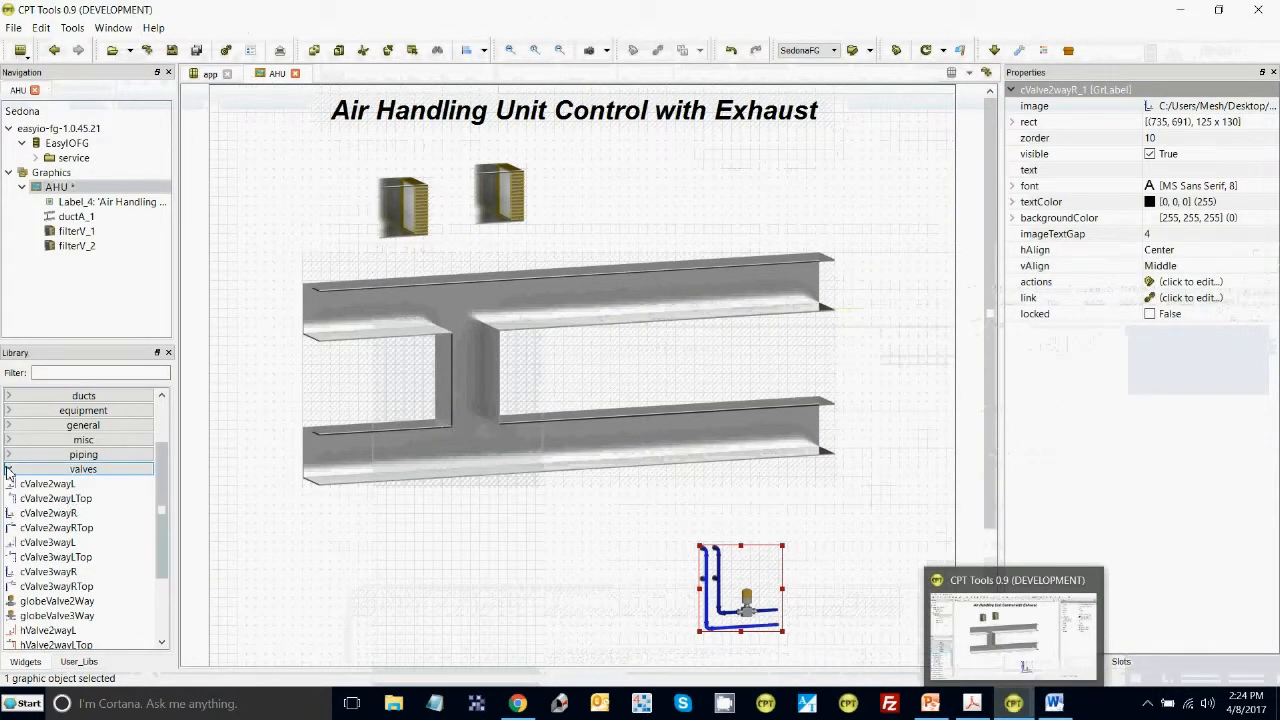
left_click(8, 470)
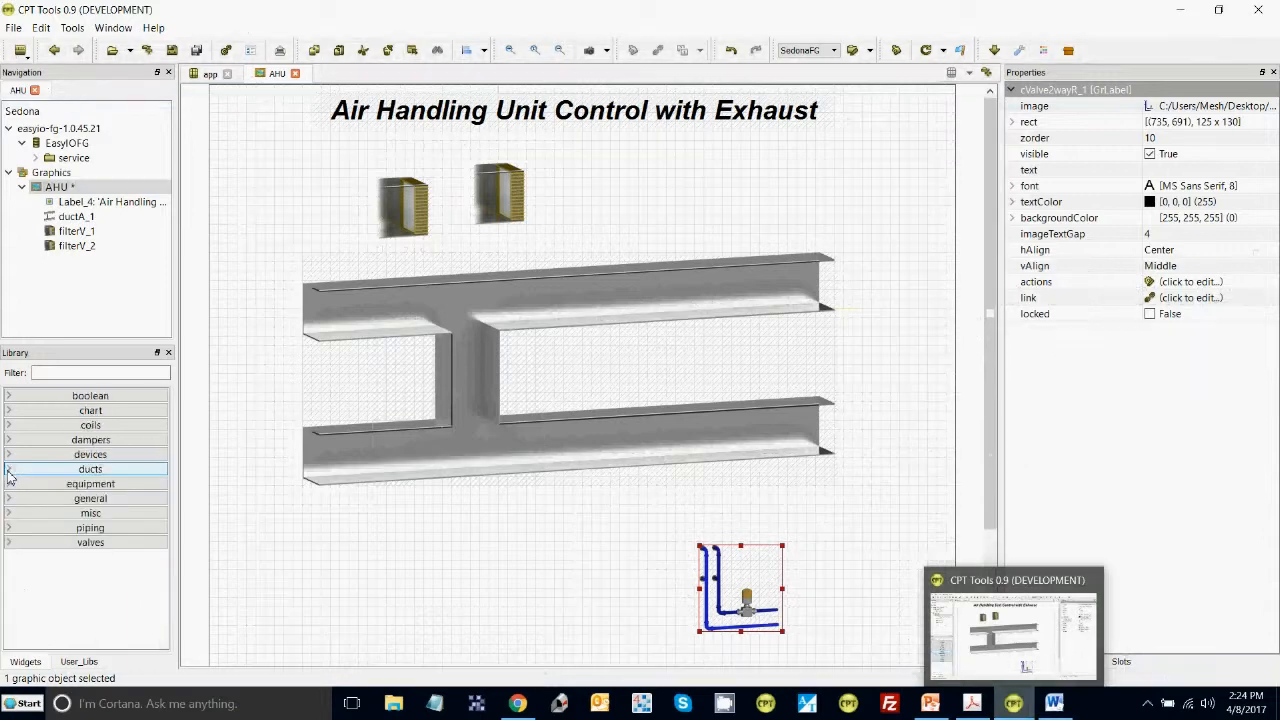
left_click(9, 425)
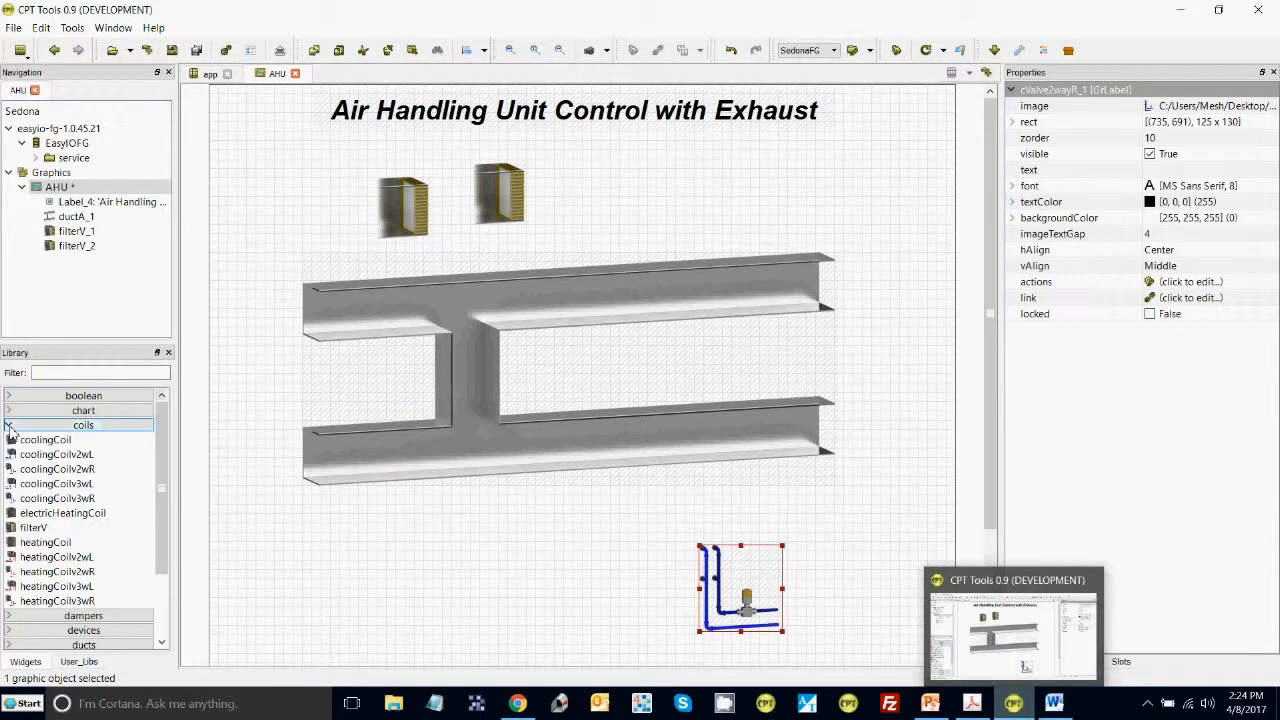
left_click_drag(28, 441, 706, 431)
left_click_drag(722, 588, 731, 503)
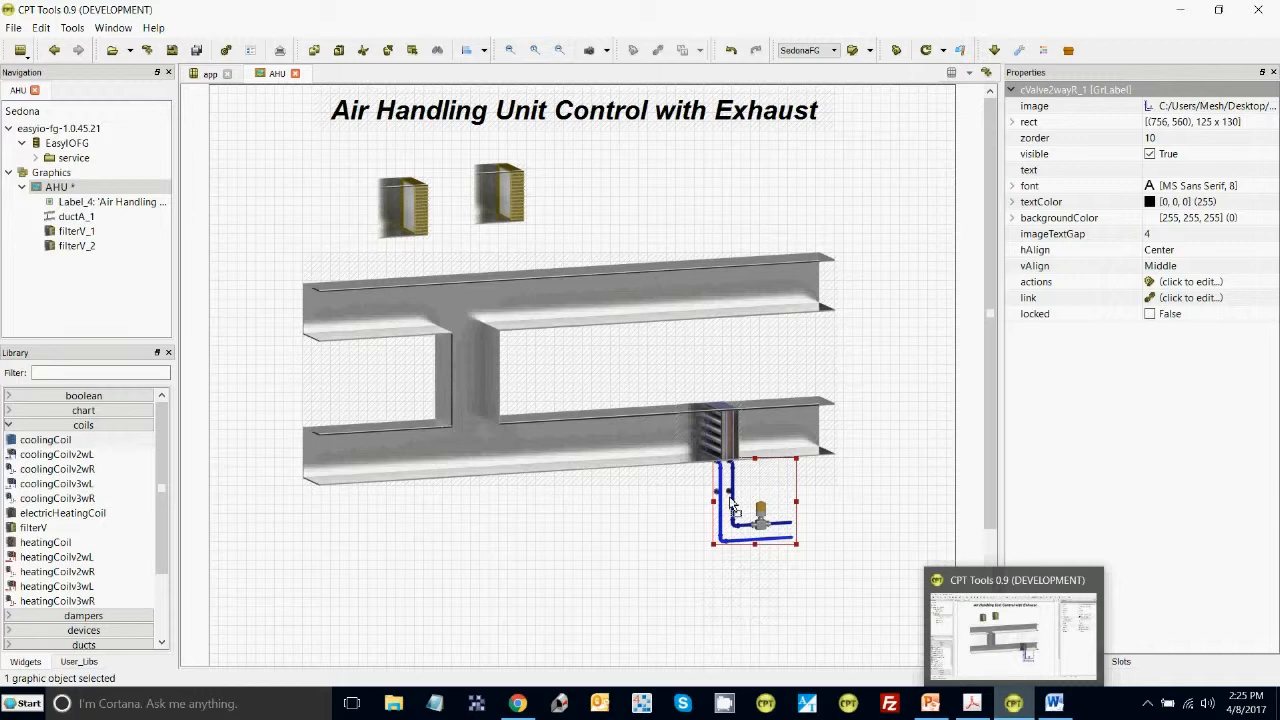
left_click(866, 515)
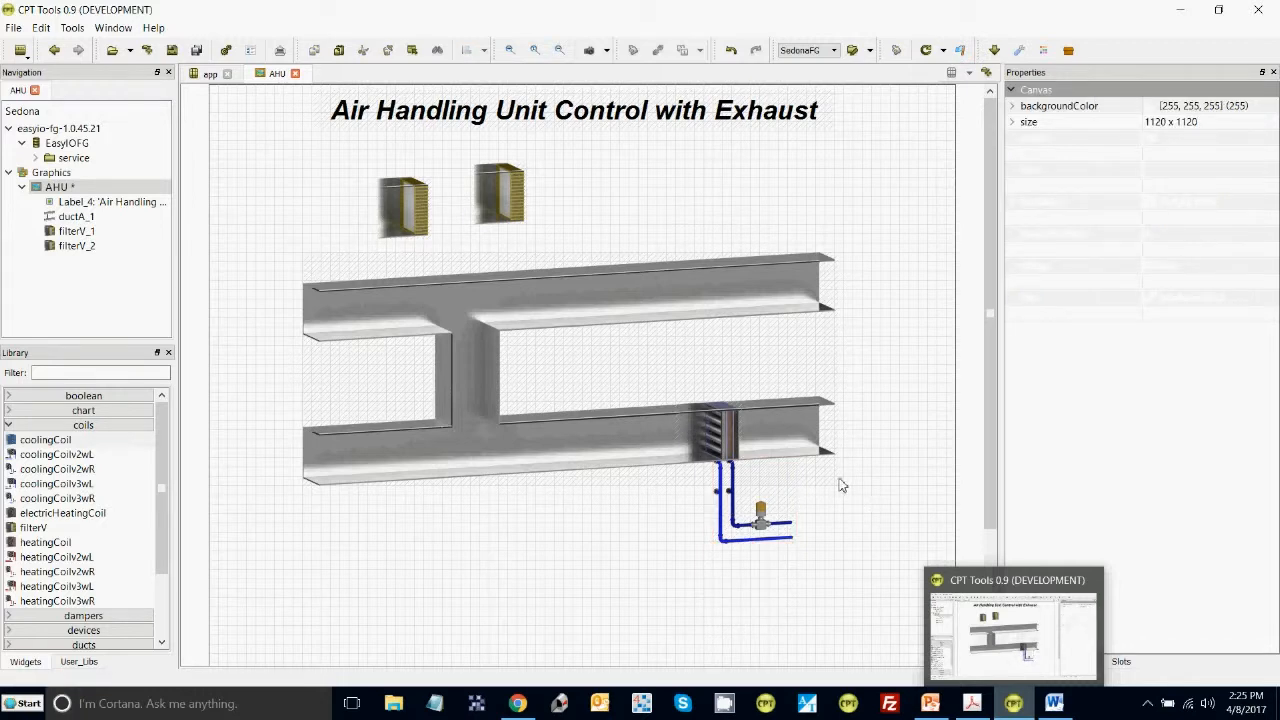
Move the left filterV widget into the upper duct's left branch and fine-adjust its position to (224, 290).
left_click(400, 200)
left_click_drag(399, 195, 378, 303)
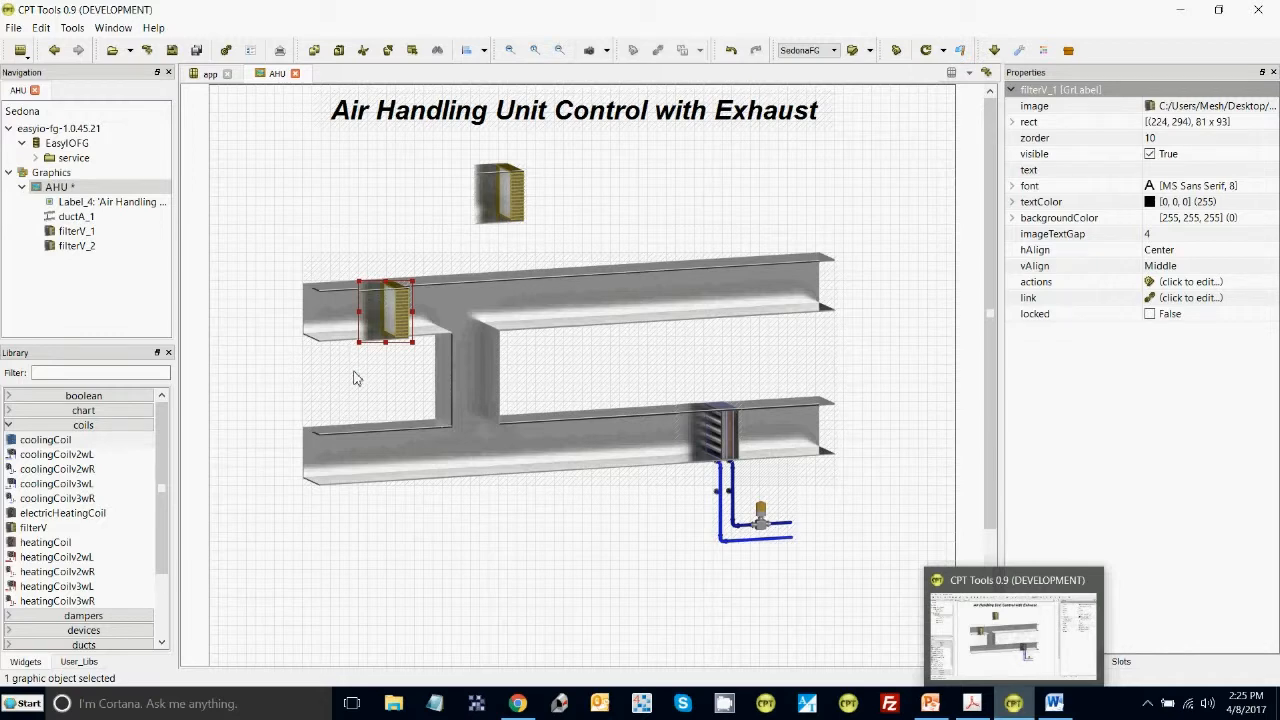
key("Up")
key("Up")
key("Up")
key("Up")
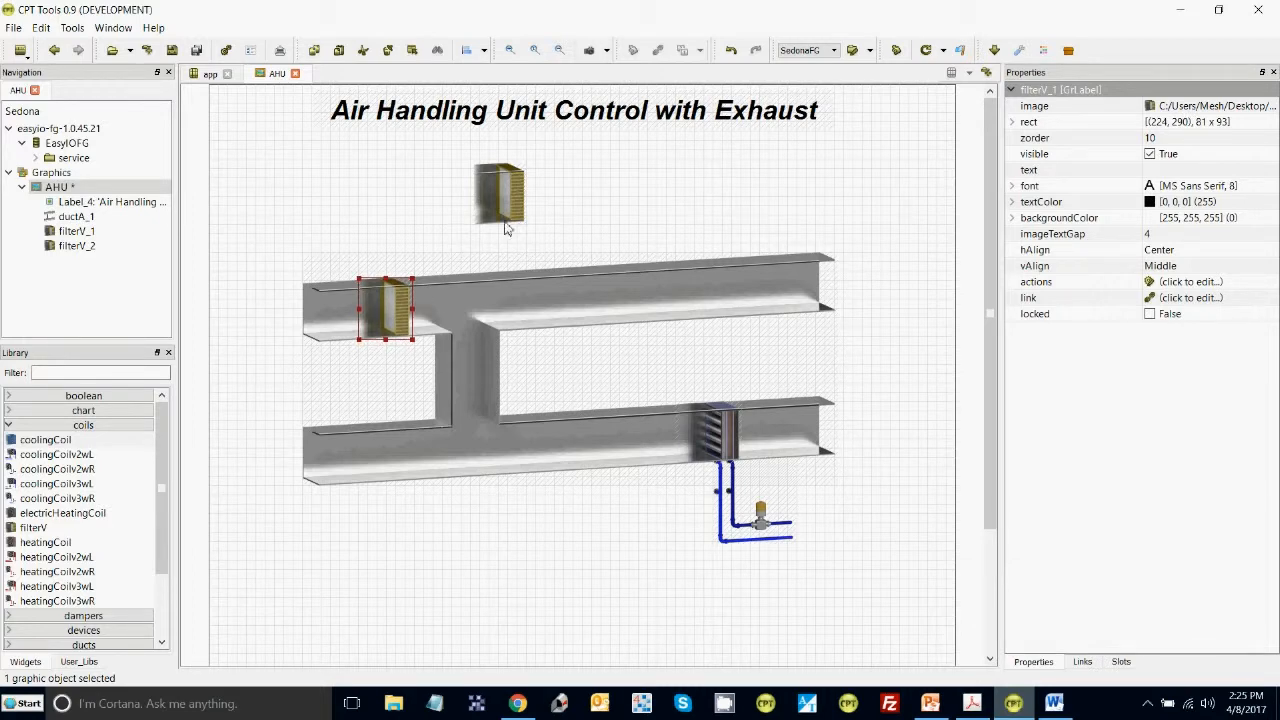
Move the other filterV widget into the lower duct's left branch, aligned under the first filter at (224, 506).
left_click_drag(510, 203, 396, 463)
key("Down")
key("Down")
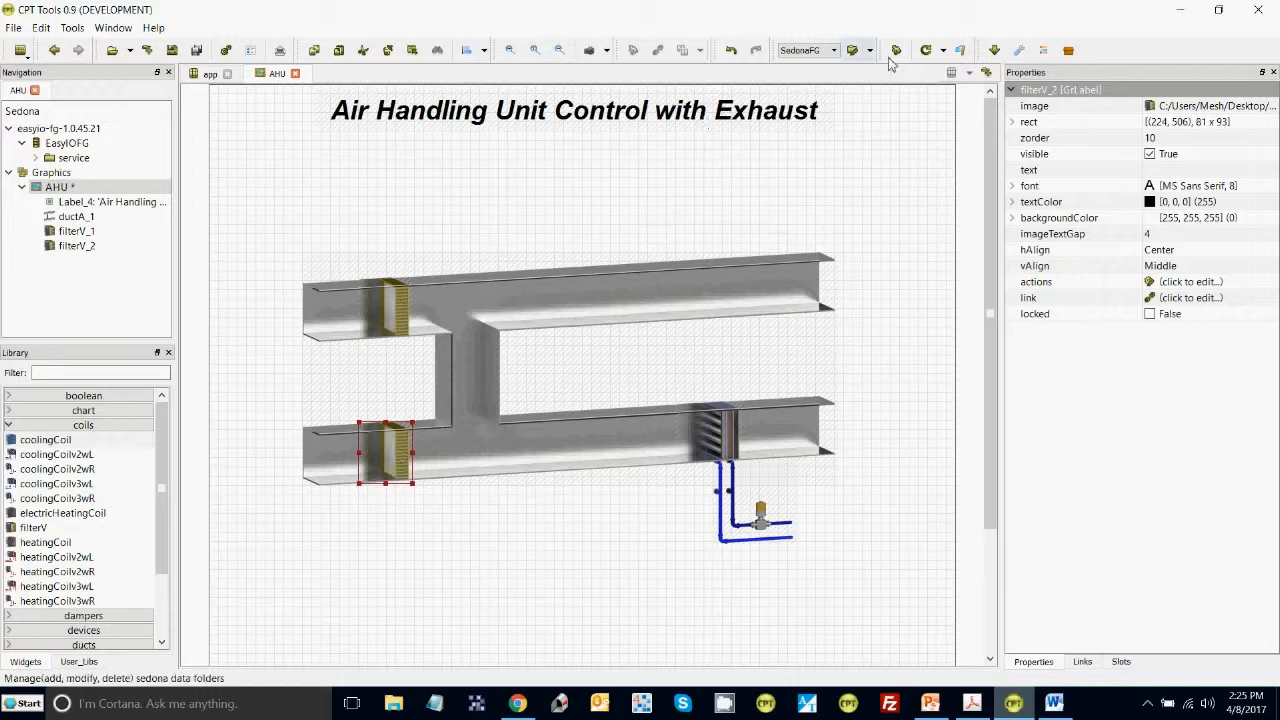
Deploy the AHU graphic with the filters, cooling coil and valve to the device.
left_click(928, 55)
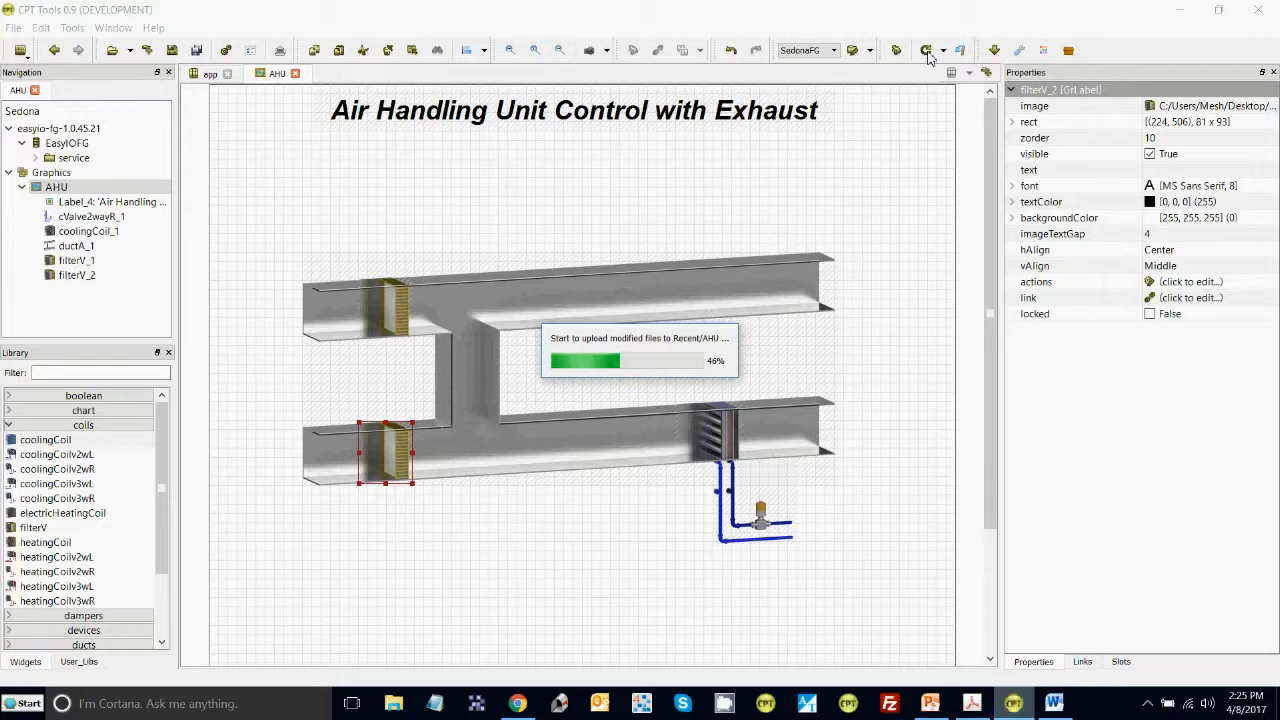
left_click(1018, 55)
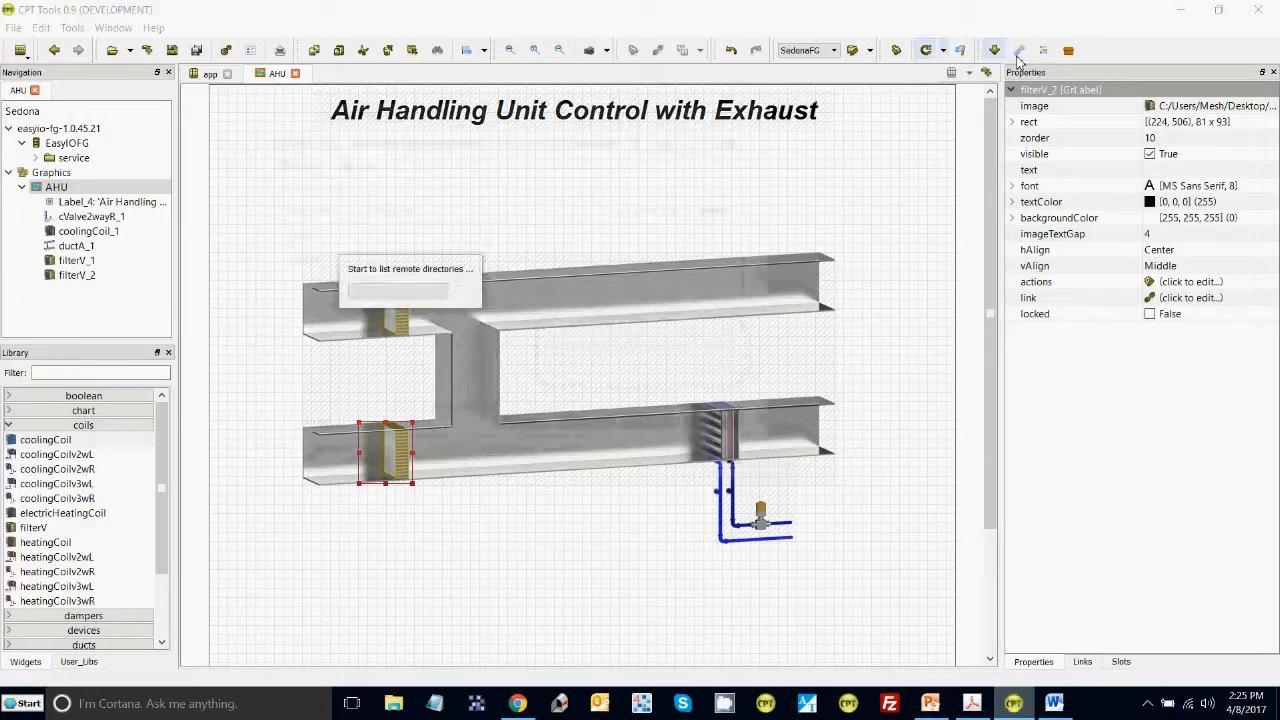
left_click(760, 111)
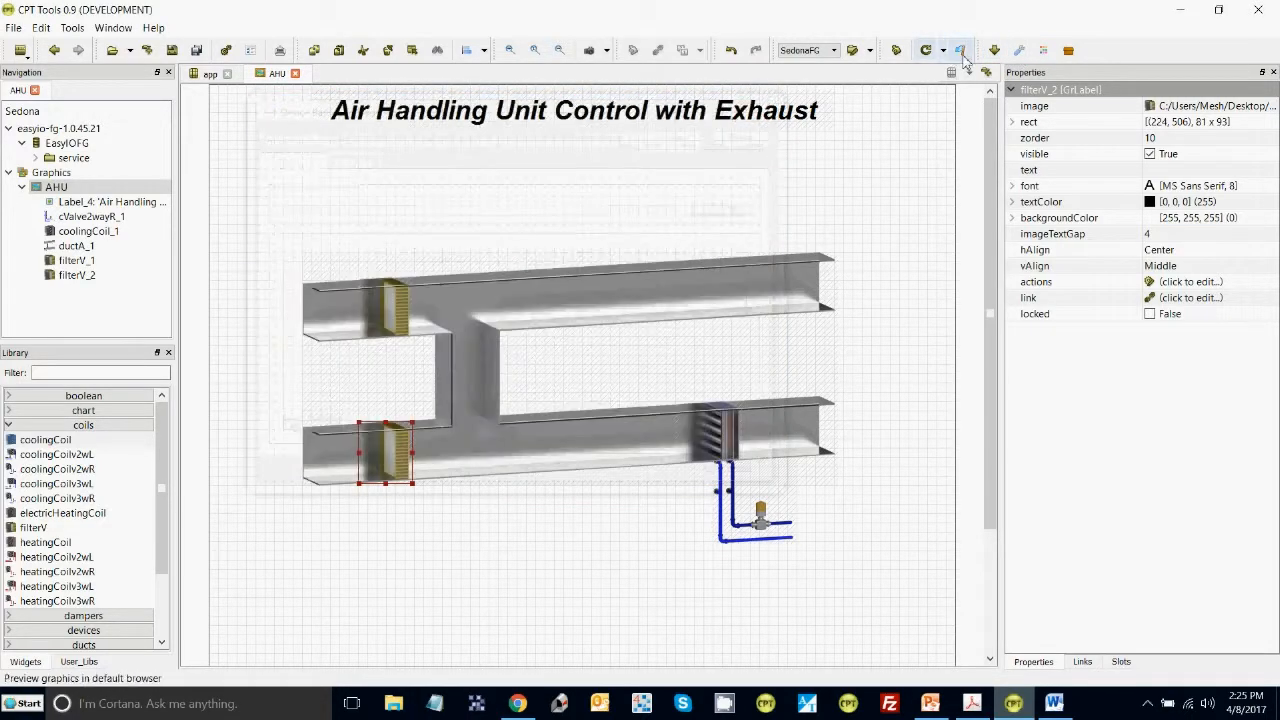
Preview the deployed AHU graphic in the web browser and close the duplicate browser page.
left_click(960, 50)
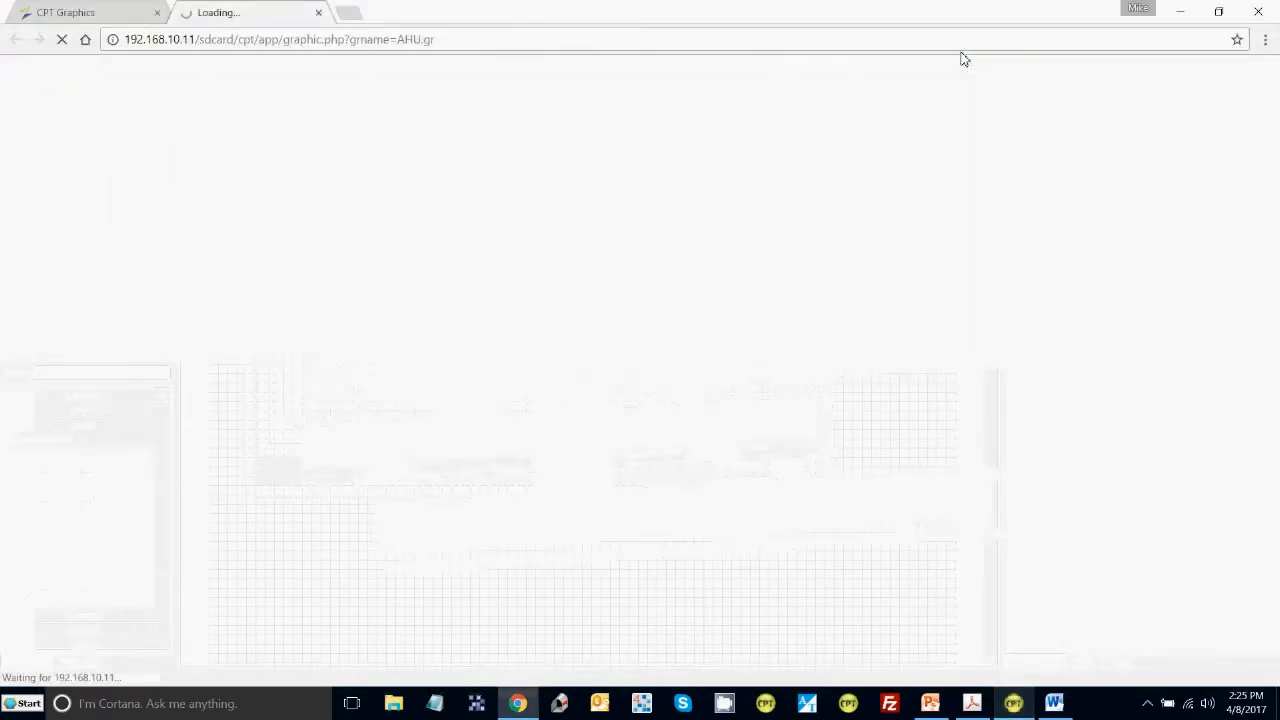
left_click(157, 13)
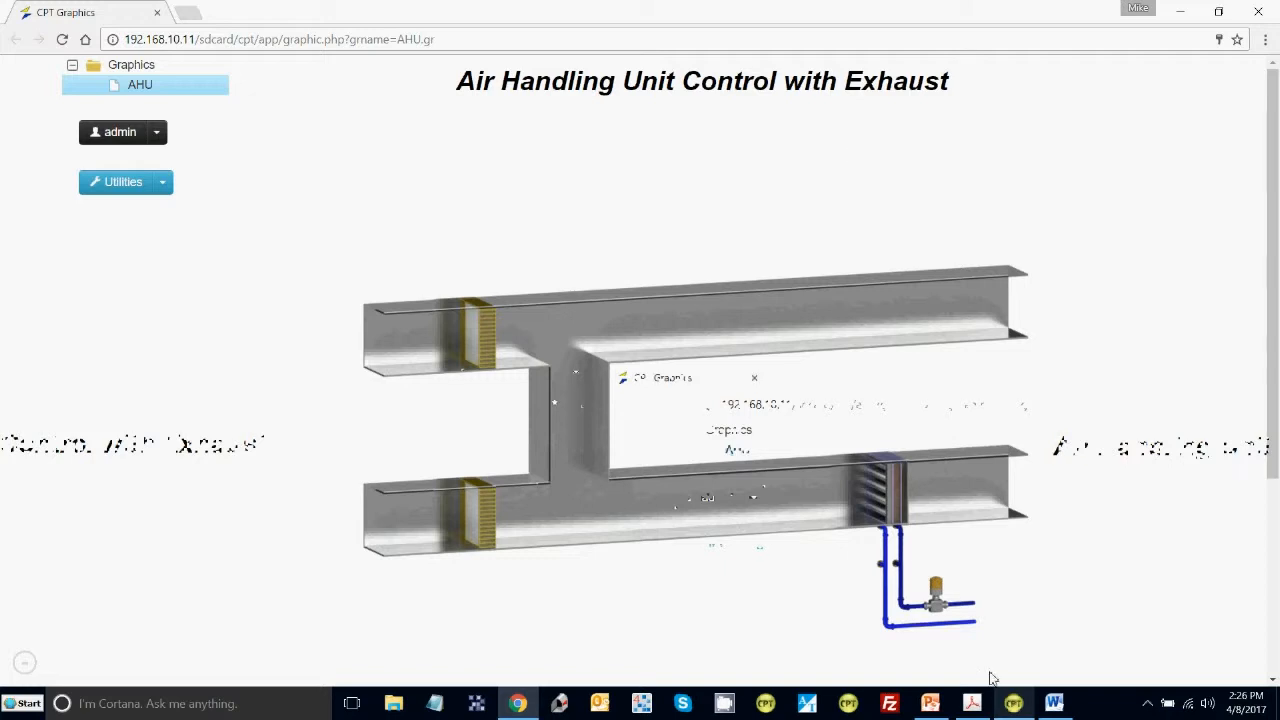
mouse_move(981, 705)
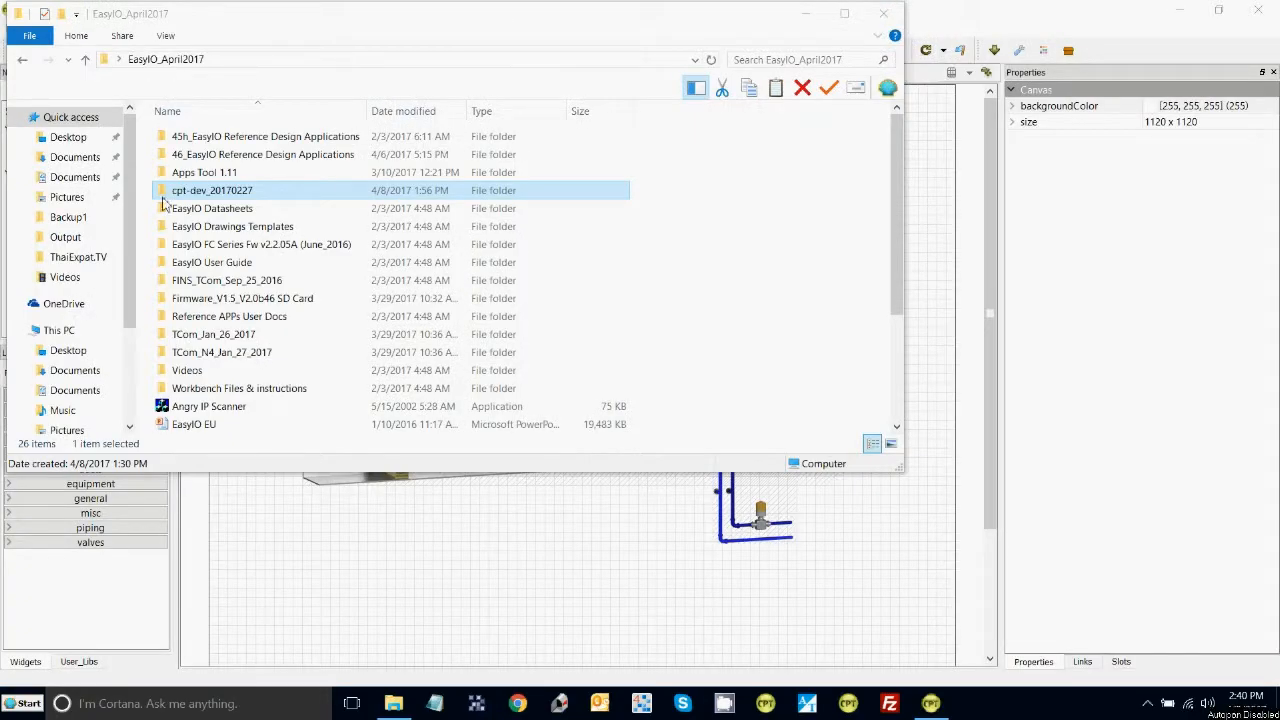
Open the "EasyIO Lab Test 01 - FG Series v2.0" document in Word and find the AHU Gr page instructions for placing Duct A.
scroll(897, 430, "down", 3)
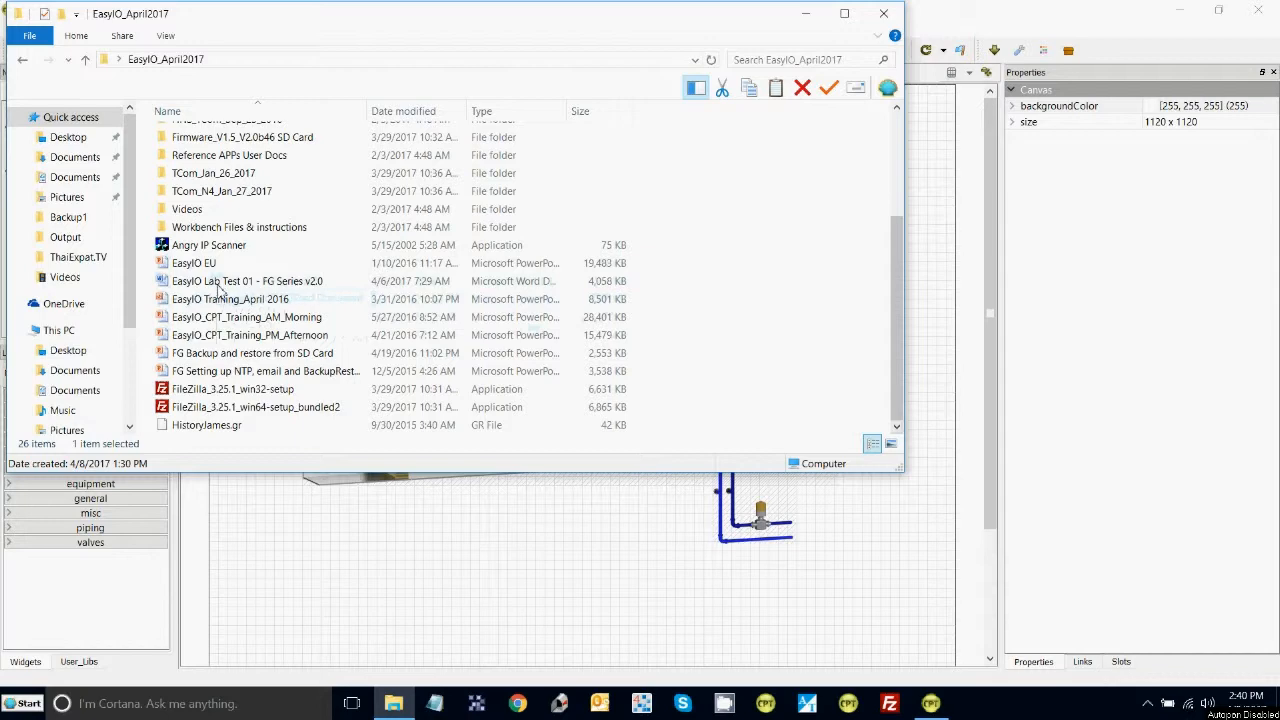
double_click(219, 281)
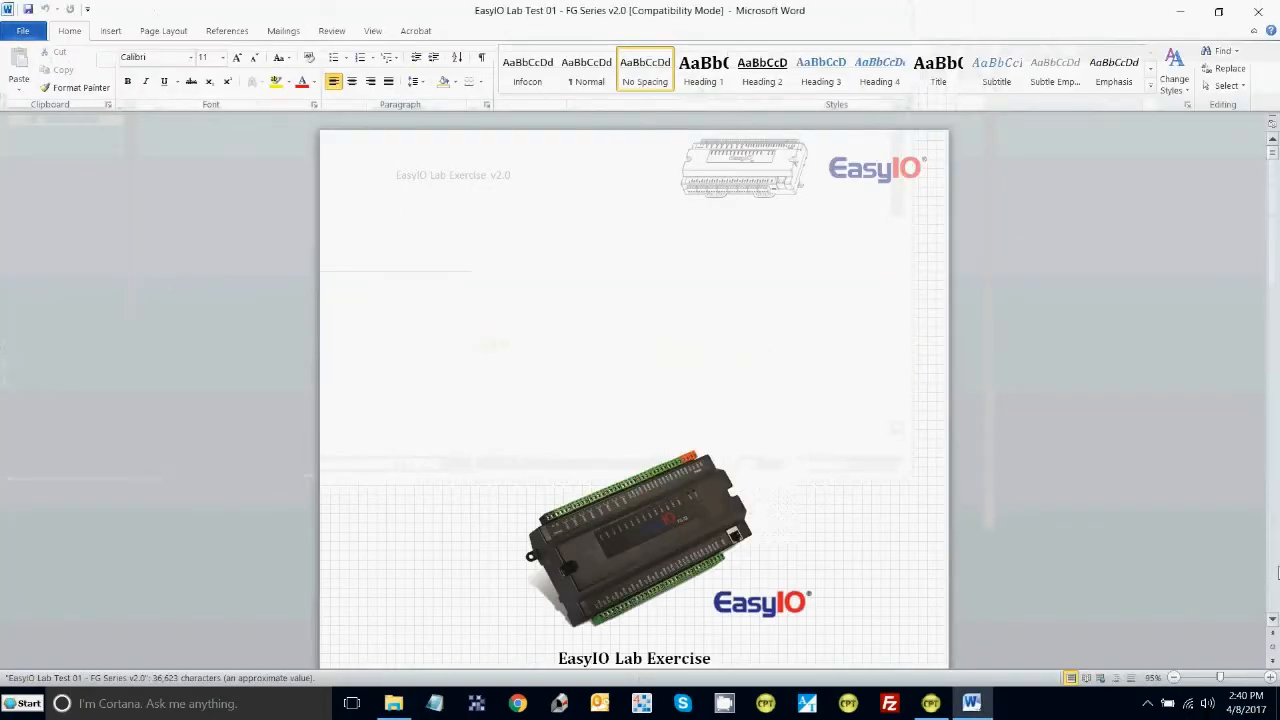
left_click(1277, 568)
left_click(1277, 568)
left_click(1277, 568)
left_click(1277, 568)
left_click(1277, 568)
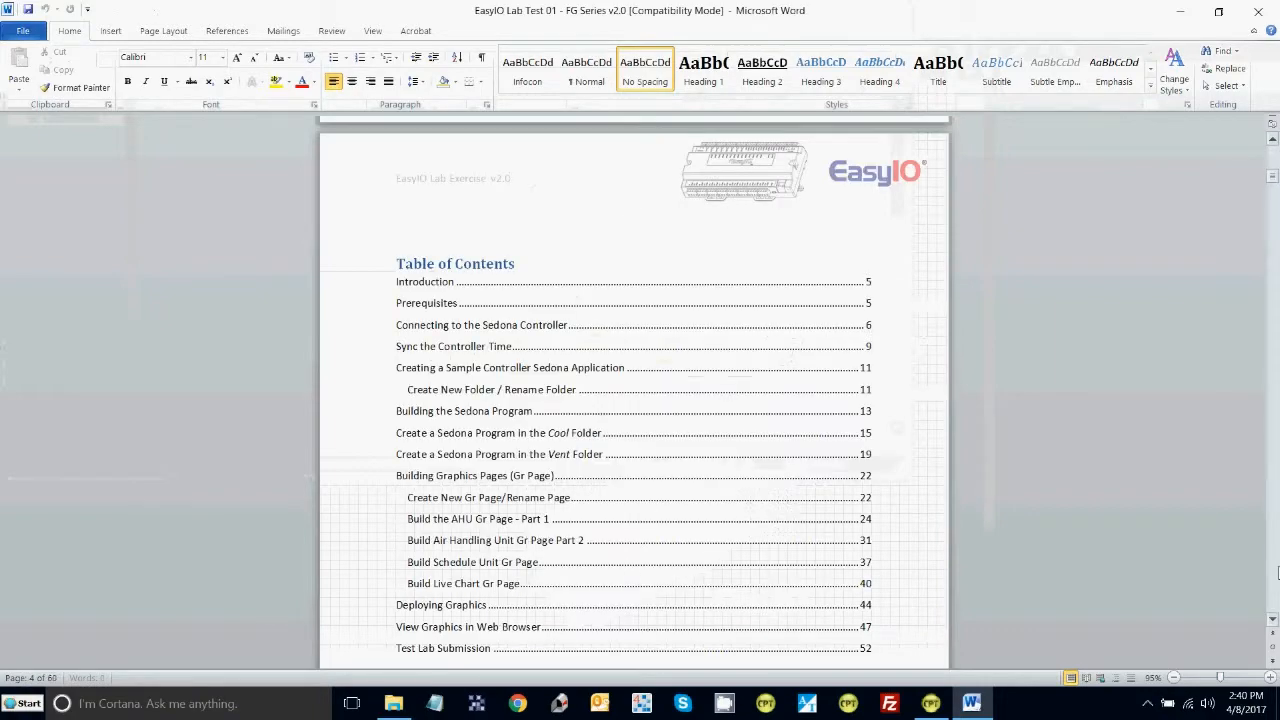
left_click(1277, 568)
left_click(1277, 568)
left_click(1277, 568)
left_click(1277, 568)
left_click(1277, 568)
left_click(1277, 568)
left_click(1277, 568)
left_click(1277, 568)
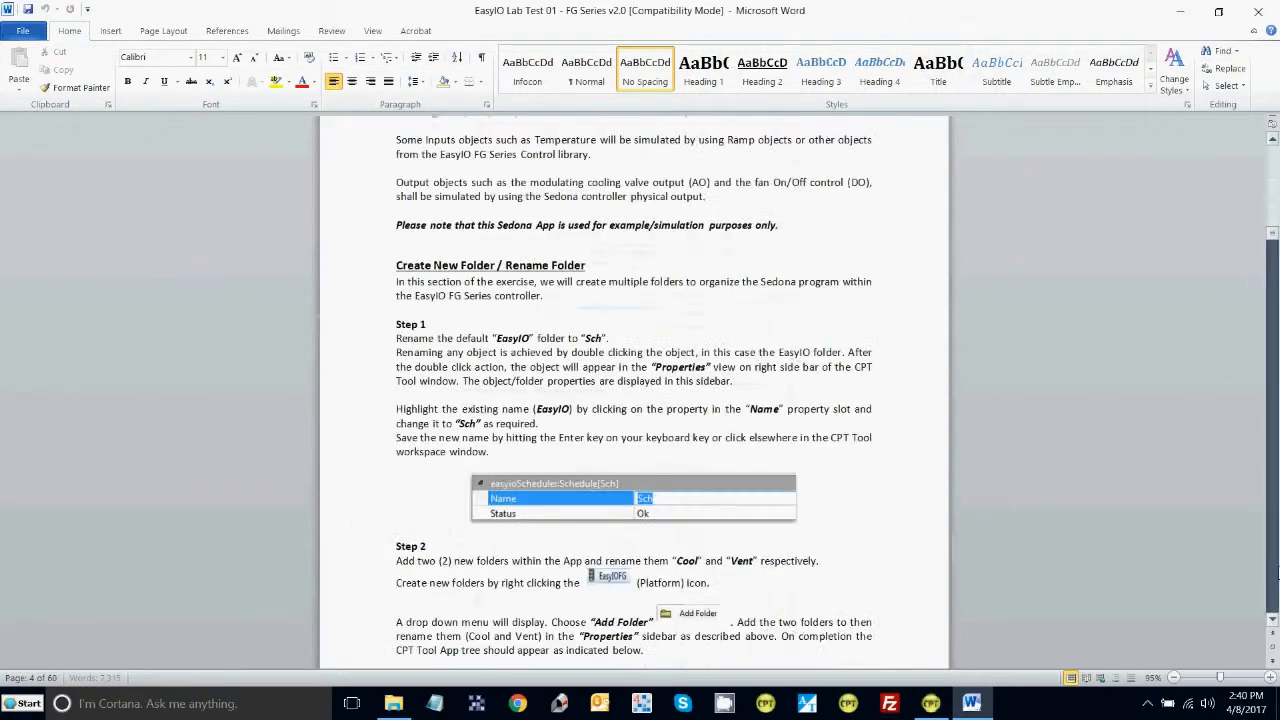
left_click(1277, 568)
left_click(1277, 568)
left_click(1277, 568)
left_click(1277, 568)
left_click(1277, 570)
left_click(1277, 570)
left_click(1277, 570)
left_click(1277, 570)
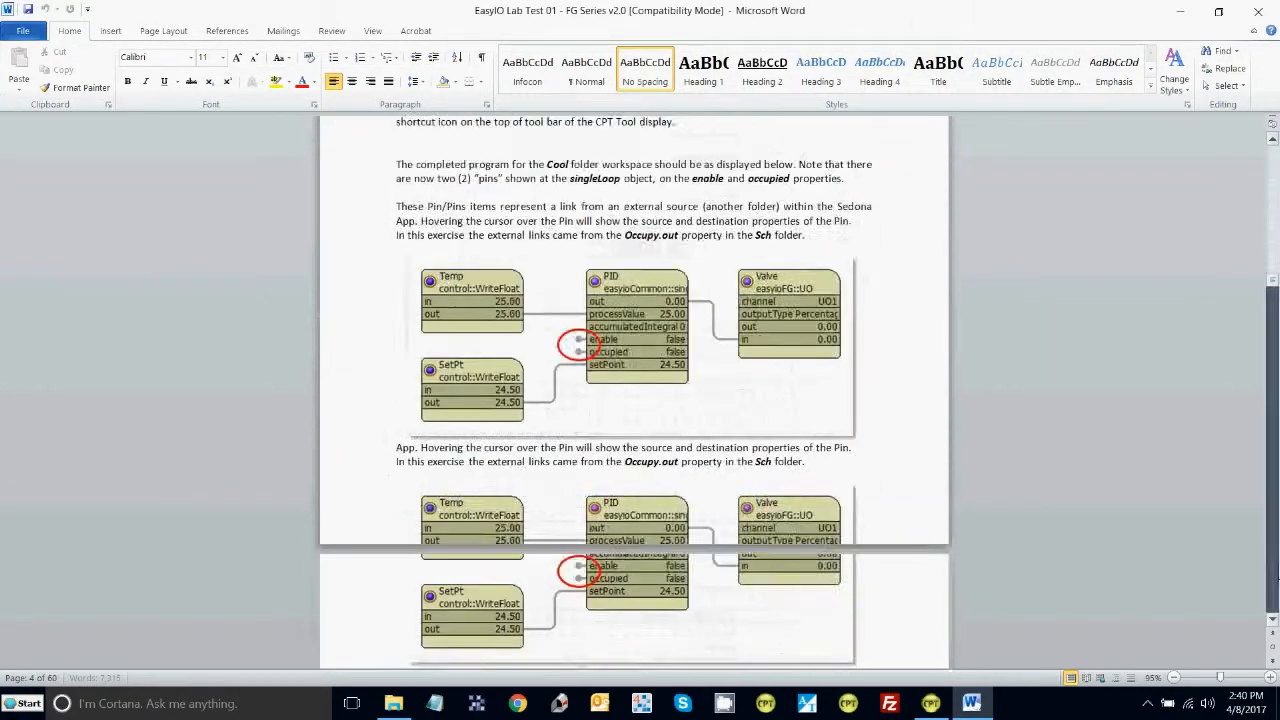
left_click(1277, 570)
left_click(1277, 570)
left_click(1277, 570)
left_click(1277, 570)
left_click(1277, 570)
left_click(1277, 570)
left_click(1277, 570)
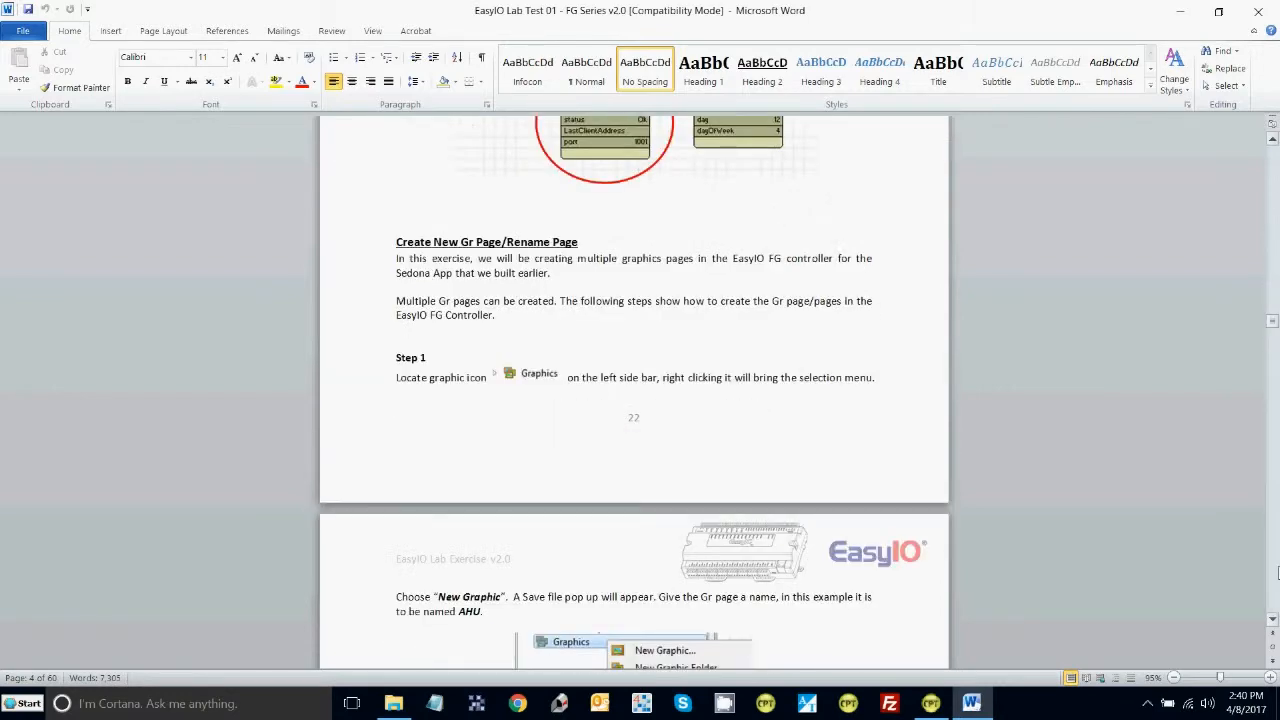
left_click(1277, 570)
left_click(1277, 570)
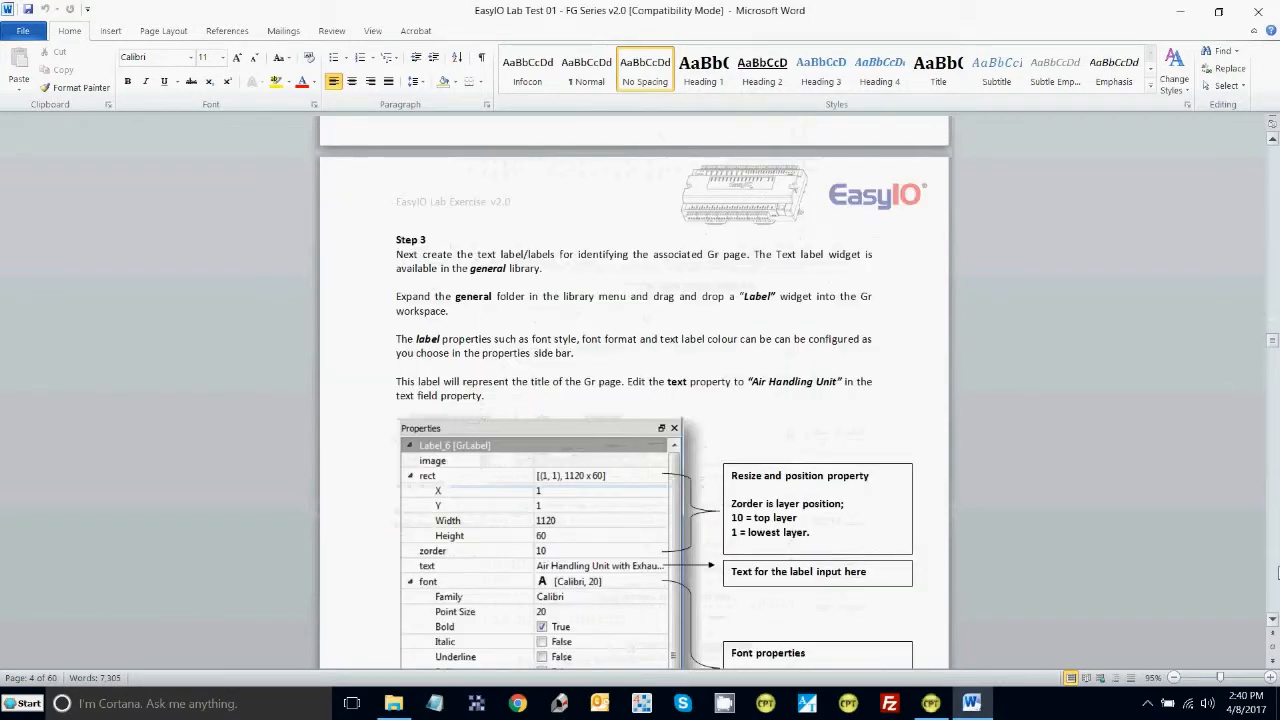
left_click(1277, 243)
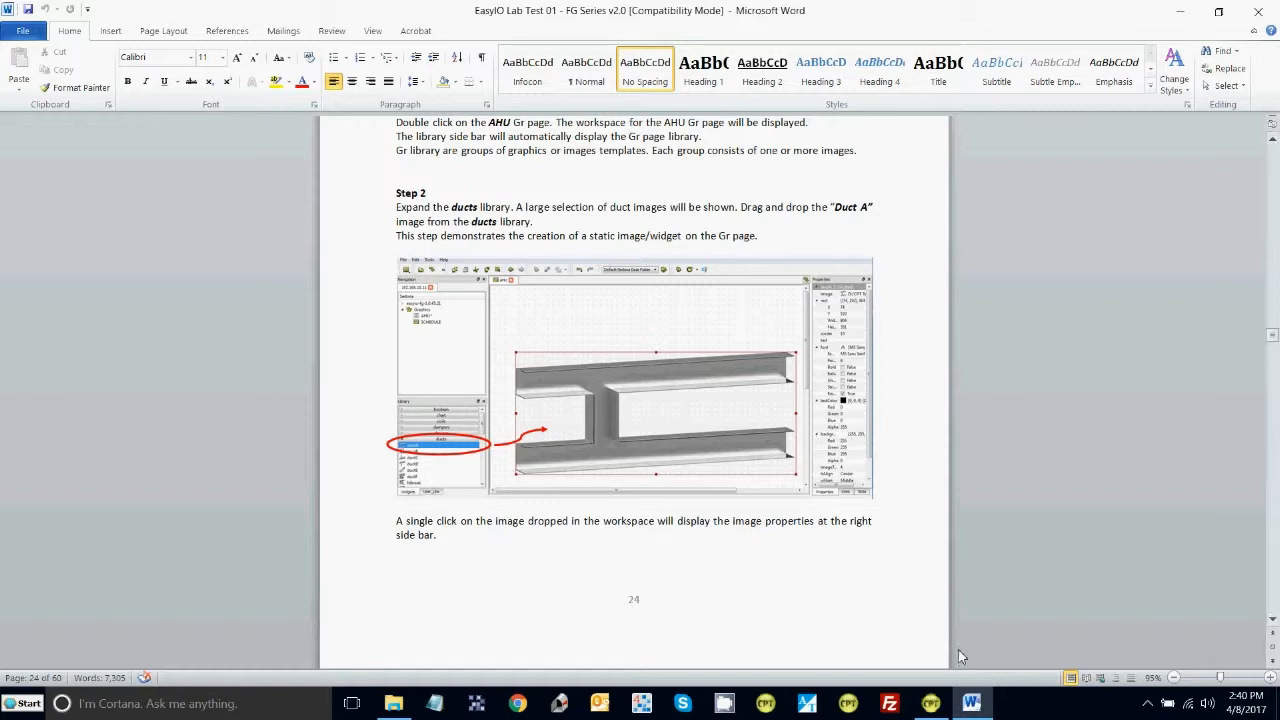
Switch to CPT Tools, delete the cooling valve, cooling coil and fan from the AHU graphic, and save the page.
left_click(931, 704)
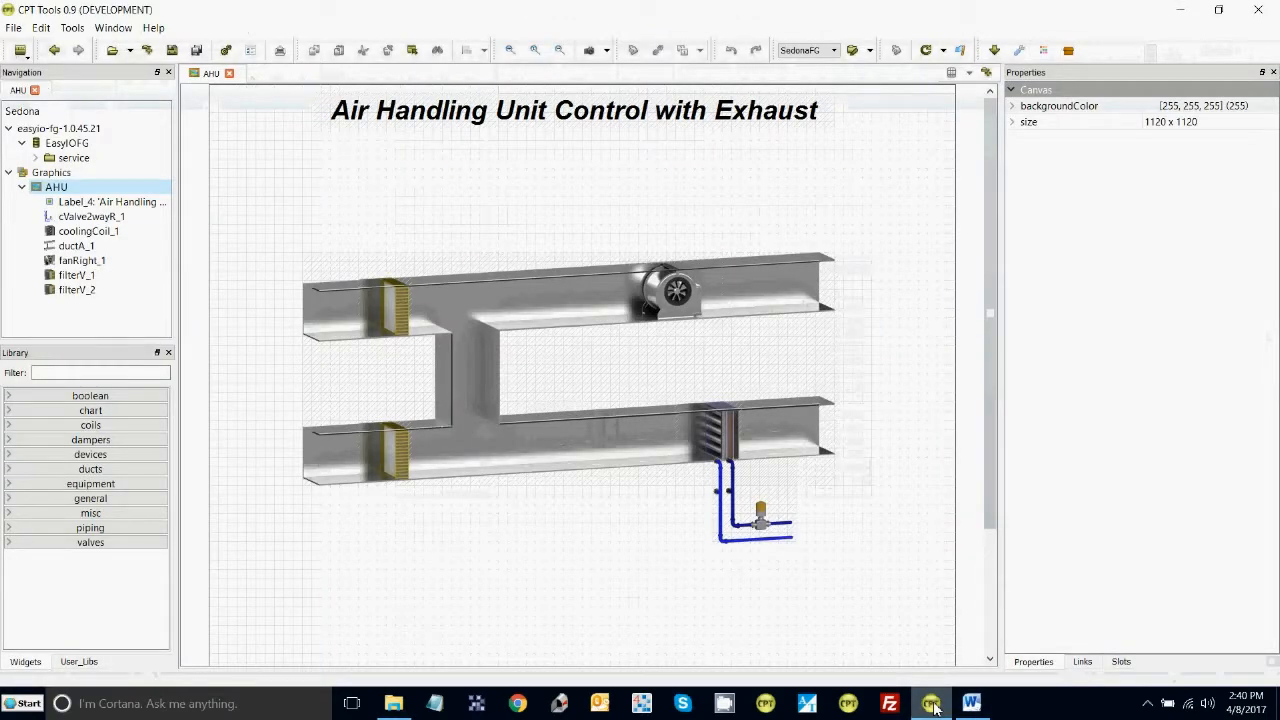
left_click(759, 536)
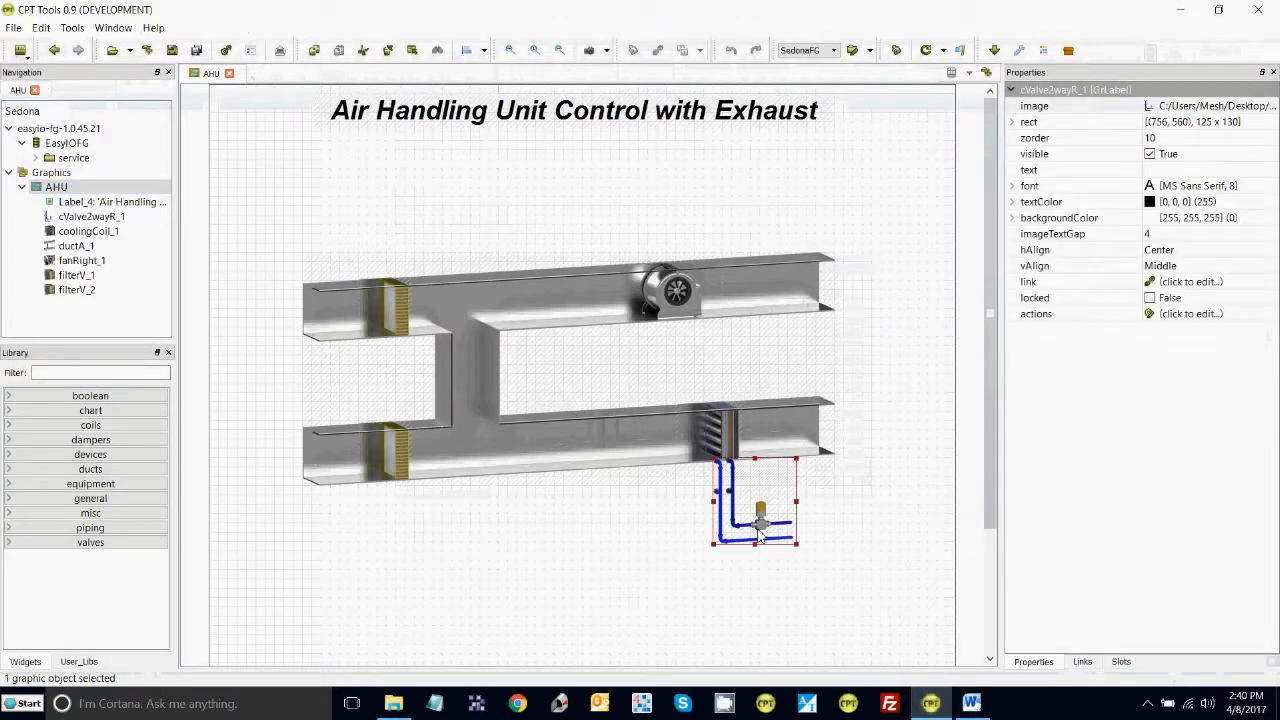
key("Delete")
left_click(727, 435)
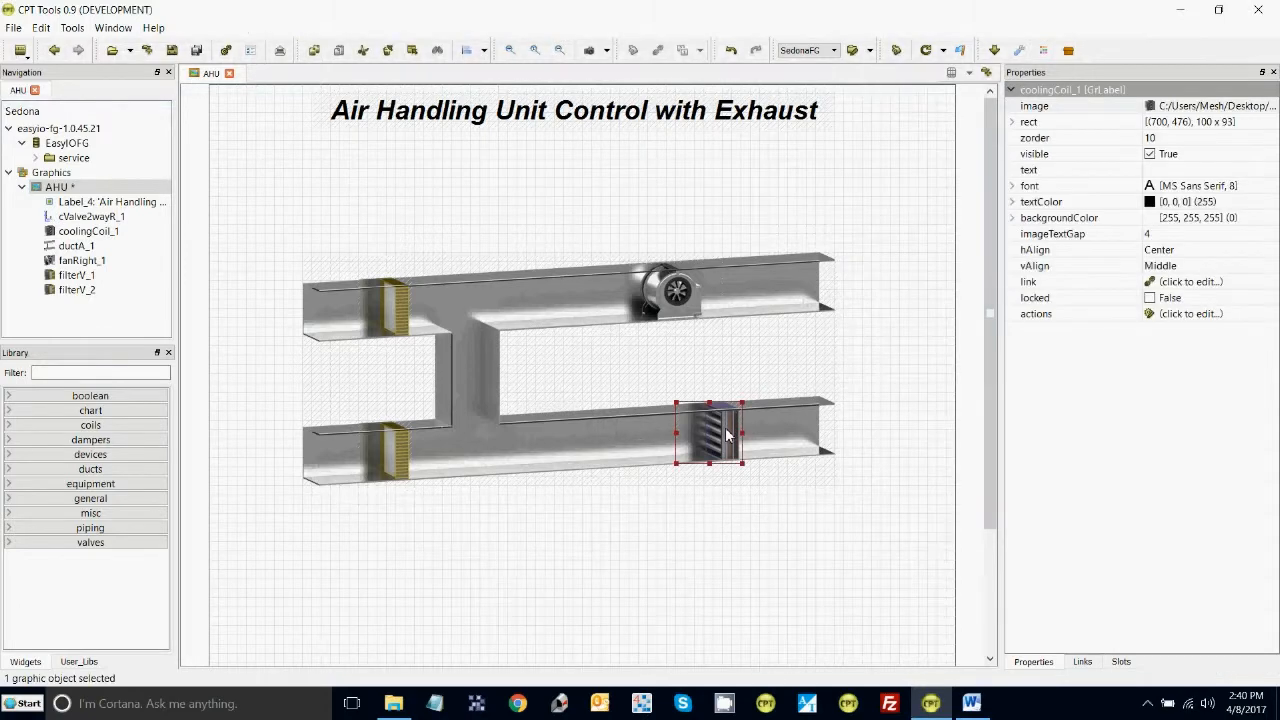
key("Delete")
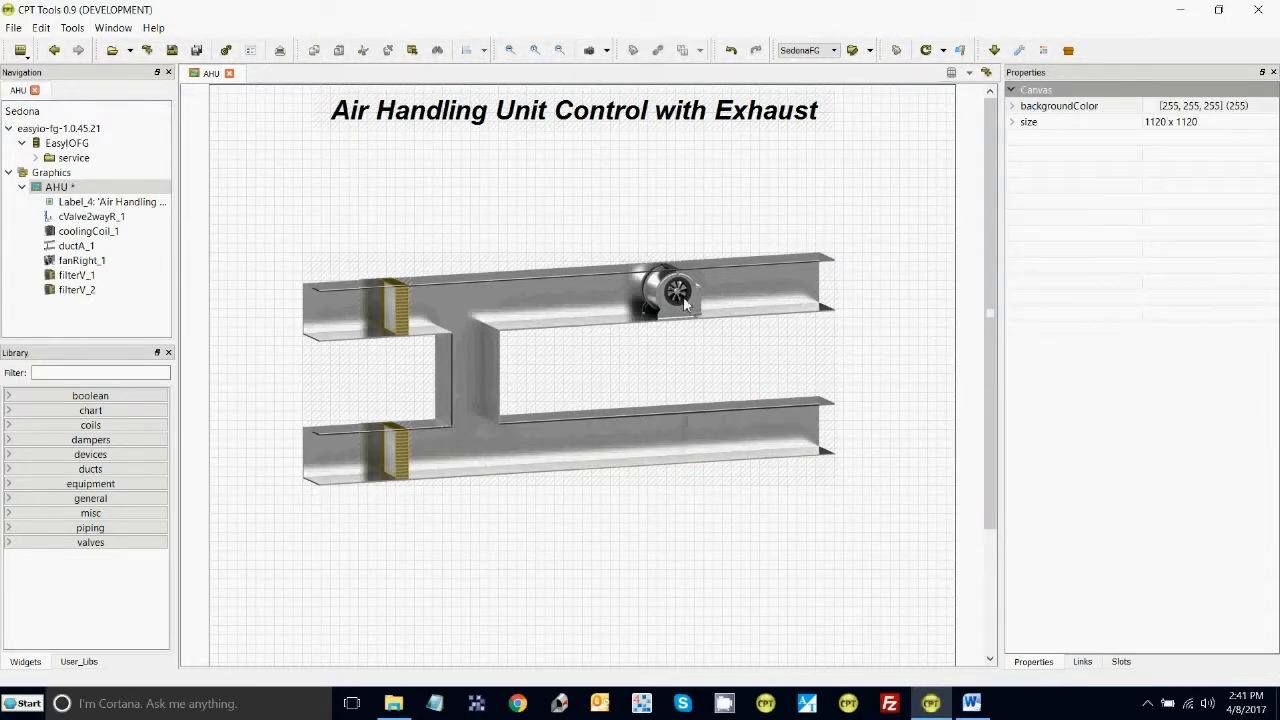
left_click(685, 303)
key("Delete")
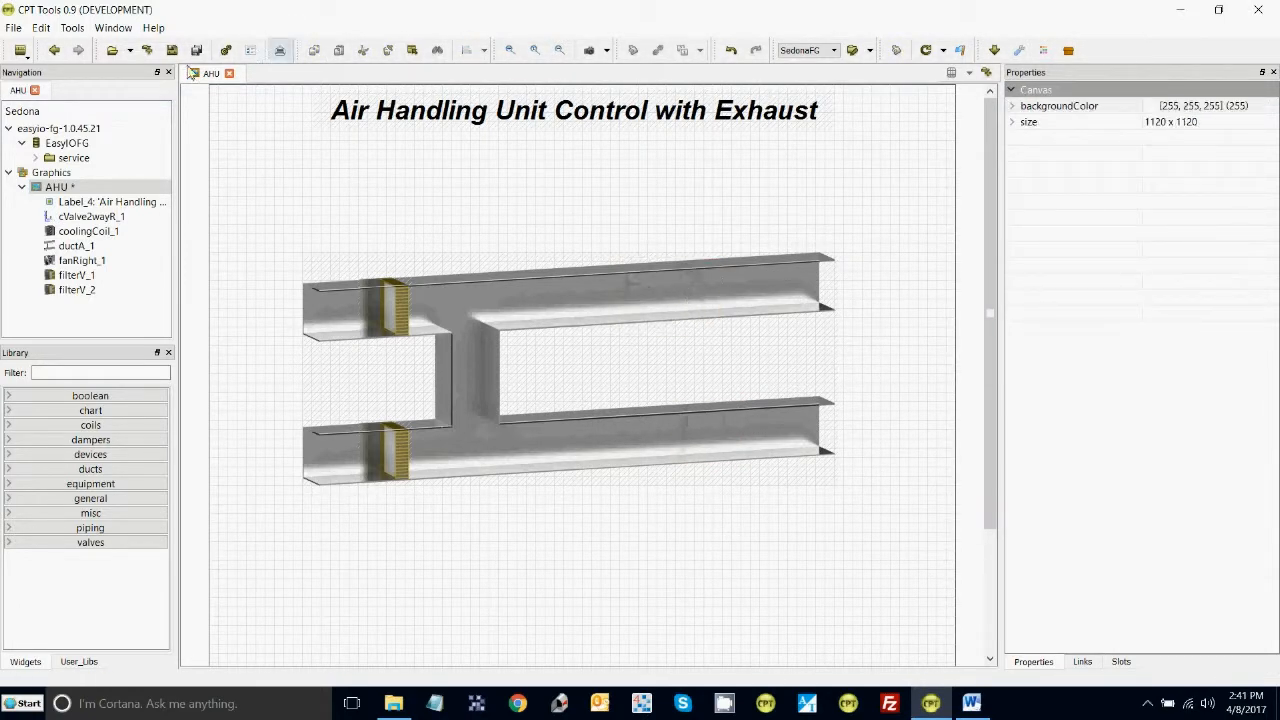
left_click(172, 50)
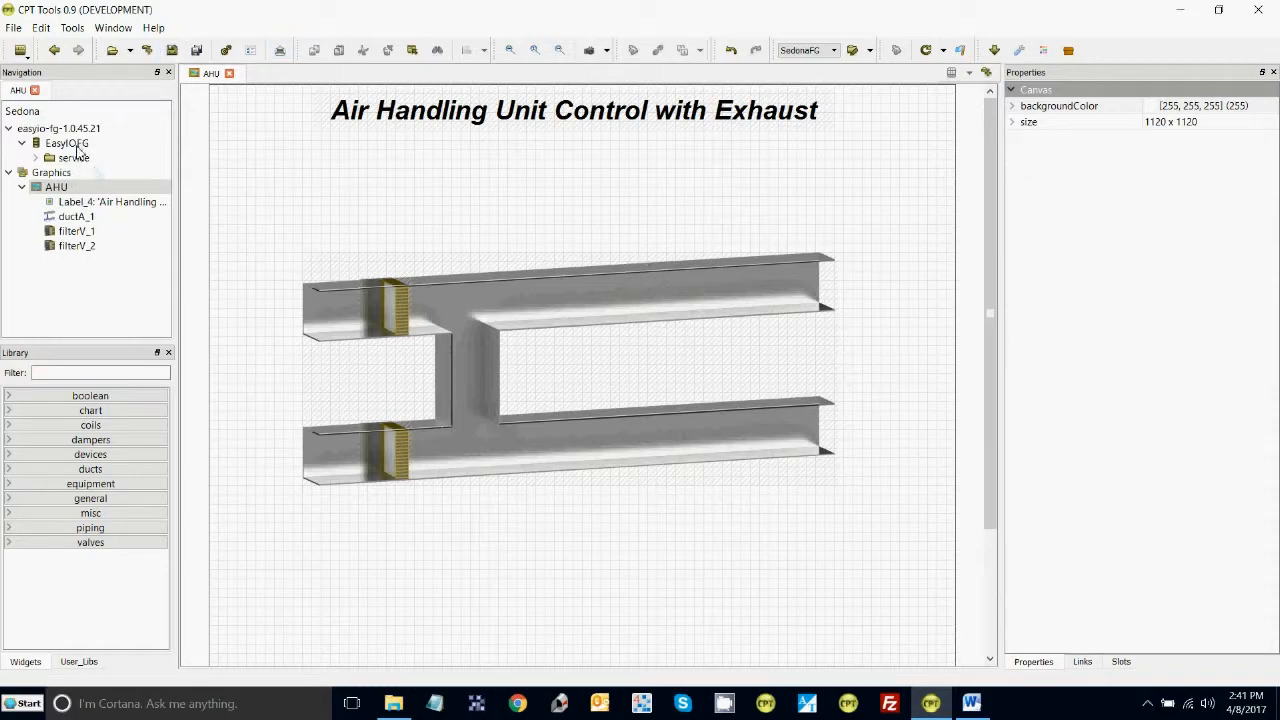
Open the EasyIOFG app workspace, and in the Word lab document find the section on creating a Sedona program in the Cool folder.
double_click(78, 147)
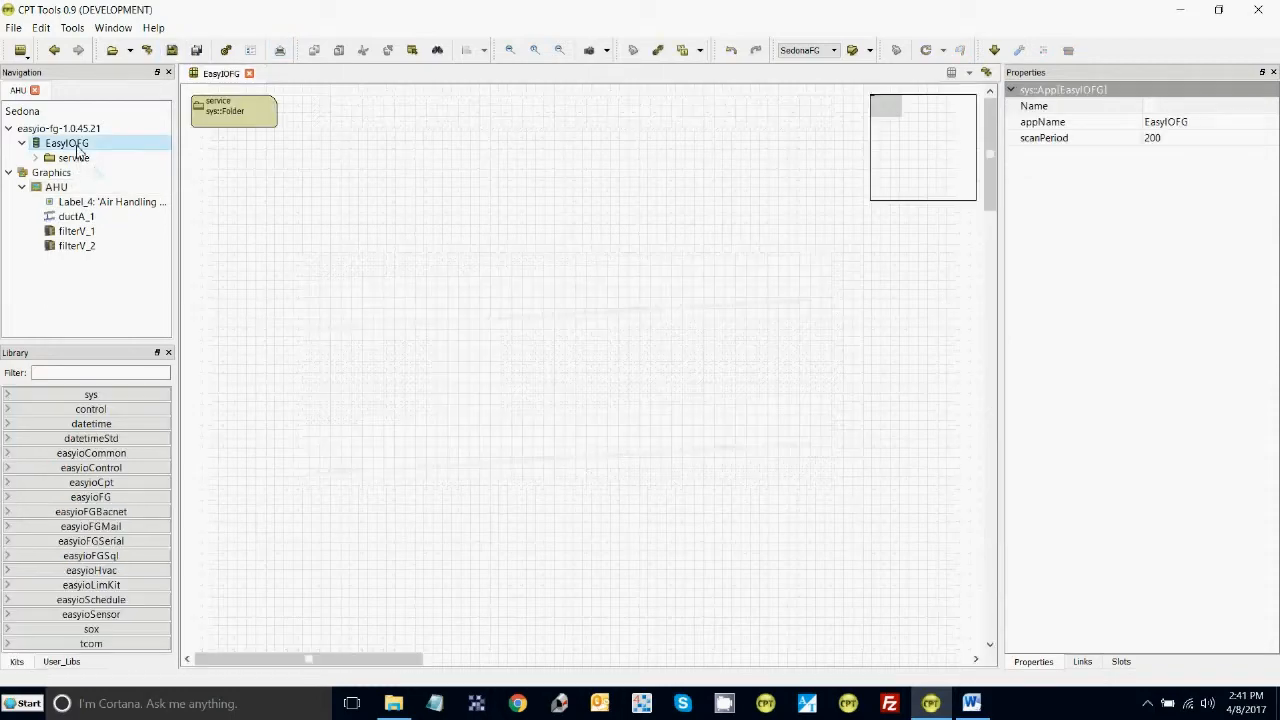
left_click(971, 704)
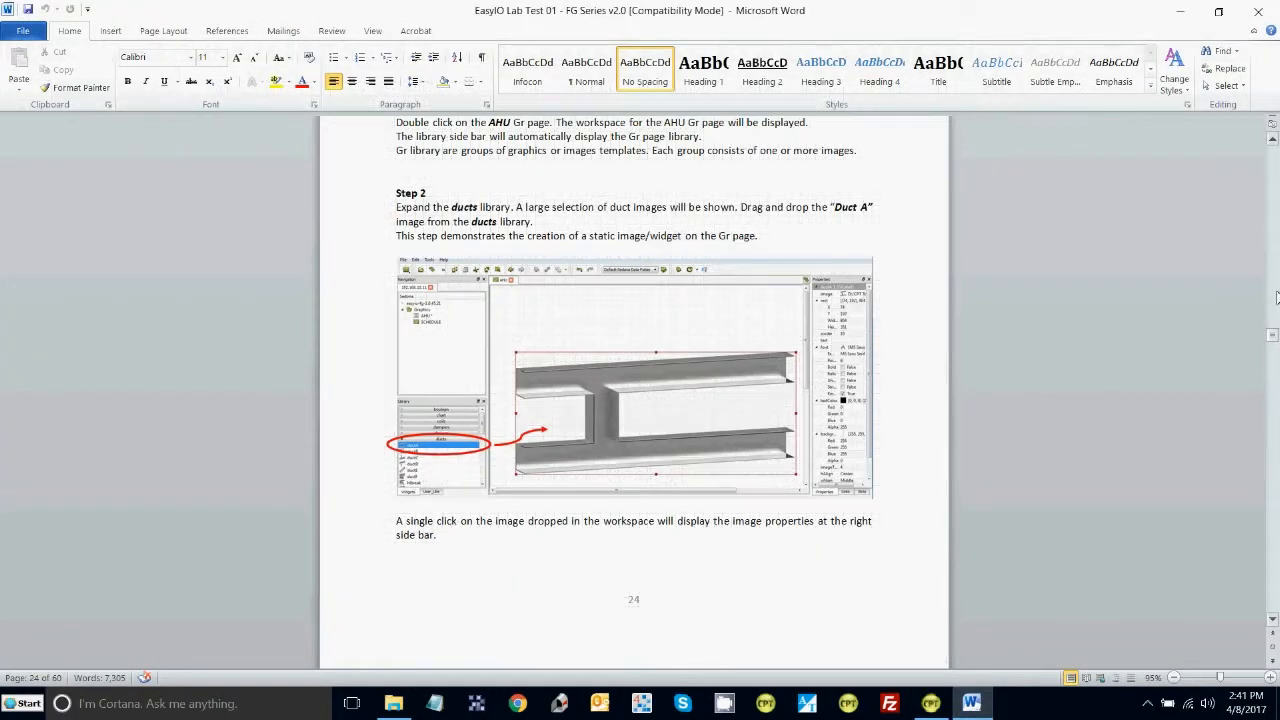
left_click(1270, 181)
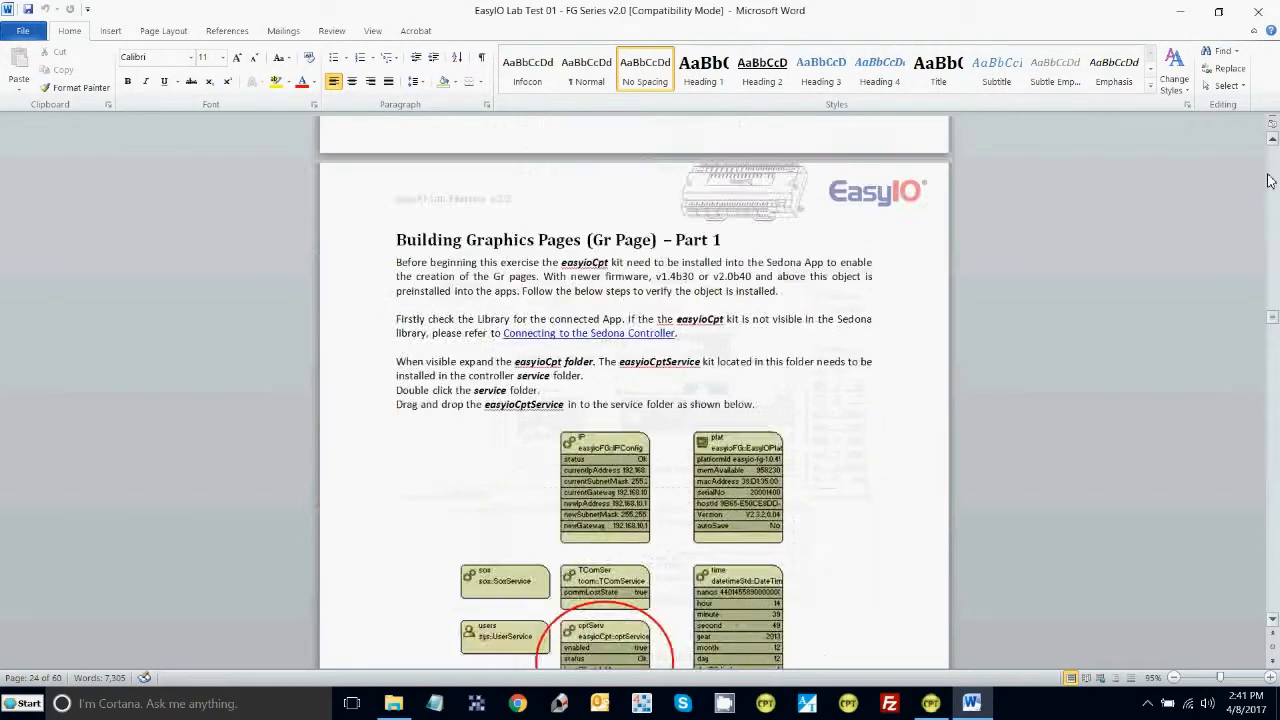
left_click(1270, 181)
left_click(1270, 181)
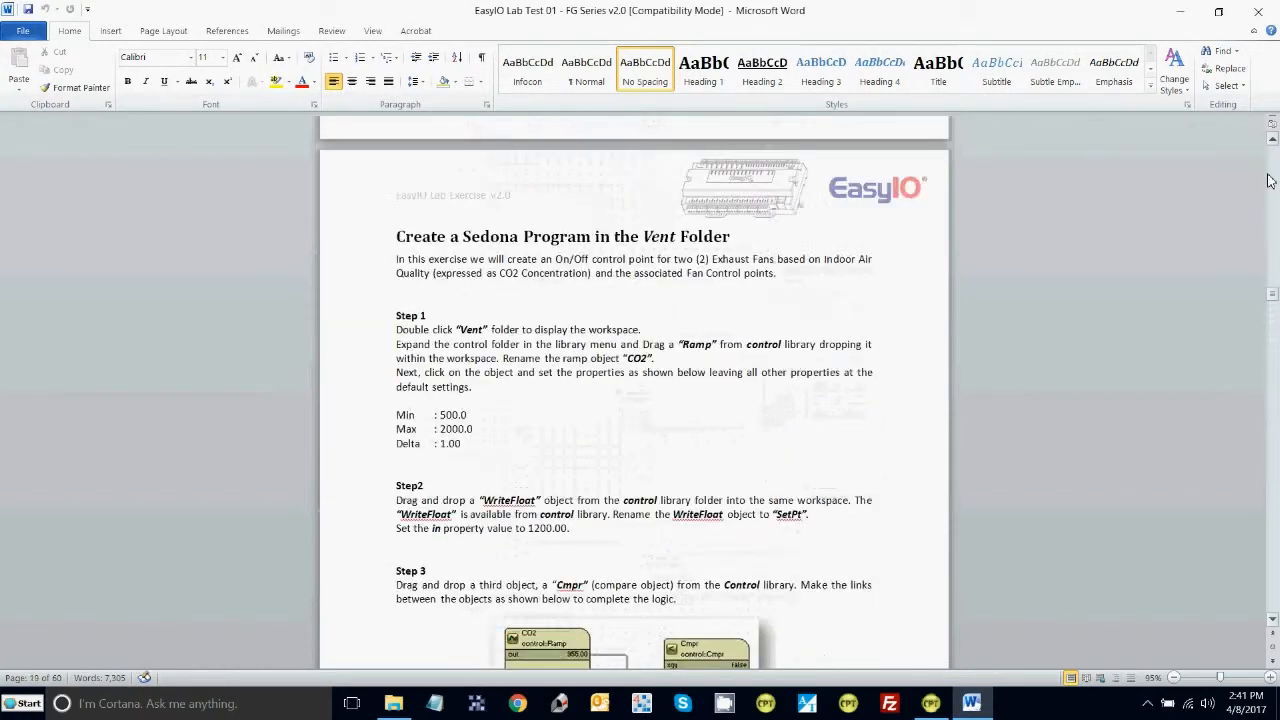
left_click(1270, 181)
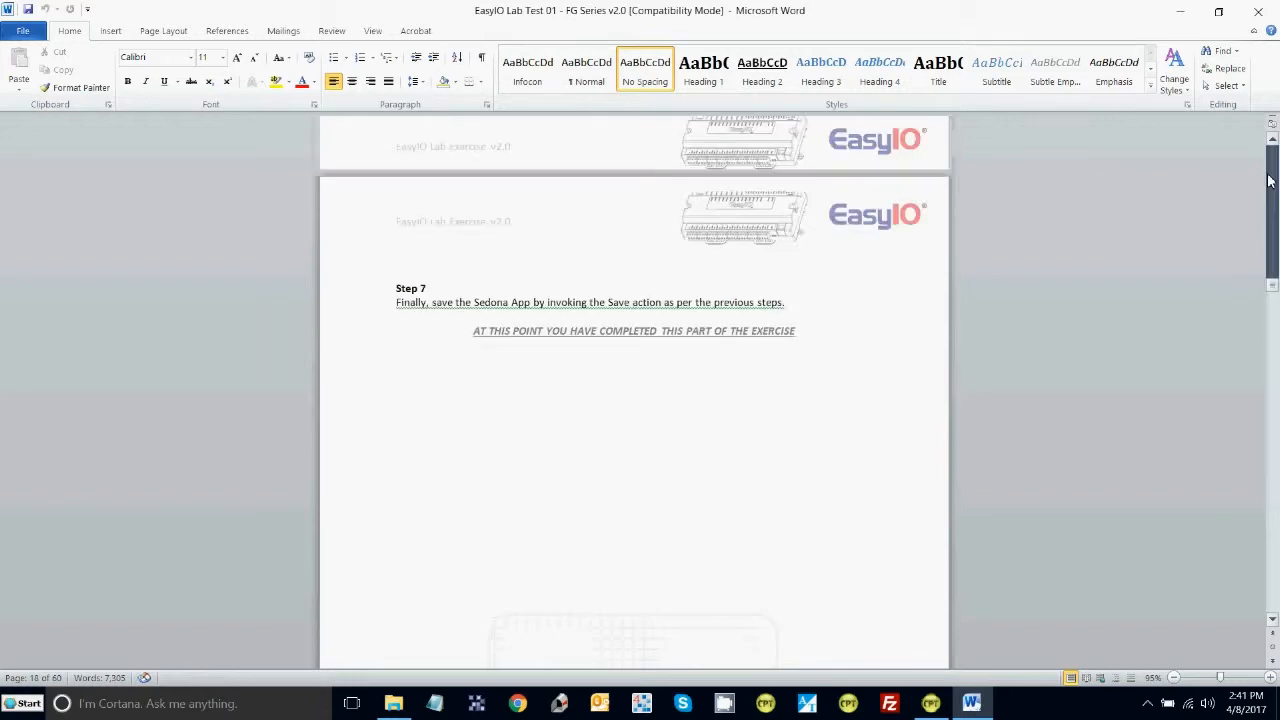
left_click(1270, 181)
left_click(1270, 181)
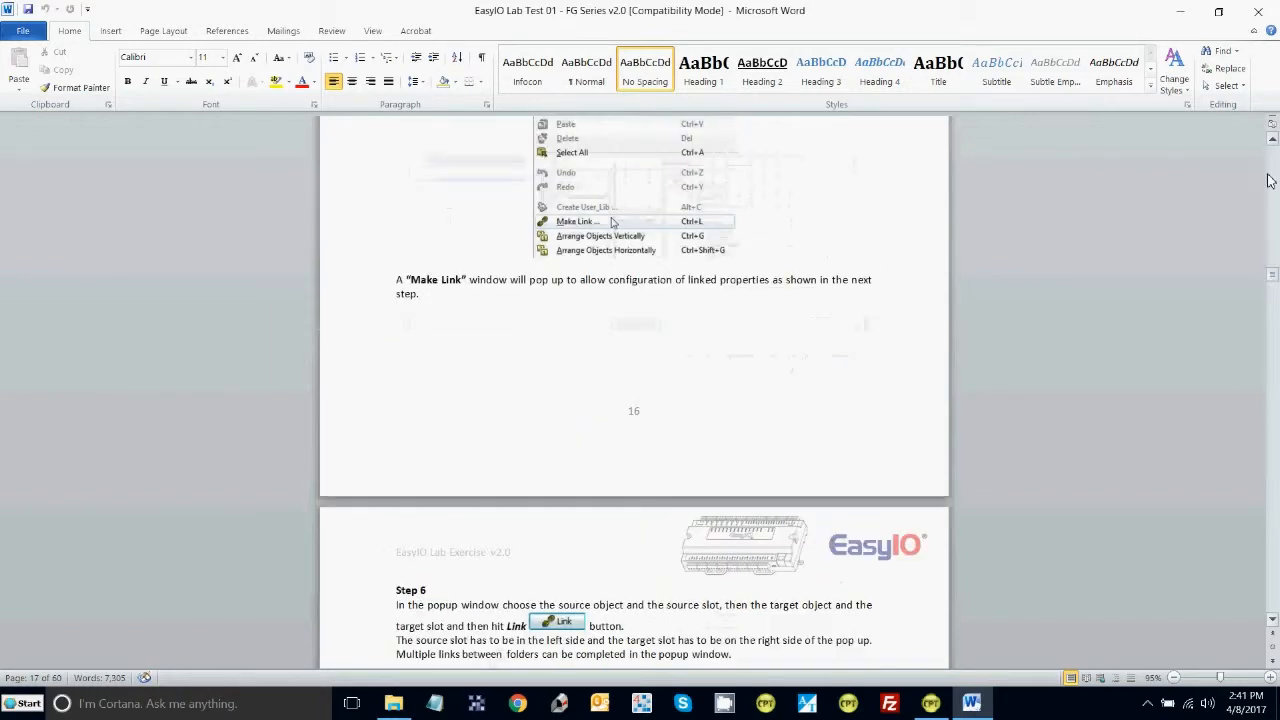
left_click(1270, 181)
left_click(1270, 181)
left_click(1270, 181)
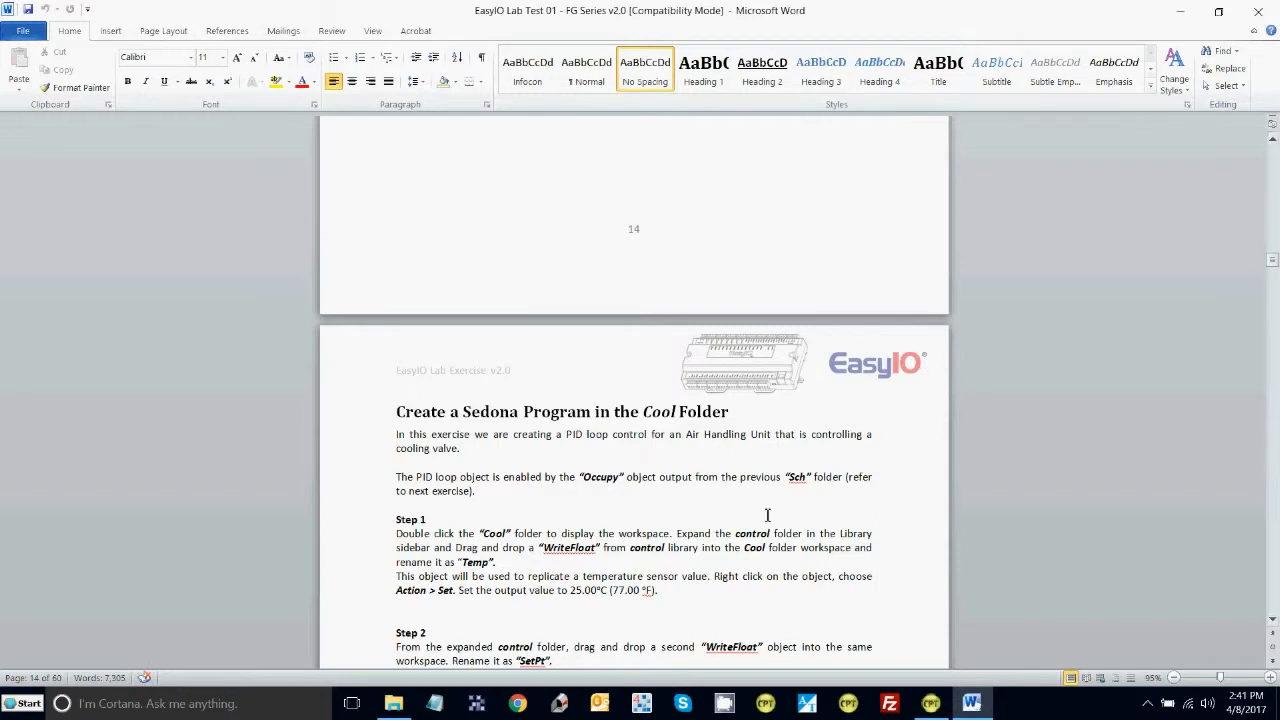
Switch back to CPT Tools, add a new folder to the EasyIOFG workspace and name it Cool.
left_click(931, 704)
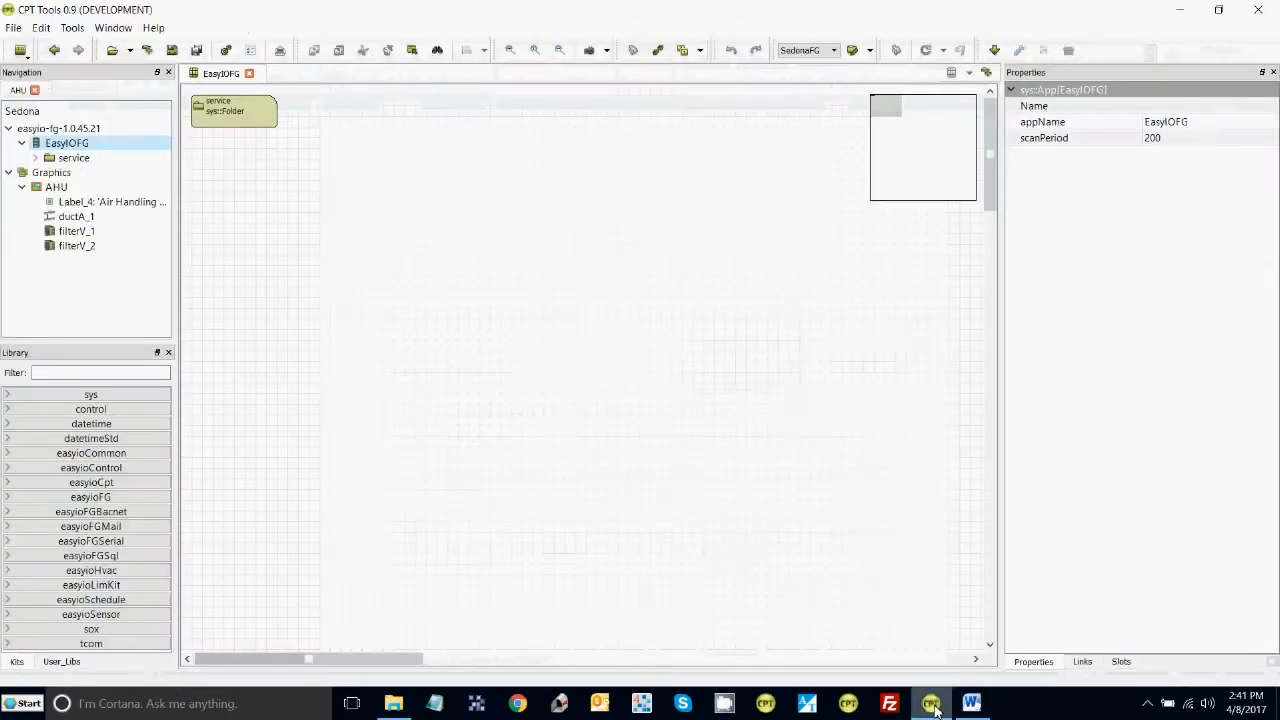
right_click(275, 167)
left_click(298, 172)
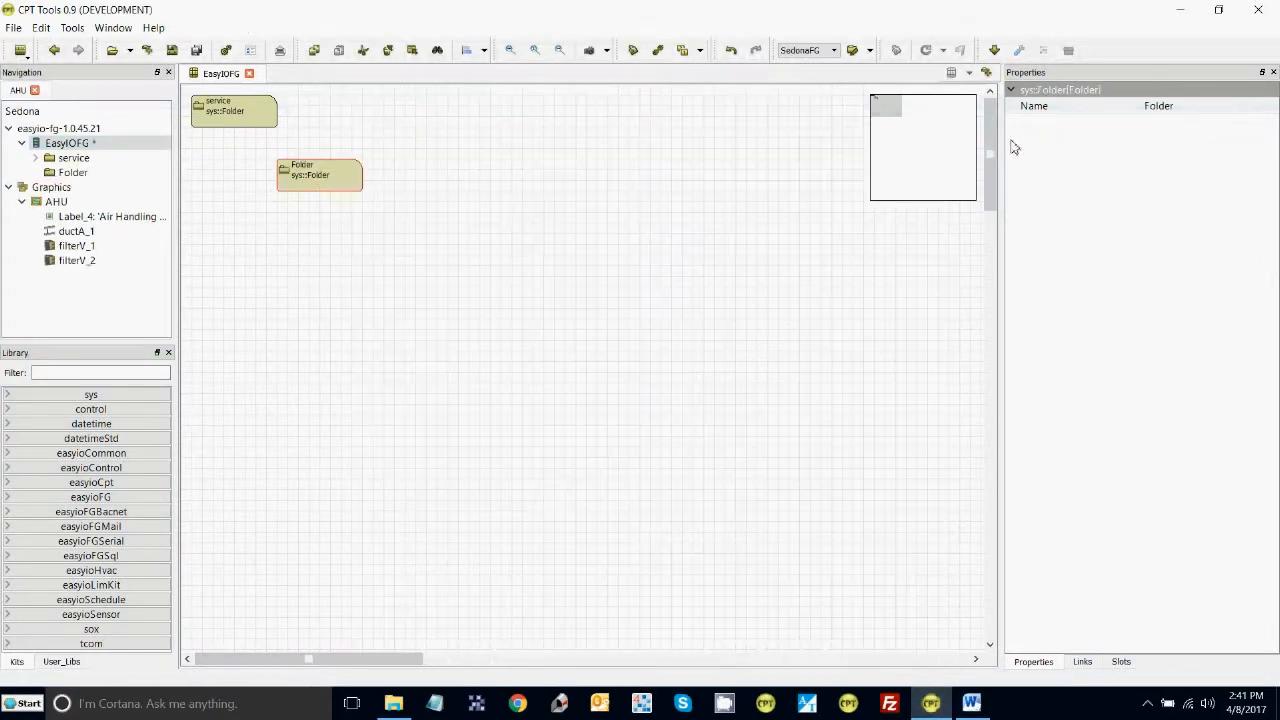
left_click(1176, 110)
type("C")
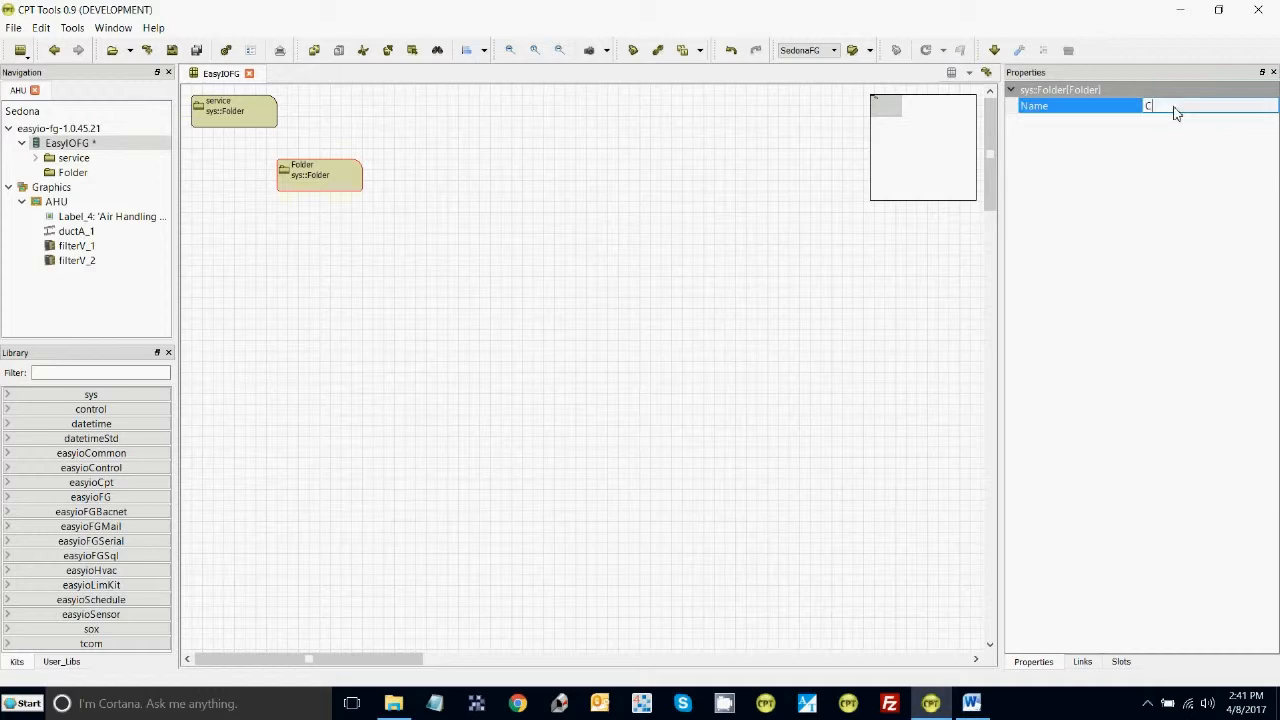
type("ool")
key("Return")
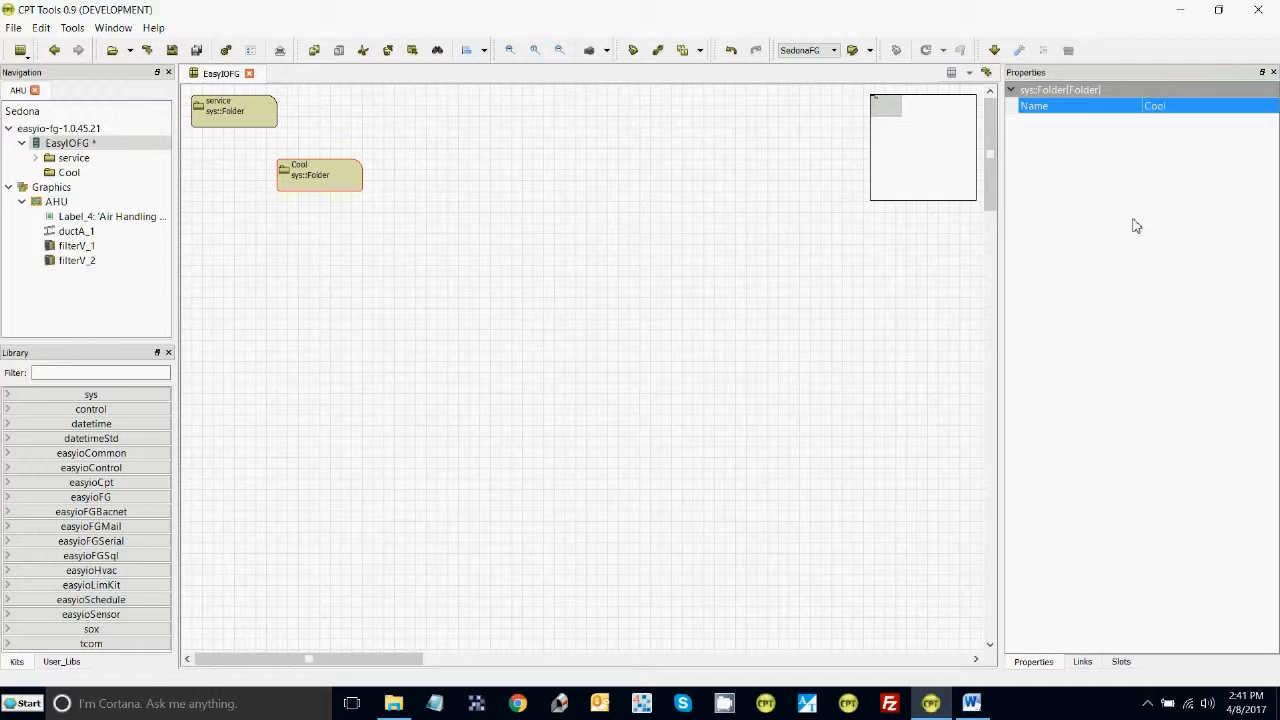
Recheck the lab's Cool folder instructions, add the CoolLogic user library from Training Examples inside the Cool folder, and save the app.
left_click(974, 705)
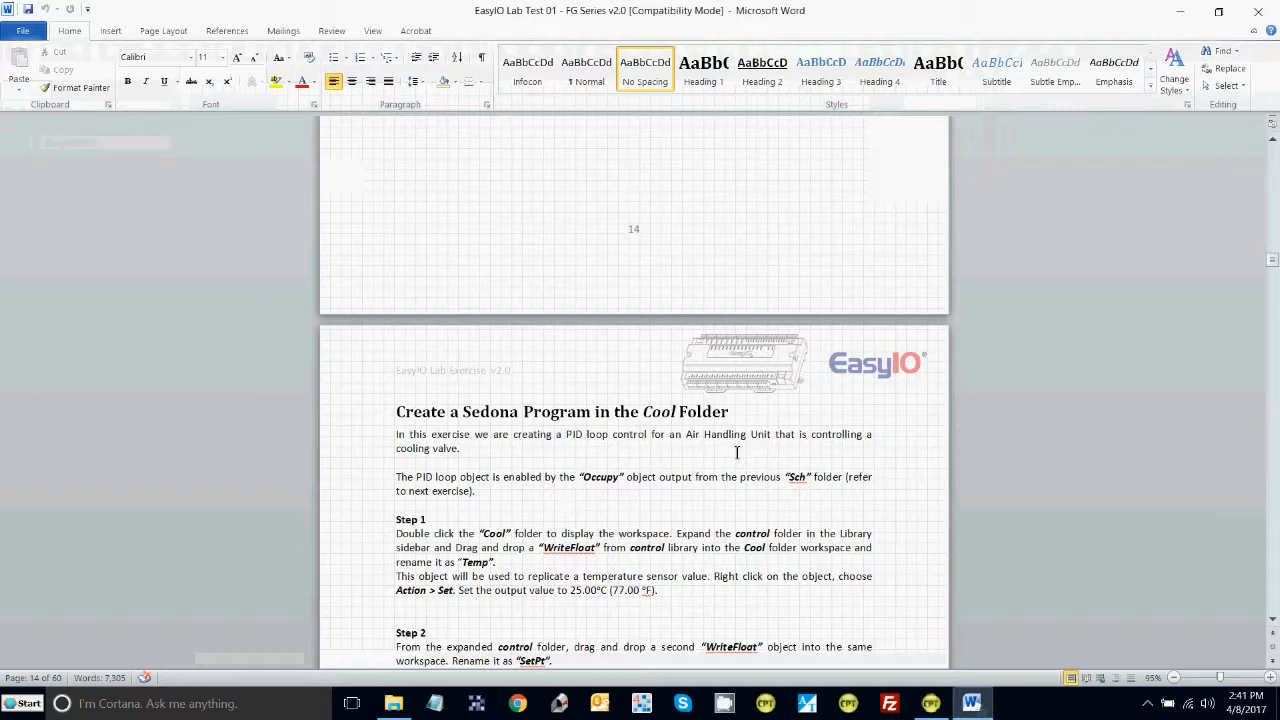
mouse_move(970, 705)
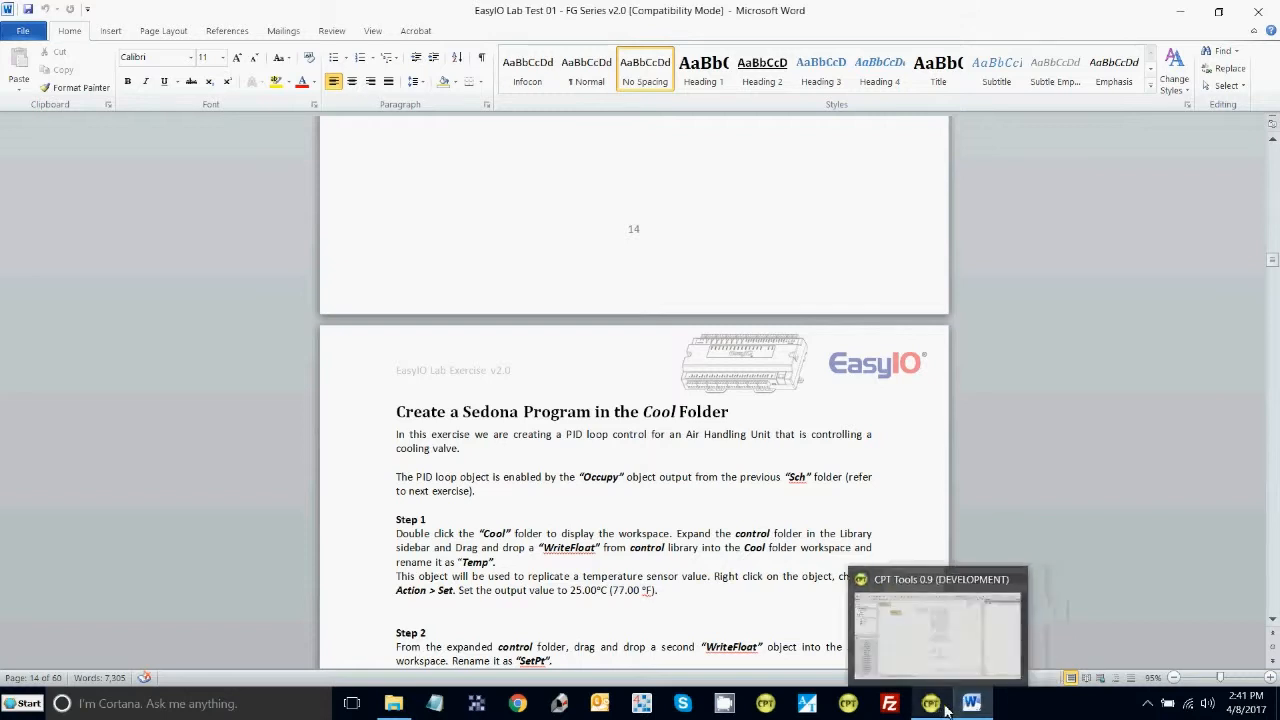
left_click(935, 704)
double_click(305, 172)
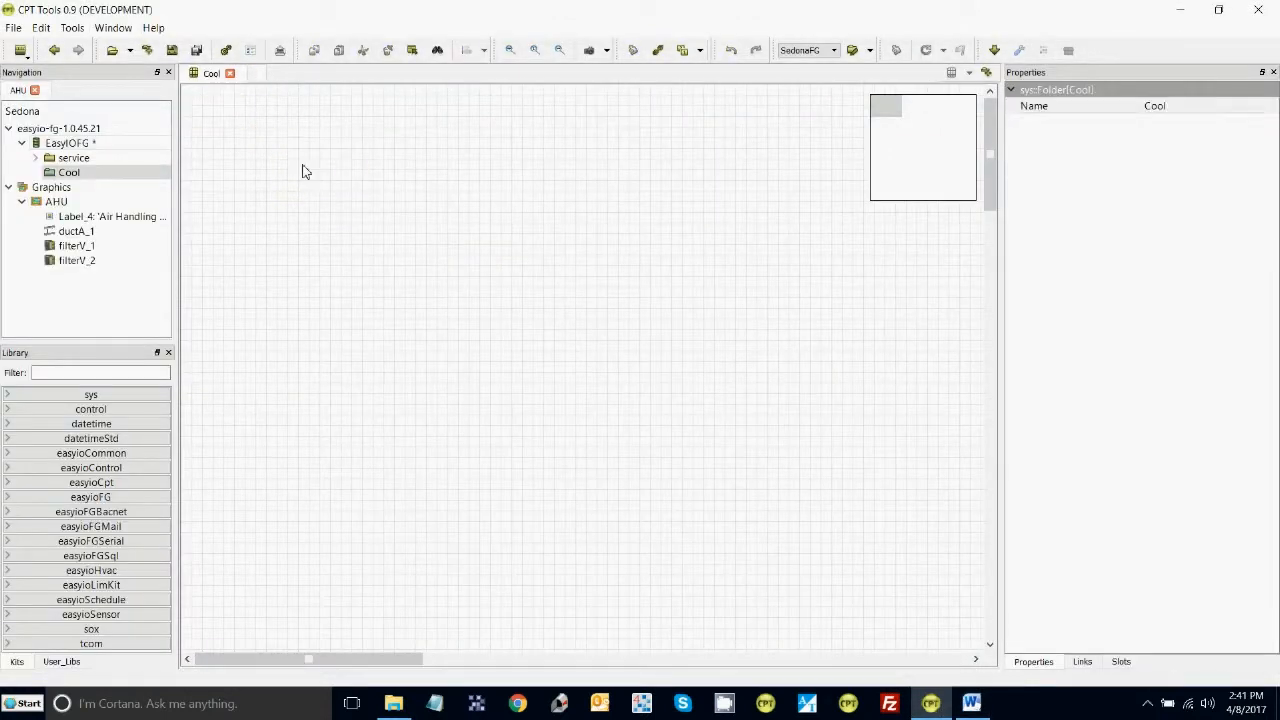
right_click(305, 172)
mouse_move(346, 222)
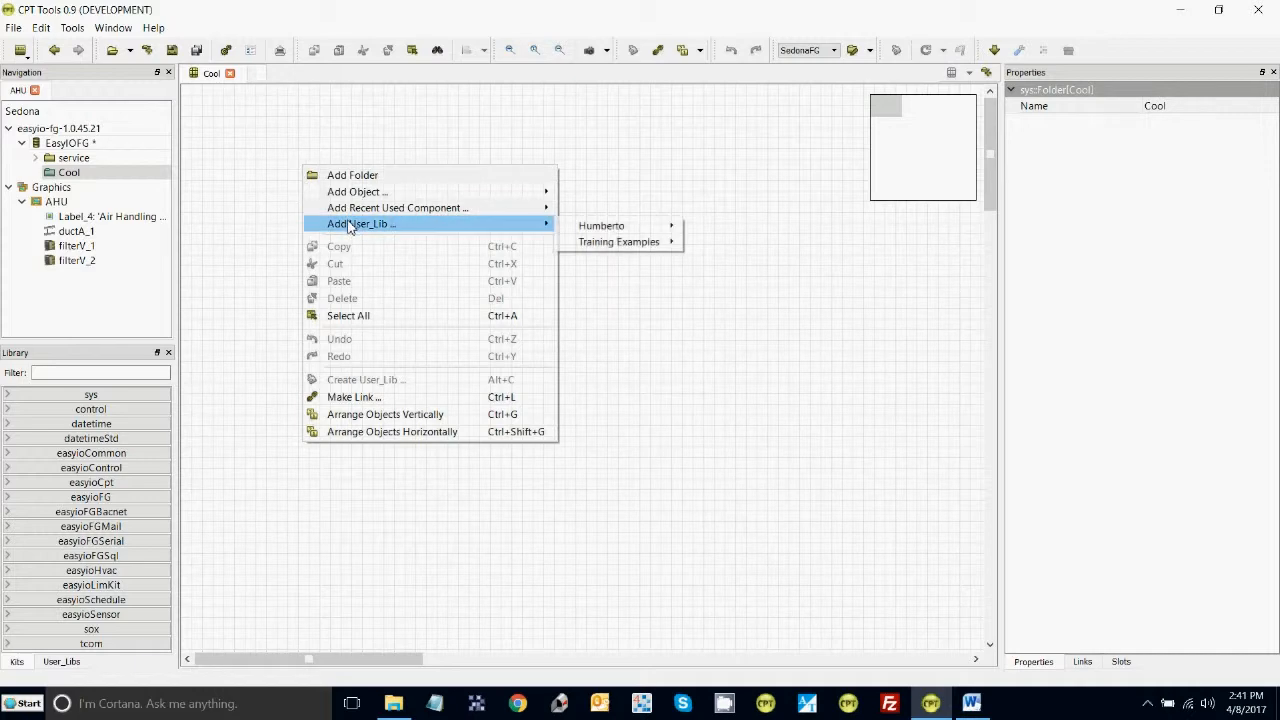
mouse_move(668, 243)
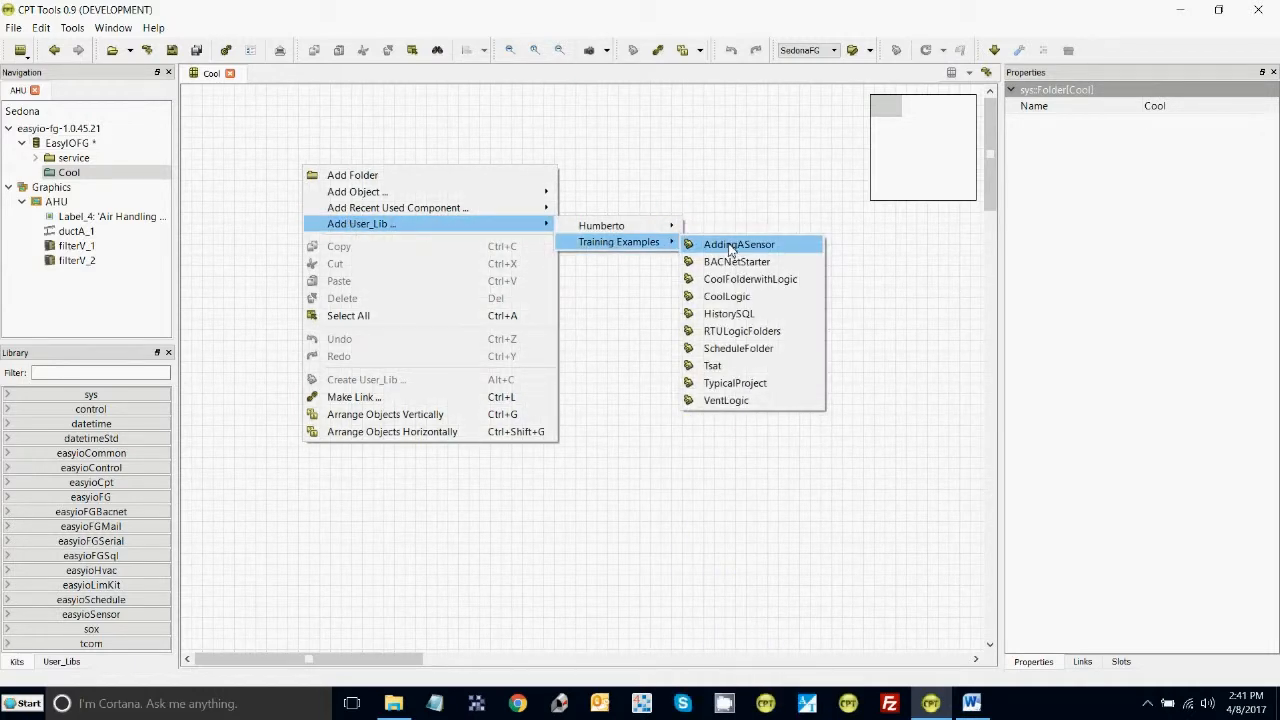
left_click(727, 297)
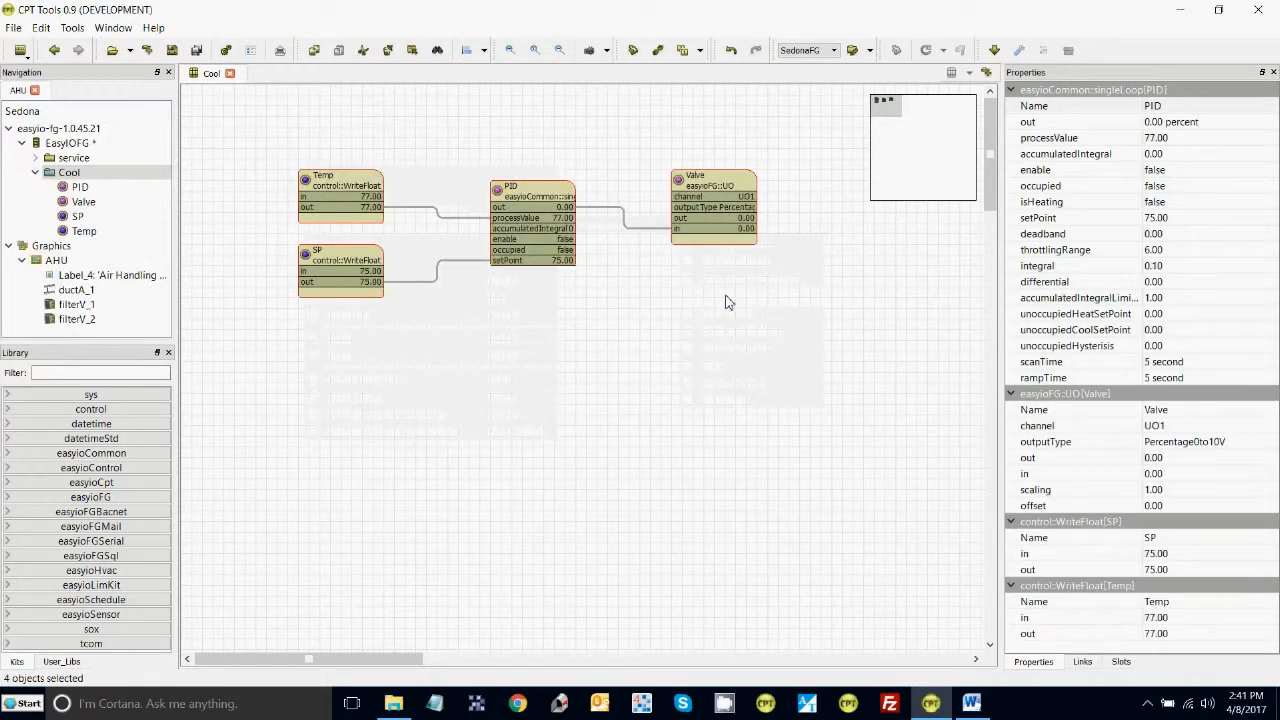
left_click(172, 51)
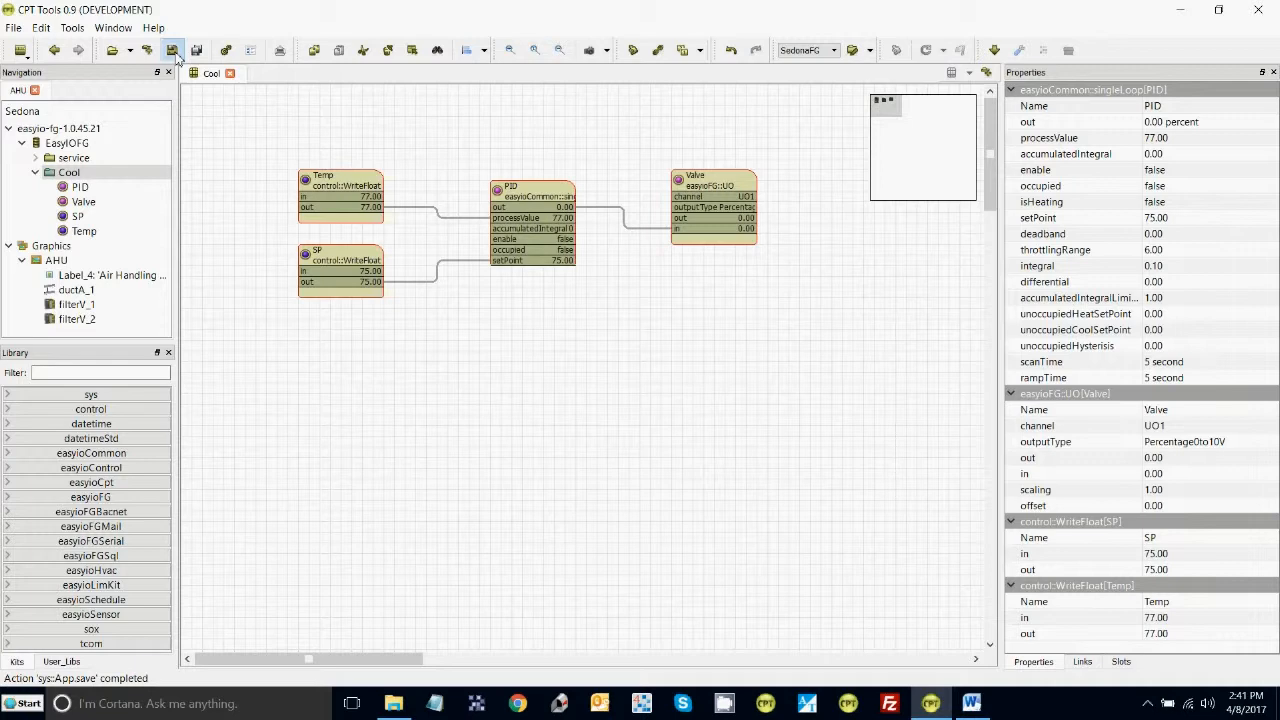
Open the EasyIOFG workspace and add the ScheduleFolder user library from Training Examples below the Cool folder.
double_click(66, 143)
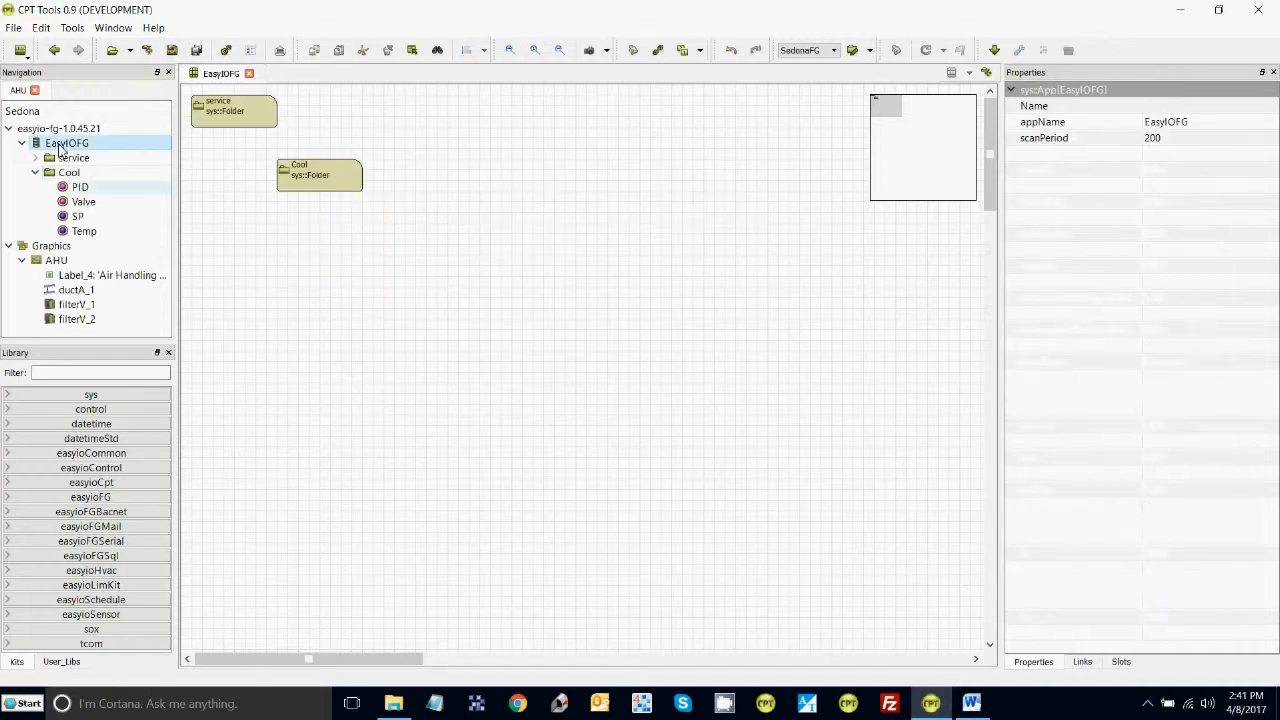
right_click(314, 222)
mouse_move(381, 243)
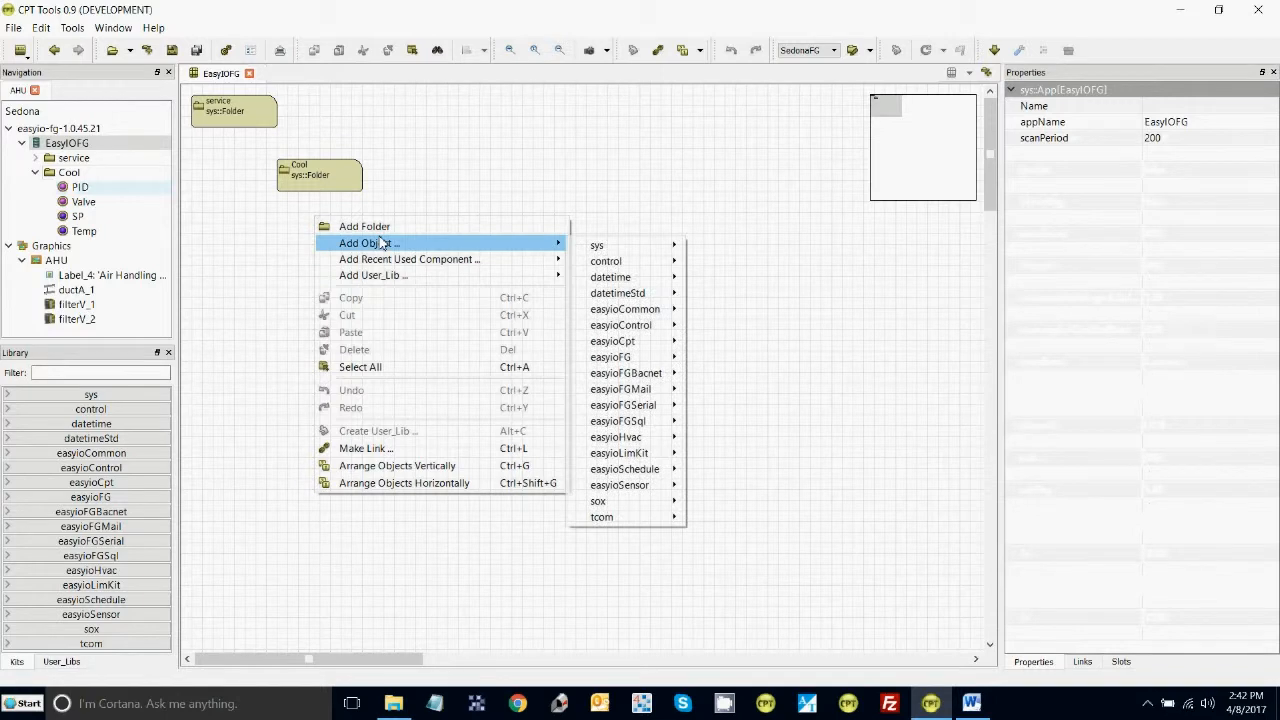
mouse_move(383, 275)
mouse_move(612, 290)
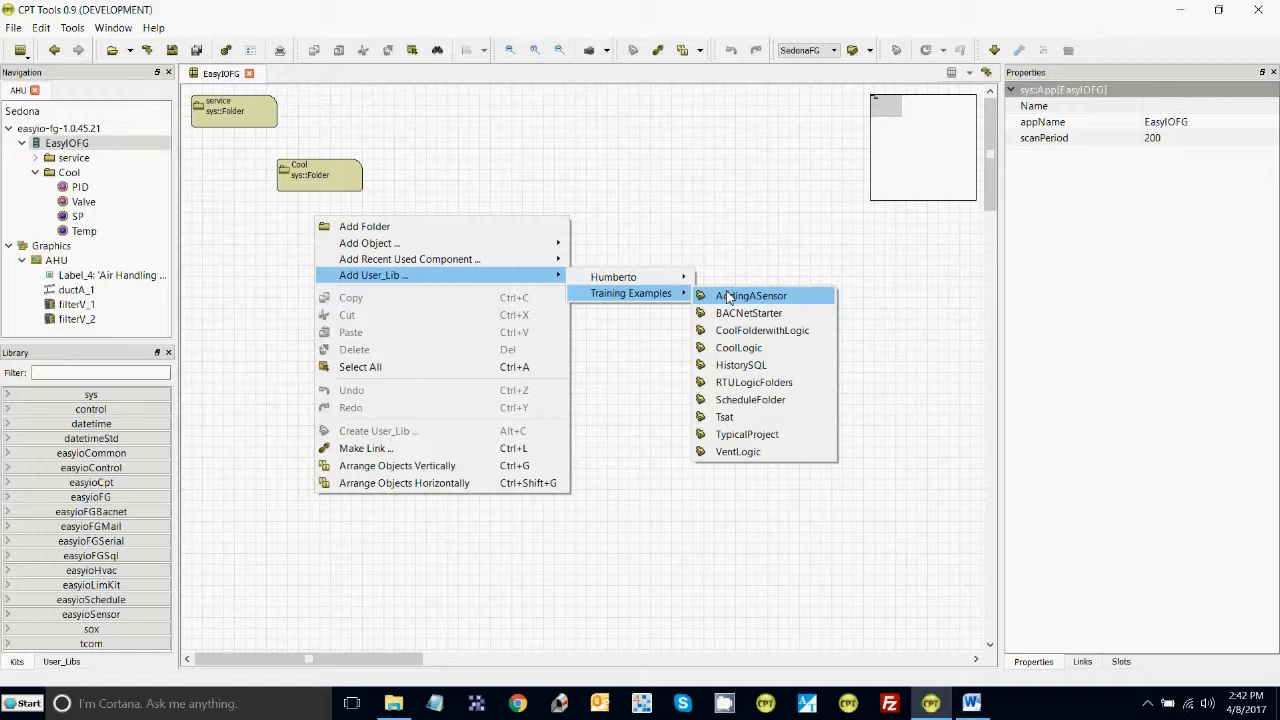
left_click(728, 401)
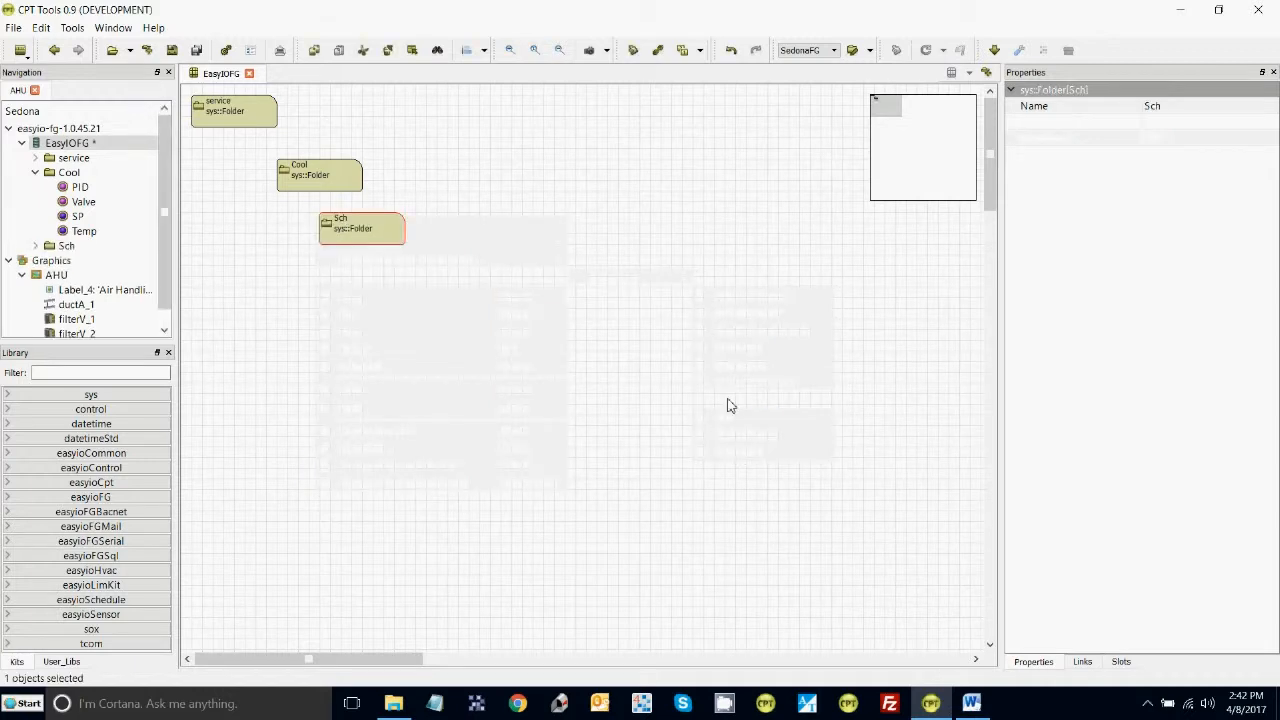
Open the Sch folder and try to set the Enable schedule's MonSchedule1 to 0700-1.
double_click(362, 226)
left_click(362, 198)
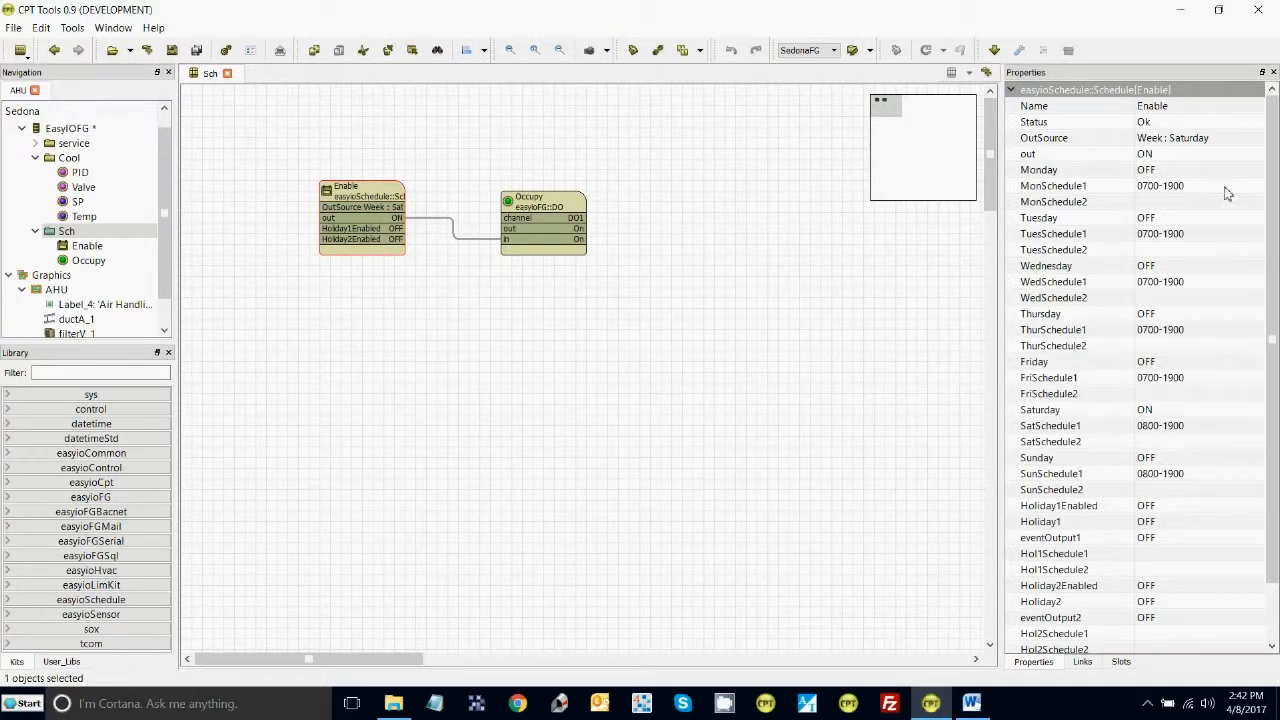
left_click(1172, 186)
left_click(1187, 186)
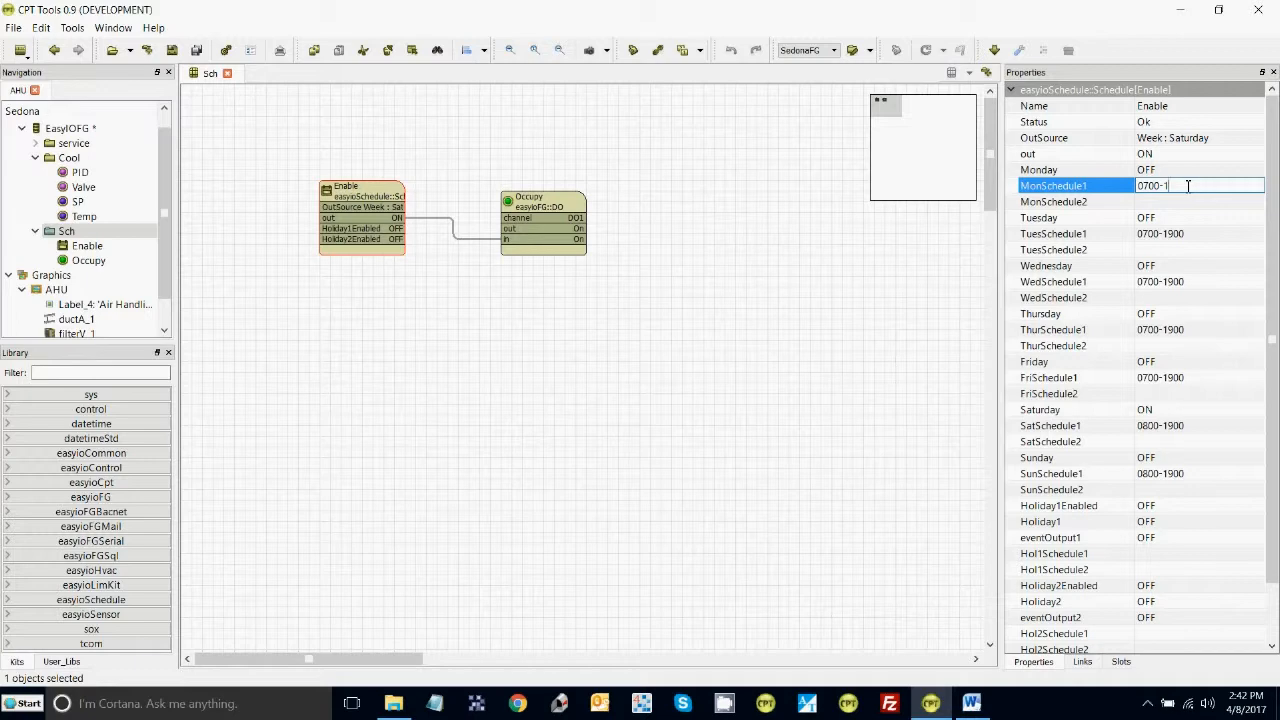
key("Return")
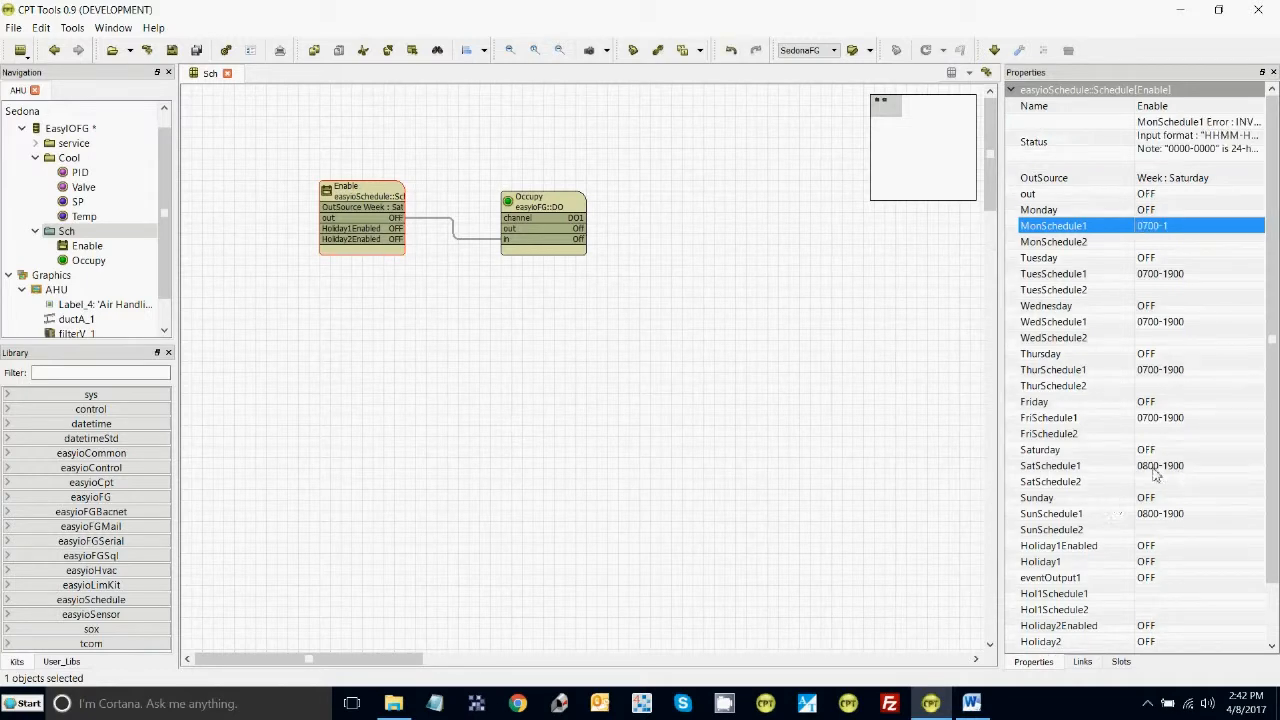
left_click(1154, 470)
Set the Enable schedule's MonSchedule1 to 0700-1900.
left_click(1172, 228)
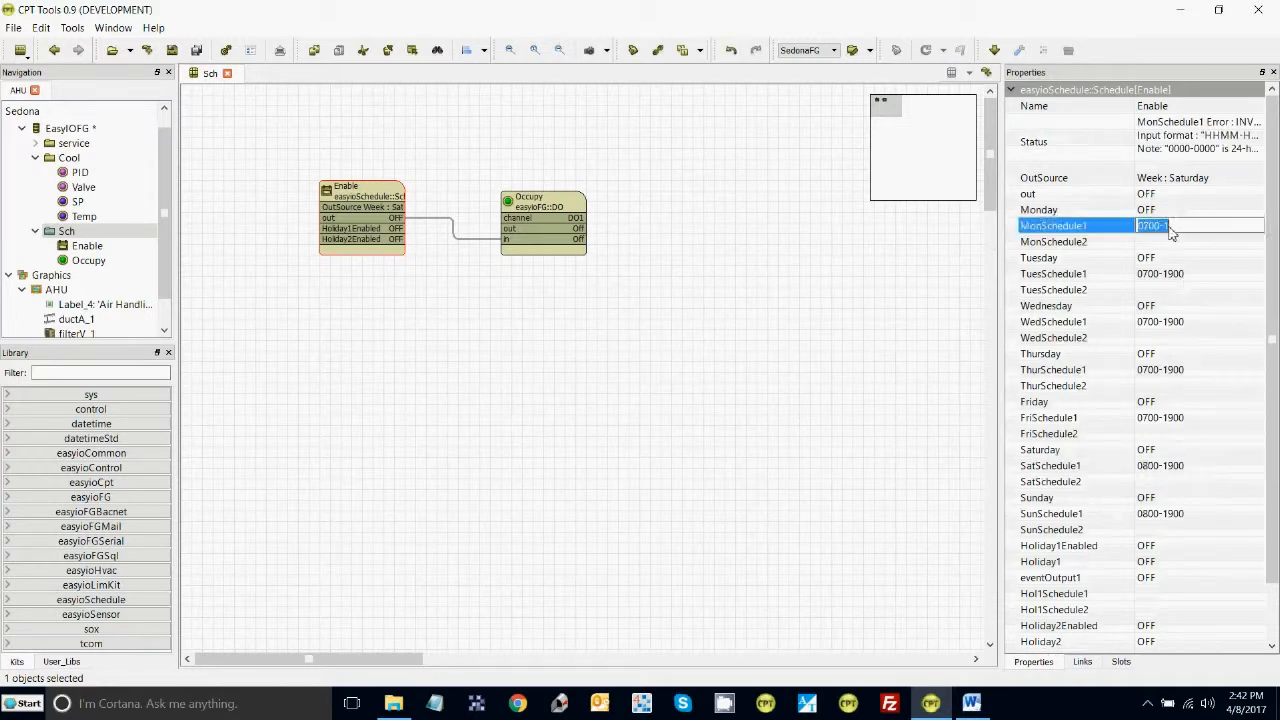
left_click(1172, 229)
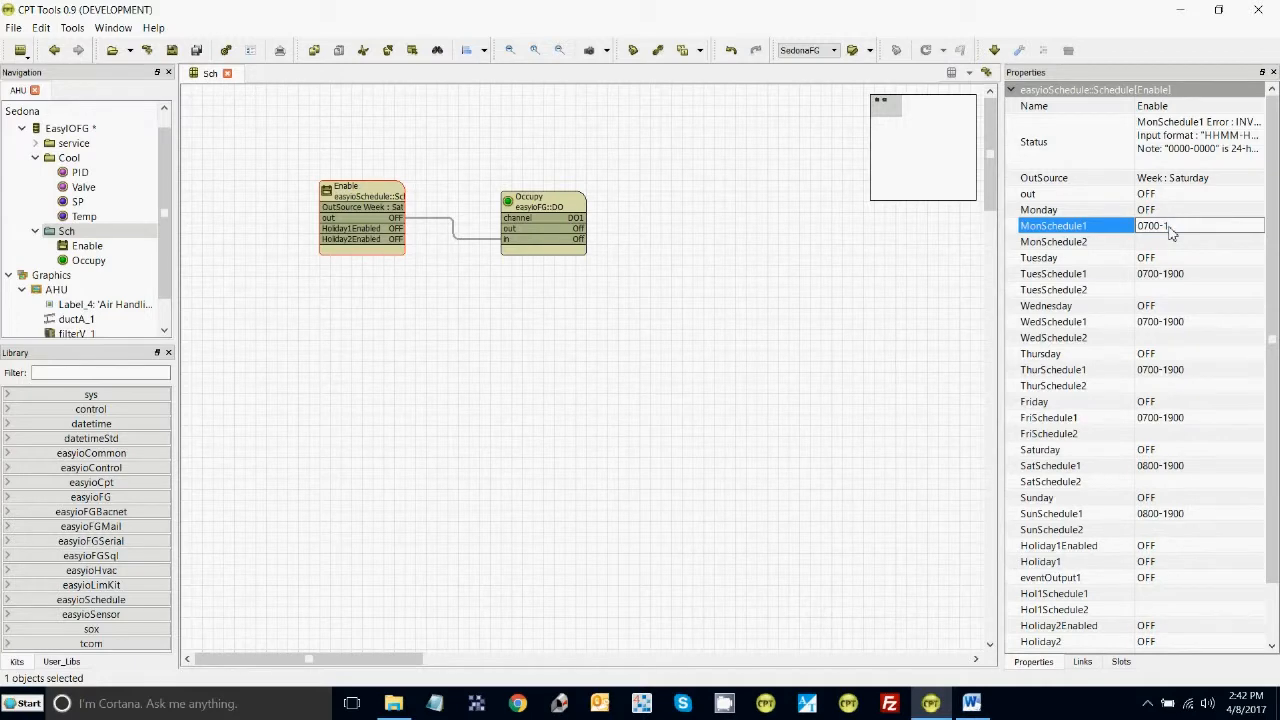
type("900")
left_click(1178, 276)
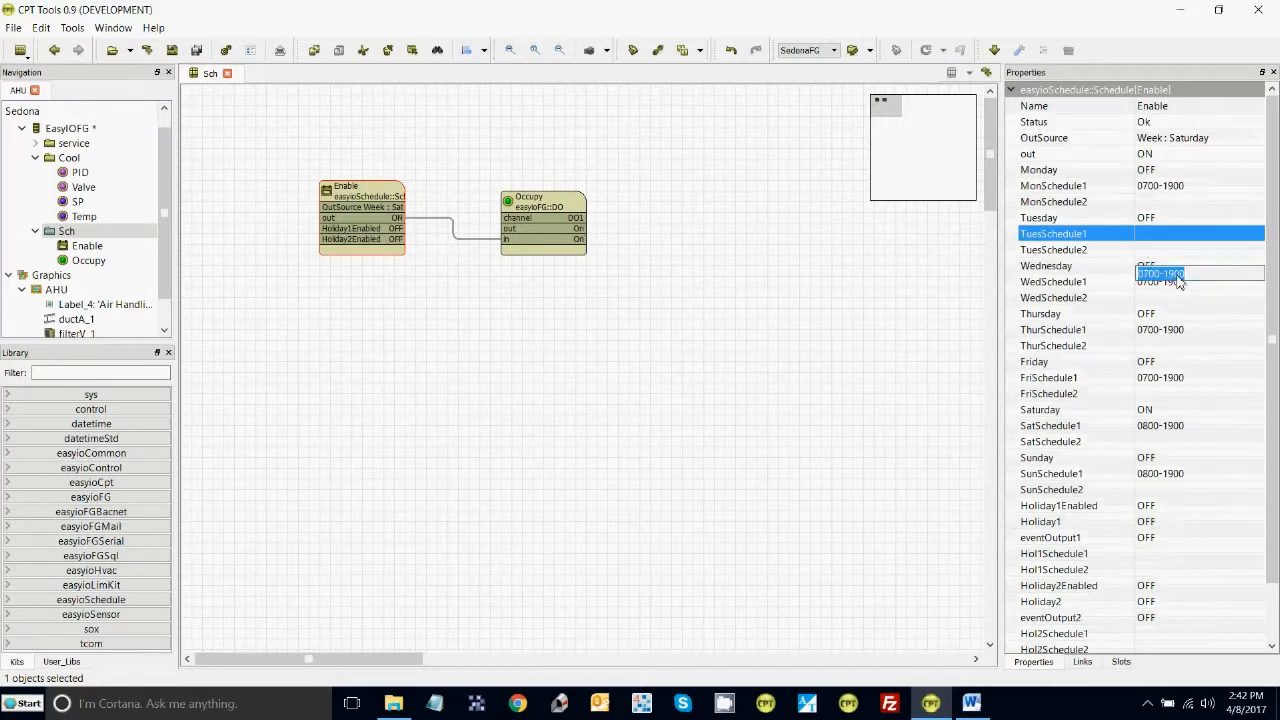
Open the service folder's time component and save the new date and time, 2017/04/08 14:42, with time zone America/Los_Angeles.
double_click(72, 146)
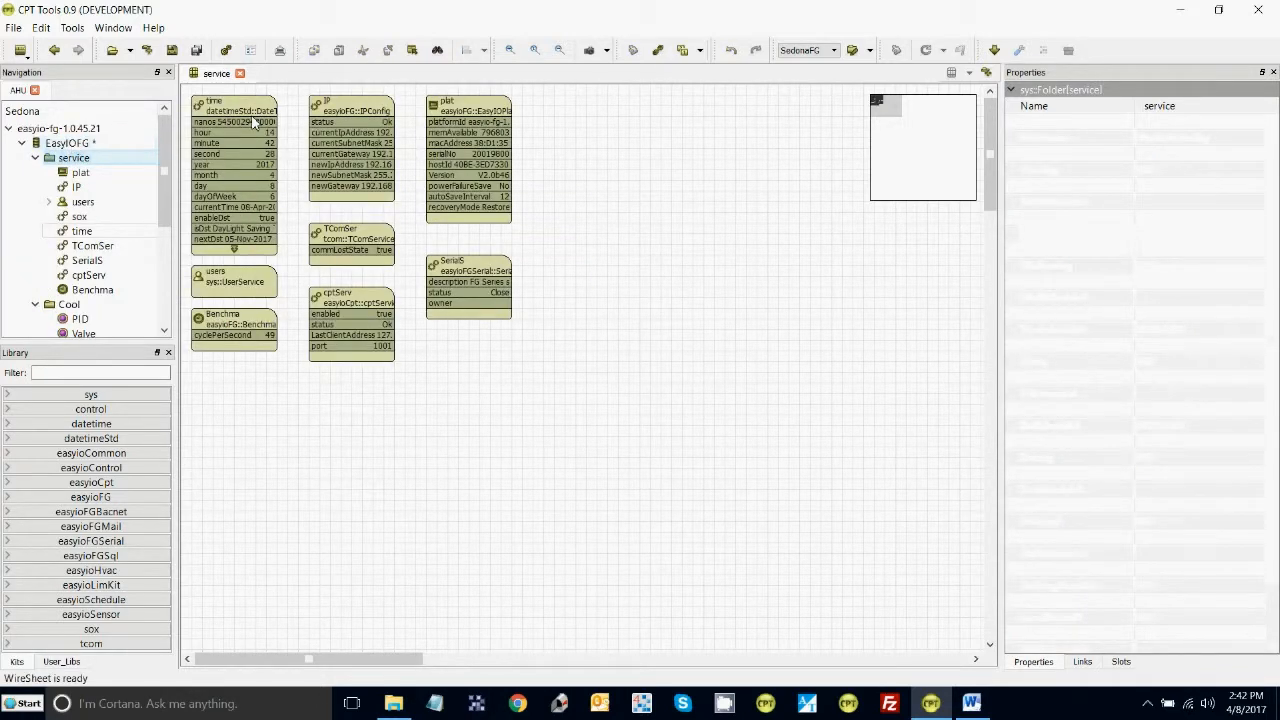
double_click(255, 121)
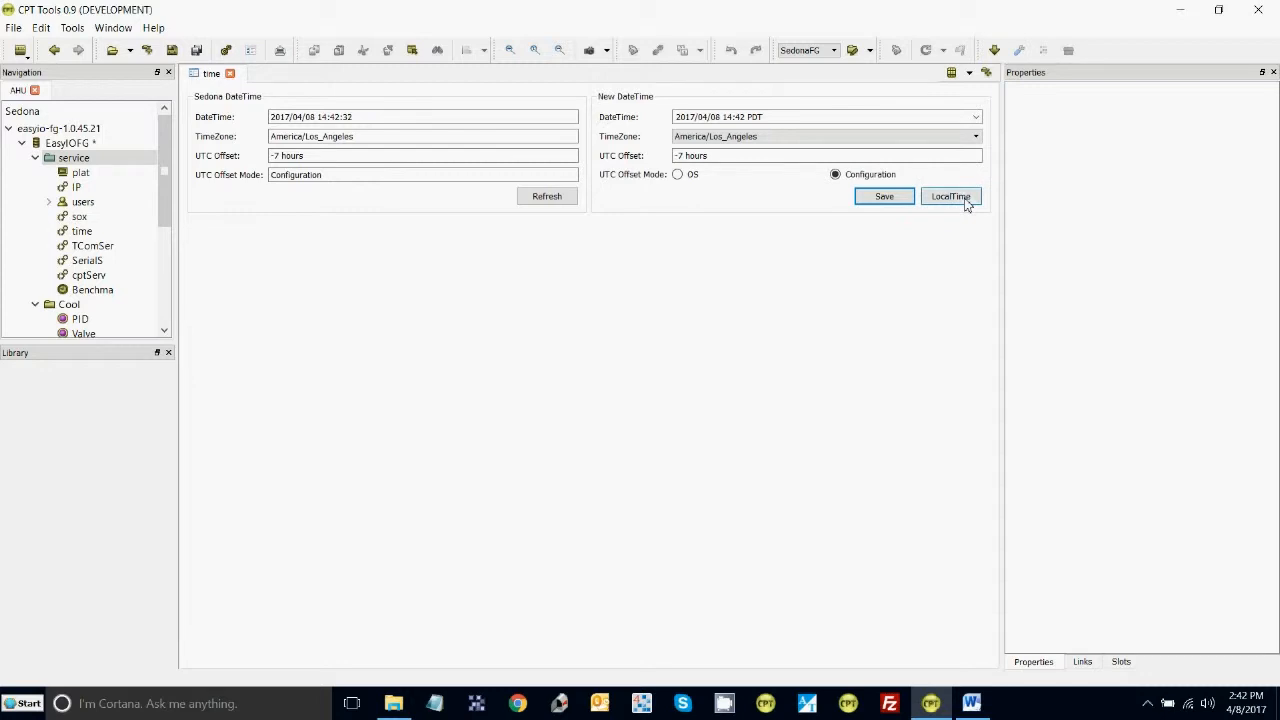
left_click(895, 201)
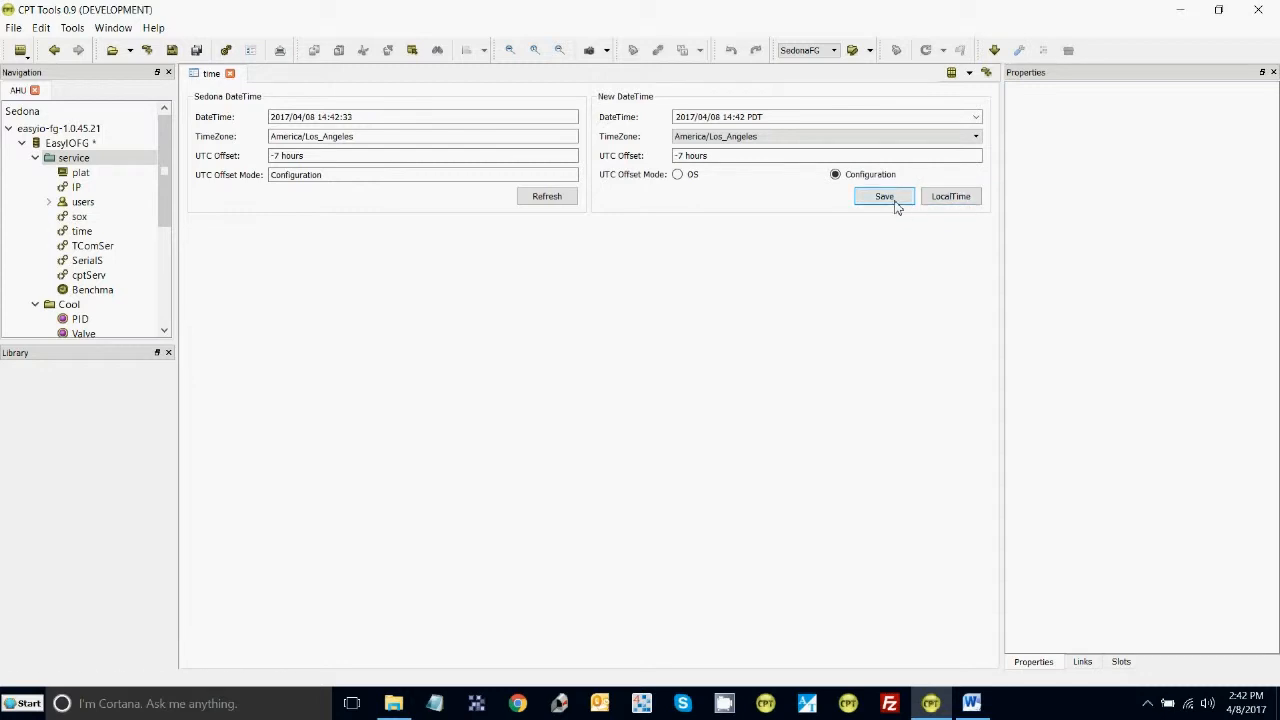
left_click(60, 164)
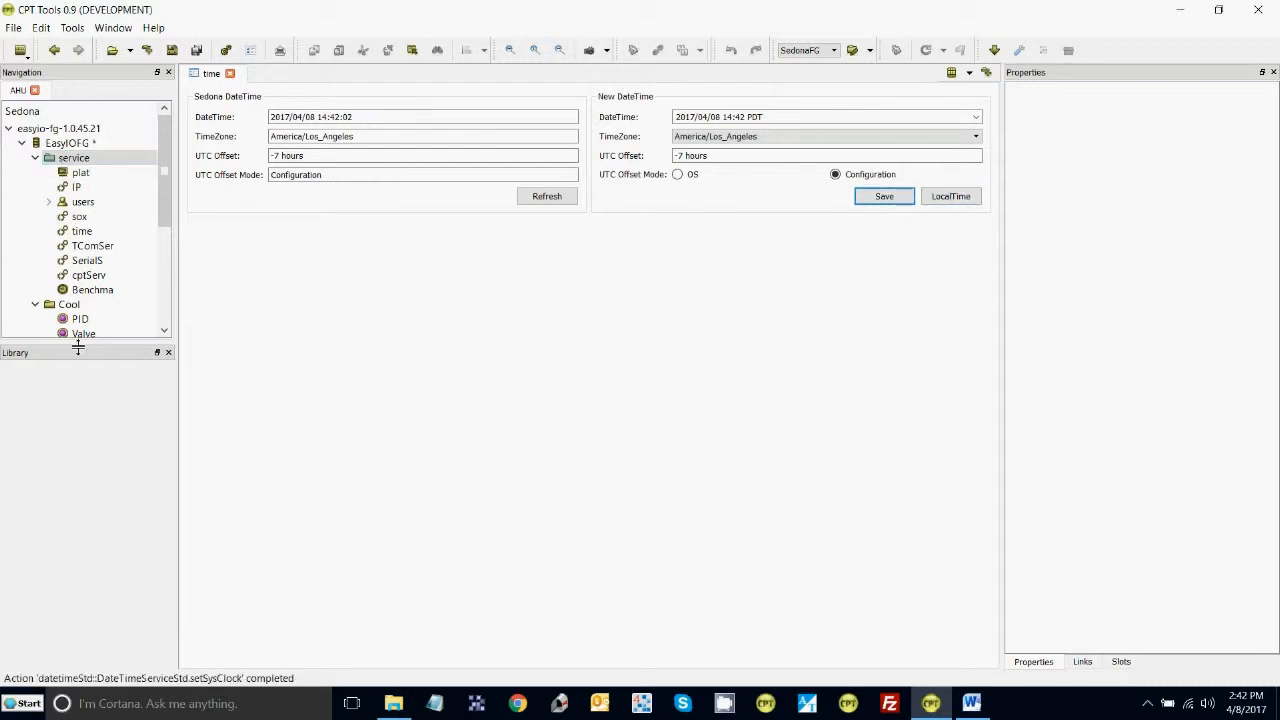
Return to the Sch folder and set the Enable schedule's SatSchedule1 to 0800-1200.
left_click(36, 306)
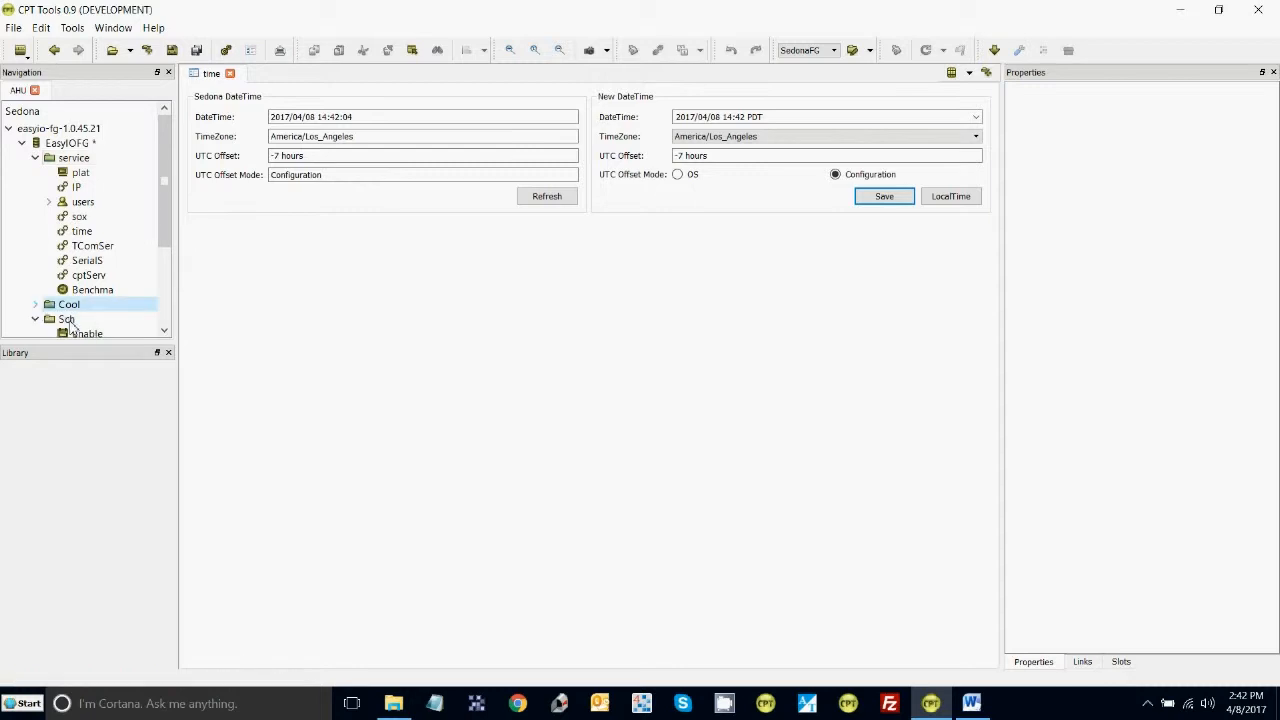
double_click(62, 318)
left_click(363, 197)
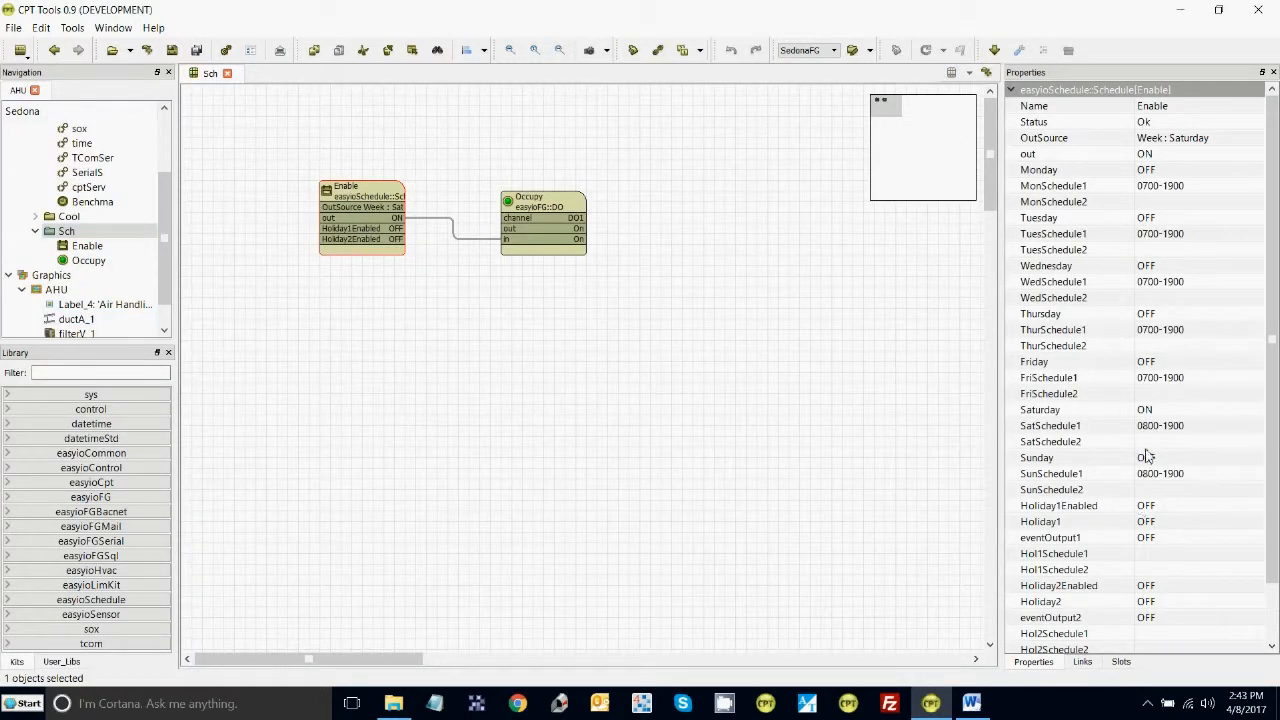
left_click(1182, 427)
left_click(1183, 427)
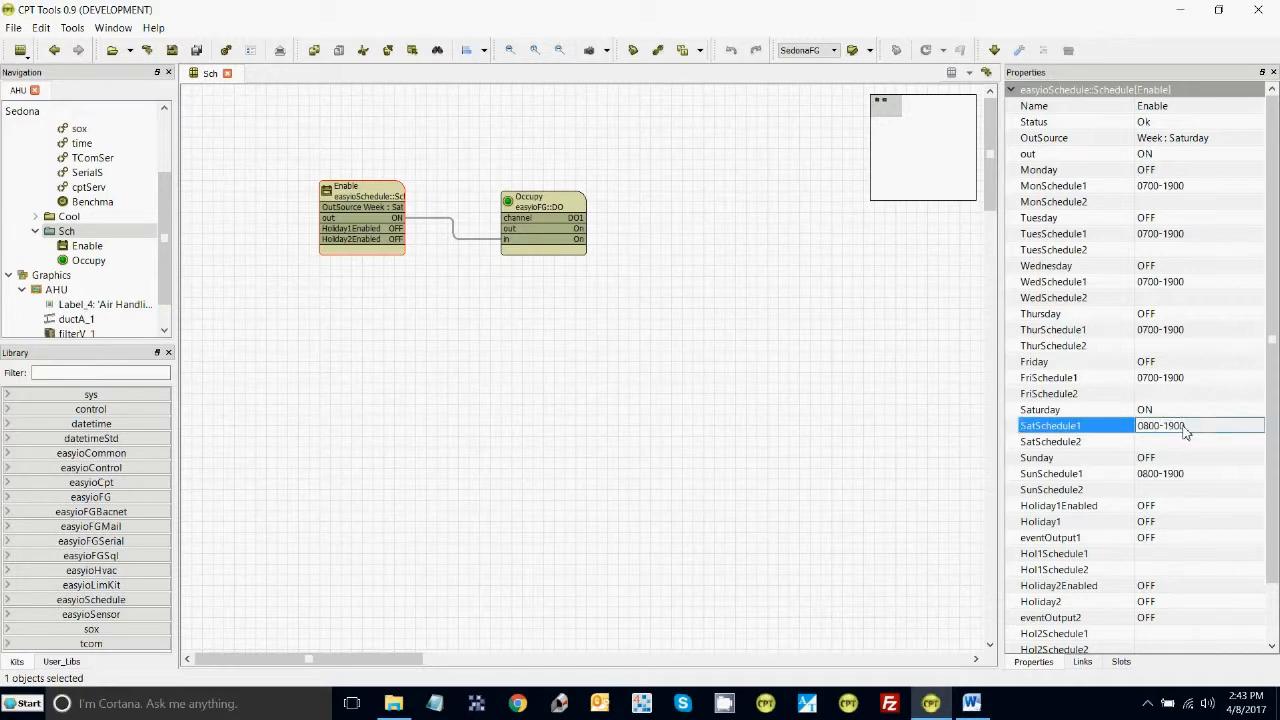
key("BackSpace")
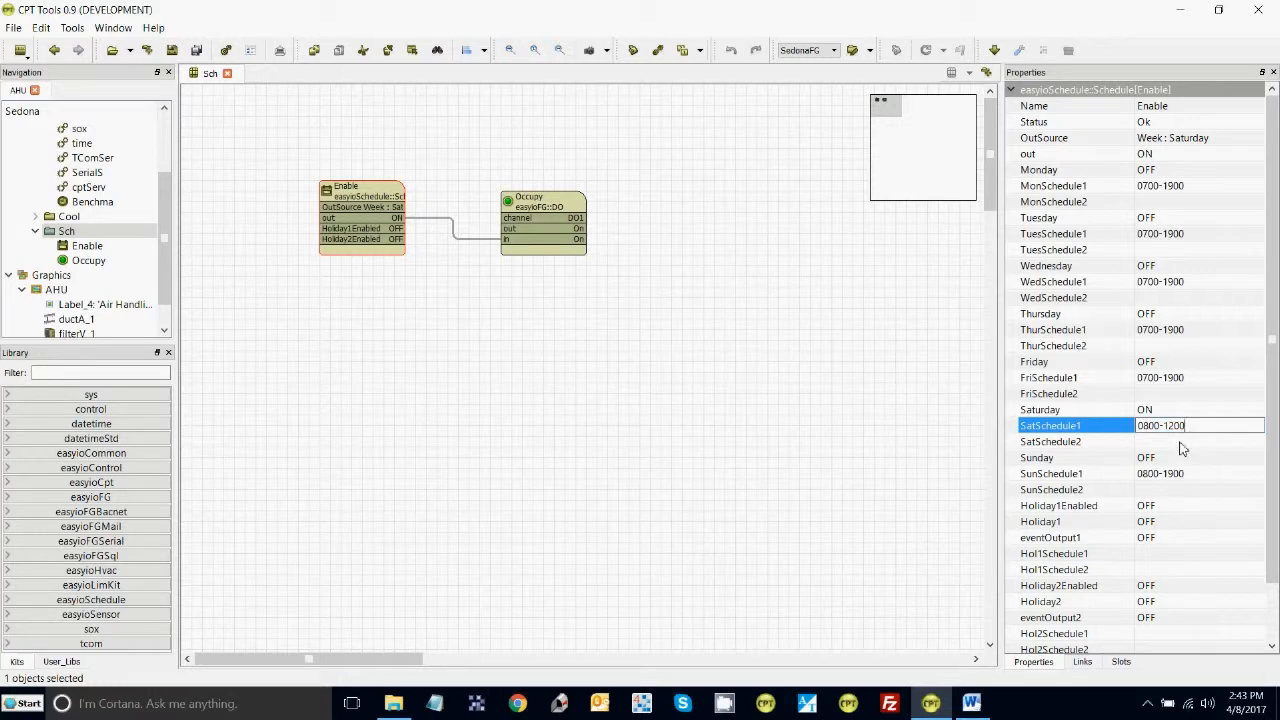
left_click(1180, 446)
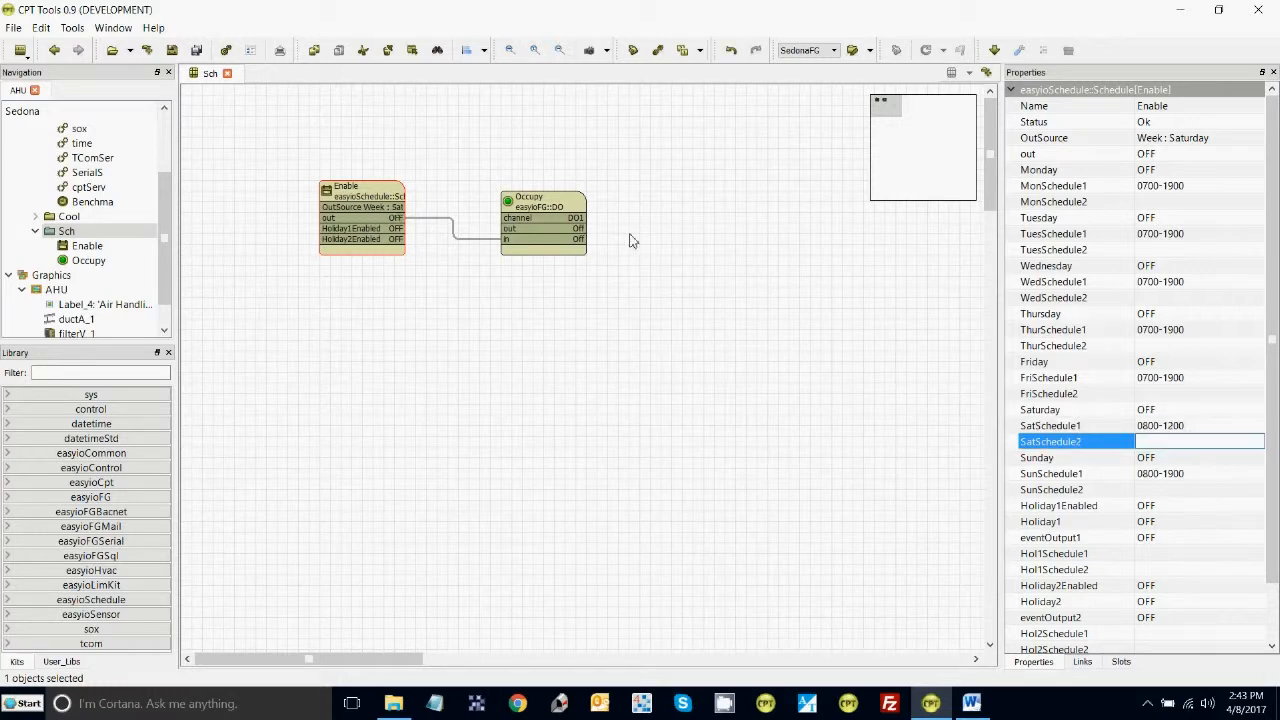
Open the AHU graphic and add a fanRight equipment widget bound to the out slot of Sch's Occupy object.
left_click(37, 291)
double_click(37, 291)
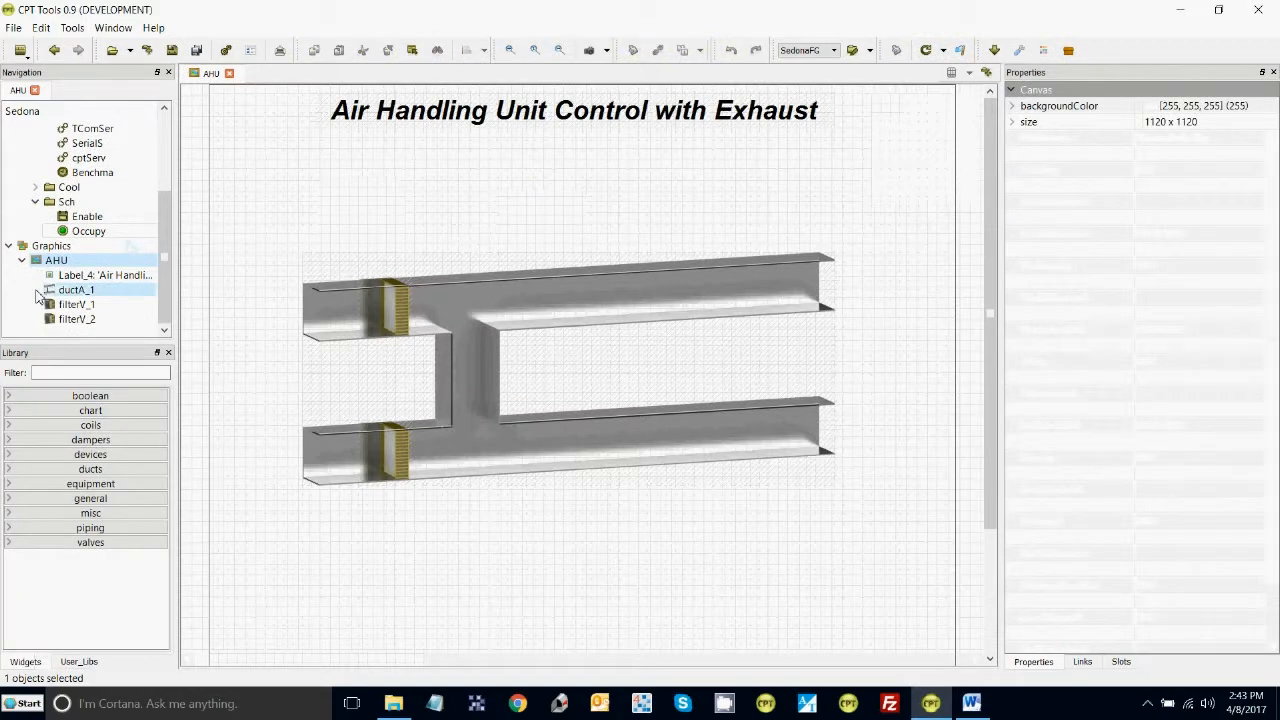
left_click(76, 233)
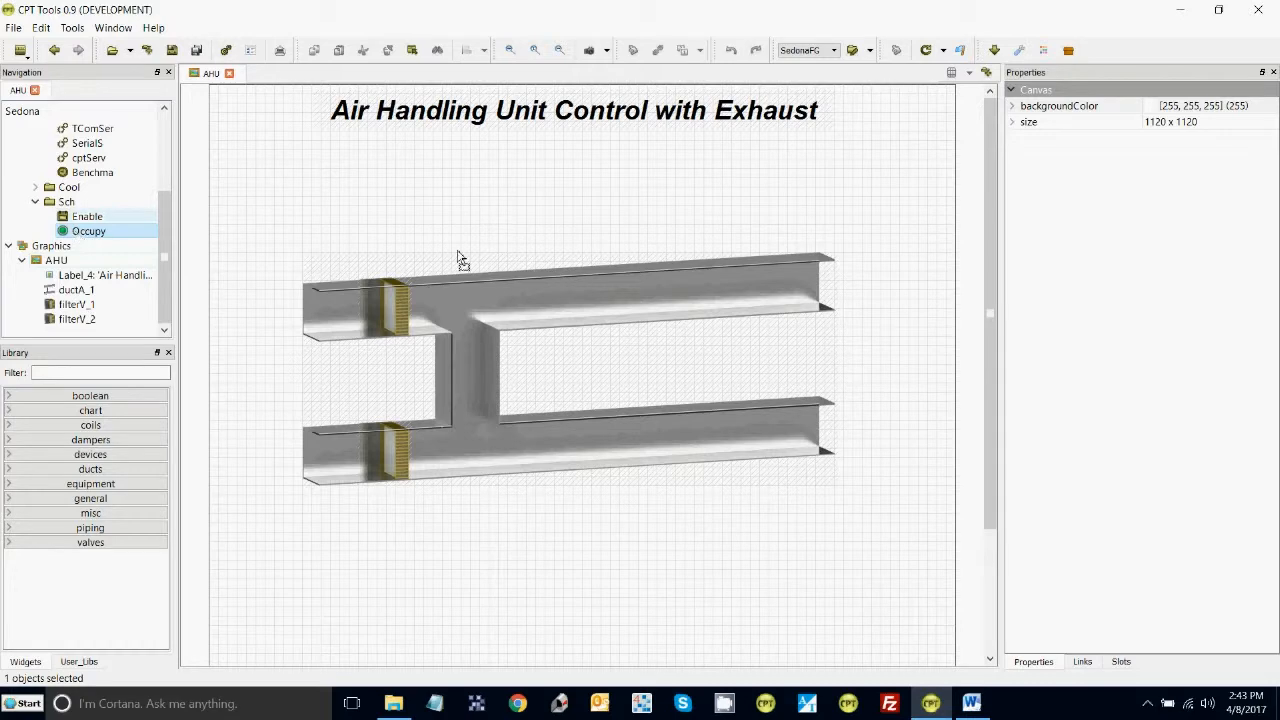
left_click_drag(580, 200, 580, 200)
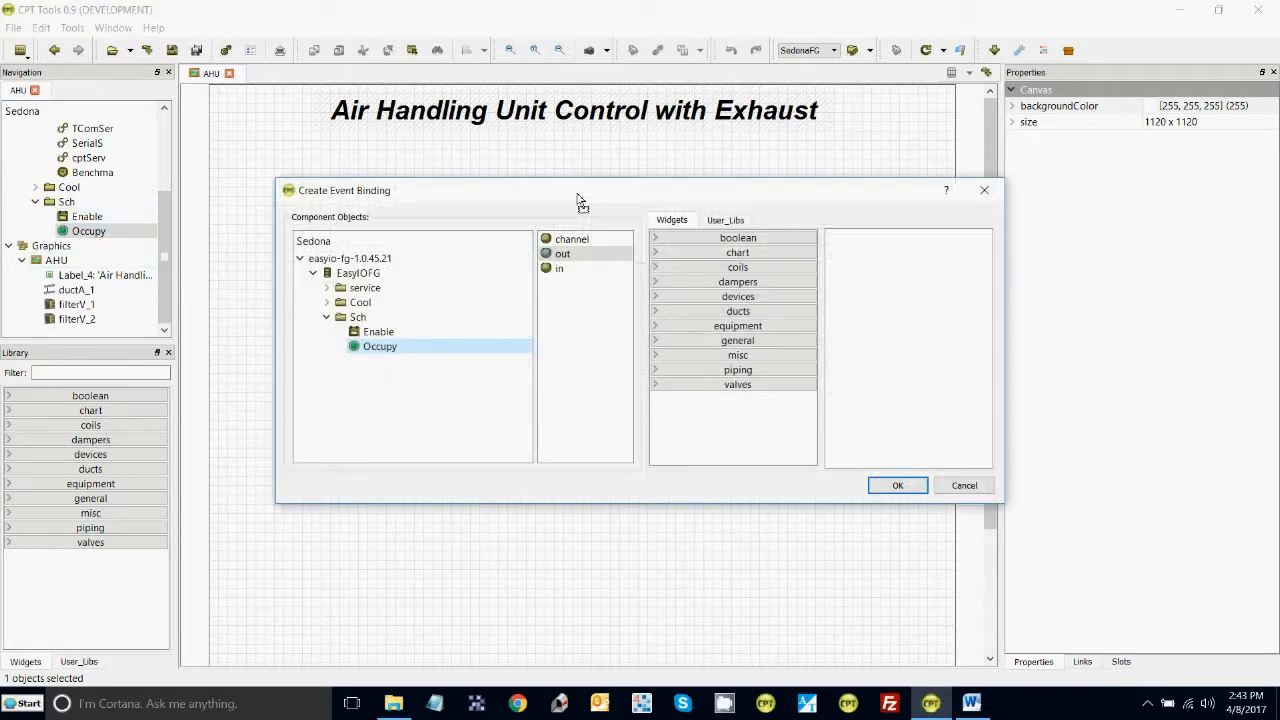
left_click(655, 327)
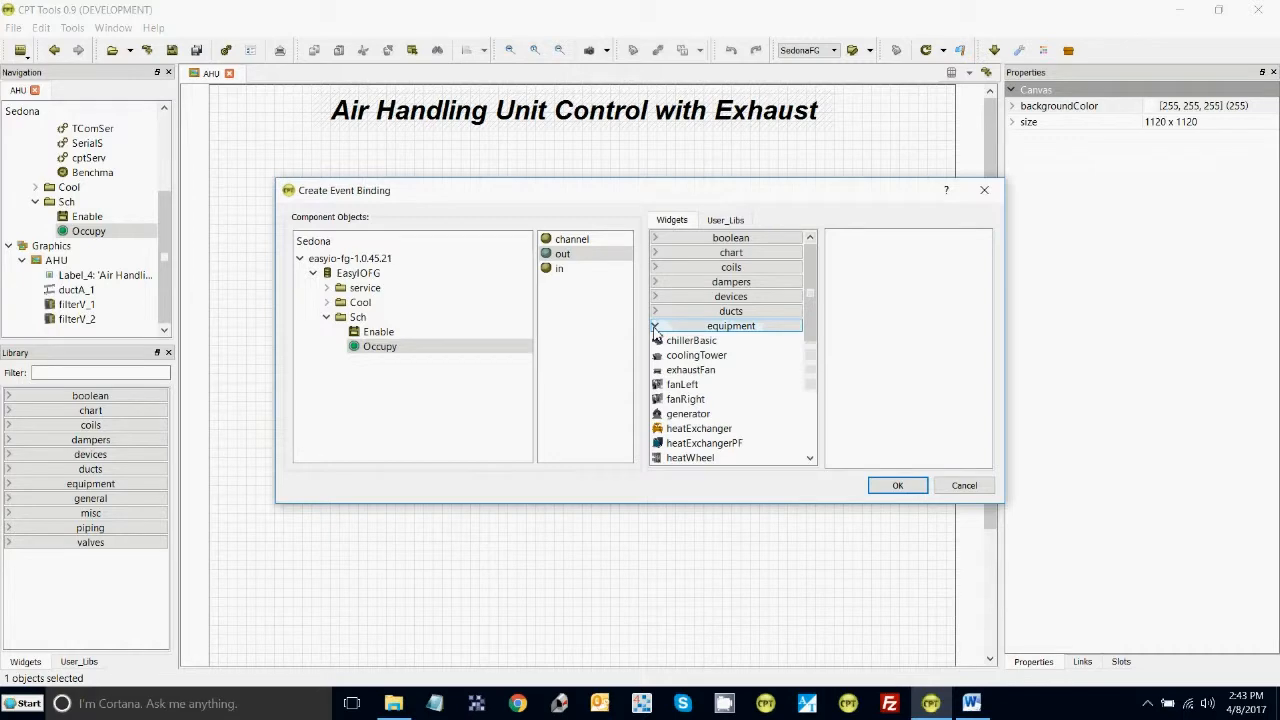
left_click(684, 399)
left_click(895, 487)
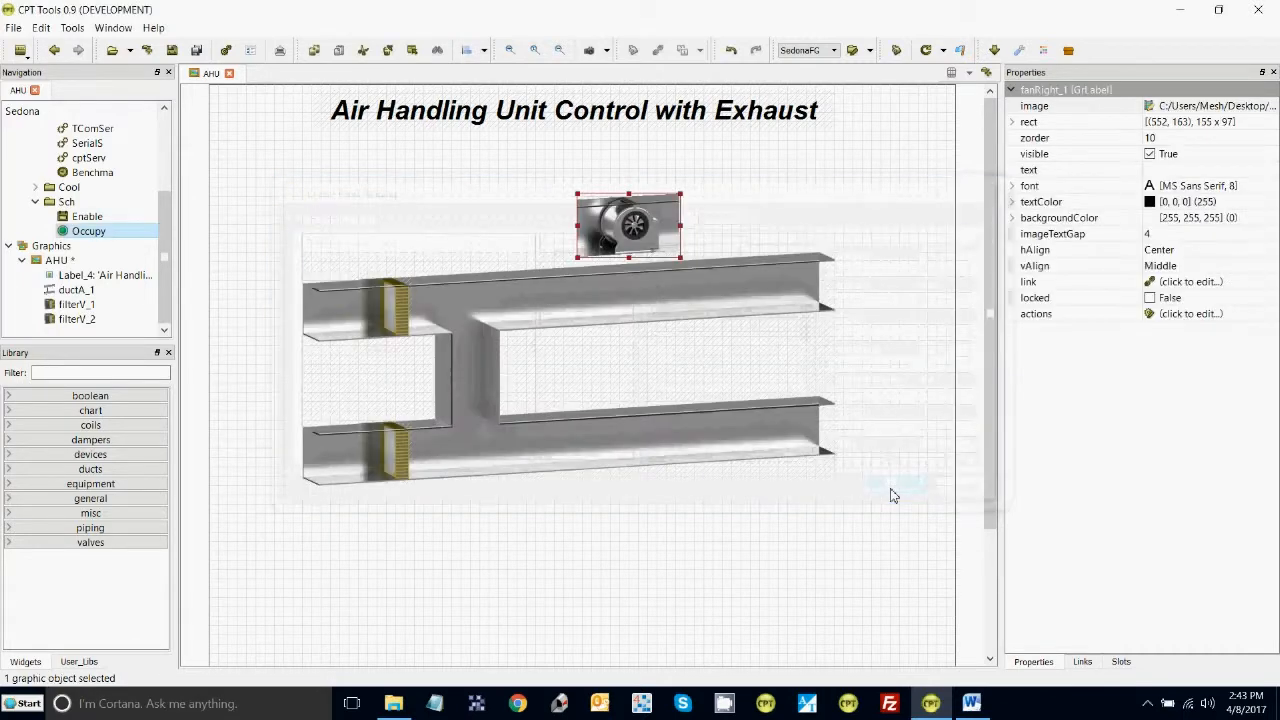
Move the fan into the upper supply duct, to the right of the crossover, positioning it at about (616, 263).
left_click_drag(635, 222, 677, 290)
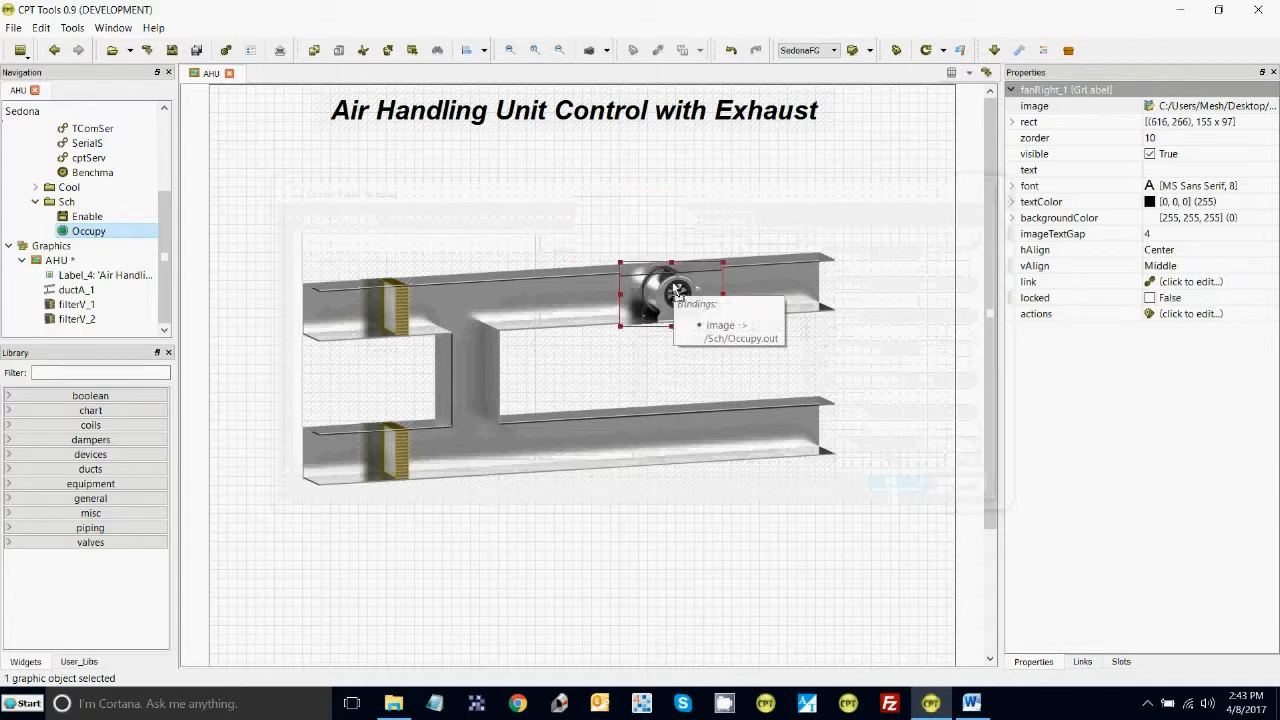
key("Up")
key("Up")
key("Up")
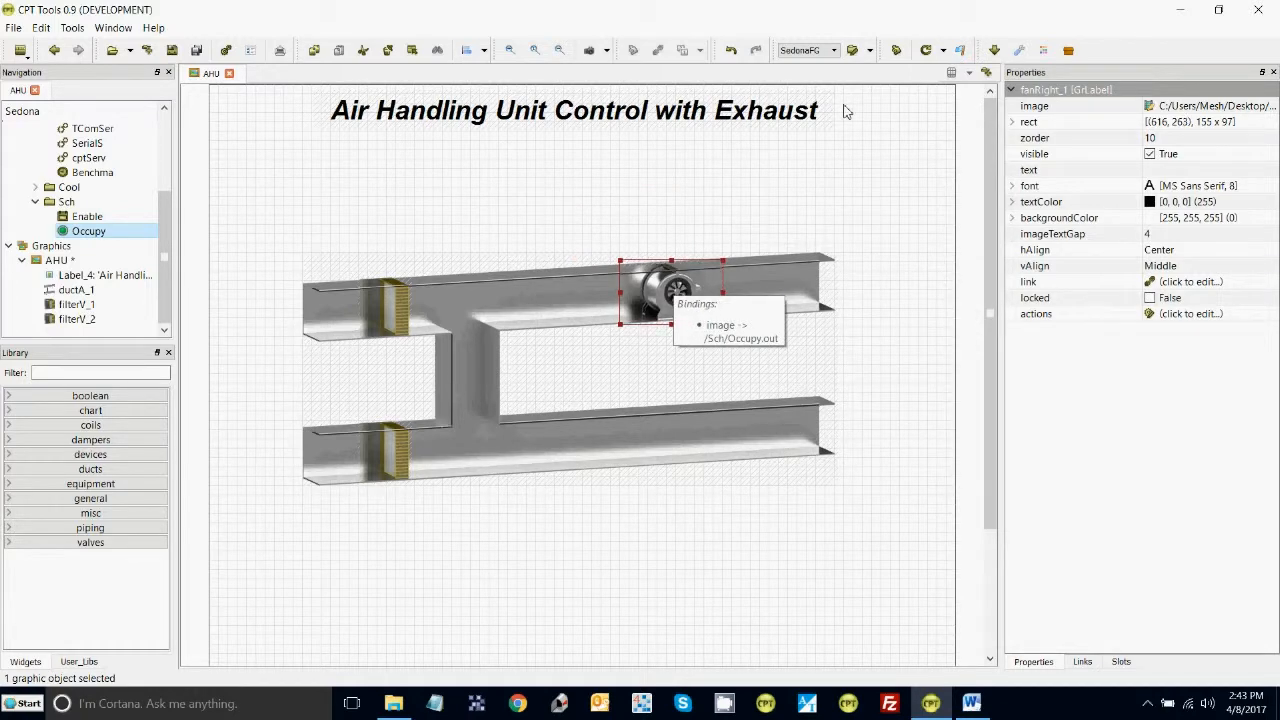
Upload the modified AHU graphics using the prefilled login and ports, and view the AHU page in a maximized browser window.
left_click(928, 50)
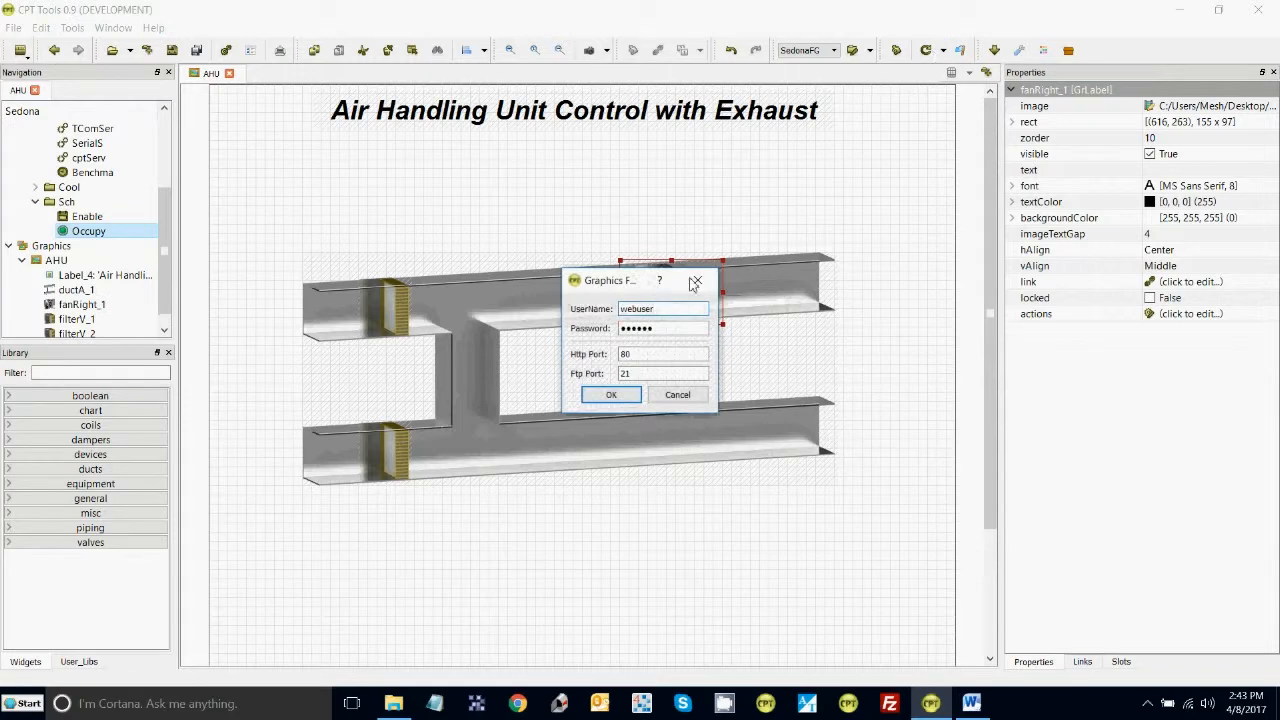
left_click(612, 395)
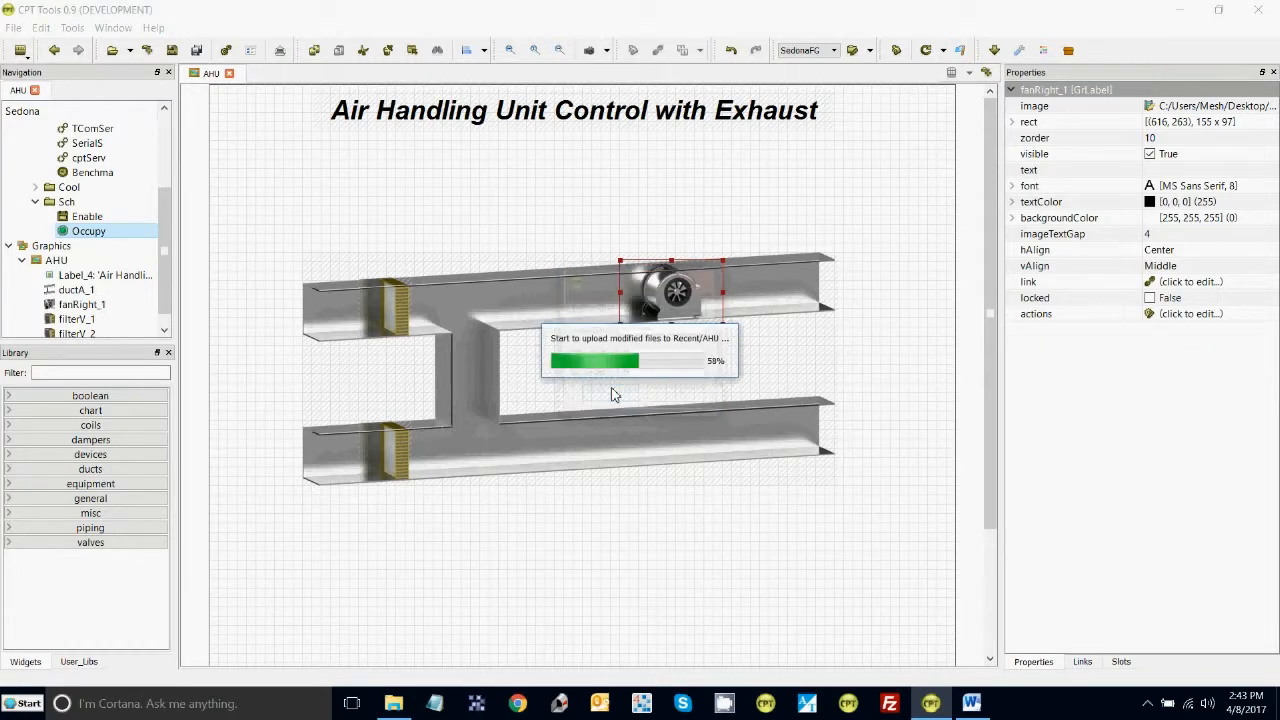
left_click(962, 51)
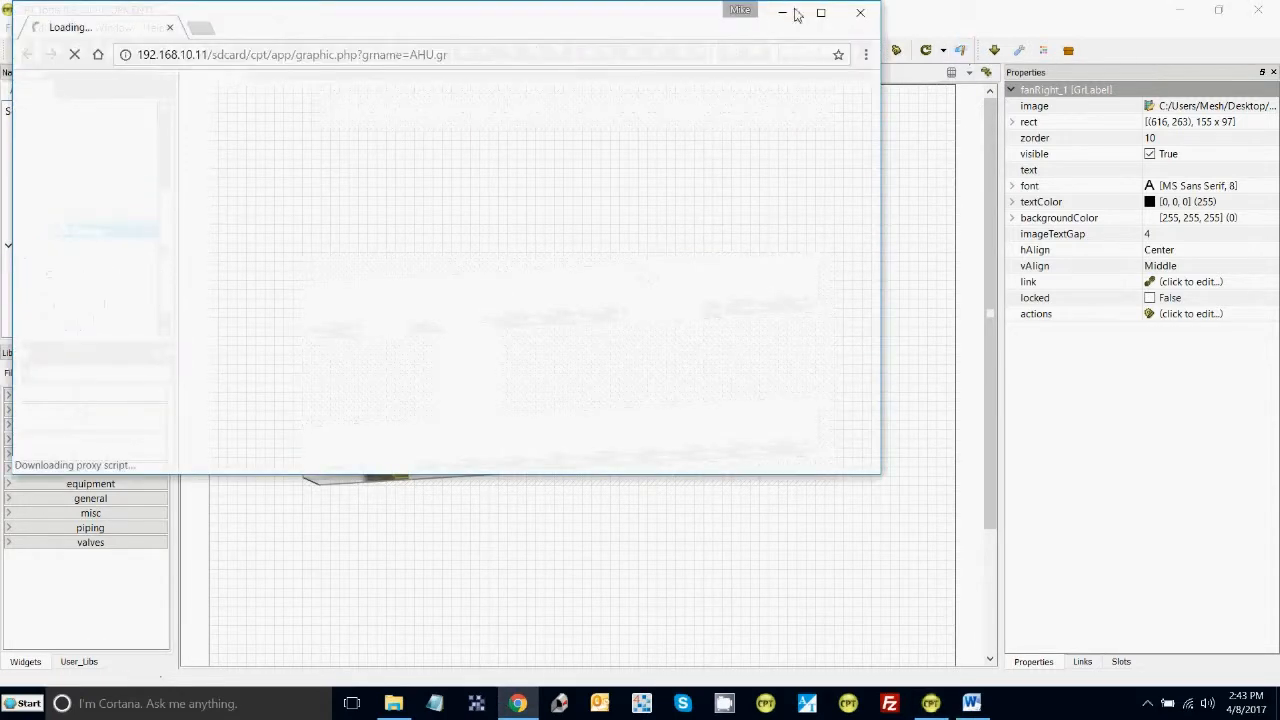
left_click(830, 17)
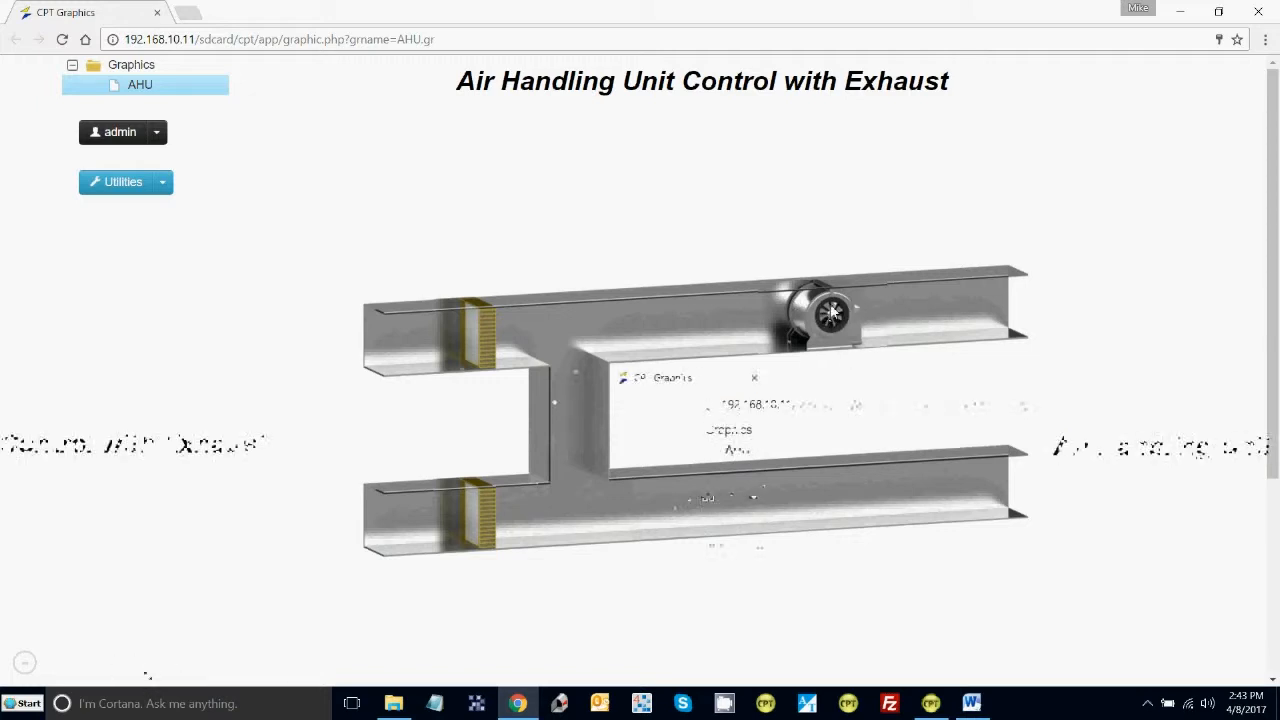
Switch to CPT Tools, set SatSchedule1 of the Sch folder's Enable schedule to 0800-1900, and check the fan on the AHU page in Chrome.
mouse_move(932, 707)
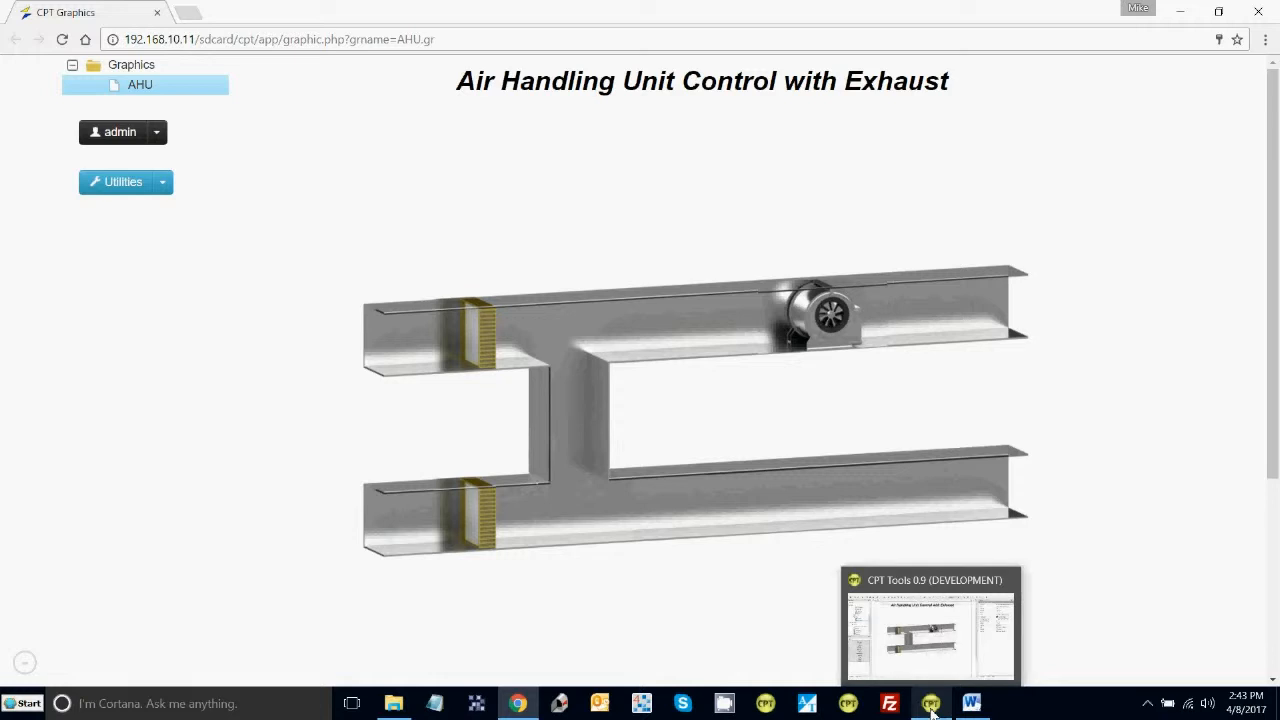
left_click(932, 707)
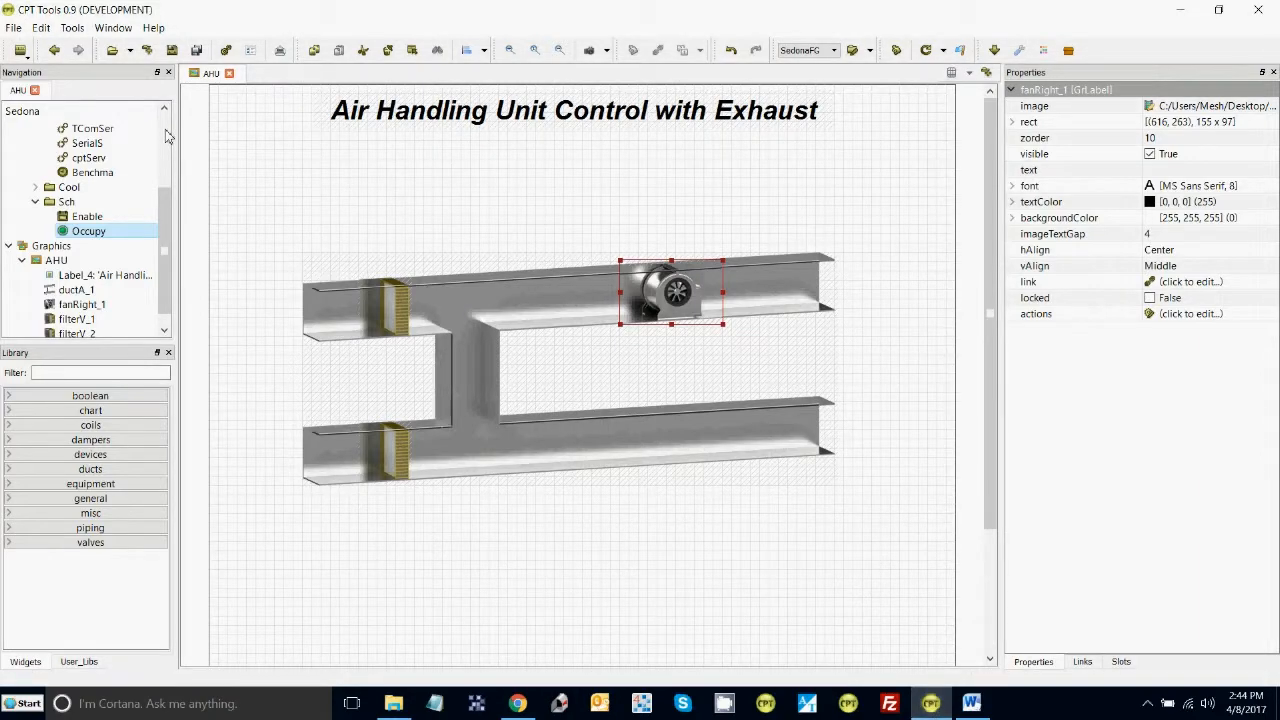
scroll(166, 132, "up", 3)
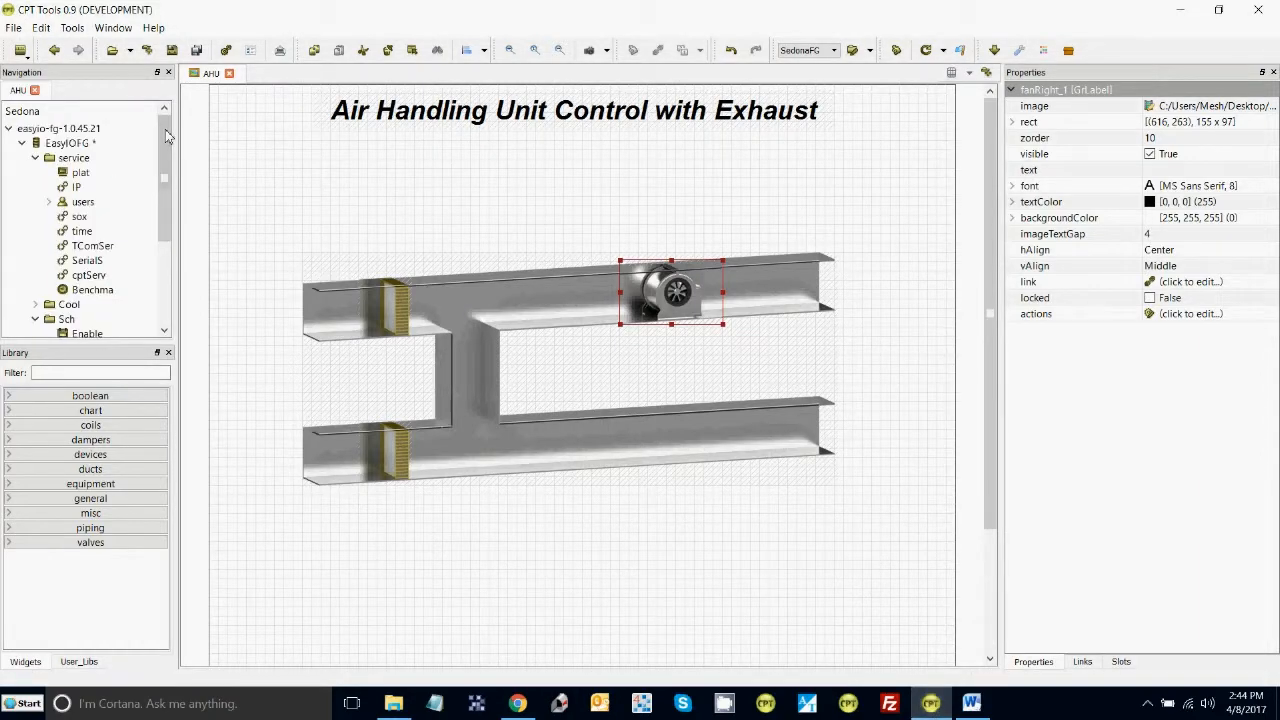
left_click(67, 320)
double_click(67, 320)
left_click(385, 199)
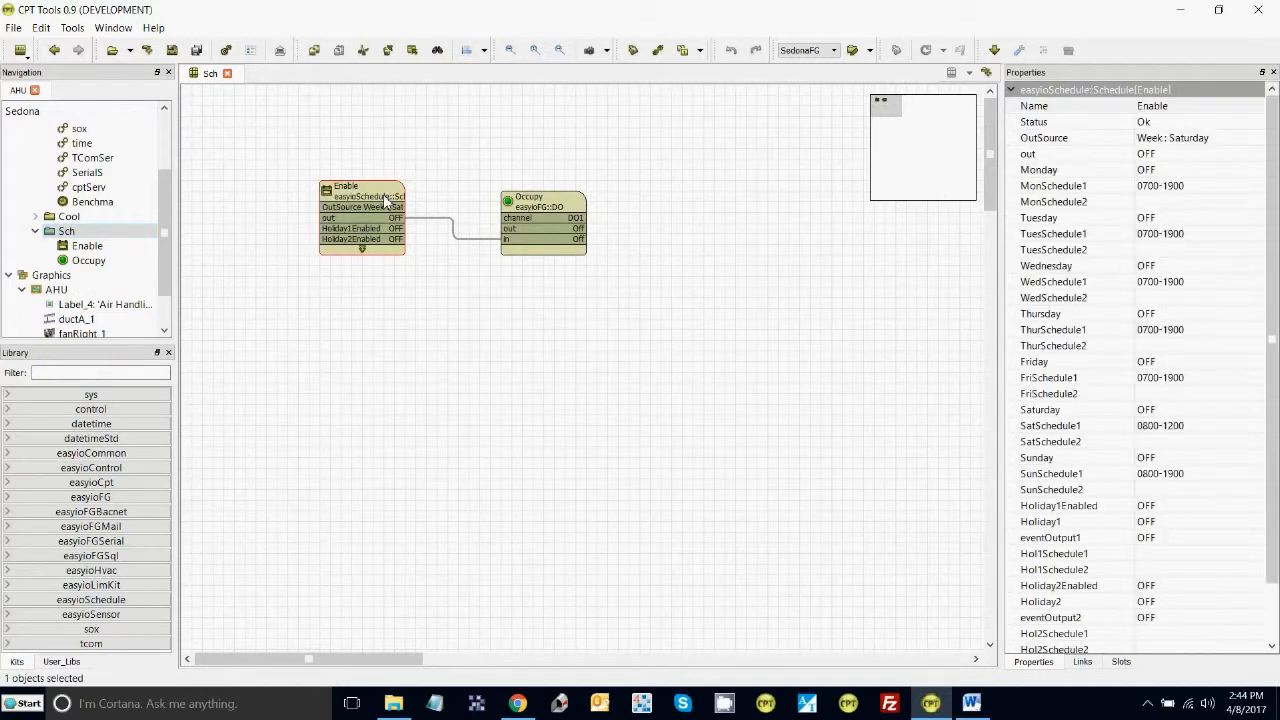
left_click(1175, 428)
left_click(1175, 428)
type("9")
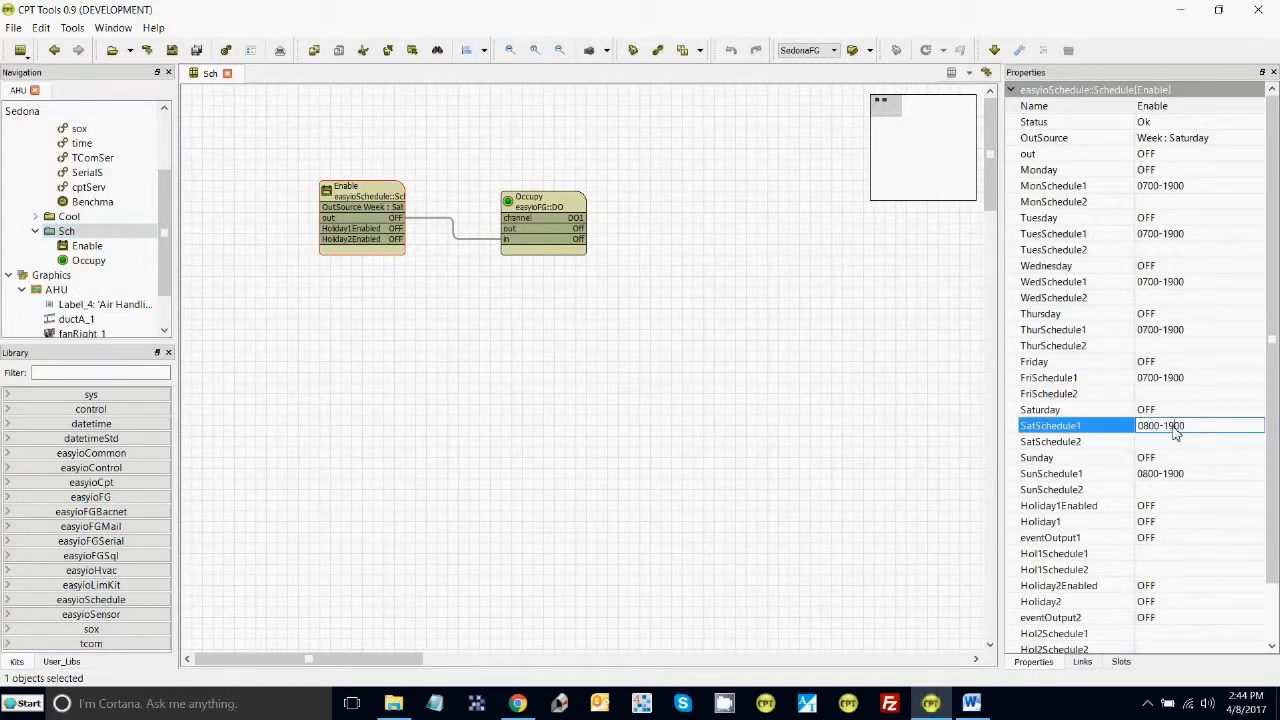
left_click(1176, 446)
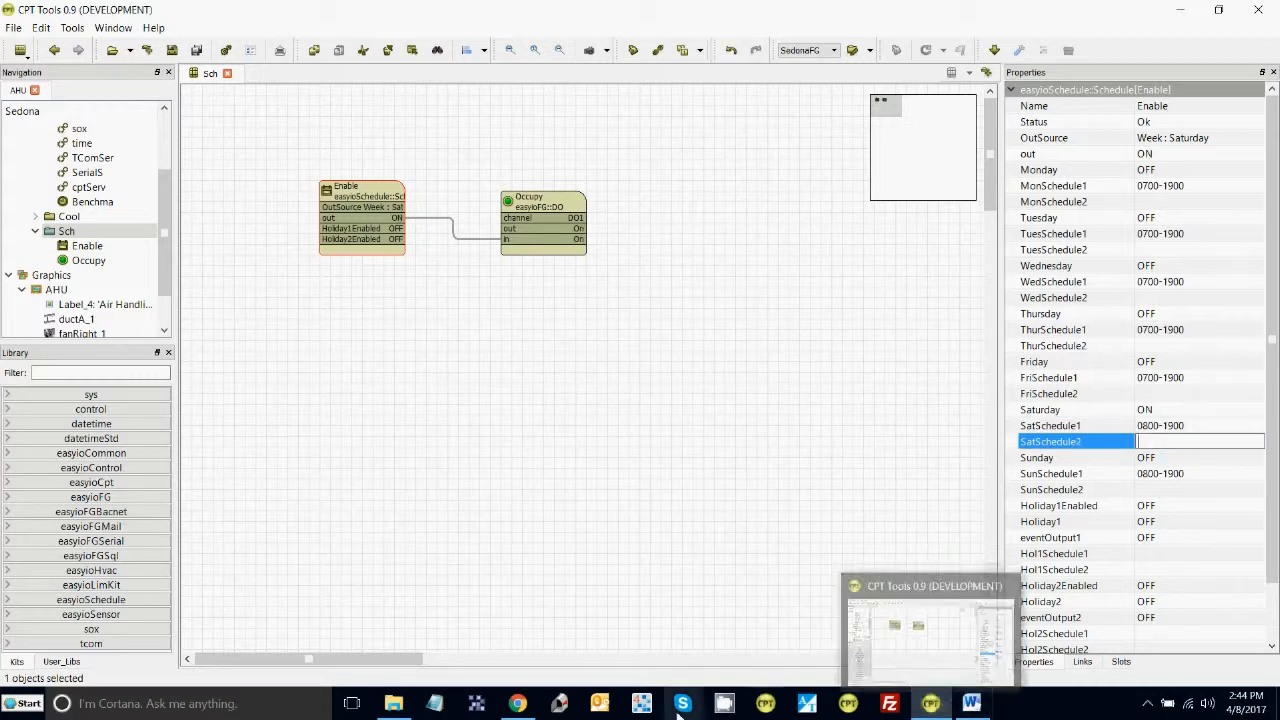
left_click(517, 704)
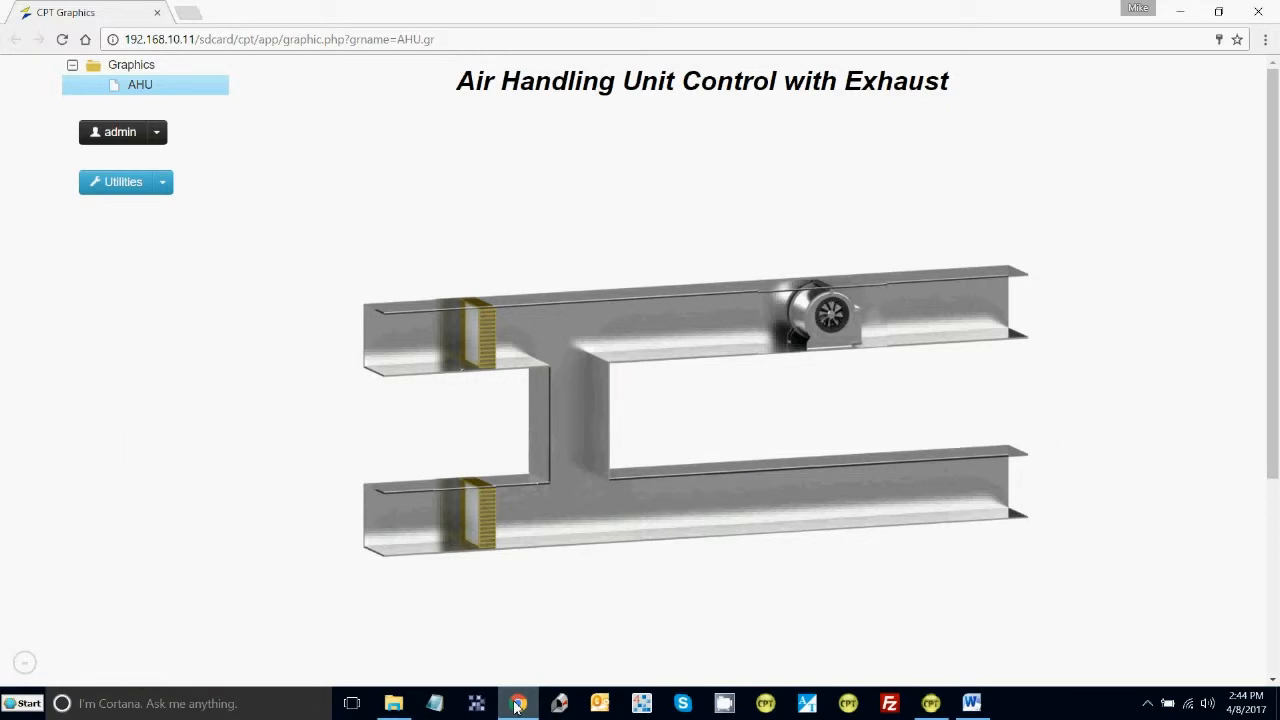
Switch to the EasyIO lab document in Word and review the Sedona program exercise steps for the Sch and Cool folders.
left_click(970, 704)
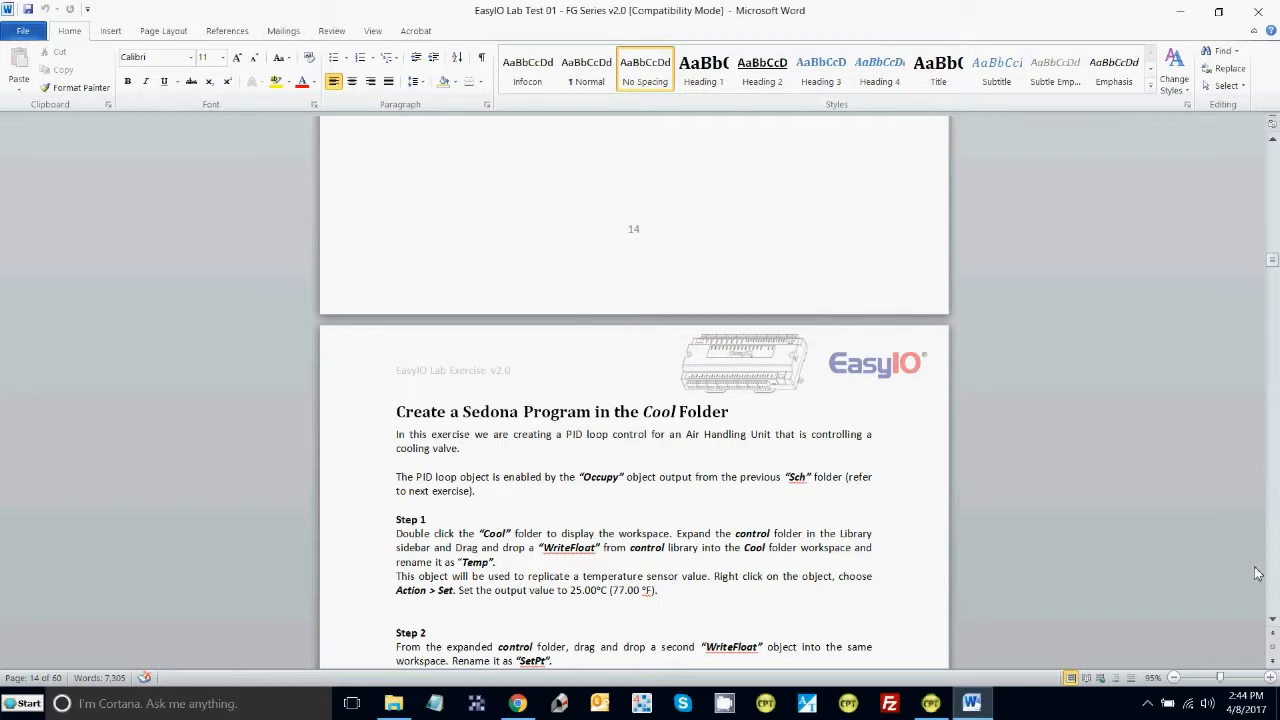
left_click(1275, 519)
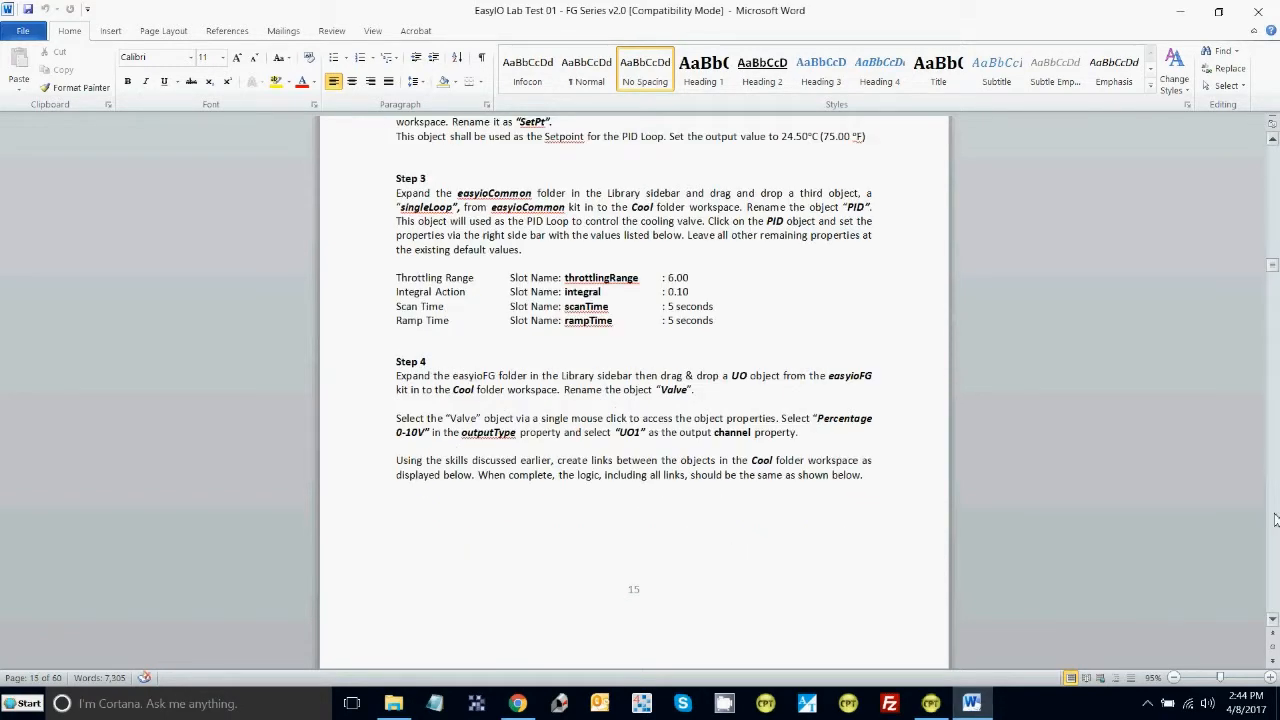
left_click(1271, 164)
left_click(1271, 164)
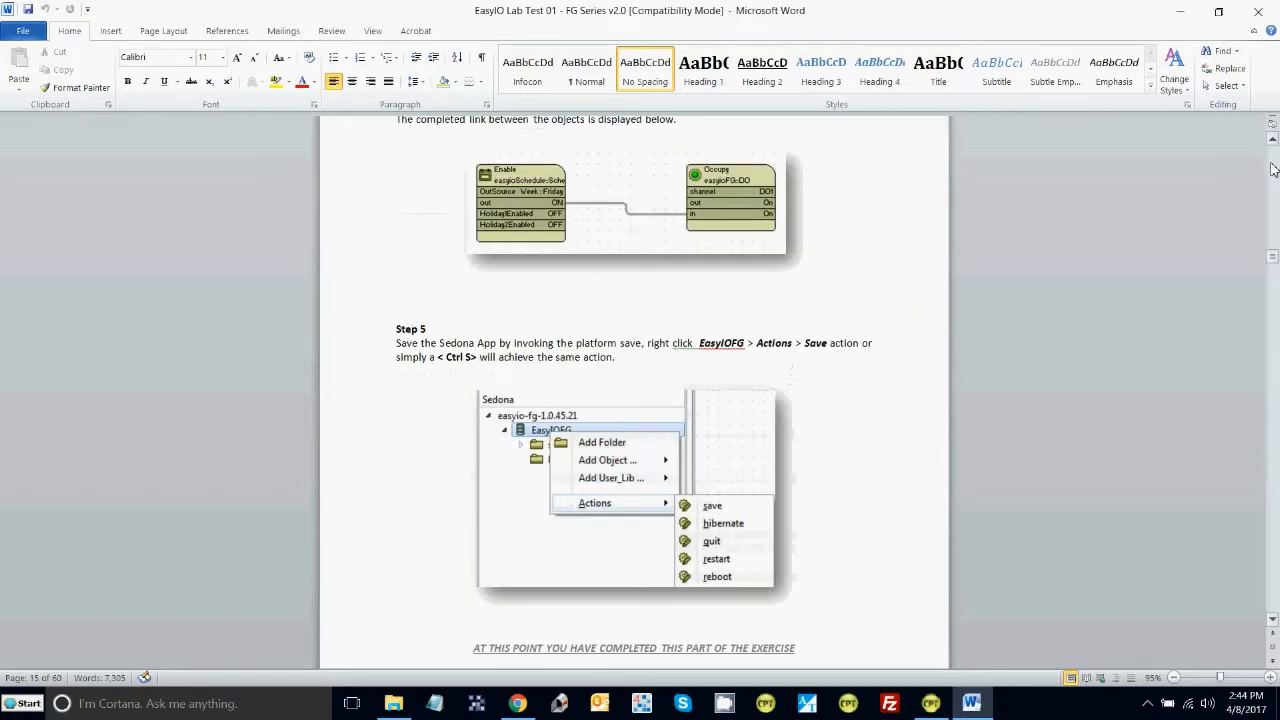
left_click(1271, 164)
left_click(1271, 168)
left_click(1271, 168)
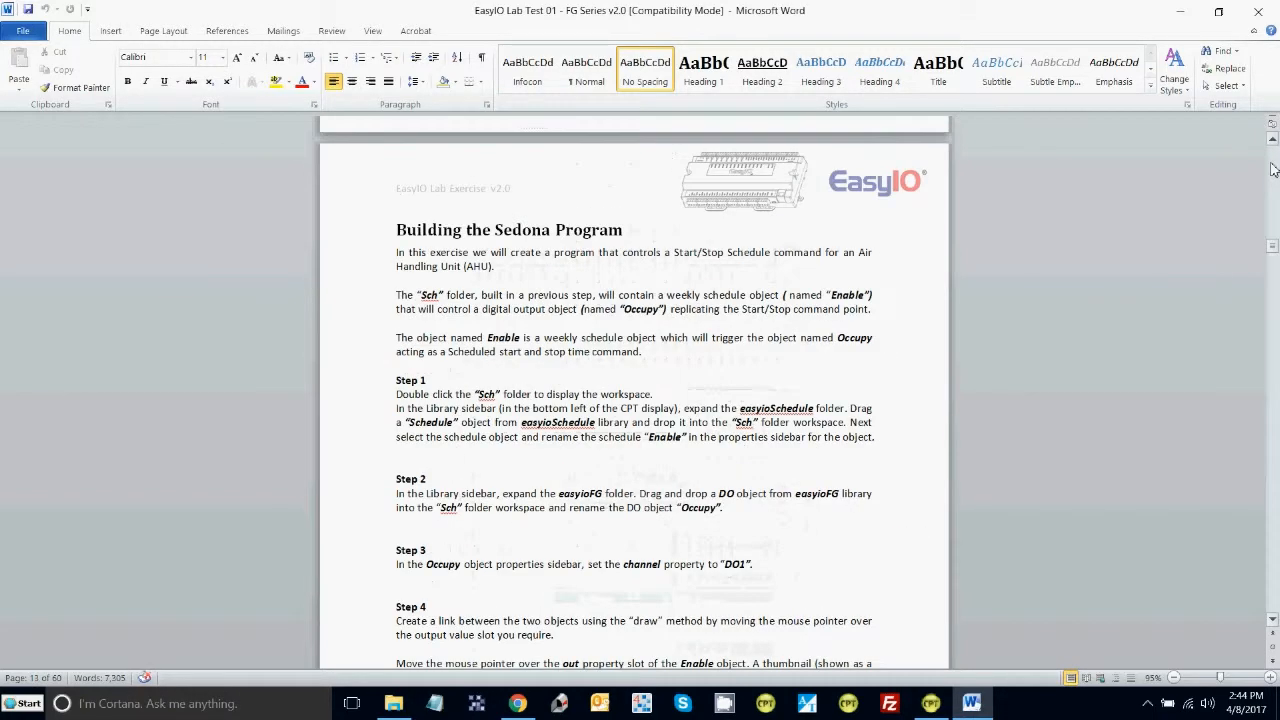
left_click(1273, 344)
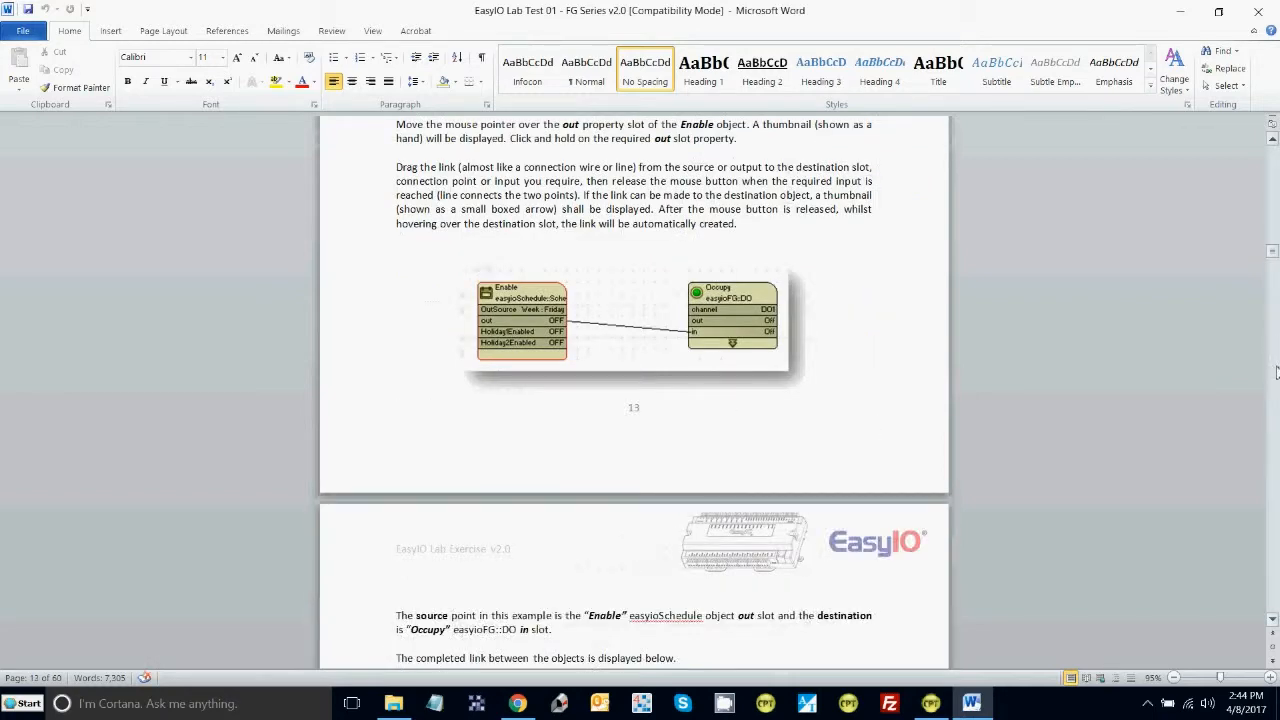
left_click(1275, 386)
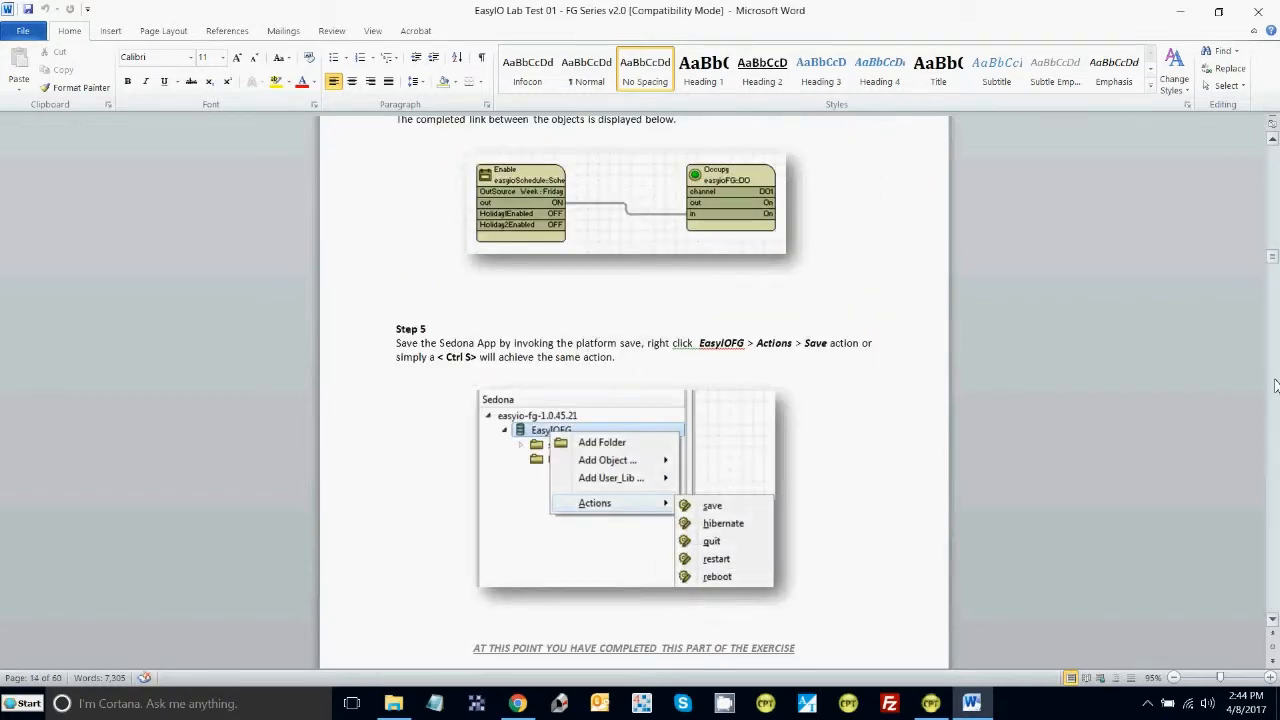
left_click(1275, 386)
left_click(1275, 386)
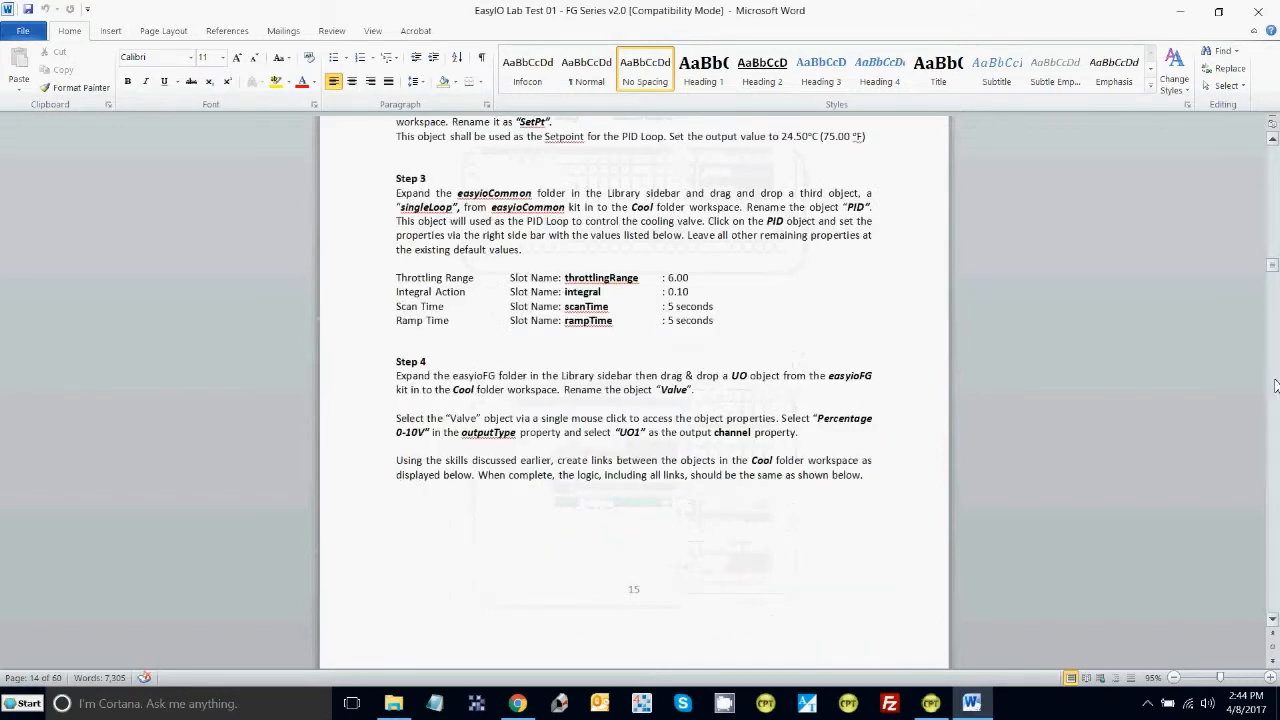
Read through the Cool folder's logic and cross-folder linking steps and the Vent folder exercise in the lab document.
left_click(1275, 404)
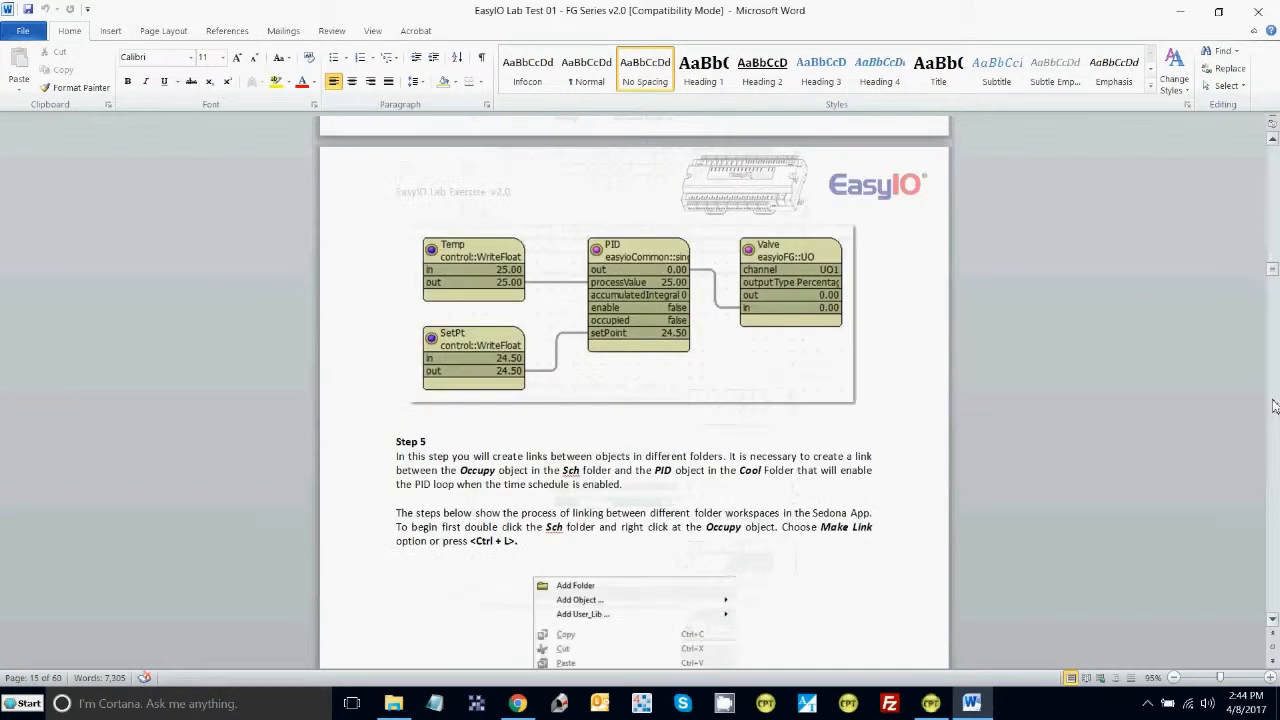
left_click(1274, 404)
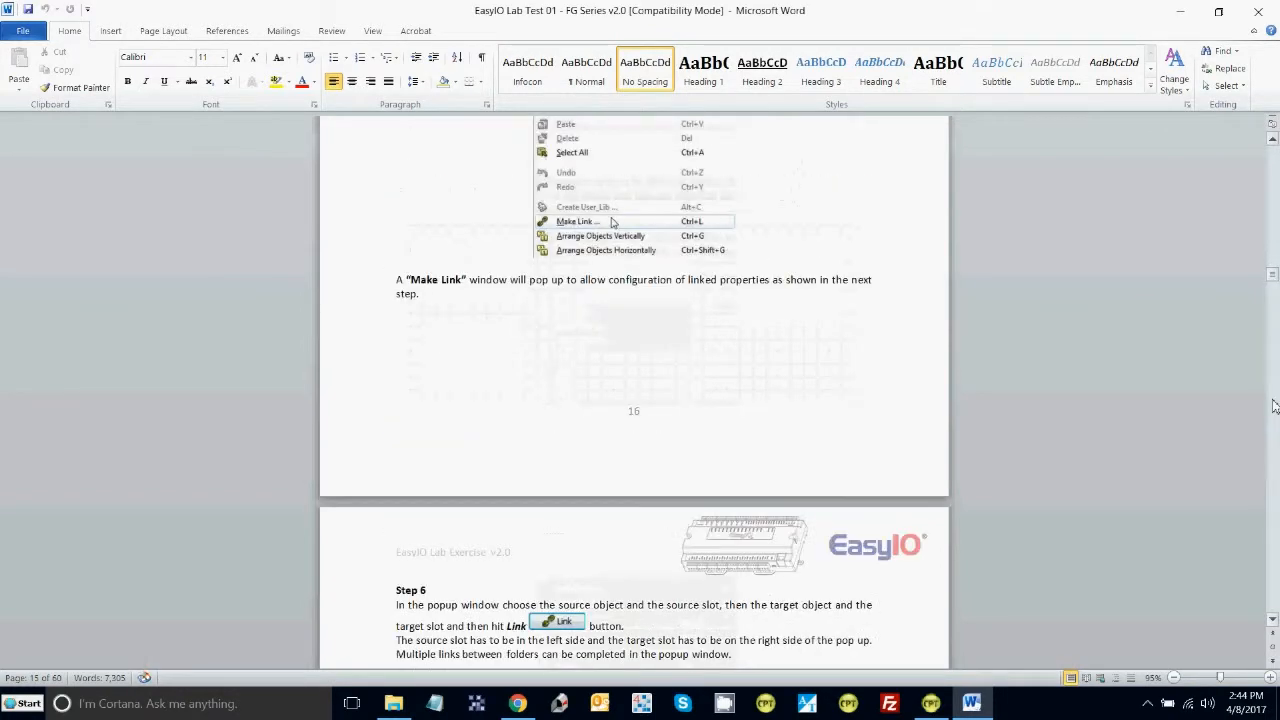
left_click(1274, 404)
left_click(1274, 404)
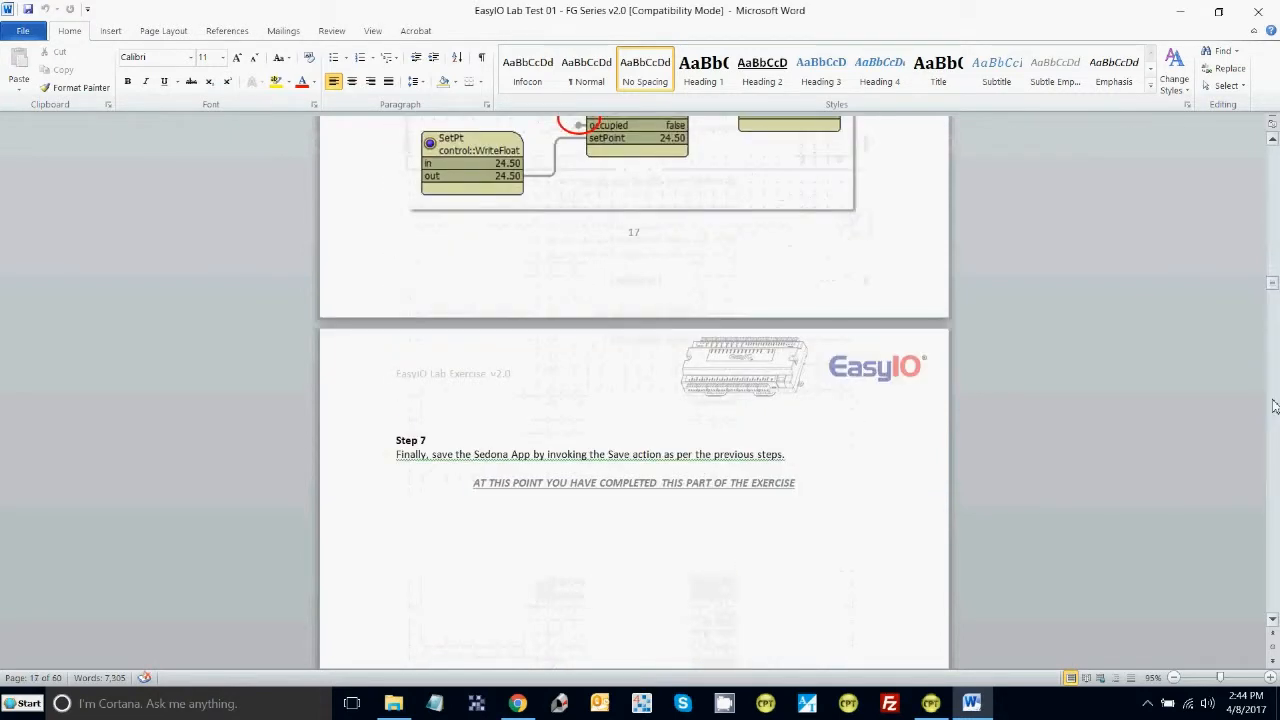
left_click(1274, 404)
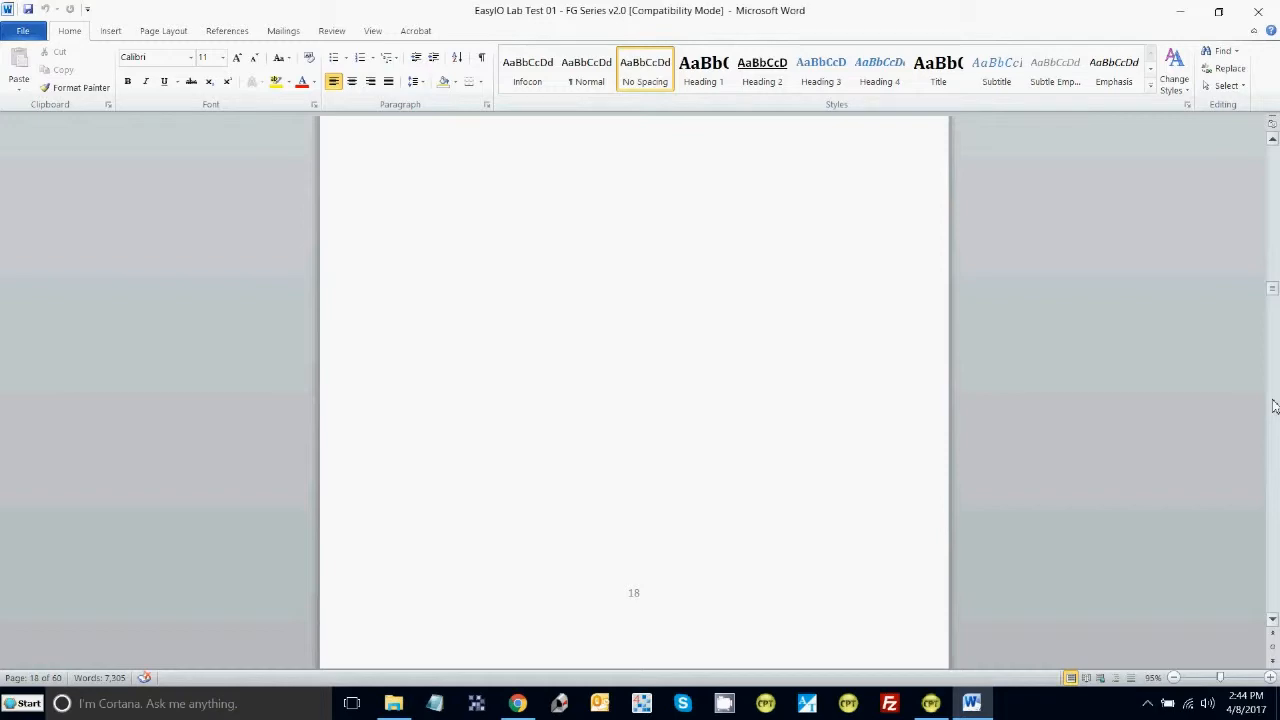
left_click(1274, 404)
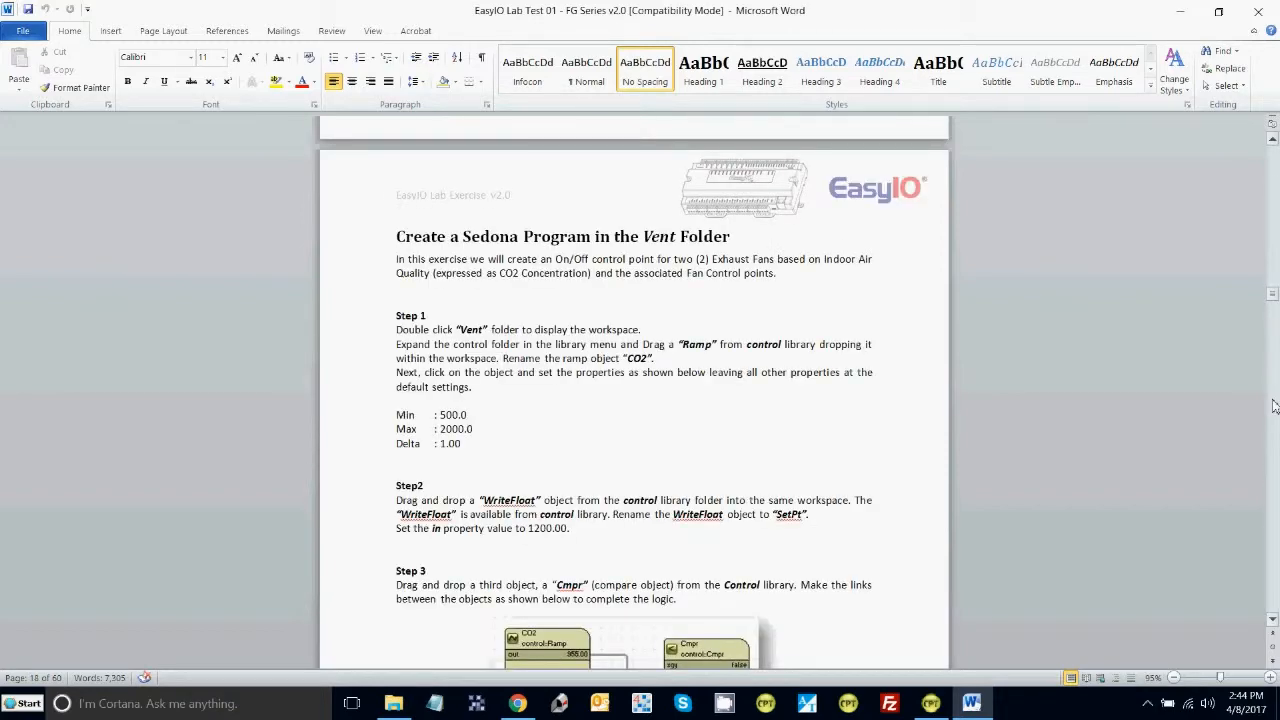
left_click(1274, 404)
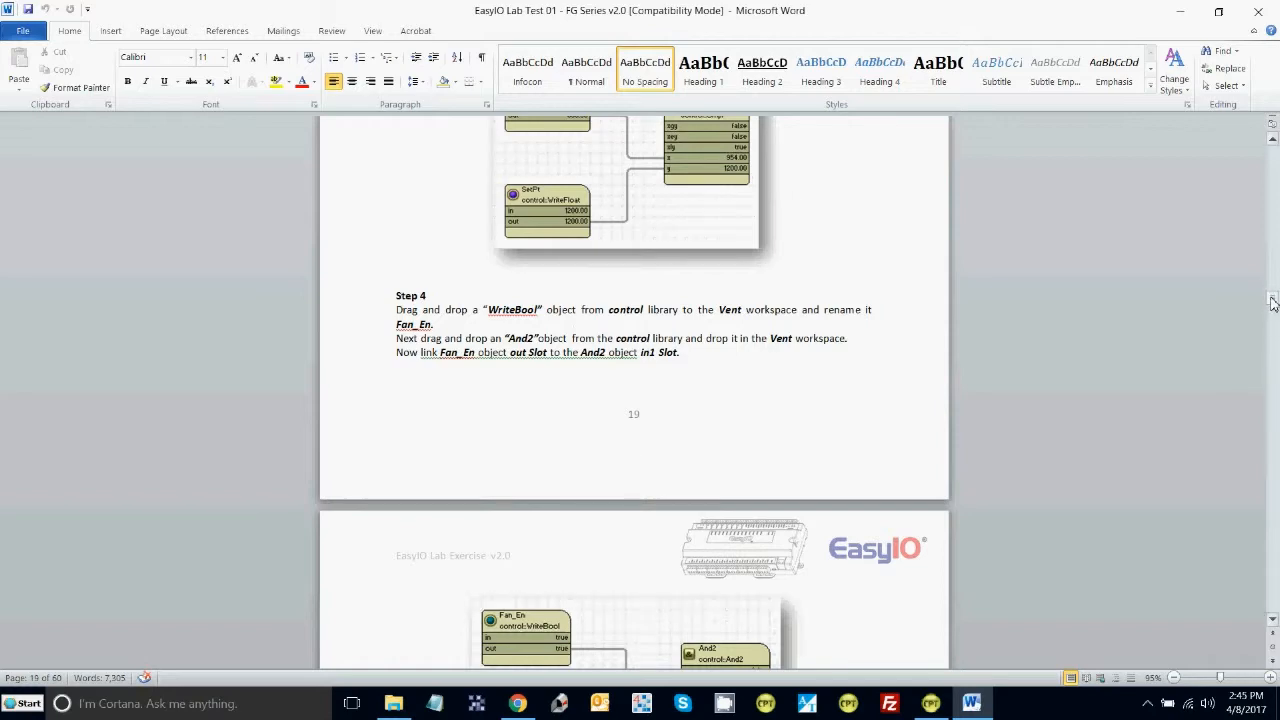
Examine the lab document's remaining sections on the AHU and schedule graphics, SQL history table, history chart and zipped package submission.
left_click_drag(1274, 303, 1276, 519)
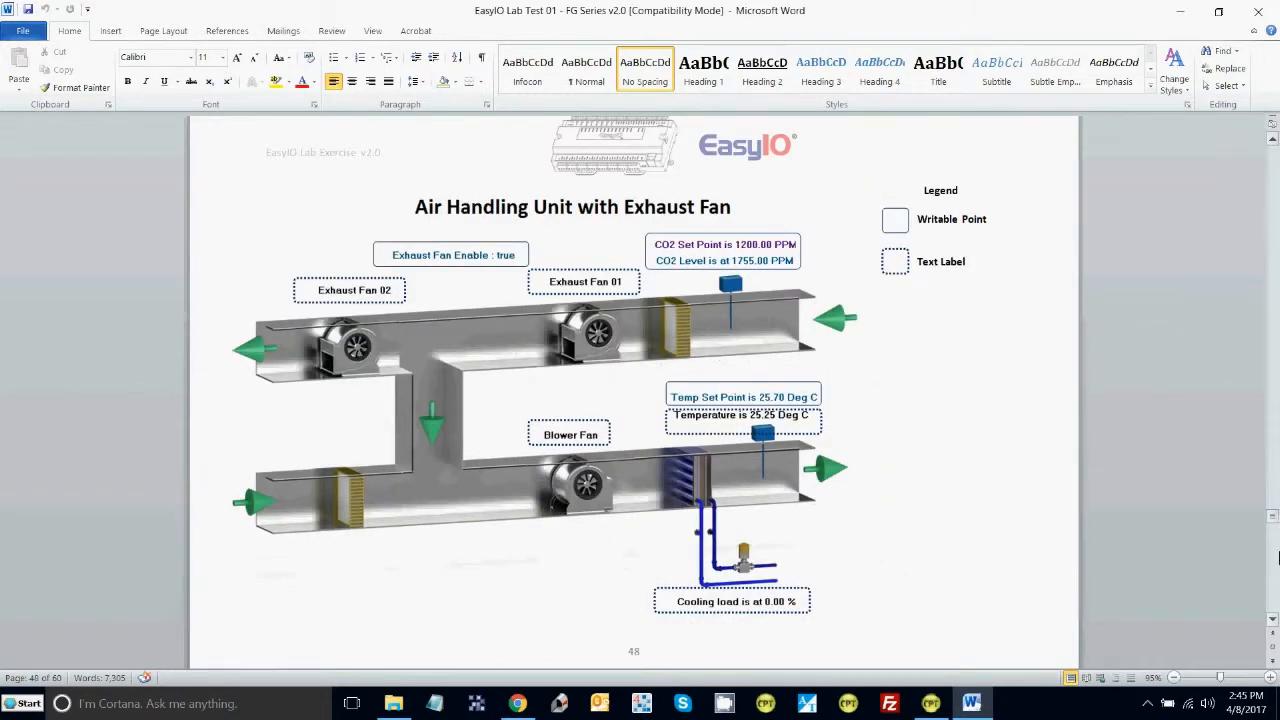
scroll(1274, 576, "down", 20)
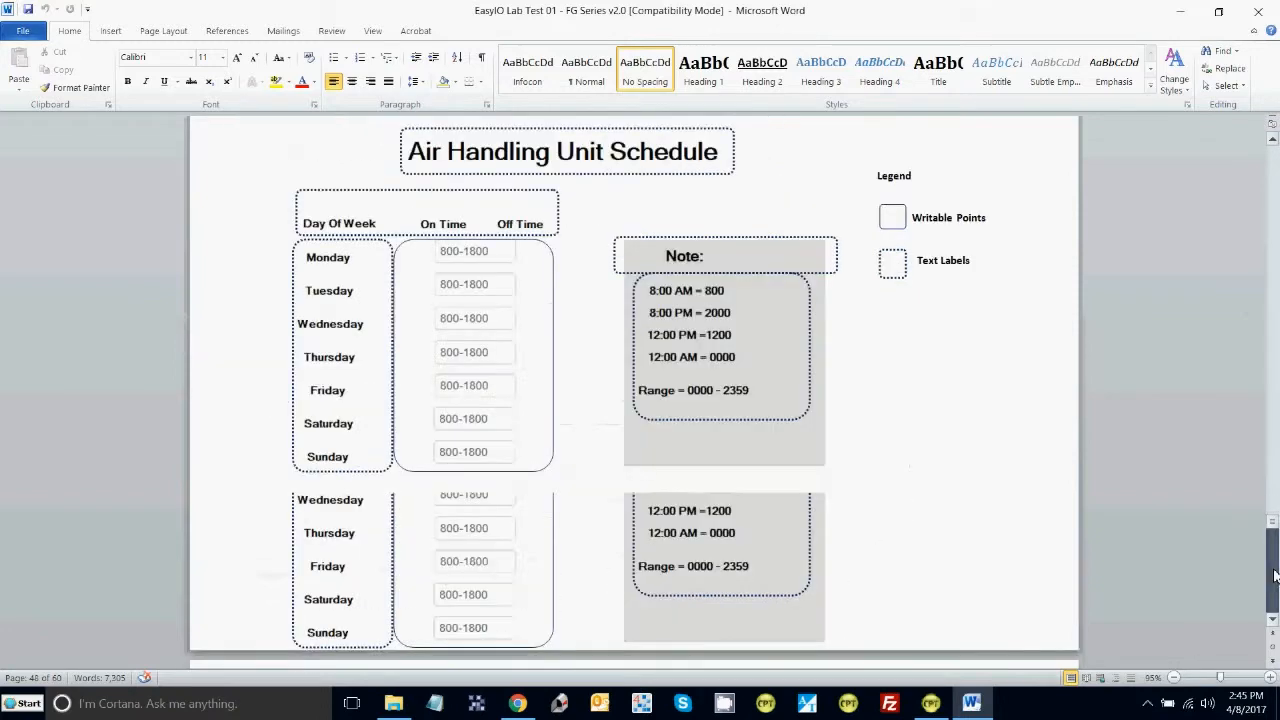
scroll(1274, 592, "down", 20)
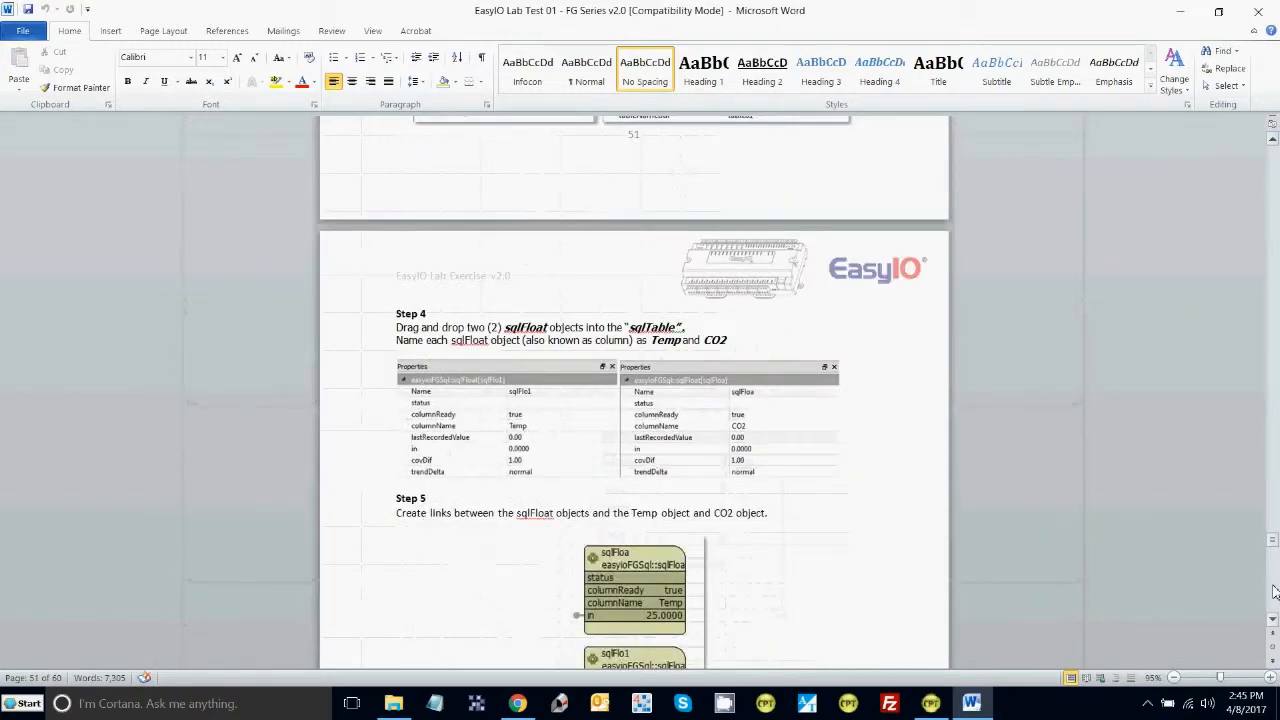
scroll(1274, 597, "down", 8)
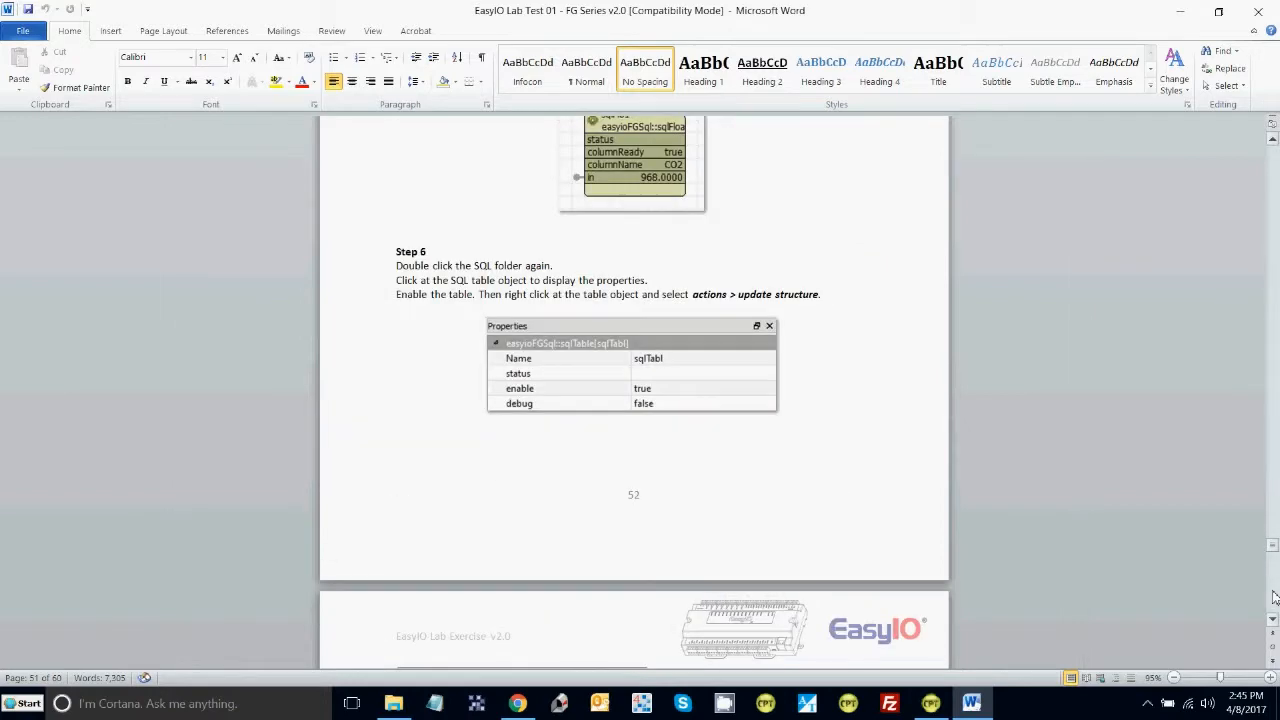
scroll(1274, 597, "down", 20)
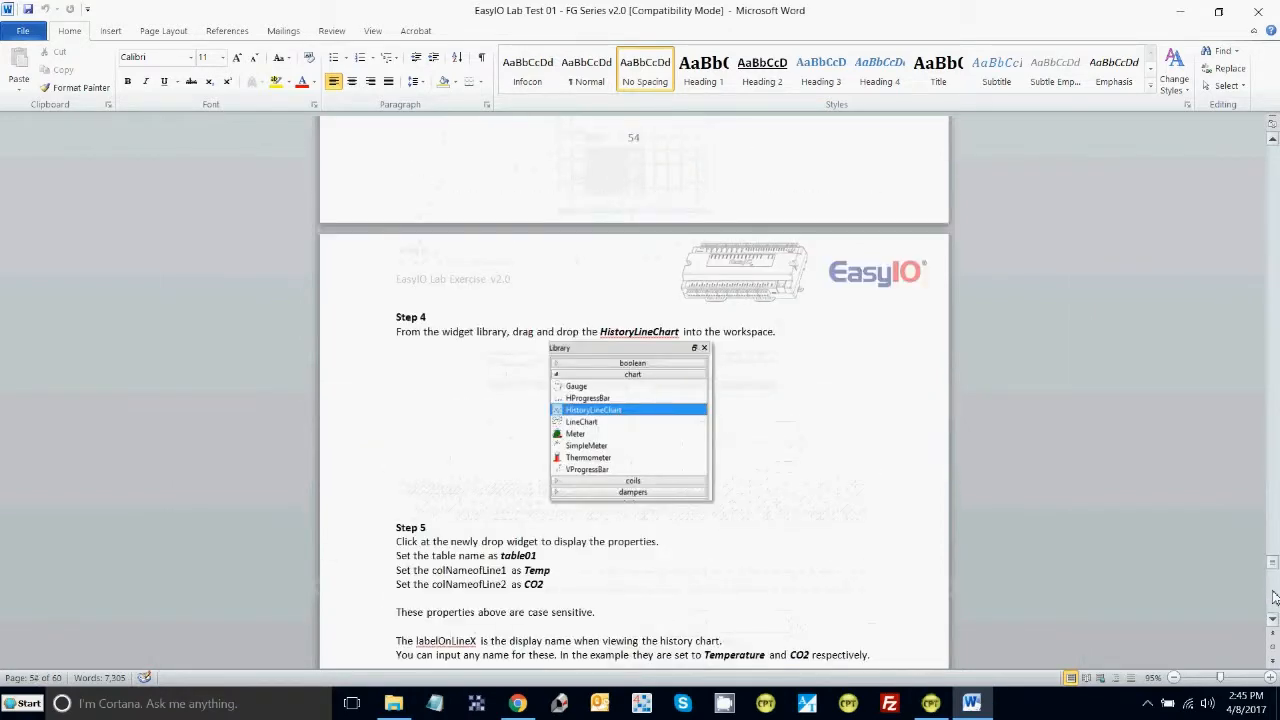
scroll(1274, 597, "down", 15)
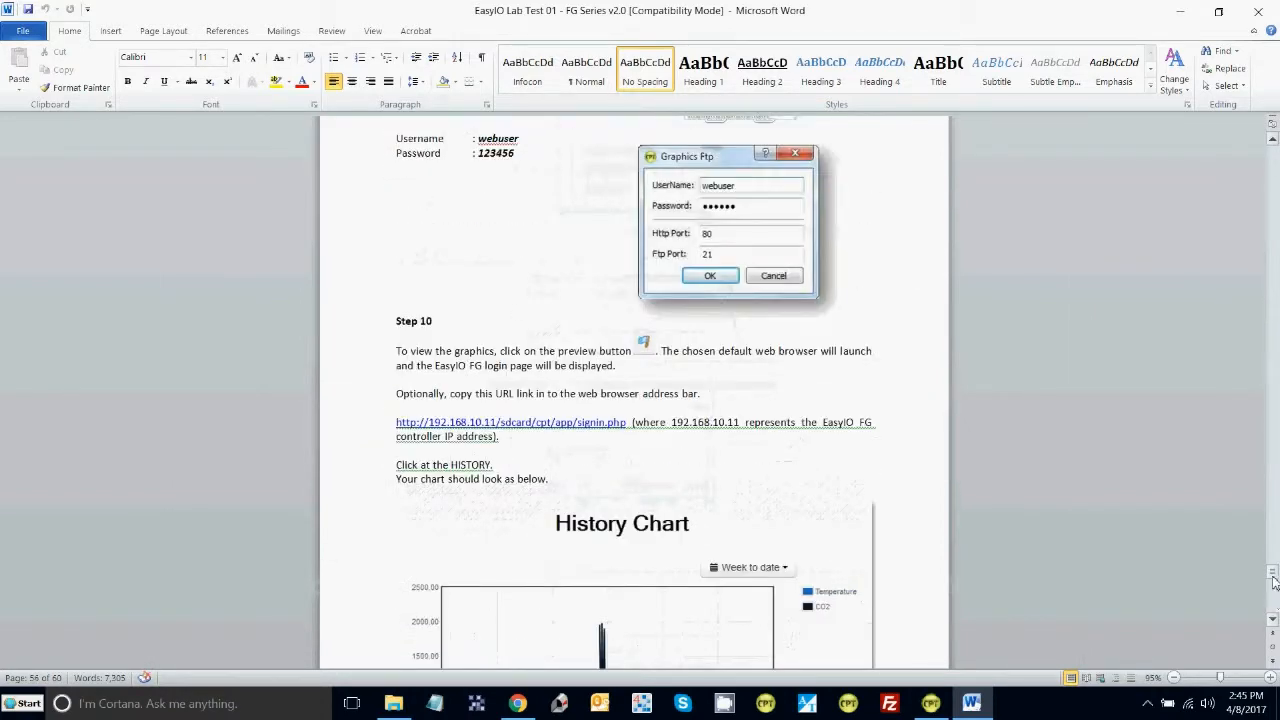
mouse_move(1274, 583)
left_mouse_down()
mouse_move(1273, 617)
mouse_move(1274, 605)
left_mouse_up()
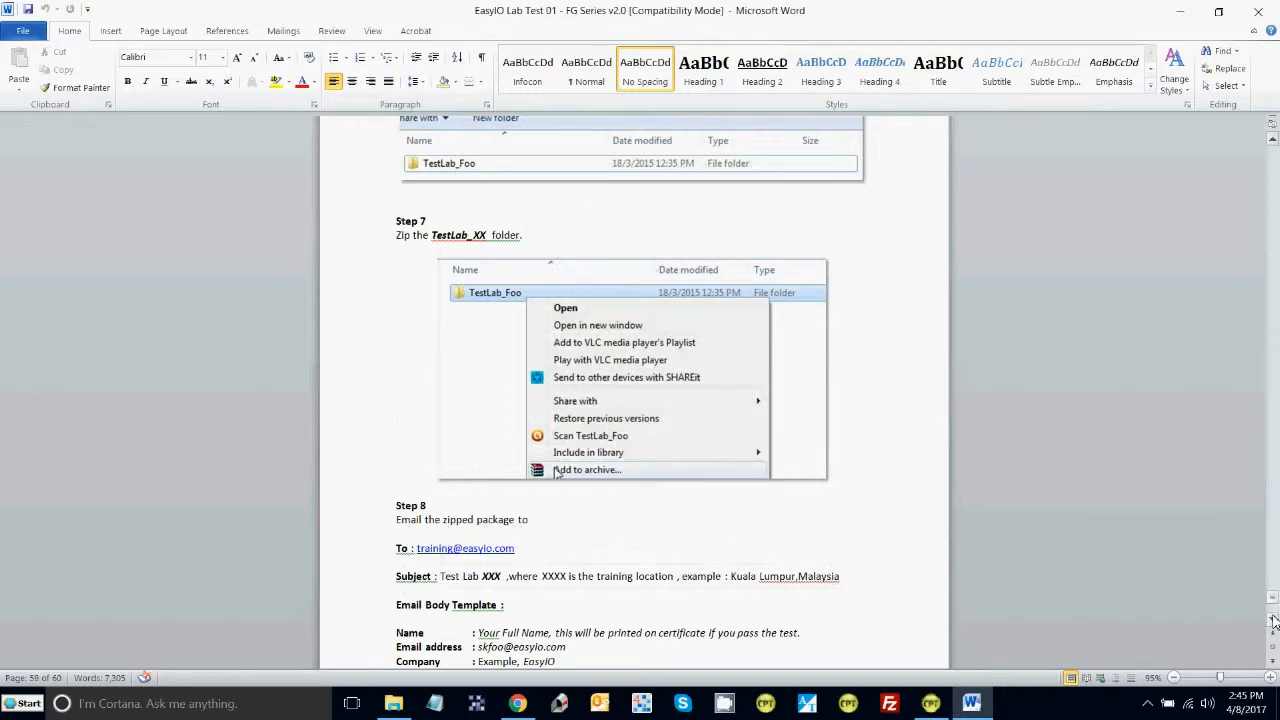
Switch to CPT Tools, view the Device Backup Management dialog without making a backup, and return to the lab document in Word.
left_click(930, 703)
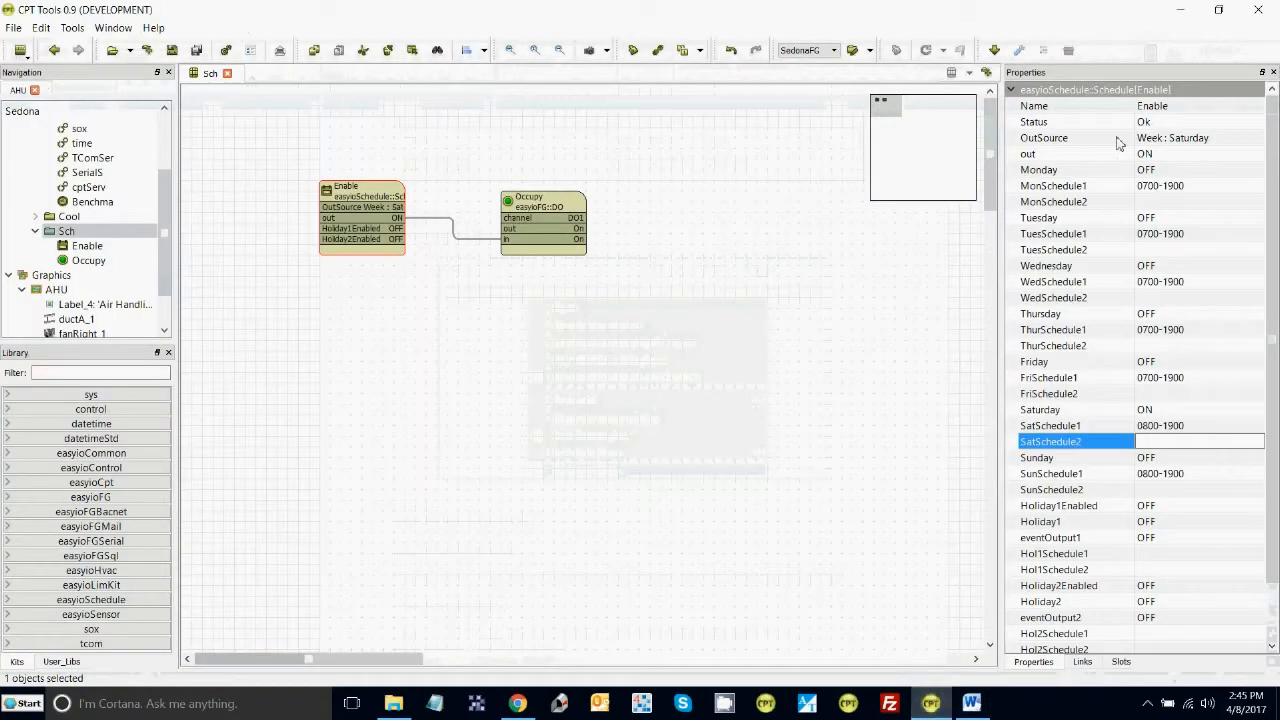
left_click(1019, 50)
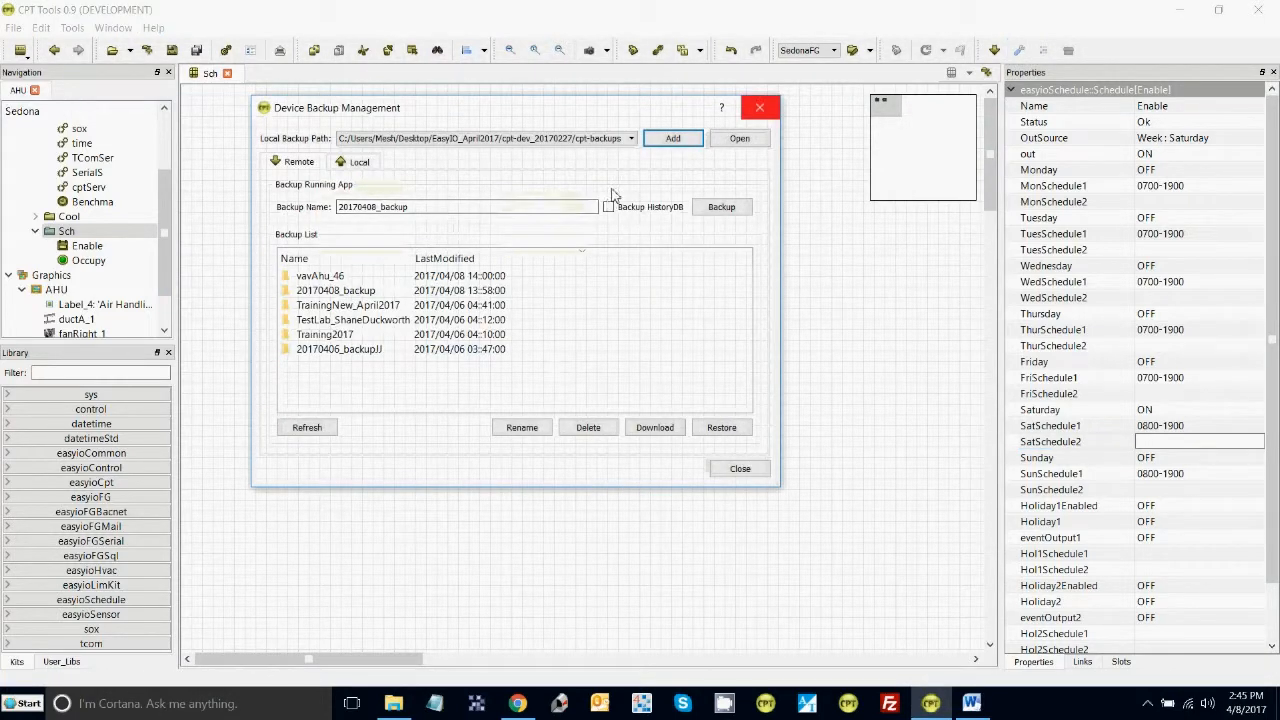
left_click(760, 108)
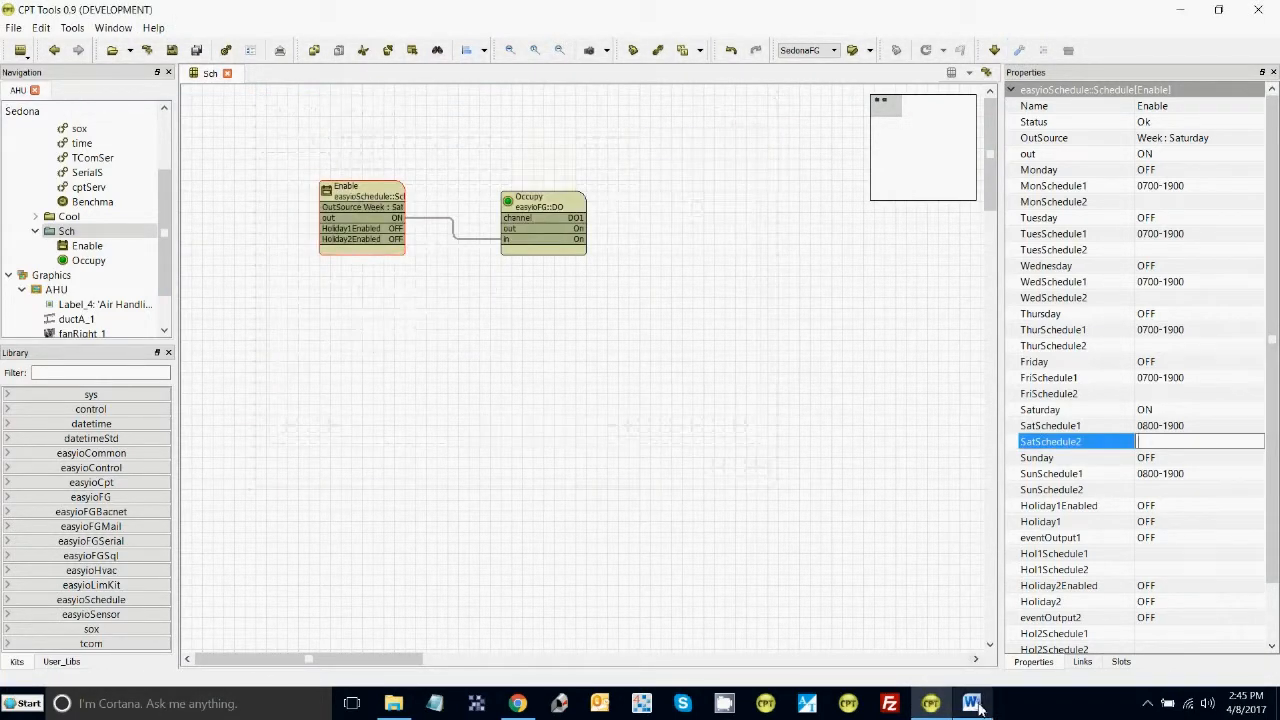
left_click(975, 705)
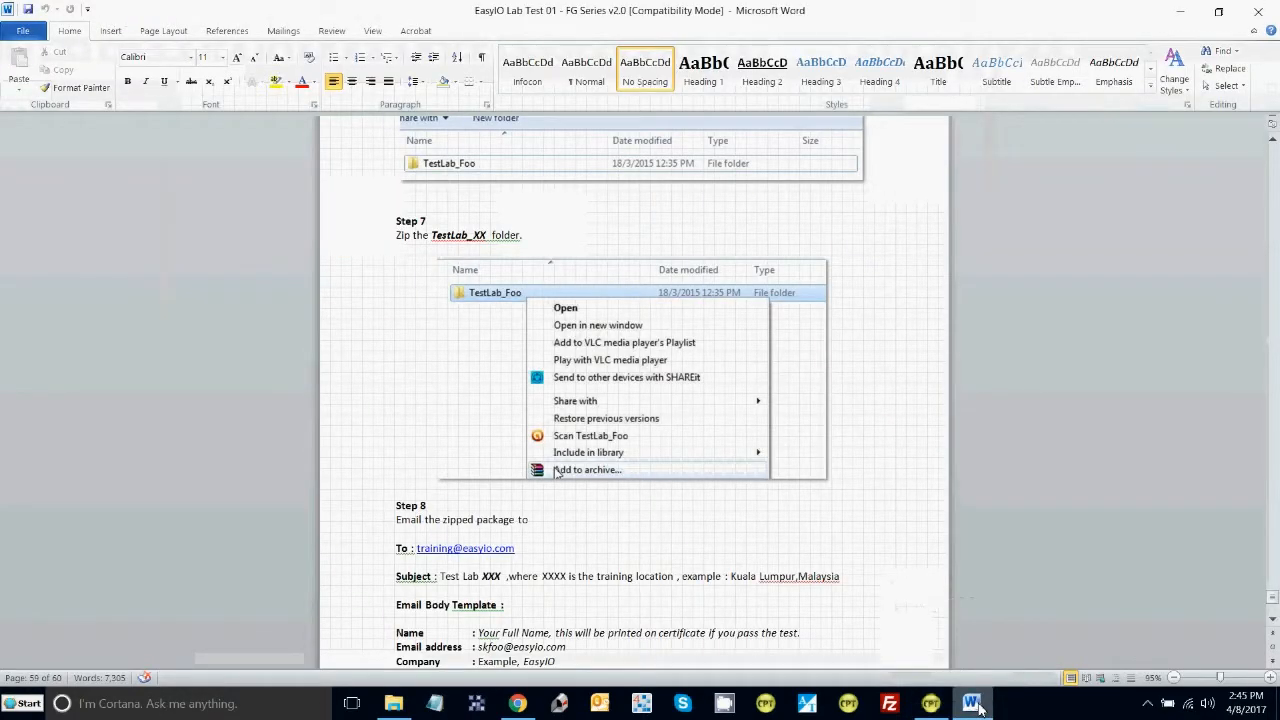